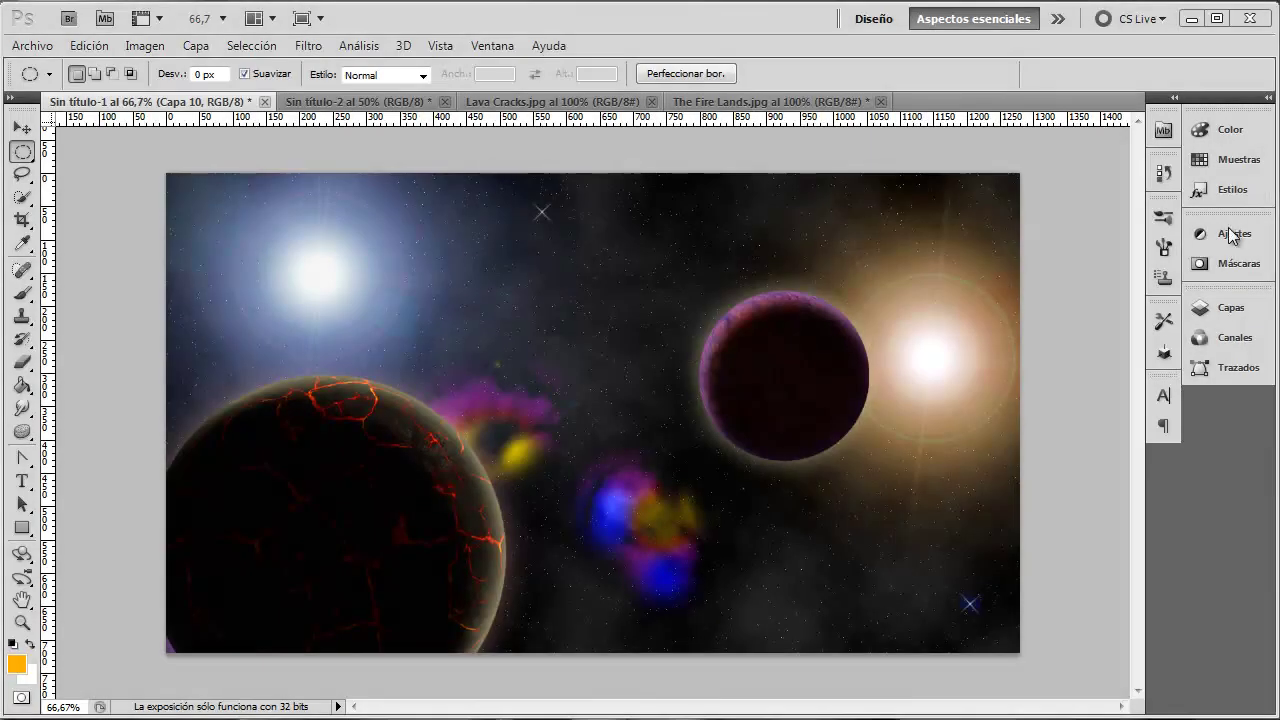
Step: Check the Layers list and clear the current selection
left_click(1231, 308)
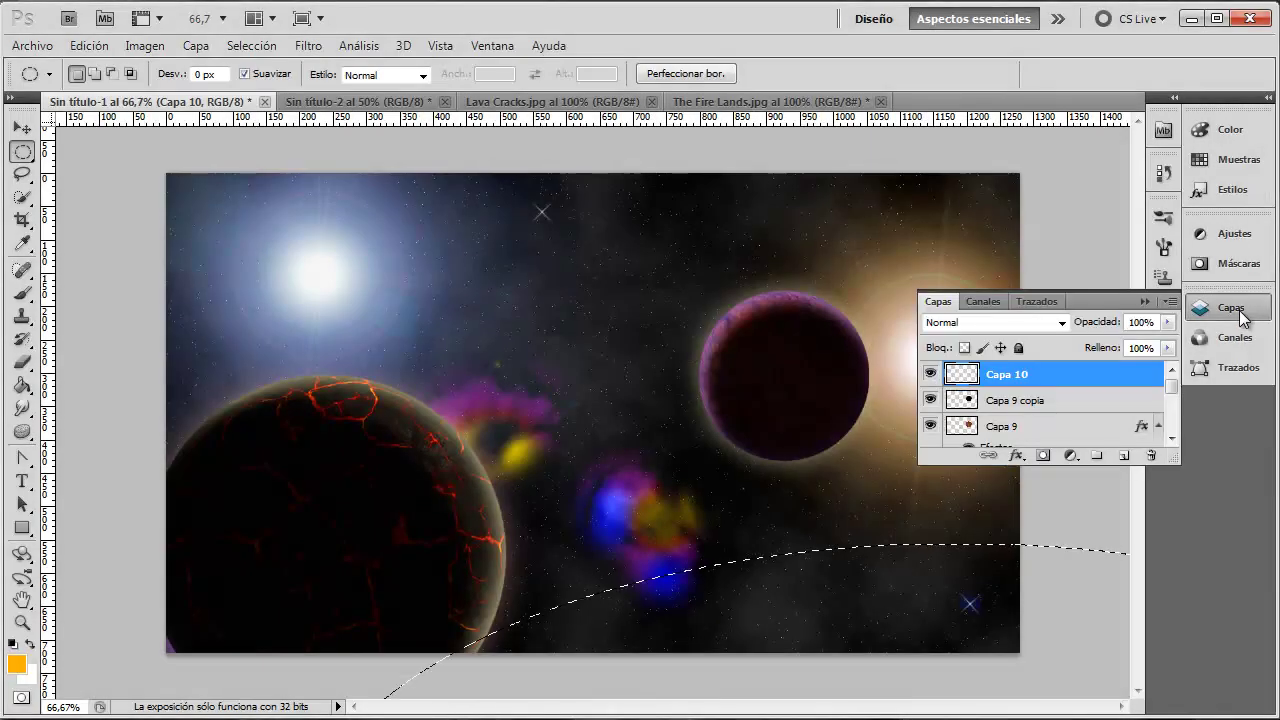
left_click(1240, 310)
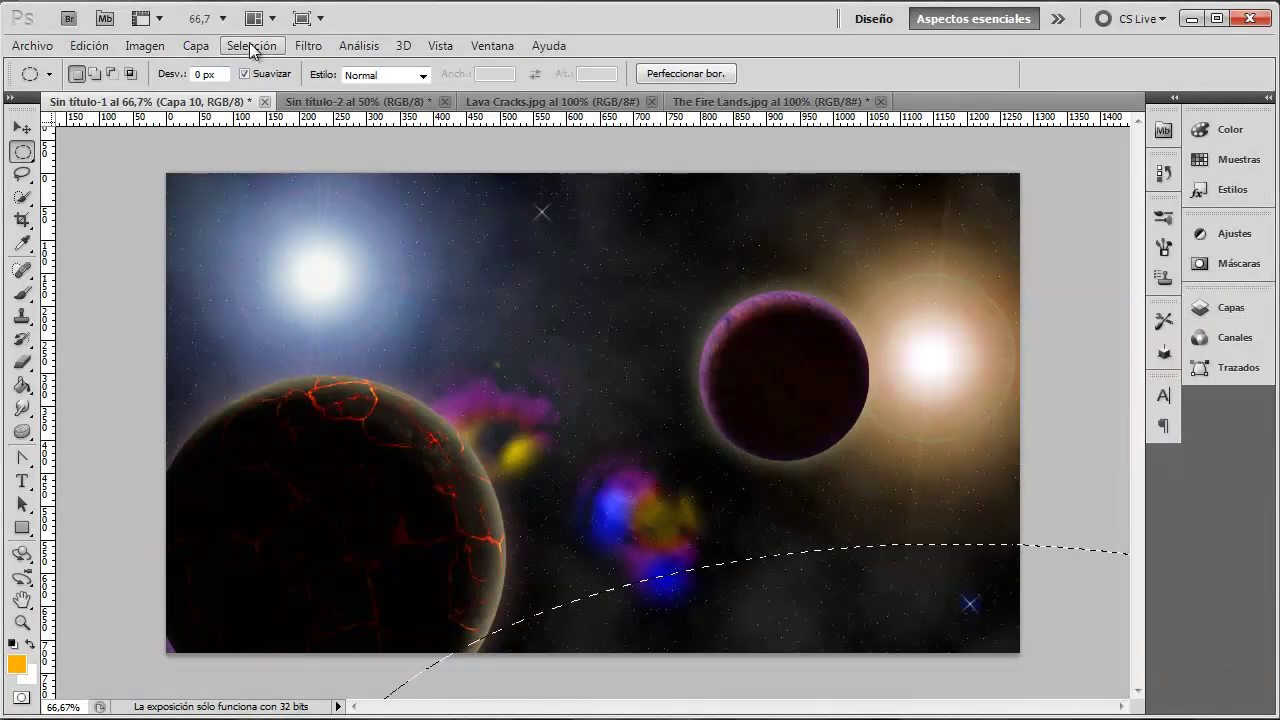
left_click(250, 46)
left_click(286, 94)
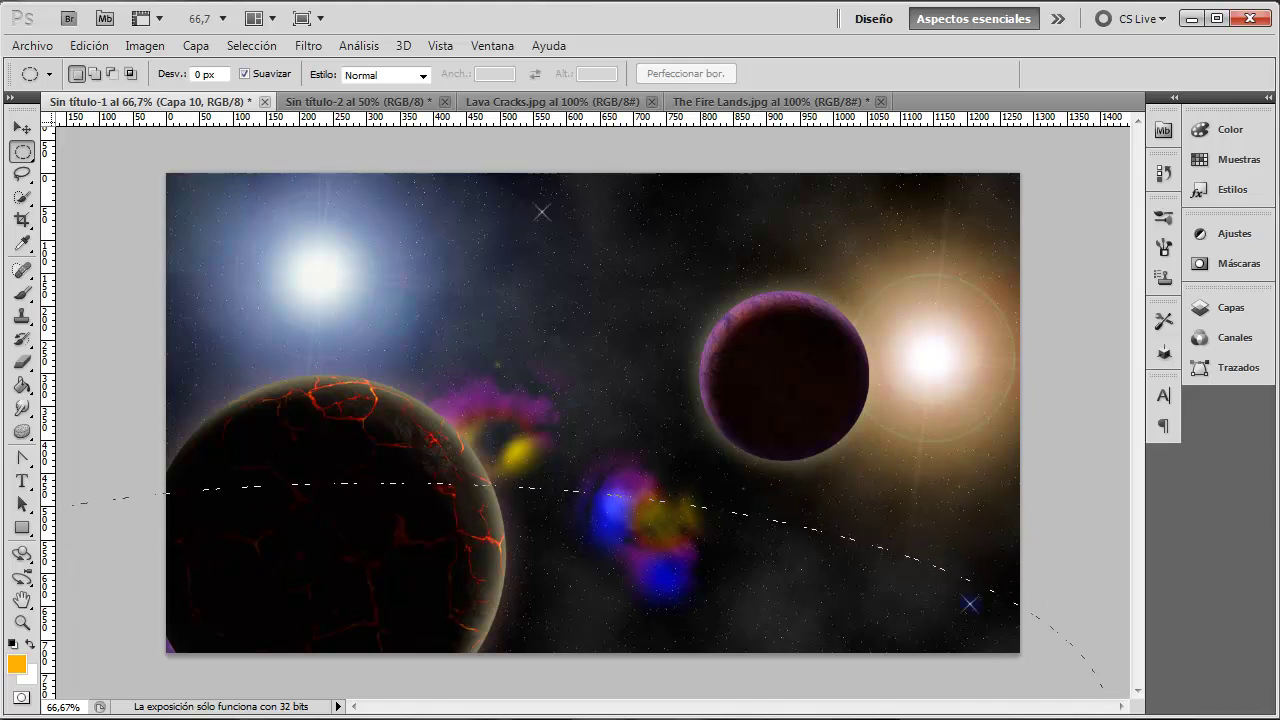
Step: Transform the elliptical selection down and right so its top edge arcs across the lower scene
left_click(22, 129)
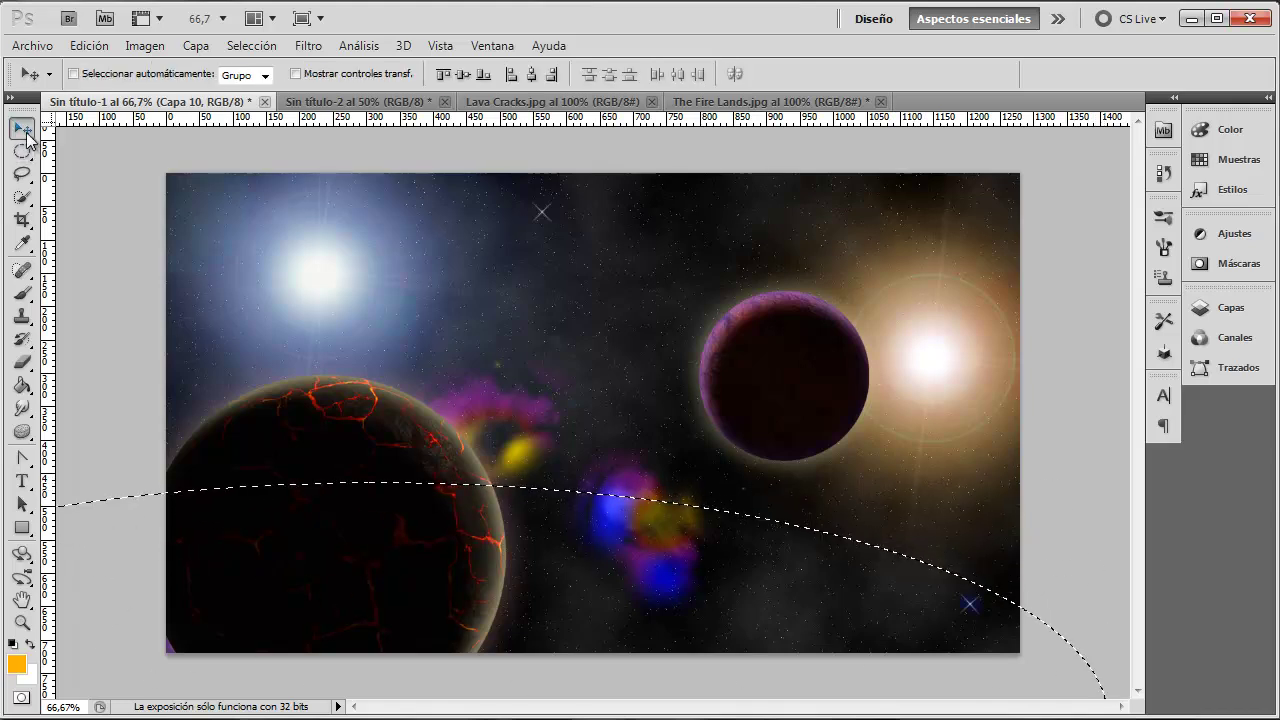
left_click(22, 151)
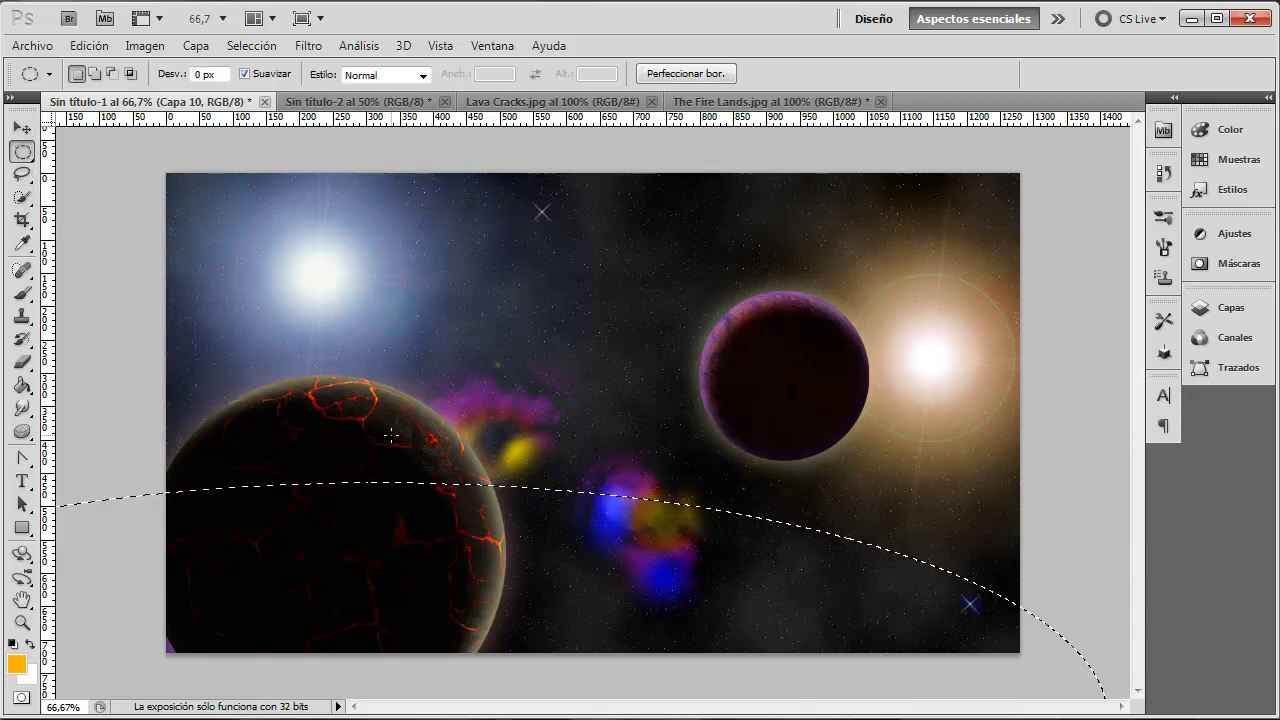
right_click(330, 524)
left_click(400, 712)
mouse_move(417, 499)
left_mouse_down()
mouse_move(1049, 523)
mouse_move(414, 597)
mouse_move(660, 593)
mouse_move(701, 617)
left_mouse_up()
key("Return")
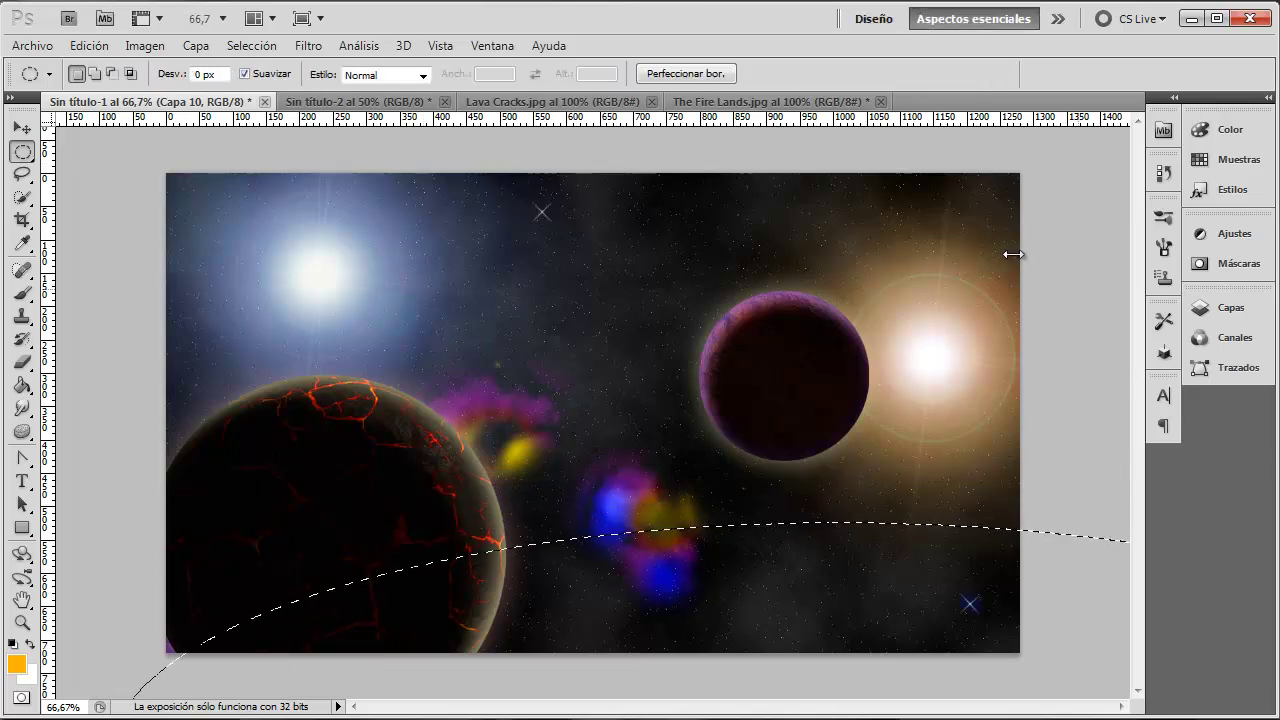
Step: Confirm empty Capa 10 is active in the Layers list and switch to the Brush tool
left_click(1230, 307)
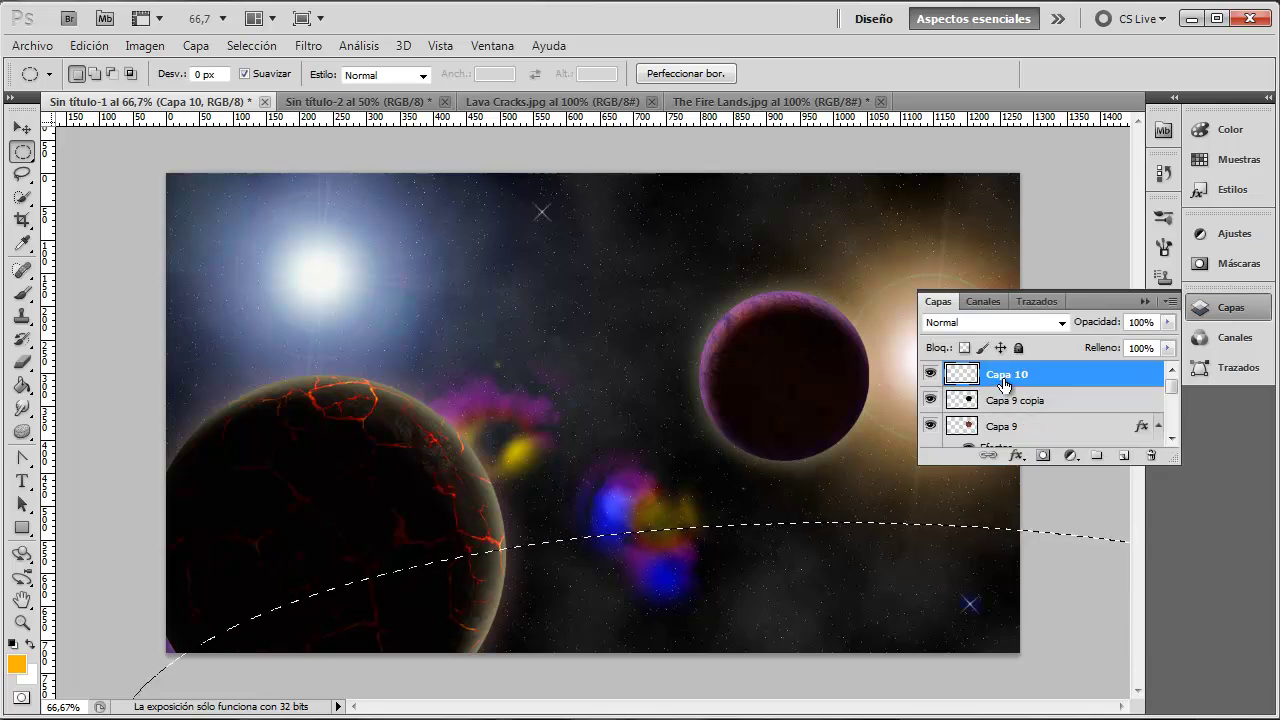
left_click(1145, 301)
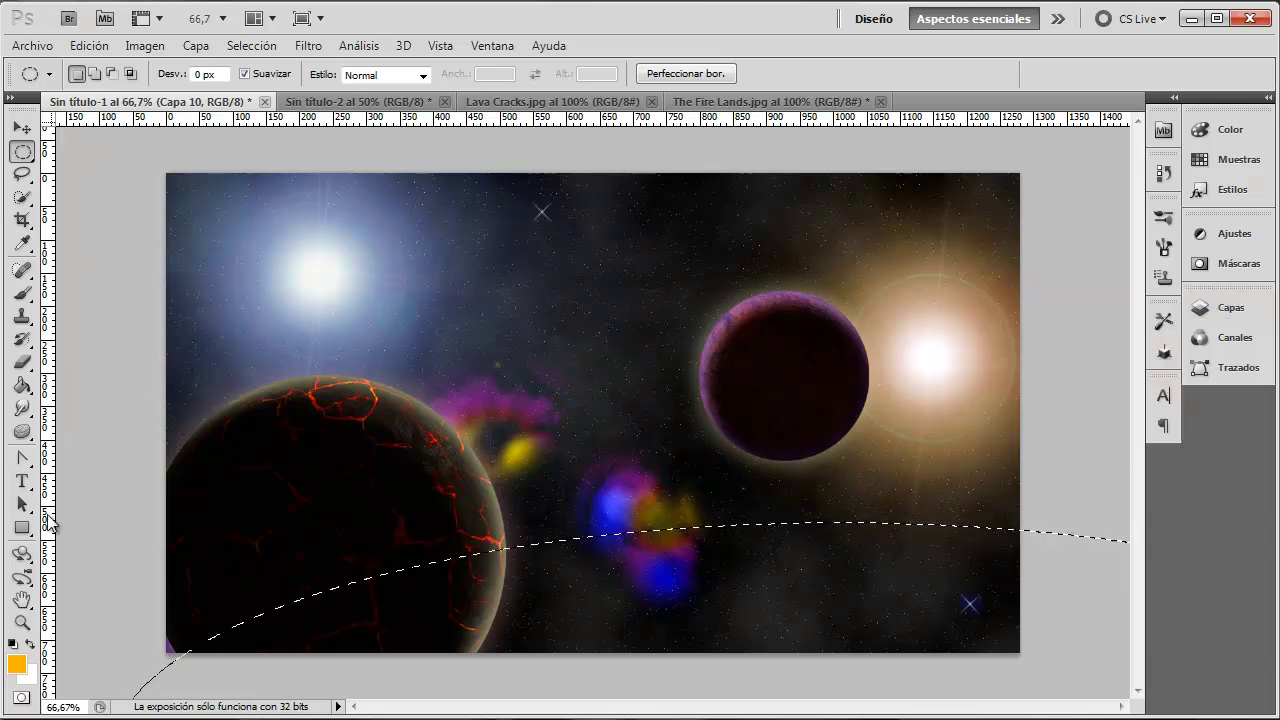
left_click(22, 293)
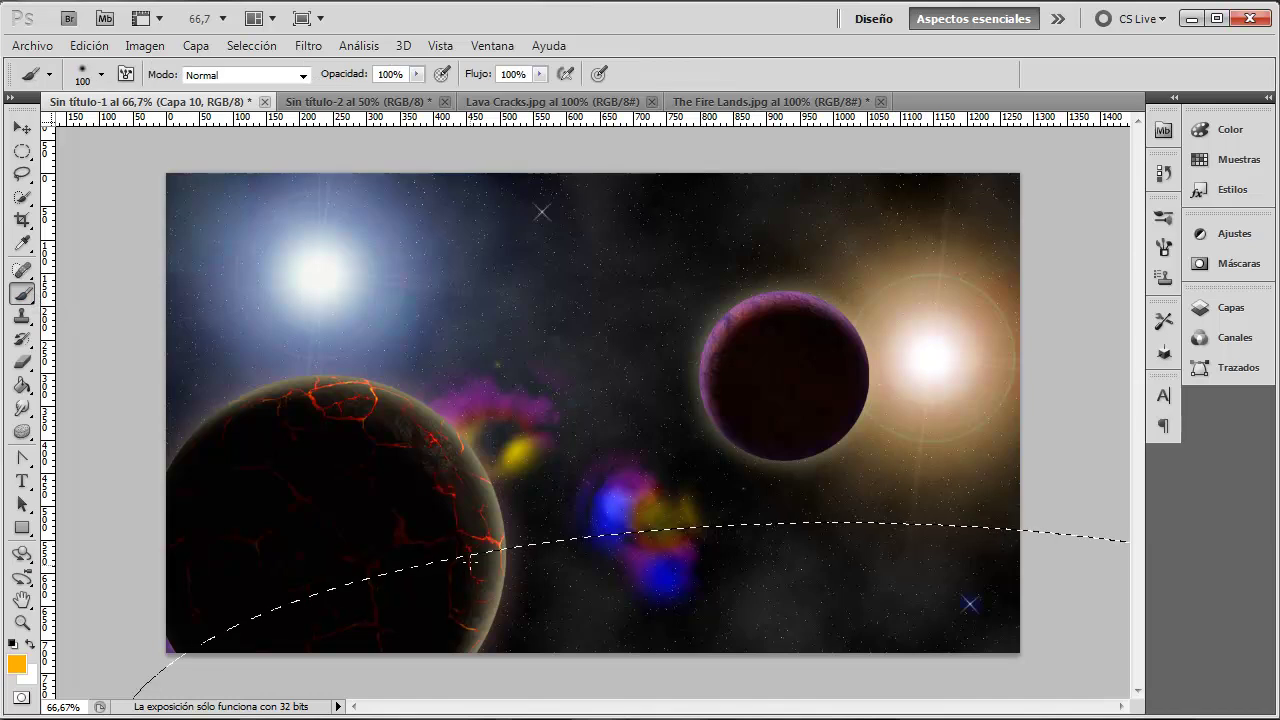
Step: Paint the curved selection orange and render Difference Clouds into it
left_click_drag(460, 590, 1100, 565)
mouse_move(398, 571)
left_mouse_down()
mouse_move(300, 600)
mouse_move(240, 645)
mouse_move(328, 625)
left_mouse_up()
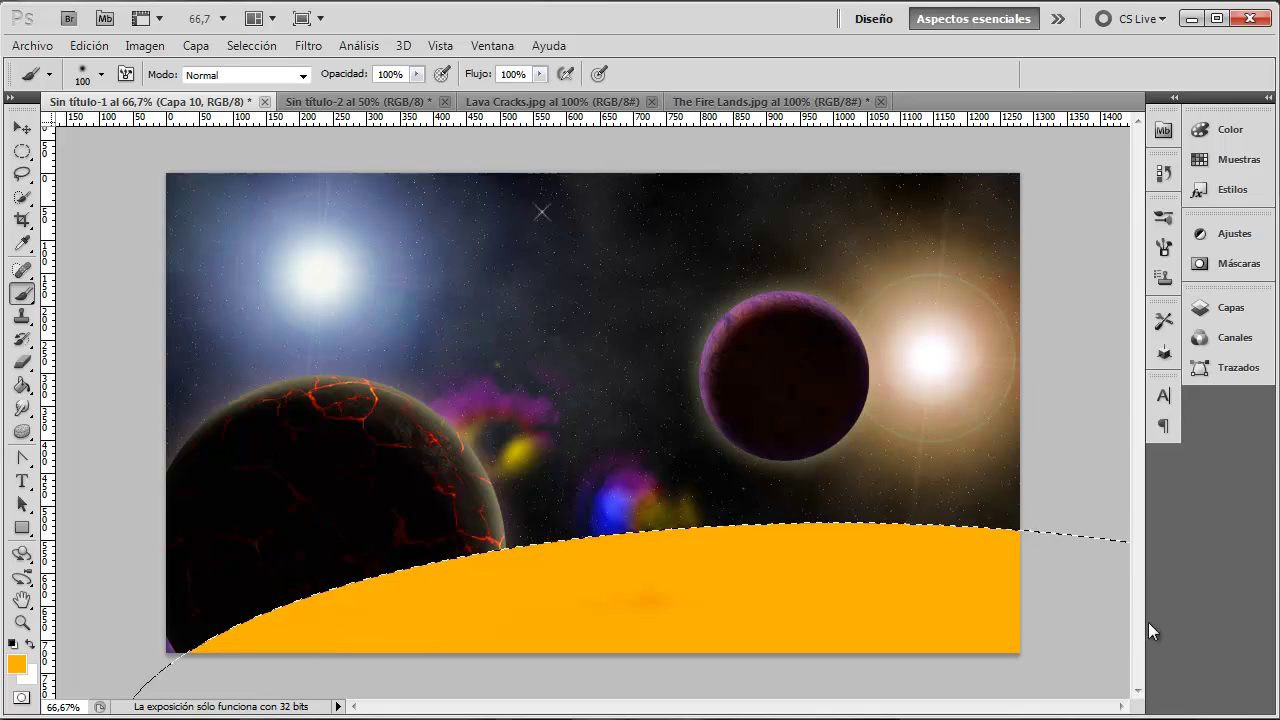
left_click(308, 46)
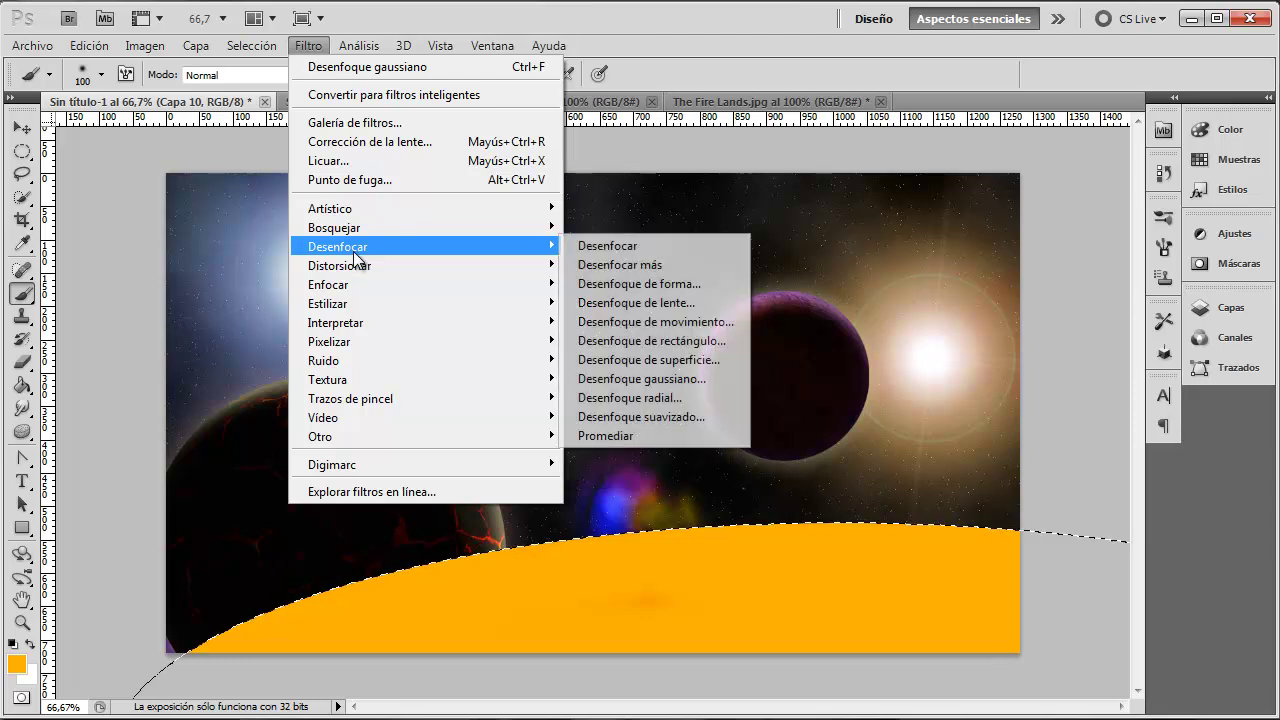
mouse_move(335, 322)
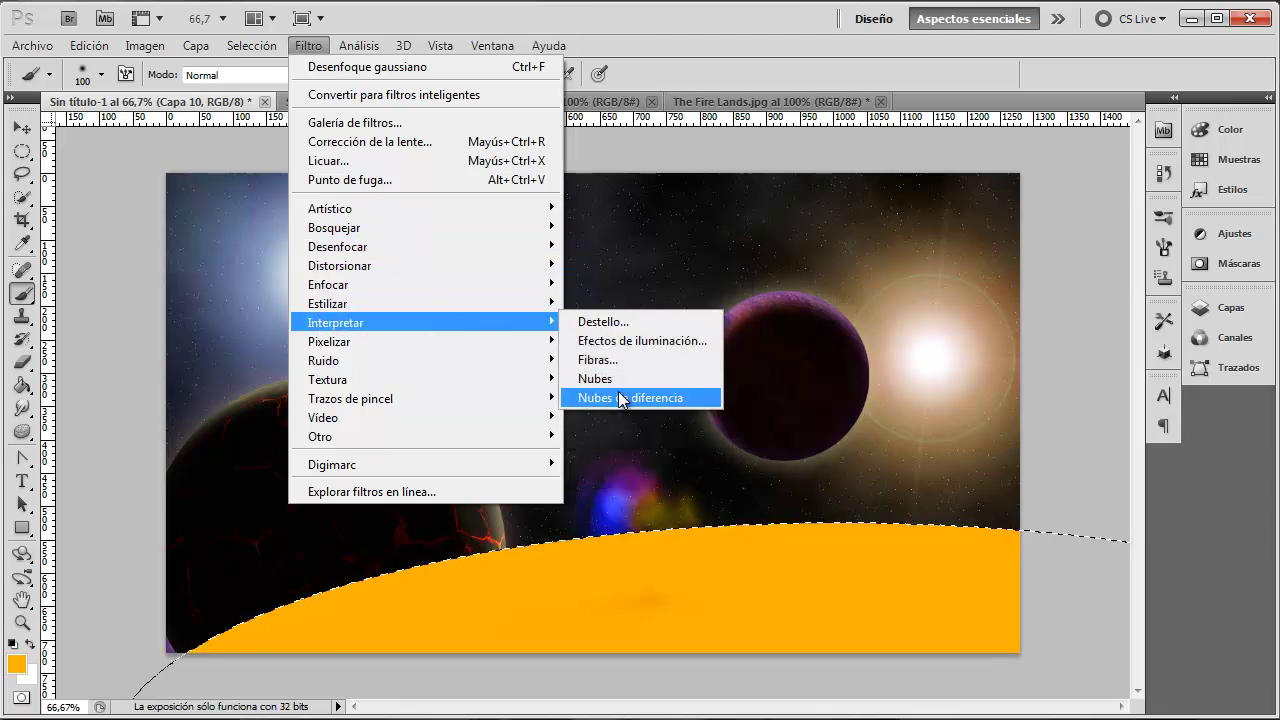
left_click(632, 398)
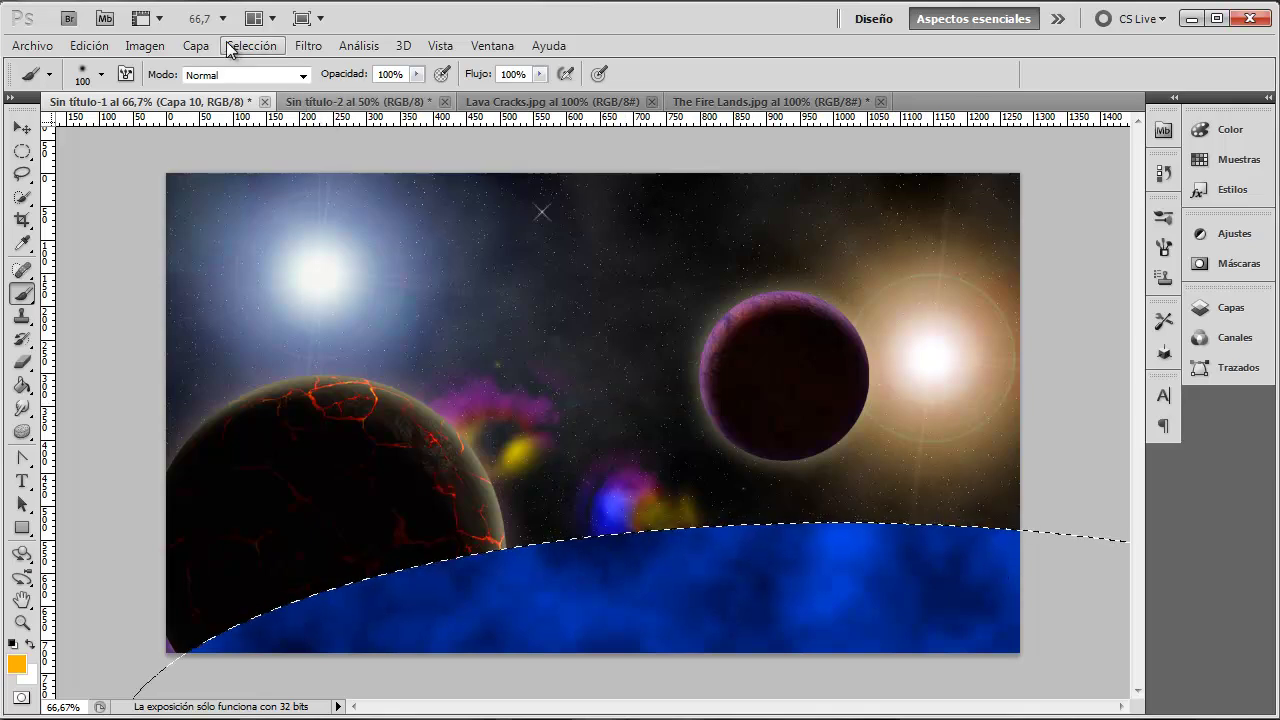
Step: Deselect the planet area with Selección > Deseleccionar
left_click(242, 46)
left_click(262, 90)
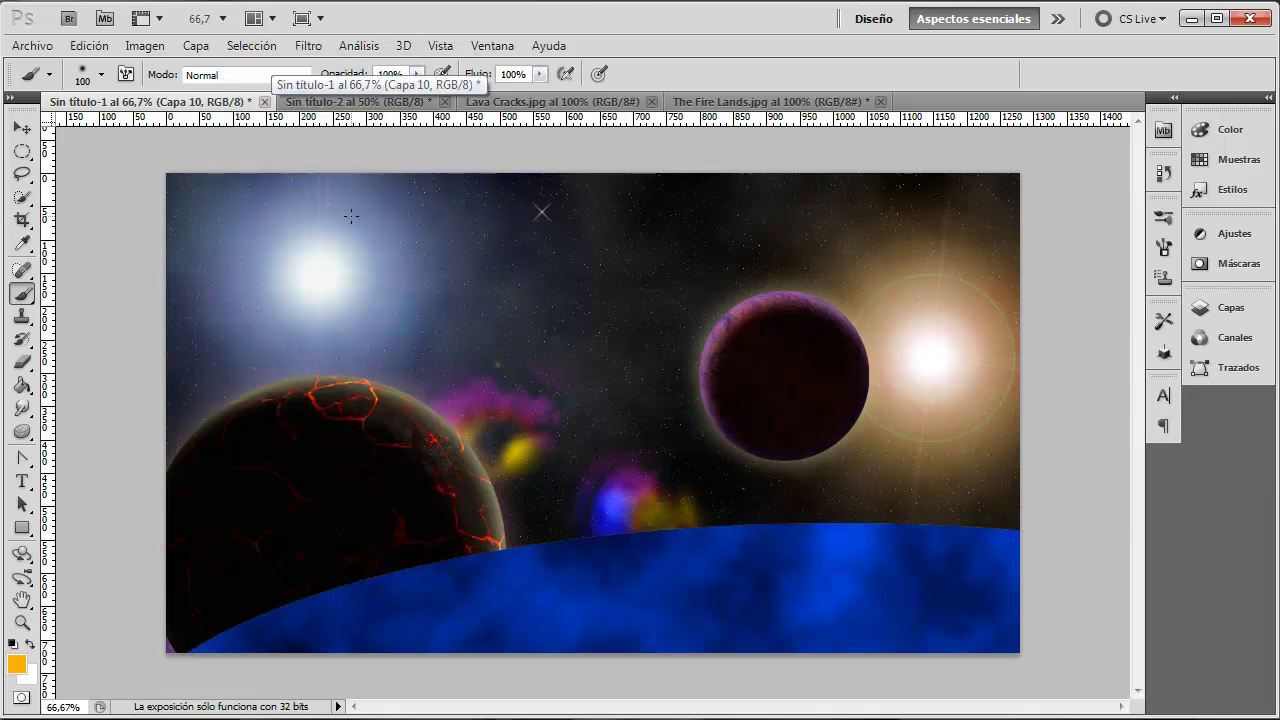
left_click(309, 46)
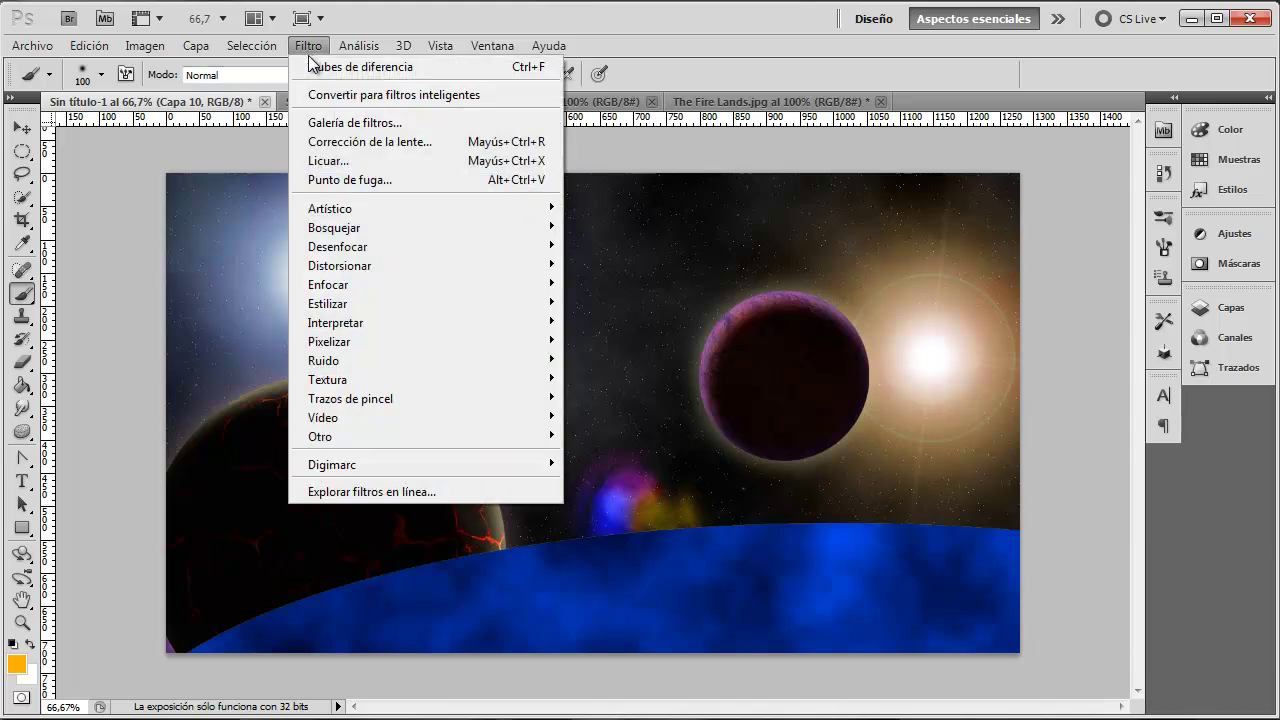
mouse_move(335, 322)
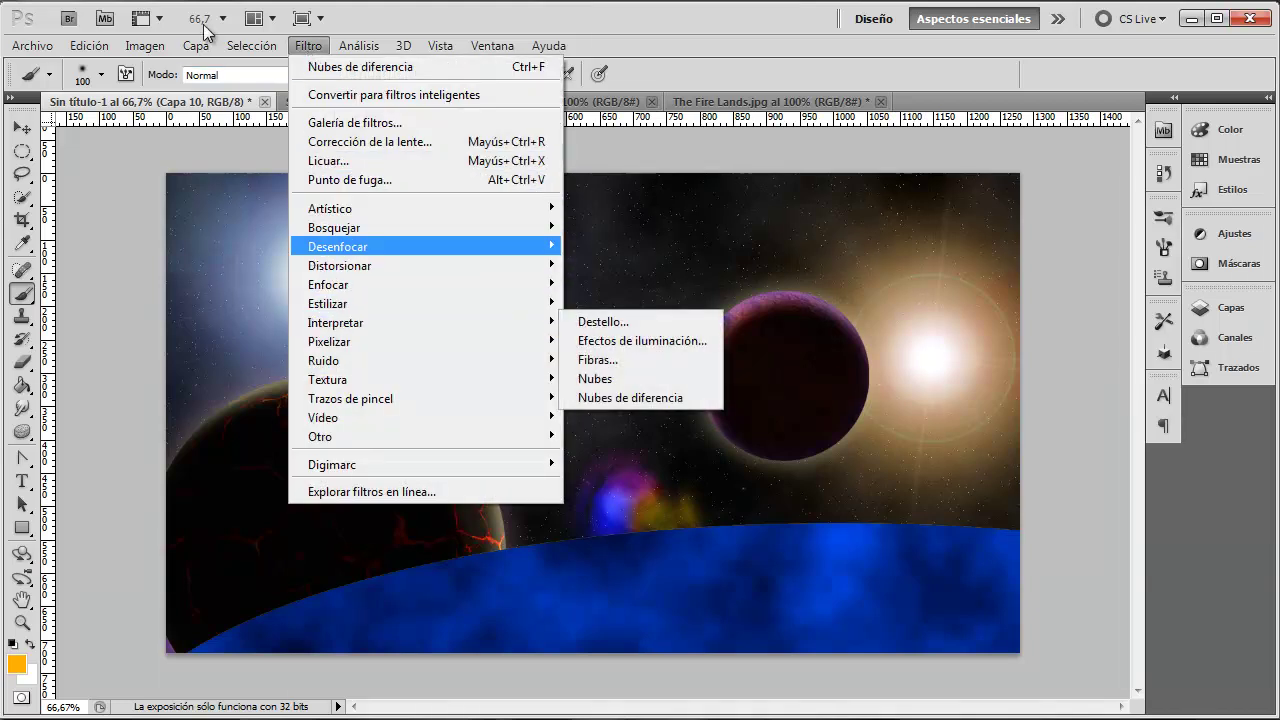
Step: Apply Tono/saturación with Tono +180, Saturación +83 and Luminosidad +31 to the planet surface
left_click(145, 46)
mouse_move(158, 95)
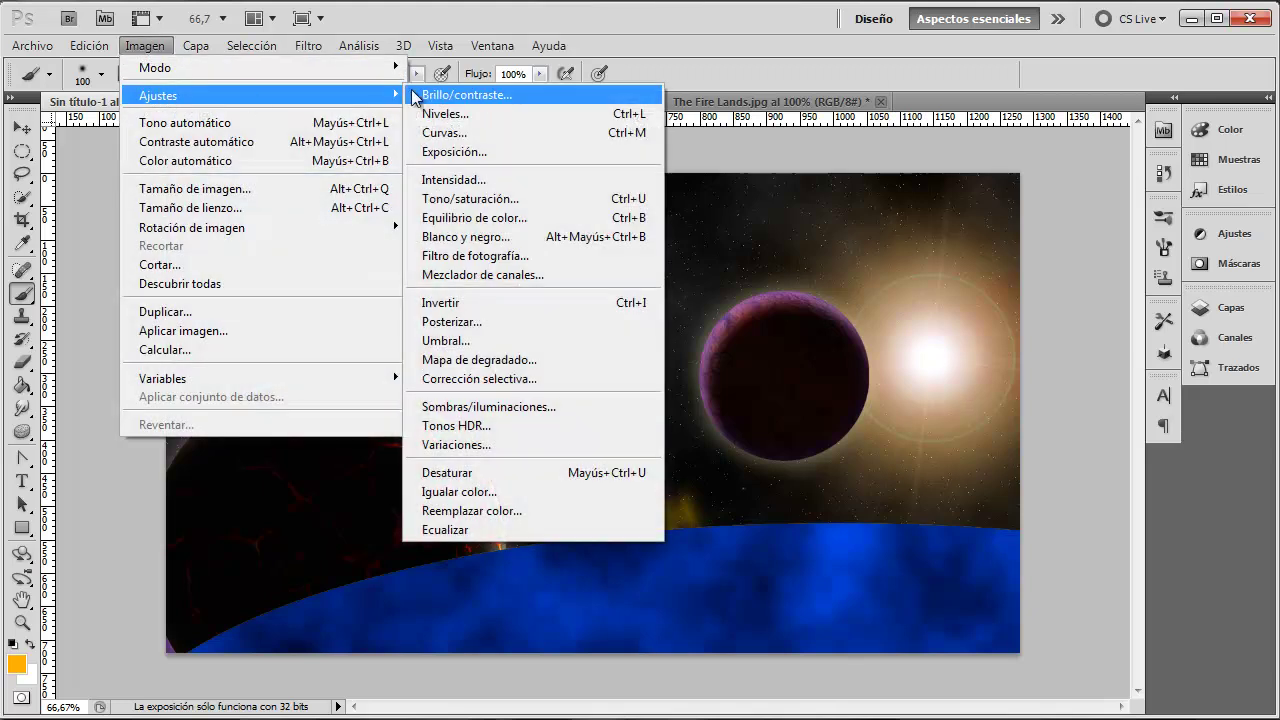
left_click(446, 198)
left_click_drag(998, 455, 895, 456)
left_click_drag(990, 515, 1081, 515)
left_click_drag(899, 455, 1097, 455)
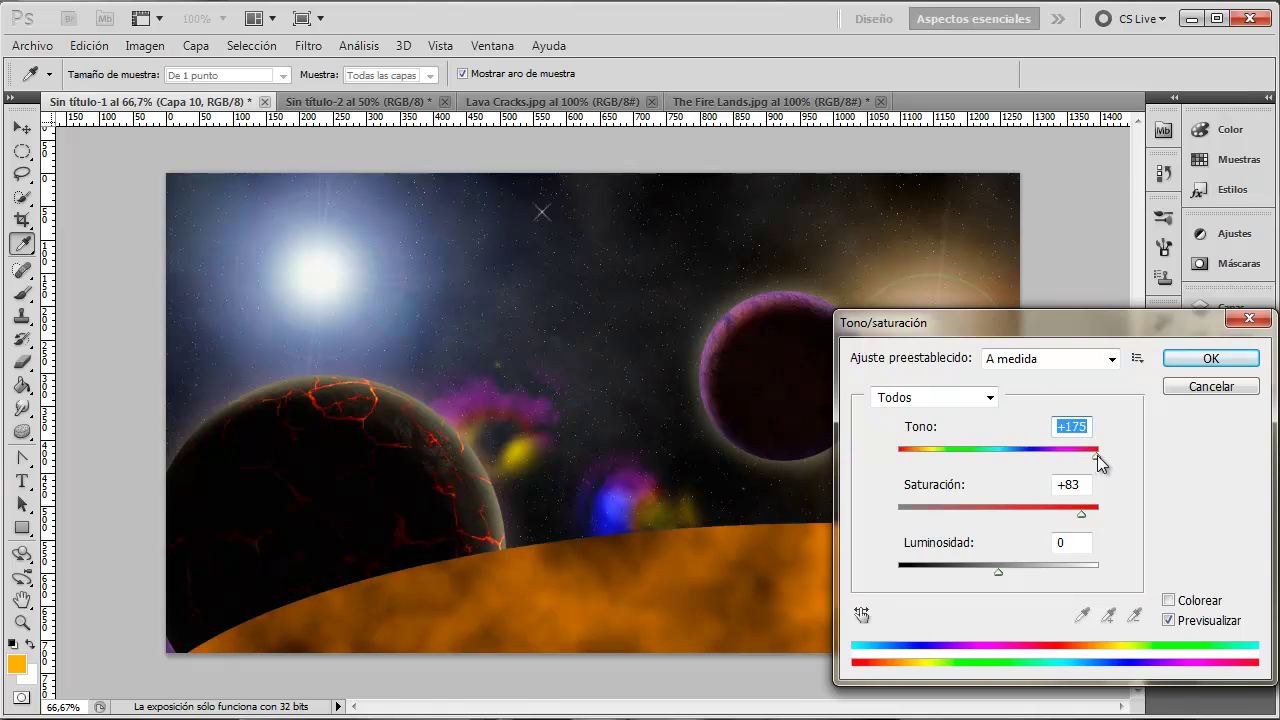
mouse_move(1000, 571)
left_mouse_down()
mouse_move(1043, 572)
mouse_move(1029, 573)
left_mouse_up()
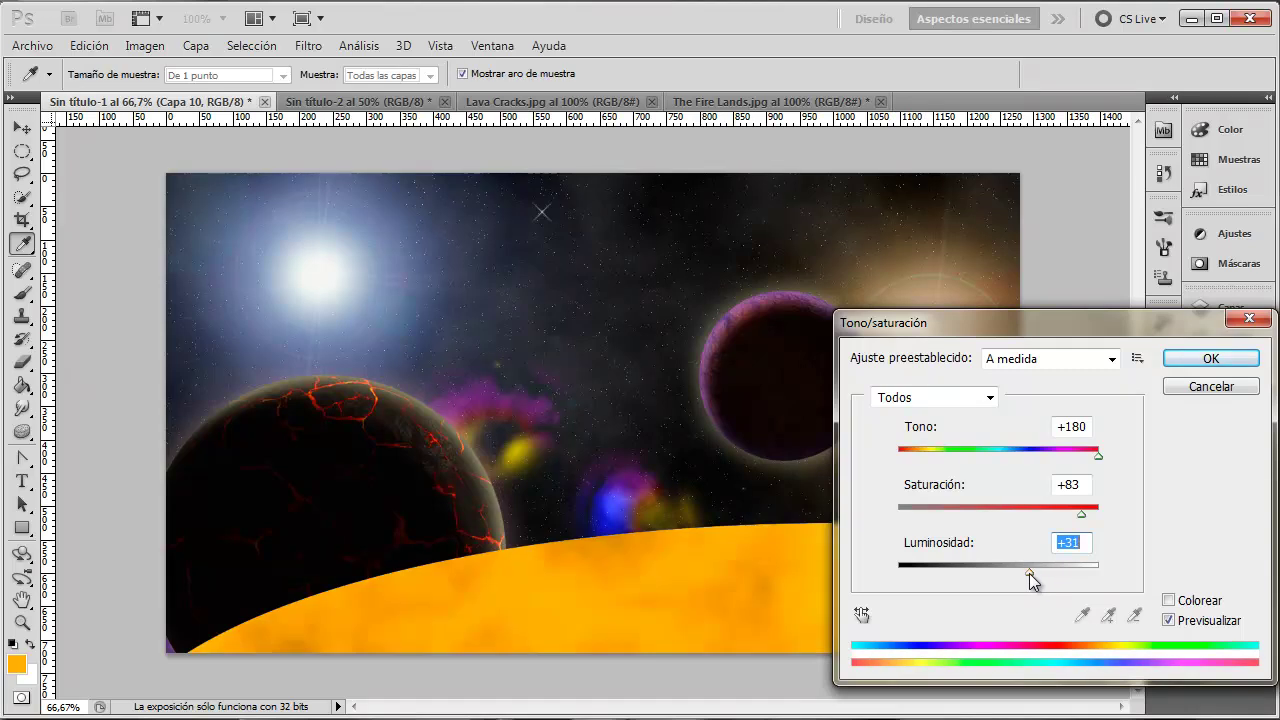
left_click(1205, 362)
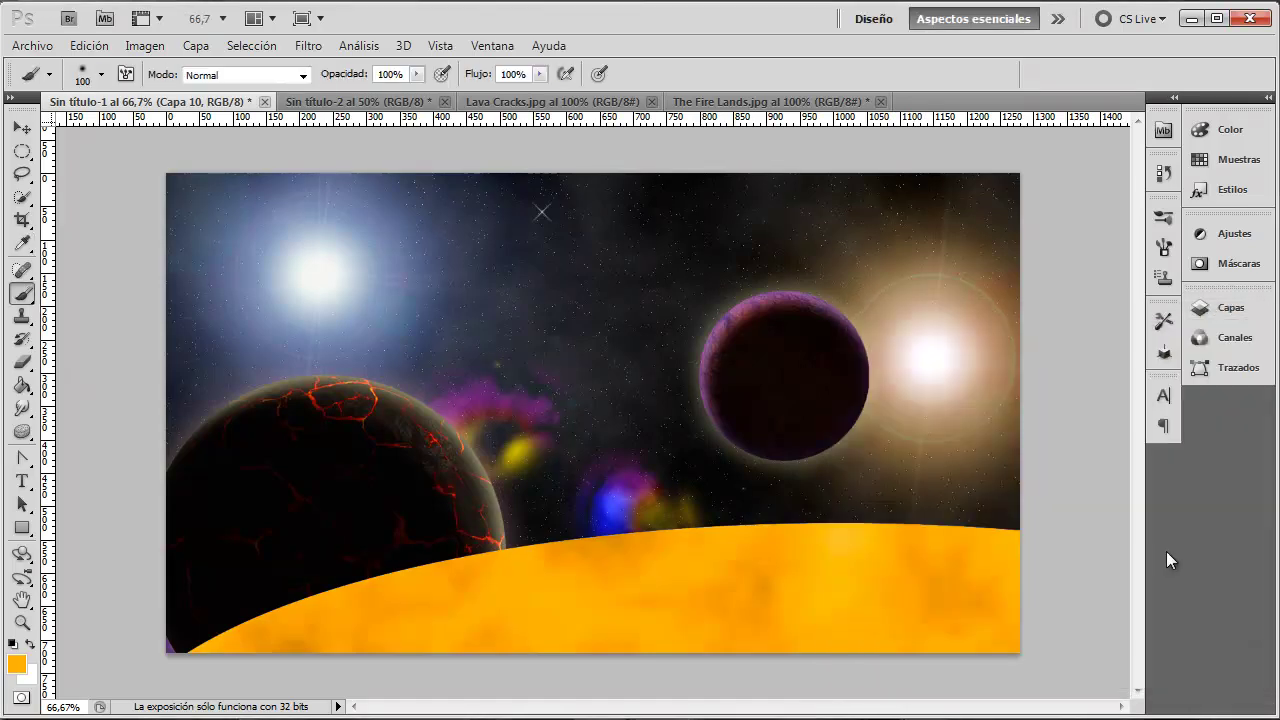
Step: Apply Niveles to the planet surface with input levels 81, 0.95 and 185
left_click(158, 47)
mouse_move(160, 95)
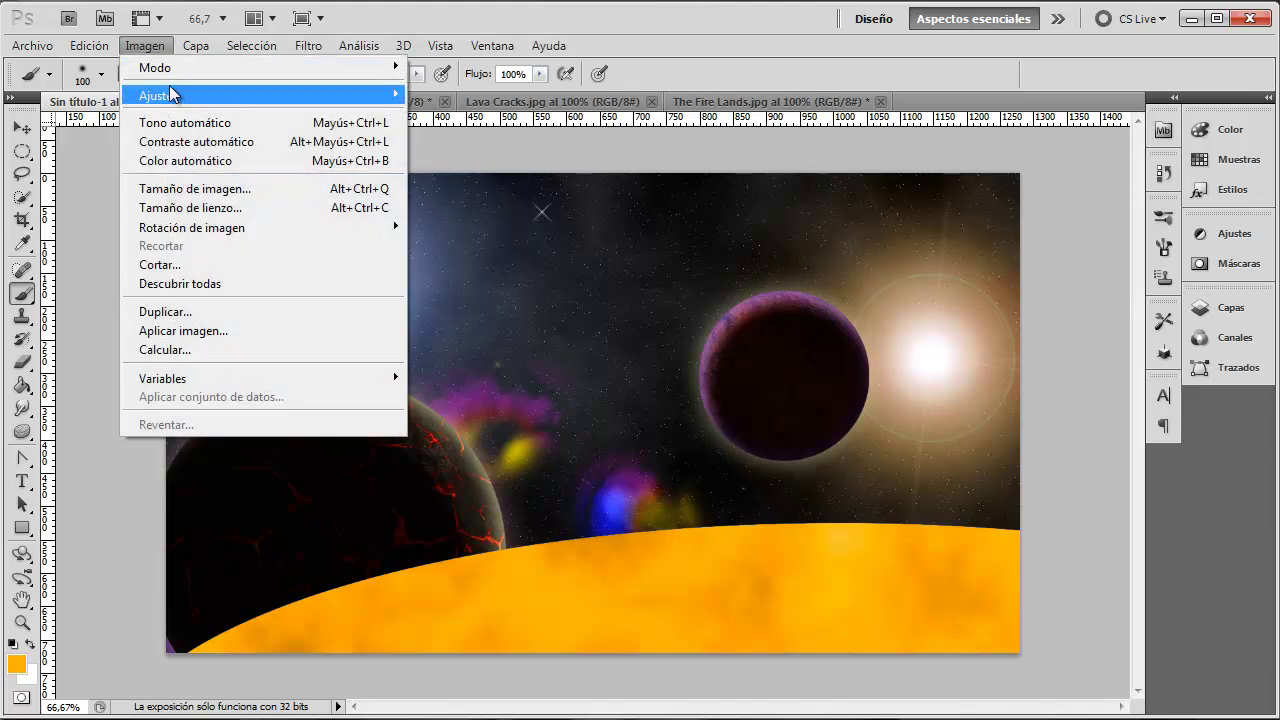
left_click(470, 114)
left_click_drag(979, 497, 983, 497)
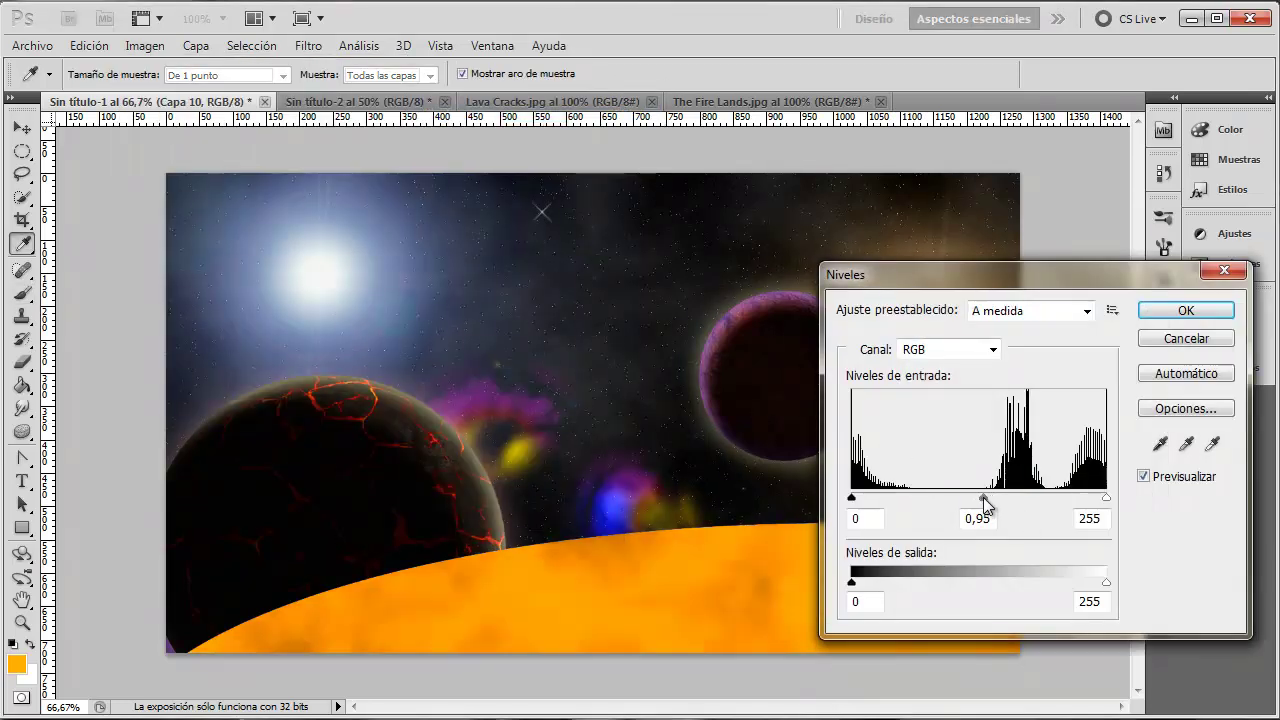
left_click_drag(1106, 497, 1127, 507)
key("Tab")
left_click_drag(852, 498, 889, 498)
left_click_drag(1106, 497, 1037, 505)
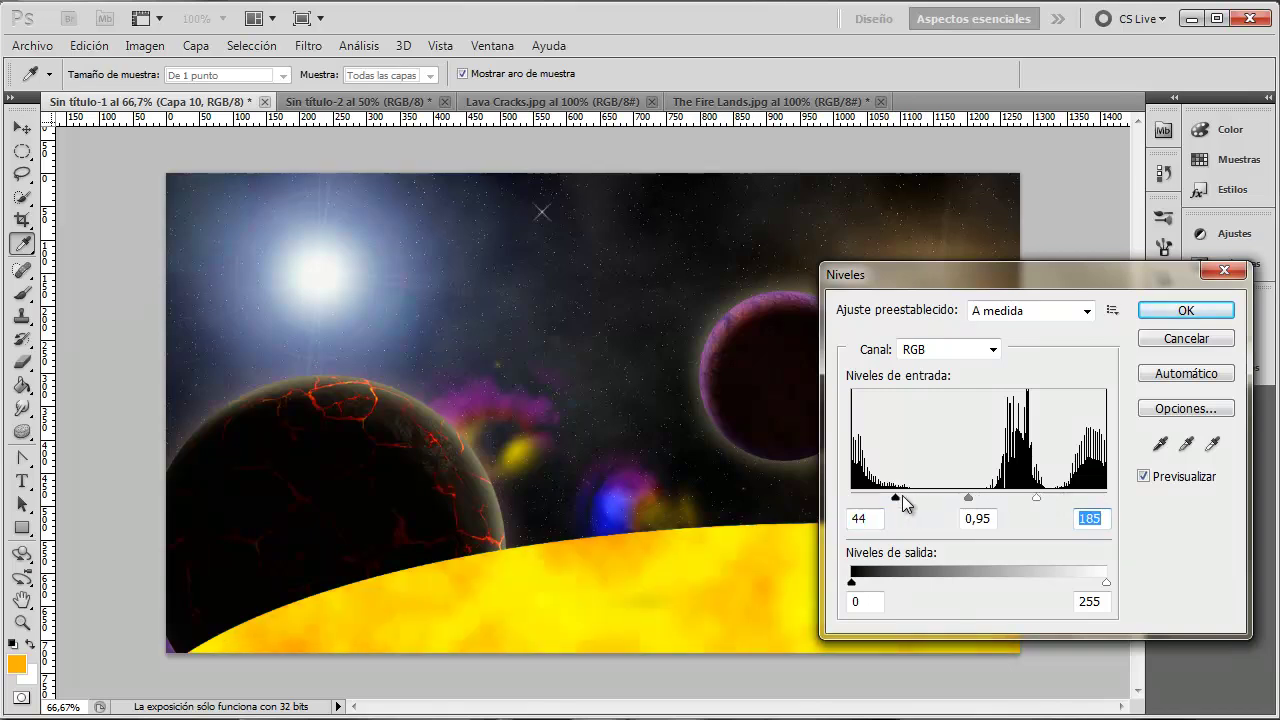
mouse_move(920, 497)
left_mouse_down()
mouse_move(937, 500)
mouse_move(926, 504)
left_mouse_up()
left_click(1203, 313)
key("b")
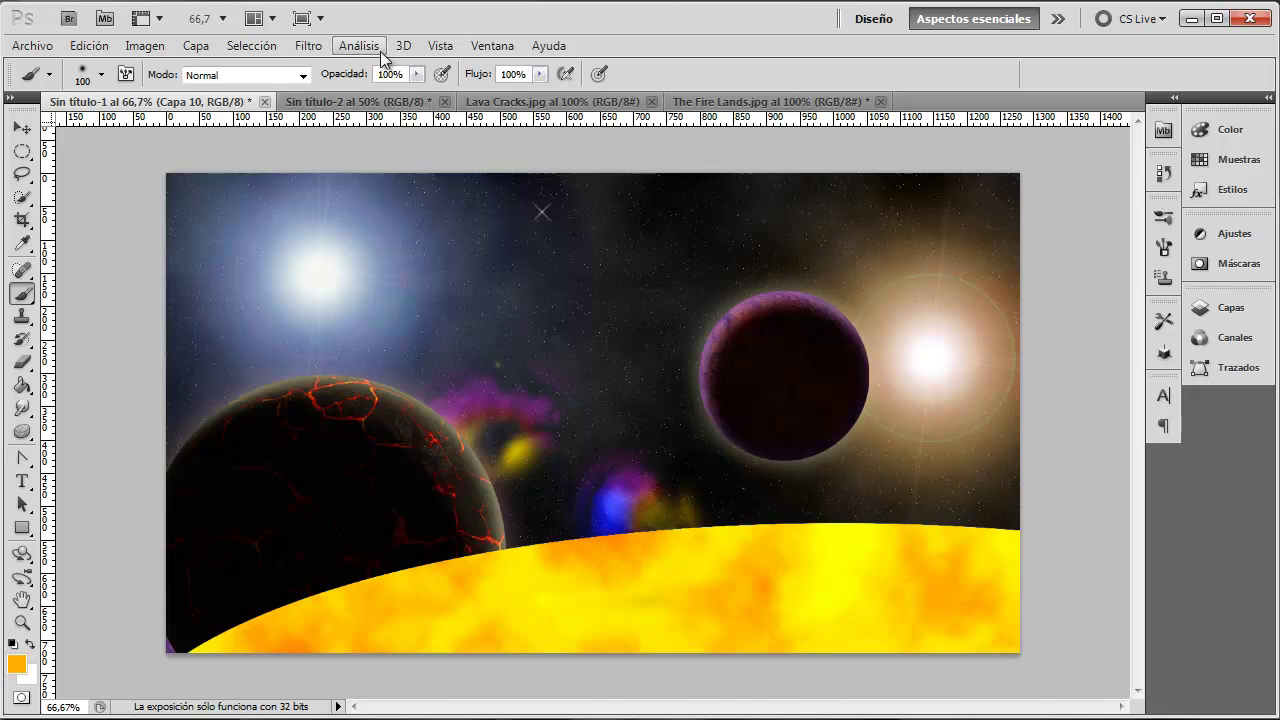
Step: In Liquify, test clockwise twirls on the planet edge with an enlarged brush
left_click(308, 46)
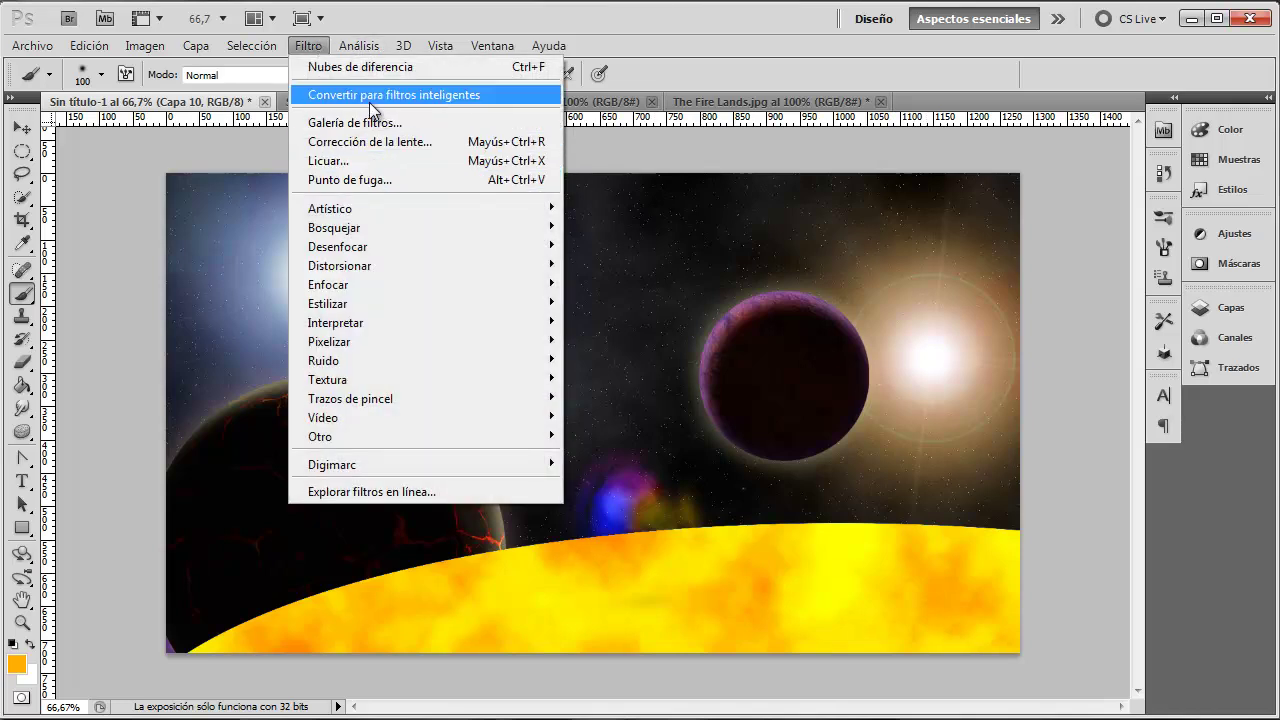
left_click(340, 162)
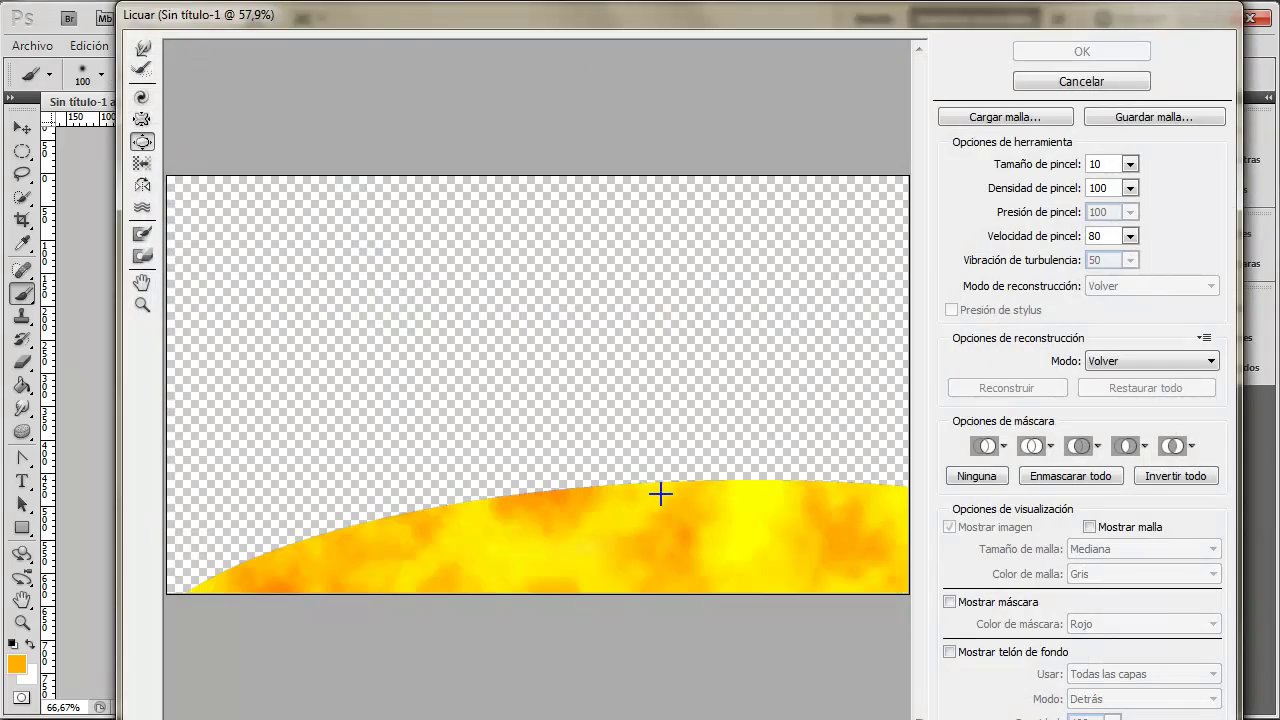
left_click(142, 96)
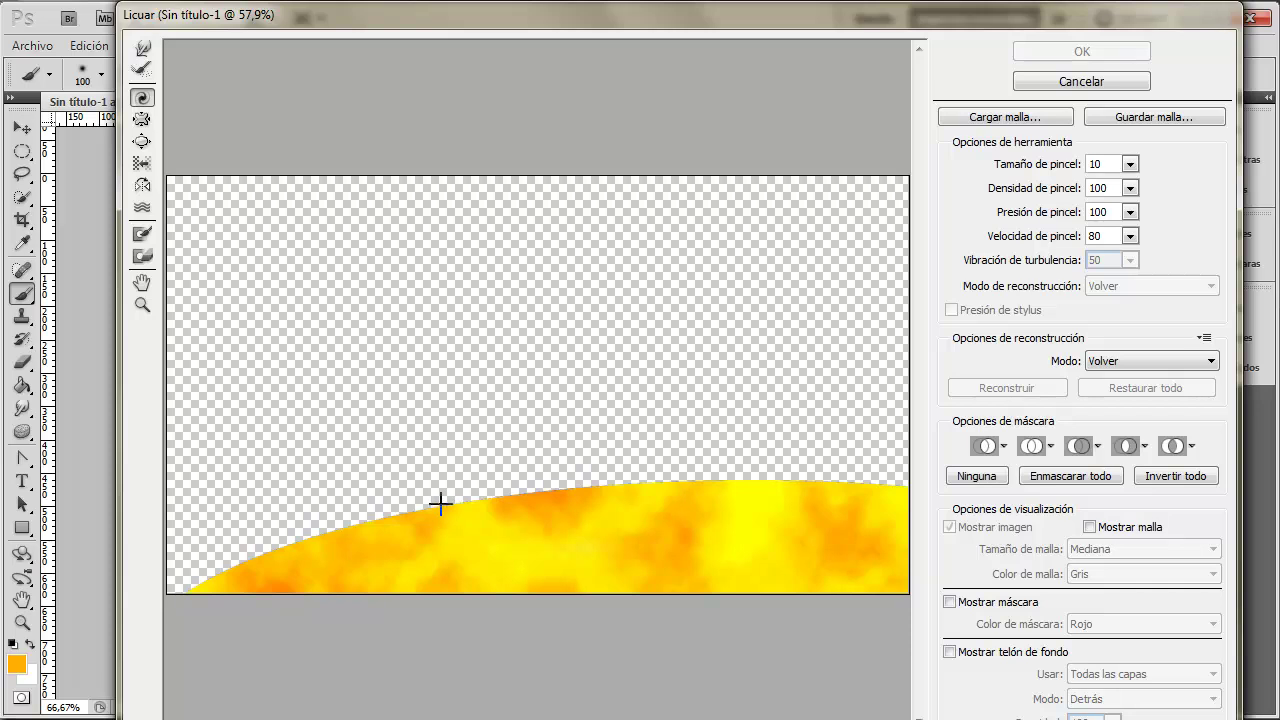
left_click_drag(469, 512, 700, 500)
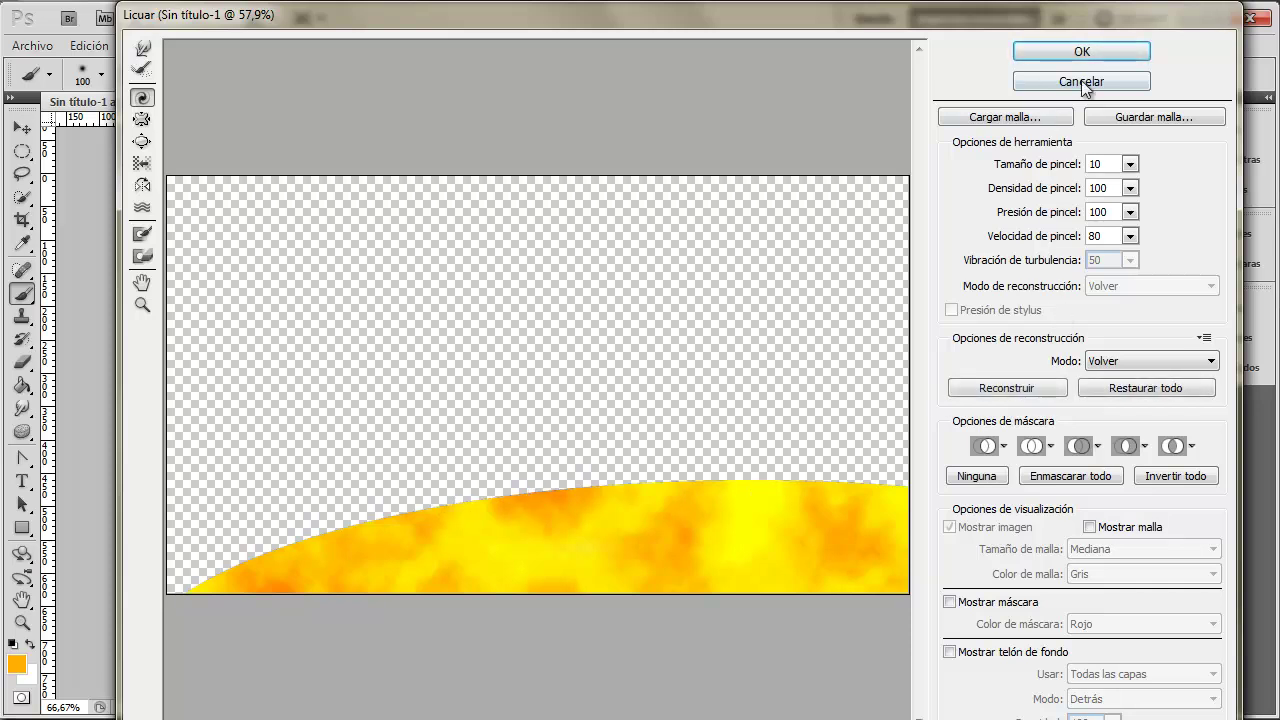
left_click(1130, 163)
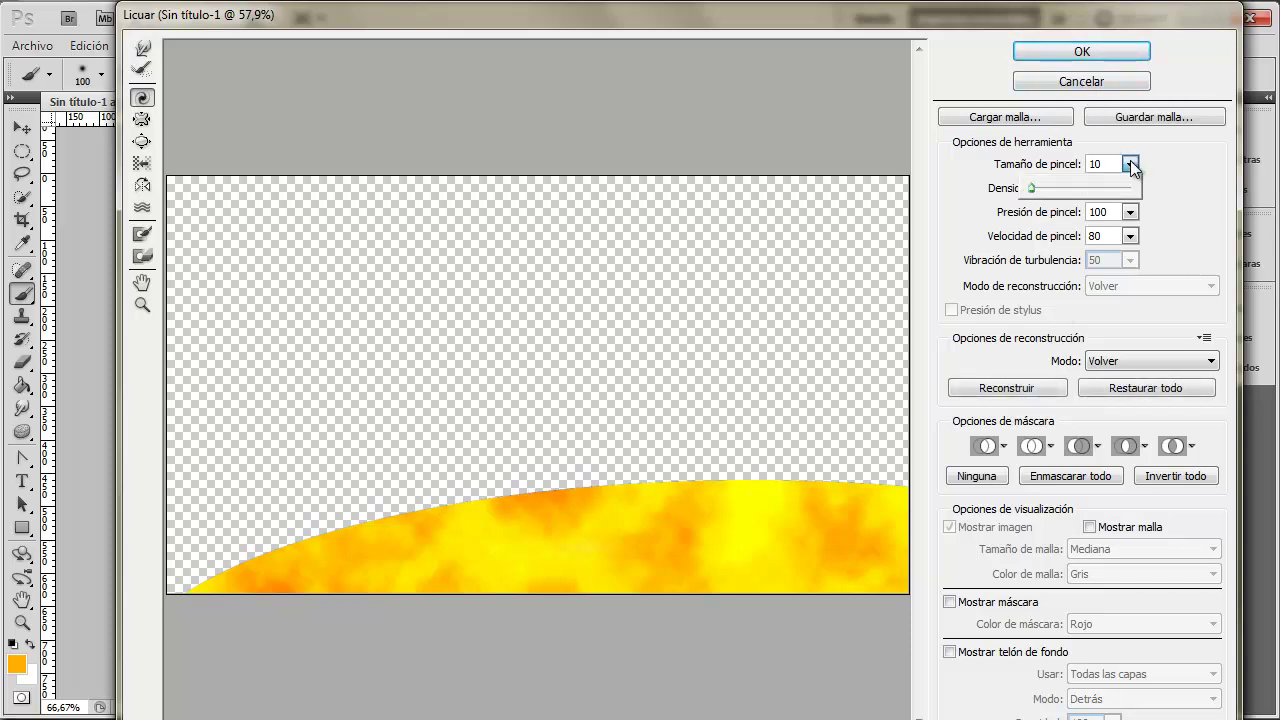
left_click_drag(1031, 189, 1064, 192)
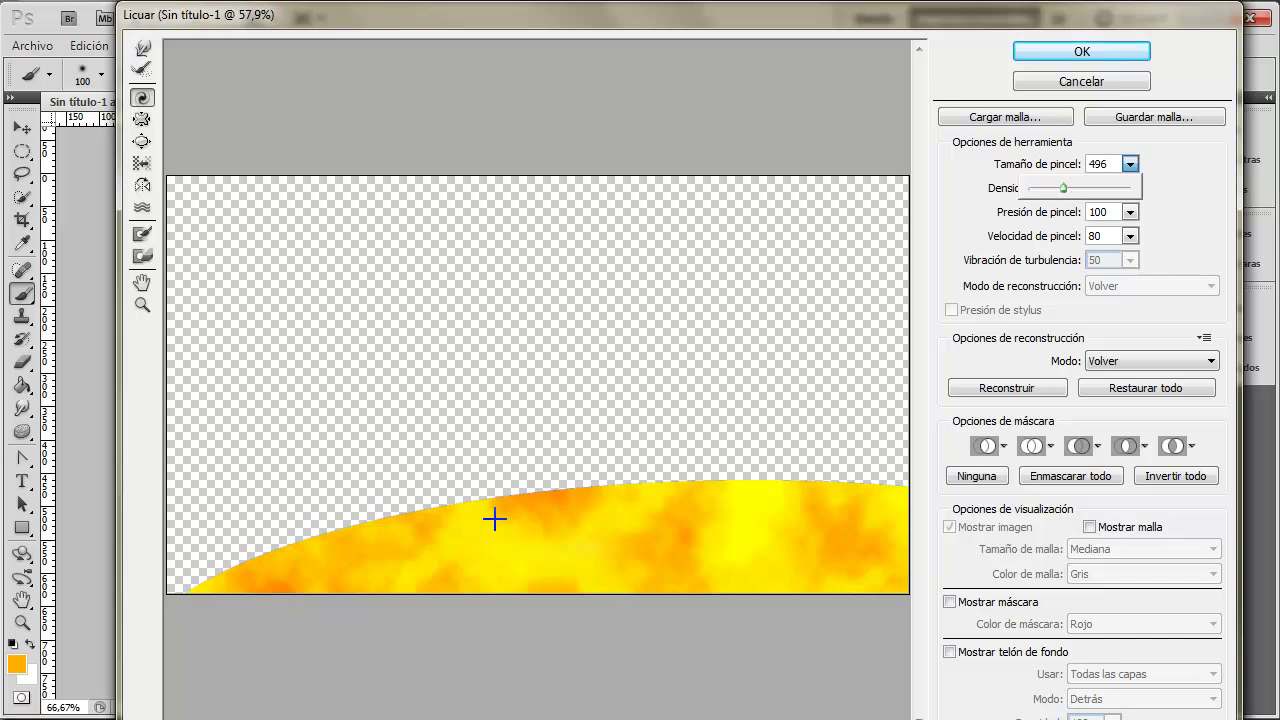
left_click_drag(494, 518, 457, 451)
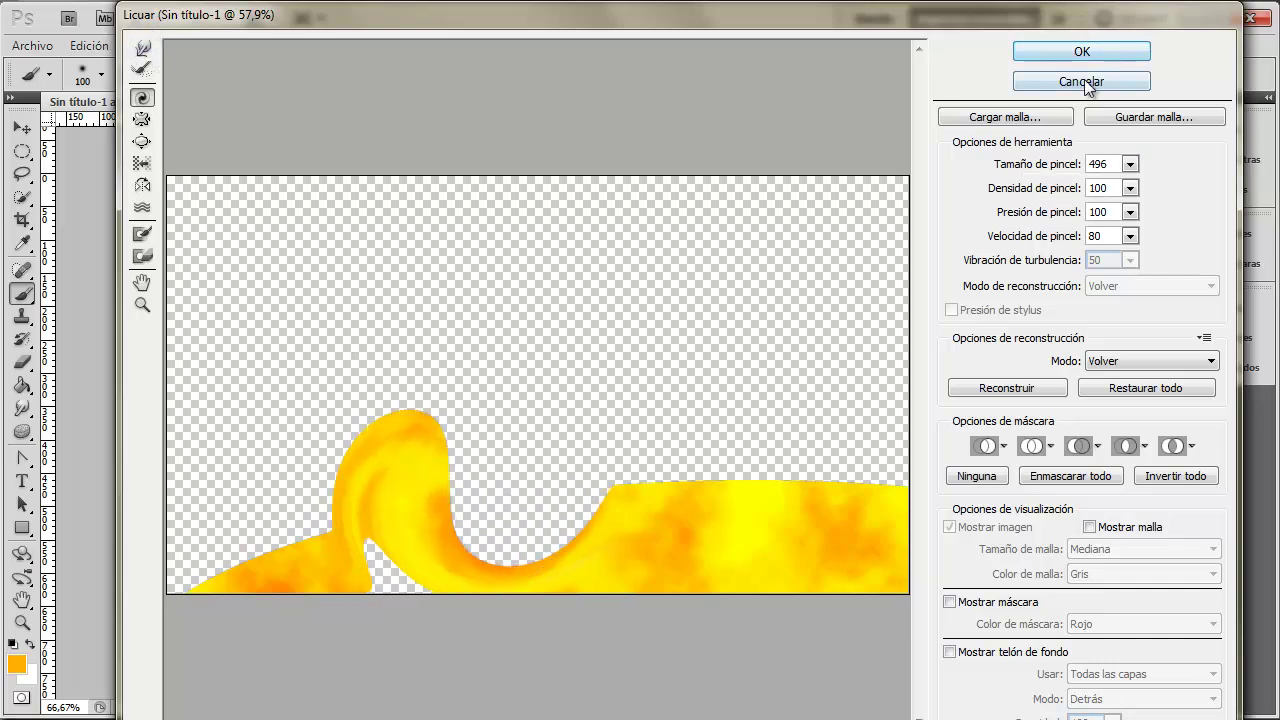
Step: Restore all, shrink the warp brush to 151, try more warping, then cancel Liquify
left_click(1138, 387)
left_click(1130, 164)
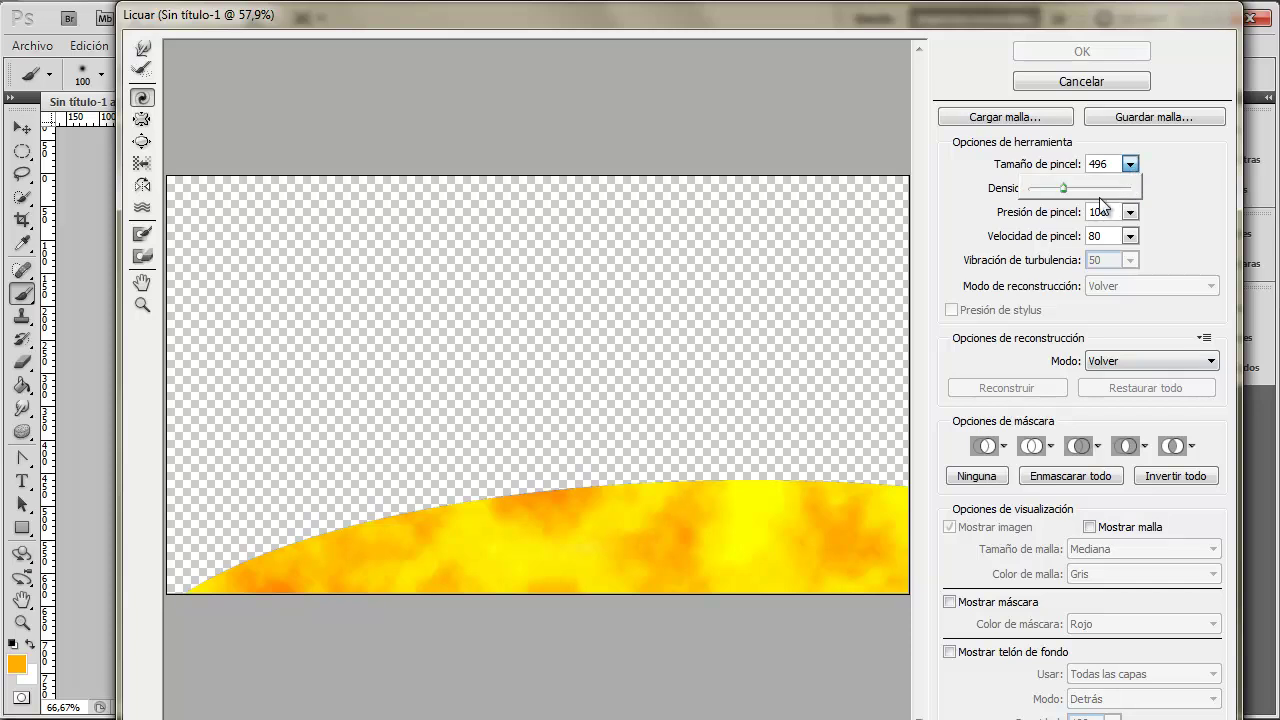
left_click_drag(1062, 188, 1040, 188)
mouse_move(477, 500)
left_mouse_down()
mouse_move(500, 446)
mouse_move(633, 465)
mouse_move(620, 423)
mouse_move(494, 480)
mouse_move(357, 502)
mouse_move(600, 491)
mouse_move(663, 466)
mouse_move(721, 487)
mouse_move(686, 500)
mouse_move(808, 500)
mouse_move(803, 480)
mouse_move(793, 503)
mouse_move(872, 481)
mouse_move(853, 496)
mouse_move(457, 523)
mouse_move(190, 585)
left_mouse_up()
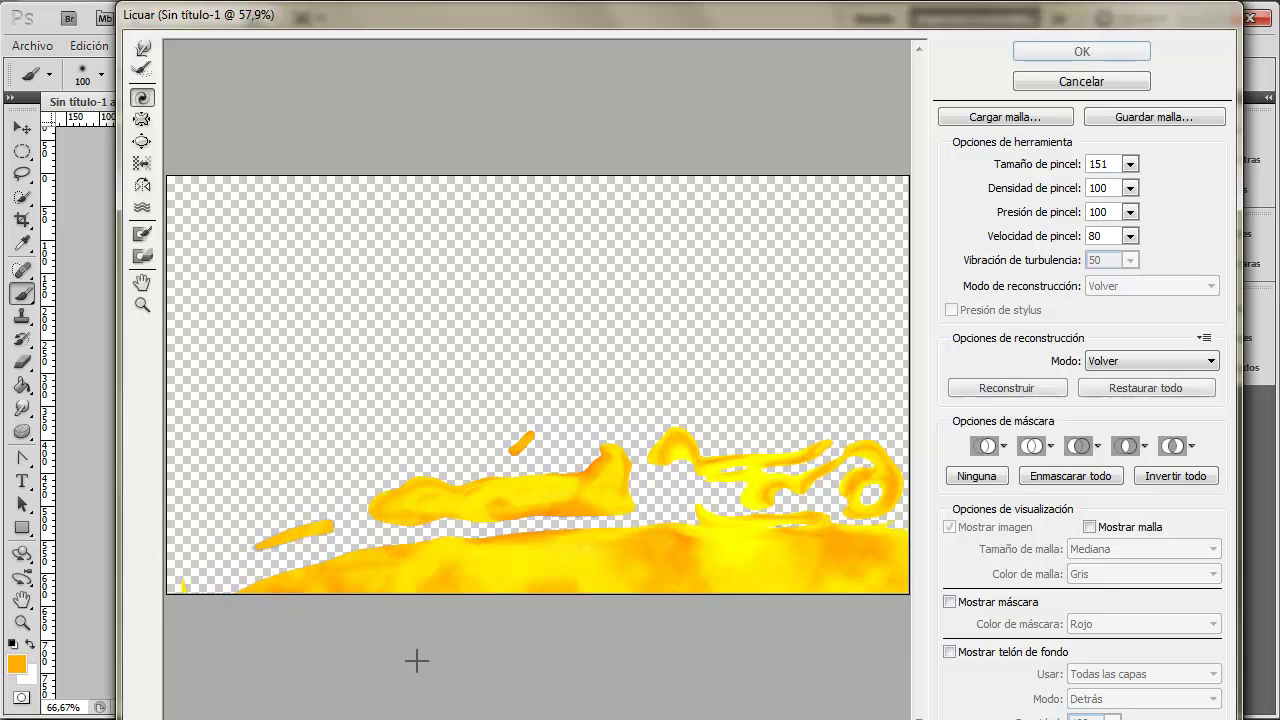
left_click(1085, 83)
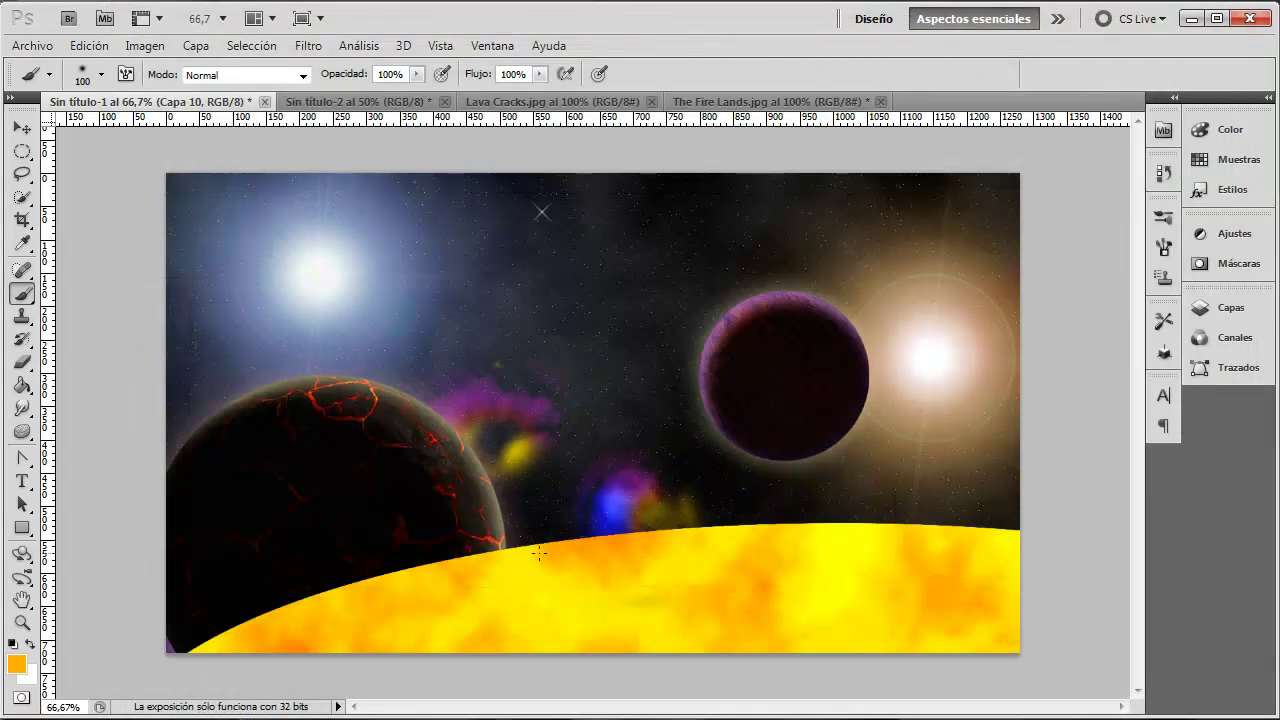
Step: Move the yellow sun layer lower and further to the right
left_click(1212, 311)
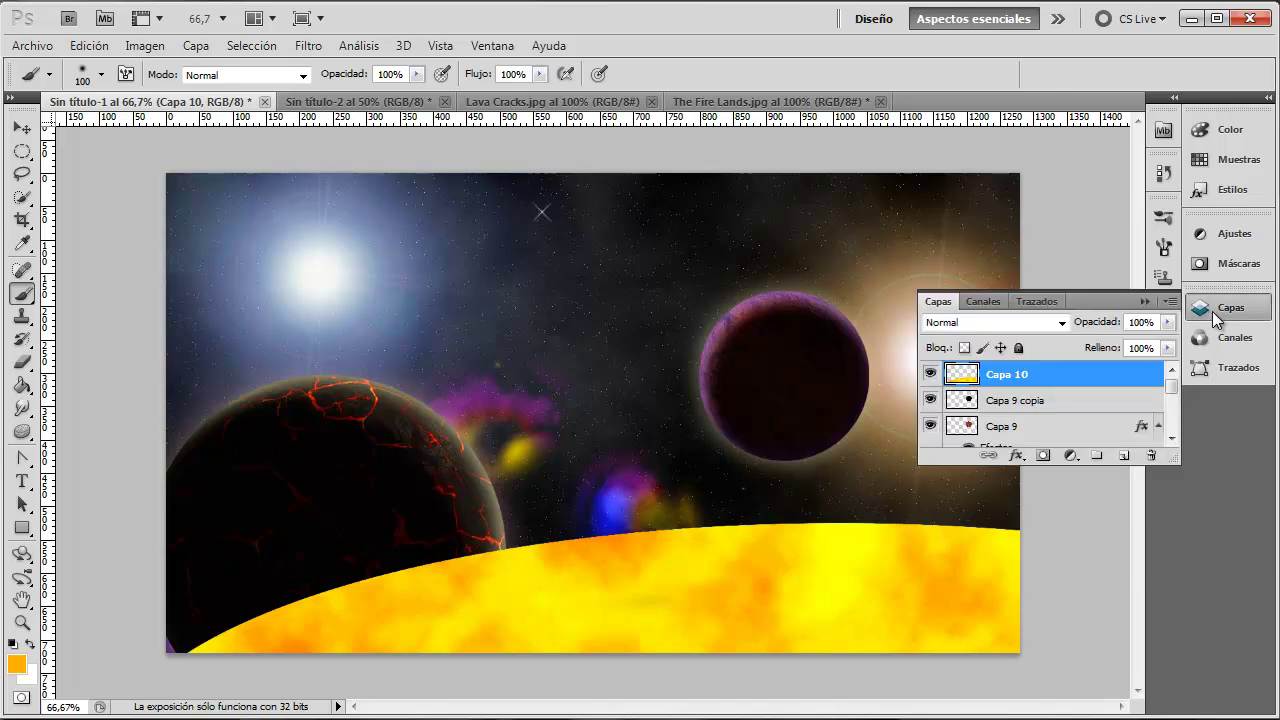
left_click(1212, 311)
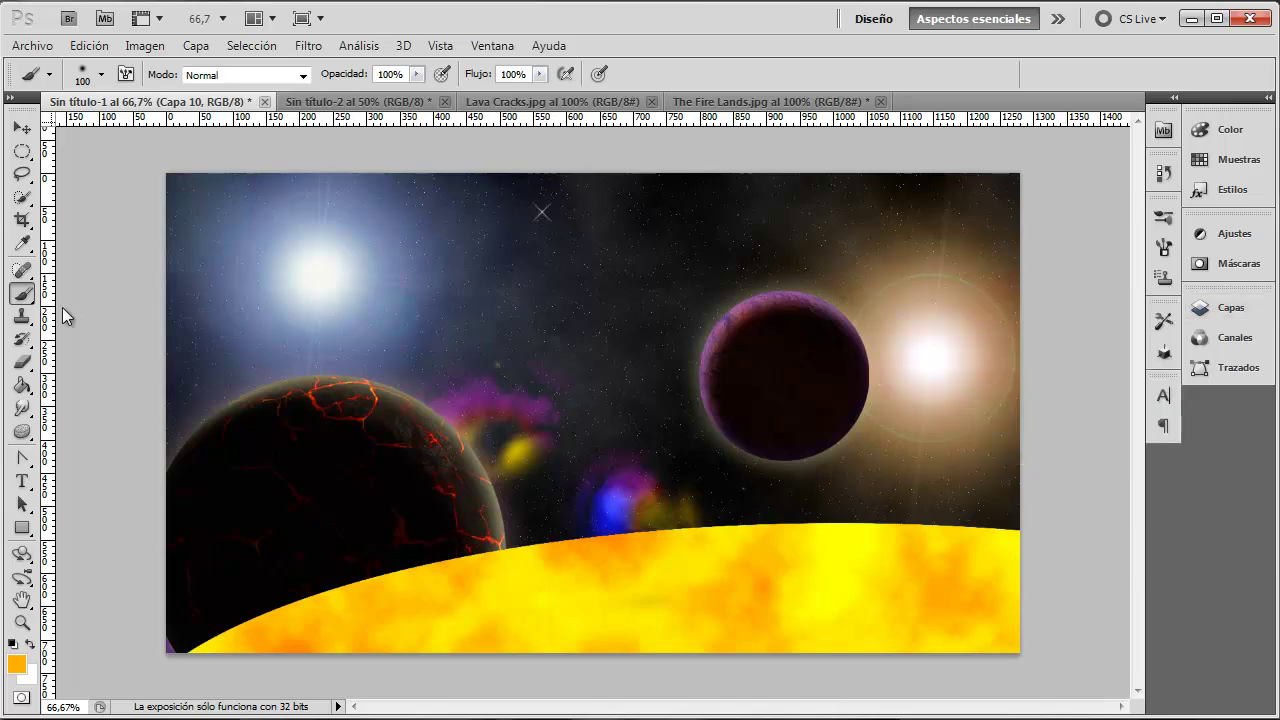
left_click(22, 130)
left_click_drag(446, 565, 666, 677)
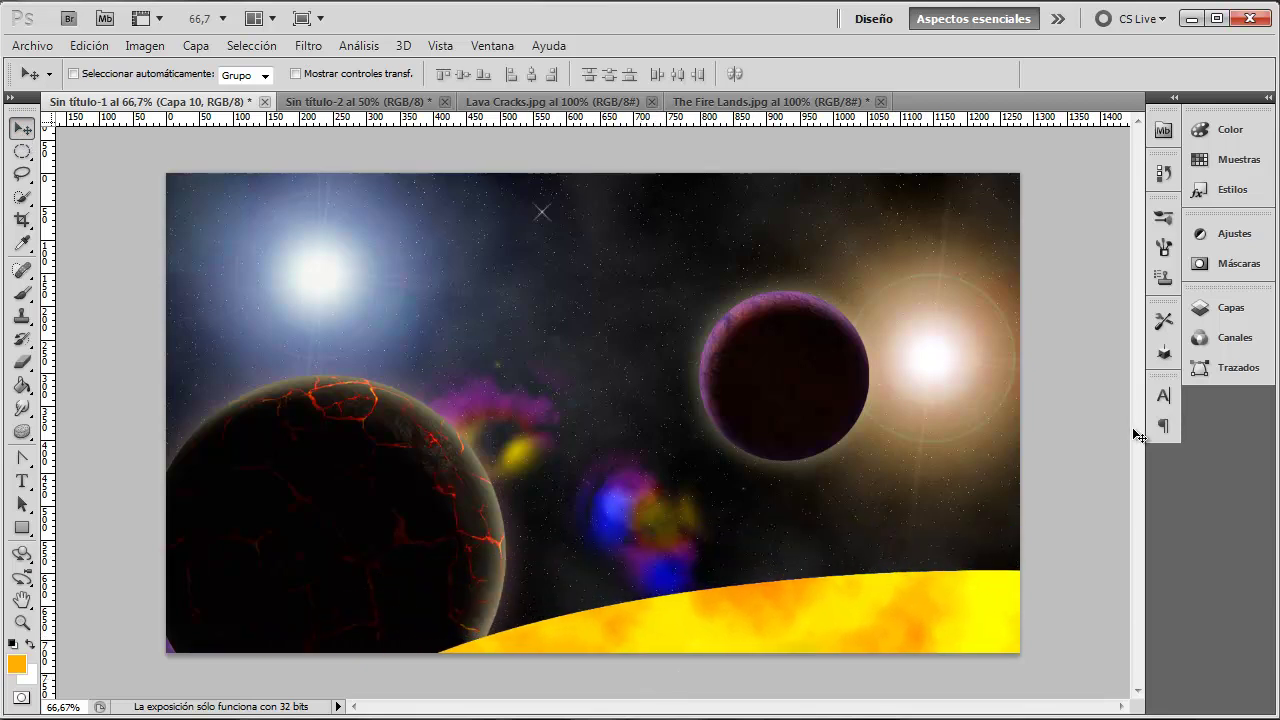
left_click_drag(789, 636, 870, 622)
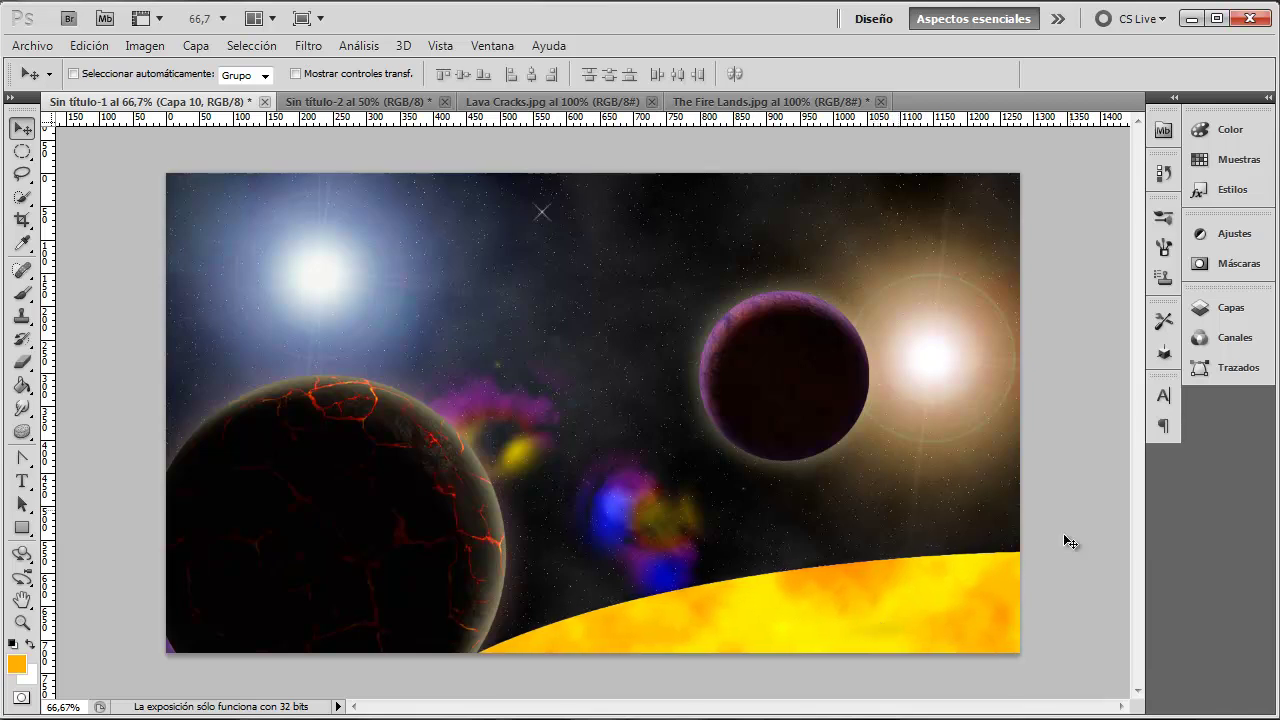
Step: Add new empty layer Capa 11 above the sun
left_click(1200, 265)
left_click(1225, 309)
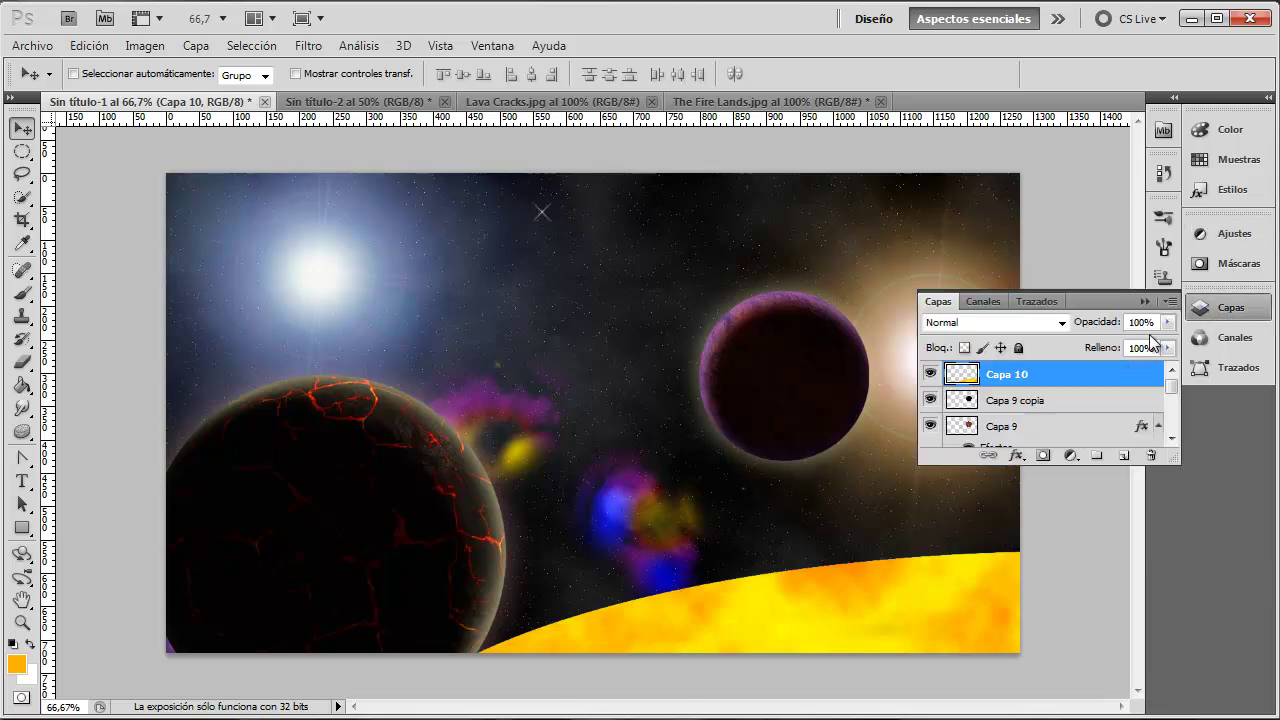
left_click(1124, 456)
Step: Set the foreground colour to pure black
left_click(1144, 301)
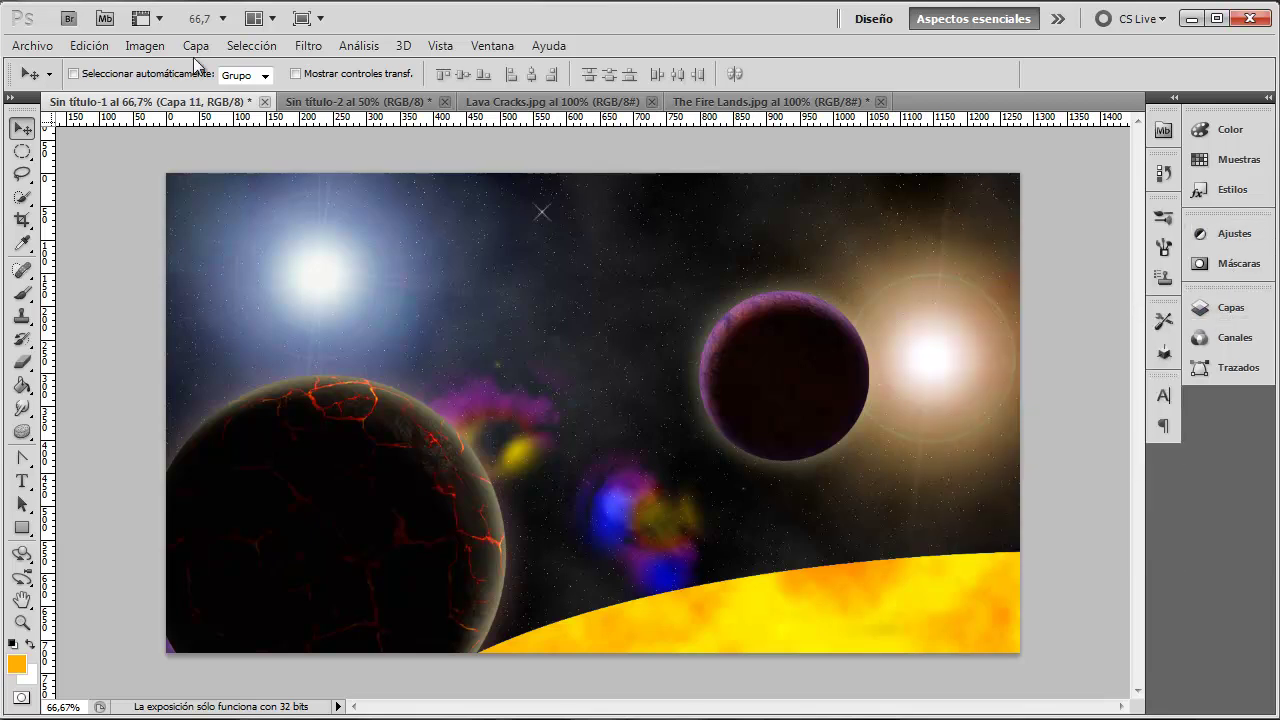
left_click(1226, 308)
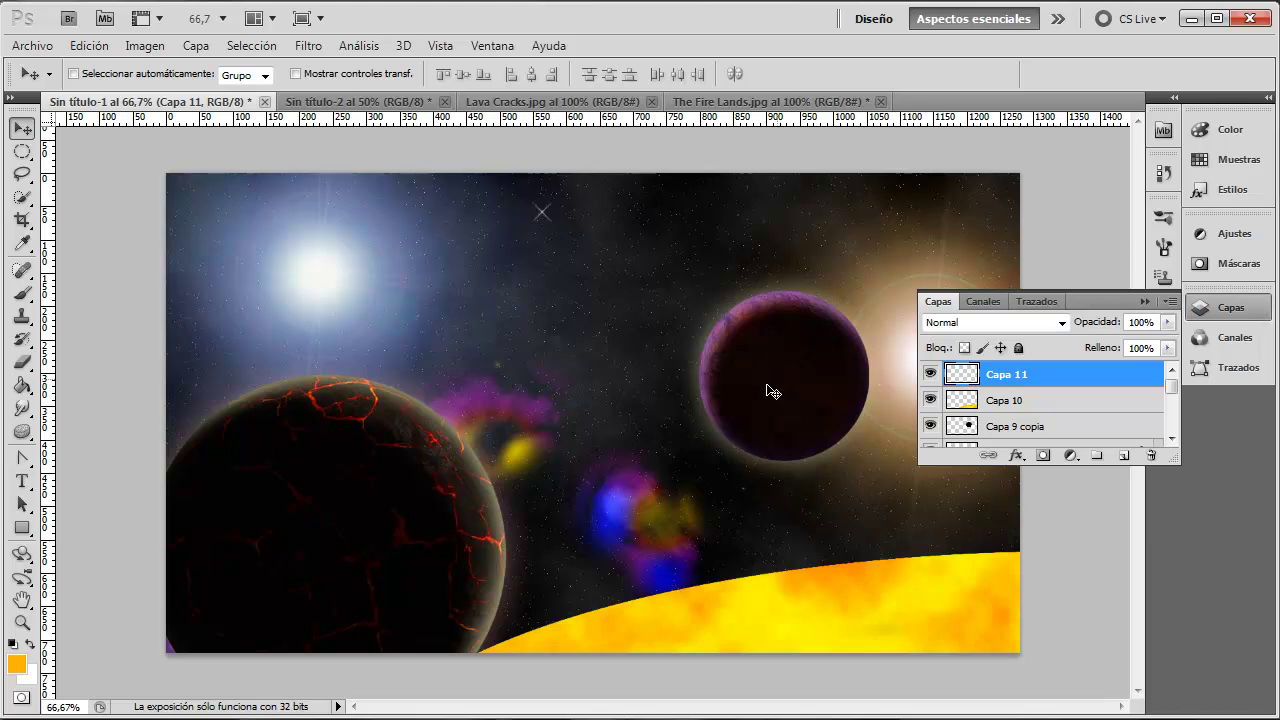
left_click(23, 318)
left_click(23, 362)
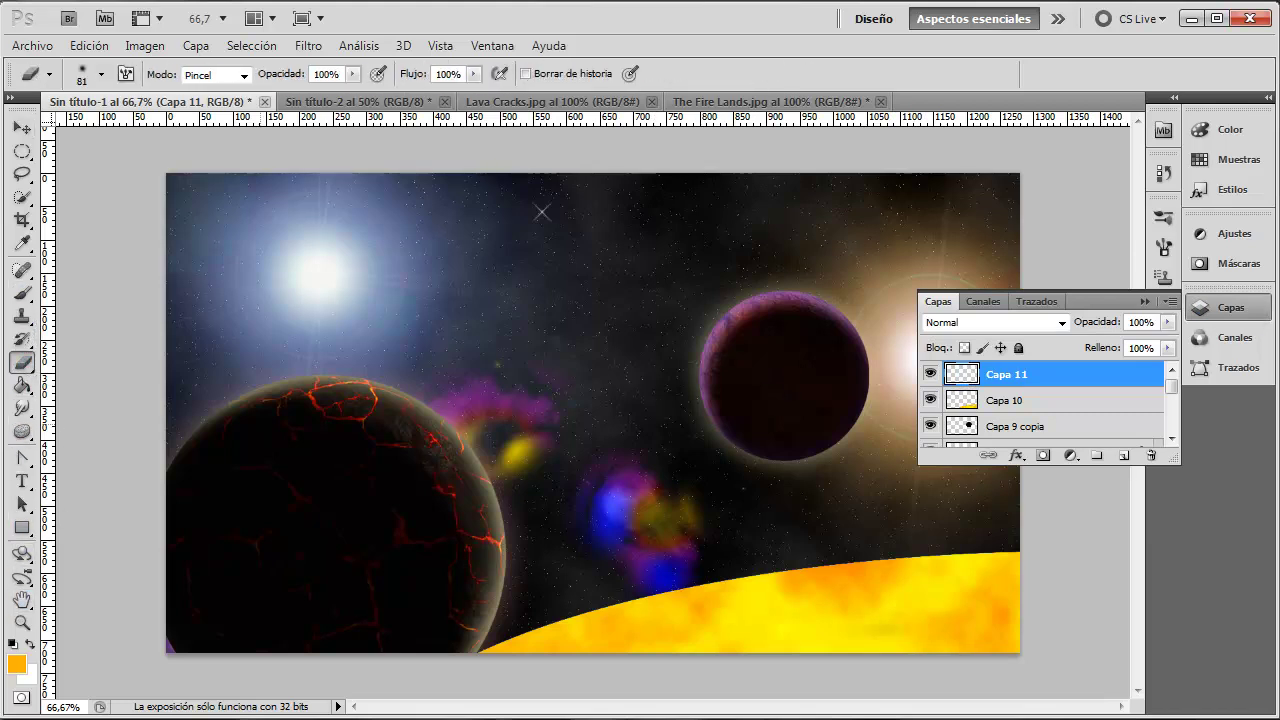
left_click(760, 616)
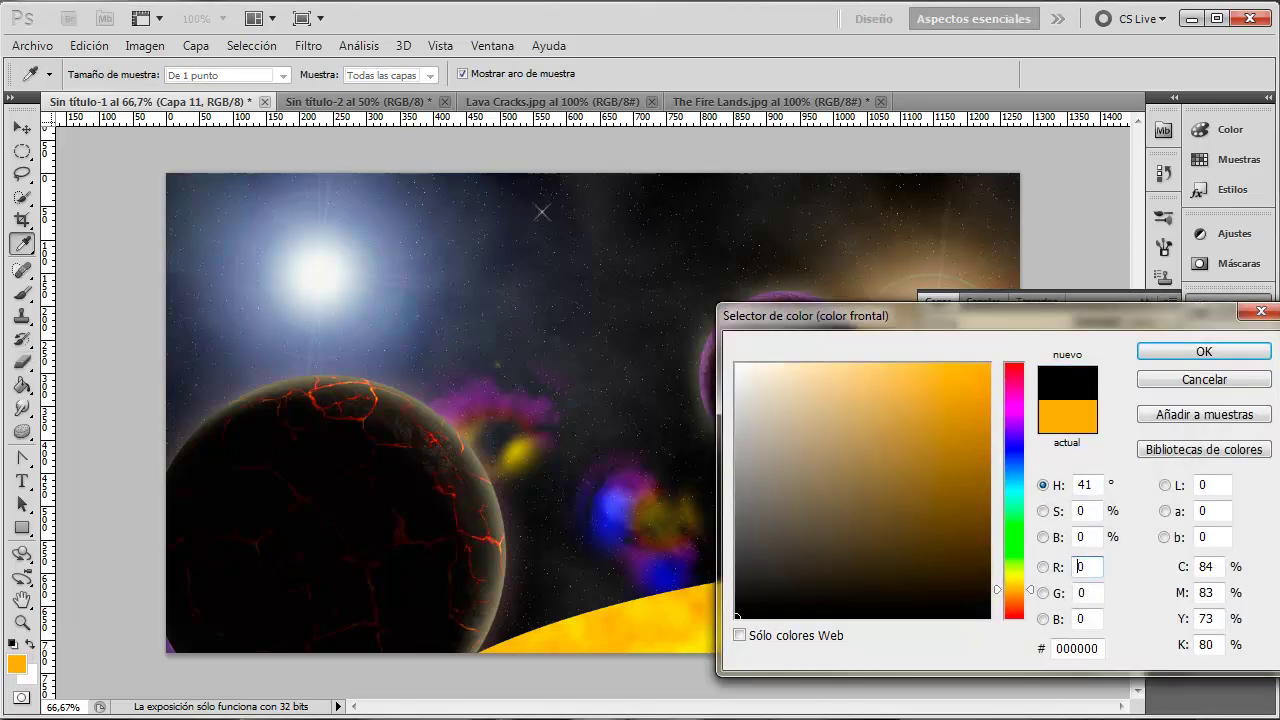
left_click(1204, 351)
key("e")
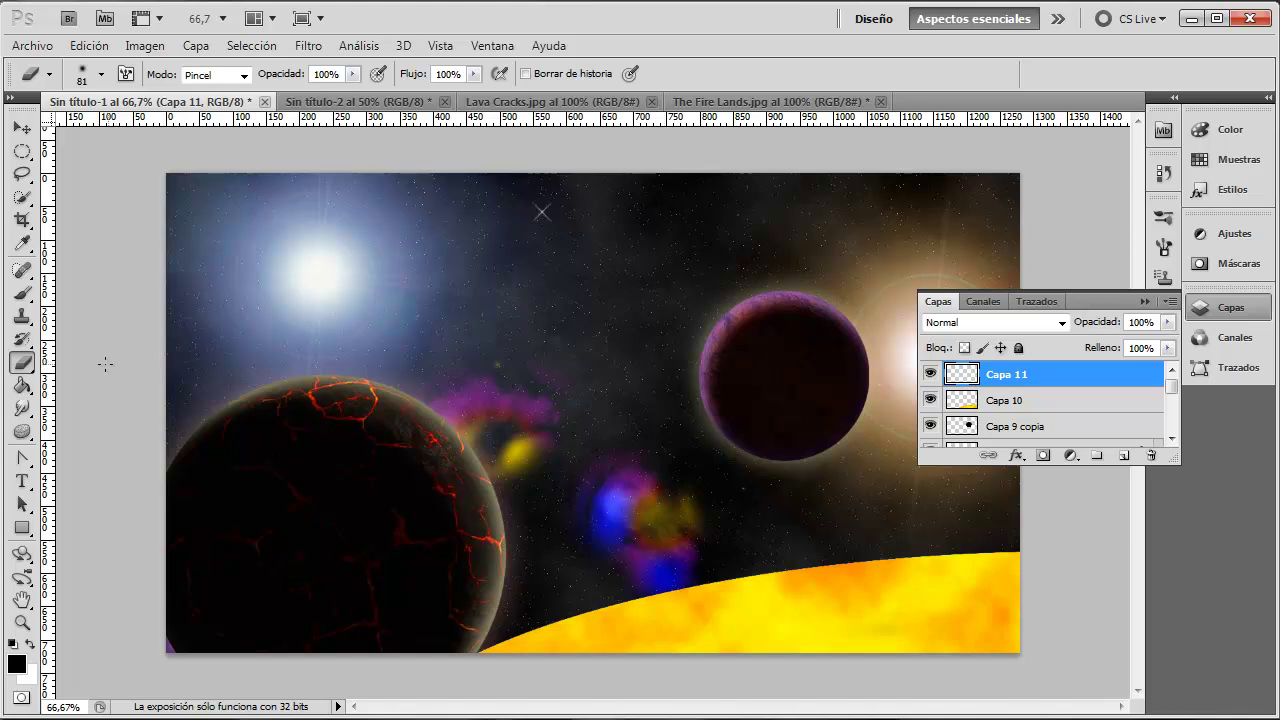
Step: Bucket-fill Capa 11 with black and render Nubes de diferencia over it
left_click(22, 386)
left_click(686, 349)
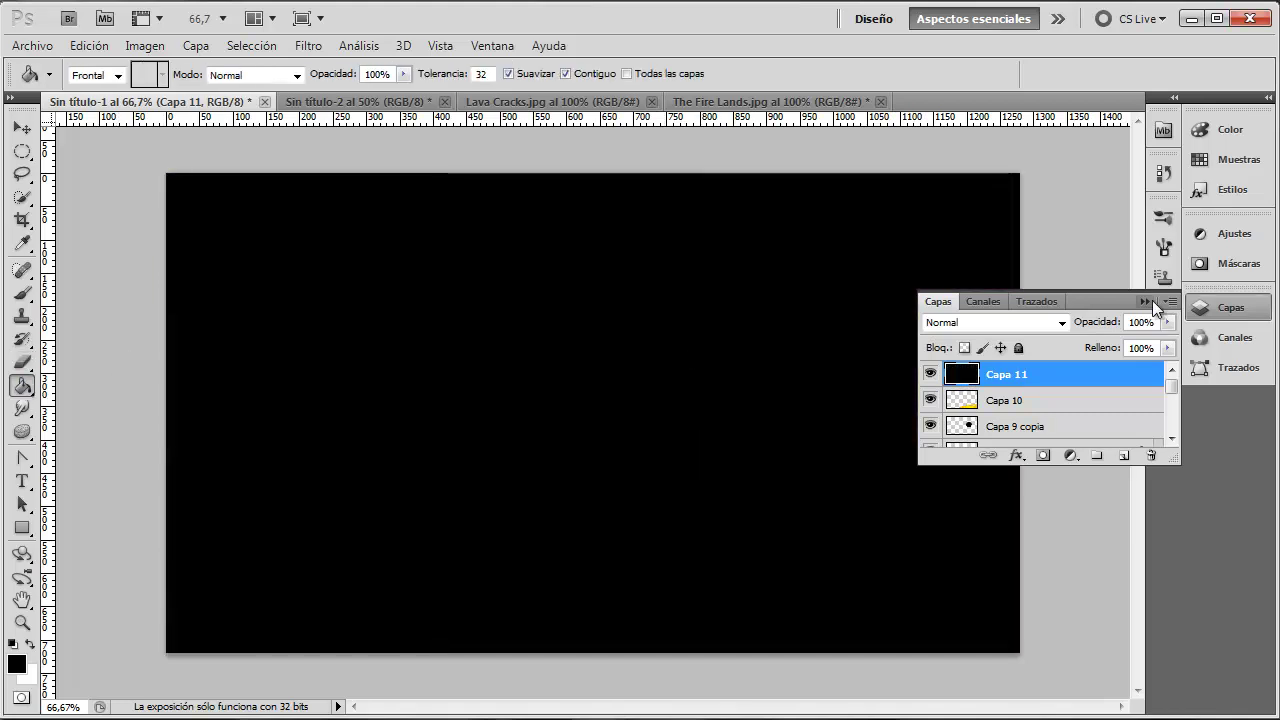
left_click(1146, 301)
left_click(314, 50)
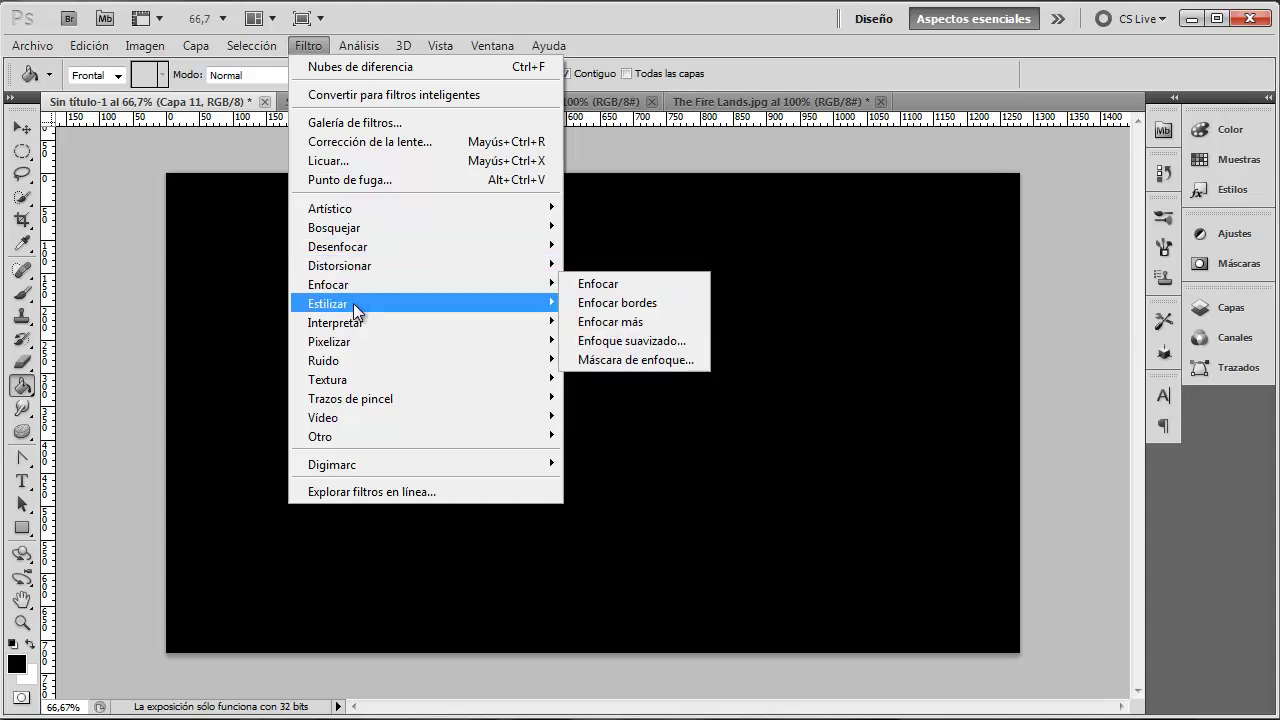
mouse_move(336, 322)
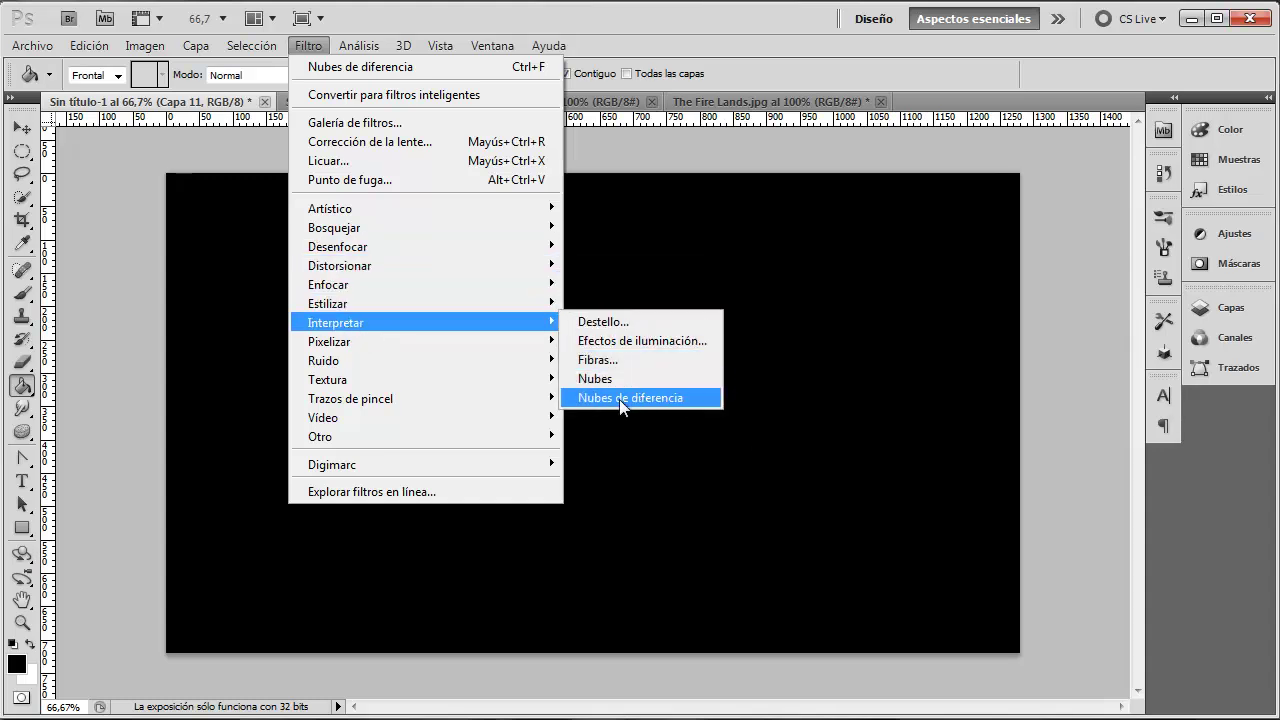
left_click(620, 398)
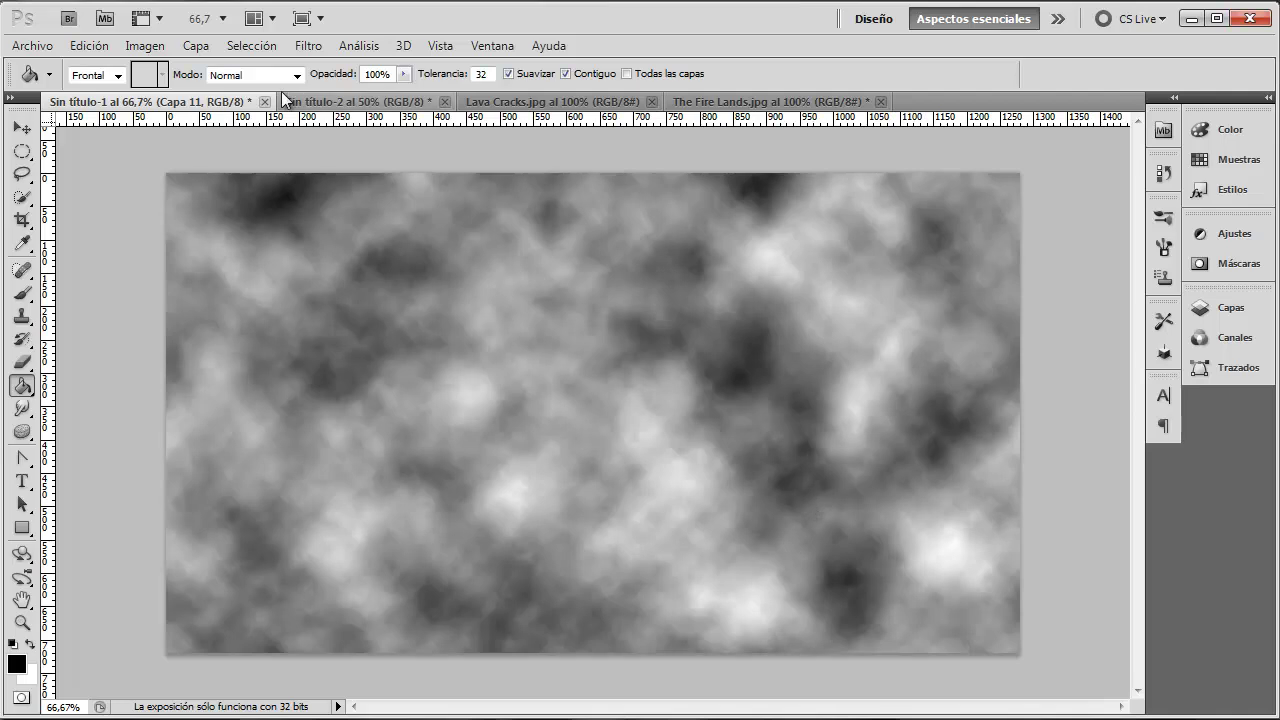
left_click(145, 46)
mouse_move(158, 95)
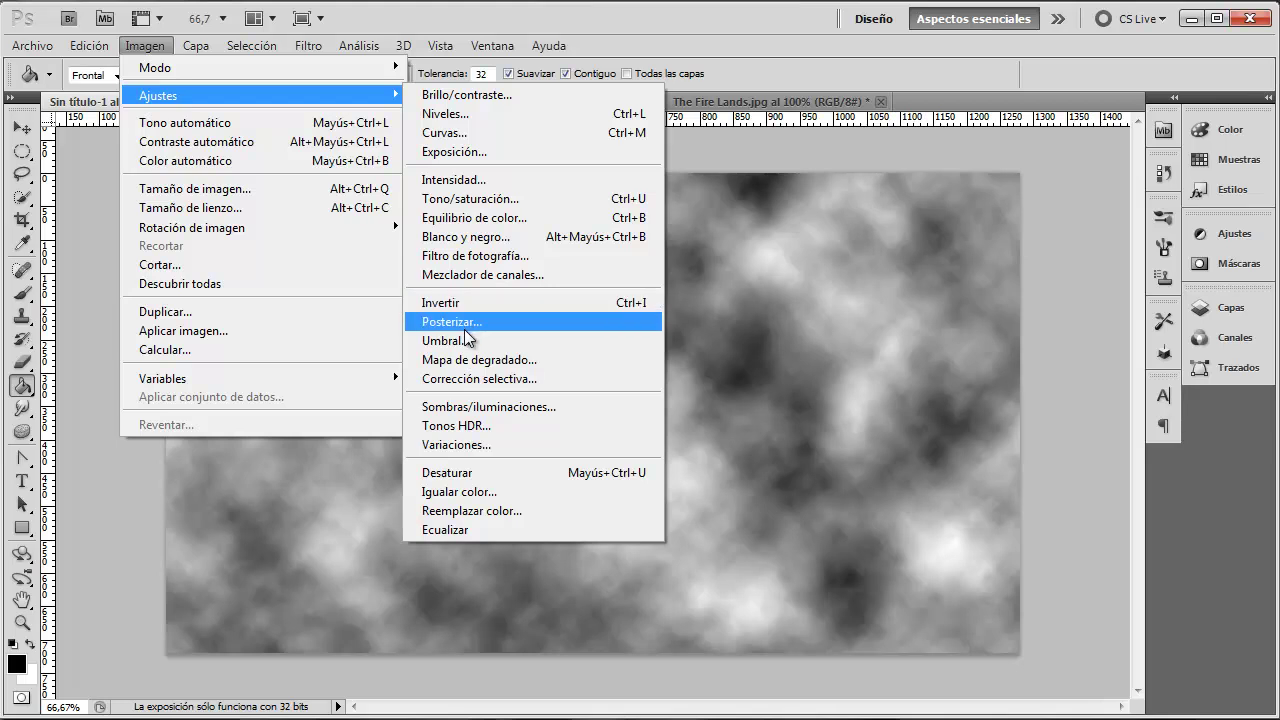
Step: Apply Niveles to Capa 11 with input levels 80, 1,00 and 164
left_click(440, 114)
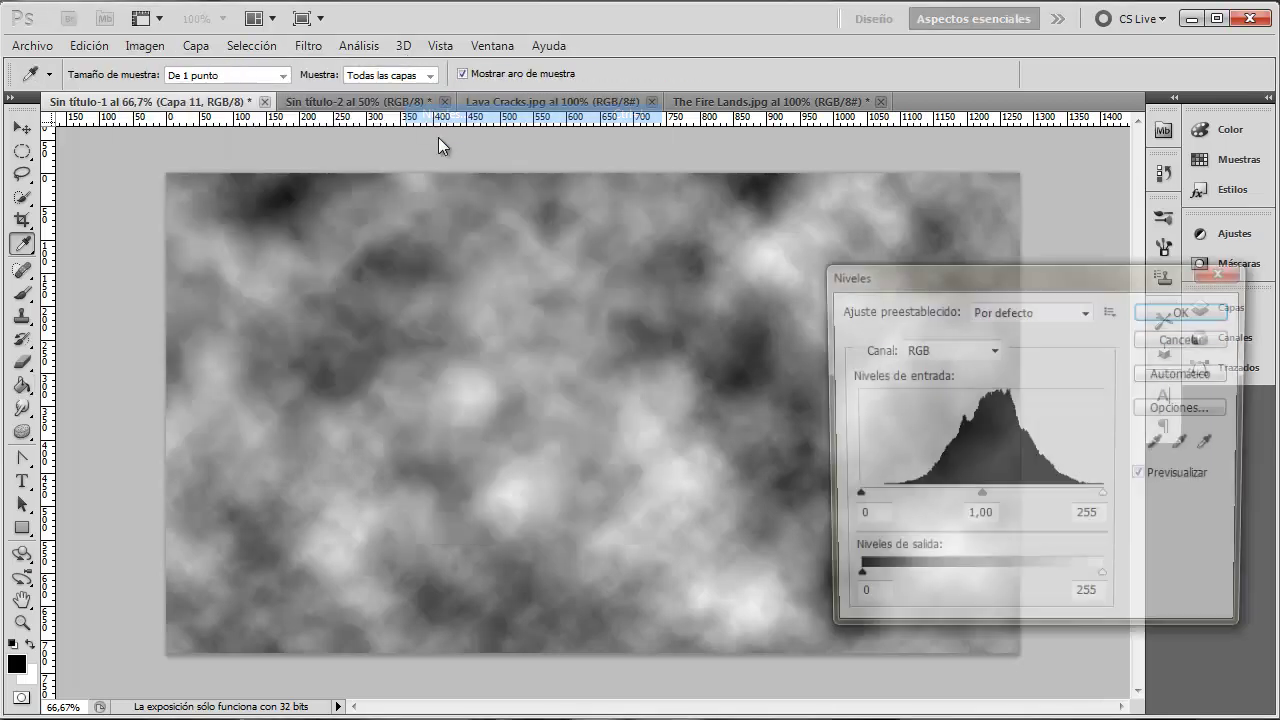
mouse_move(1104, 495)
left_mouse_down()
mouse_move(992, 497)
mouse_move(1023, 497)
left_mouse_up()
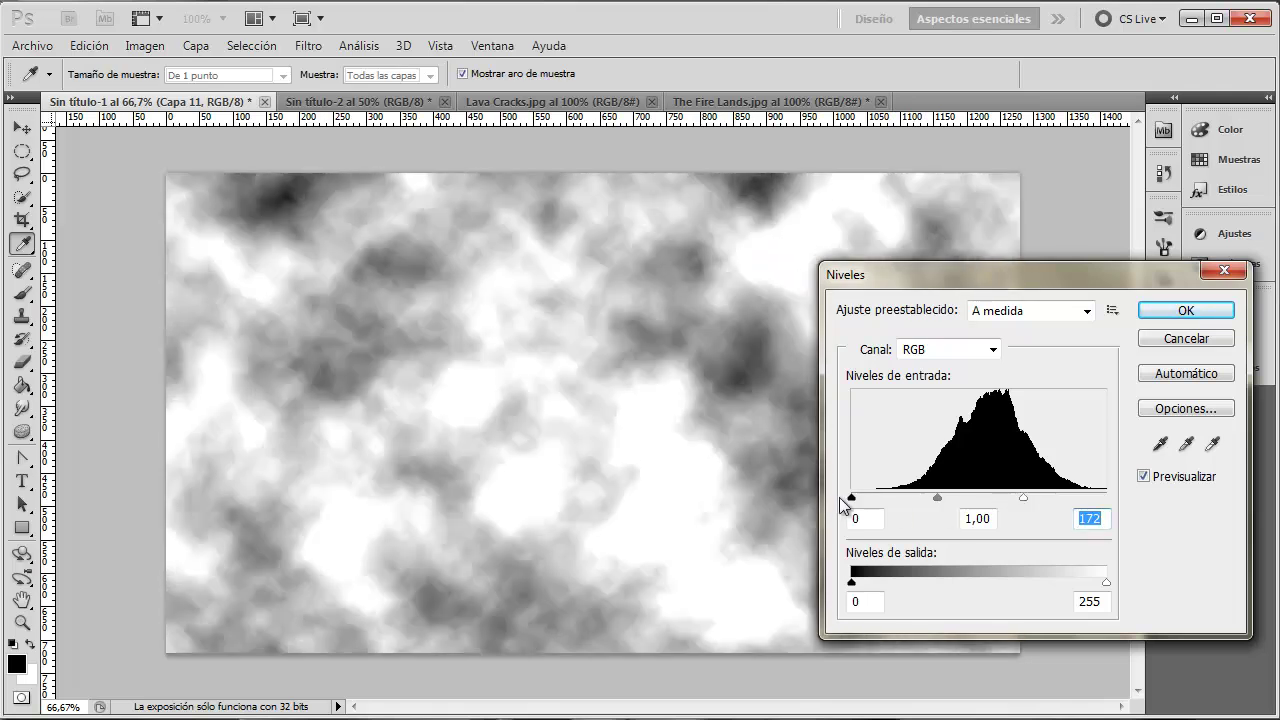
mouse_move(903, 499)
left_mouse_down()
mouse_move(988, 501)
mouse_move(932, 506)
left_mouse_up()
left_click(931, 497)
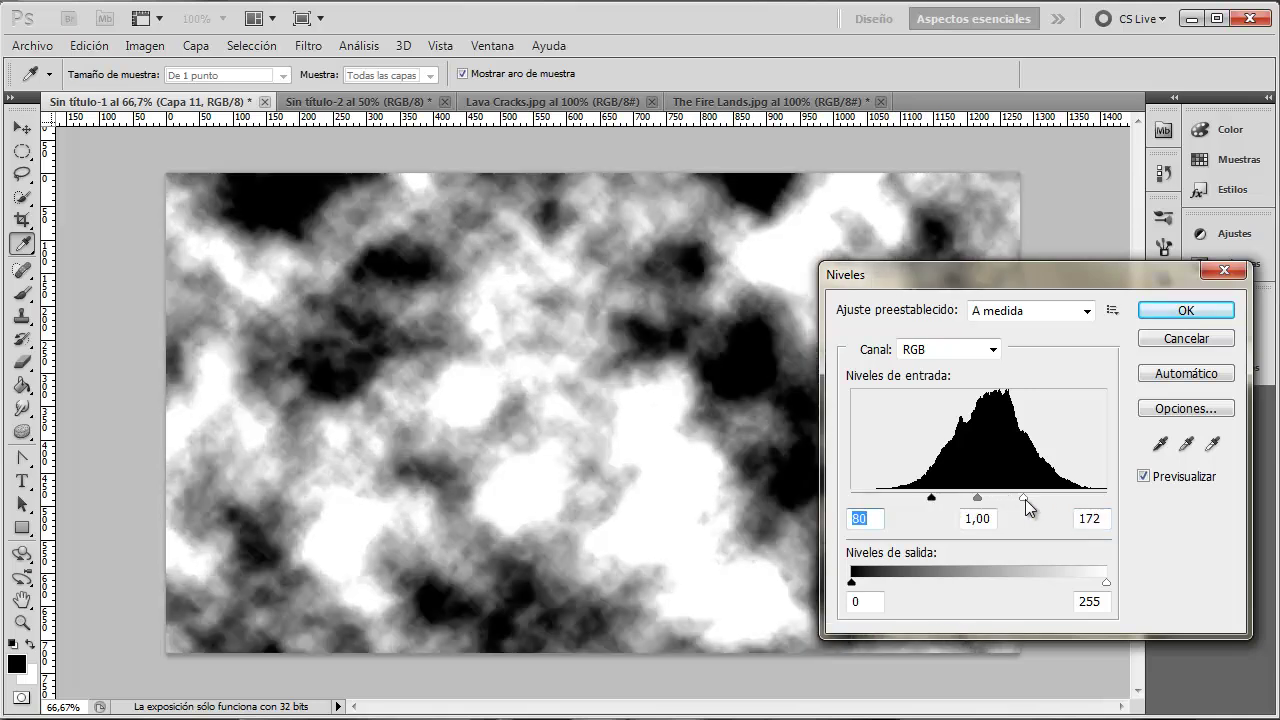
mouse_move(1024, 498)
left_mouse_down()
mouse_move(1001, 492)
mouse_move(1026, 492)
mouse_move(1015, 497)
left_mouse_up()
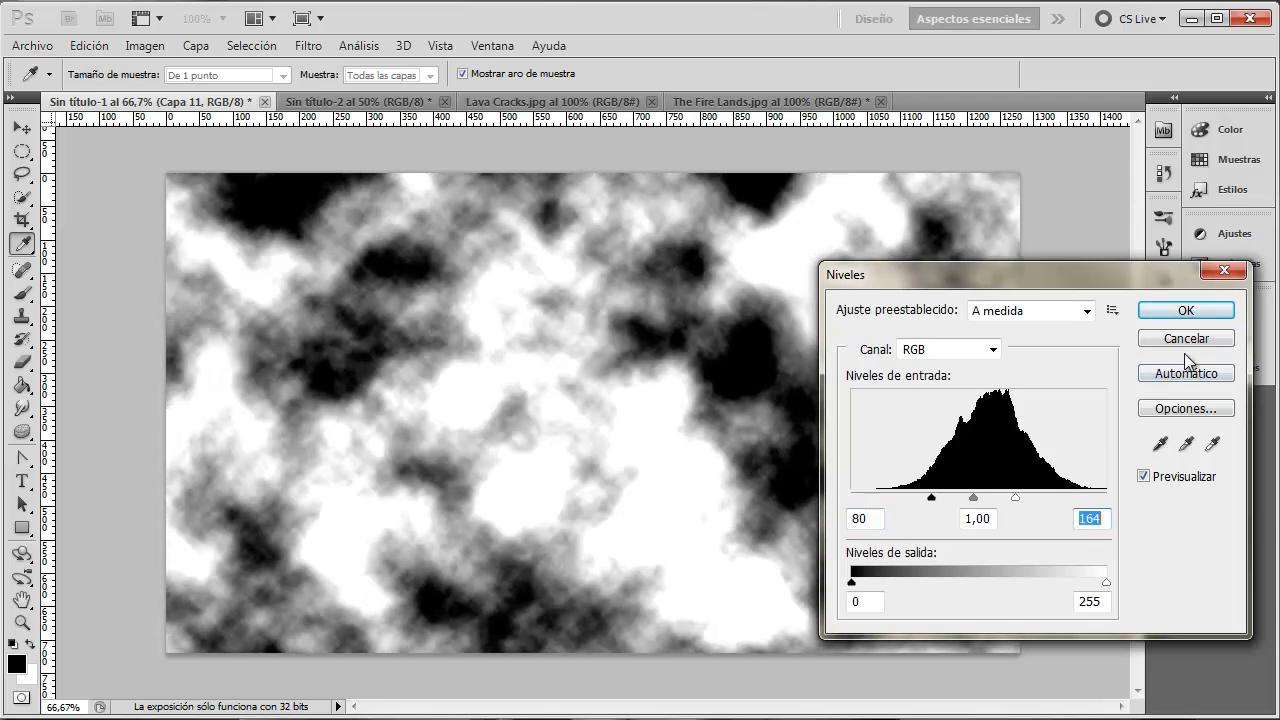
left_click(1196, 308)
key("g")
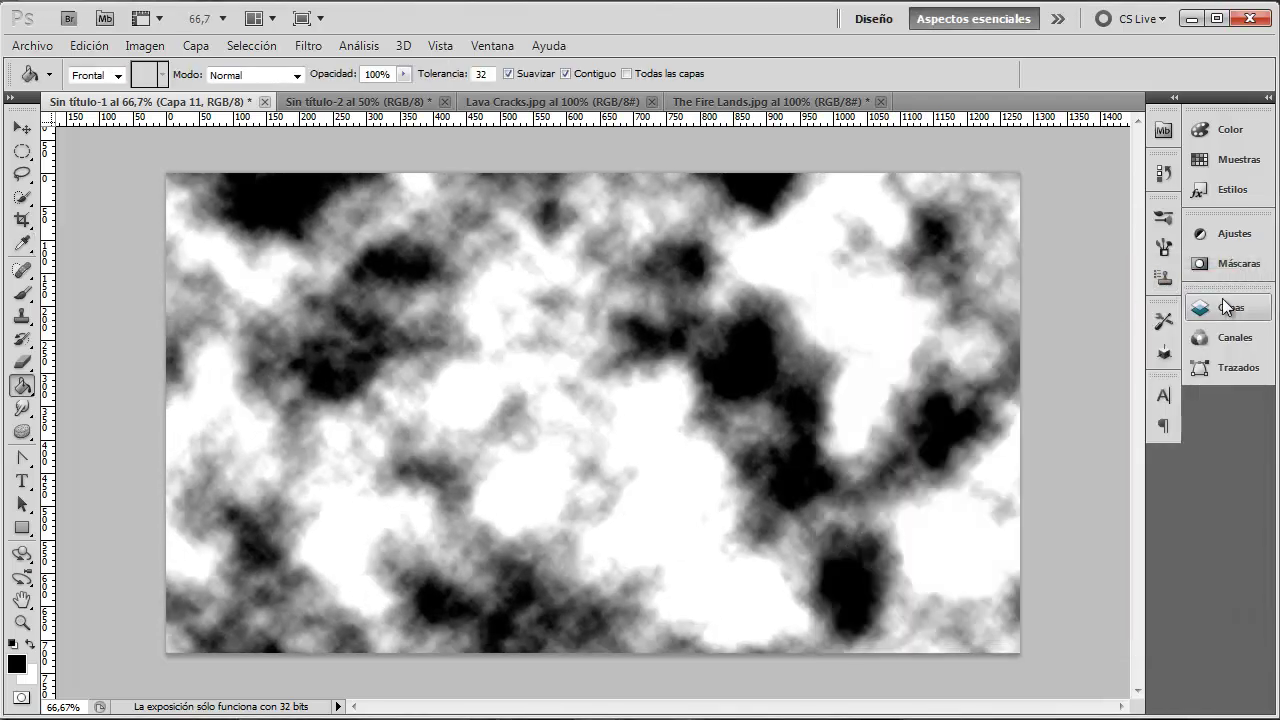
left_click(1227, 307)
left_click(1060, 322)
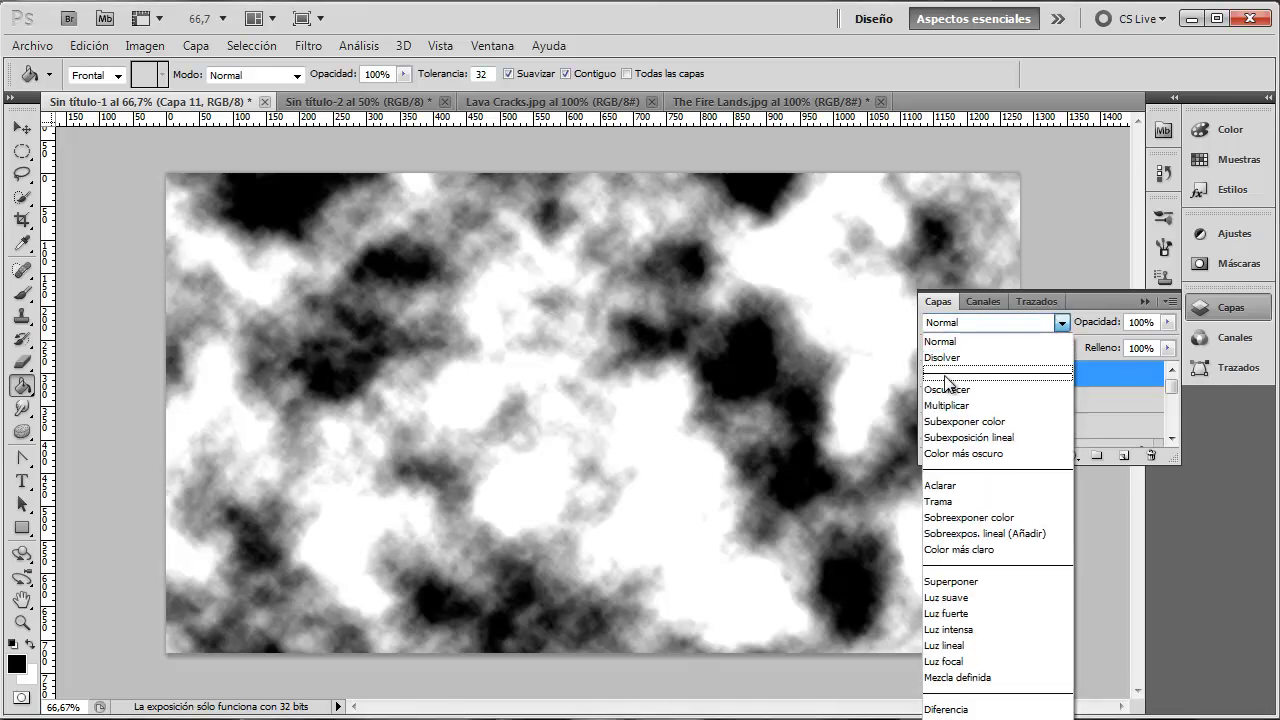
left_click(1010, 383)
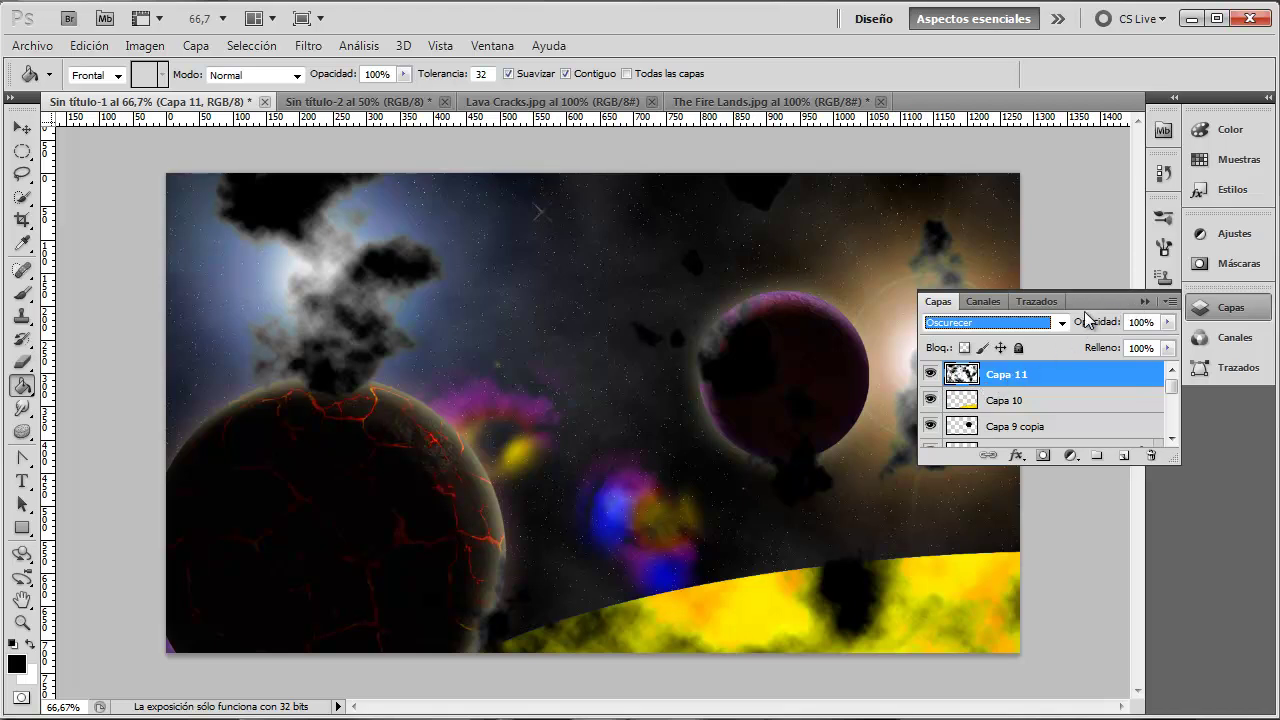
left_click(89, 46)
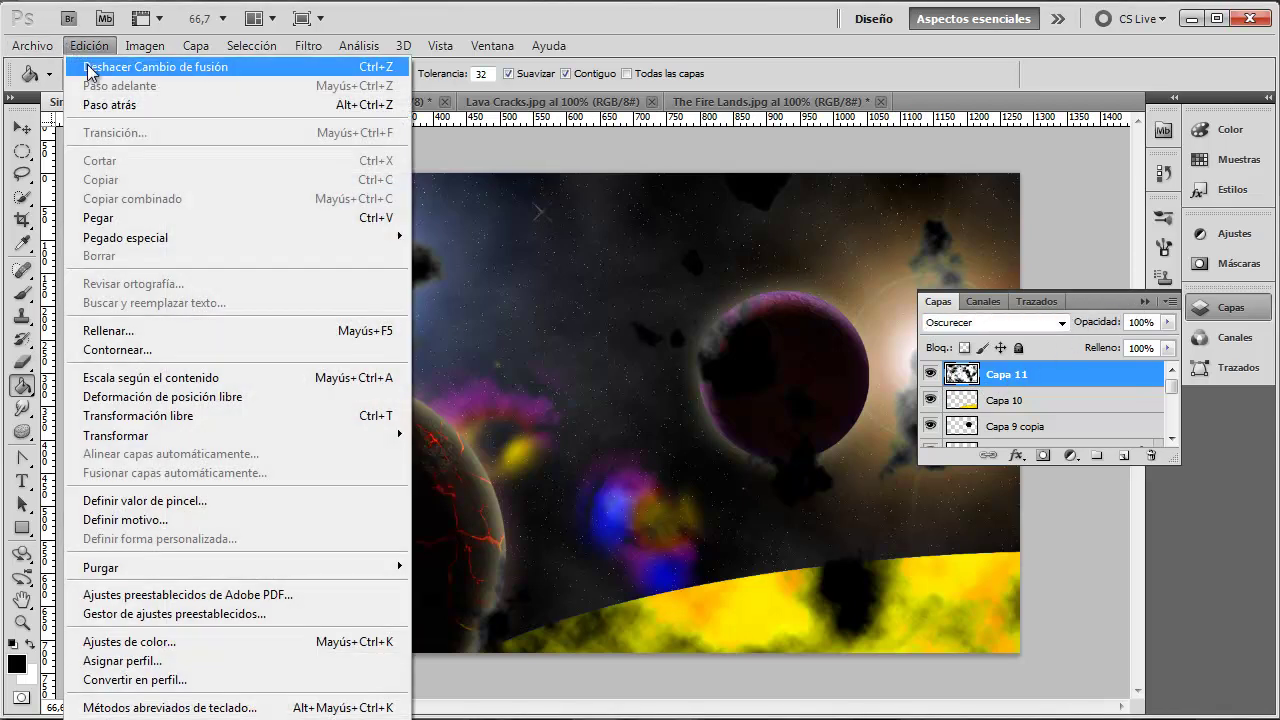
left_click(89, 67)
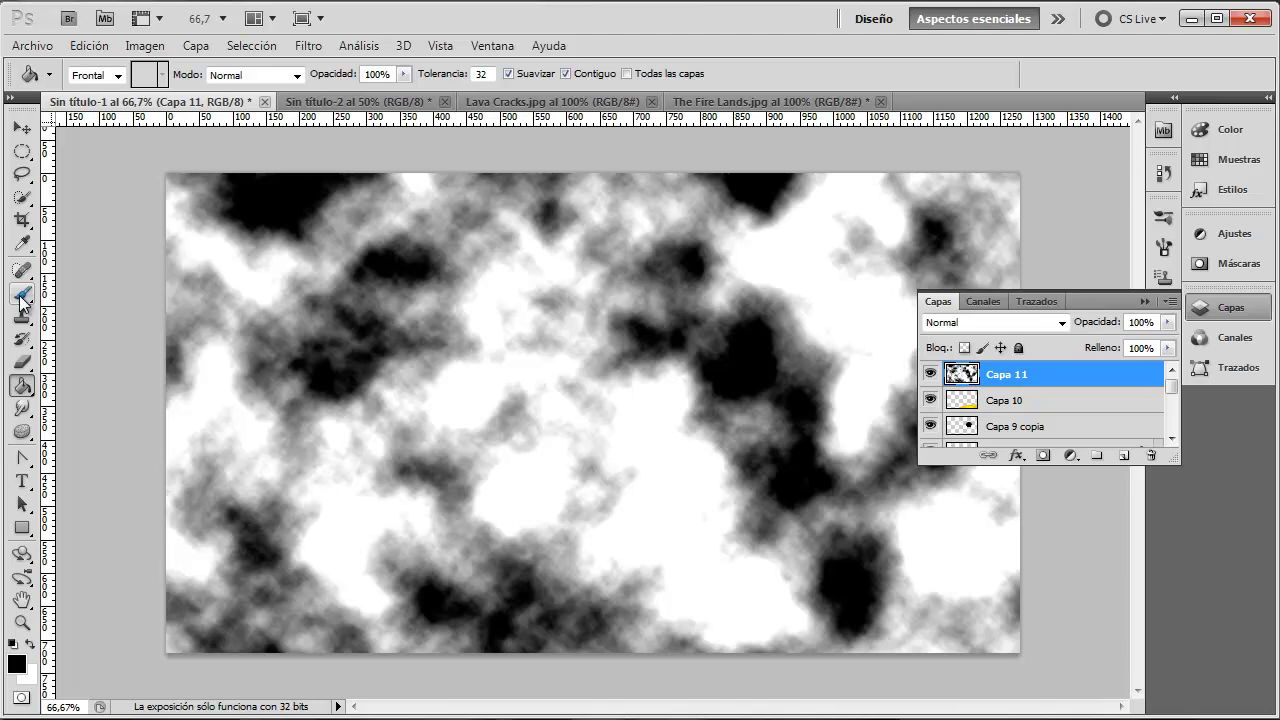
Step: Quick-select and delete the clouds across the upper band and the middle notch
left_click(23, 200)
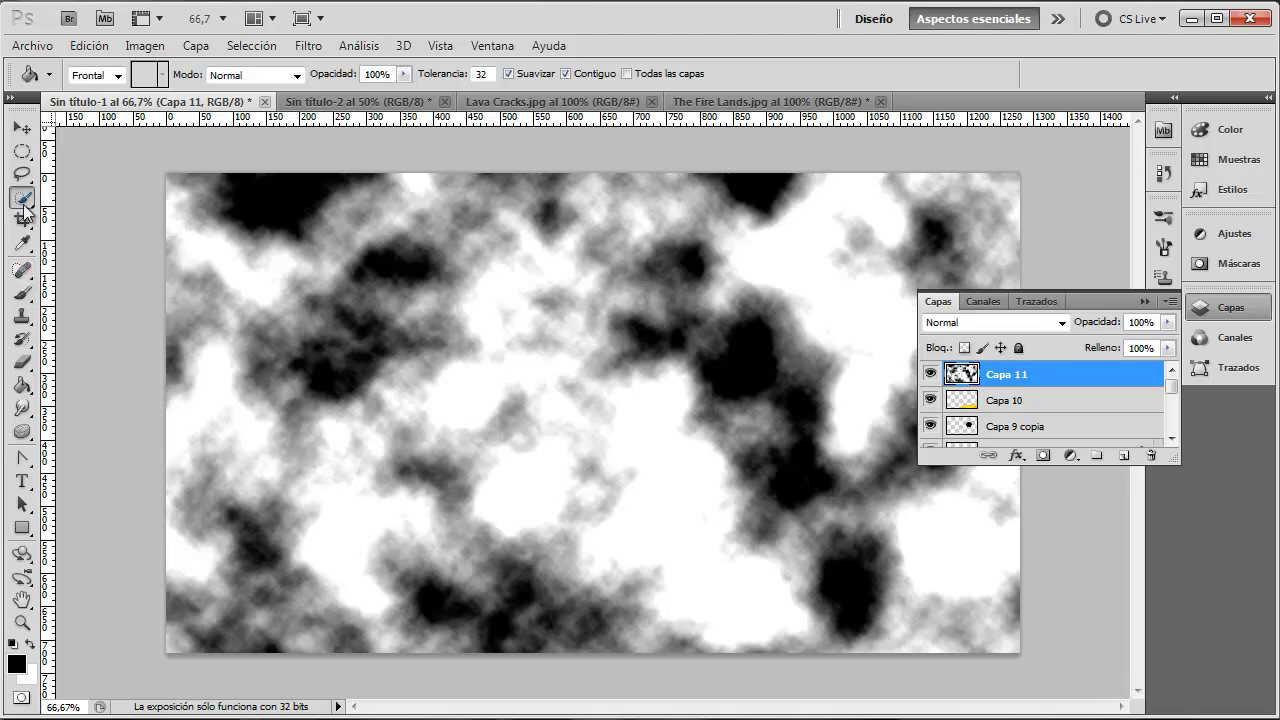
left_click_drag(275, 218, 146, 257)
left_click_drag(104, 426, 1136, 316)
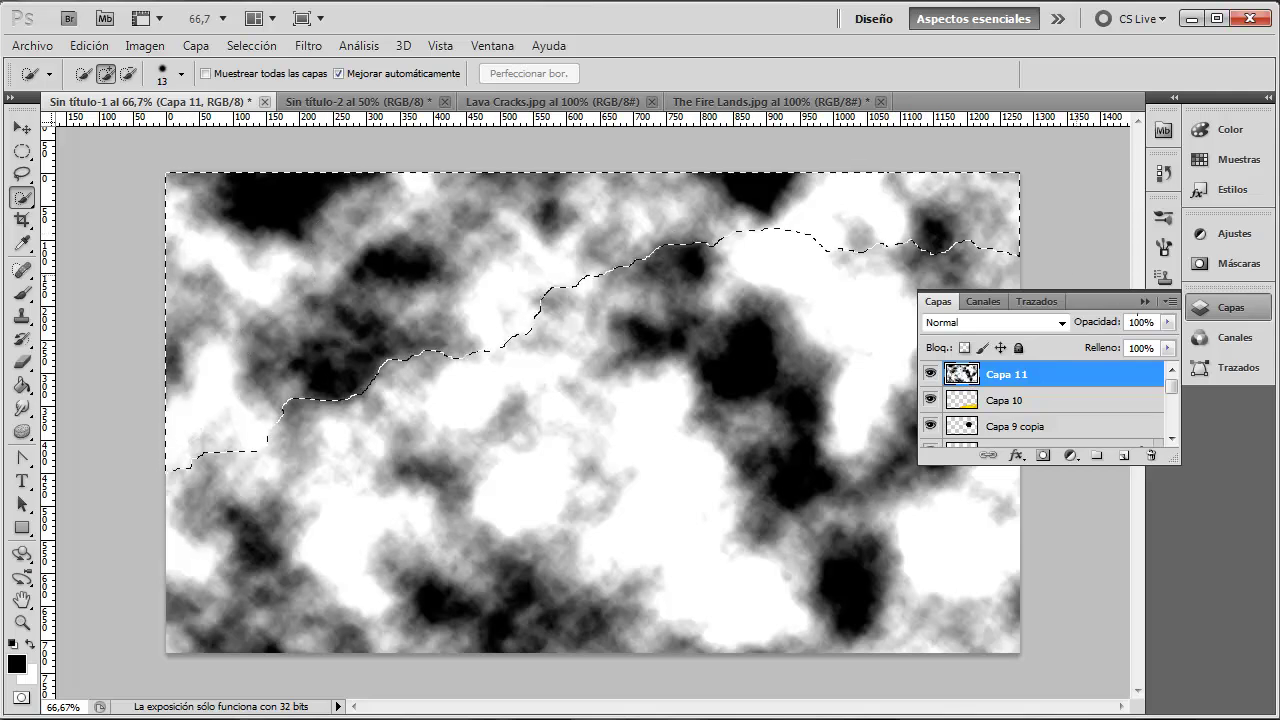
key("Delete")
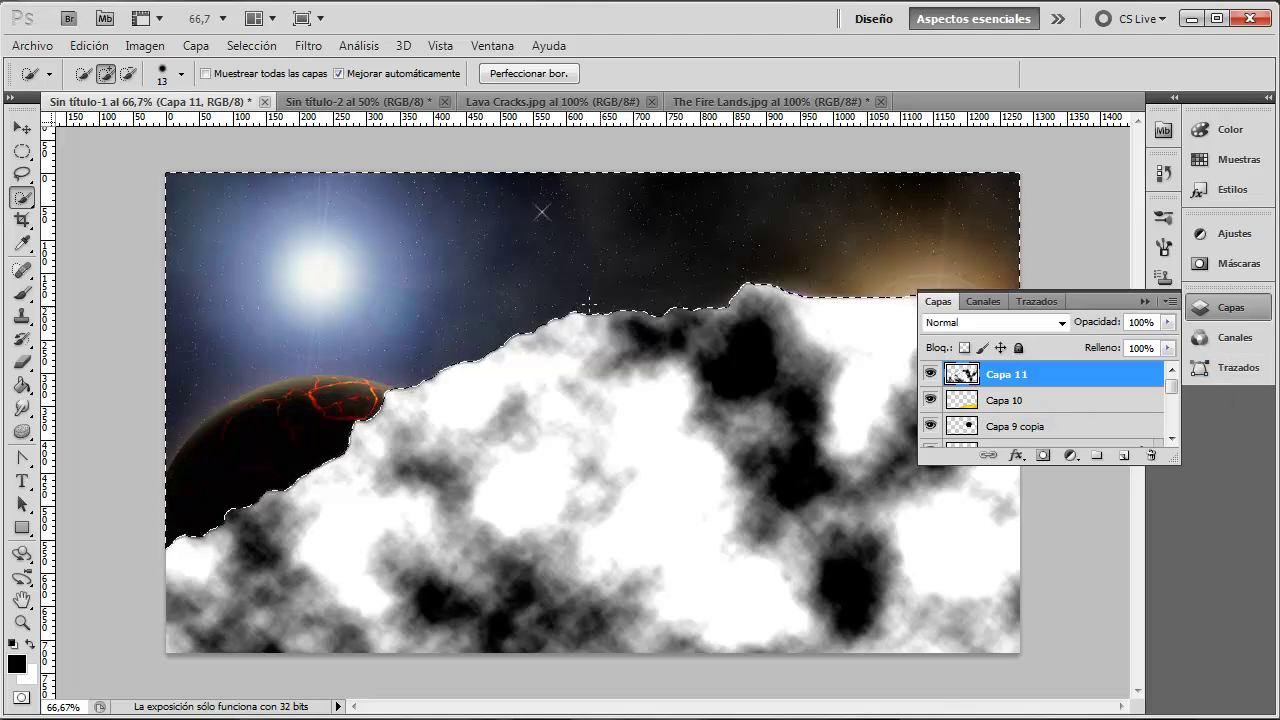
mouse_move(590, 322)
left_mouse_down()
mouse_move(530, 352)
mouse_move(425, 440)
left_mouse_up()
key("Delete")
Step: Delete the cloud strips along the lava planet's lower edge and lower left
key("Delete")
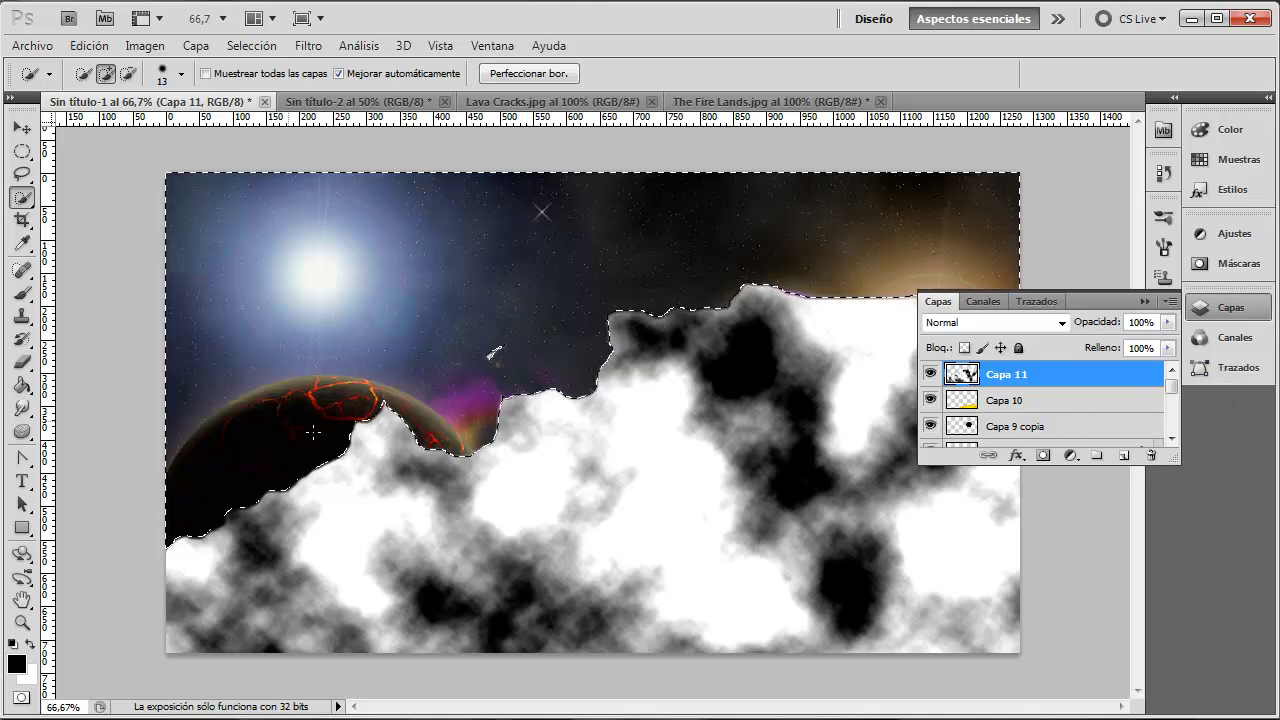
left_click_drag(430, 485, 300, 495)
key("Delete")
left_click_drag(292, 565, 230, 560)
key("Delete")
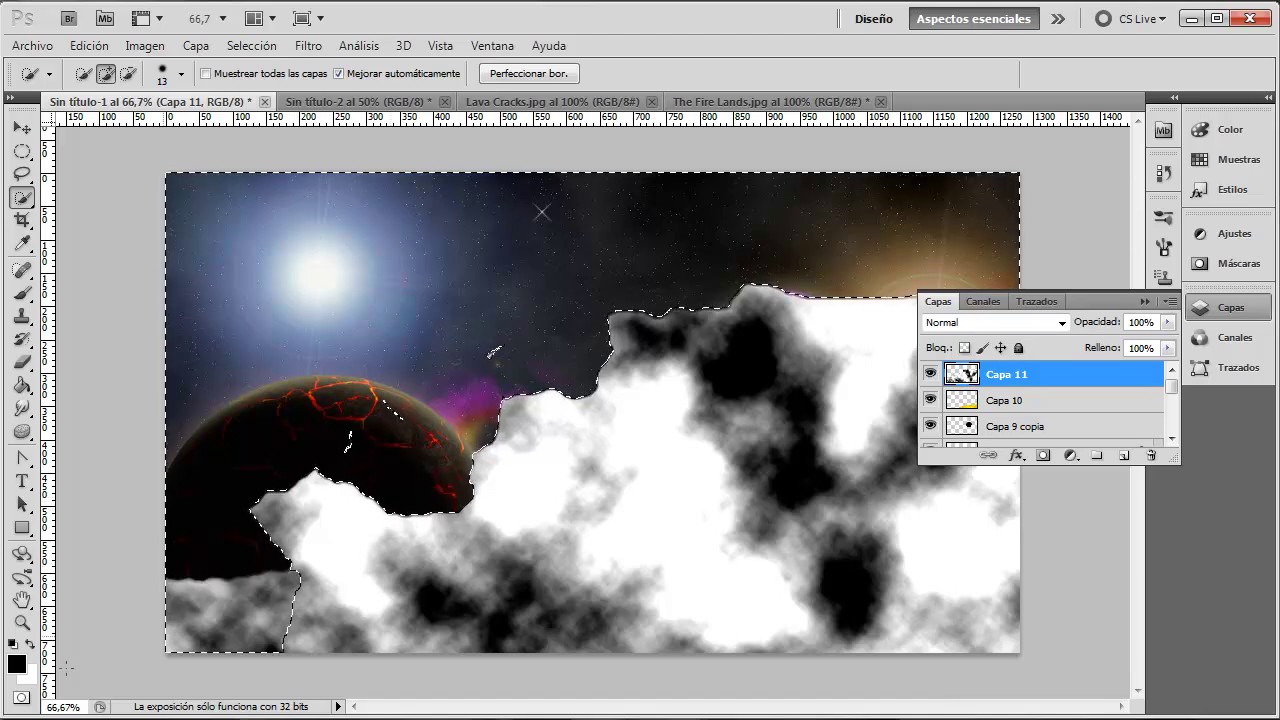
key("Delete")
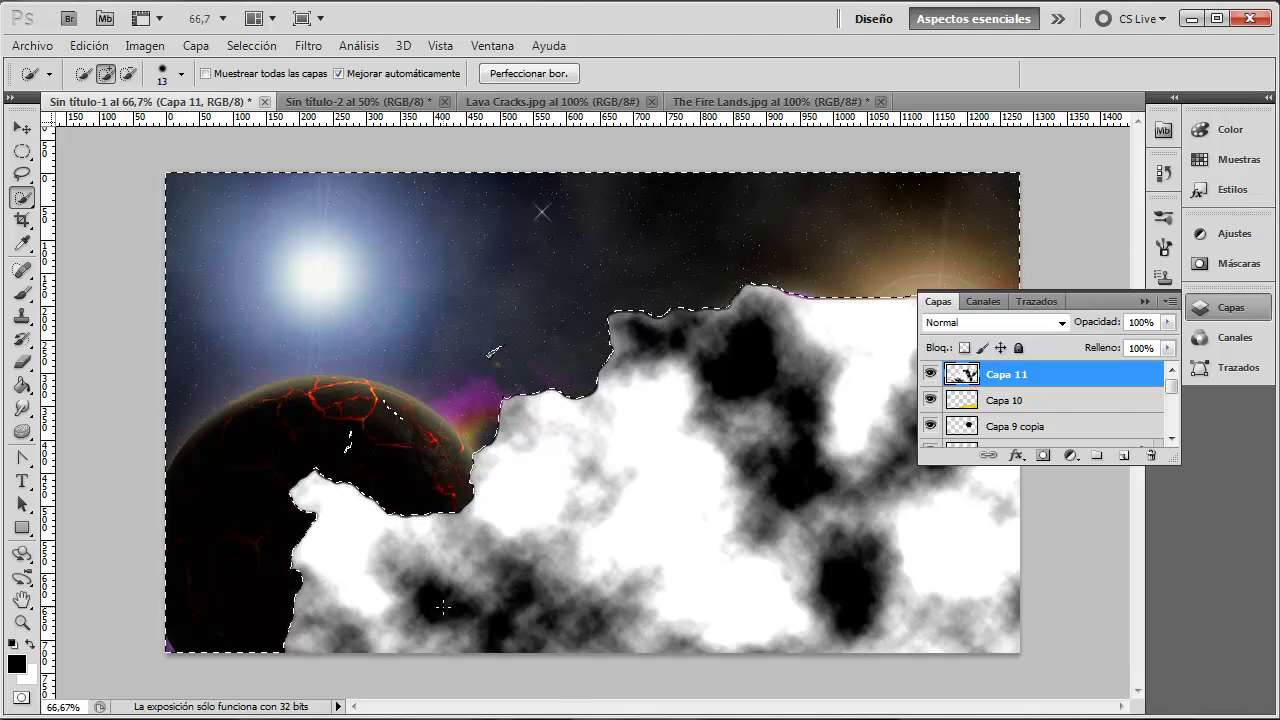
left_click_drag(157, 640, 98, 659)
key("Delete")
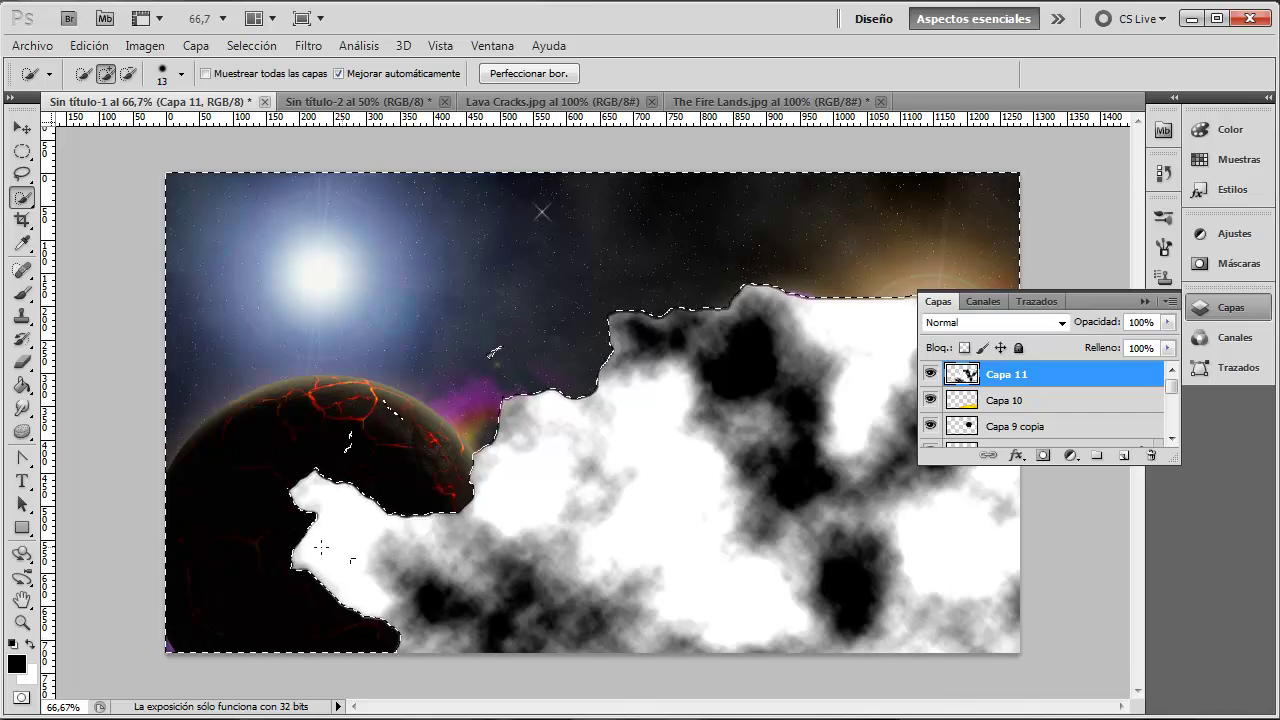
Step: Delete the clouds covering the purple planet, the centre and the orange glow
left_click_drag(740, 330, 890, 258)
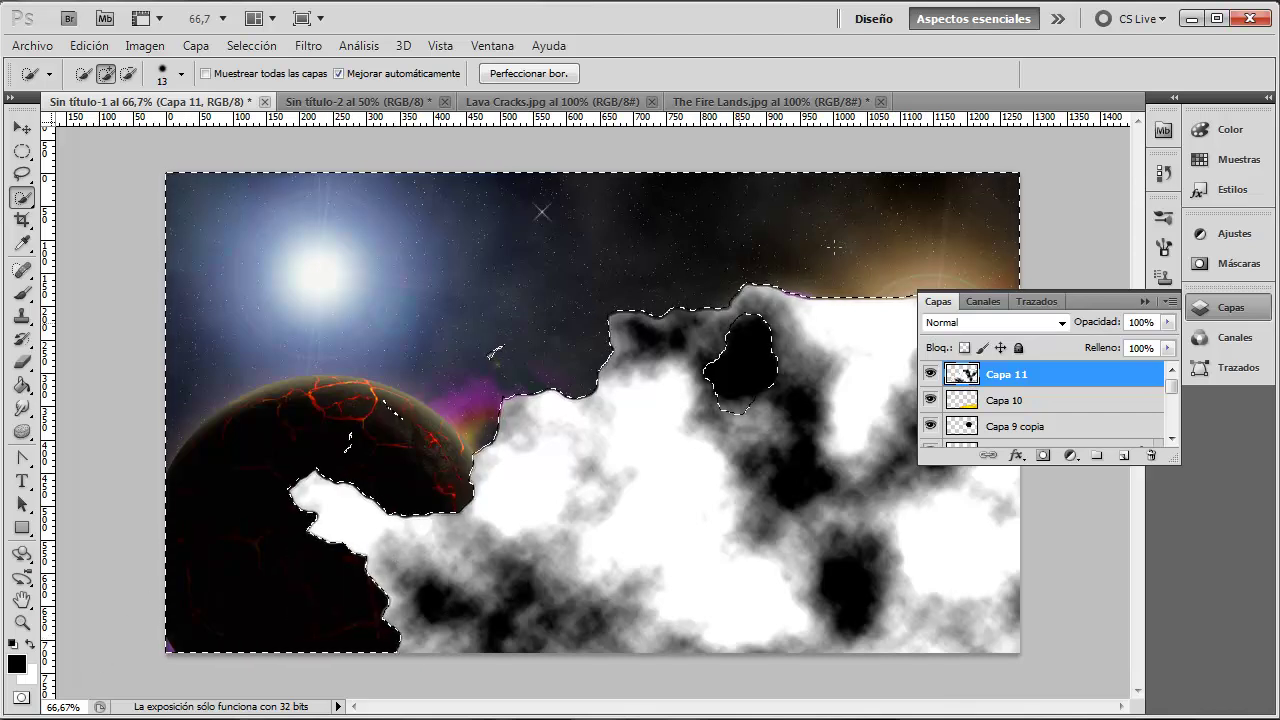
key("Delete")
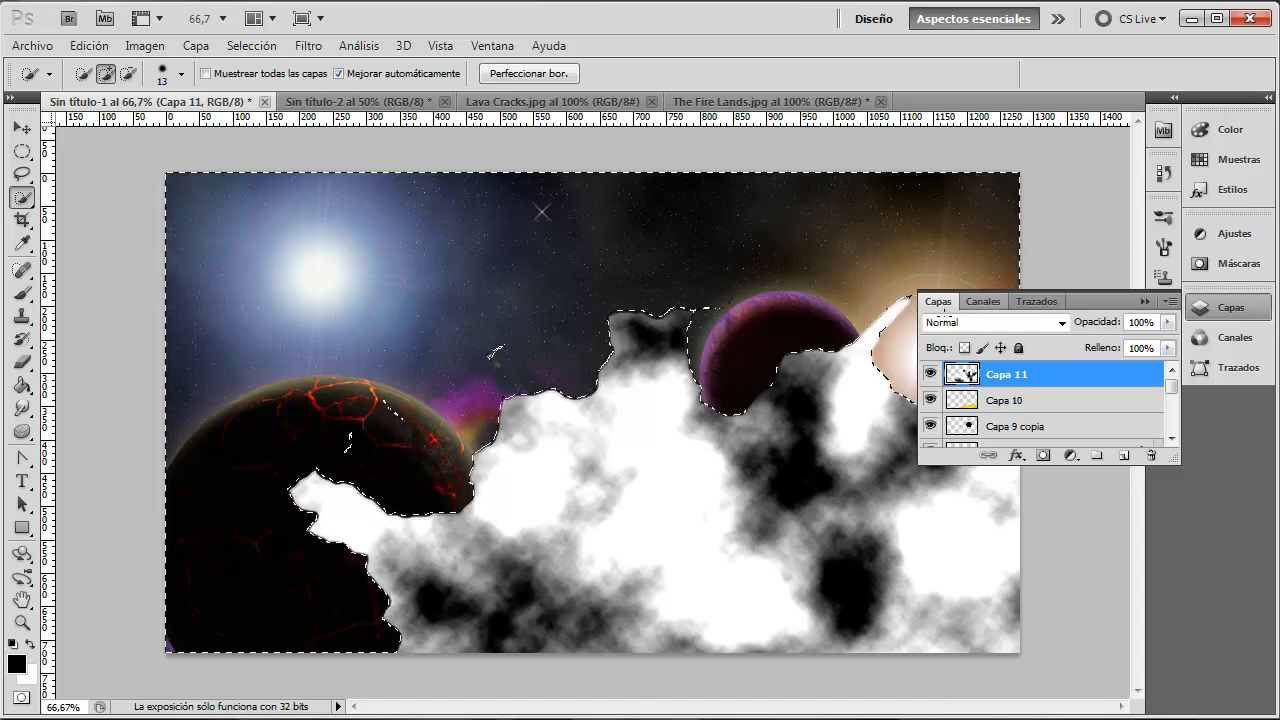
left_click_drag(639, 399, 620, 340)
key("Delete")
left_click_drag(540, 400, 473, 396)
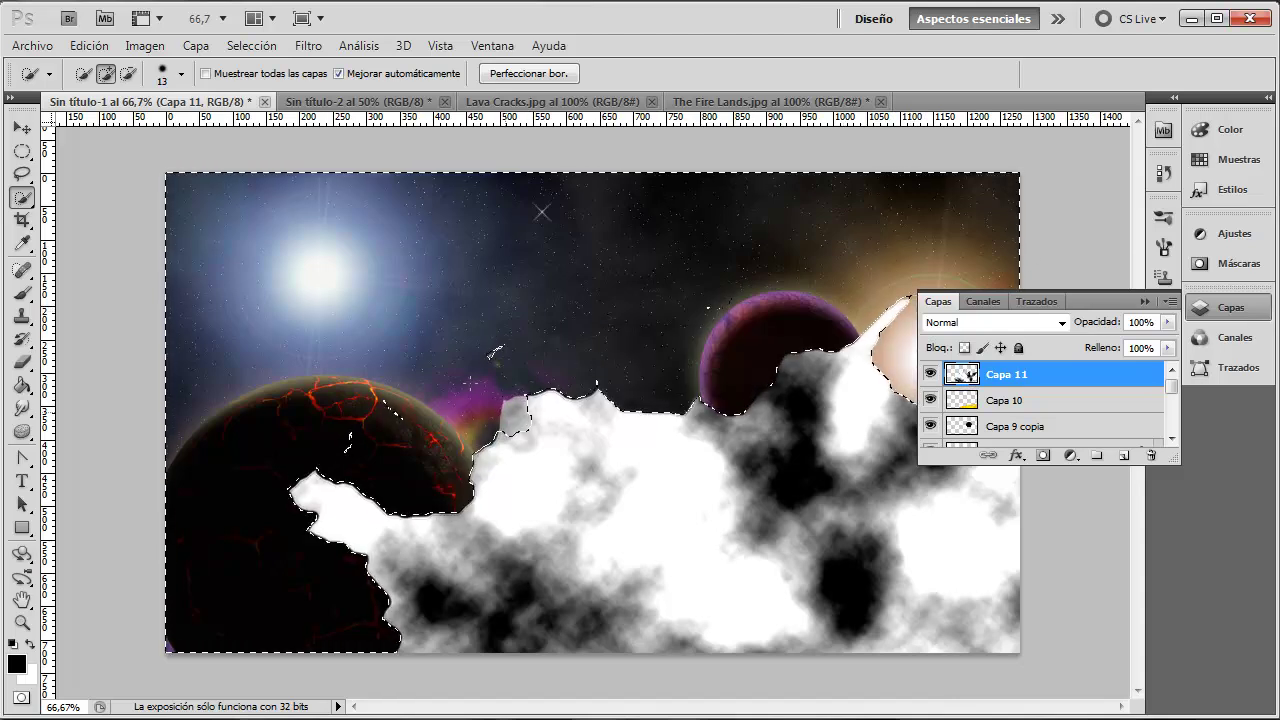
key("Delete")
left_click_drag(880, 365, 857, 357)
key("Delete")
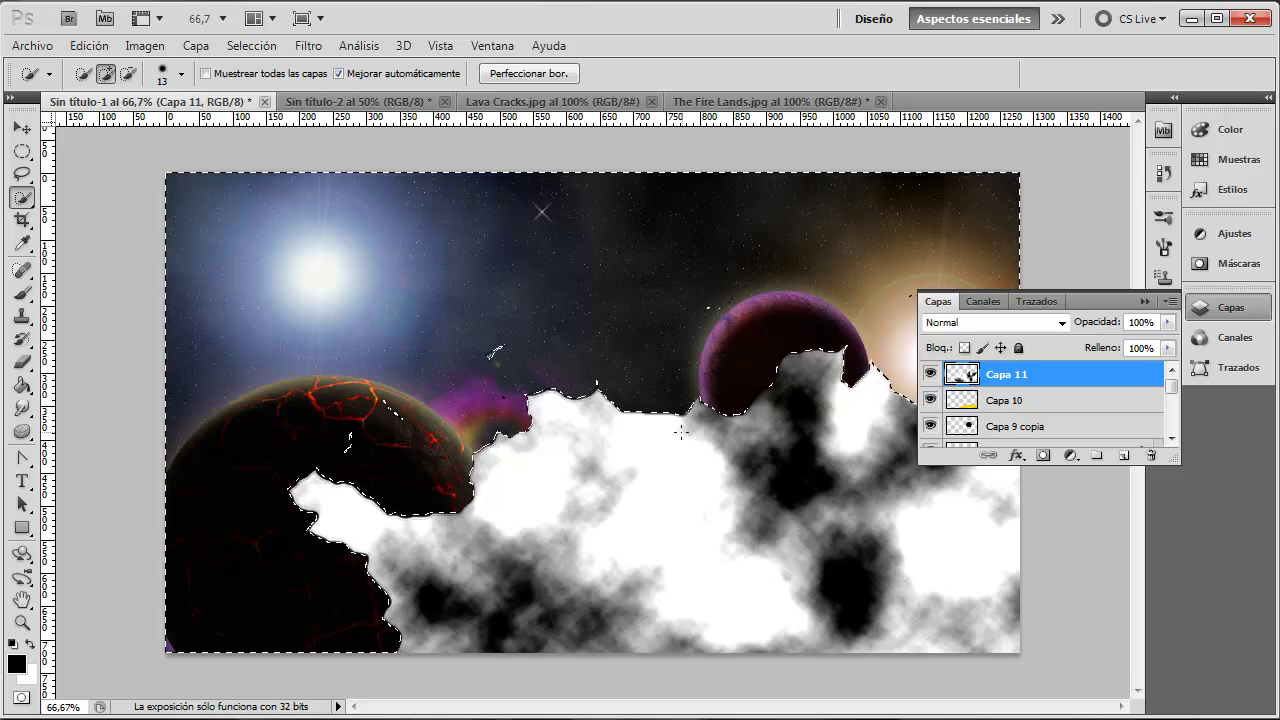
left_click_drag(598, 447, 525, 460)
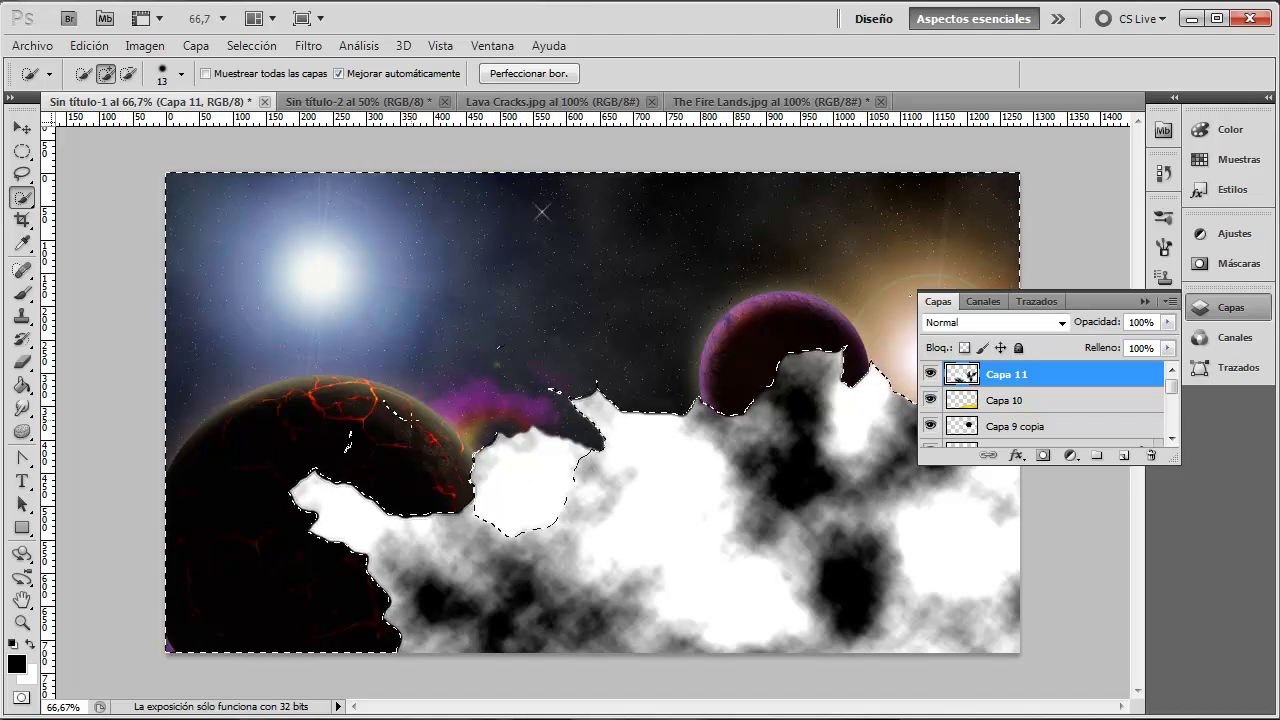
key("Delete")
left_click_drag(681, 466, 875, 372)
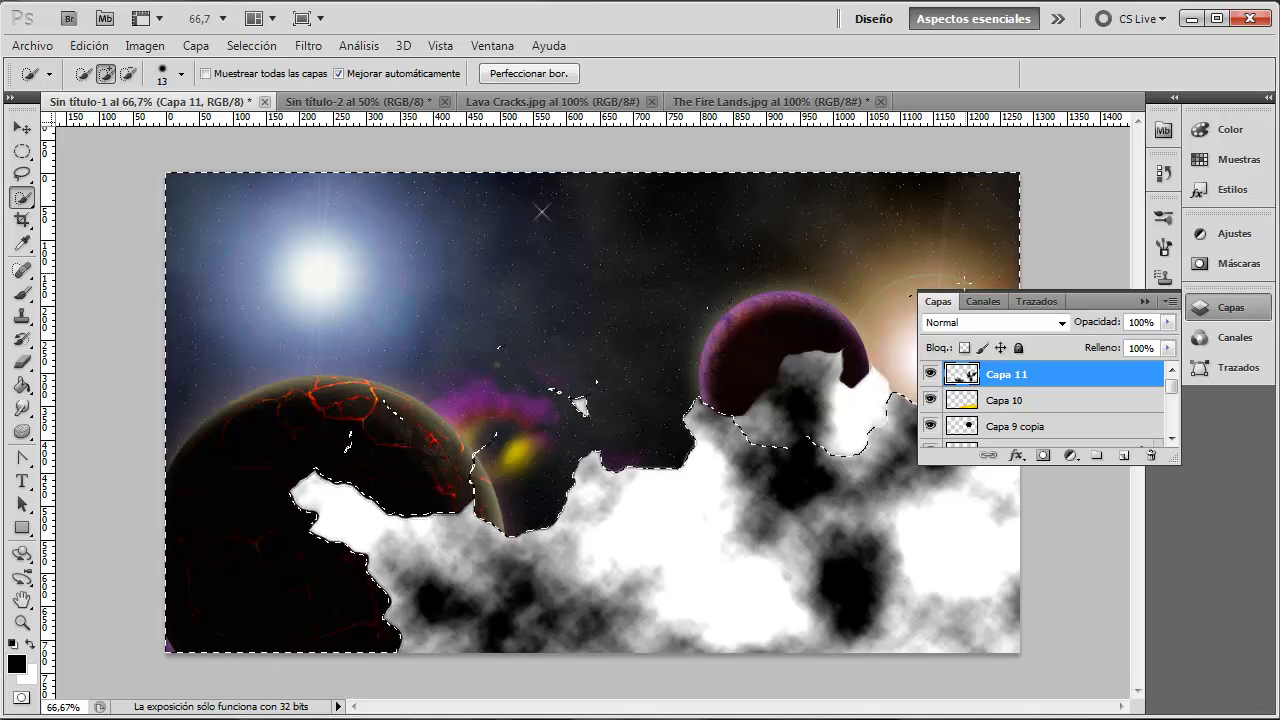
key("Delete")
Step: Remove remaining cloud bumps at the lava planet's rim and below the purple planet
left_click(176, 472)
key("Delete")
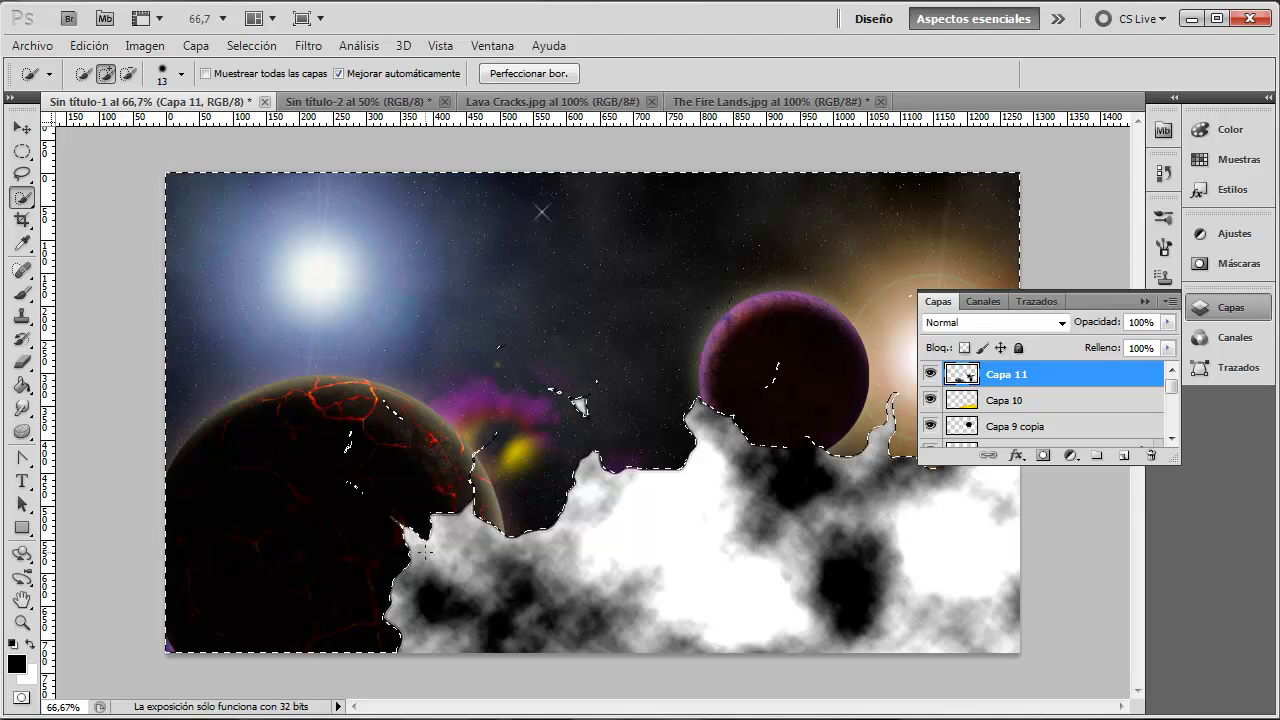
key("Delete")
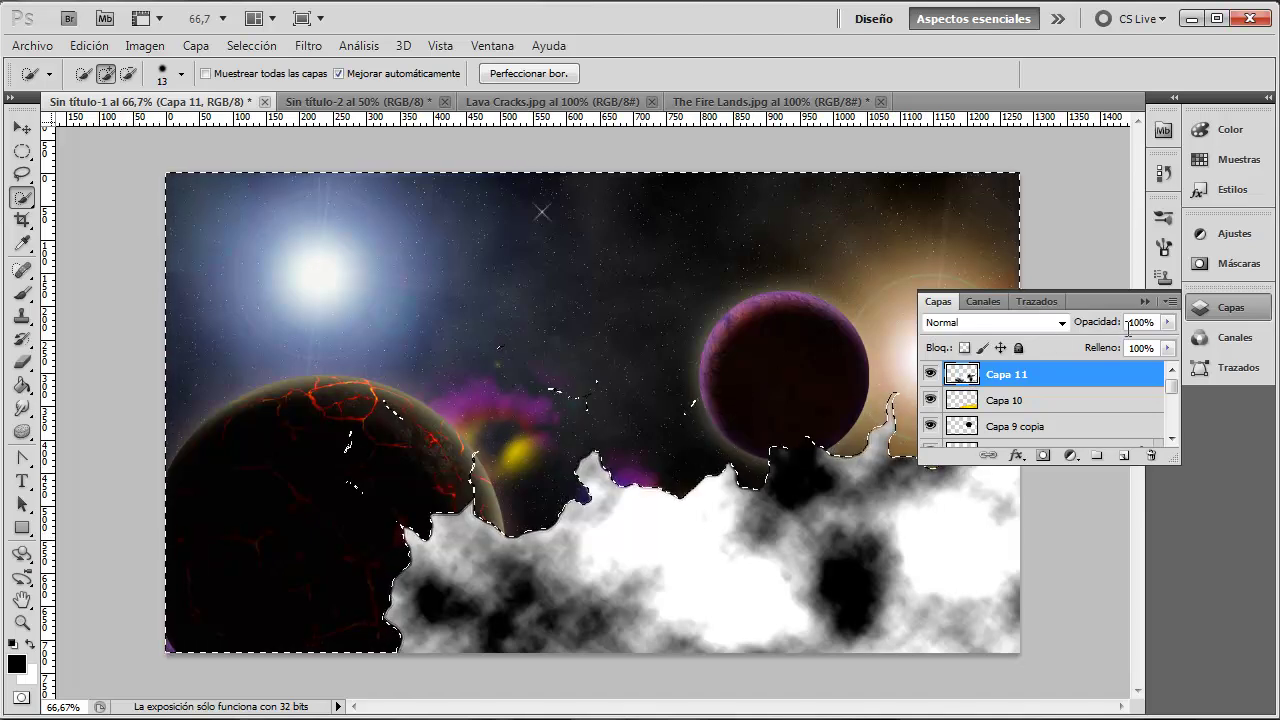
left_click(1205, 307)
left_click_drag(400, 545, 421, 588)
key("Delete")
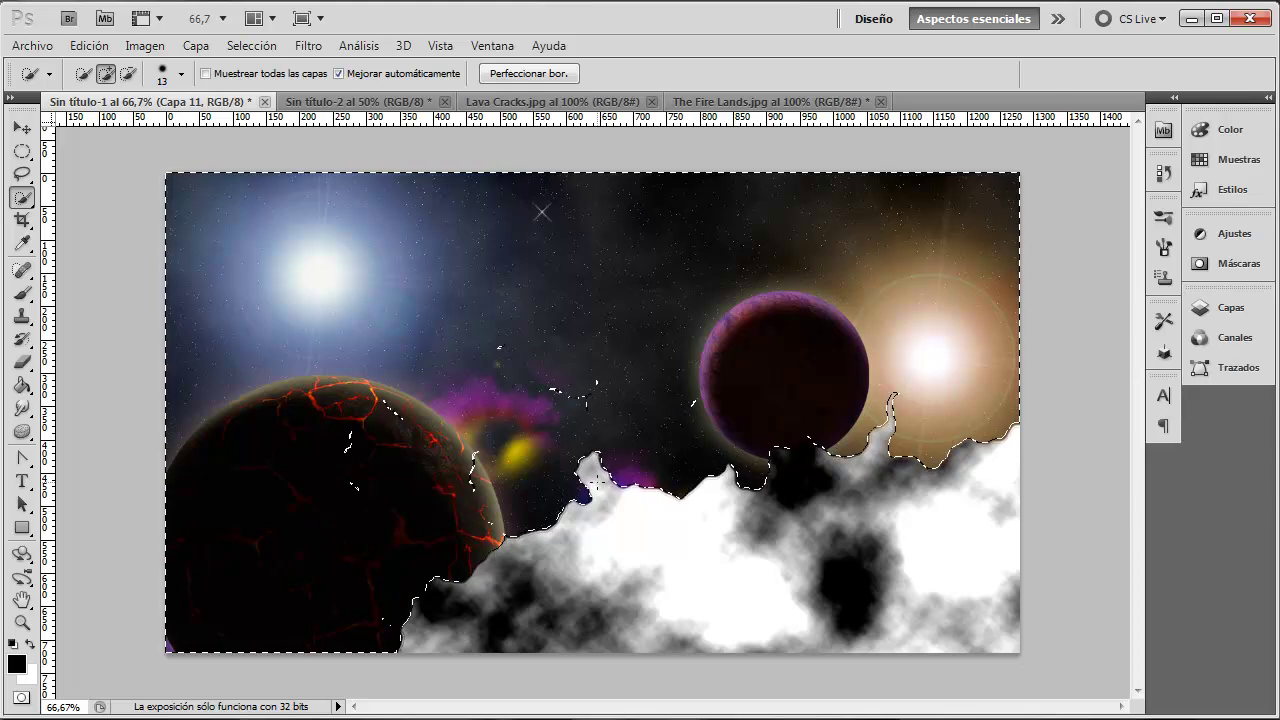
key("Delete")
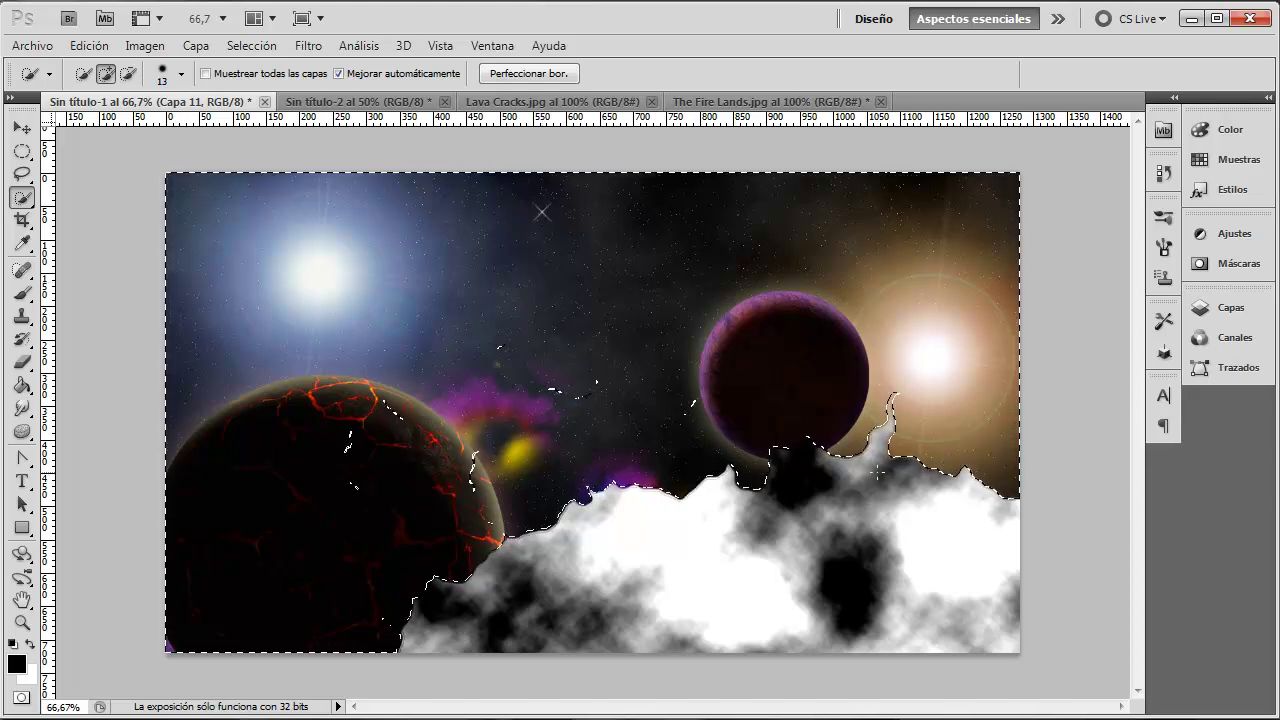
key("Delete")
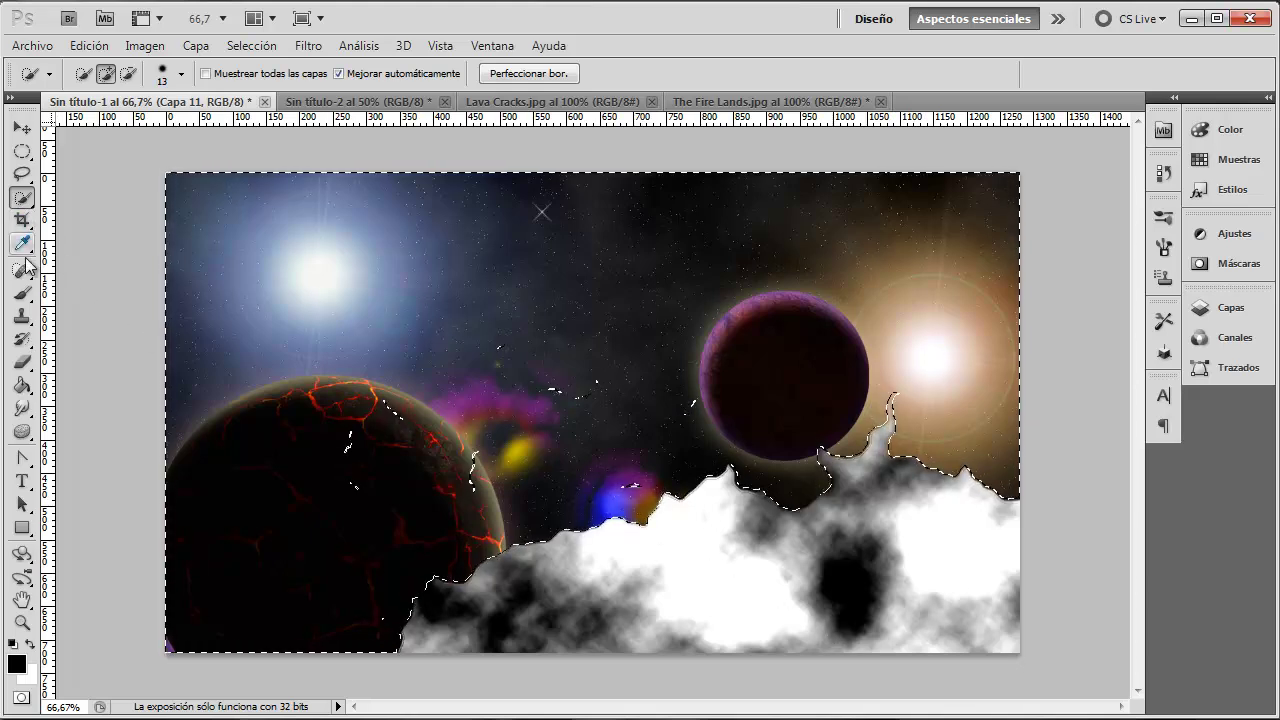
left_click(22, 362)
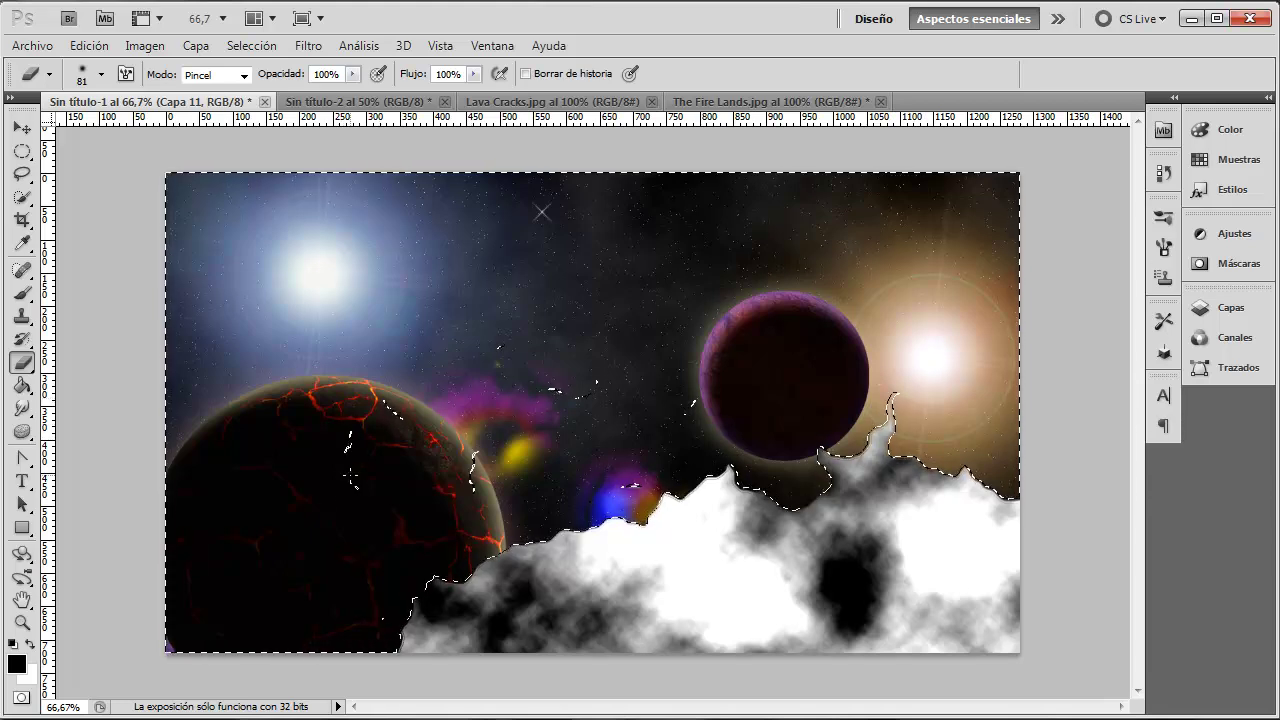
Step: Drop the selection around the jagged cloud bank with Selección > Deseleccionar
left_click(252, 45)
left_click(285, 86)
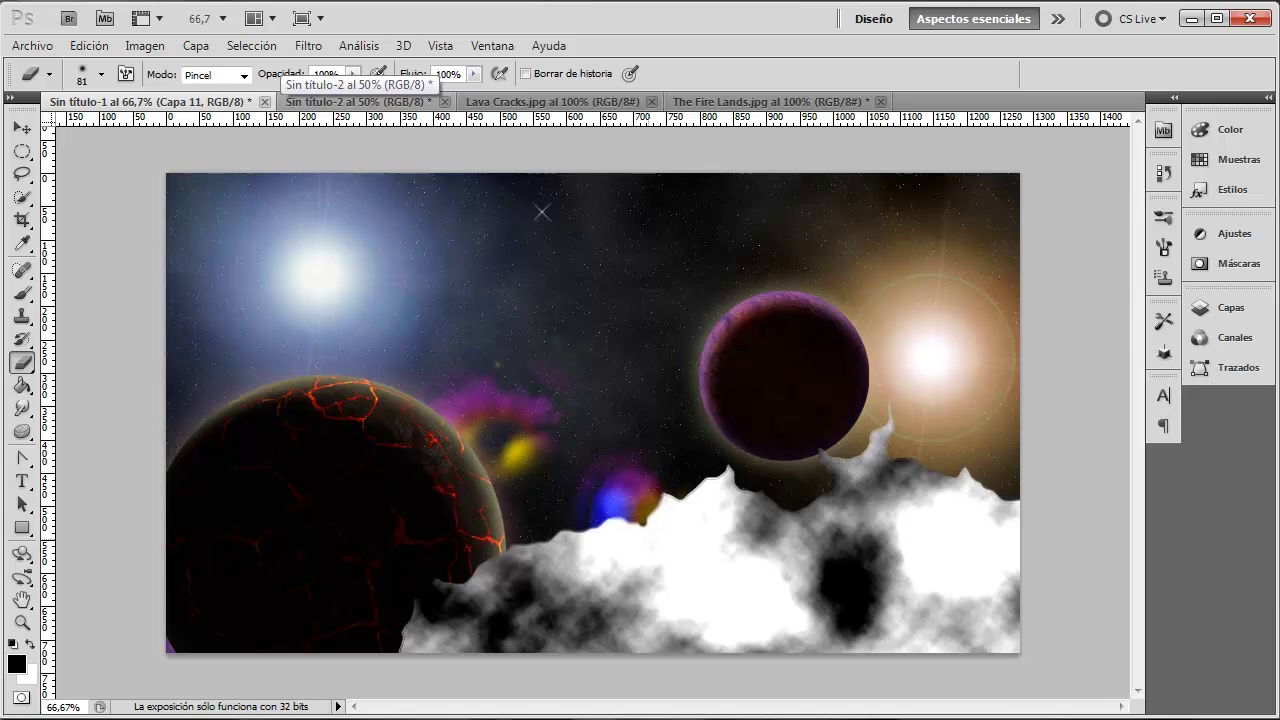
left_click(147, 46)
mouse_move(158, 95)
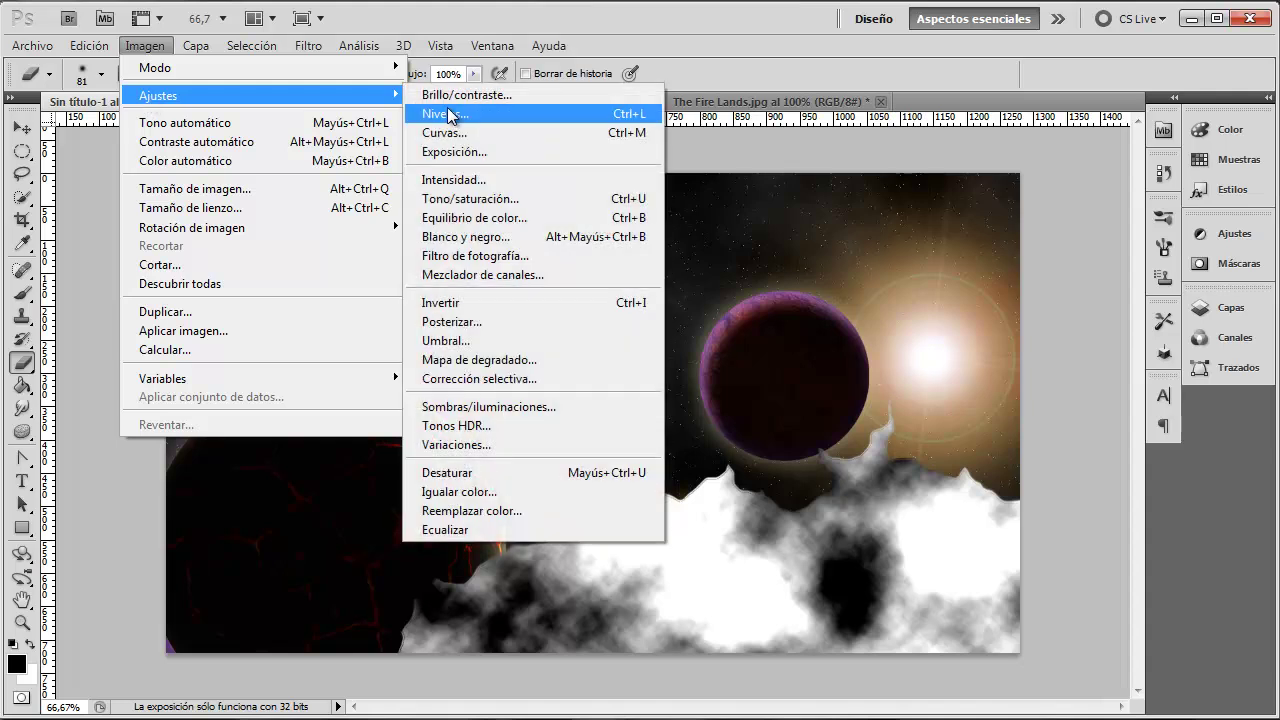
Step: Colourise the clouds with Hue/Saturation at hue 47, saturation 76 and lightness +38
left_click(468, 198)
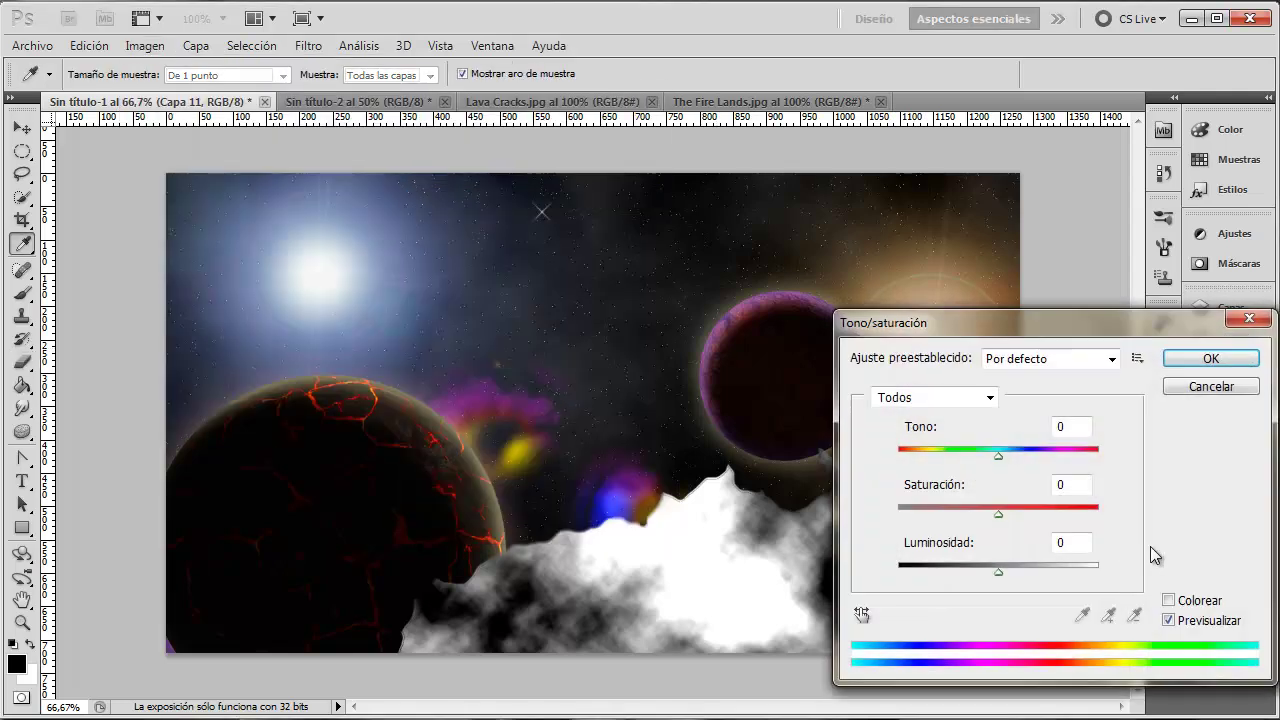
mouse_move(999, 574)
left_mouse_down()
mouse_move(1041, 571)
mouse_move(1009, 571)
left_mouse_up()
mouse_move(998, 455)
left_mouse_down()
mouse_move(948, 454)
mouse_move(1097, 458)
left_mouse_up()
left_click(999, 513)
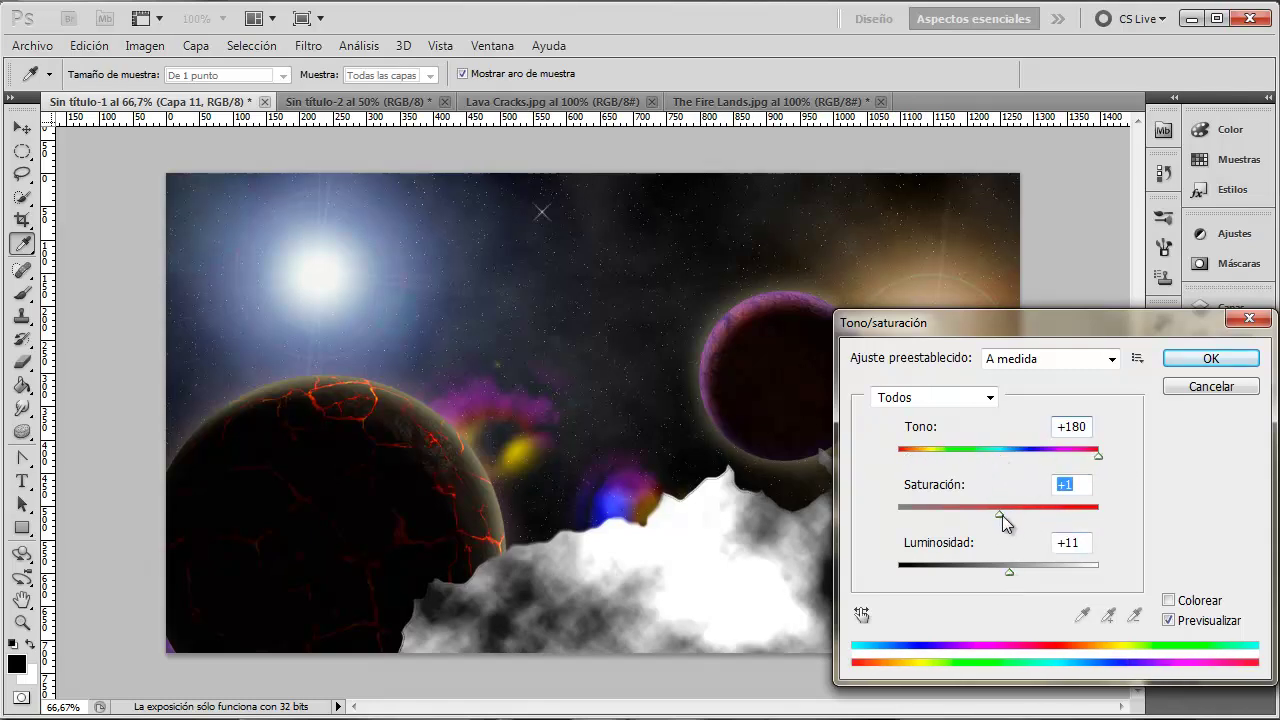
left_click(1168, 600)
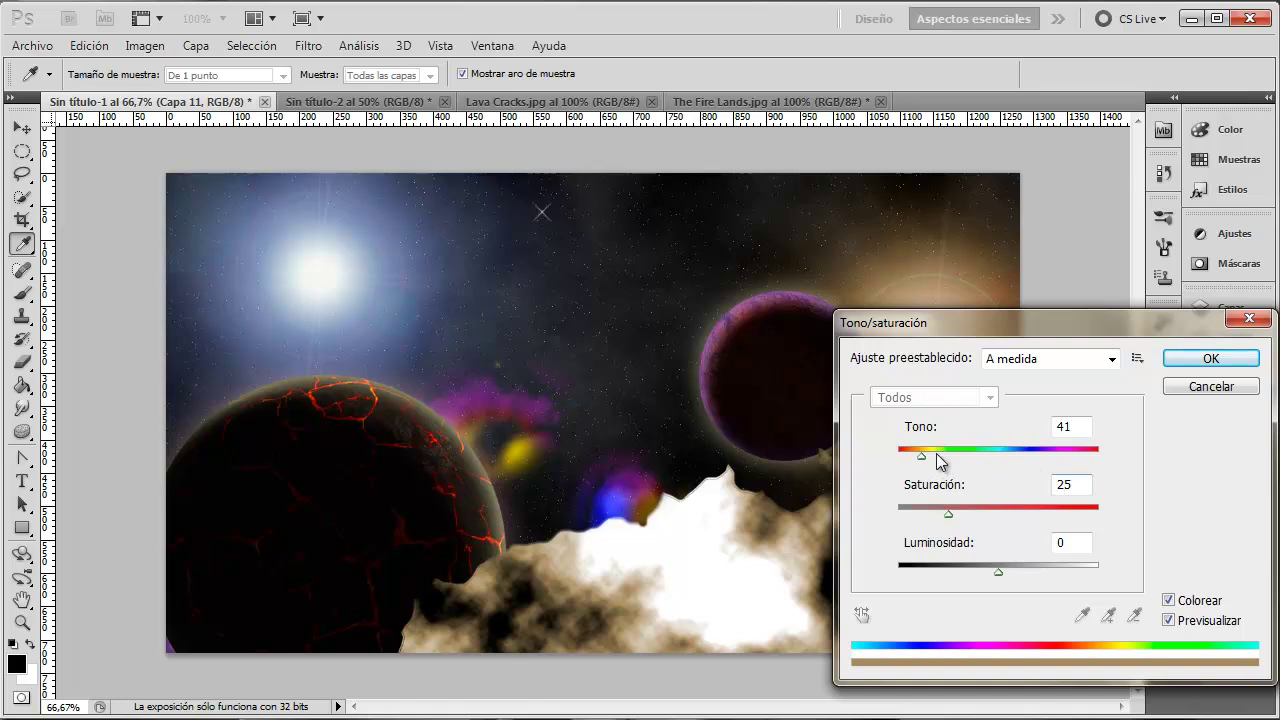
mouse_move(920, 457)
left_mouse_down()
mouse_move(912, 466)
mouse_move(1103, 462)
mouse_move(894, 457)
mouse_move(917, 461)
left_mouse_up()
left_click_drag(947, 513, 1050, 512)
left_click_drag(916, 457, 923, 454)
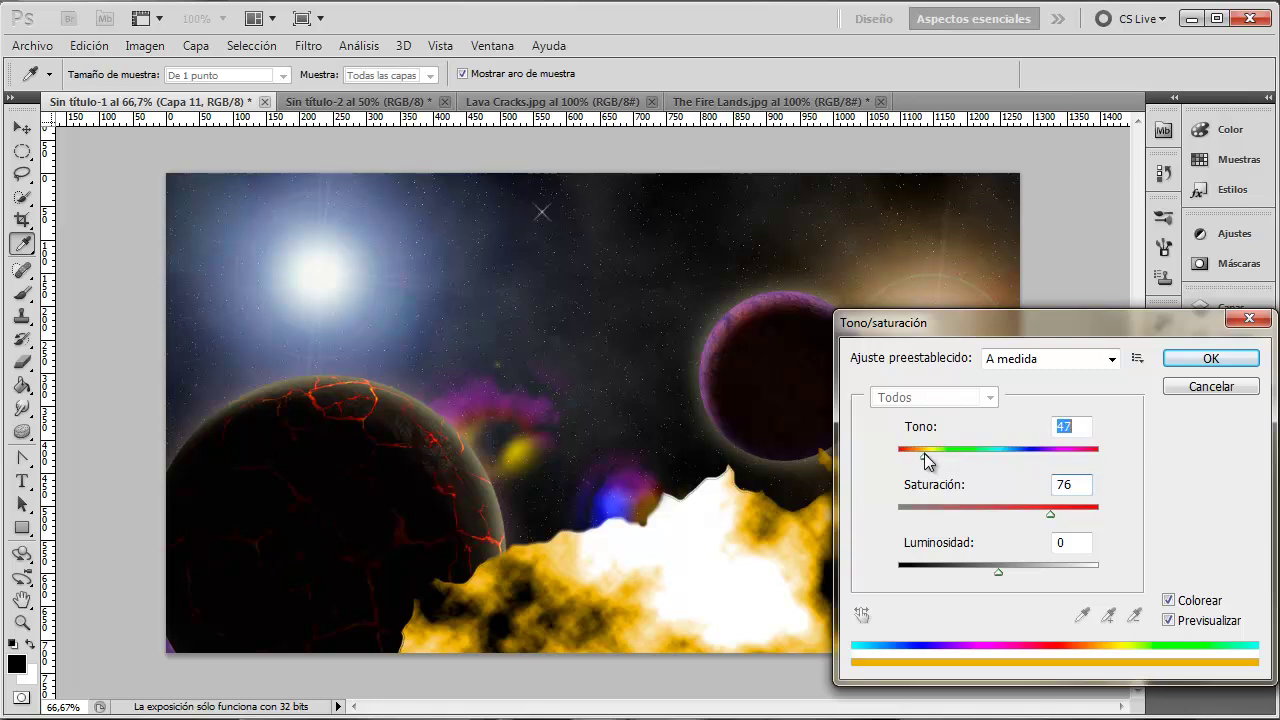
left_click_drag(996, 570, 1034, 572)
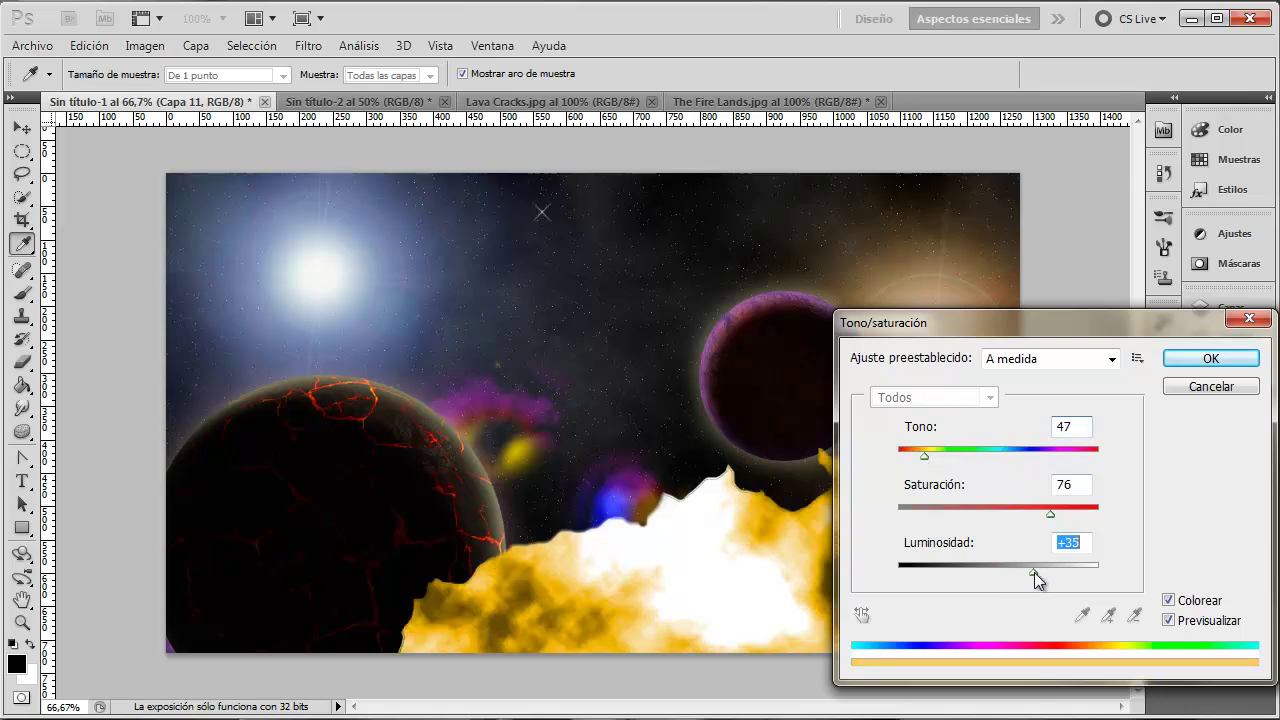
left_click(1225, 358)
Step: Apply a 4.5-pixel Gaussian Blur to the golden cloud layer
key("e")
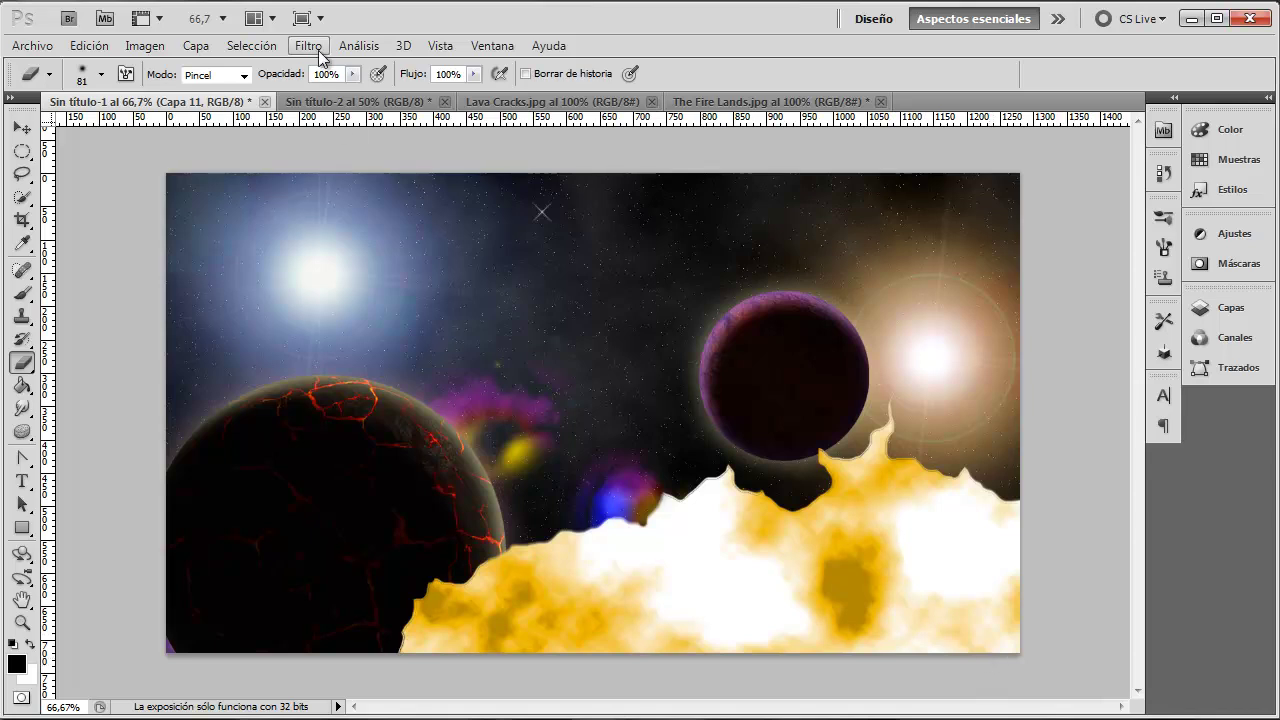
left_click(308, 45)
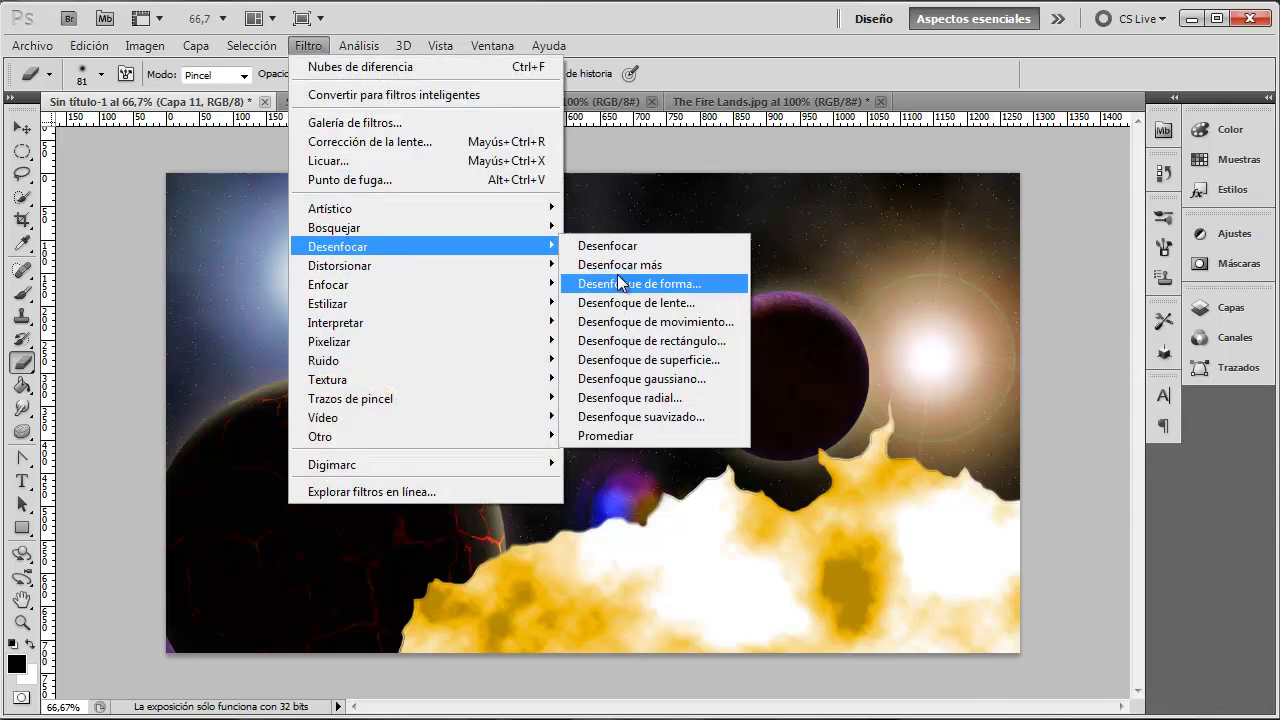
left_click(650, 379)
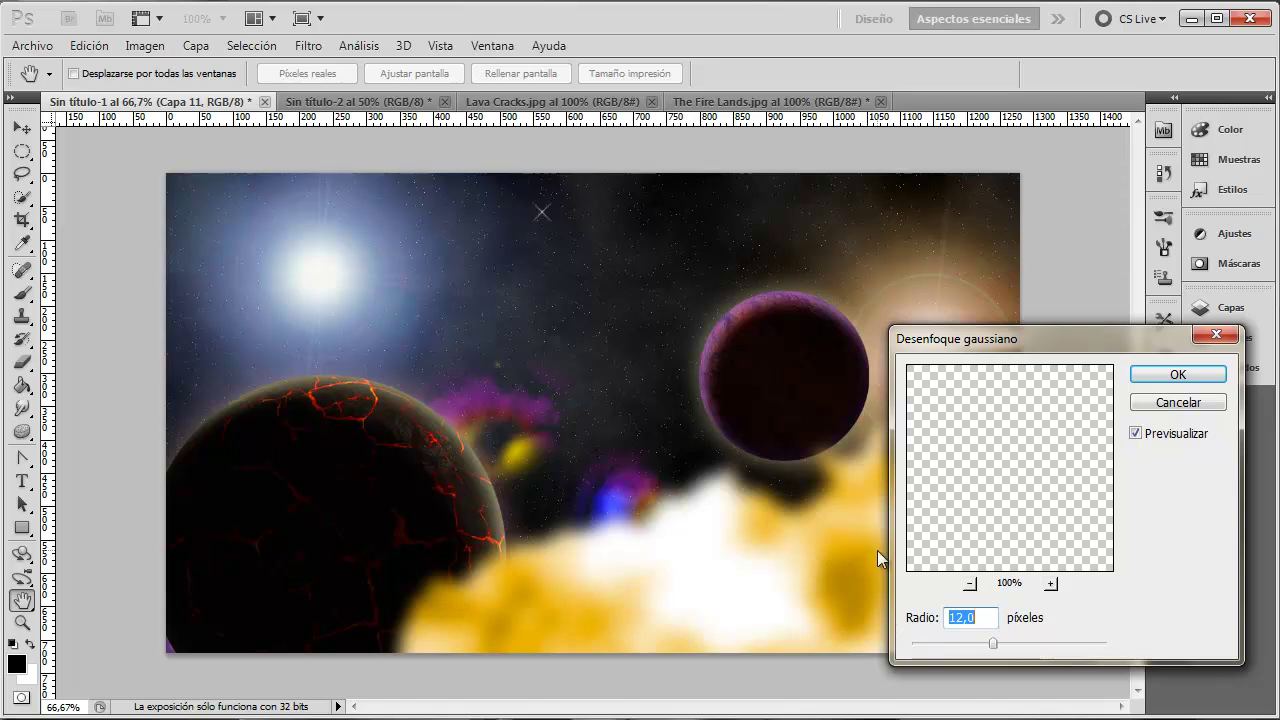
mouse_move(1053, 342)
left_mouse_down()
mouse_move(1175, 285)
mouse_move(1179, 261)
mouse_move(1111, 292)
left_mouse_up()
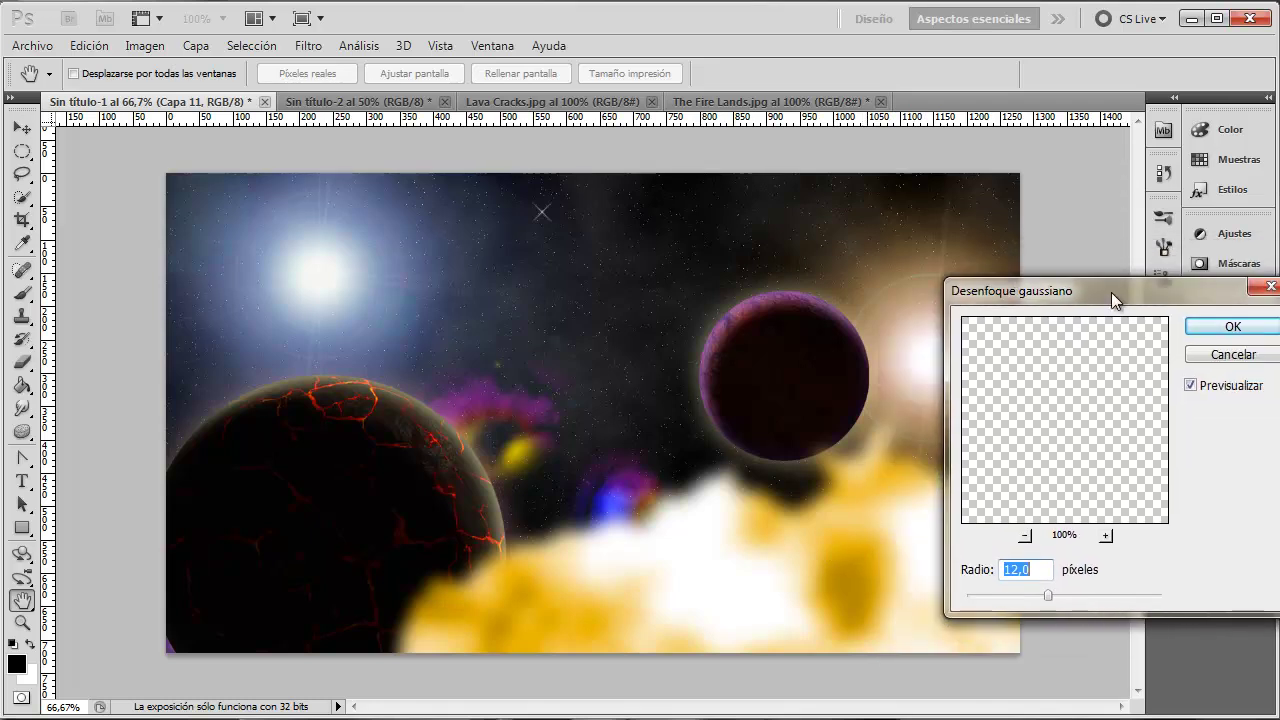
mouse_move(1048, 596)
left_mouse_down()
mouse_move(997, 598)
mouse_move(1016, 600)
left_mouse_up()
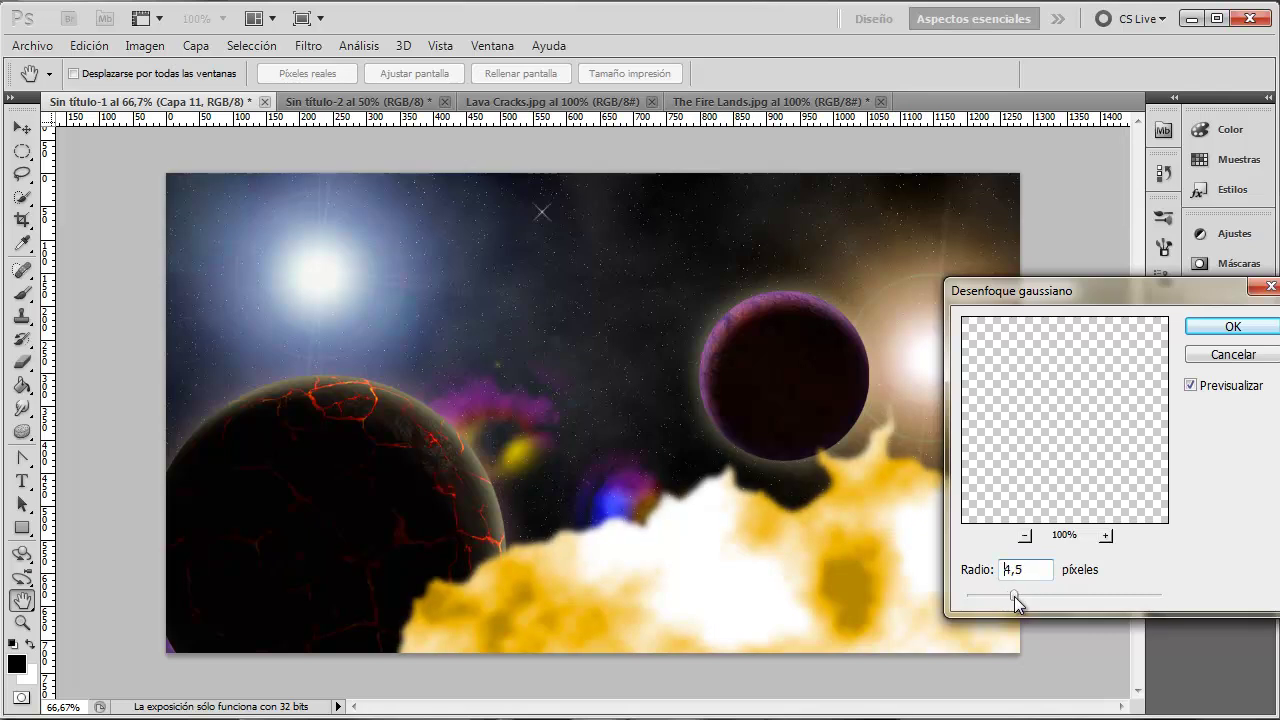
left_click(1230, 327)
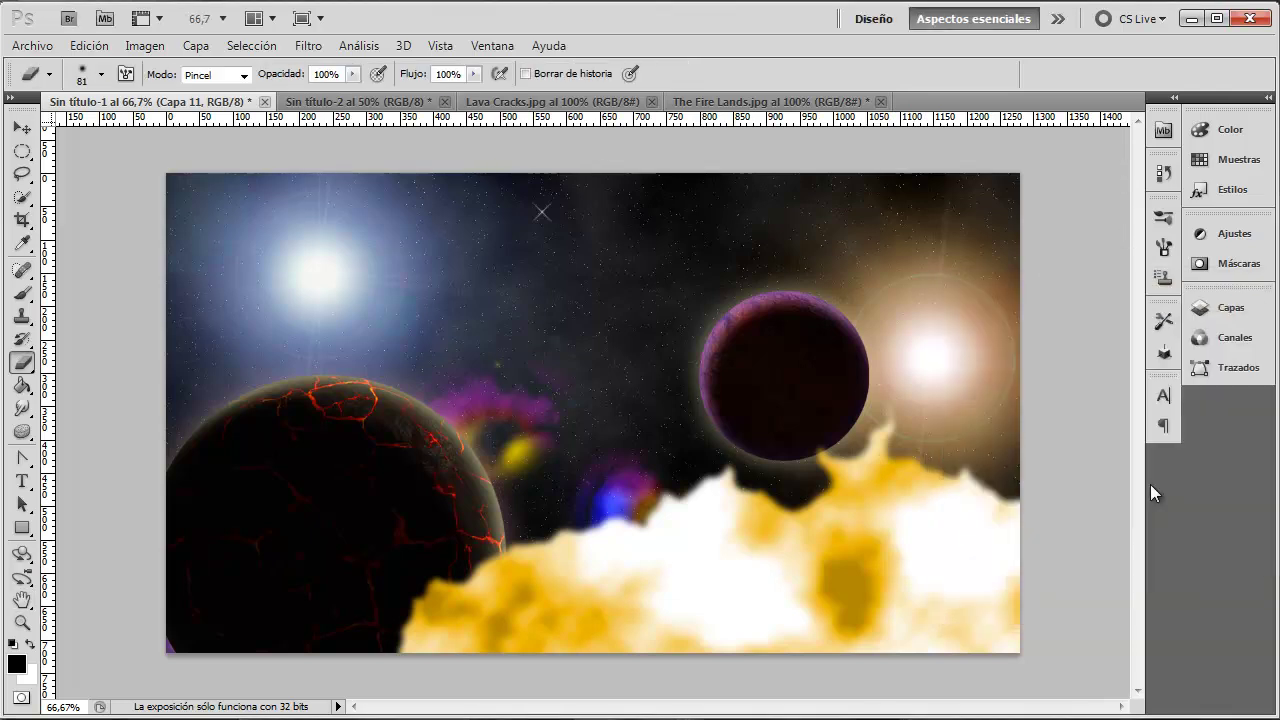
Step: Set Capa 11's blend mode to Sobreexponer color
left_click(1218, 312)
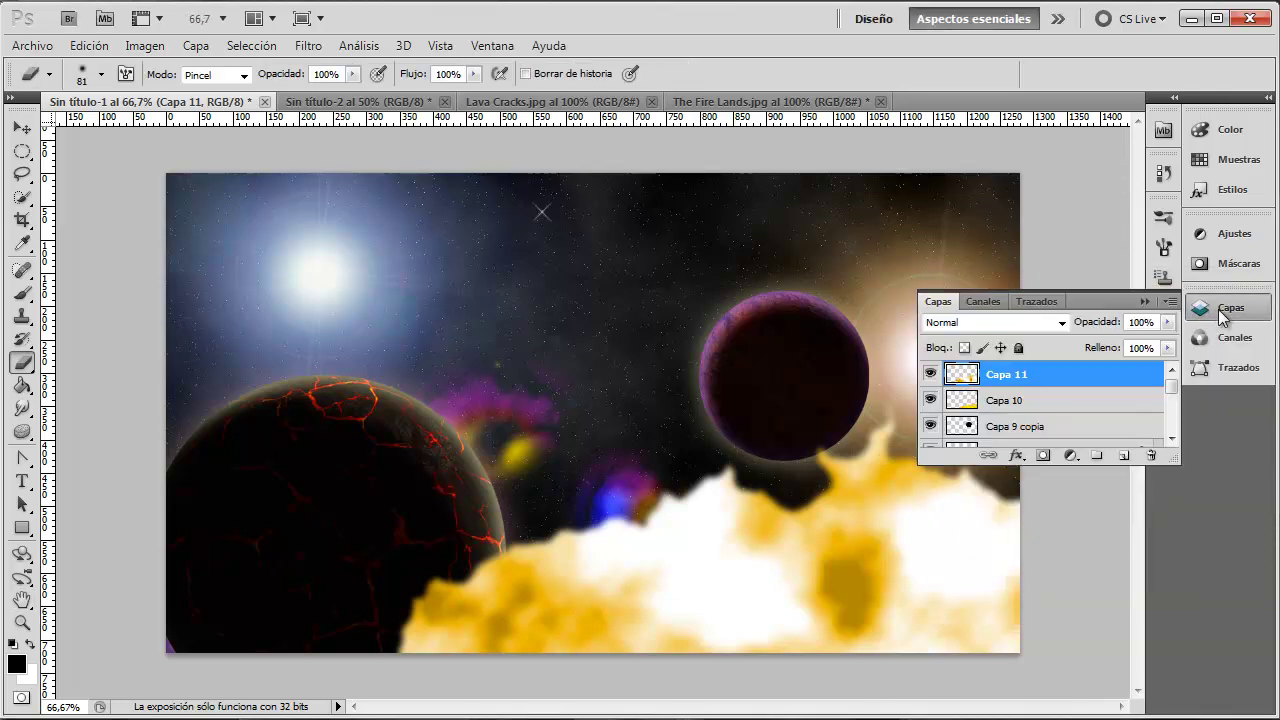
left_click(1060, 322)
left_click(986, 403)
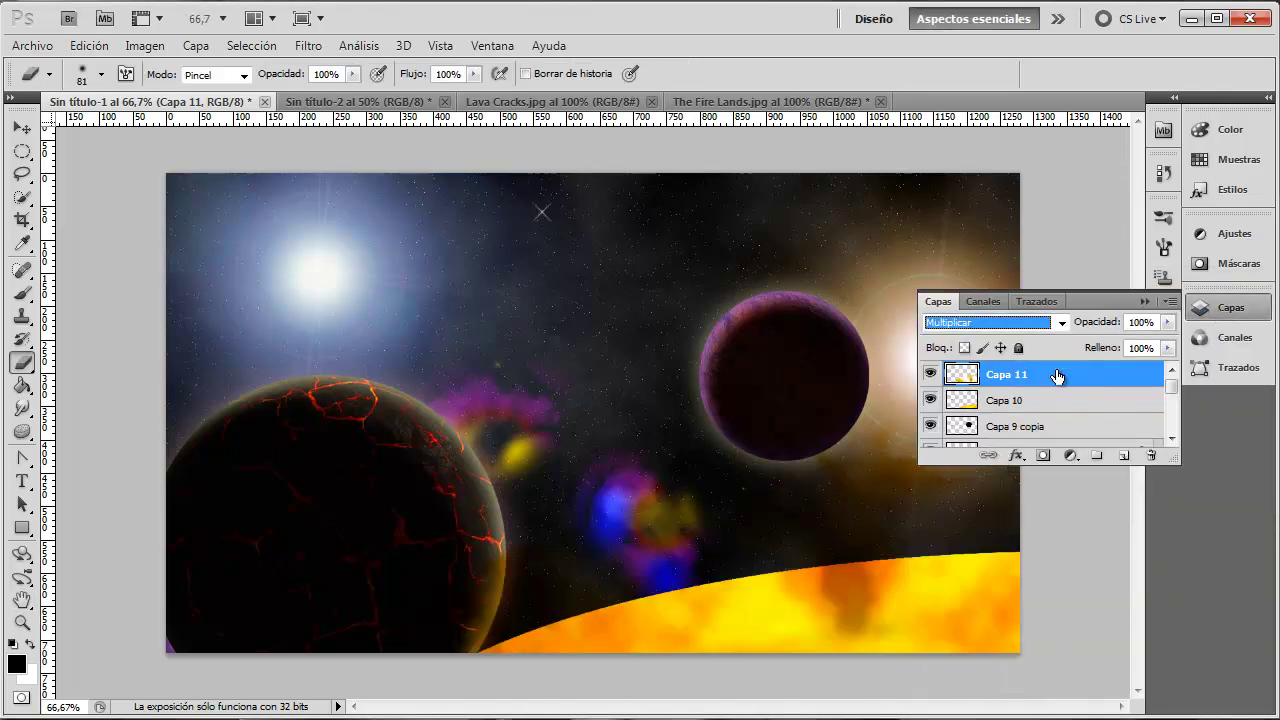
key("Down")
key("Down")
key("Down")
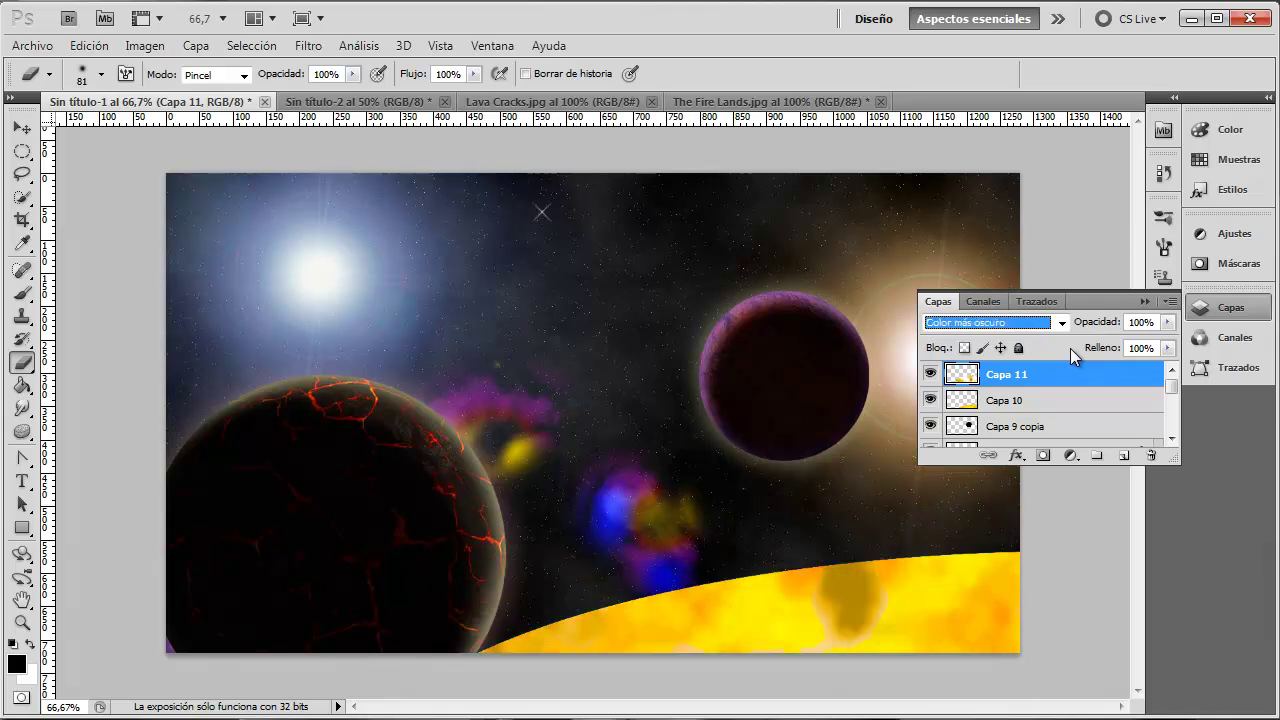
key("Down")
key("Down")
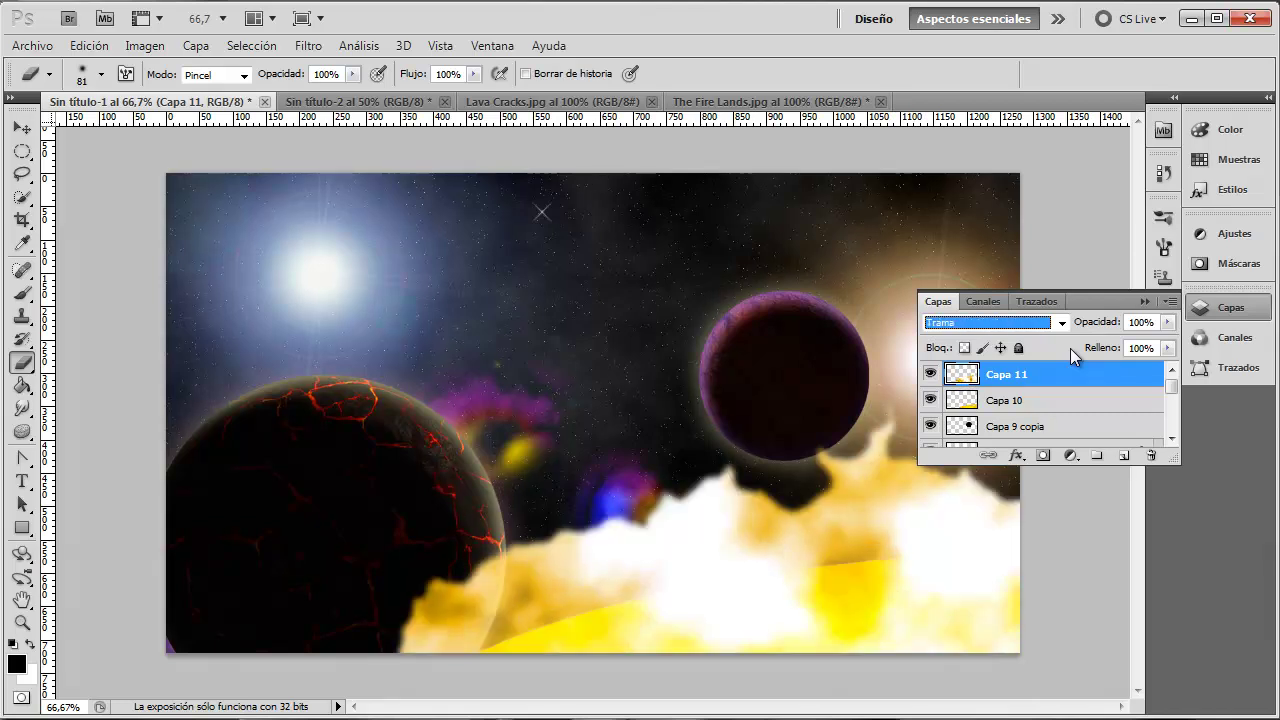
key("Down")
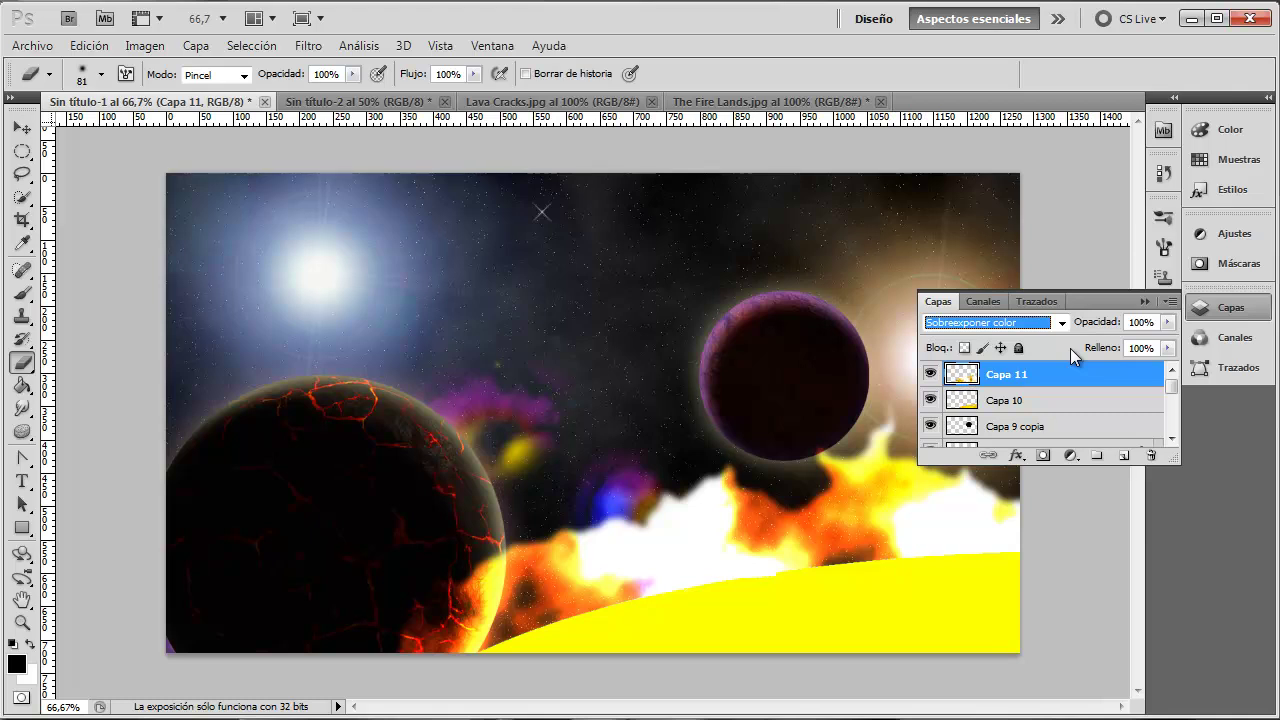
left_click(1144, 302)
Step: Move the flames down-right under the yellow planet, then compare Capa 10's visibility and opacity
left_click(21, 134)
left_click_drag(702, 546, 736, 597)
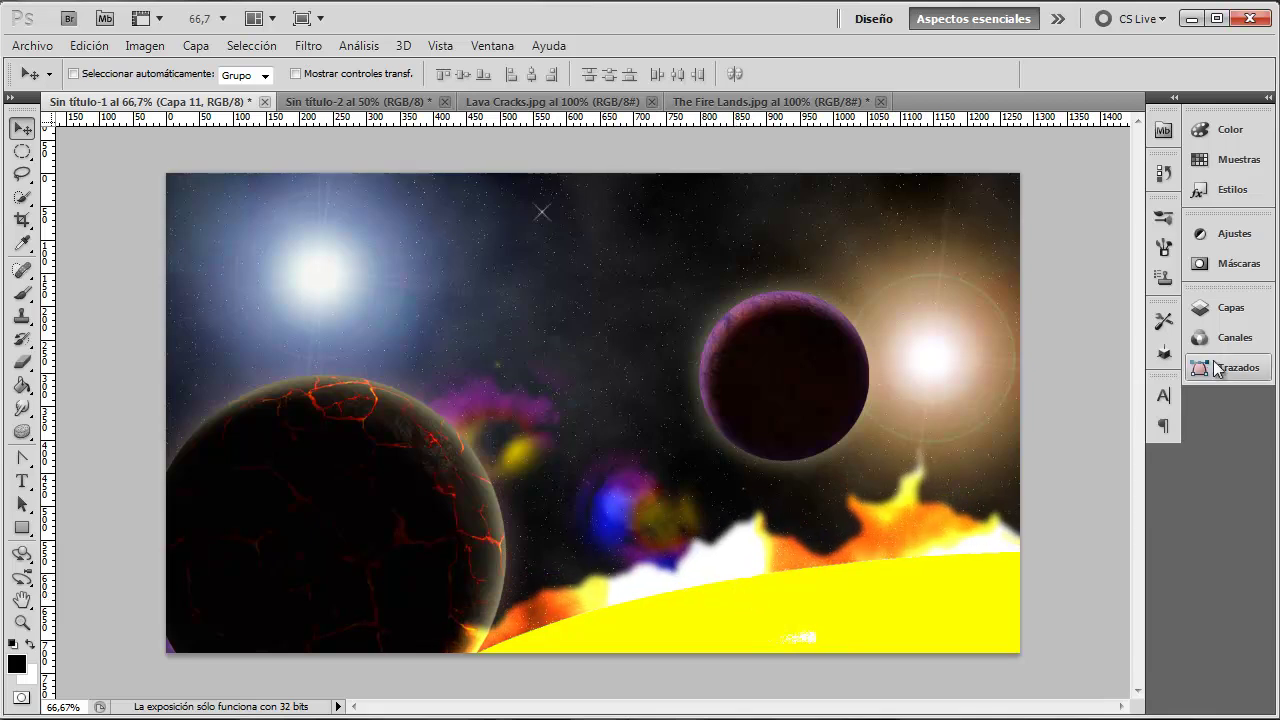
left_click(1230, 307)
left_click(1018, 404)
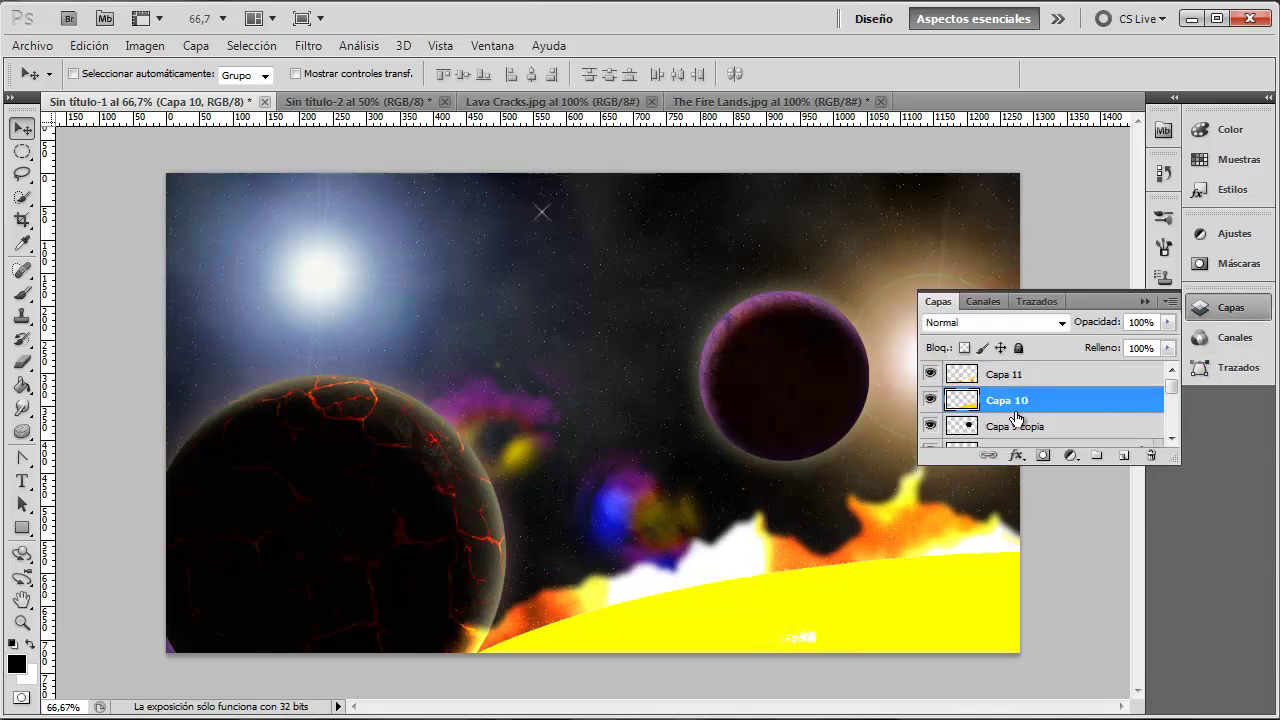
left_click(930, 400)
left_click(930, 400)
mouse_move(1129, 343)
left_mouse_down()
mouse_move(1058, 347)
mouse_move(1171, 361)
left_mouse_up()
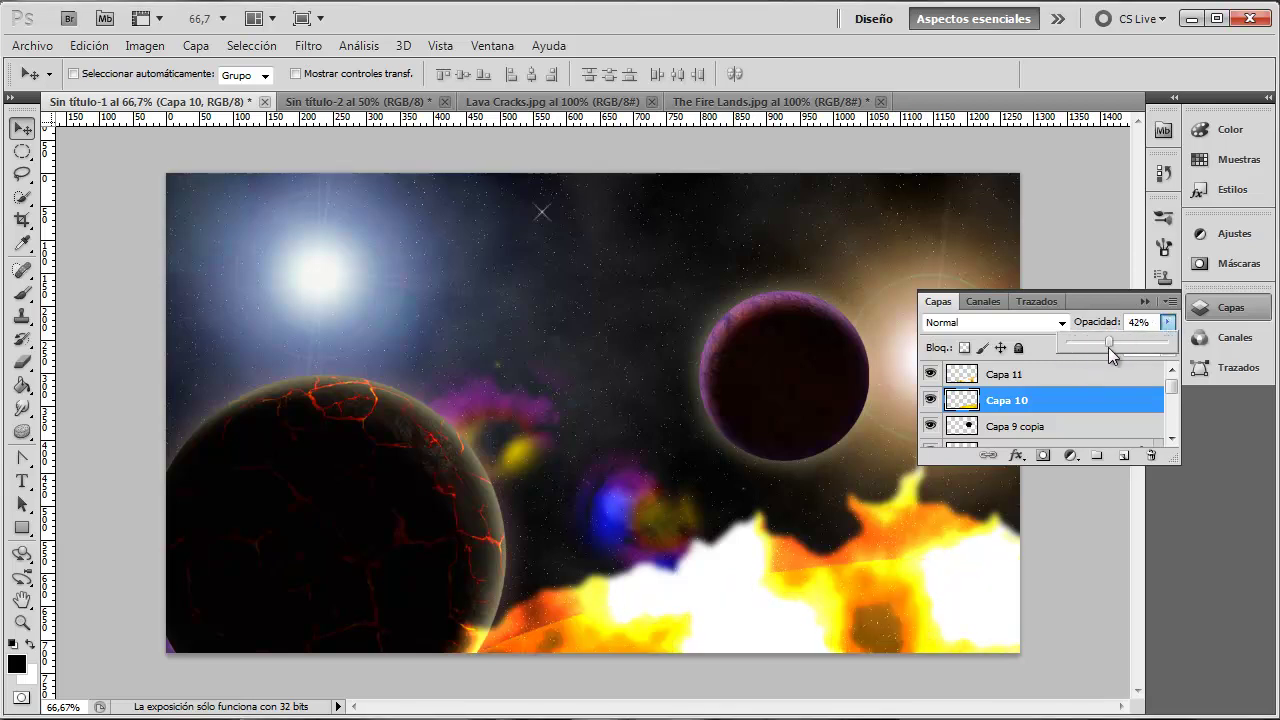
Step: Test a lower opacity on Capa 11, leaving it at 100%, and bring up the Imagen adjustments
left_click(1046, 370)
left_click(1167, 322)
left_click_drag(1167, 343, 1215, 345)
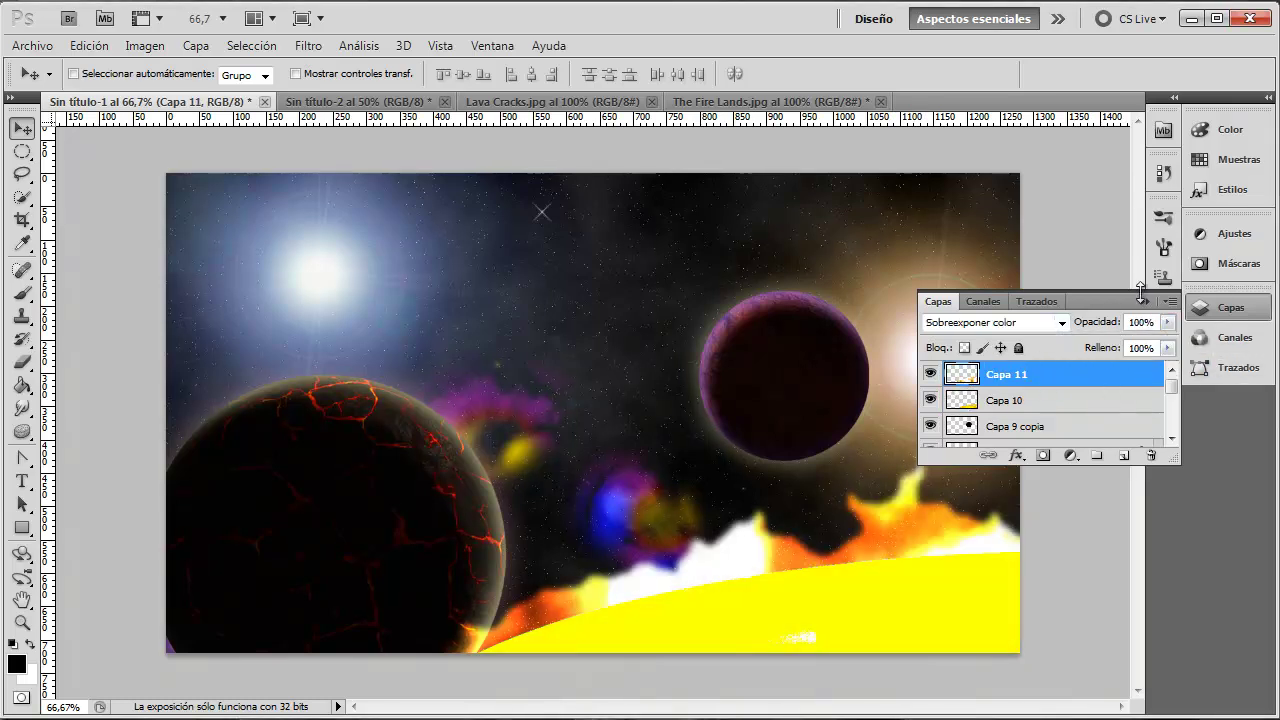
left_click(1145, 301)
left_click(1228, 302)
left_click(157, 48)
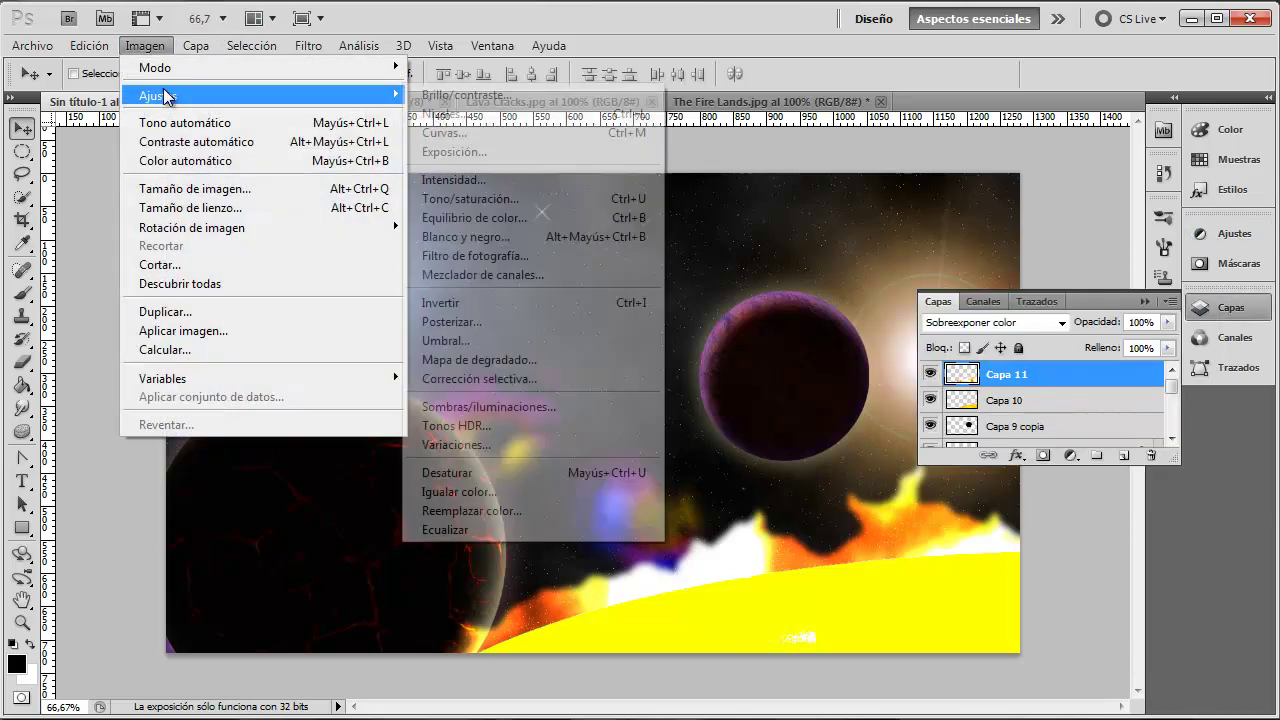
mouse_move(260, 95)
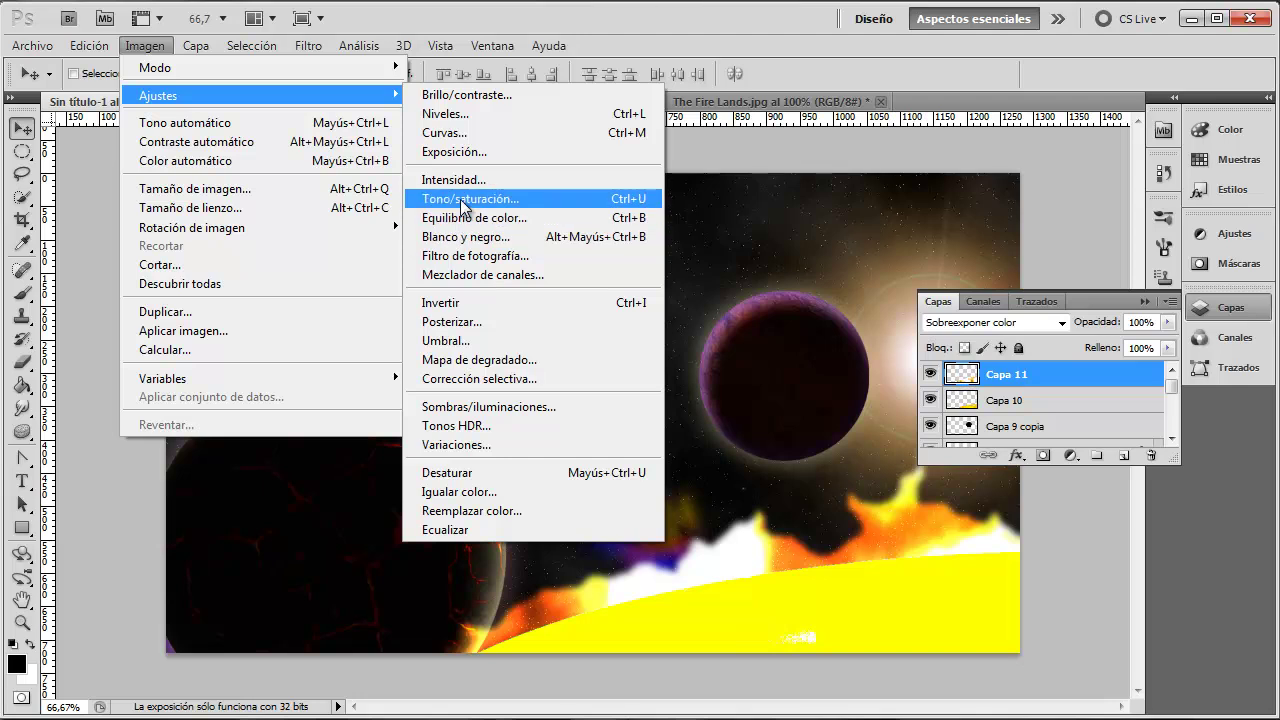
Step: Brighten Capa 11's flames with Hue/Saturation: lightness +19, saturation +45
left_click(463, 199)
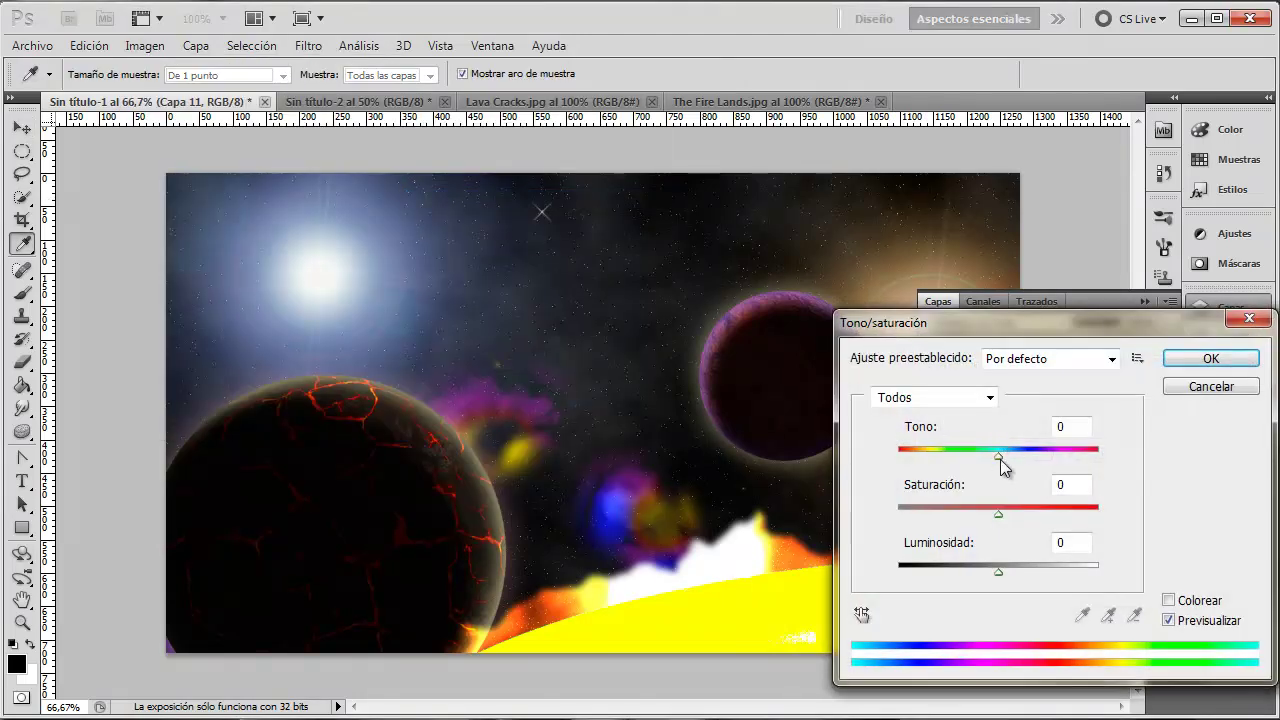
mouse_move(998, 575)
left_mouse_down()
mouse_move(958, 573)
mouse_move(1028, 570)
mouse_move(1017, 568)
left_mouse_up()
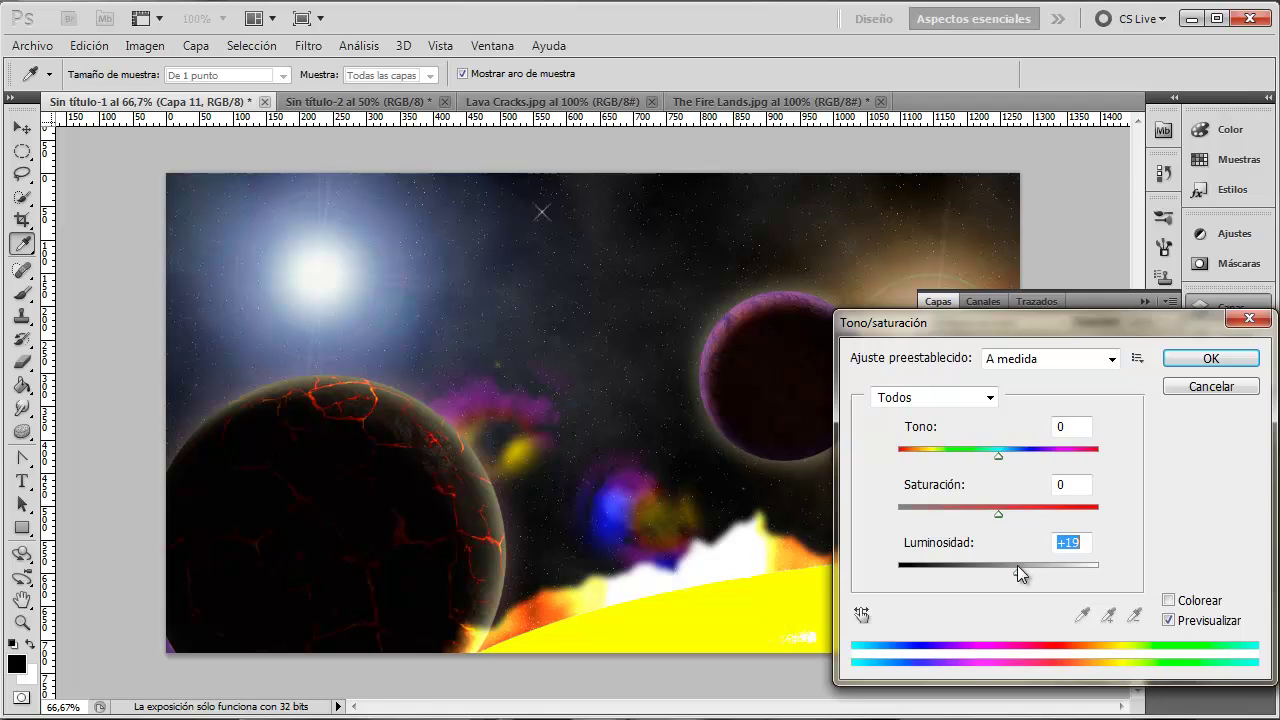
mouse_move(996, 512)
left_mouse_down()
mouse_move(953, 520)
mouse_move(1043, 521)
left_mouse_up()
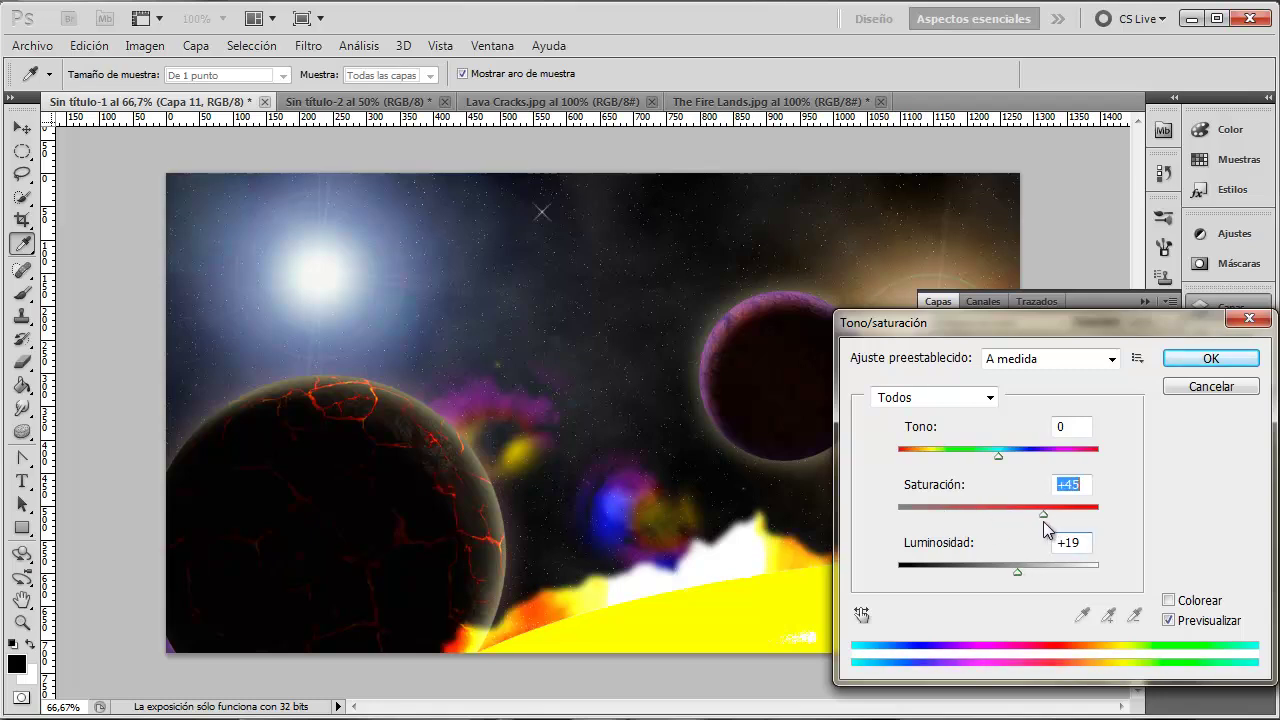
mouse_move(1035, 322)
left_mouse_down()
mouse_move(1199, 311)
mouse_move(898, 307)
left_mouse_up()
left_click(1073, 345)
left_click(1146, 301)
left_click(1255, 314)
Step: Add a Trama outer glow to Capa 10 with noise 6, spread 19 and a tuned size
double_click(1050, 405)
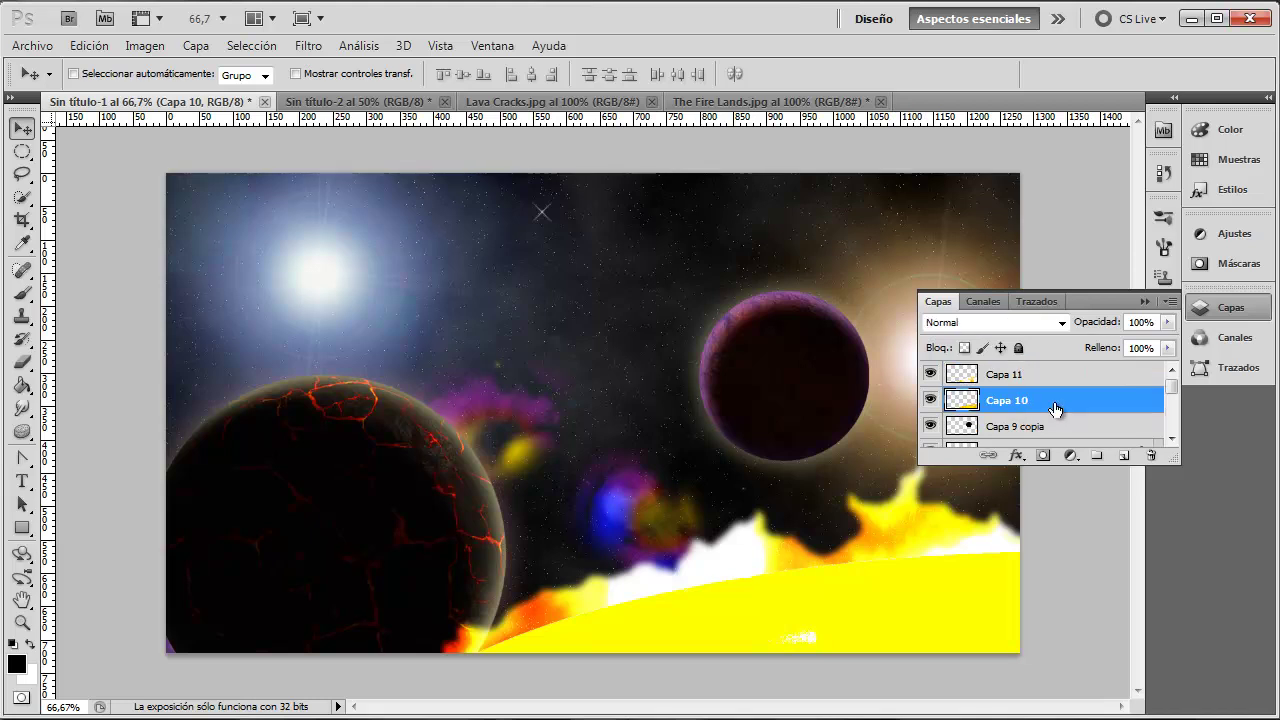
mouse_move(811, 218)
left_mouse_down()
mouse_move(1077, 221)
mouse_move(1161, 196)
mouse_move(976, 207)
left_mouse_up()
left_click(988, 350)
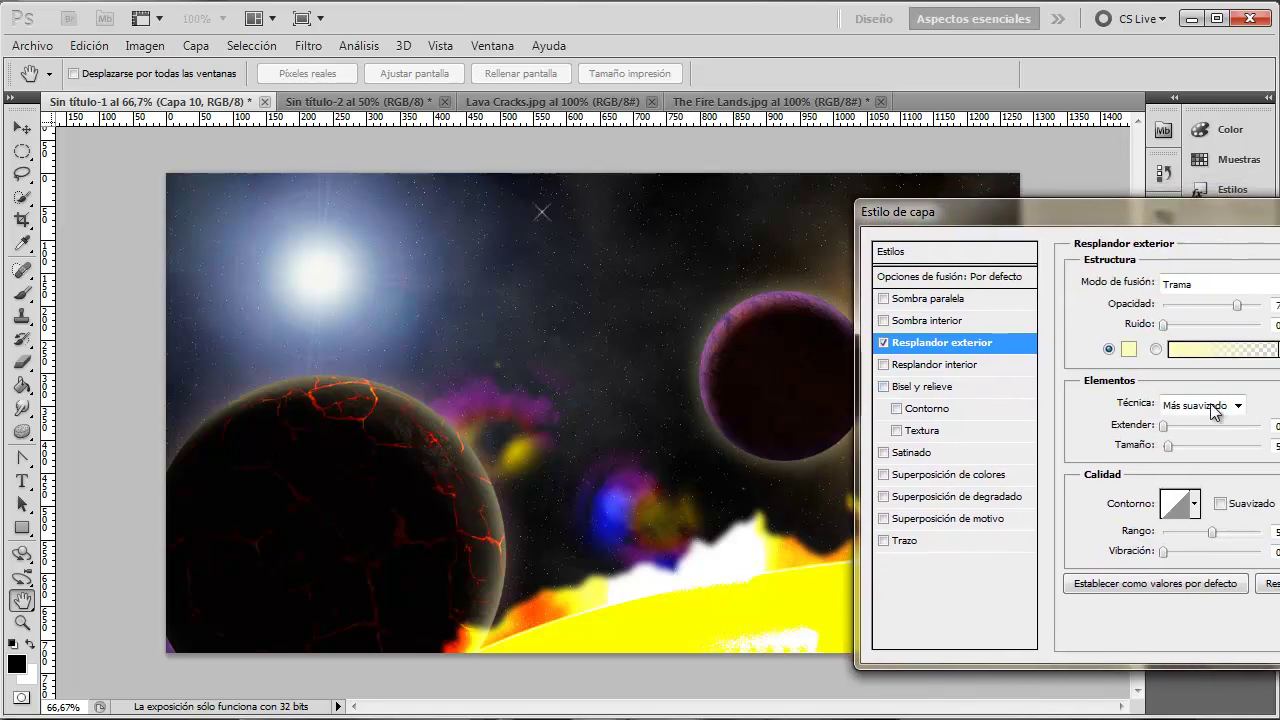
mouse_move(1170, 450)
left_mouse_down()
mouse_move(1200, 430)
mouse_move(1182, 427)
mouse_move(1178, 446)
left_mouse_up()
left_click(1171, 426)
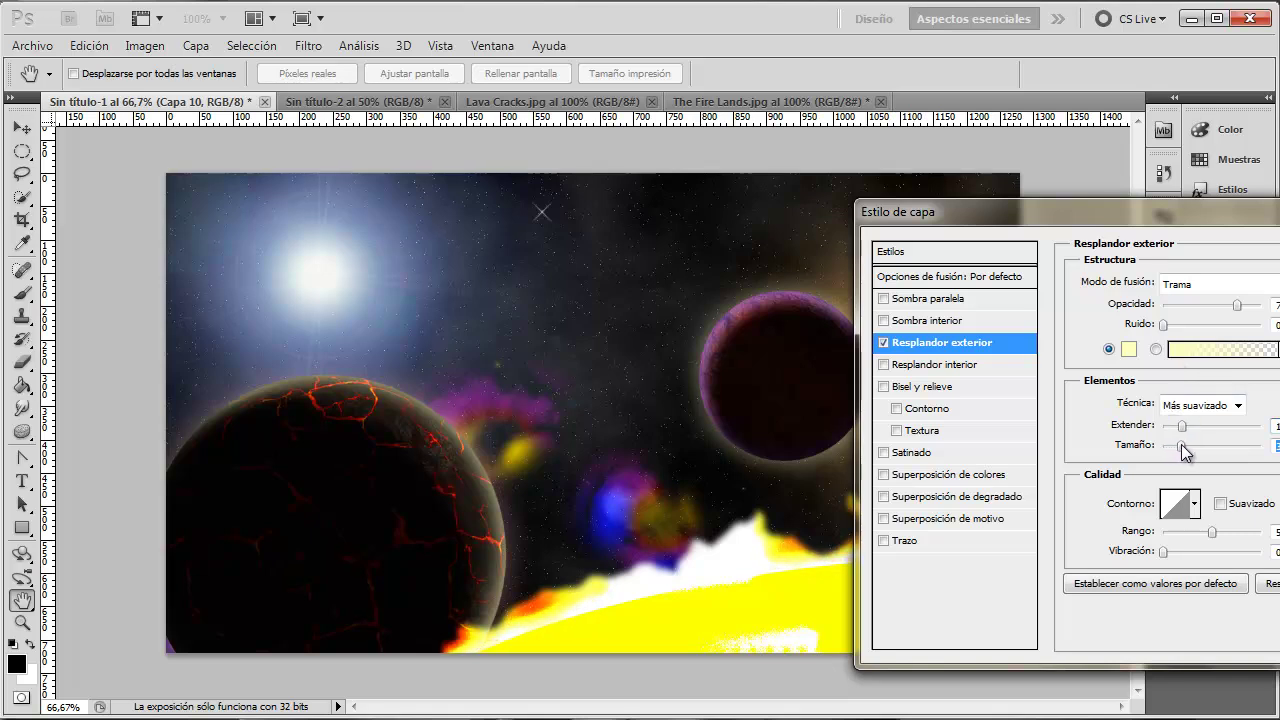
left_click_drag(1161, 323, 1176, 333)
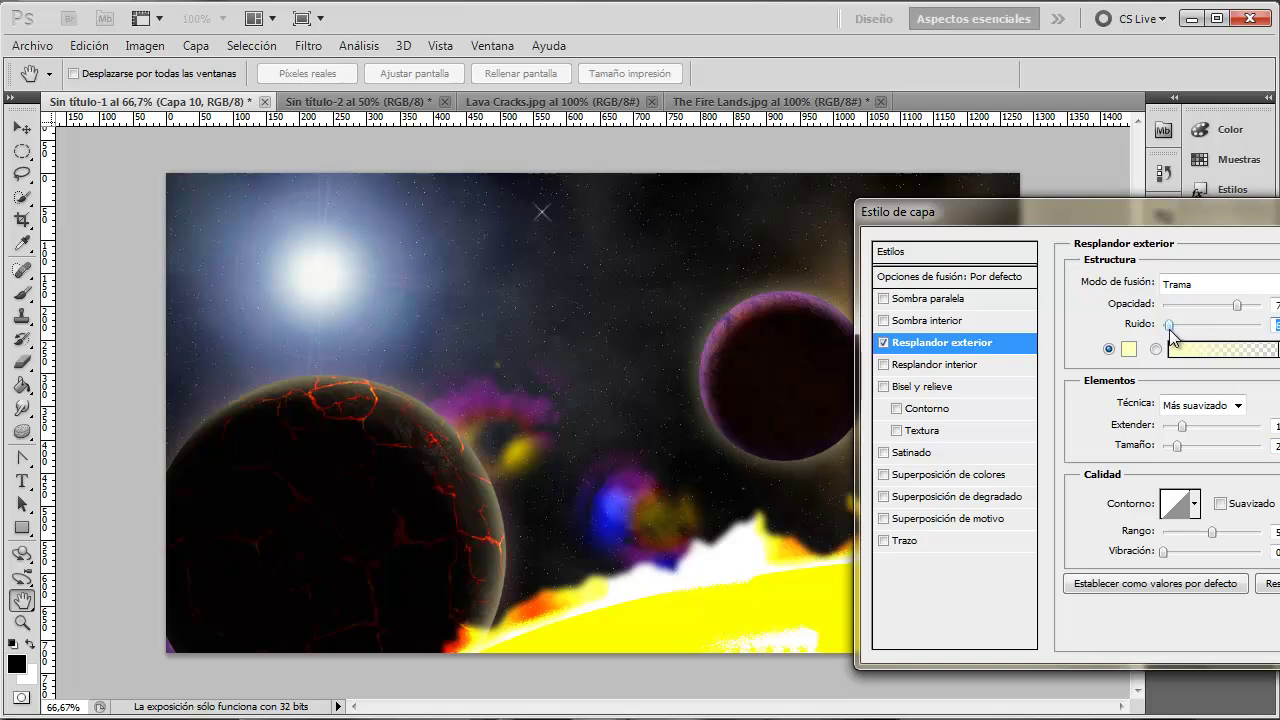
left_click_drag(1169, 213, 1159, 217)
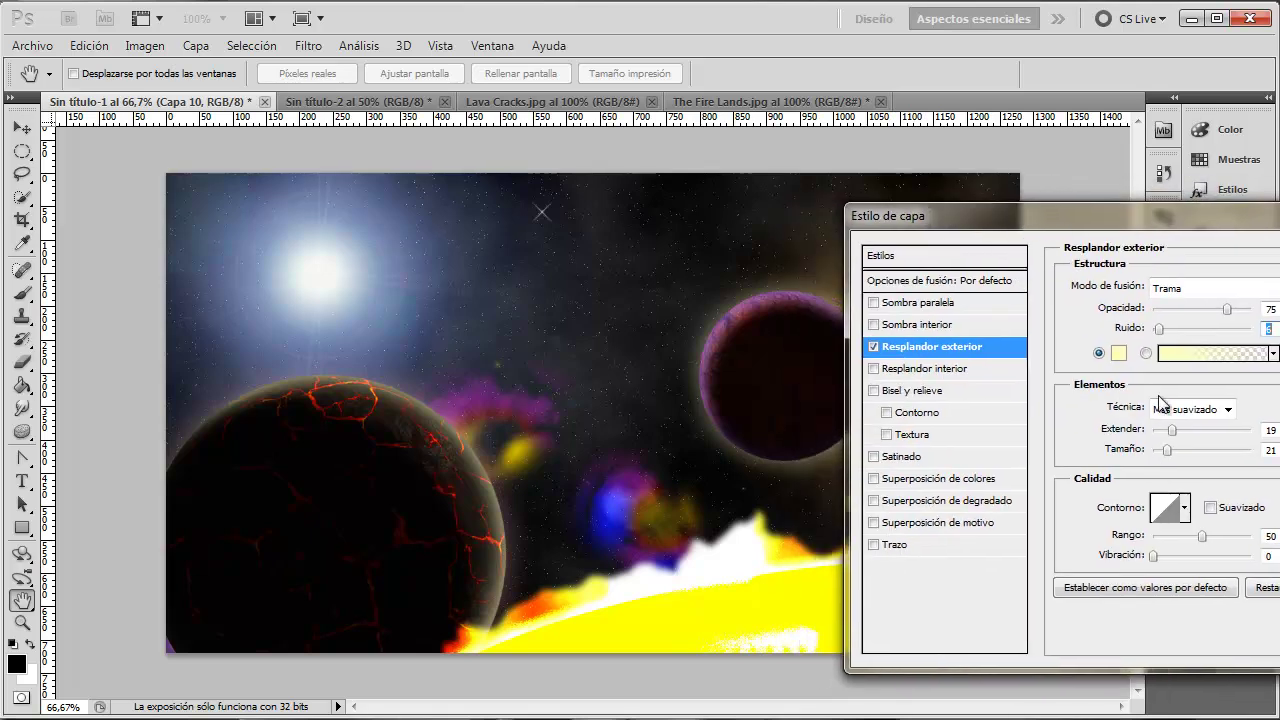
left_click_drag(1166, 449, 1194, 448)
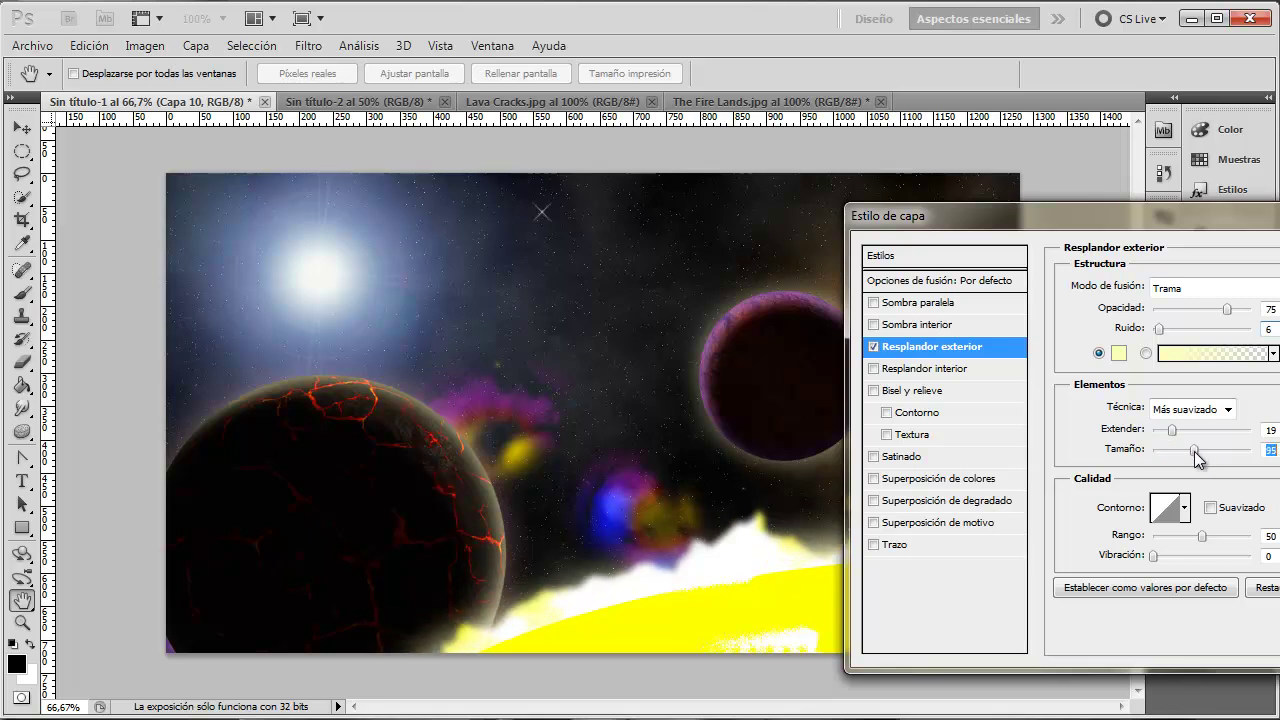
left_click_drag(1194, 451, 1167, 451)
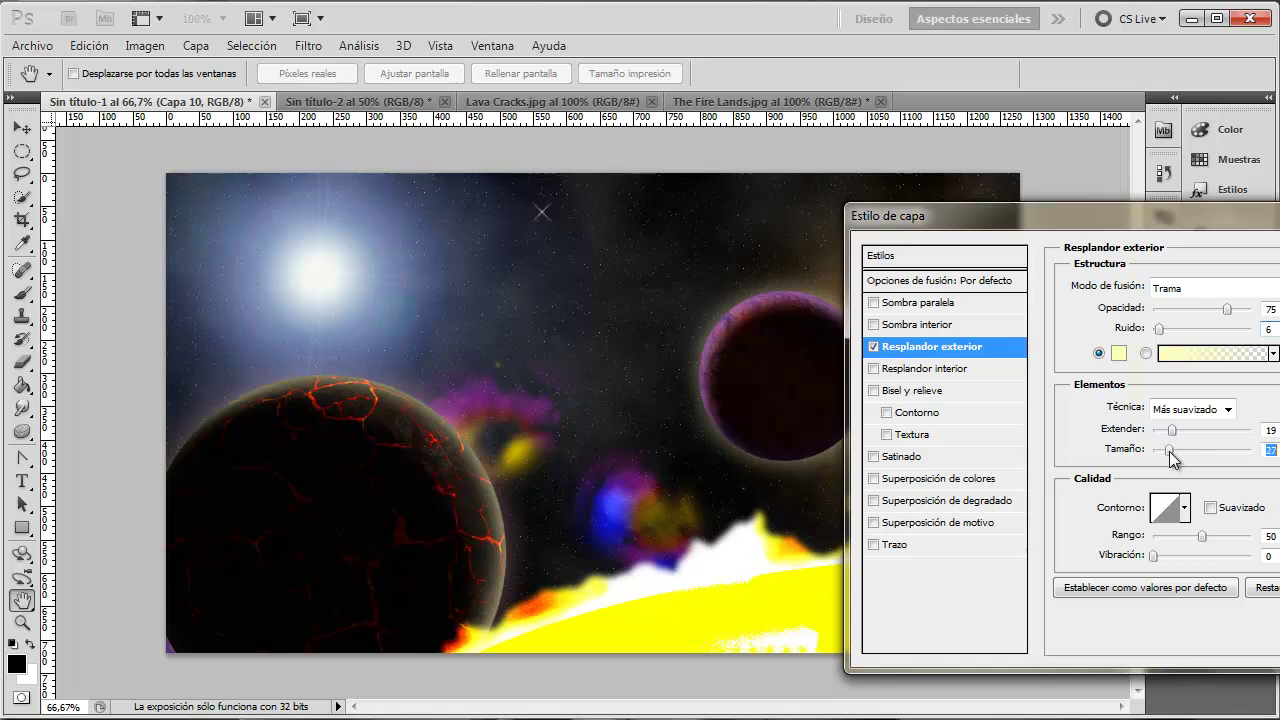
mouse_move(1093, 217)
left_mouse_down()
mouse_move(1223, 209)
mouse_move(1092, 215)
left_mouse_up()
Step: Give Capa 10 a teal 32718b inner glow with choke 37 and lower opacity, plus a pattern overlay
left_click(1036, 363)
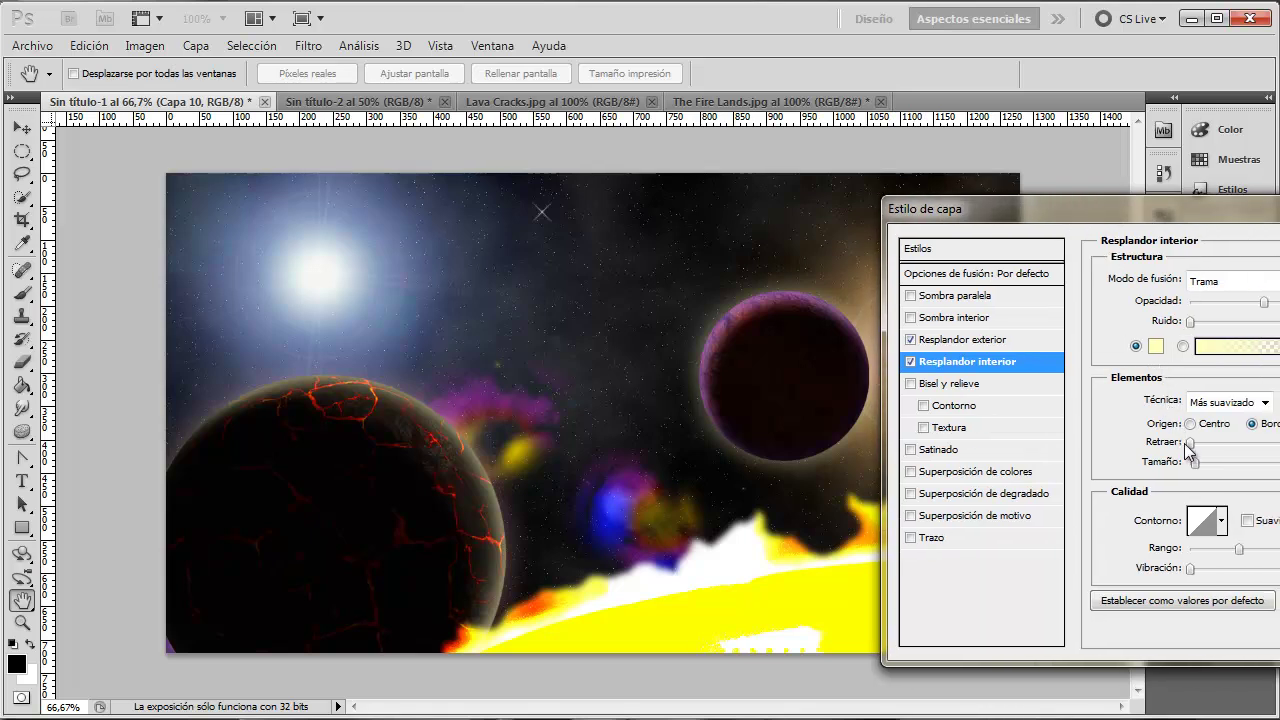
left_click_drag(1196, 445, 1236, 445)
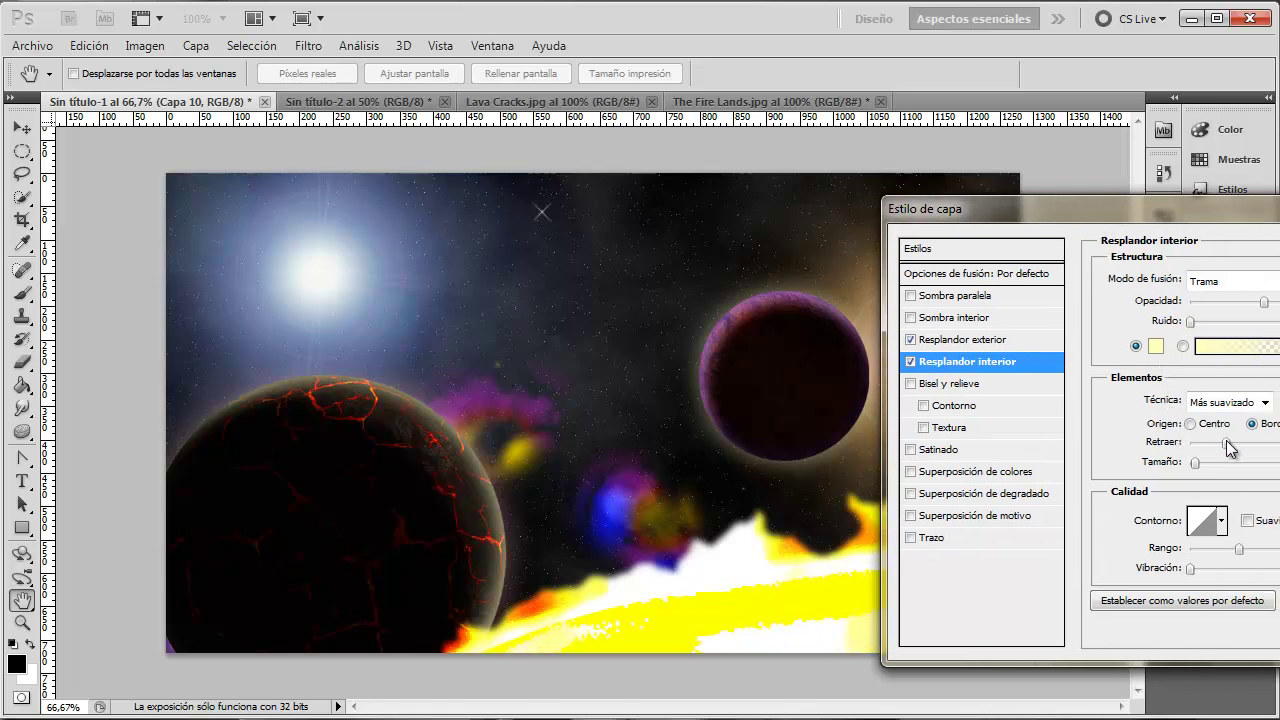
left_click_drag(1261, 302, 1232, 302)
left_click(1156, 346)
mouse_move(866, 460)
left_mouse_down()
mouse_move(851, 541)
mouse_move(766, 600)
mouse_move(966, 451)
mouse_move(899, 480)
left_mouse_up()
left_click(1014, 479)
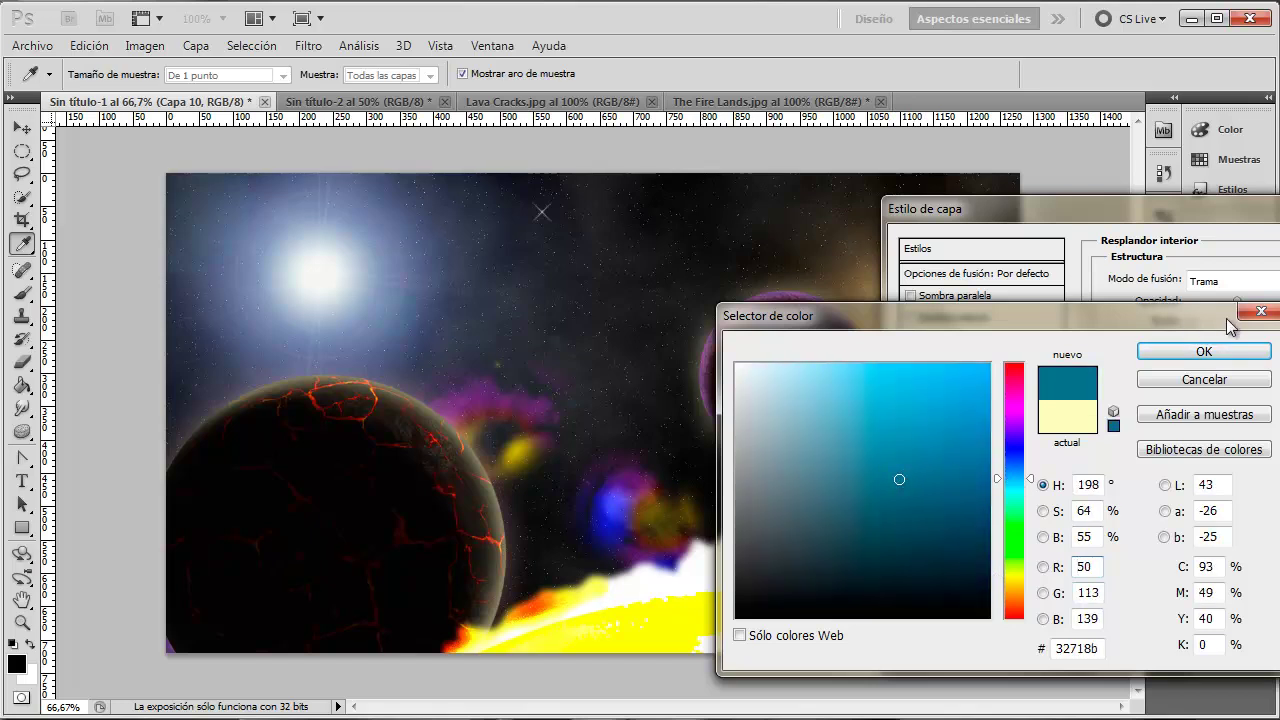
left_click(1226, 355)
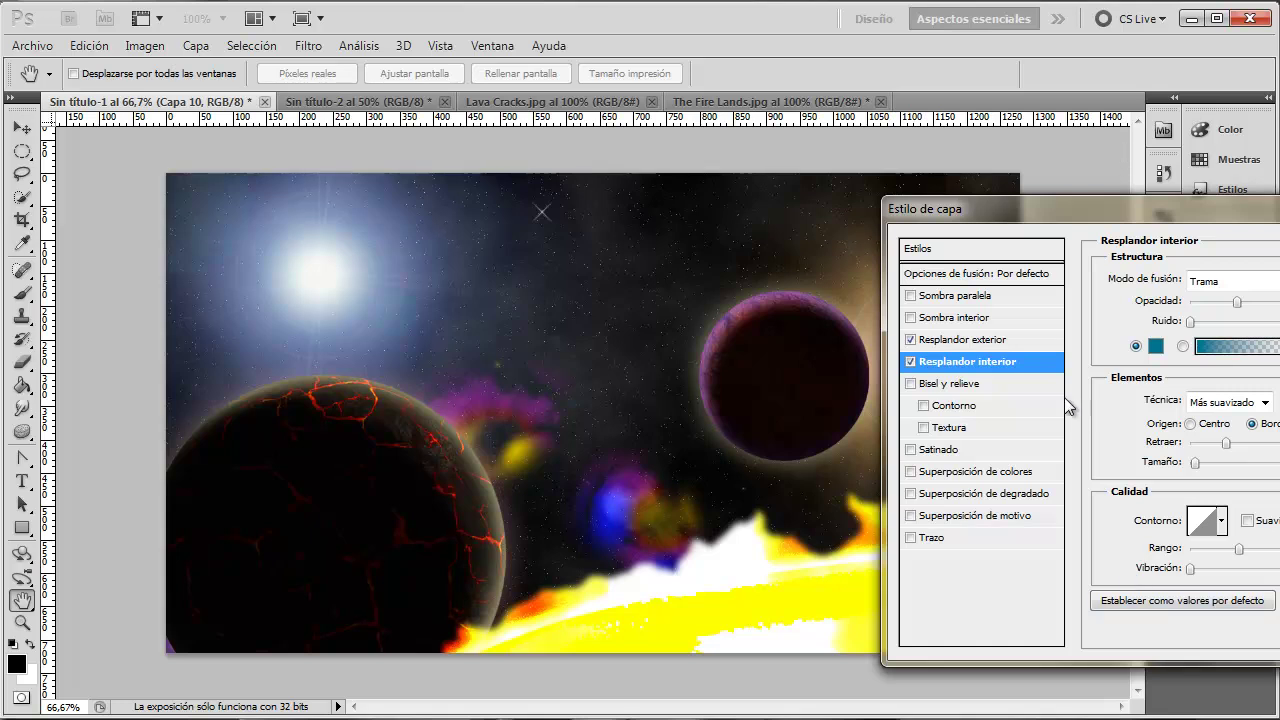
left_click(911, 516)
mouse_move(1030, 209)
left_mouse_down()
mouse_move(1255, 77)
mouse_move(970, 187)
left_mouse_up()
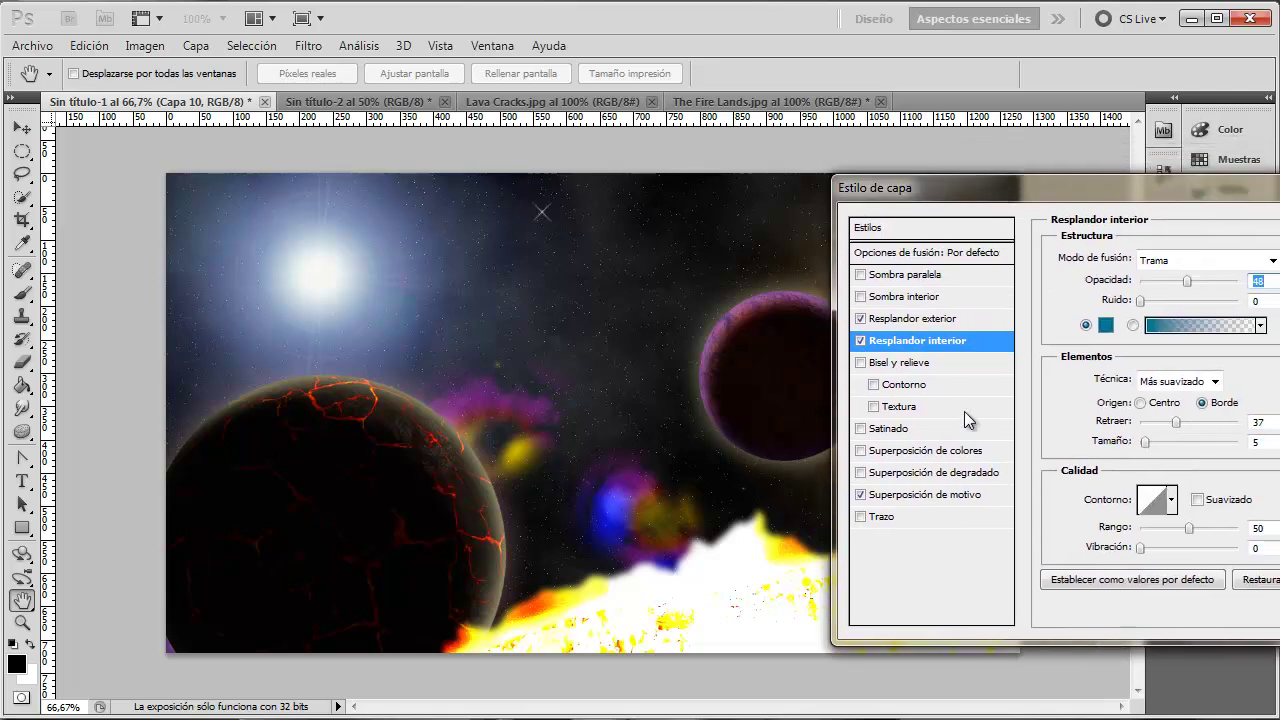
Step: Try the grey-green rock pattern in Capa 10's pattern overlay
left_click(918, 500)
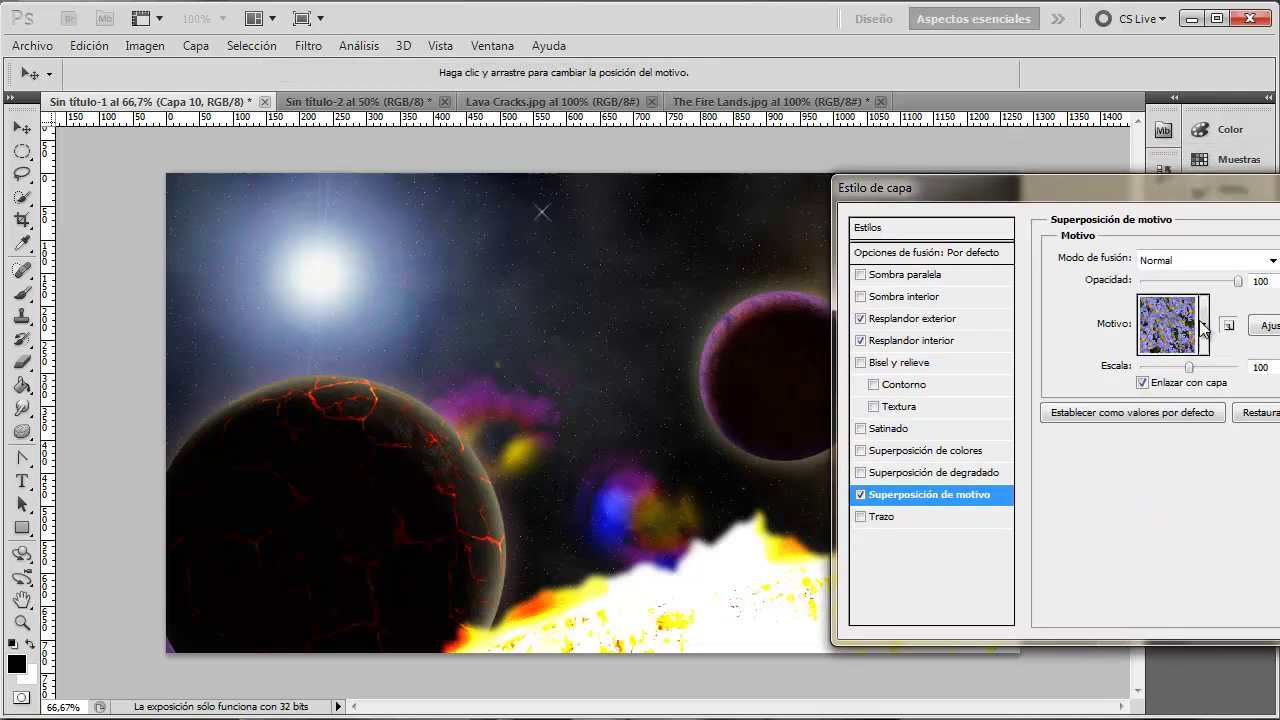
left_click(1204, 326)
left_click(1080, 387)
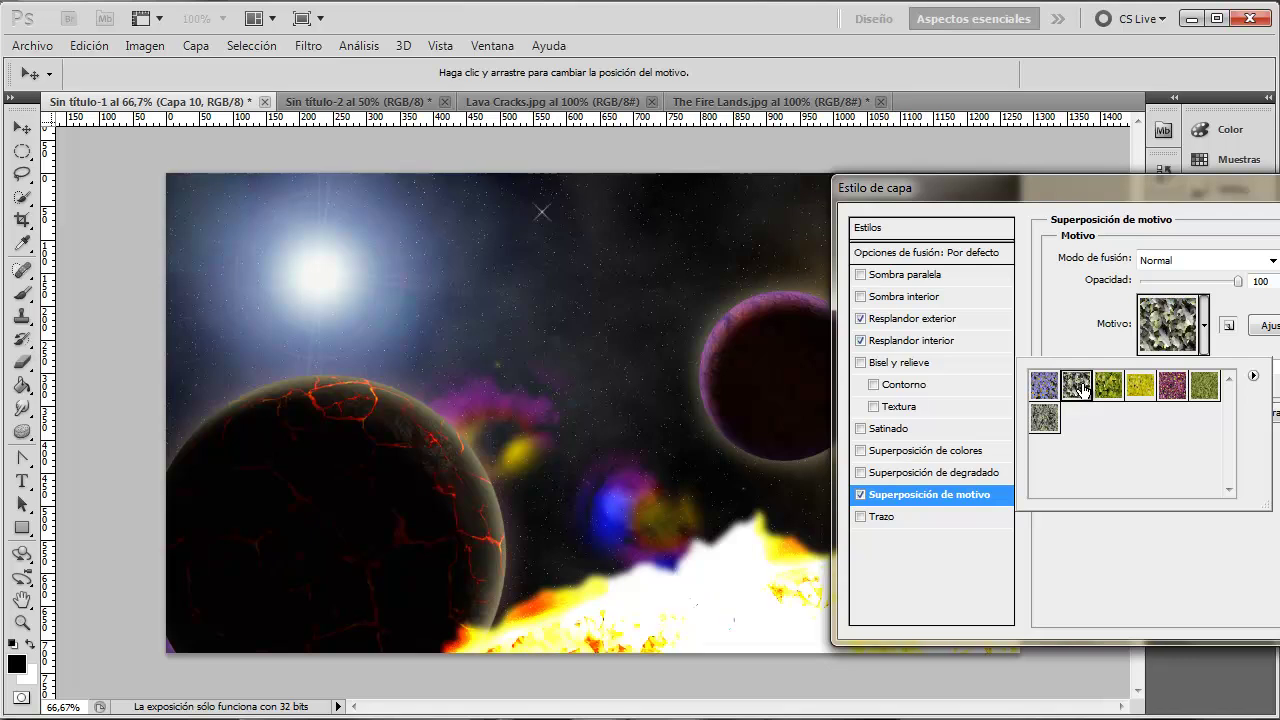
left_click_drag(1040, 207, 1250, 180)
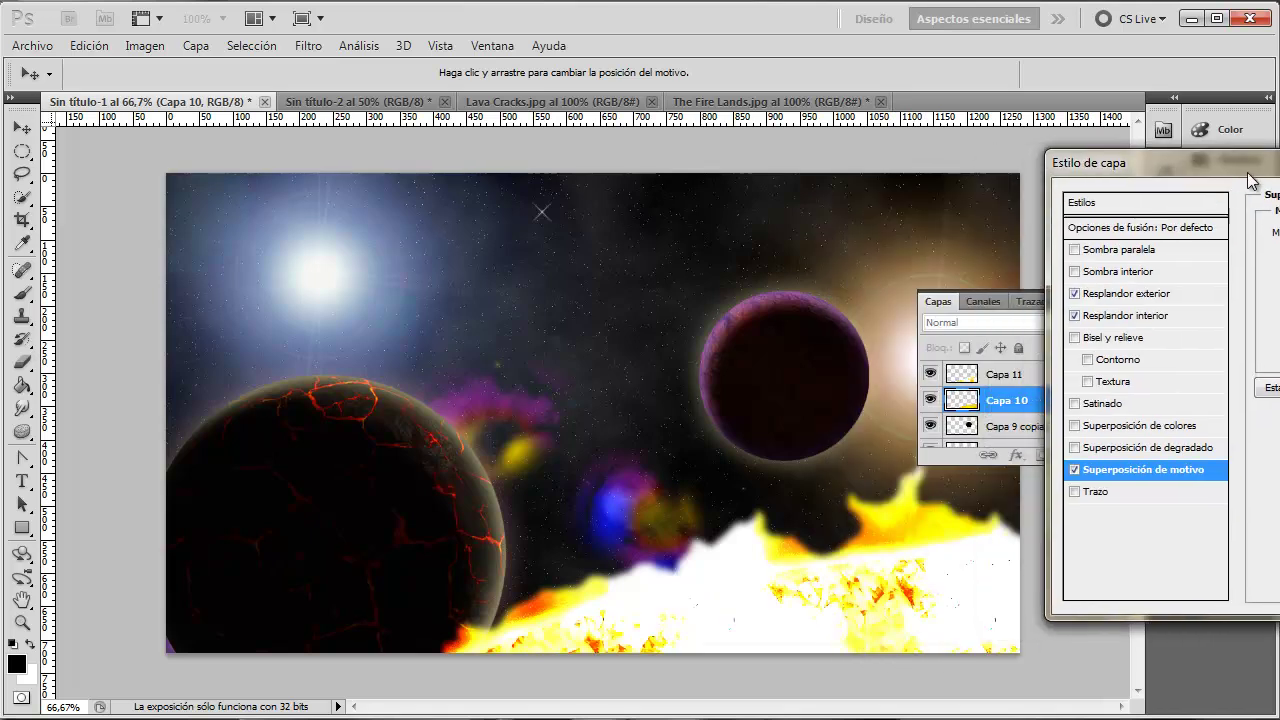
left_click_drag(1250, 180, 1015, 205)
Step: Load the Superficies artísticas pattern set, replacing the current patterns, and try its first patterns
left_click(1178, 323)
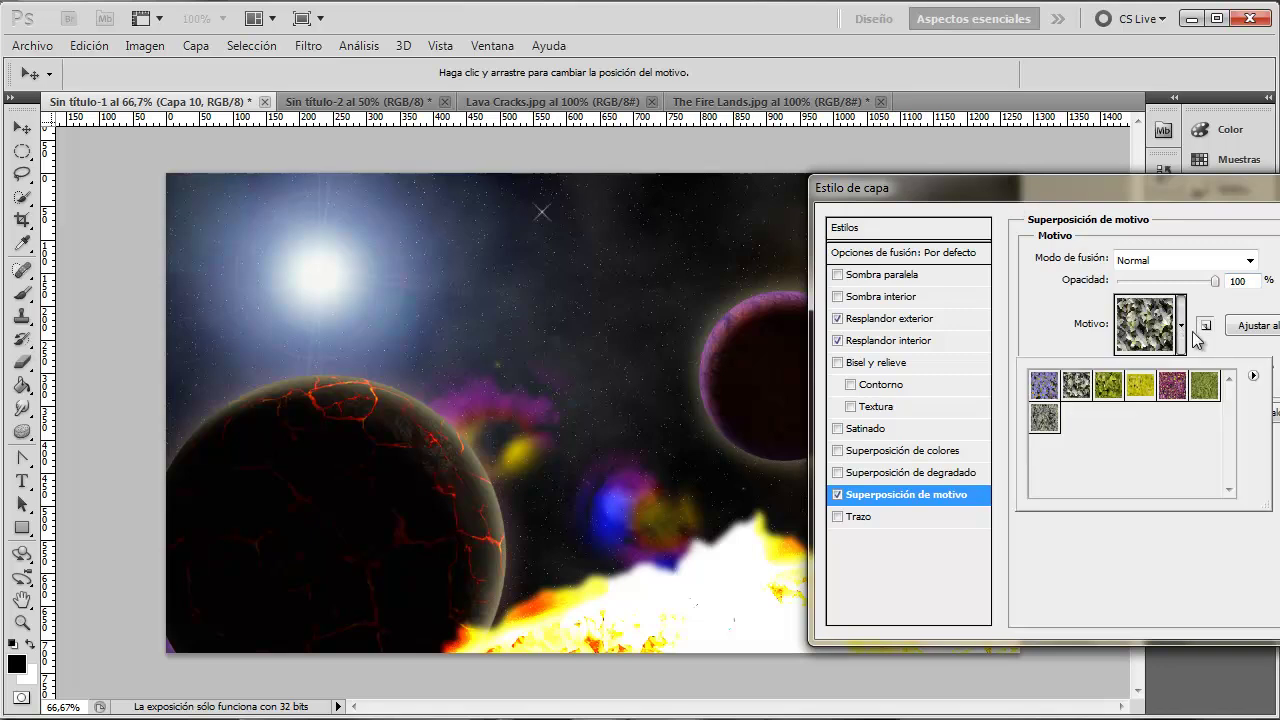
left_click(1253, 376)
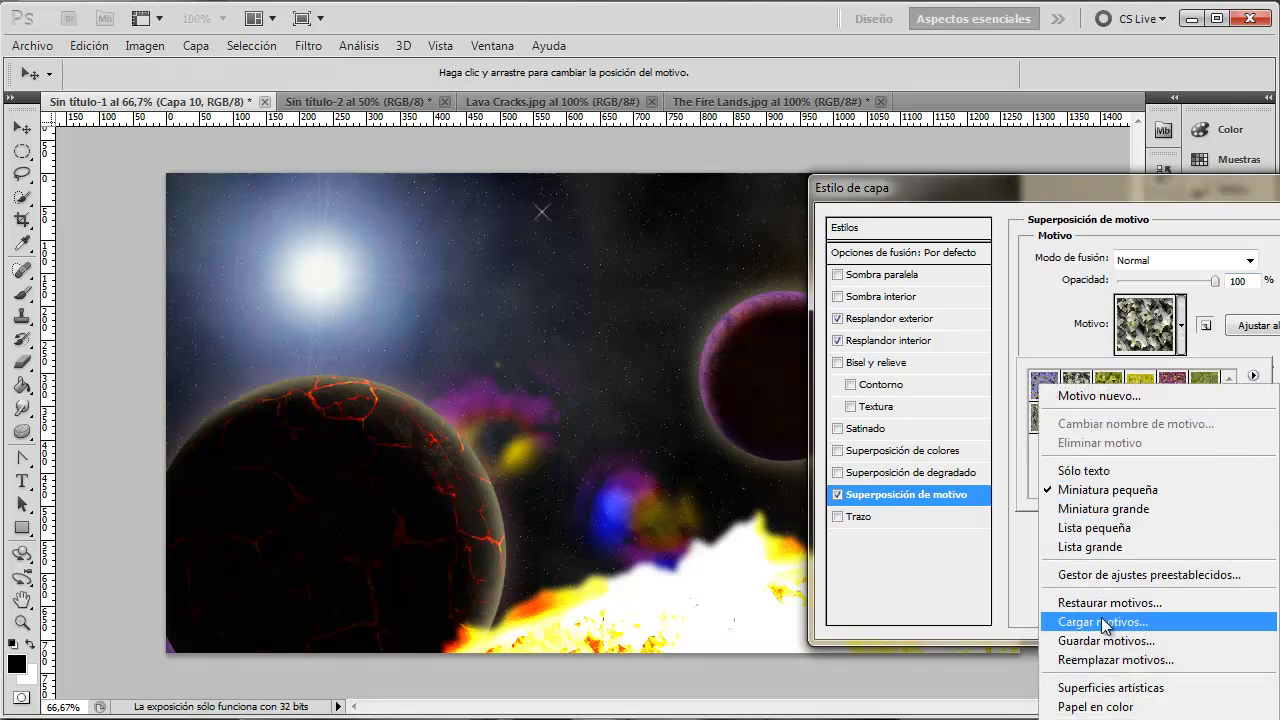
left_click(1103, 690)
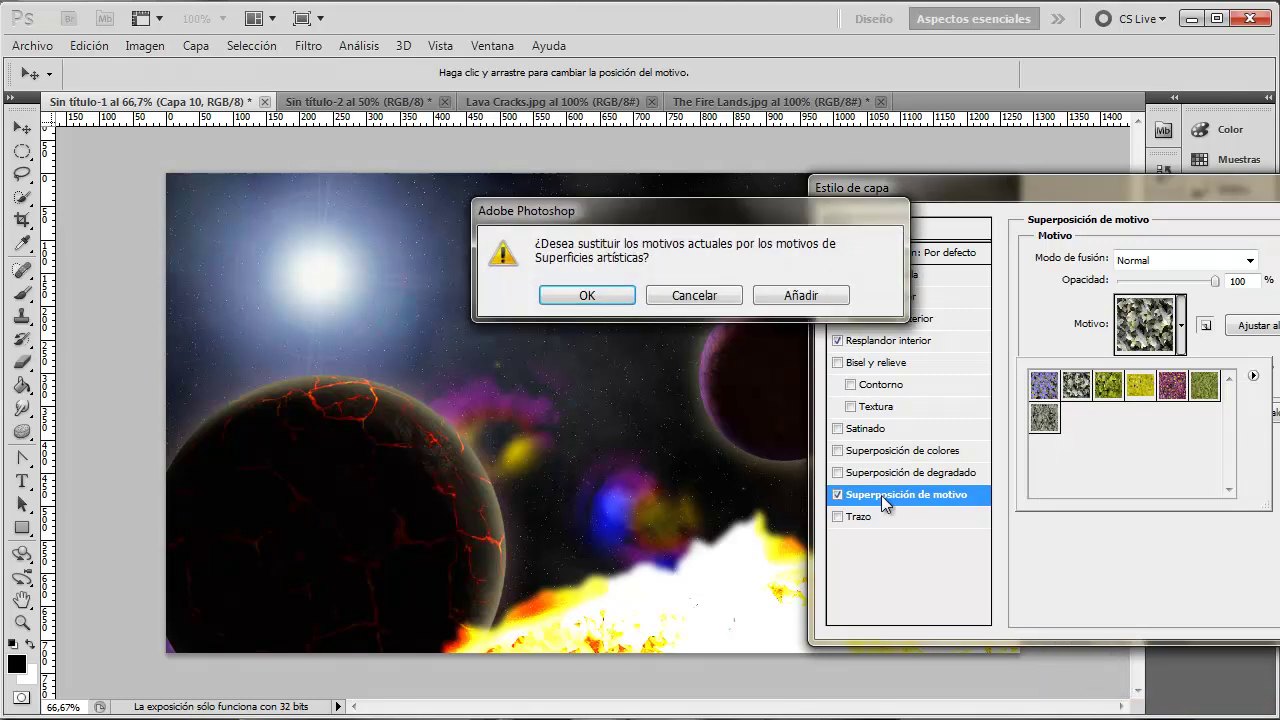
left_click(605, 295)
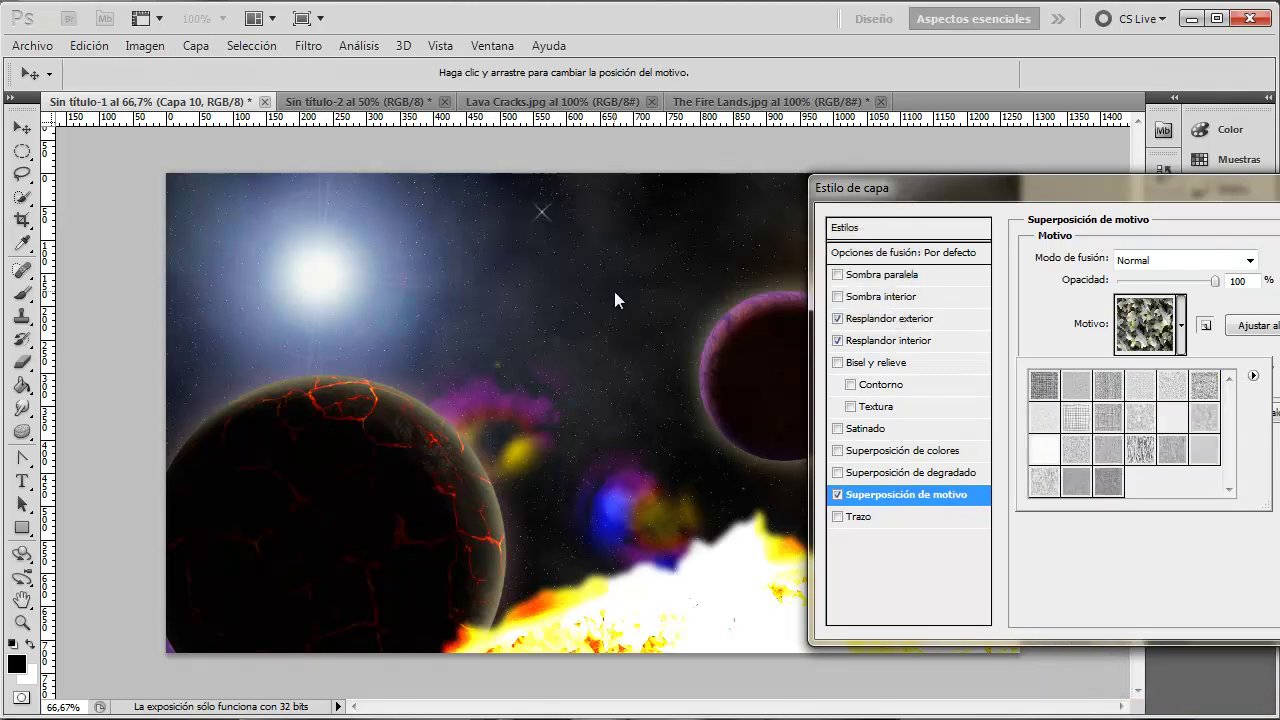
left_click(1048, 387)
left_click(1097, 388)
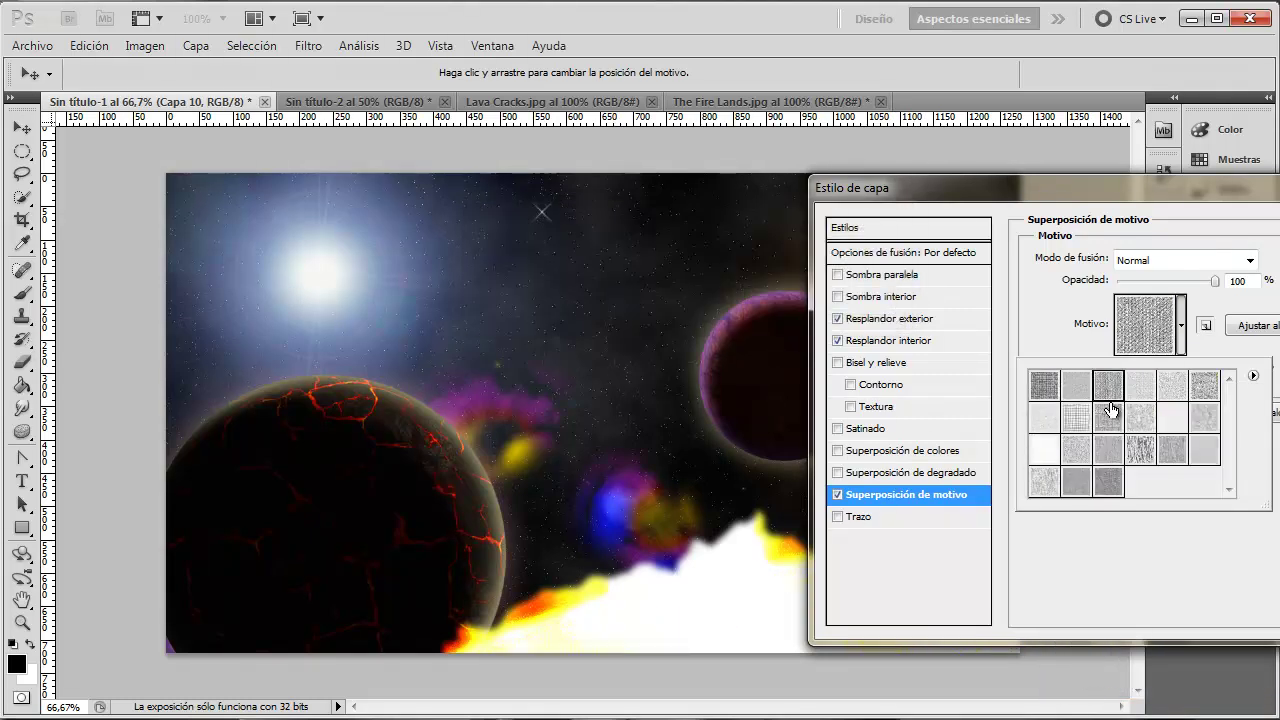
Step: Try several more Superficies artísticas patterns and settle on a pale grey grainy texture
mouse_move(1031, 198)
left_mouse_down()
mouse_move(1187, 197)
mouse_move(1046, 191)
left_mouse_up()
left_click(1194, 325)
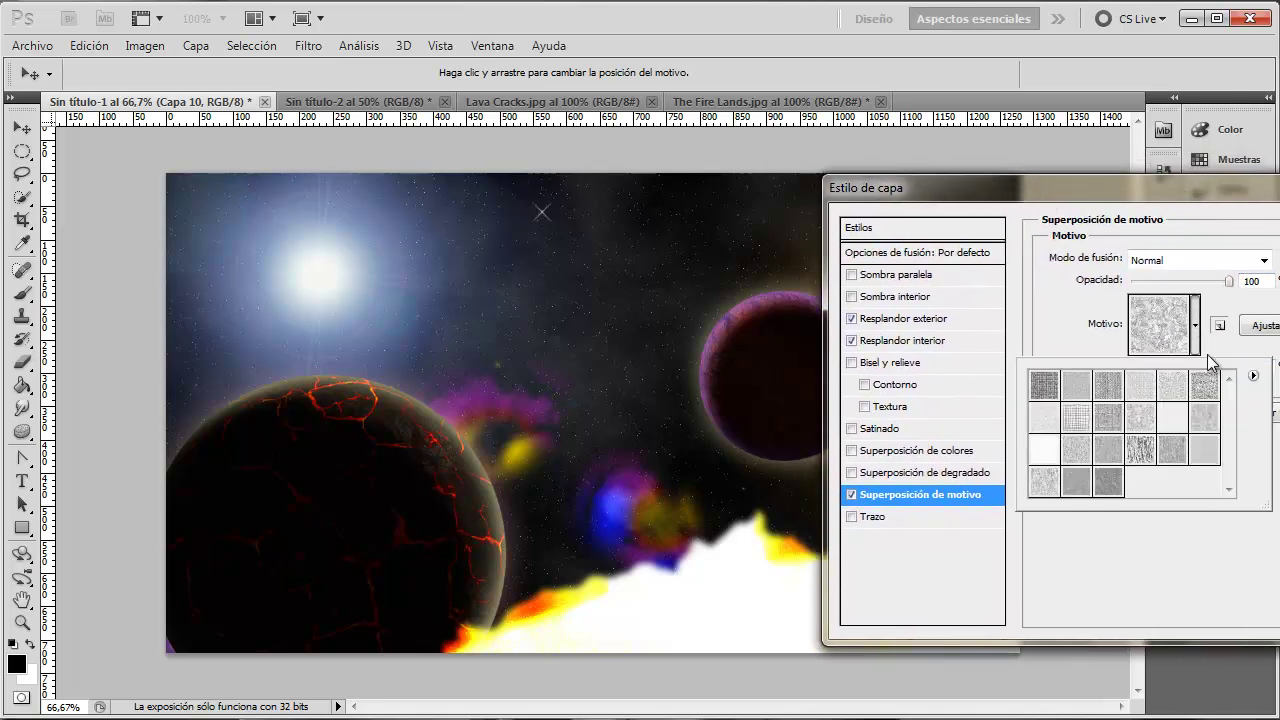
left_click(1206, 388)
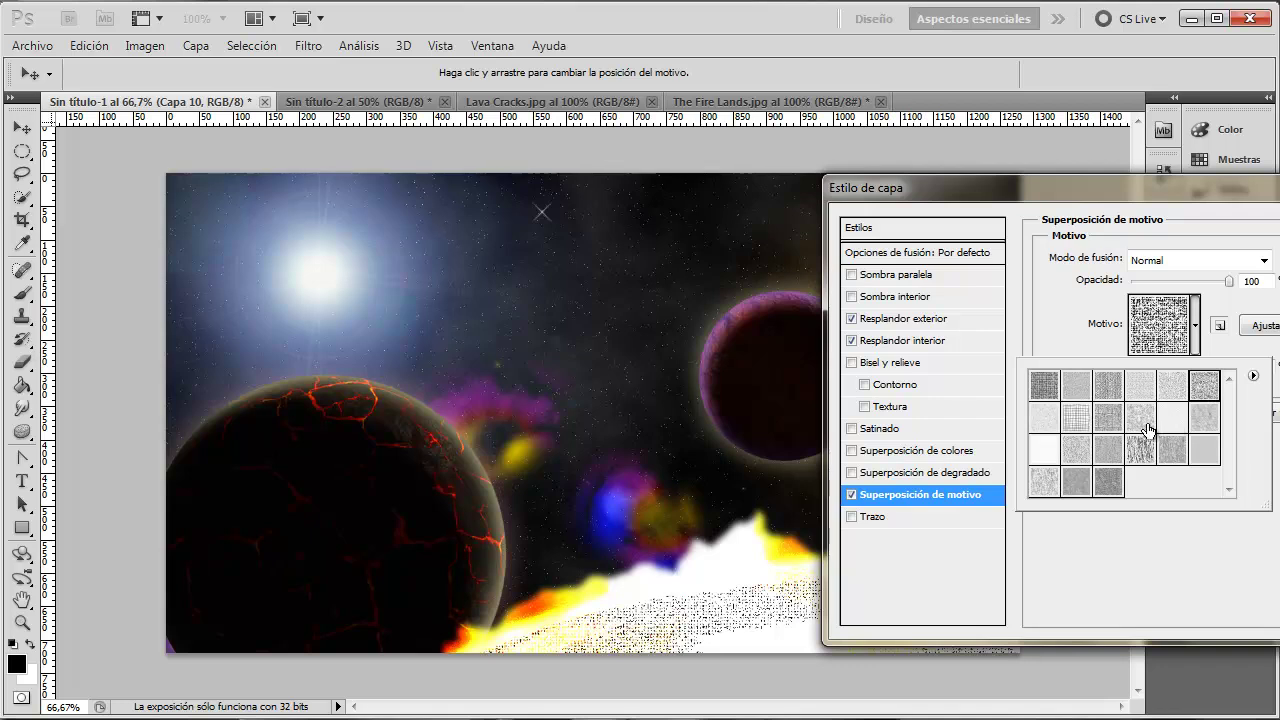
left_click(1140, 455)
left_click(1107, 481)
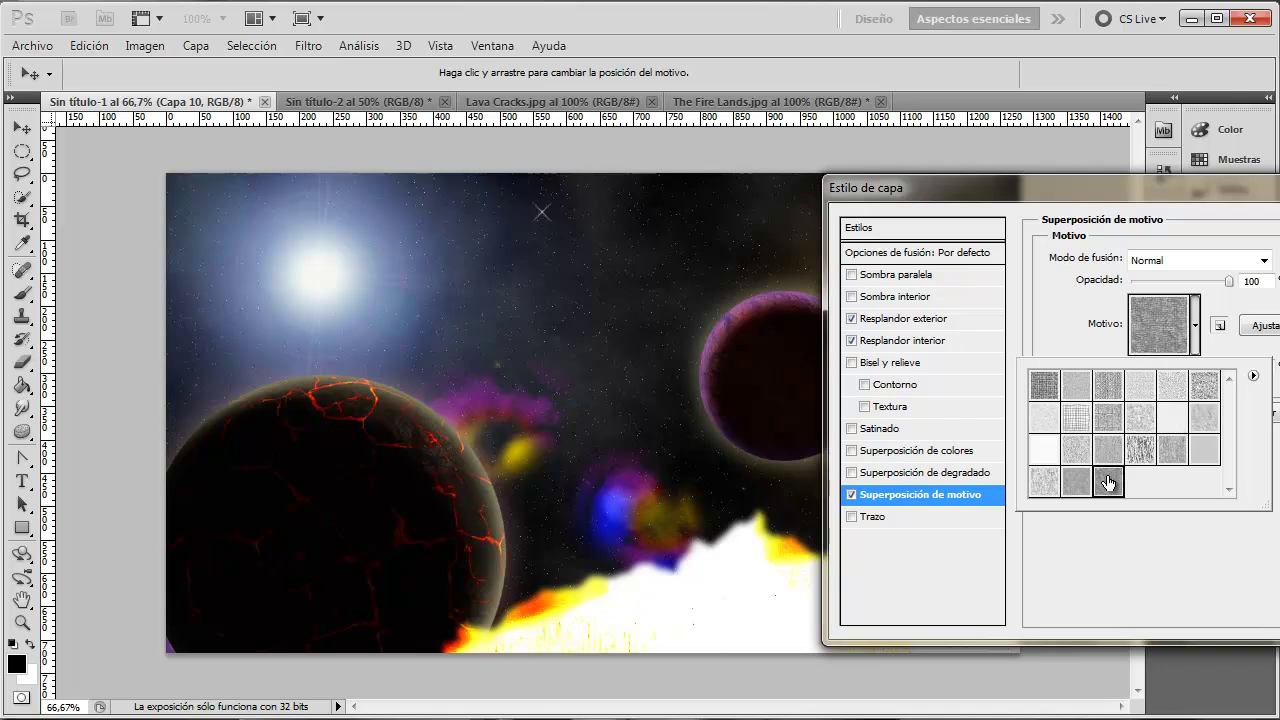
left_click(1043, 484)
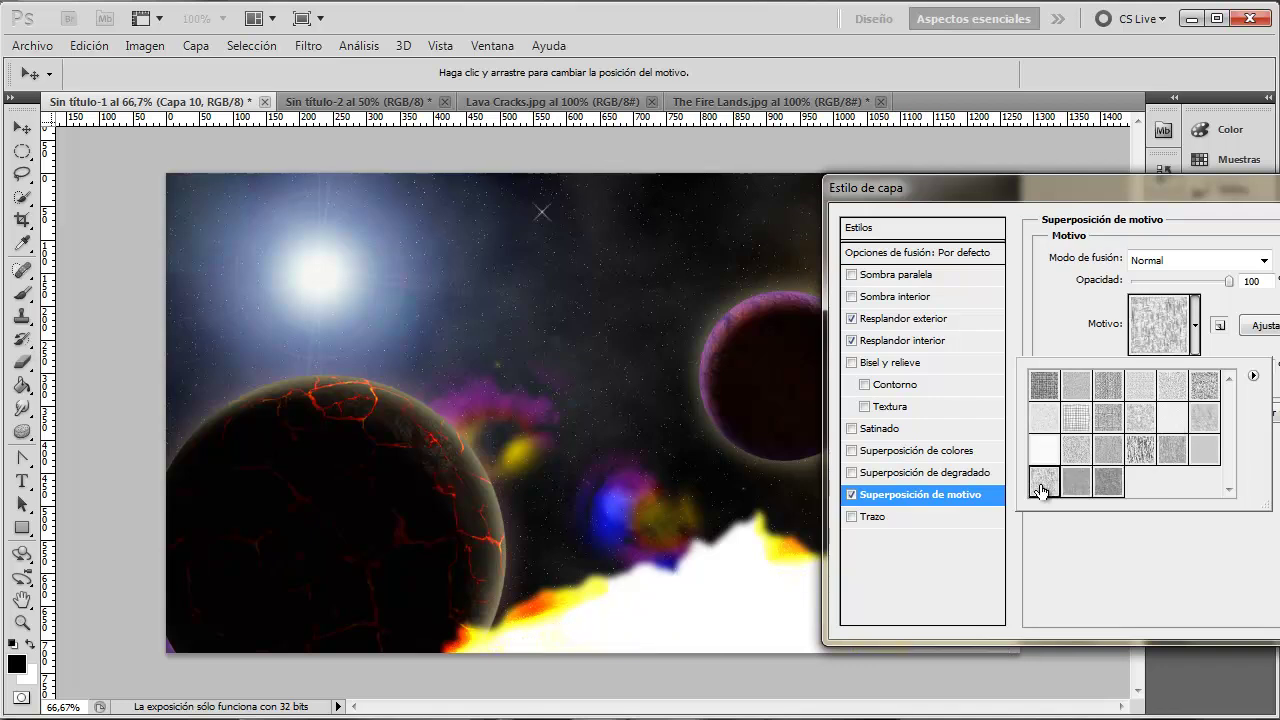
mouse_move(1198, 189)
left_mouse_down()
mouse_move(976, 131)
mouse_move(948, 138)
mouse_move(376, 42)
mouse_move(604, 133)
mouse_move(1011, 170)
left_mouse_up()
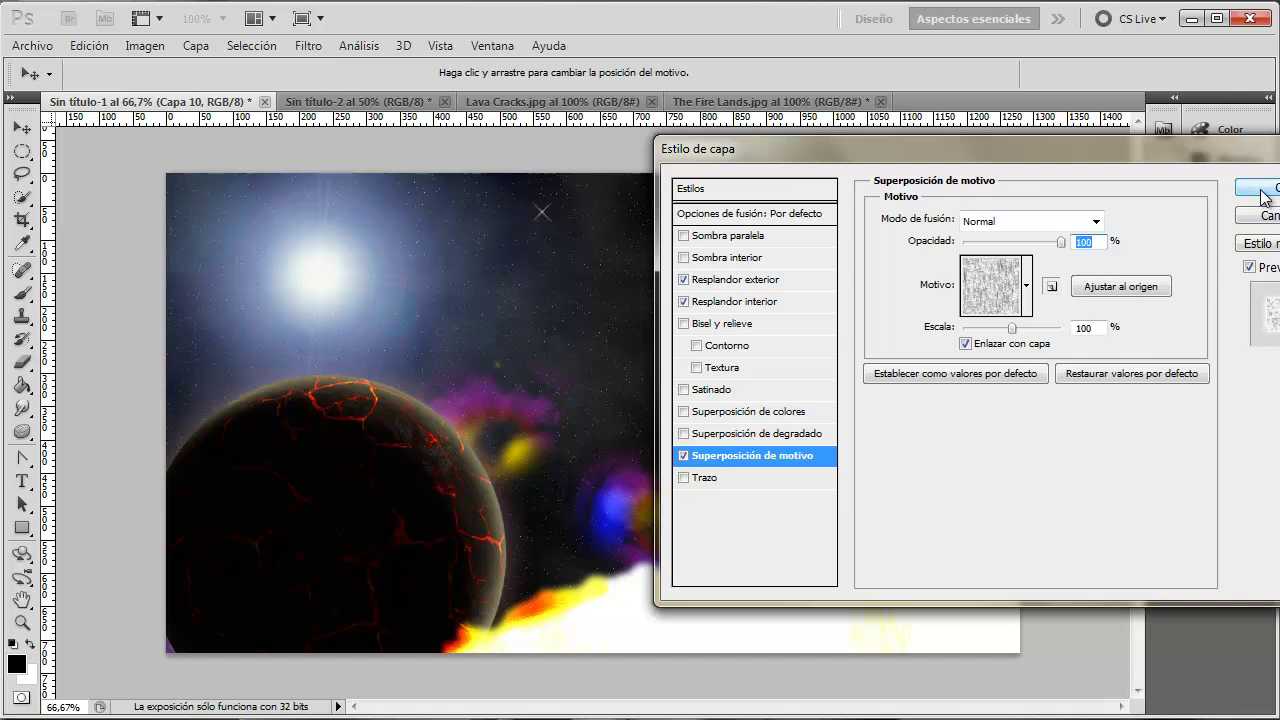
left_click_drag(911, 151, 1090, 163)
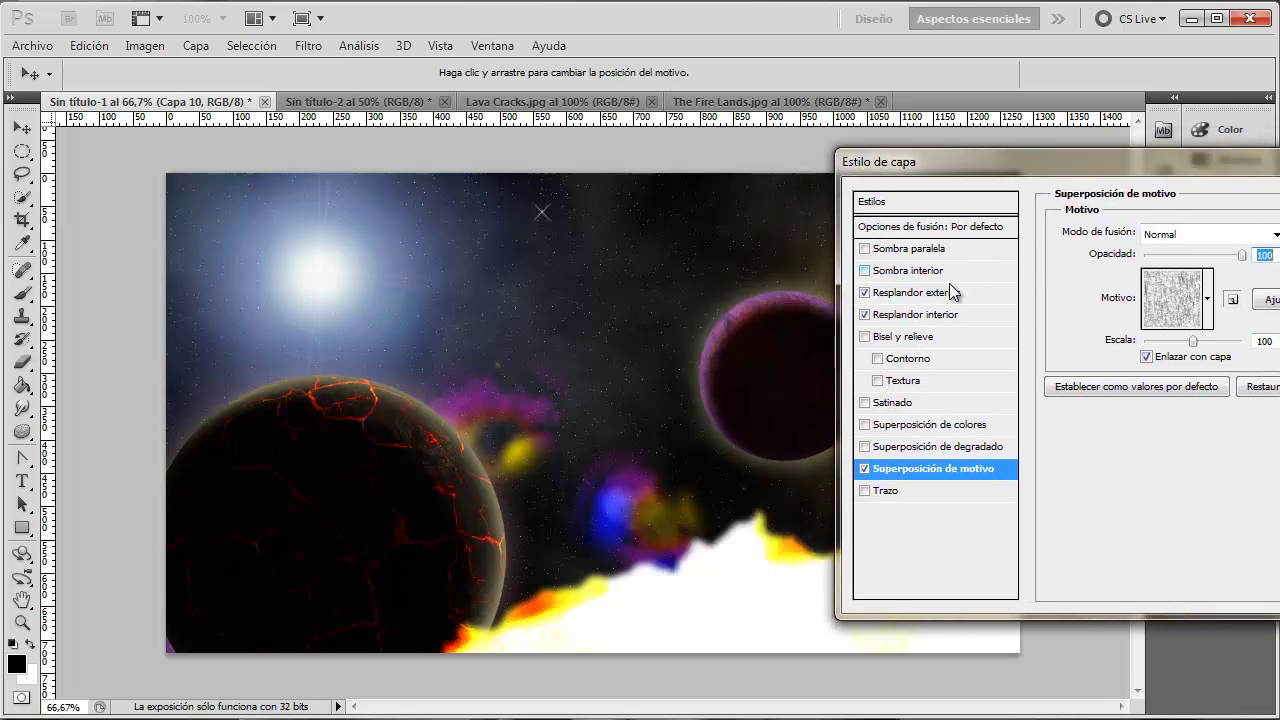
Step: Add an inner shadow and a 90° black-to-white gradient overlay to Capa 10, then apply the style
left_click(907, 271)
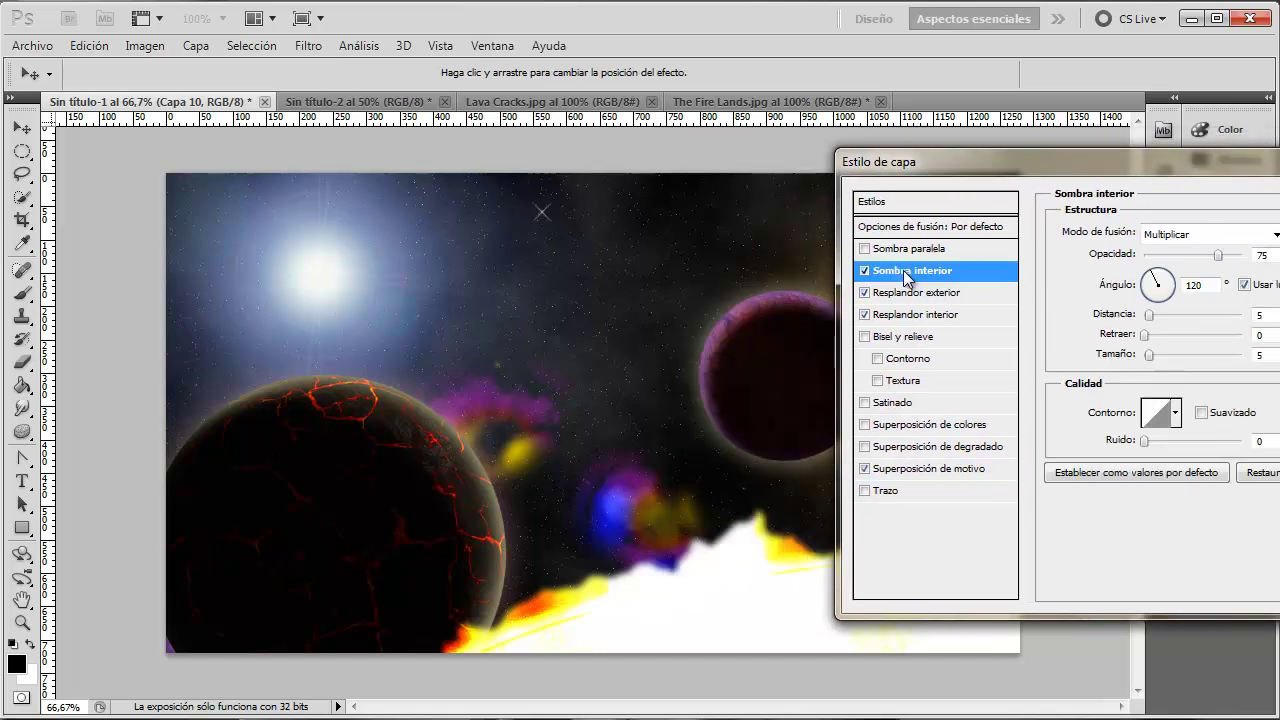
left_click(900, 249)
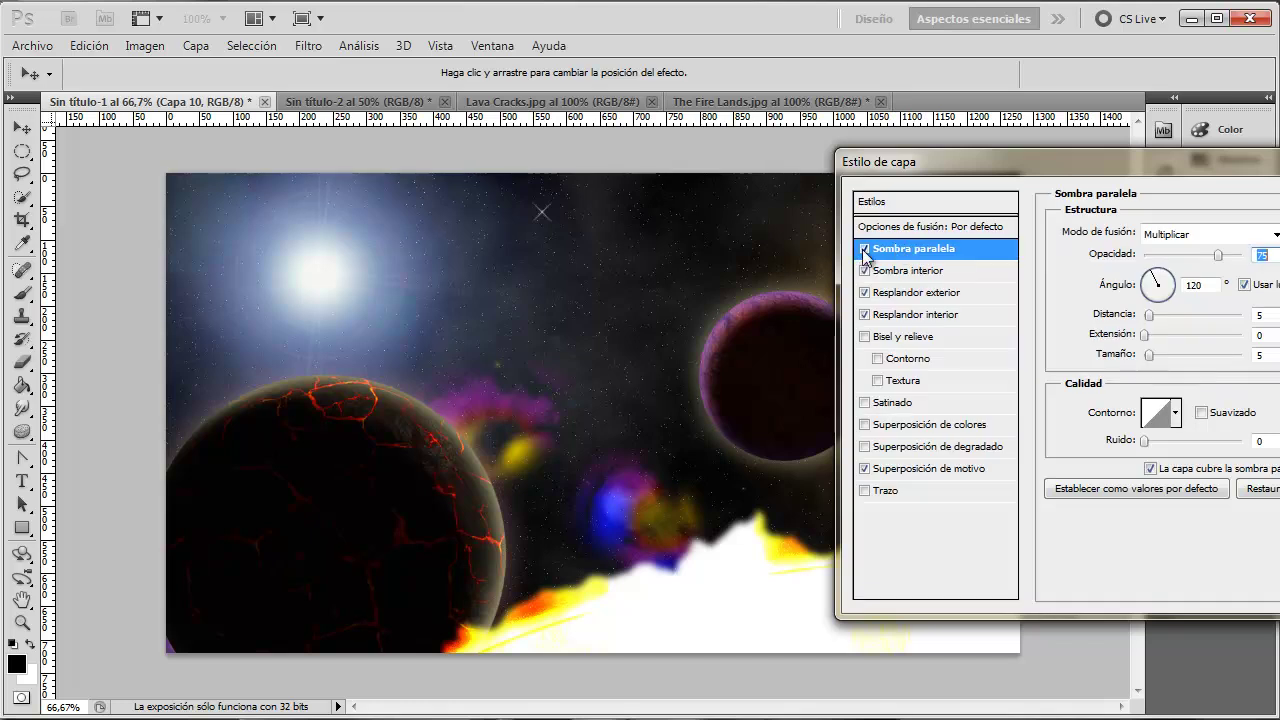
left_click(865, 248)
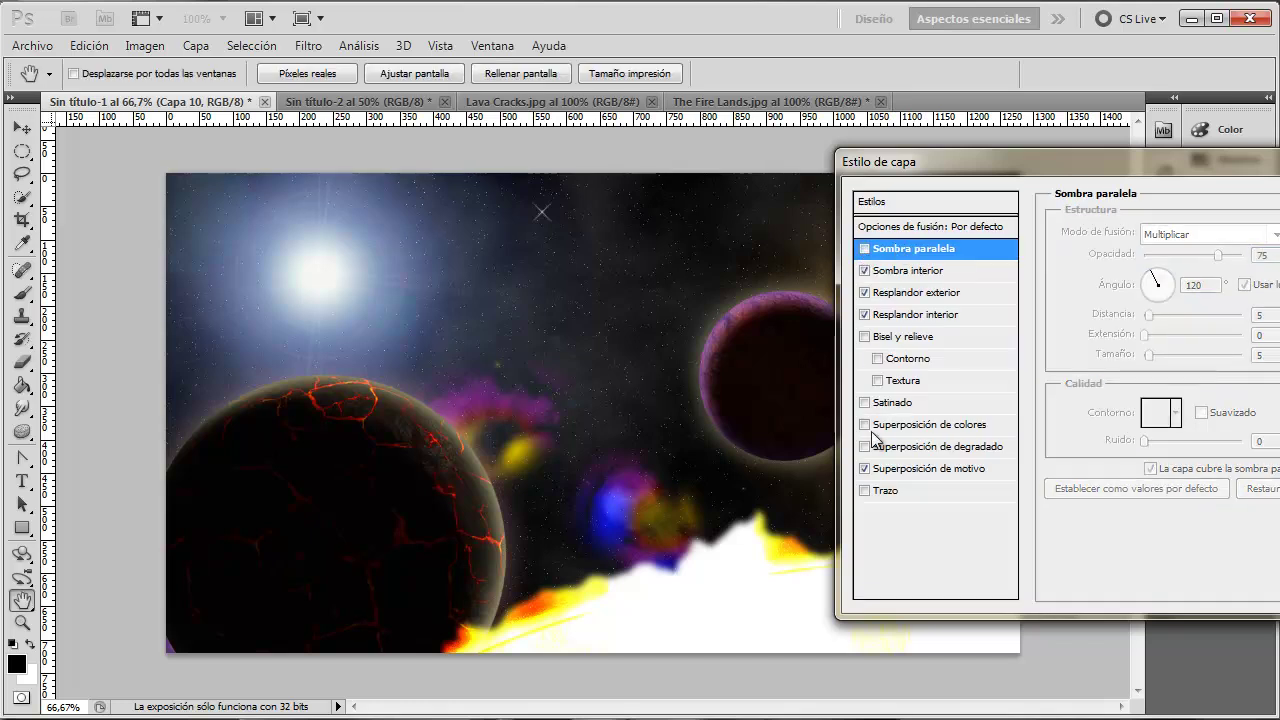
left_click(865, 491)
left_click(927, 446)
mouse_move(993, 163)
left_mouse_down()
mouse_move(1235, 140)
mouse_move(784, 148)
left_mouse_up()
left_click(1080, 181)
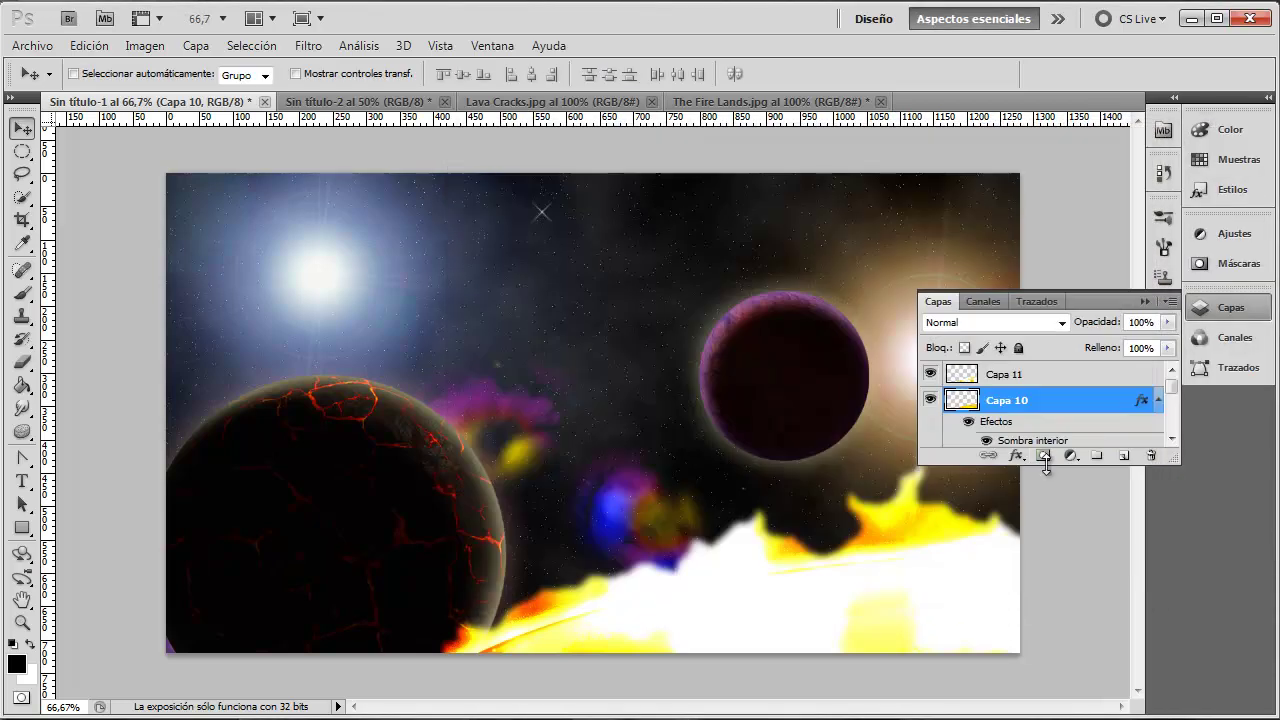
Step: Open Capa 11's layer style and enable Outer Glow
left_click(1040, 378)
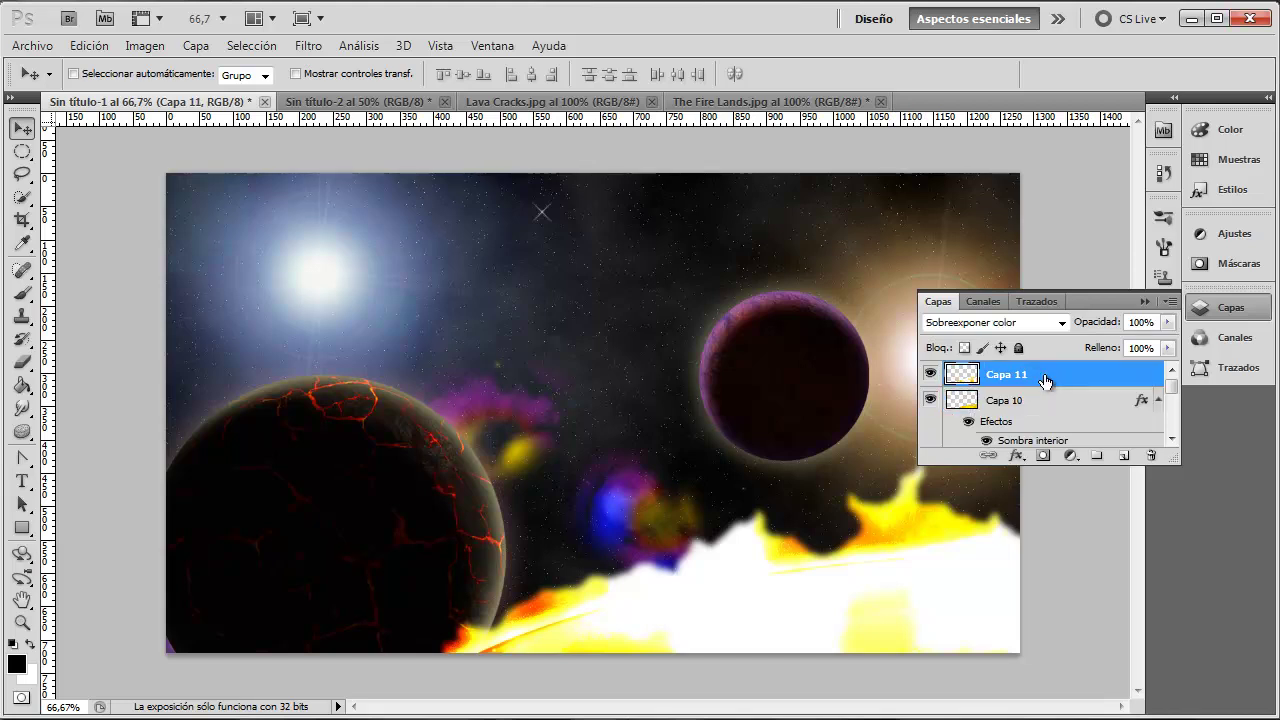
double_click(1046, 374)
left_click_drag(802, 138, 1217, 143)
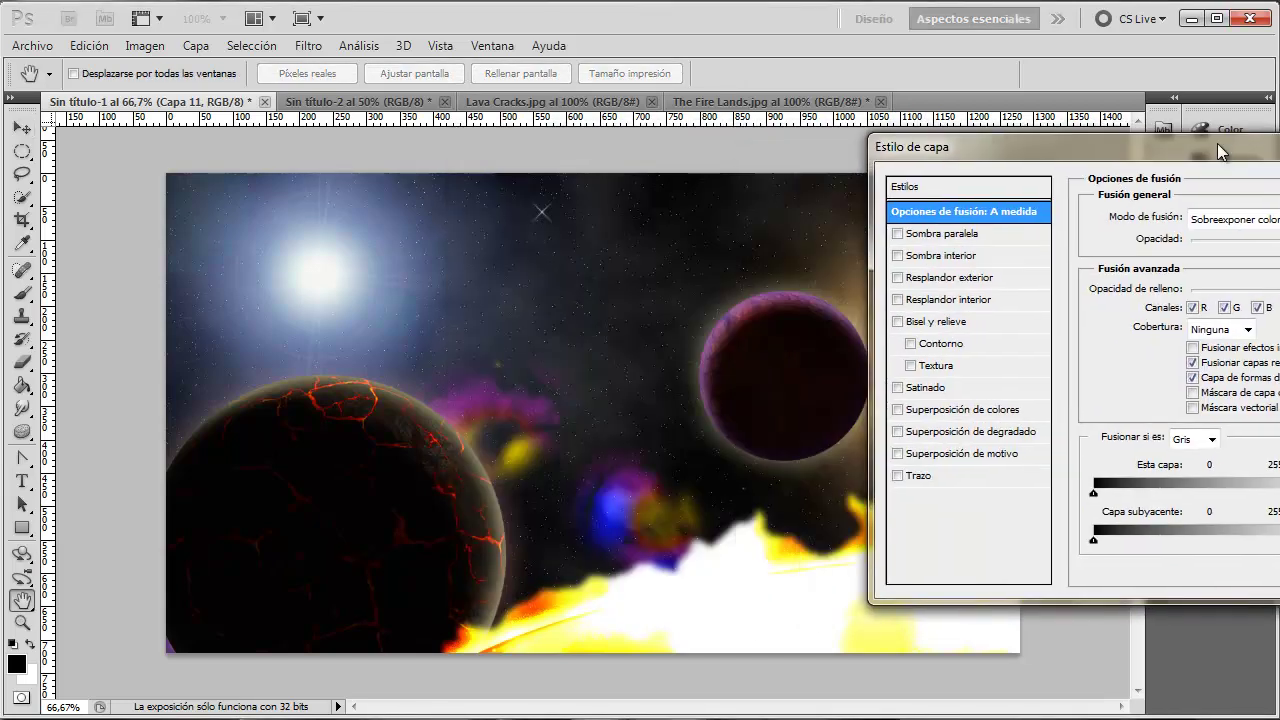
left_click_drag(1082, 156, 1191, 182)
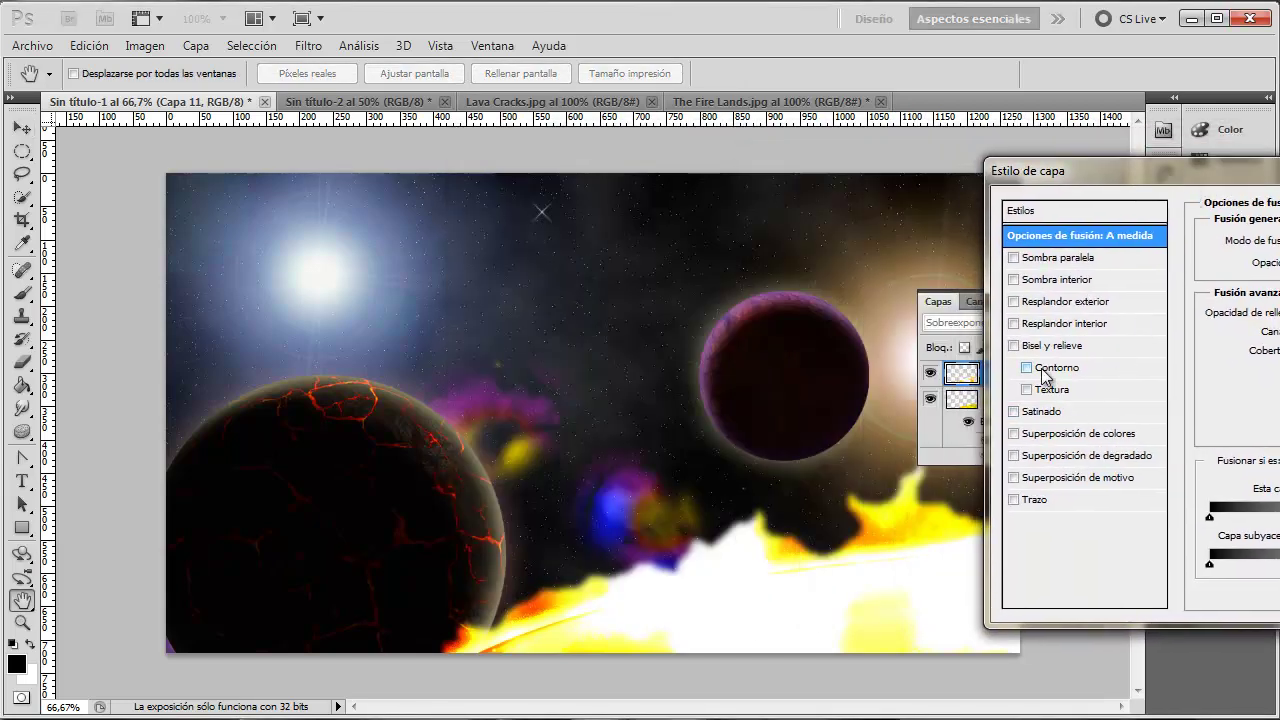
left_click(1045, 303)
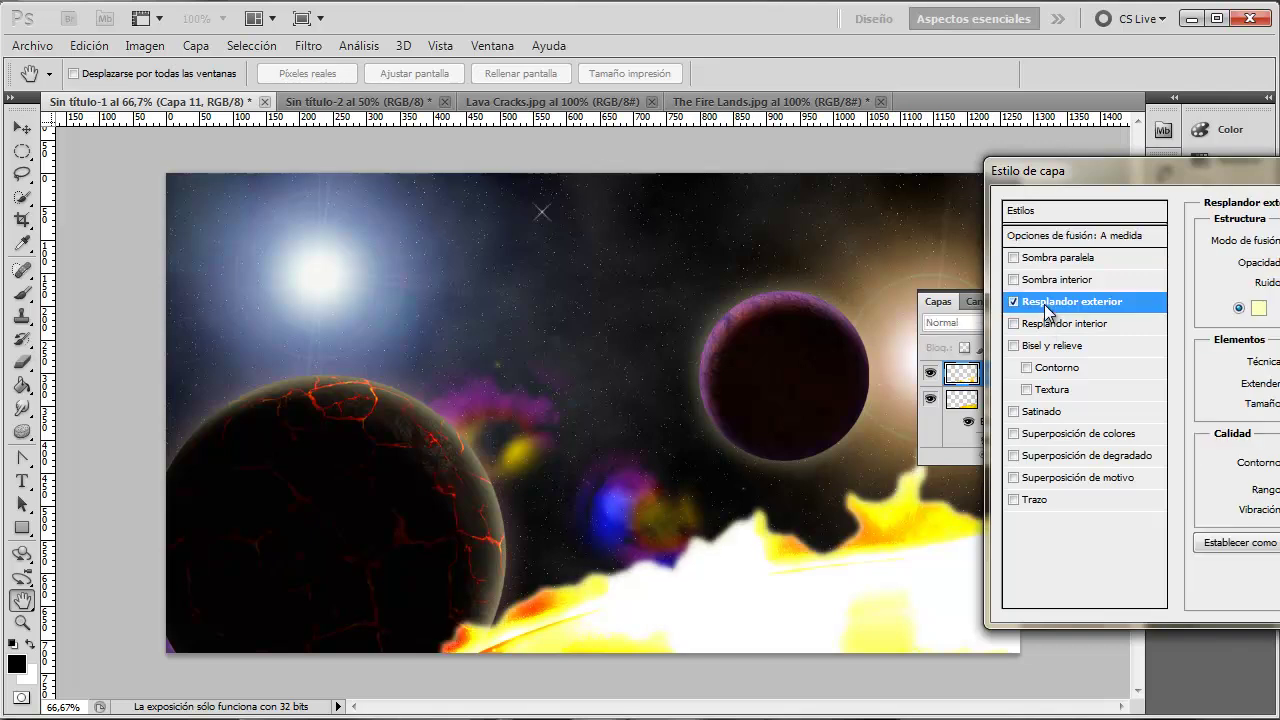
mouse_move(1140, 170)
left_mouse_down()
mouse_move(1083, 151)
mouse_move(1009, 151)
left_mouse_up()
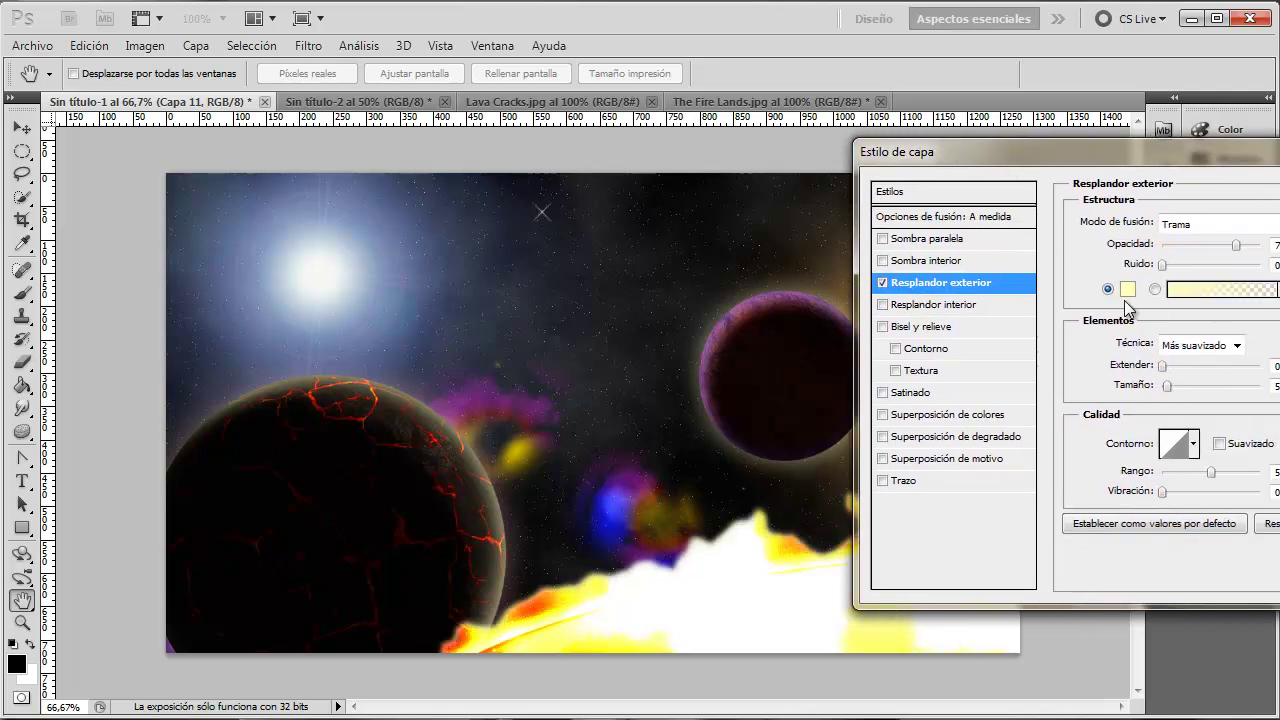
Step: Set the outer glow to 38 px size with 4% noise, apply it, and open Liquify
left_click_drag(1165, 386, 1179, 385)
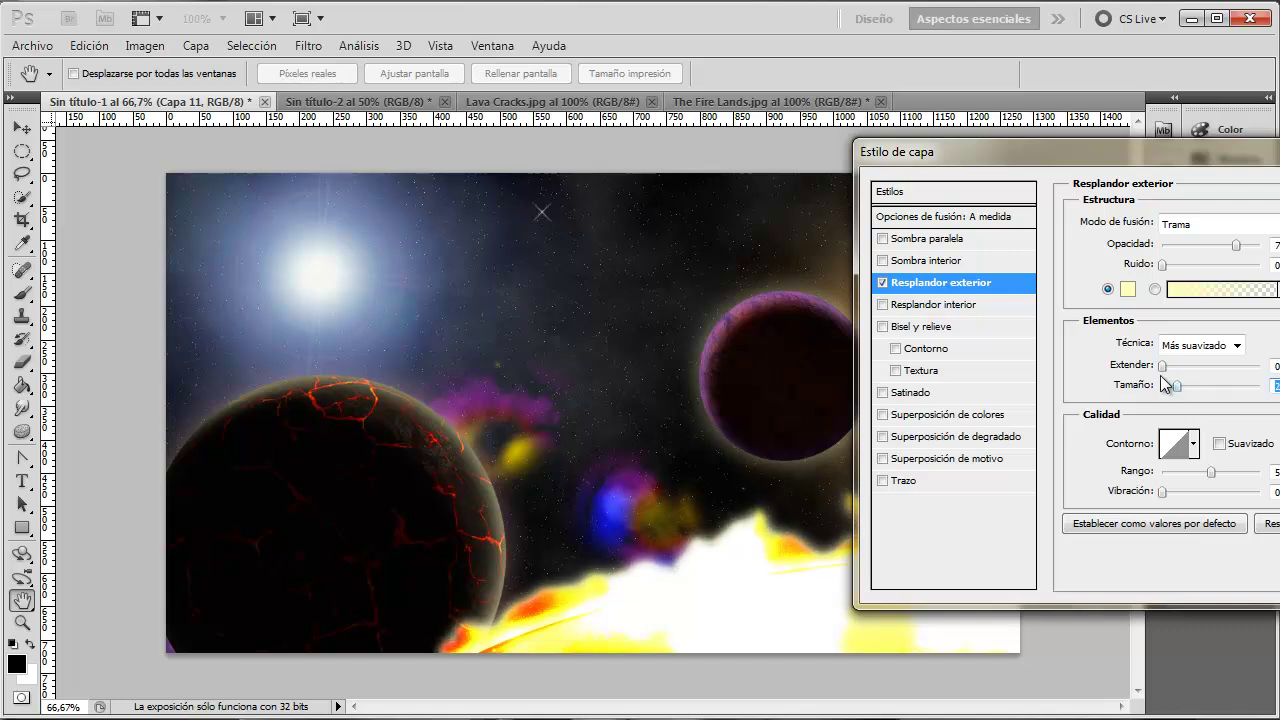
left_click_drag(1164, 364, 1182, 387)
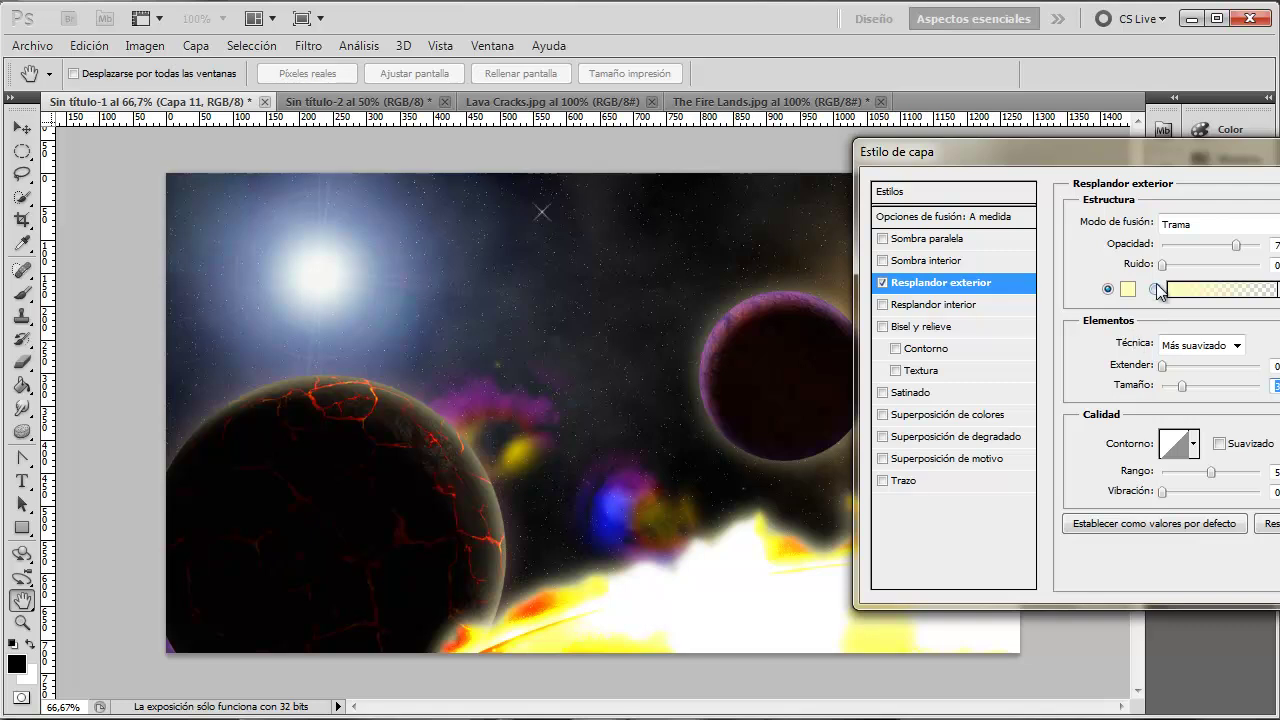
left_click_drag(1169, 268, 1176, 266)
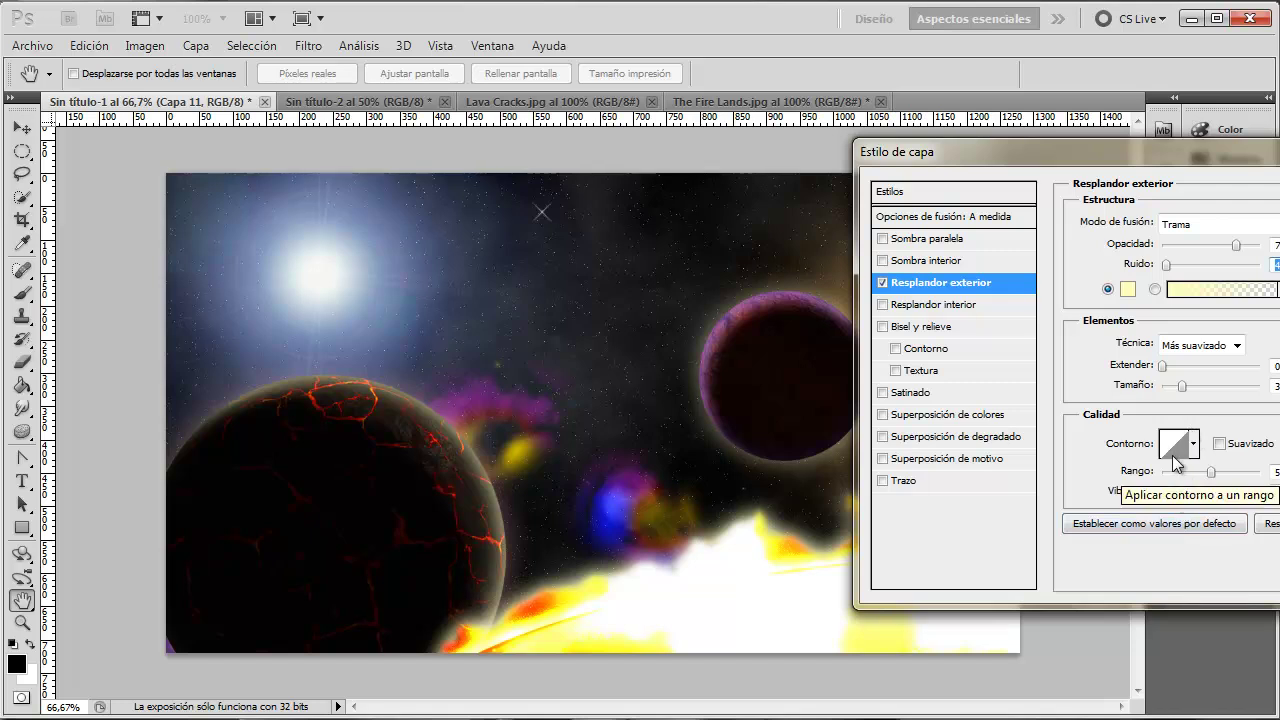
mouse_move(1089, 150)
left_mouse_down()
mouse_move(1219, 91)
mouse_move(575, 118)
left_mouse_up()
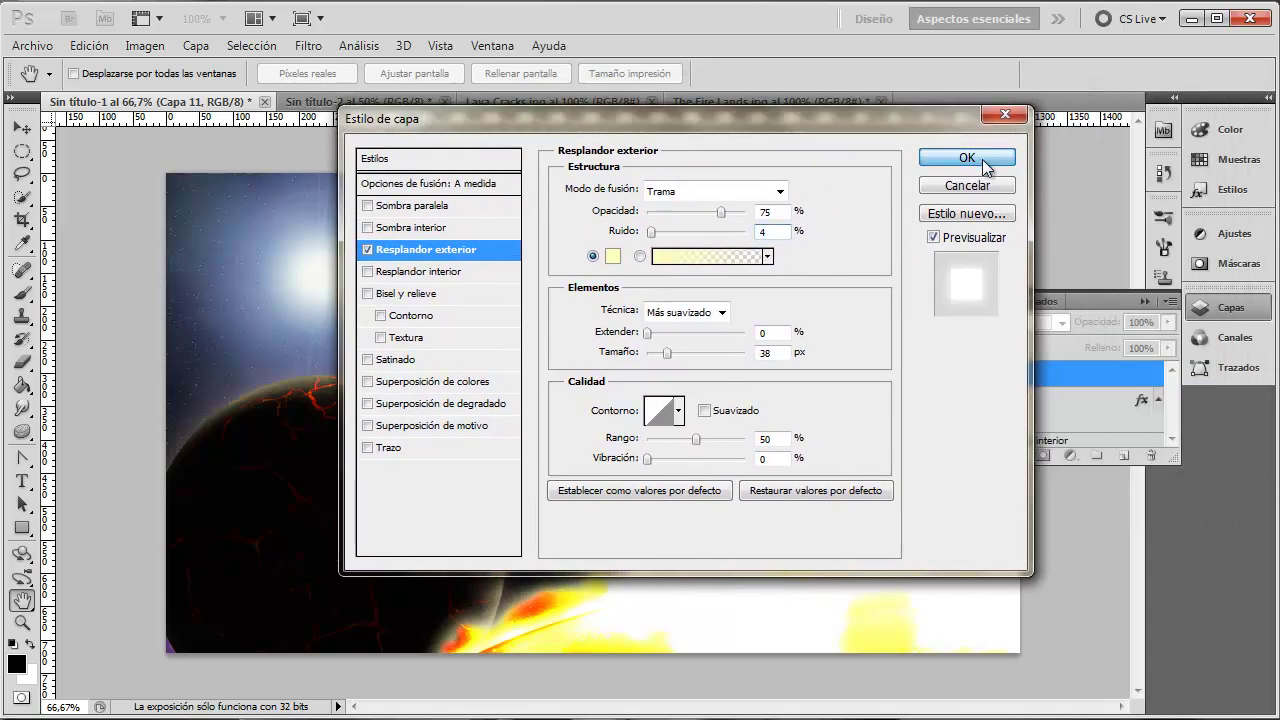
left_click(966, 158)
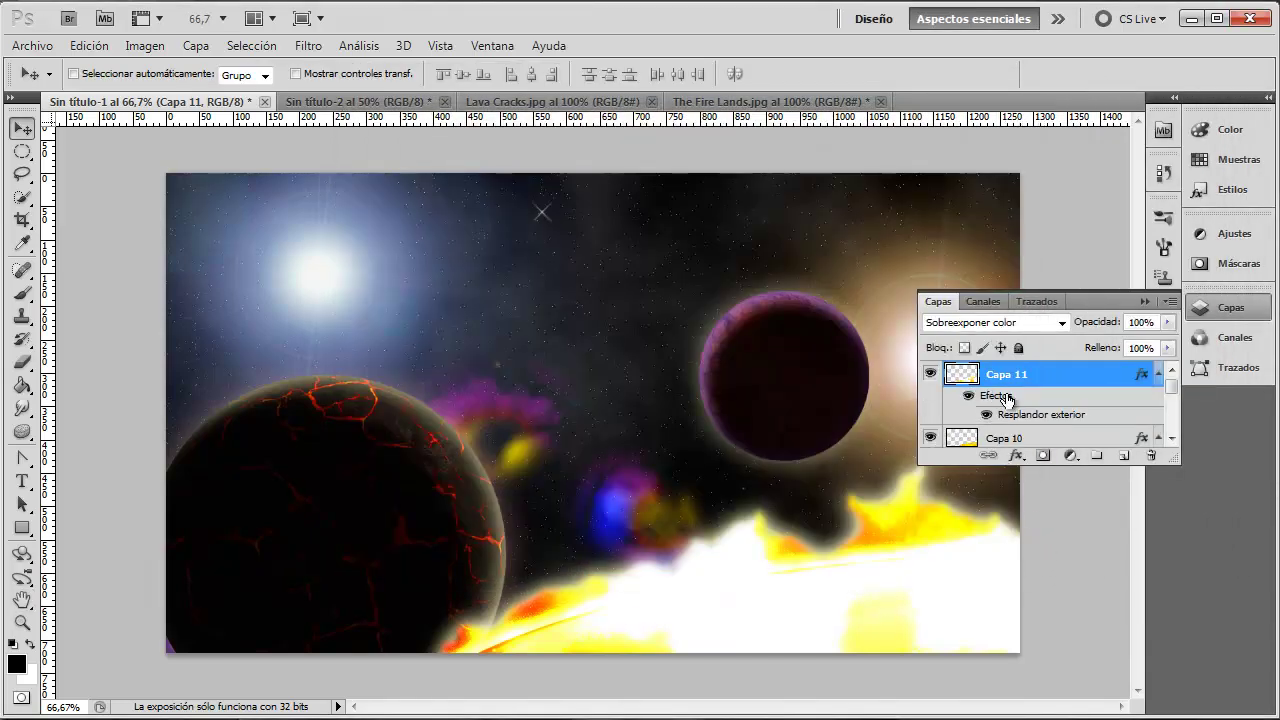
left_click(318, 47)
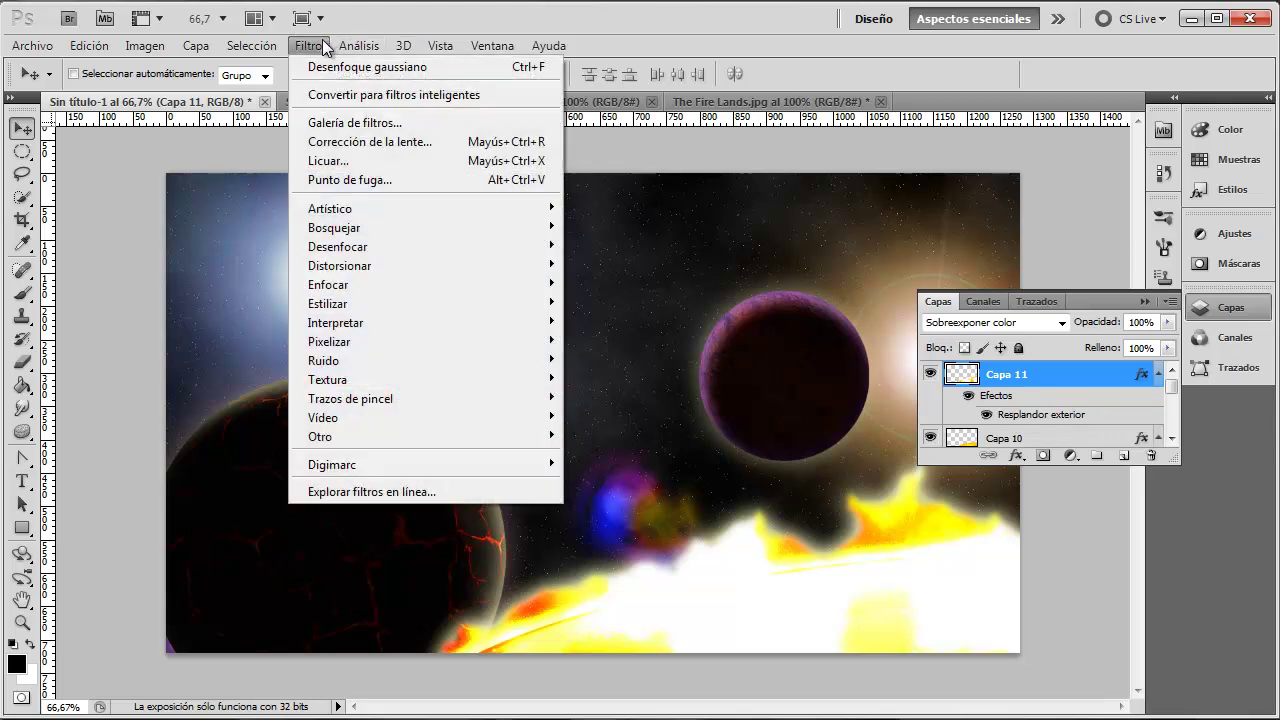
left_click(330, 161)
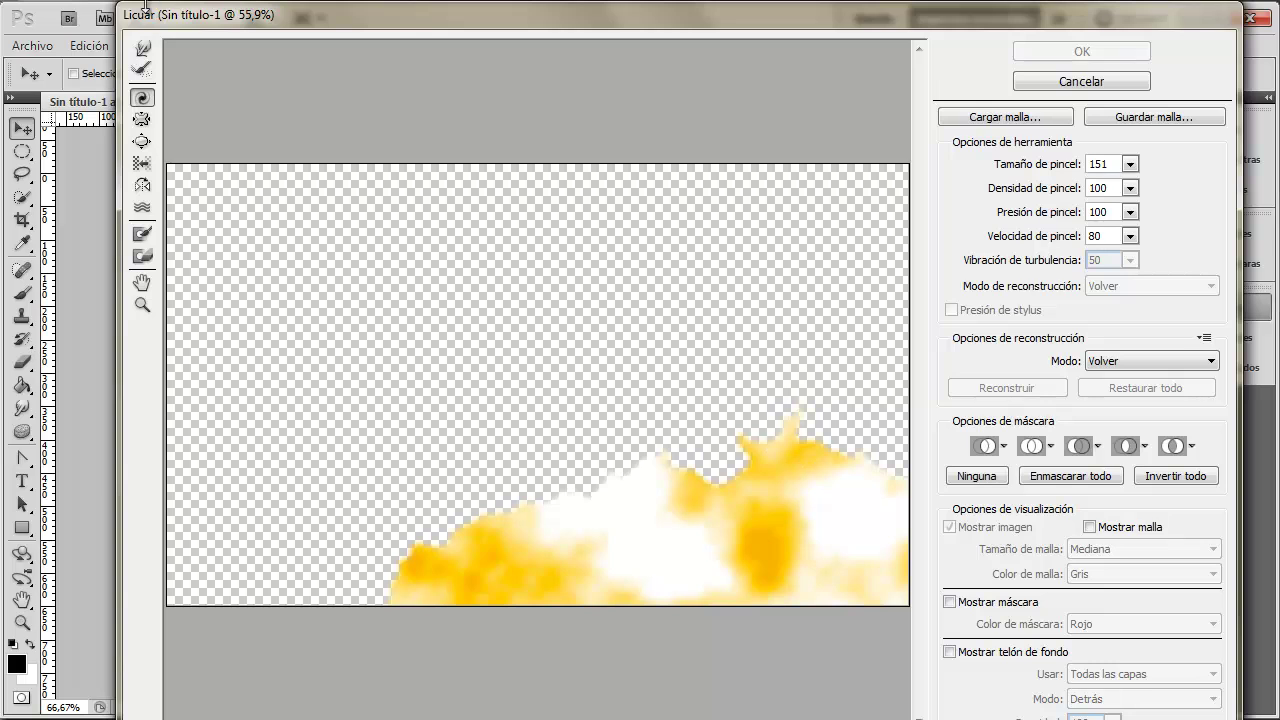
Step: Use Forward Warp to pull the flame edges up into curls and small spikes
left_click(141, 50)
left_click_drag(797, 421, 771, 309)
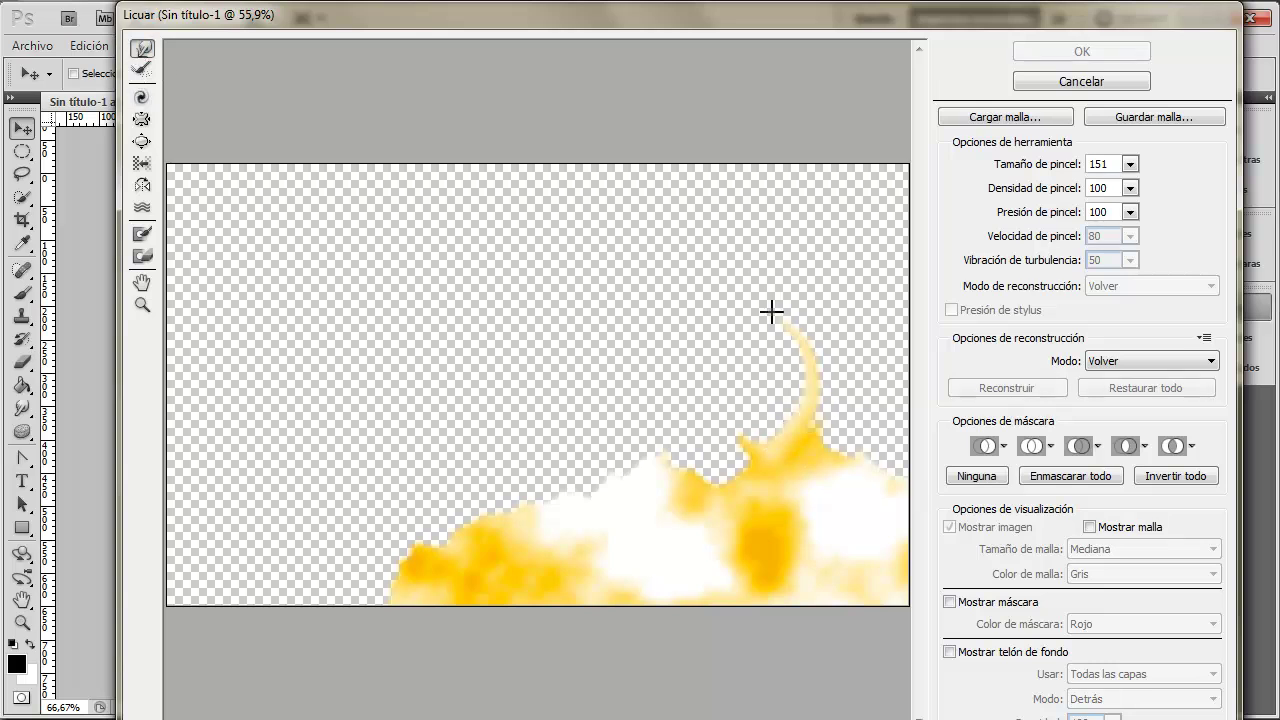
left_click_drag(654, 466, 617, 348)
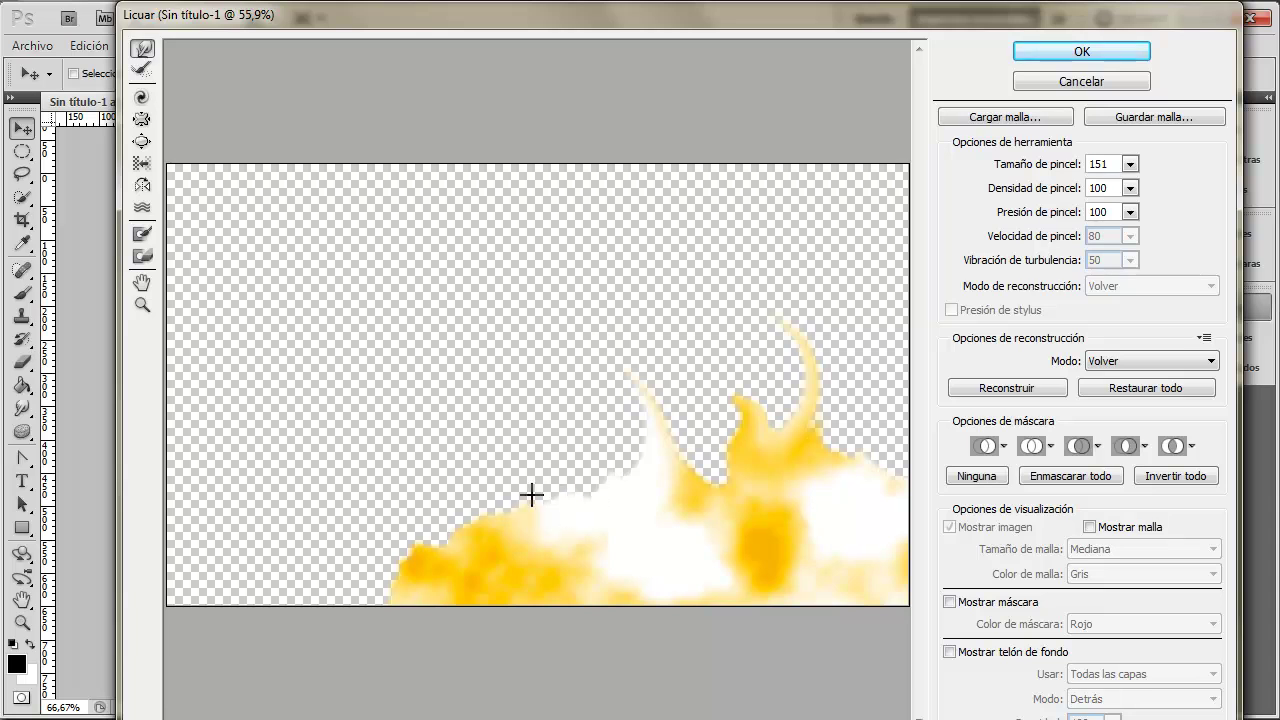
left_click_drag(411, 547, 400, 521)
left_click(1129, 165)
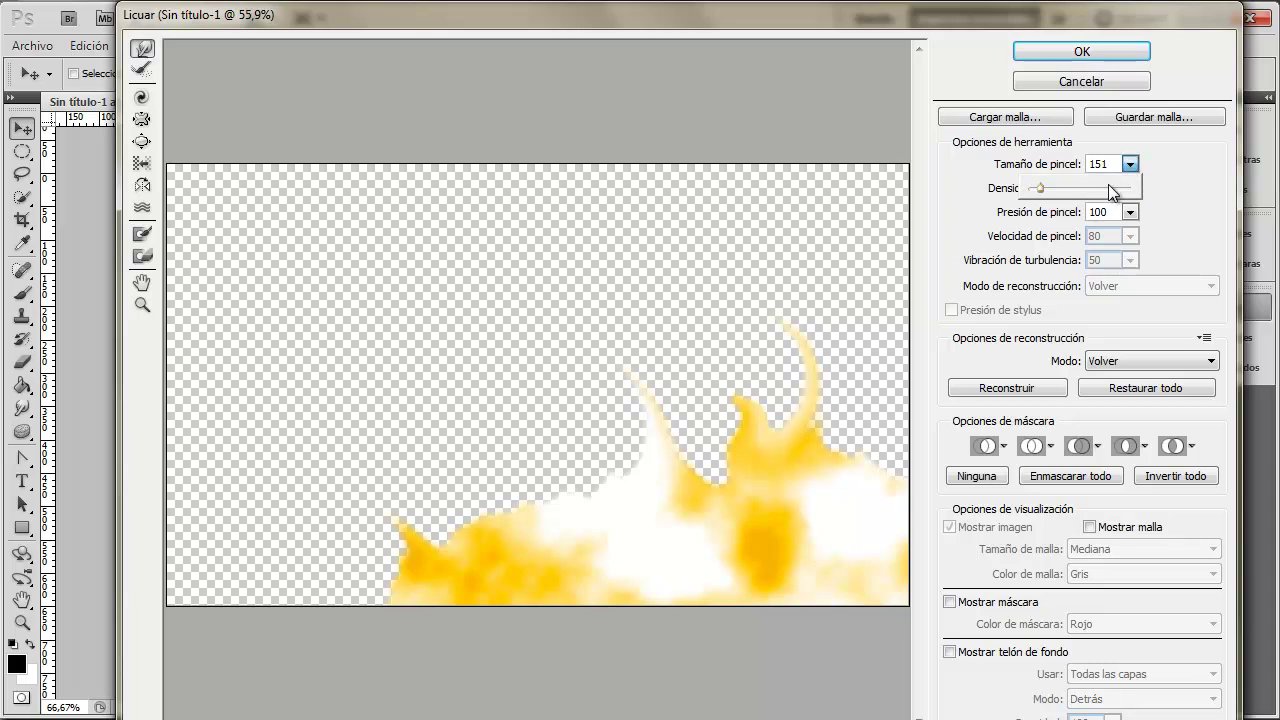
mouse_move(397, 590)
left_mouse_down()
mouse_move(333, 564)
mouse_move(312, 578)
left_mouse_up()
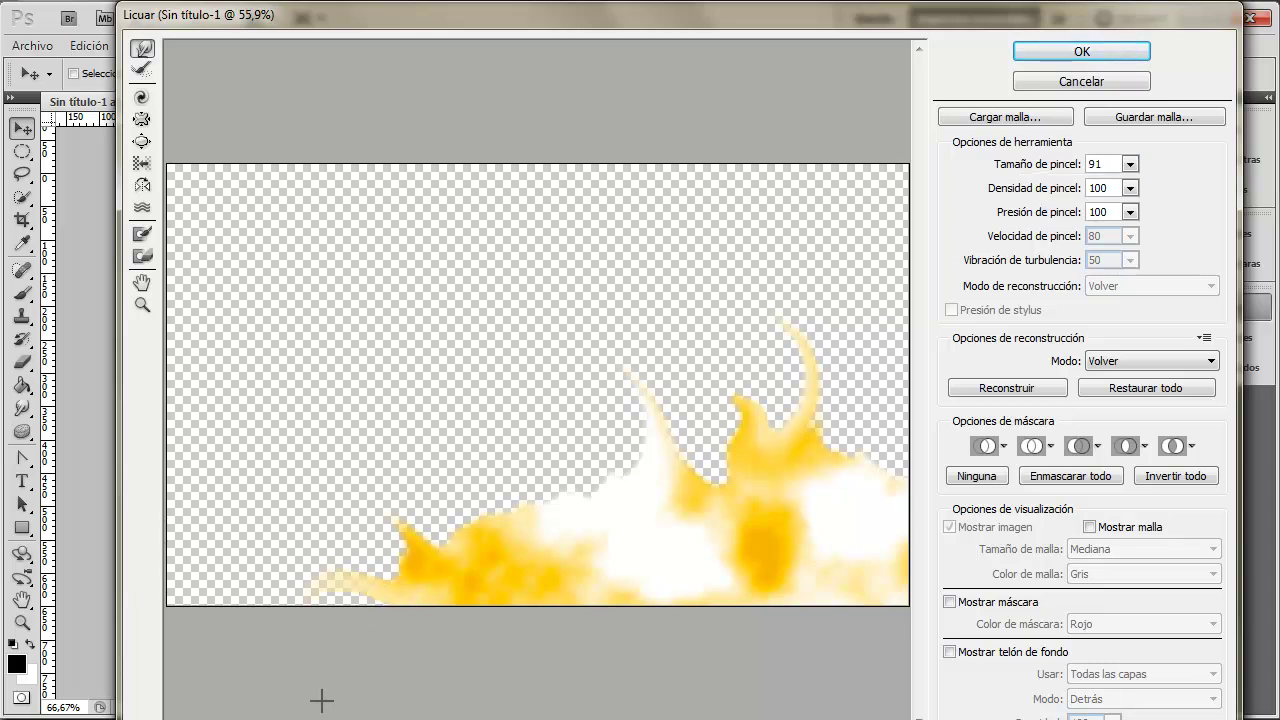
Step: Shrink the warp brush to 46 and raise taller, curling spikes along the flame edges
left_click(1129, 164)
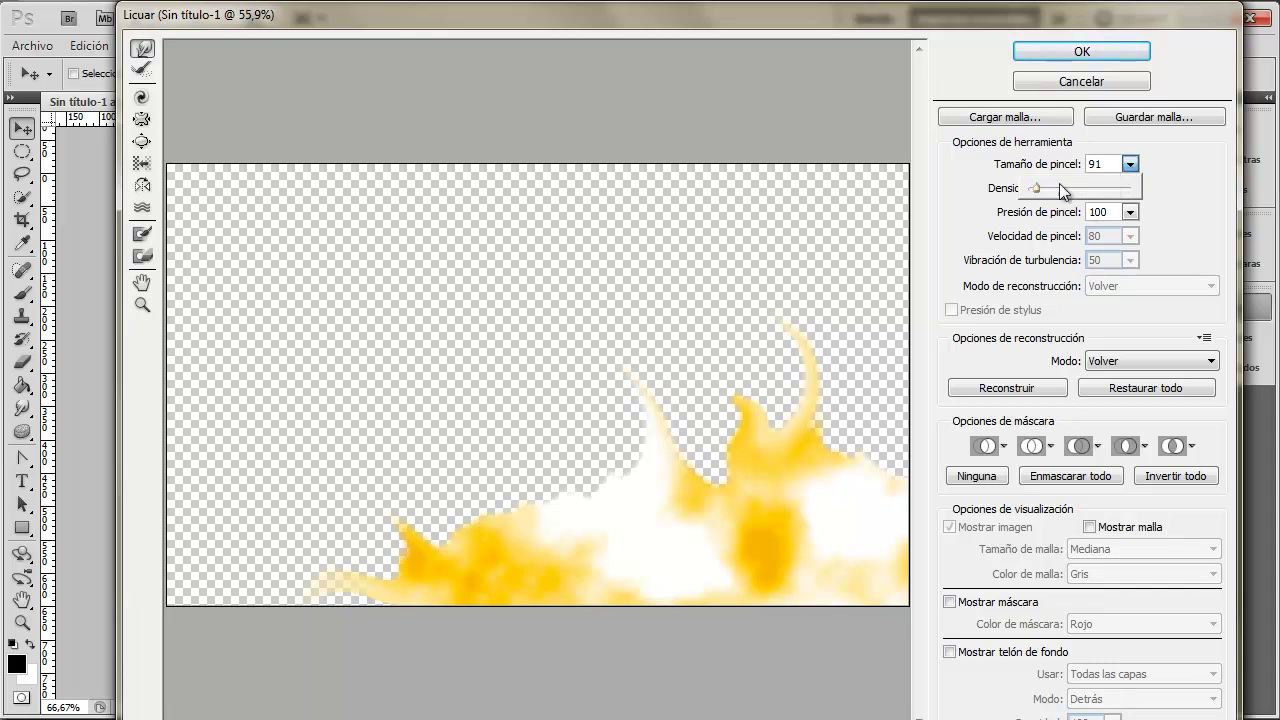
left_click_drag(1035, 193, 1032, 193)
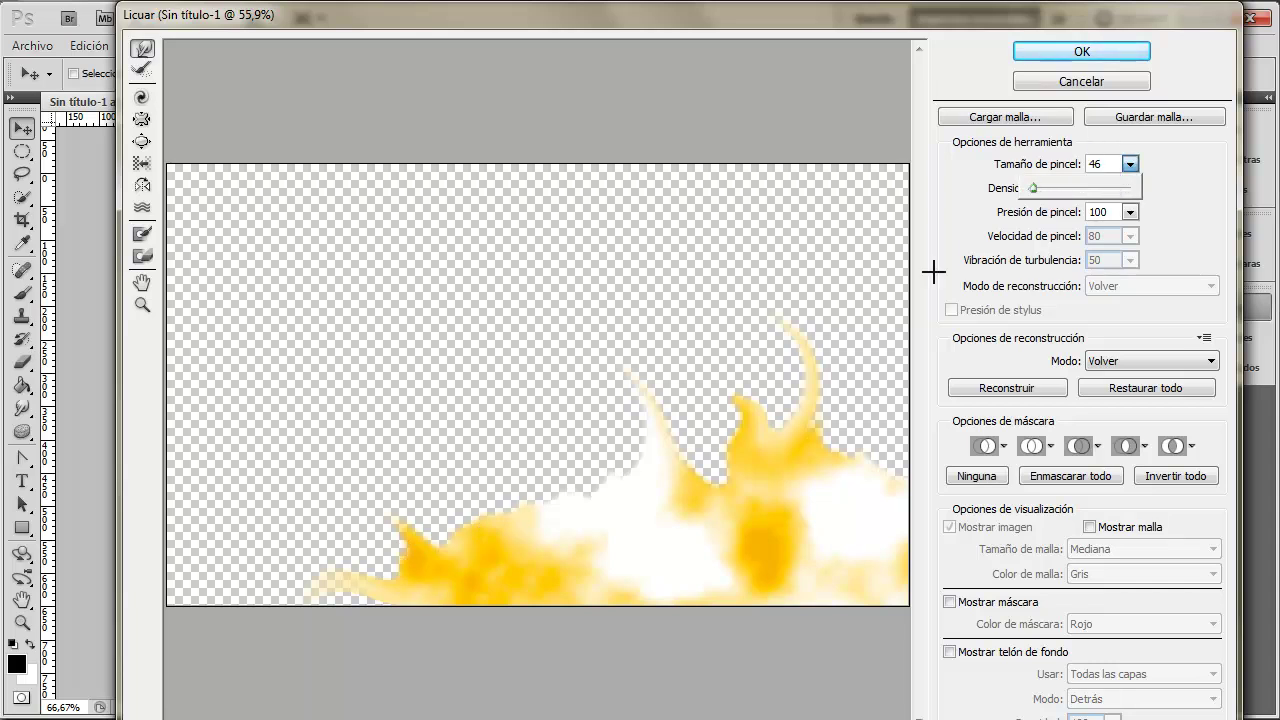
left_click(456, 525)
left_click_drag(480, 525, 566, 486)
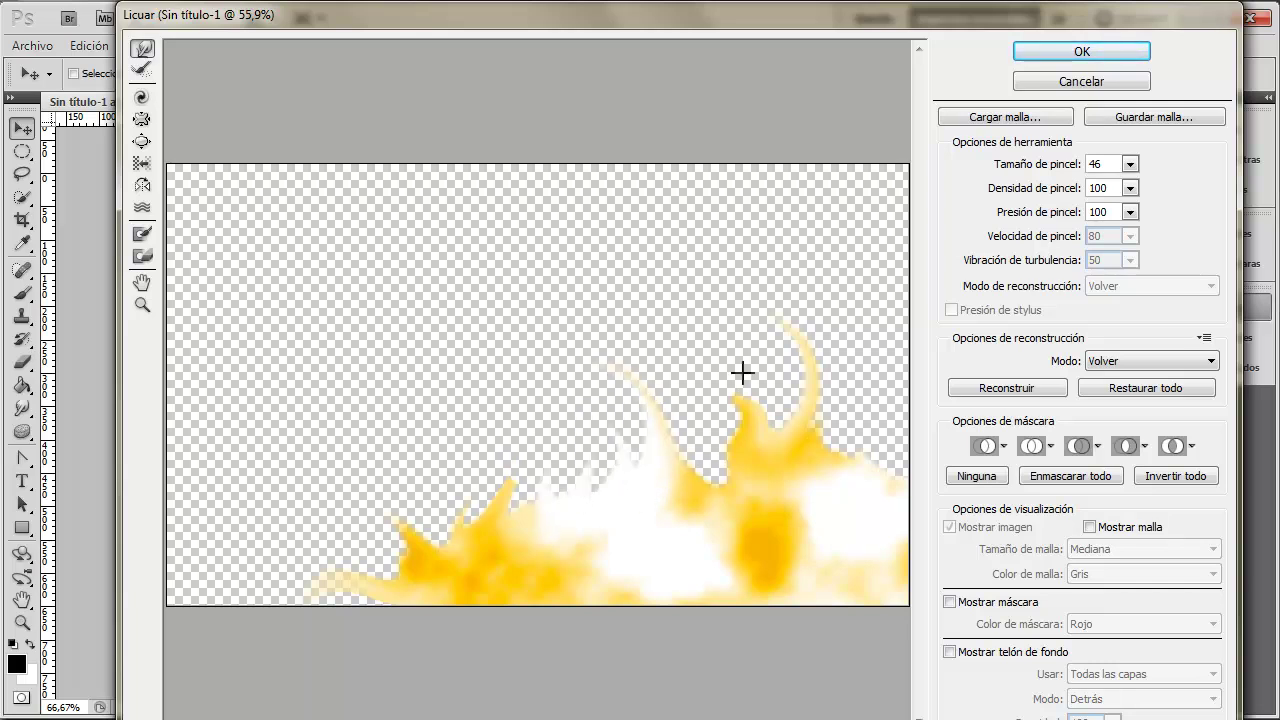
left_click_drag(757, 412, 798, 343)
left_click_drag(883, 451, 897, 392)
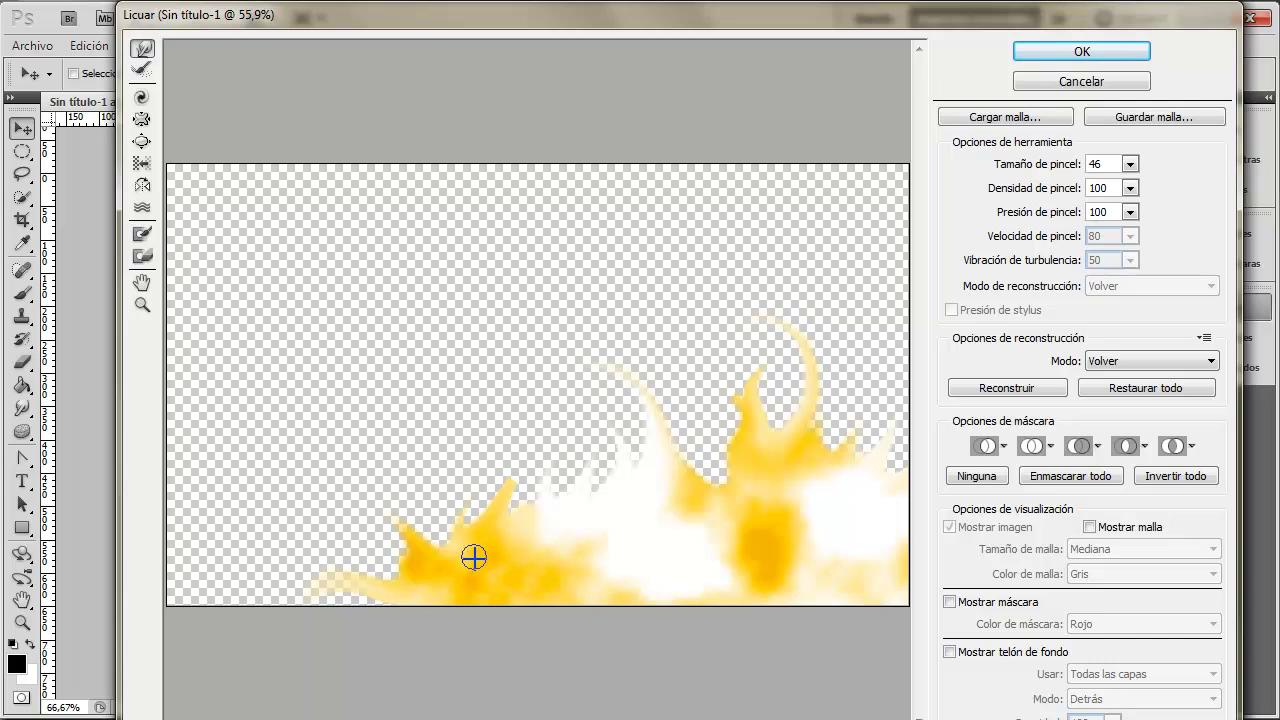
left_click_drag(449, 543, 409, 494)
left_click_drag(499, 481, 508, 440)
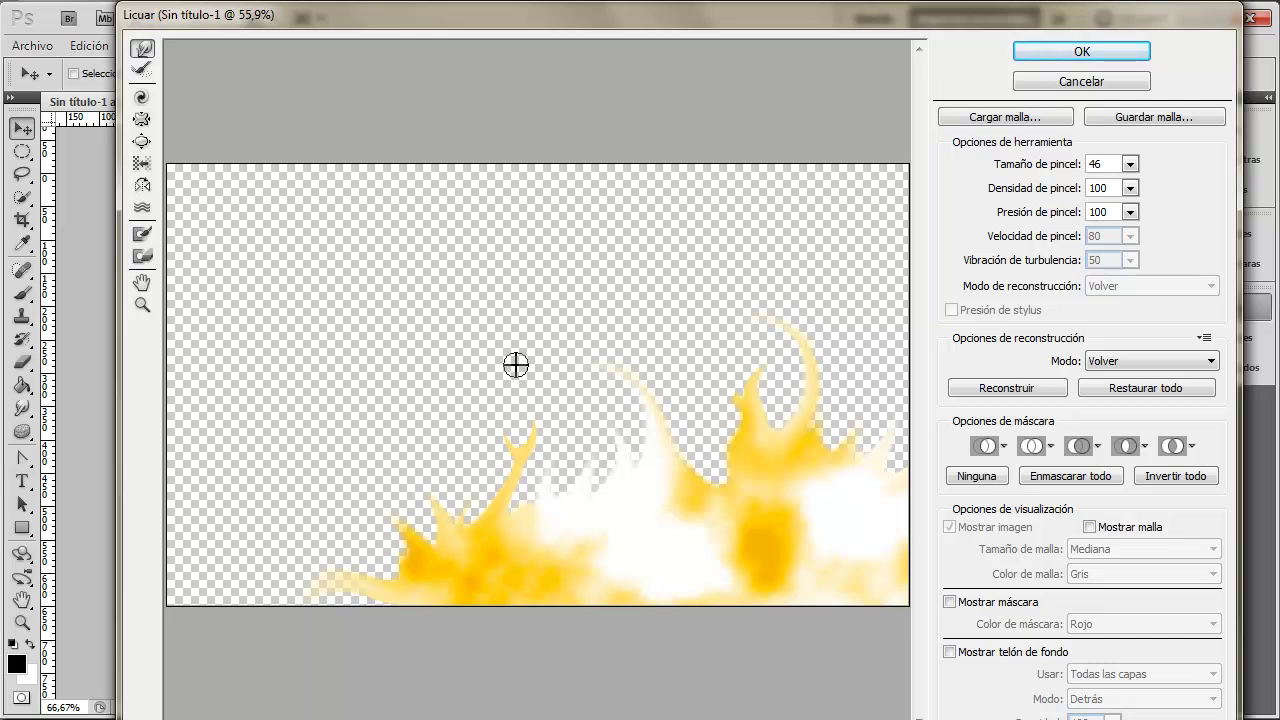
mouse_move(517, 463)
left_mouse_down()
mouse_move(449, 386)
mouse_move(482, 515)
left_mouse_up()
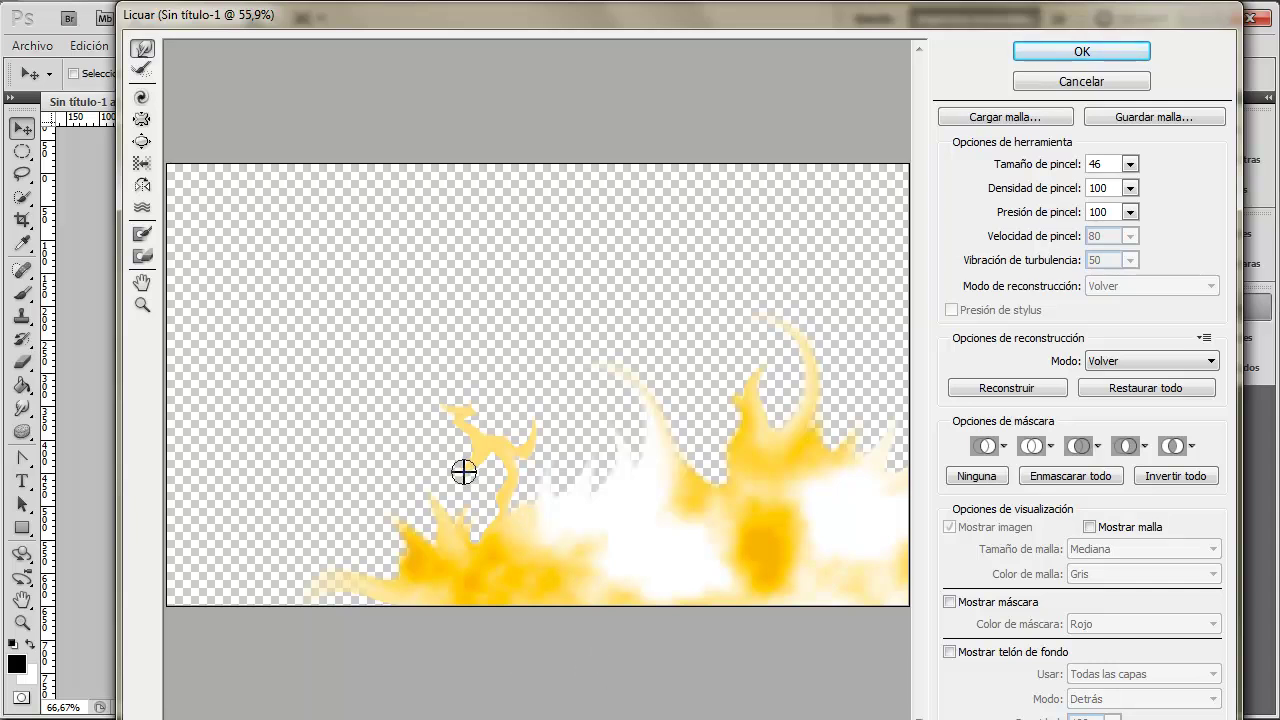
Step: In Liquify, keep Reconstruct Mode at Volver and return from Freeze Mask to Forward Warp
left_click(1072, 475)
left_click(1124, 362)
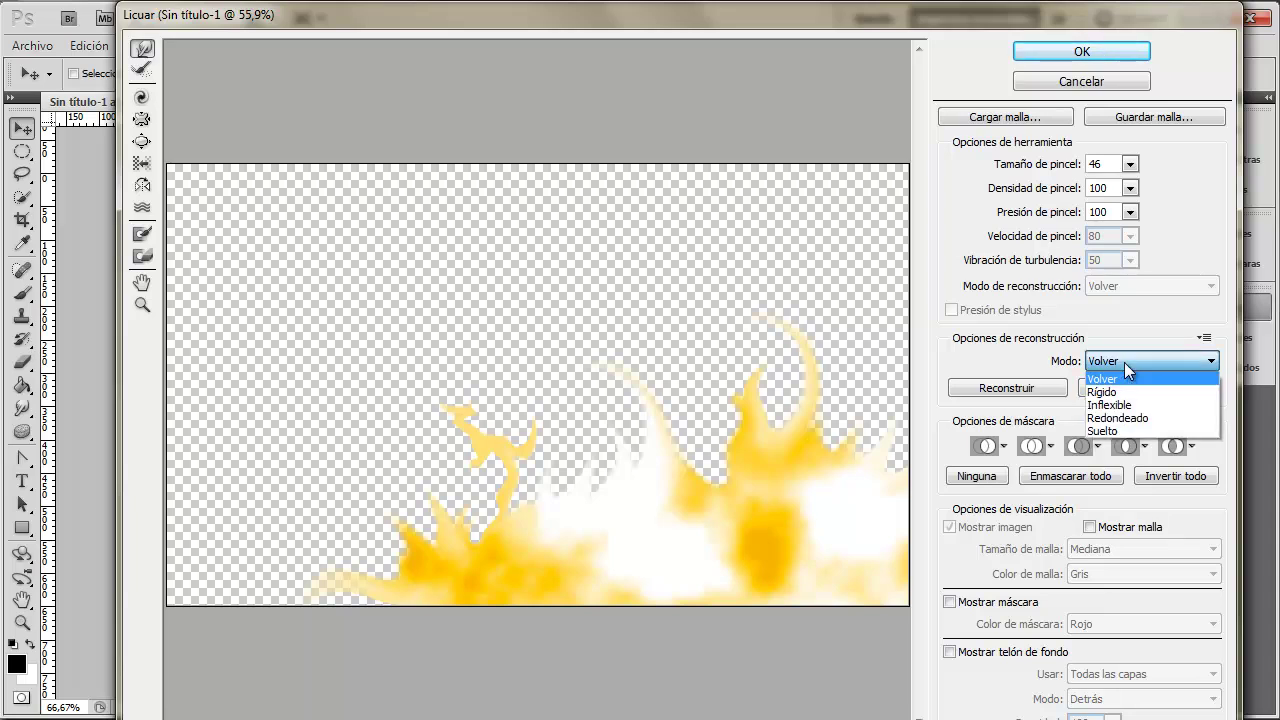
left_click(1124, 376)
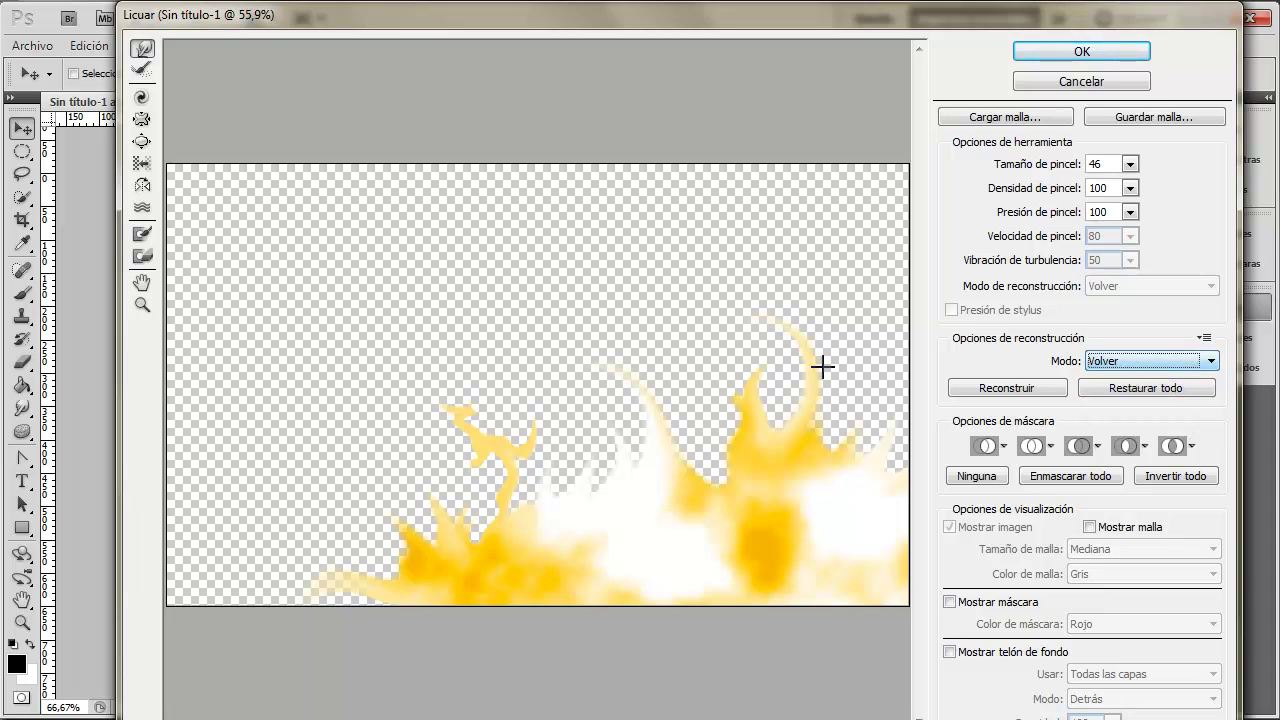
left_click(143, 238)
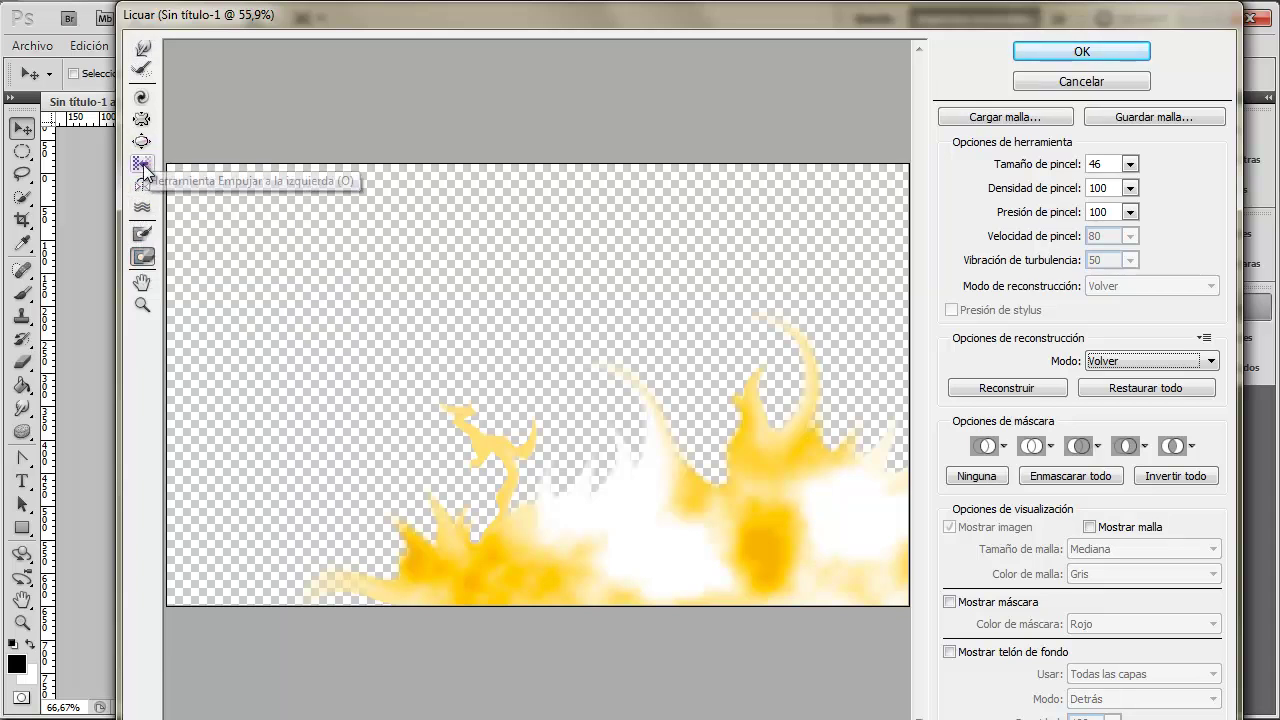
left_click(141, 47)
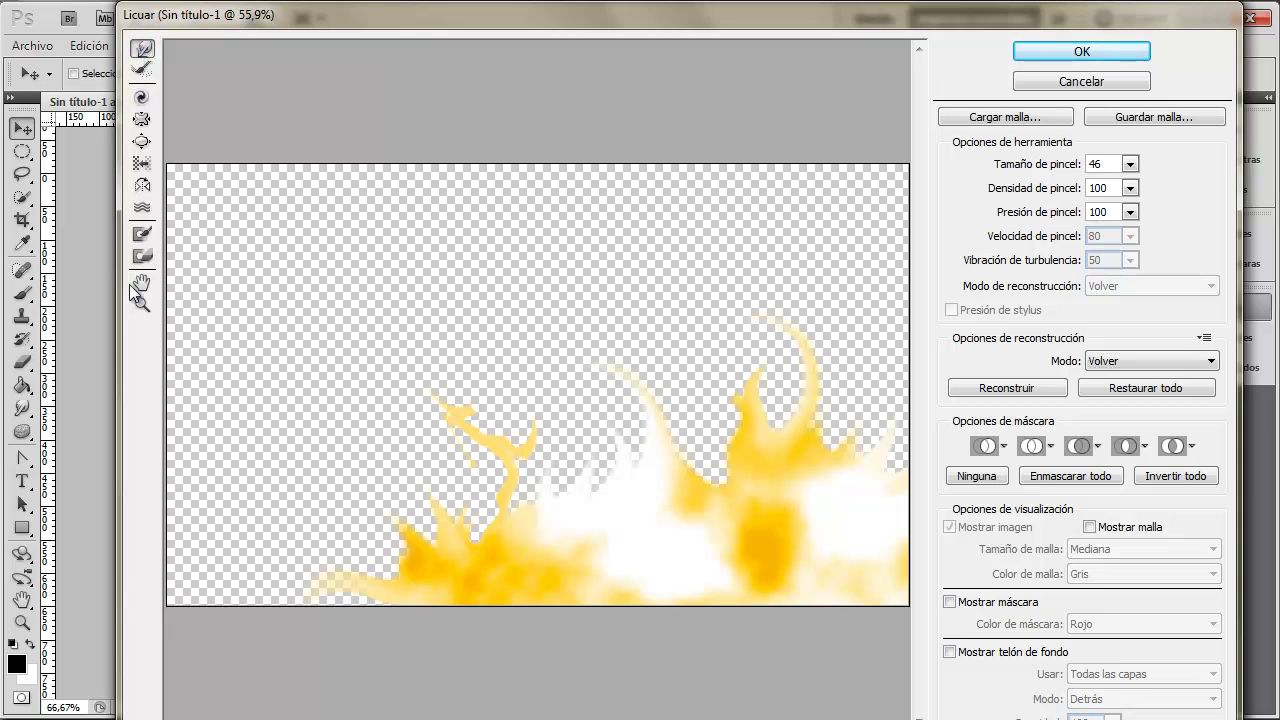
Step: Warp six more flame spikes and curls, mostly on the left, and apply Liquify
mouse_move(500, 443)
left_mouse_down()
mouse_move(515, 450)
mouse_move(472, 307)
left_mouse_up()
mouse_move(518, 463)
left_mouse_down()
mouse_move(477, 431)
mouse_move(503, 483)
mouse_move(529, 388)
mouse_move(477, 372)
mouse_move(443, 443)
mouse_move(420, 430)
mouse_move(456, 362)
left_mouse_up()
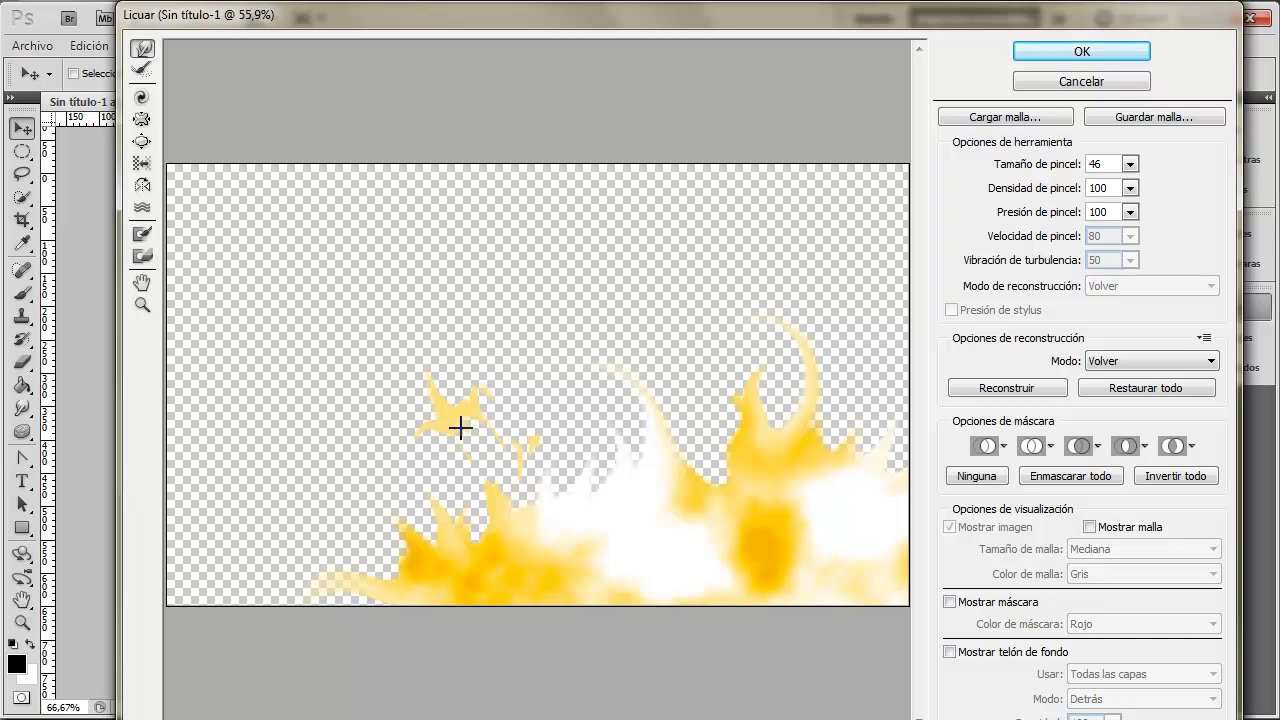
left_click_drag(645, 403, 676, 348)
left_click_drag(843, 437, 867, 375)
mouse_move(414, 531)
left_mouse_down()
mouse_move(348, 506)
mouse_move(394, 506)
mouse_move(329, 513)
mouse_move(383, 440)
left_mouse_up()
left_click_drag(369, 526, 248, 514)
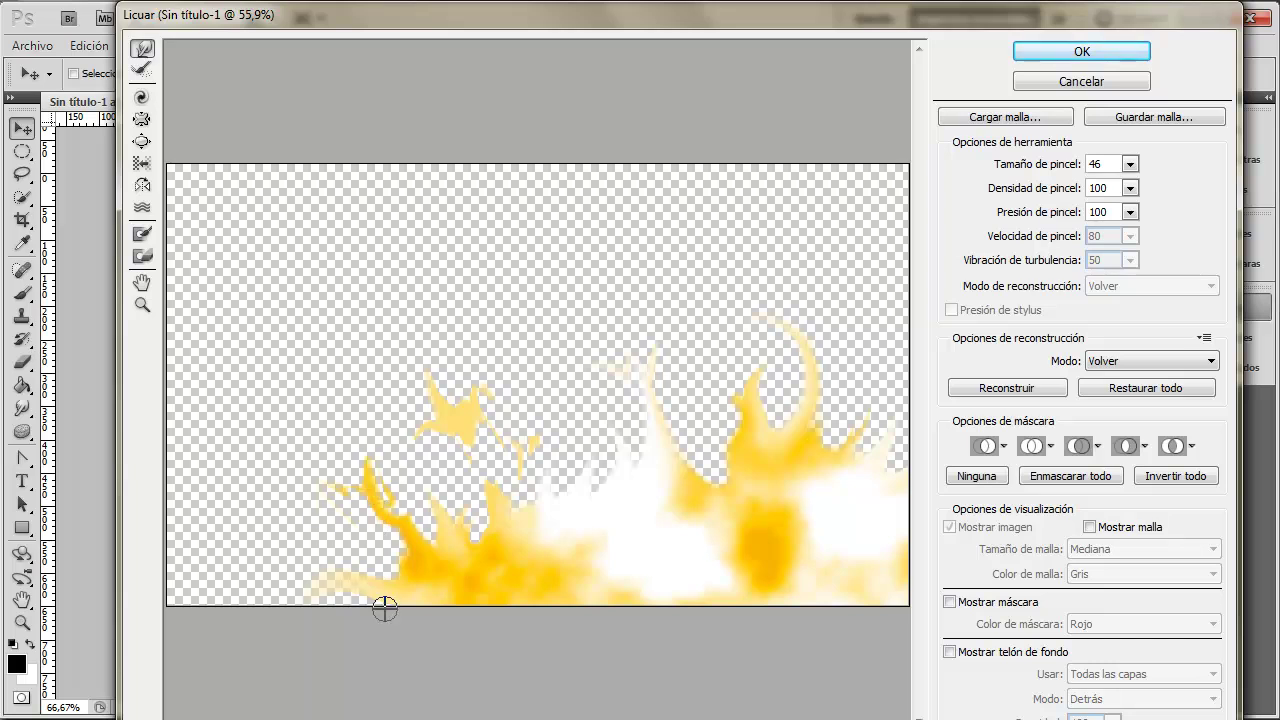
left_click(1062, 58)
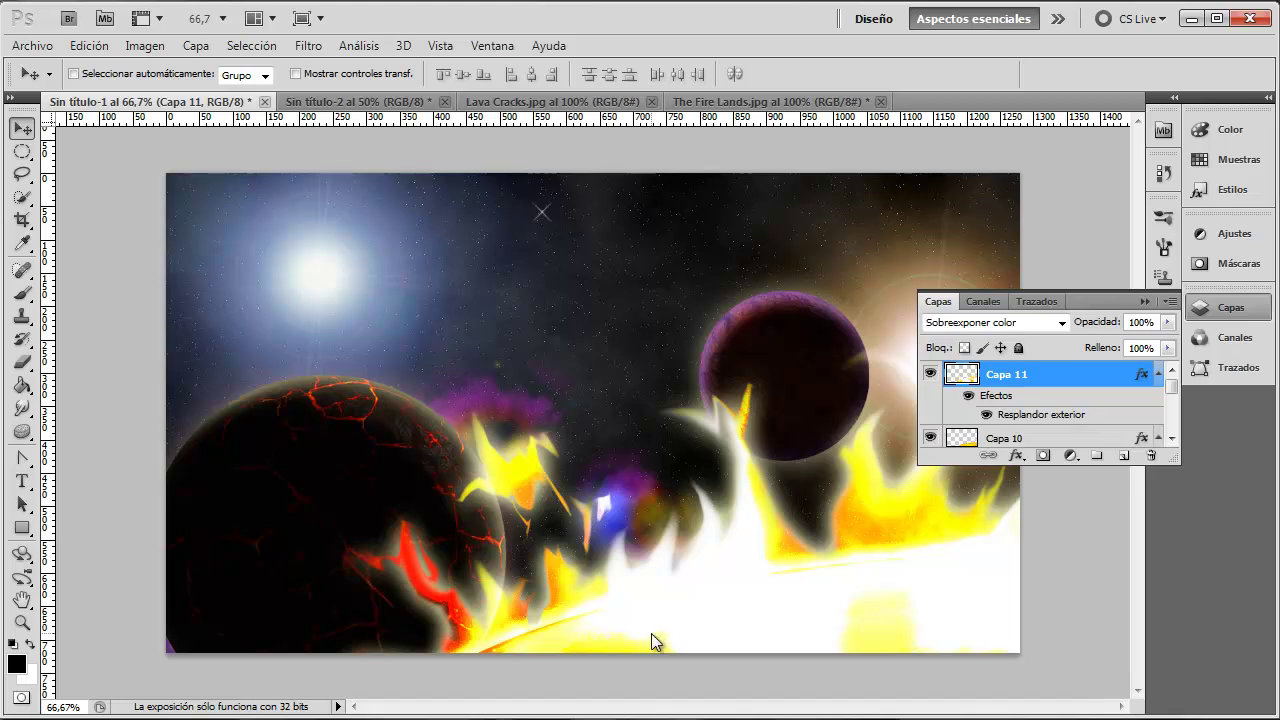
Step: Blur Capa 11's flames with a Desenfoque gaussiano of about 6.5 px radius
left_click(1143, 301)
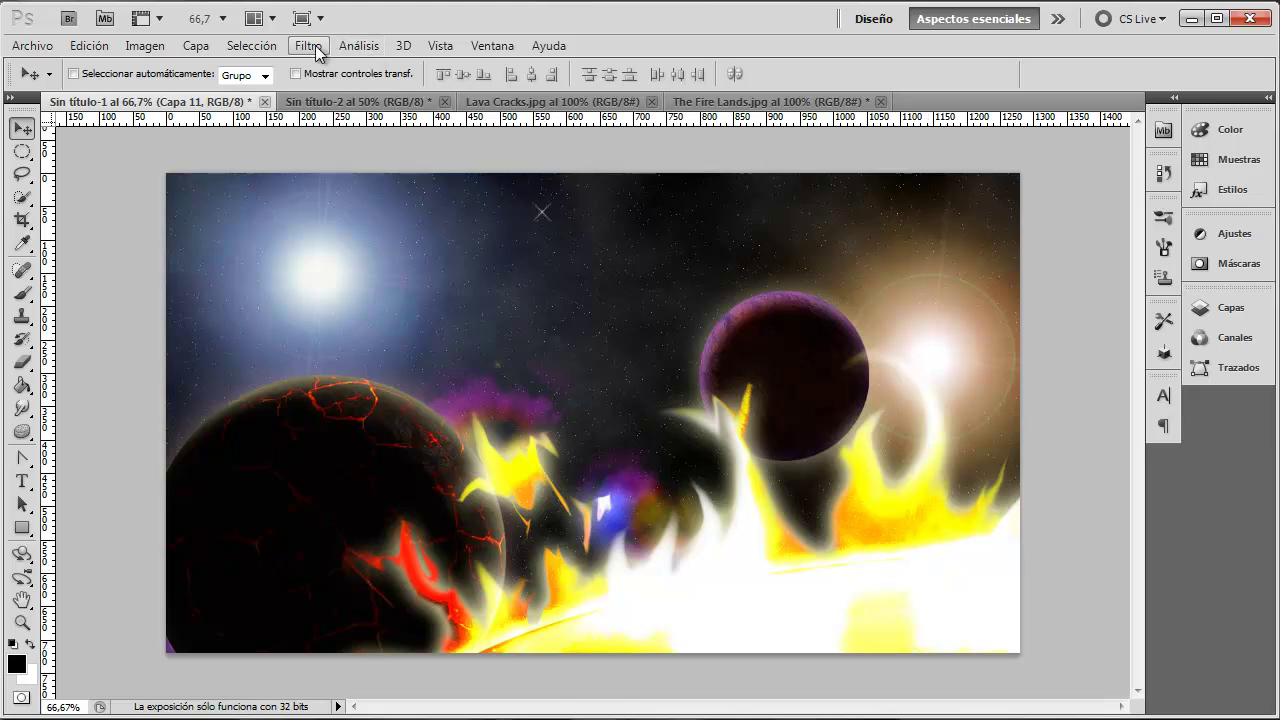
left_click(308, 47)
left_click(682, 378)
mouse_move(1013, 596)
left_mouse_down()
mouse_move(1066, 600)
mouse_move(1027, 597)
left_mouse_up()
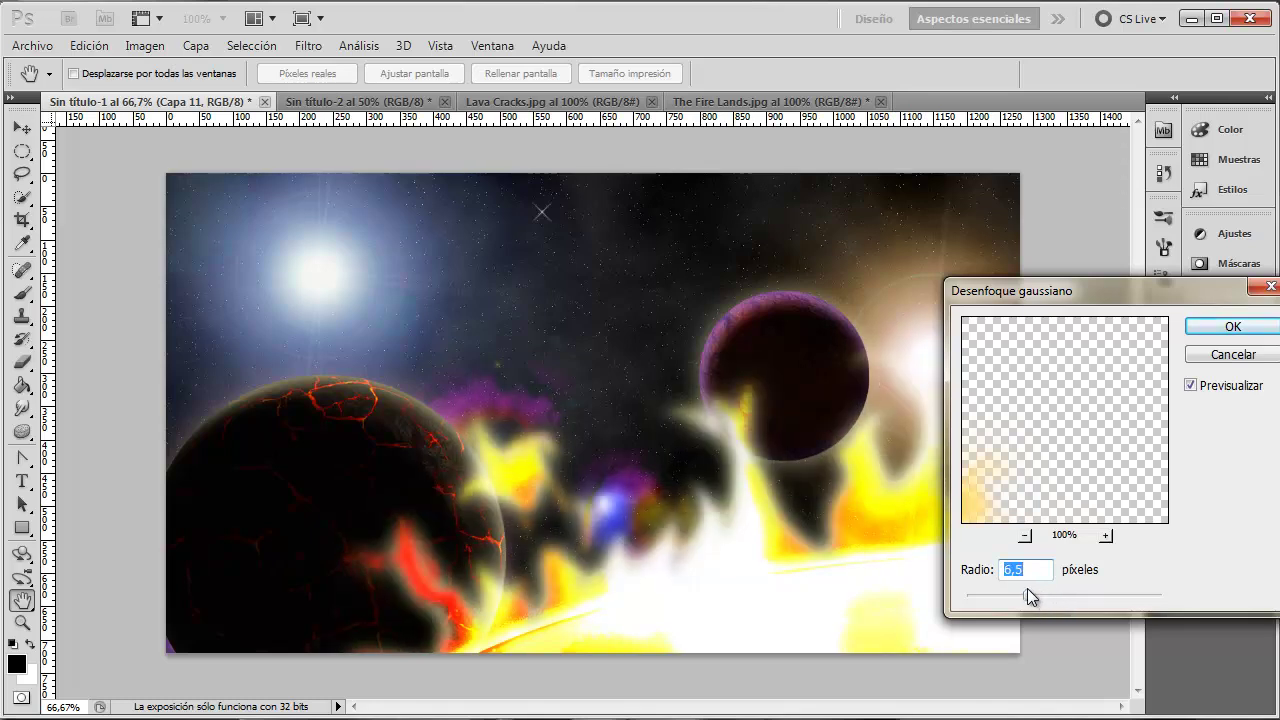
left_click(1226, 328)
key("v")
left_click(1238, 308)
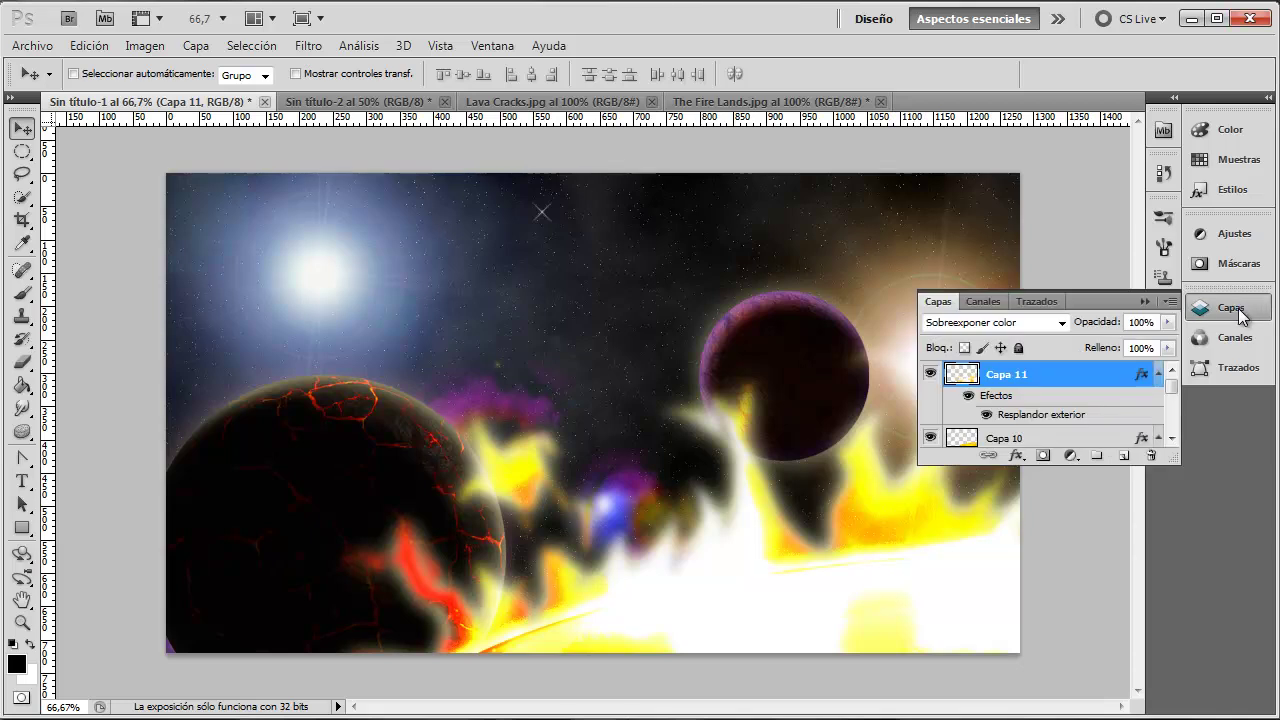
Step: Add a Pattern Overlay to Capa 11's layer style and load the Motivos 2 pattern set
double_click(1053, 378)
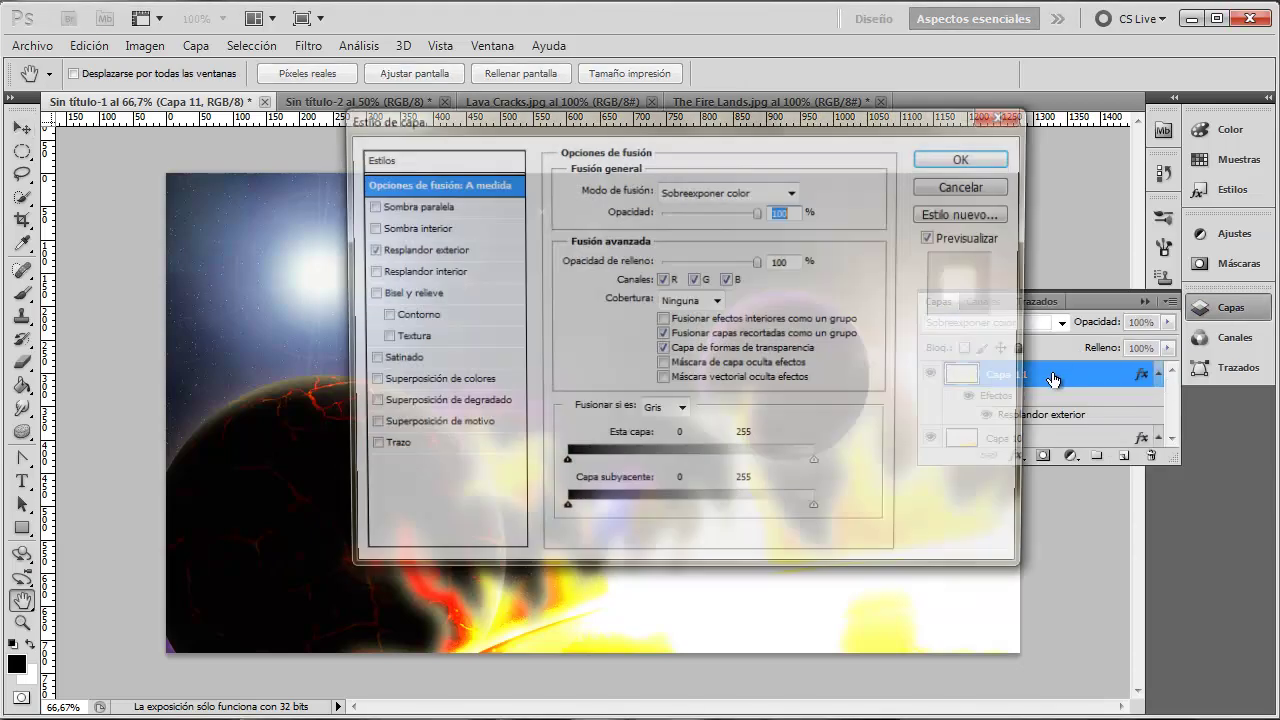
left_click_drag(608, 116, 1098, 206)
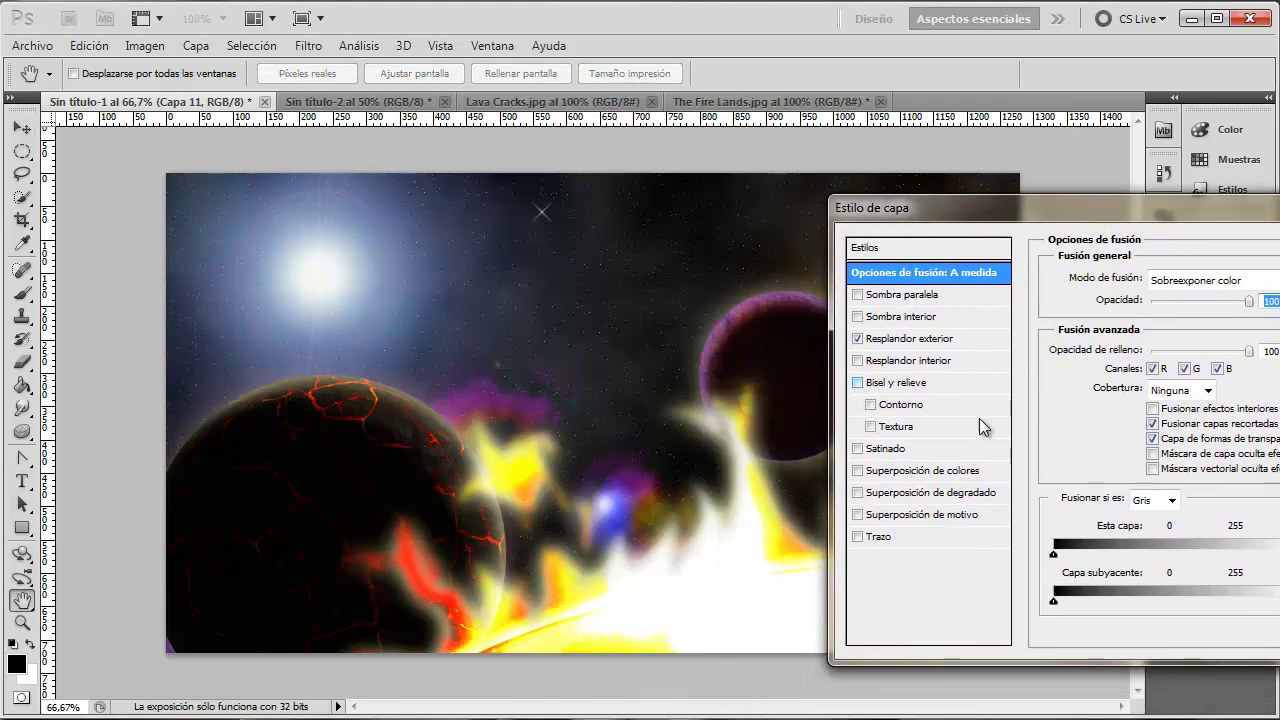
left_click(903, 517)
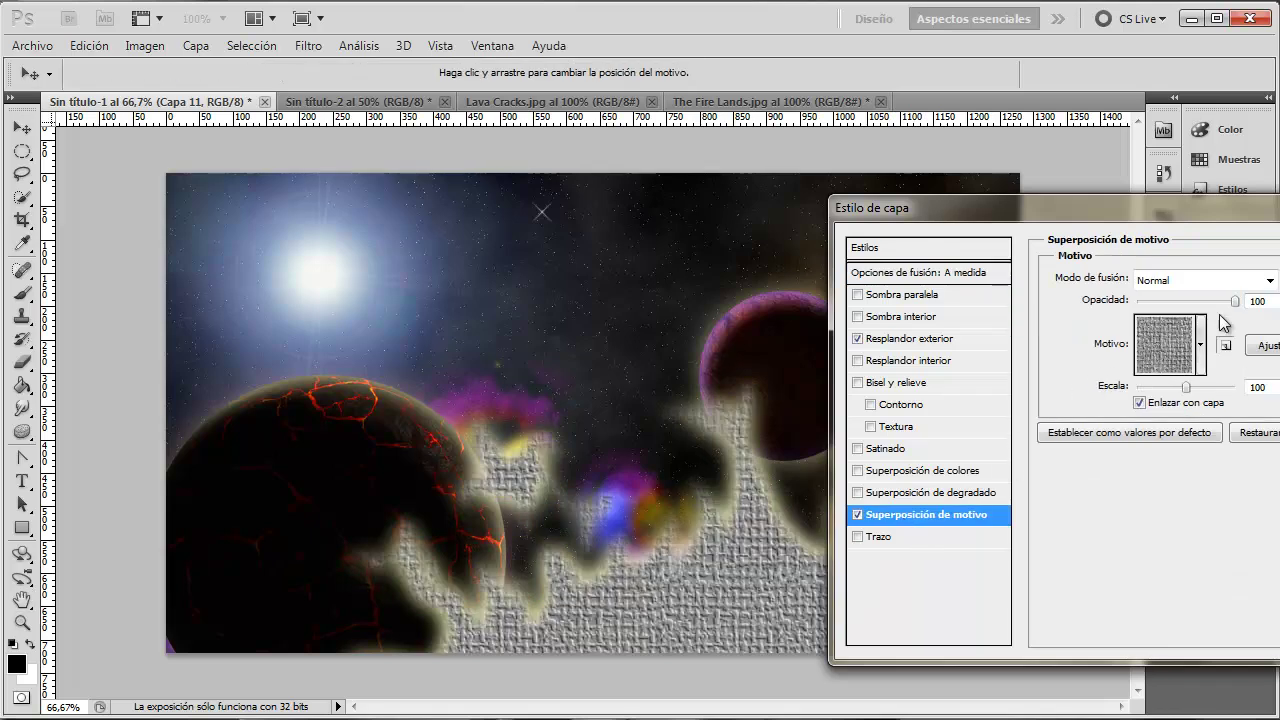
left_click(1205, 346)
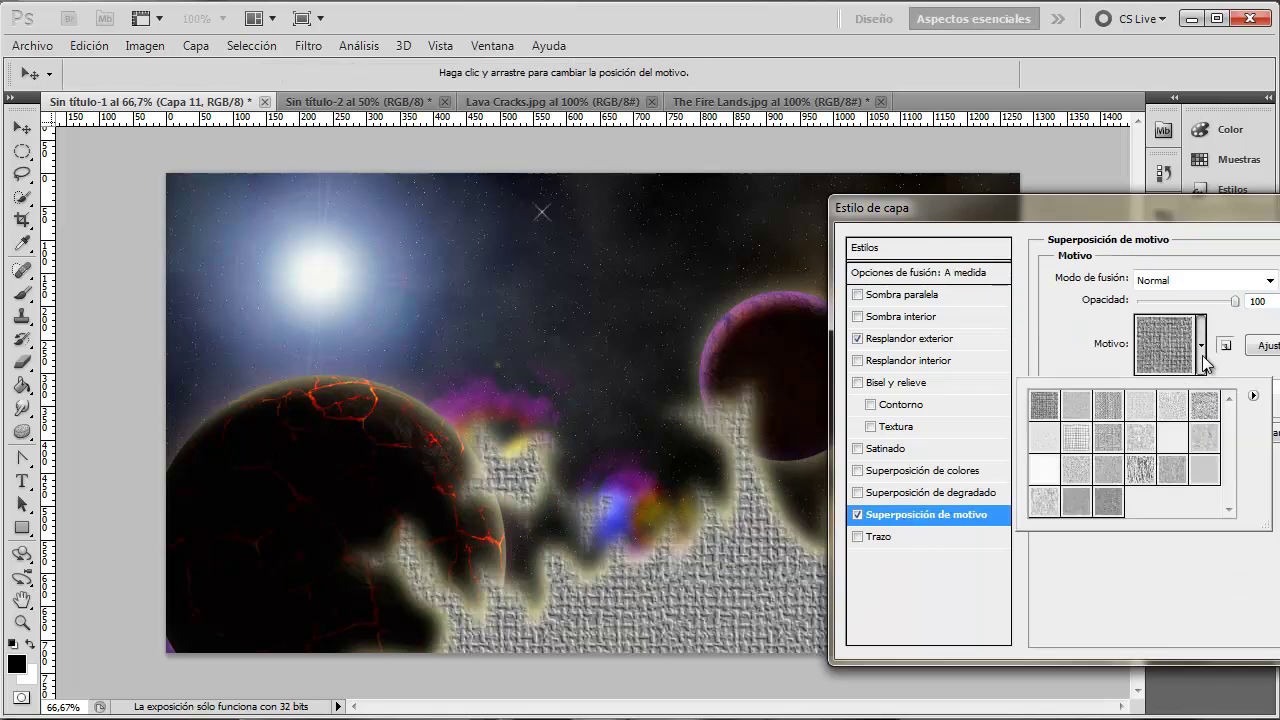
left_click(1204, 343)
left_click(1203, 345)
left_click(1253, 396)
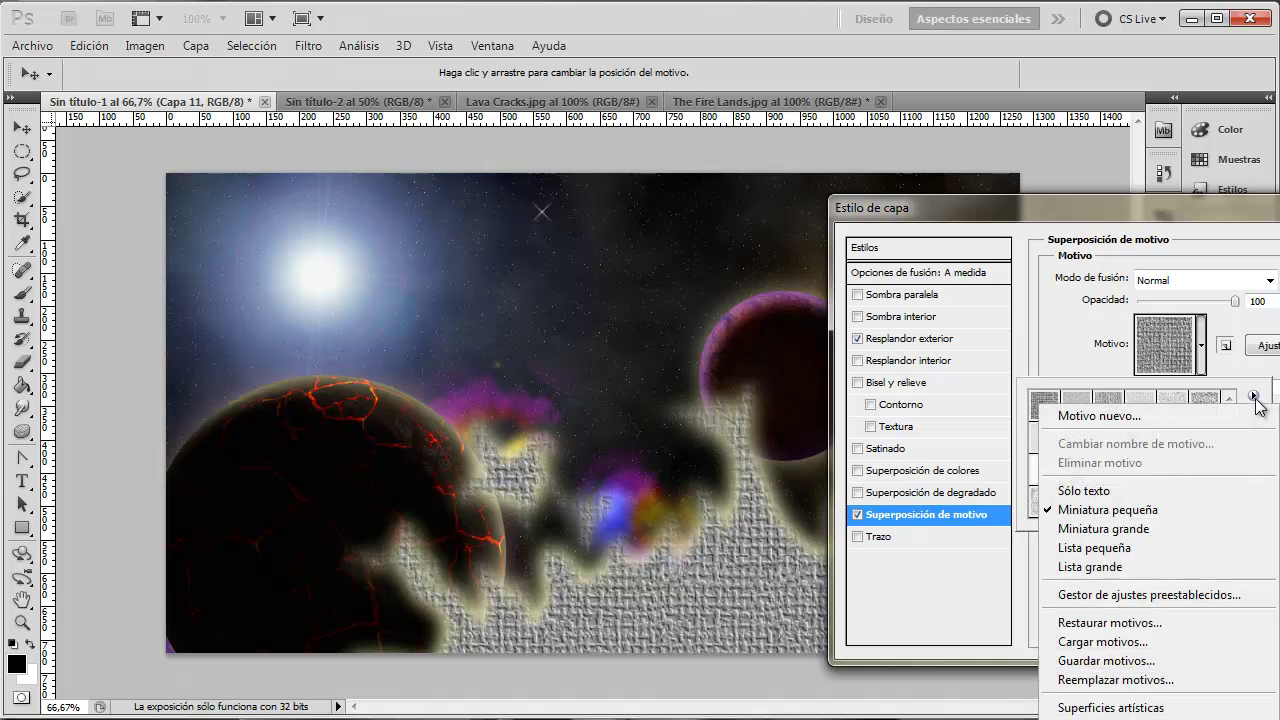
left_click(1188, 572)
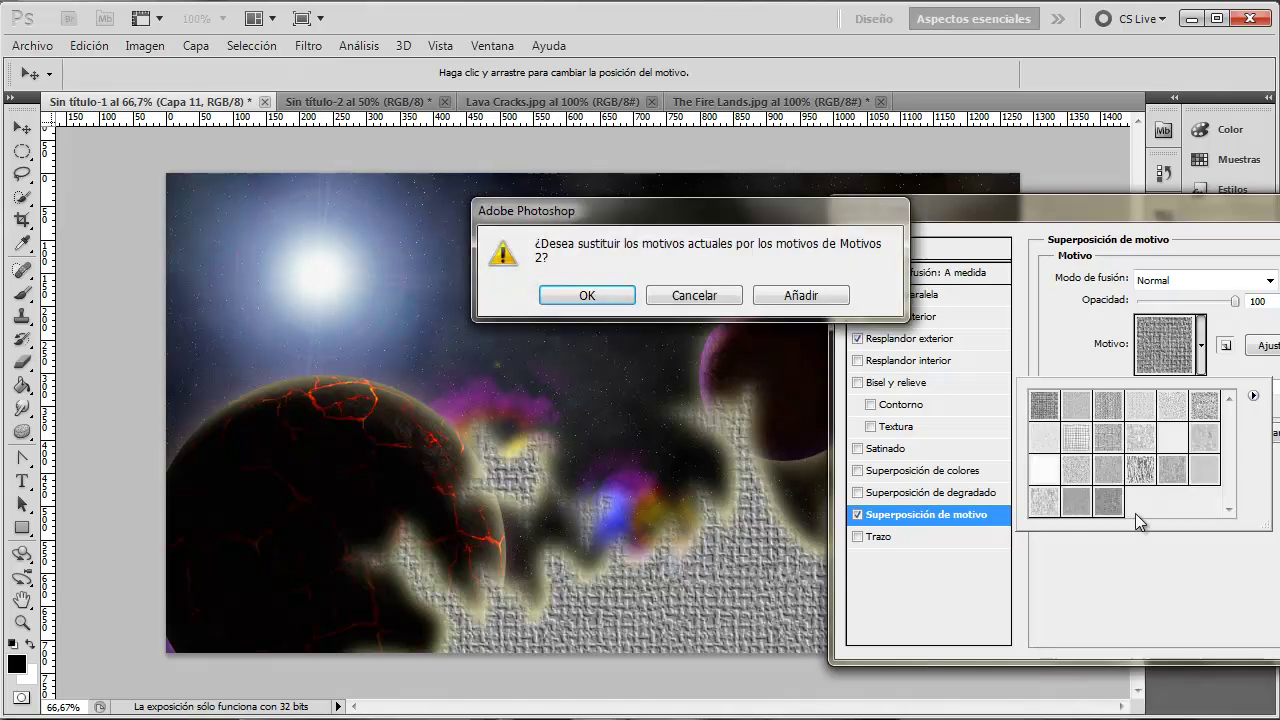
left_click(580, 296)
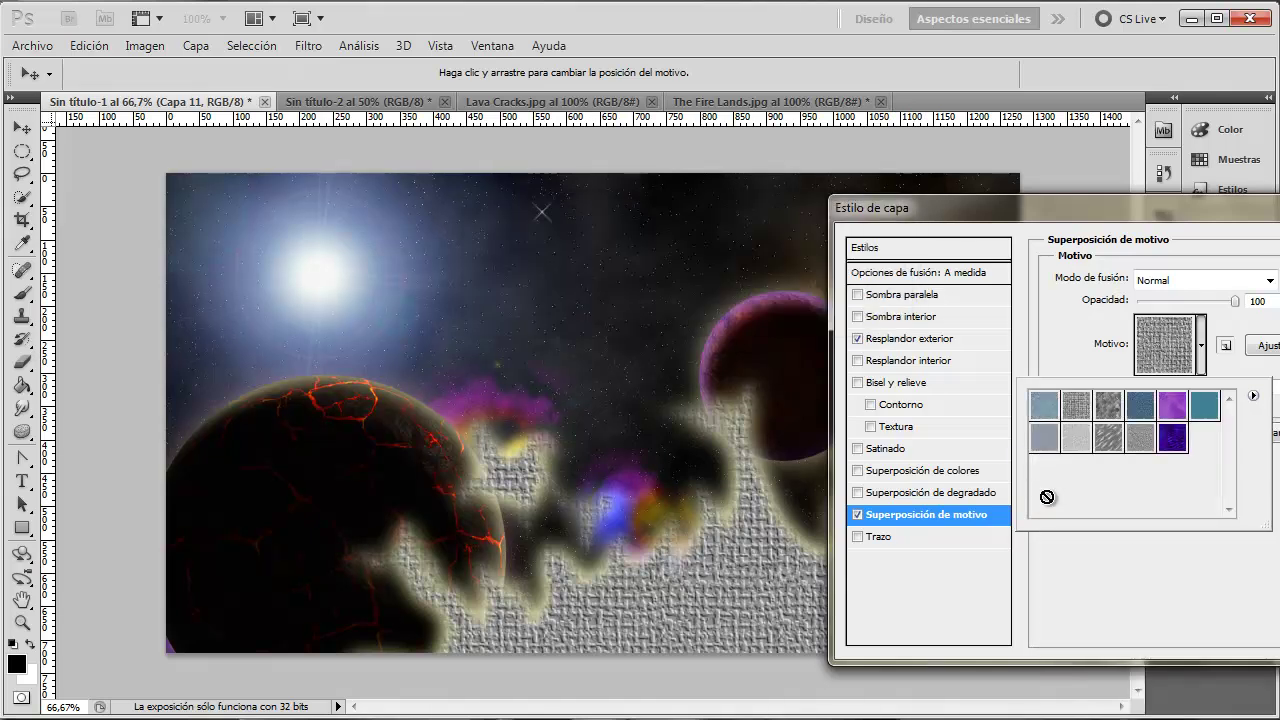
Step: Load the rock pattern set and choose the Granito texture for the overlay
left_click(1203, 348)
left_click(1253, 396)
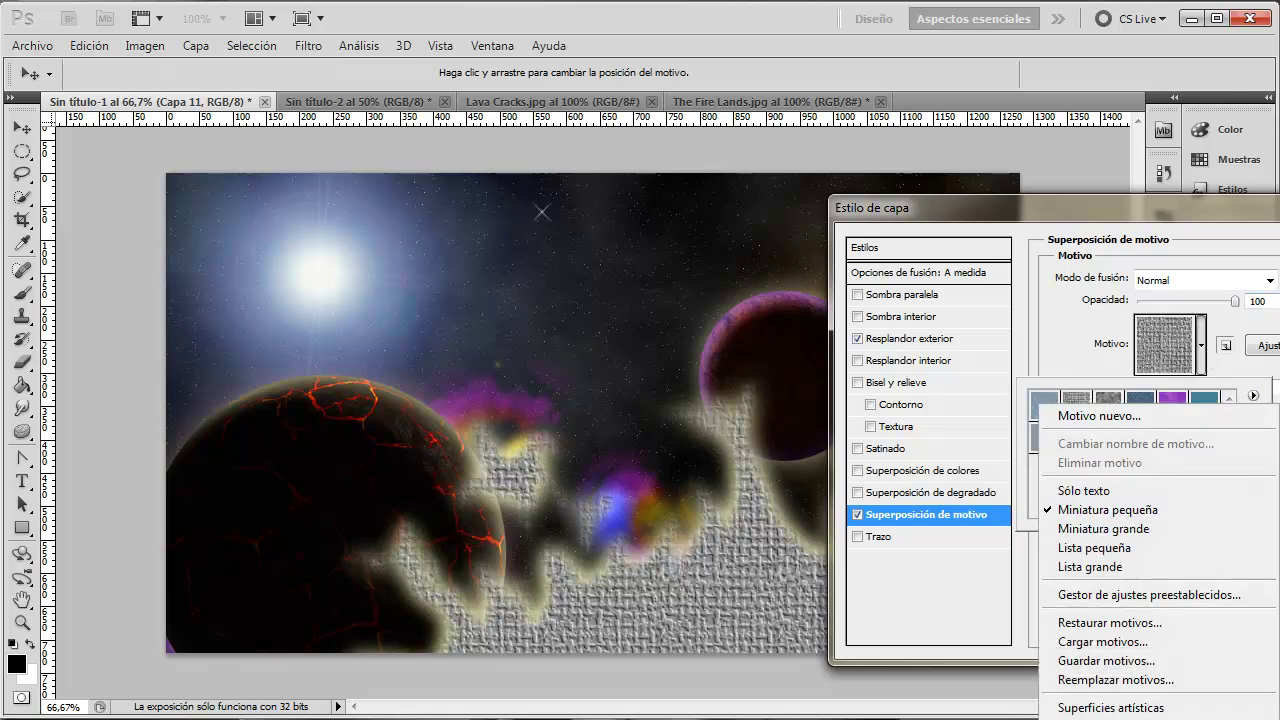
left_click(1110, 716)
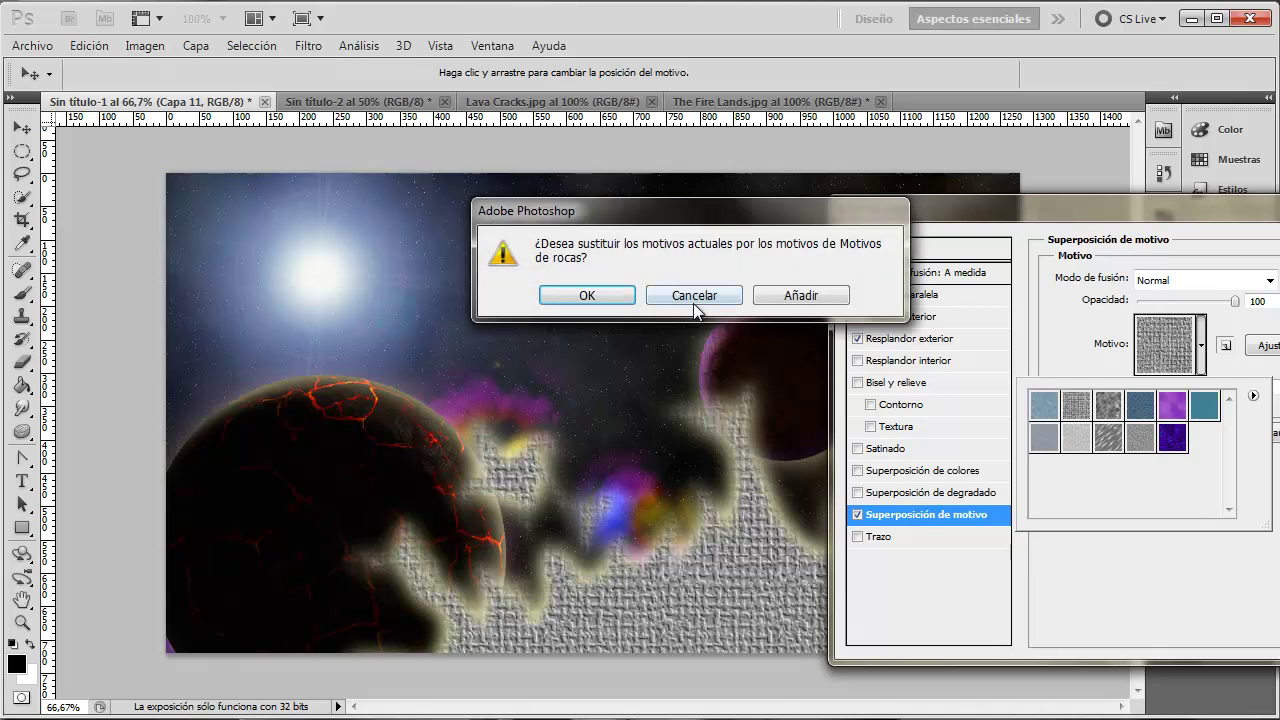
left_click(612, 292)
left_click(1143, 411)
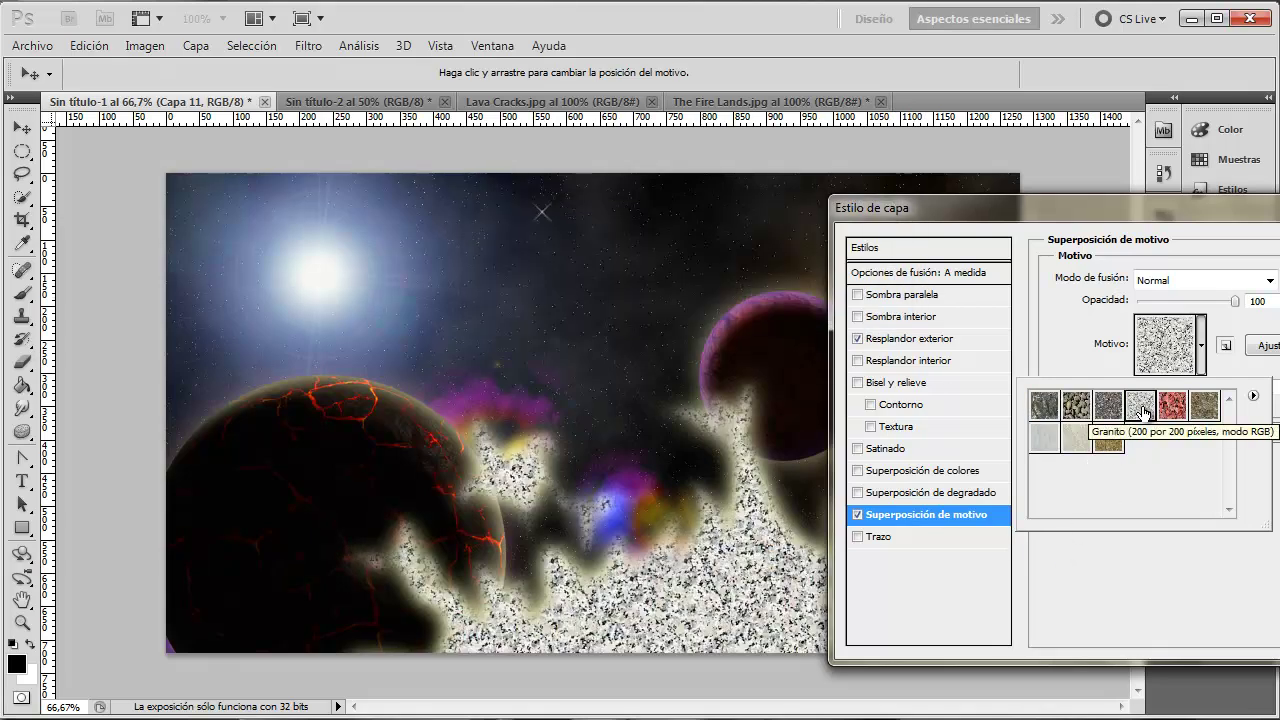
left_click(1046, 448)
left_click(1143, 410)
left_click(1190, 290)
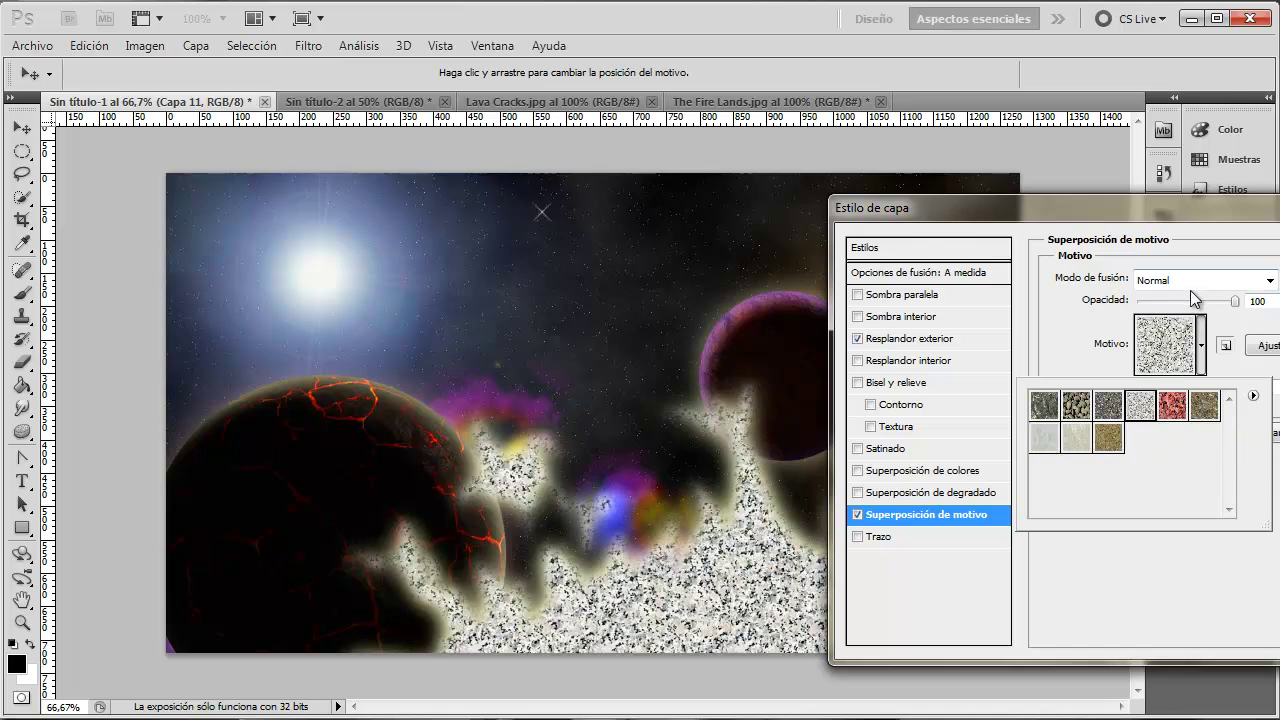
Step: Try Aclarar and Multiplicar blending for the pattern overlay and lower its opacity
left_click_drag(1197, 214, 1157, 200)
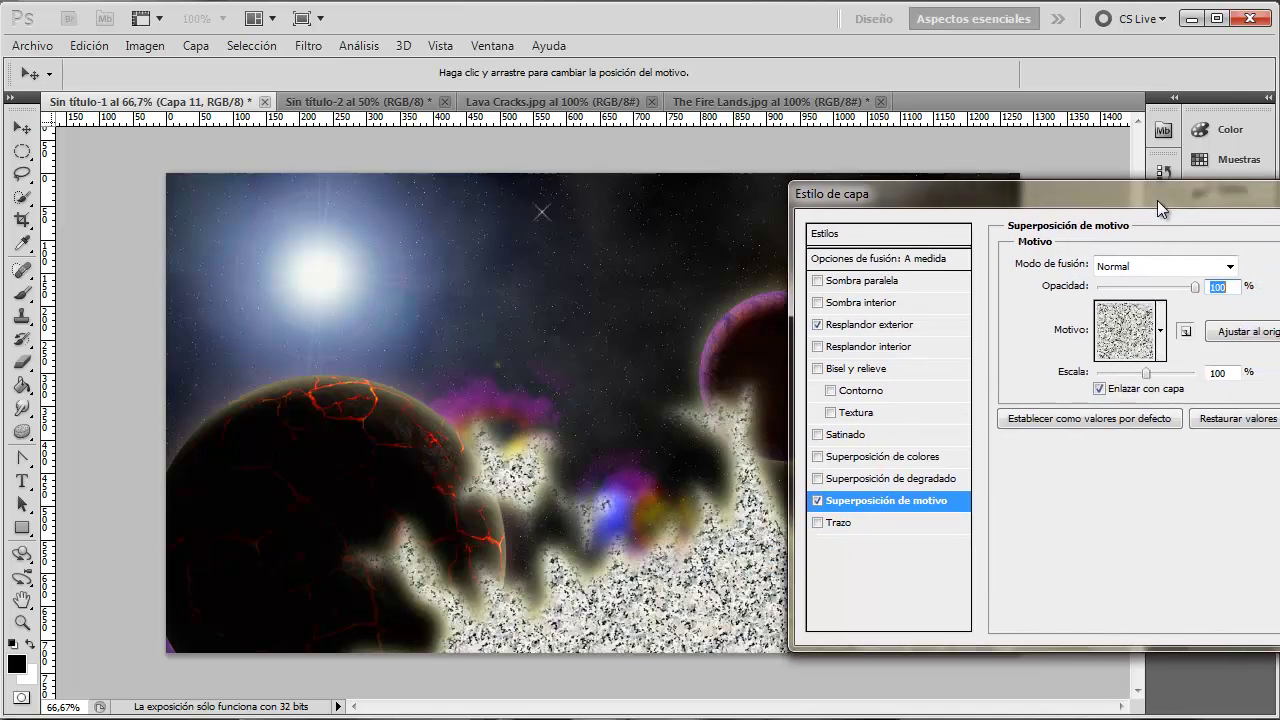
left_click(1222, 268)
left_click(1124, 430)
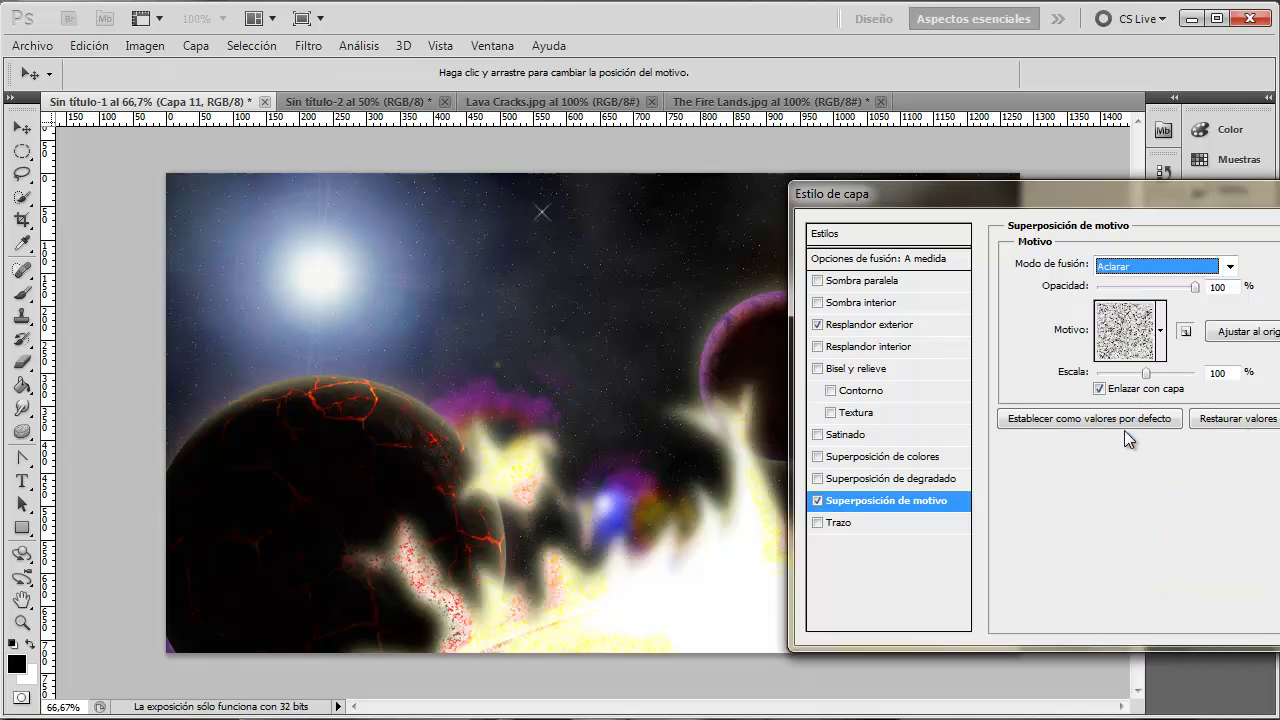
left_click(1226, 266)
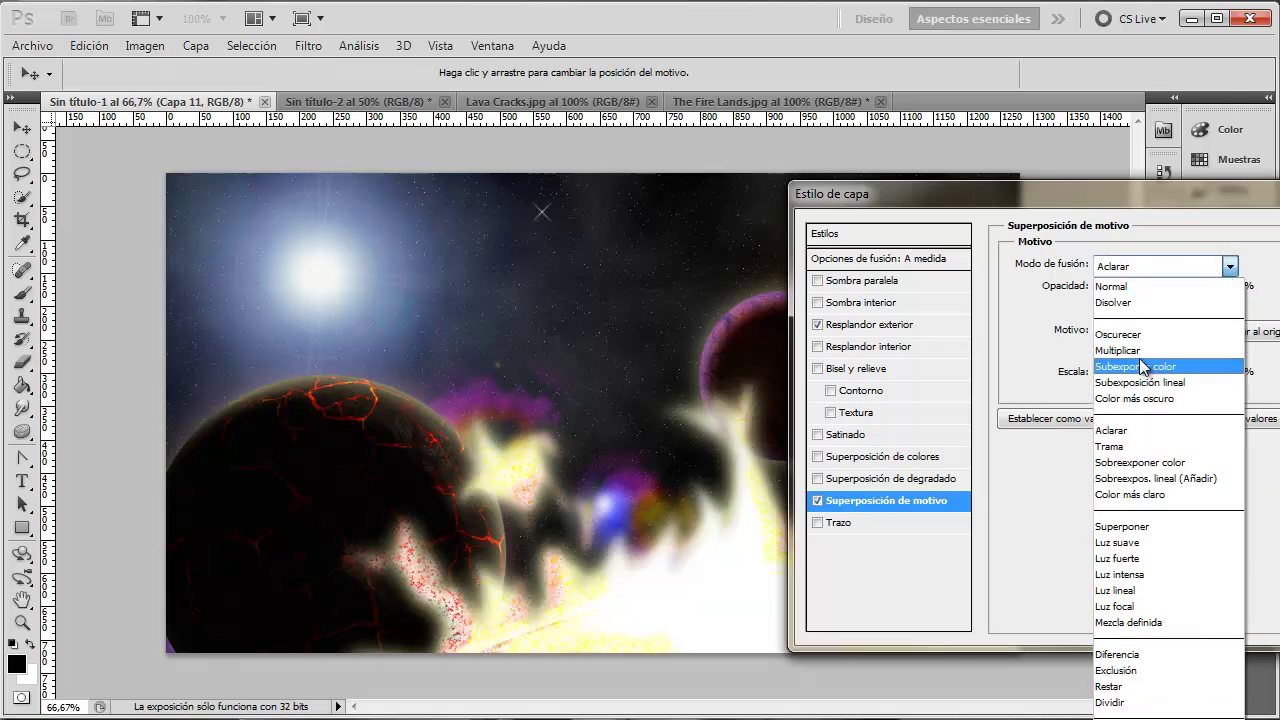
left_click(1140, 362)
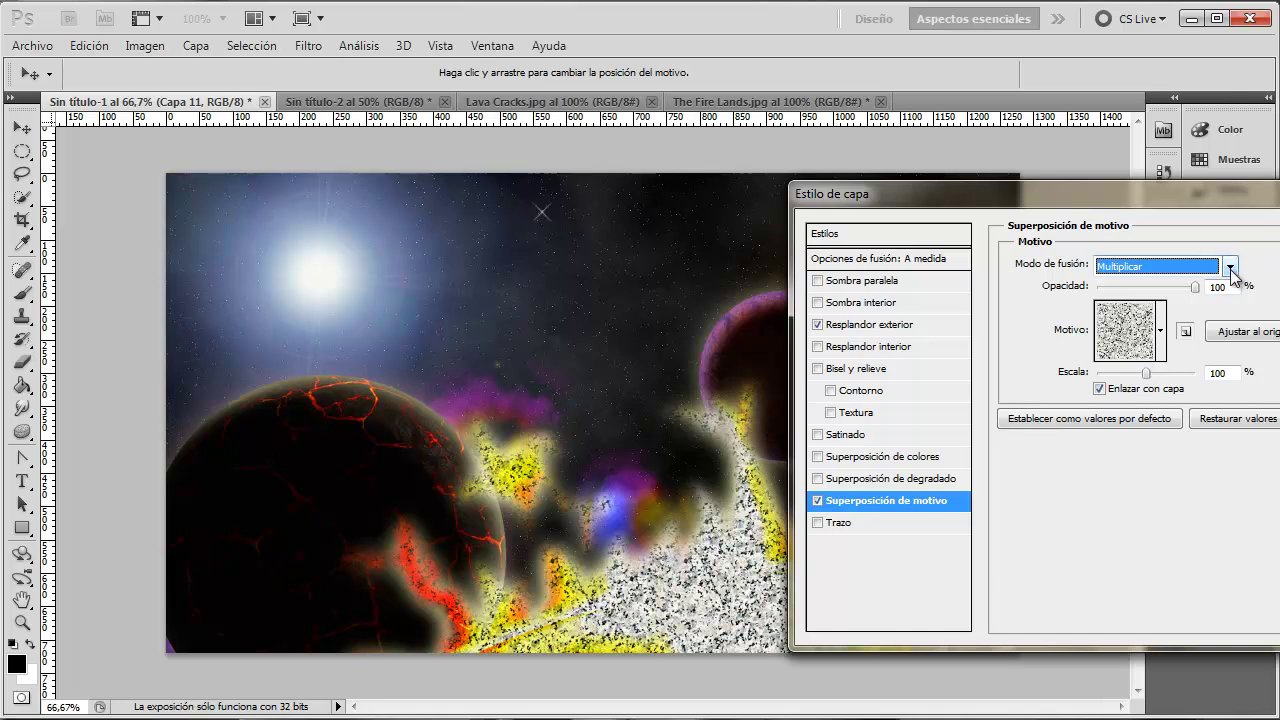
mouse_move(1194, 287)
left_mouse_down()
mouse_move(1151, 288)
mouse_move(1120, 318)
left_mouse_up()
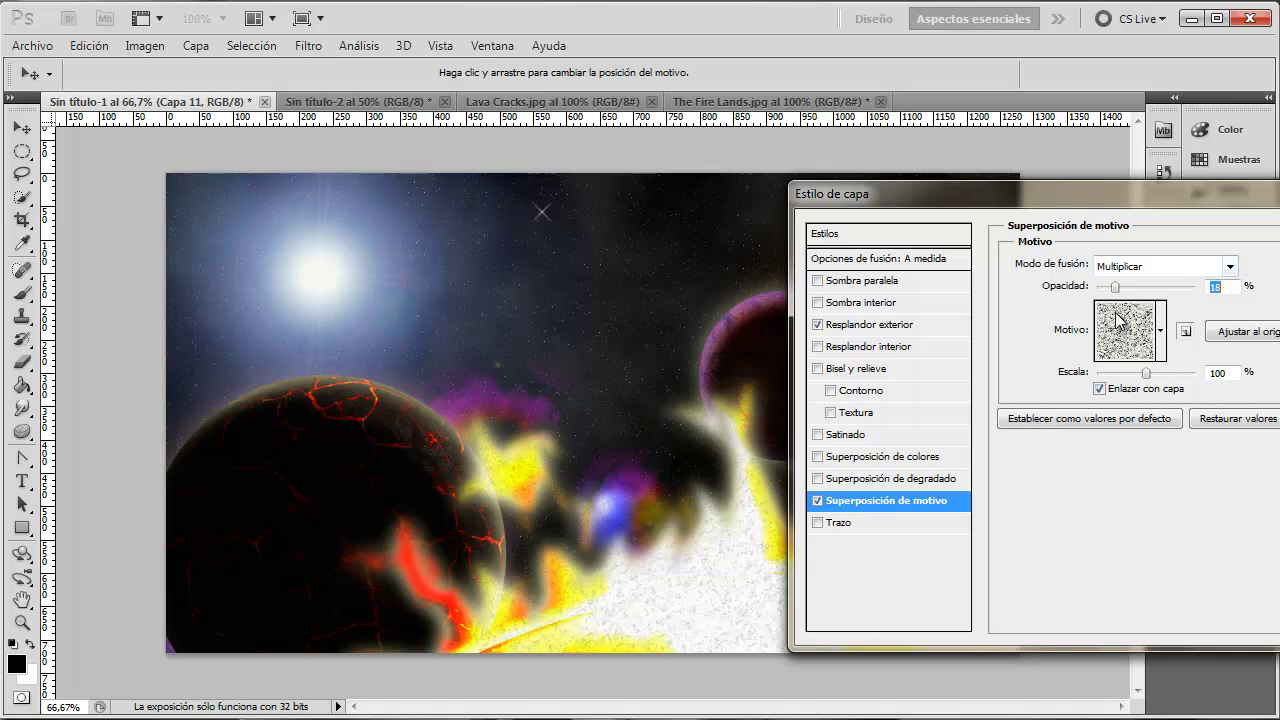
Step: Set the pattern overlay to Sobreexpos. lineal (Añadir) at 15% opacity
left_click(1229, 266)
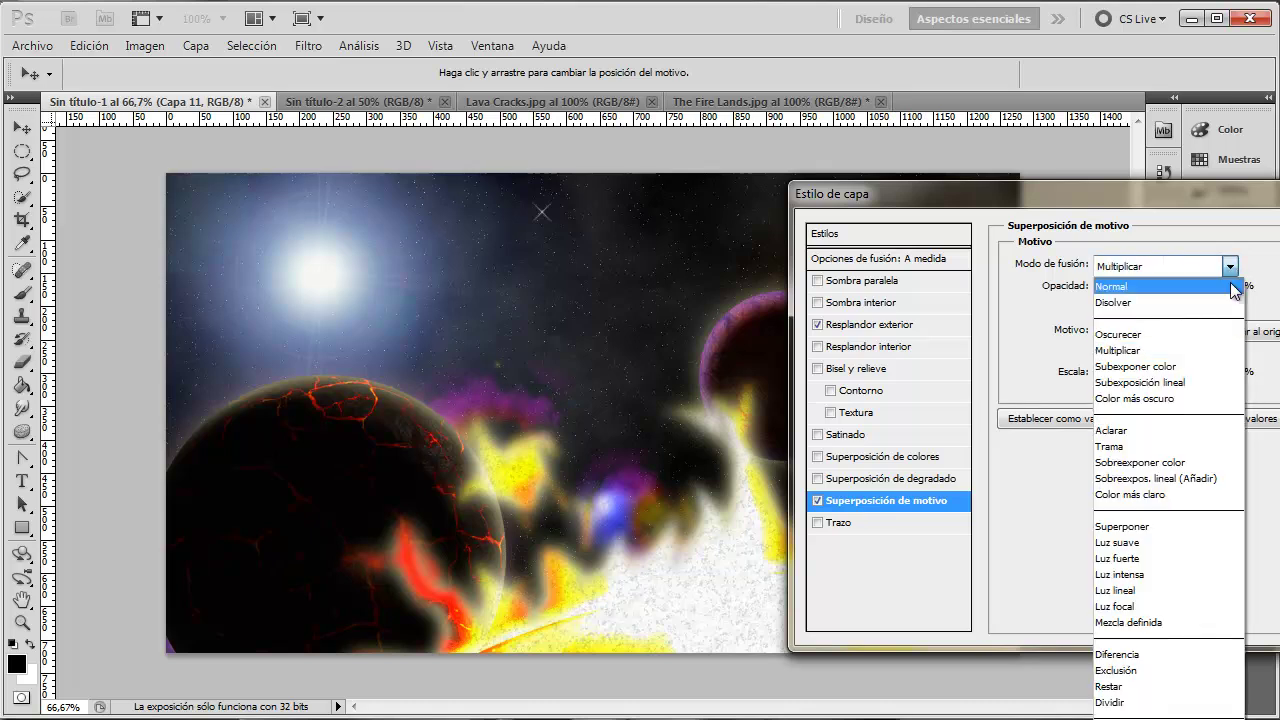
left_click(1139, 383)
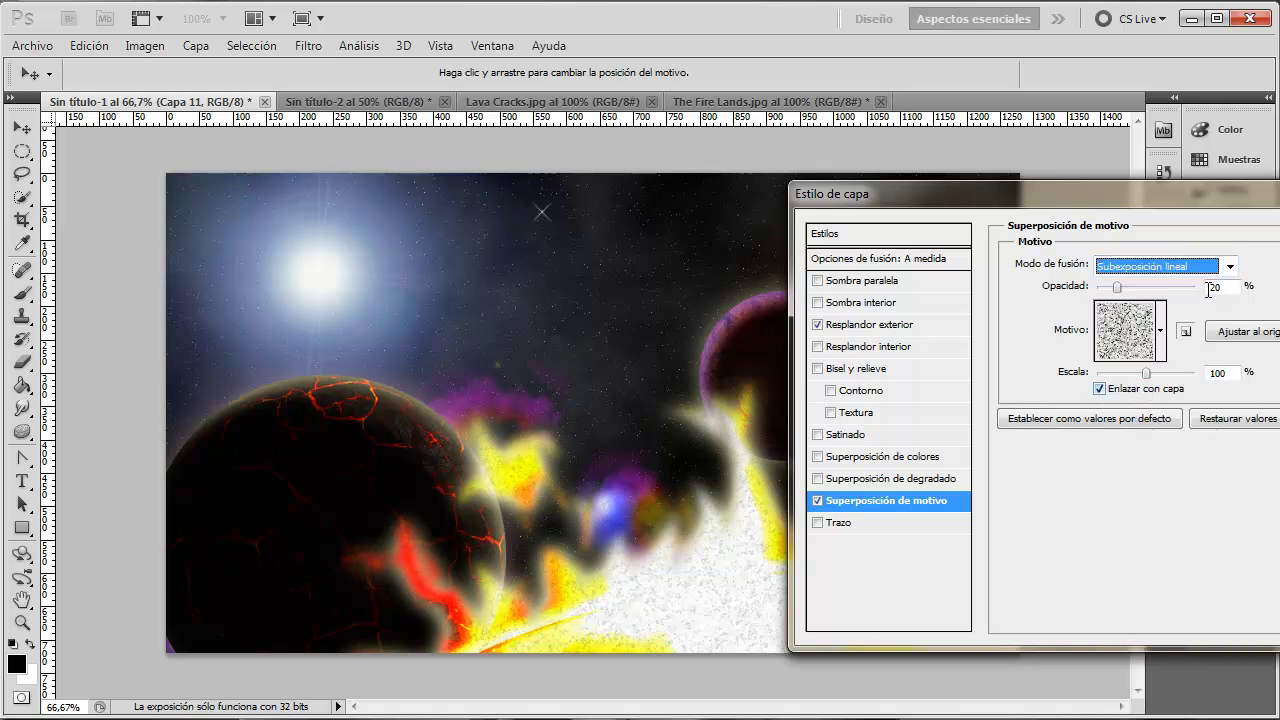
left_click(1229, 266)
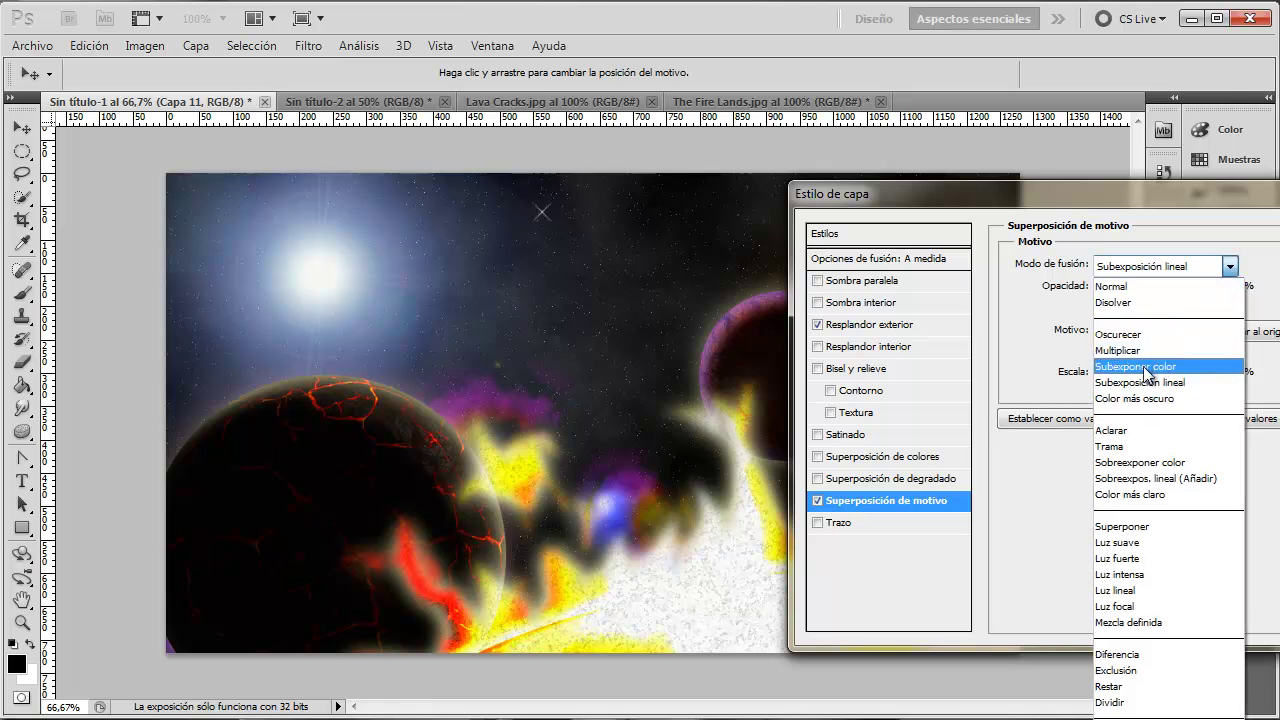
left_click(1145, 367)
left_click(1229, 268)
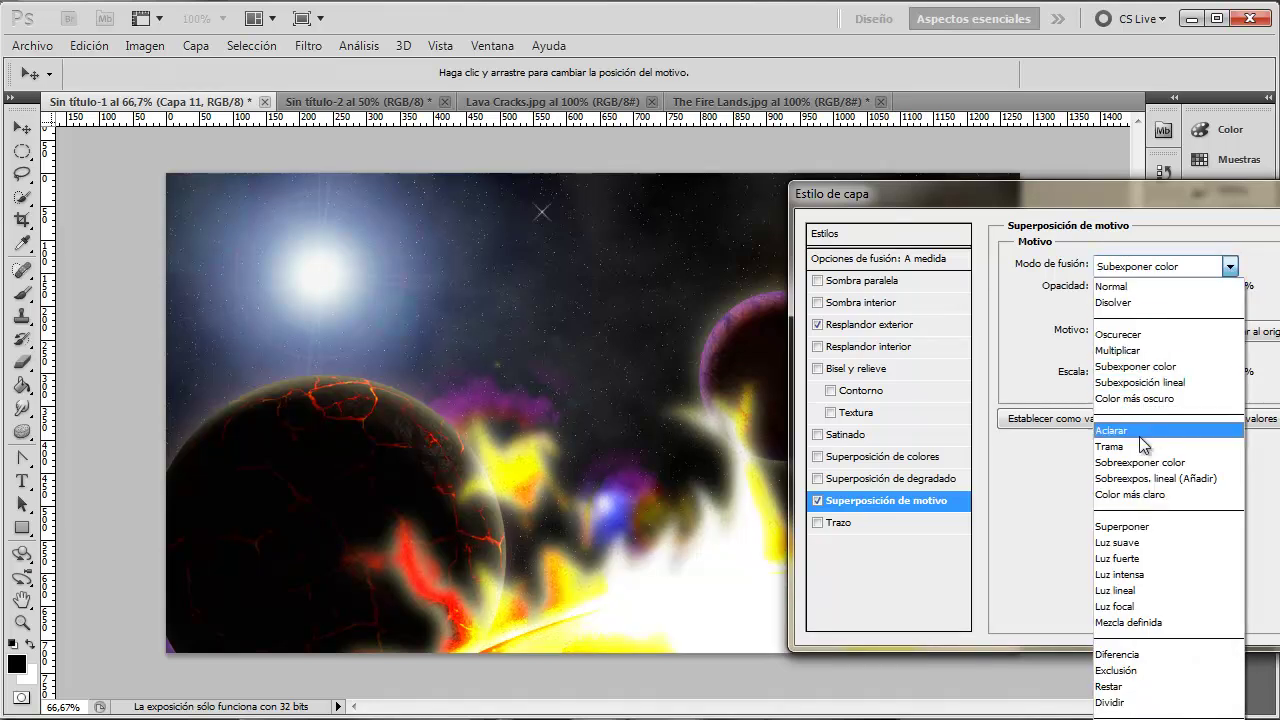
left_click(1127, 477)
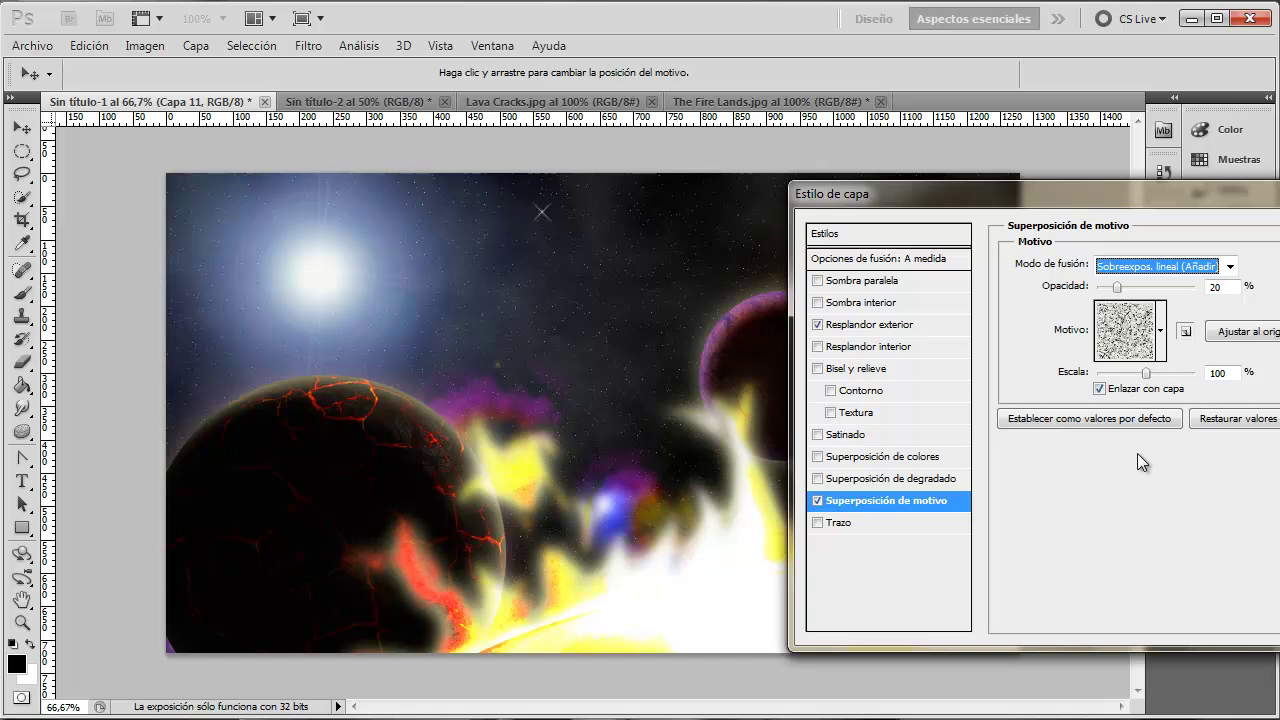
mouse_move(1007, 194)
left_mouse_down()
mouse_move(1206, 190)
mouse_move(1004, 188)
left_mouse_up()
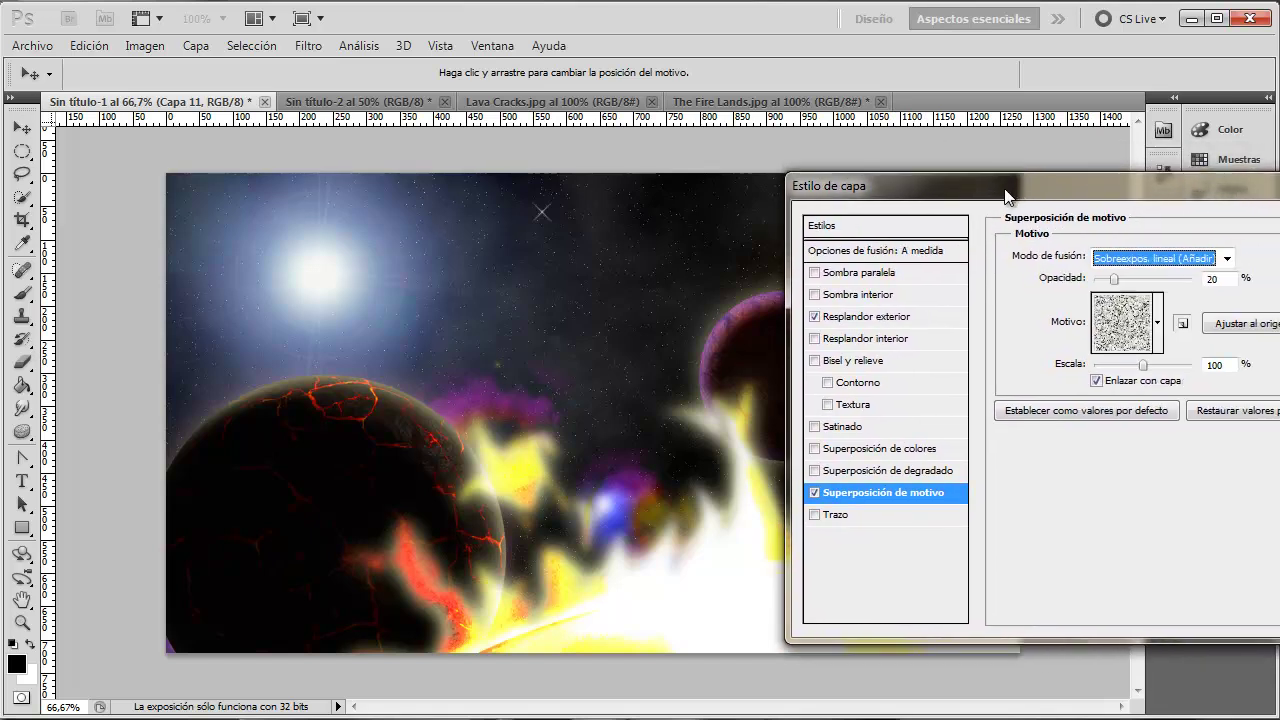
mouse_move(1118, 280)
left_mouse_down()
mouse_move(1146, 281)
mouse_move(1068, 298)
mouse_move(1113, 310)
left_mouse_up()
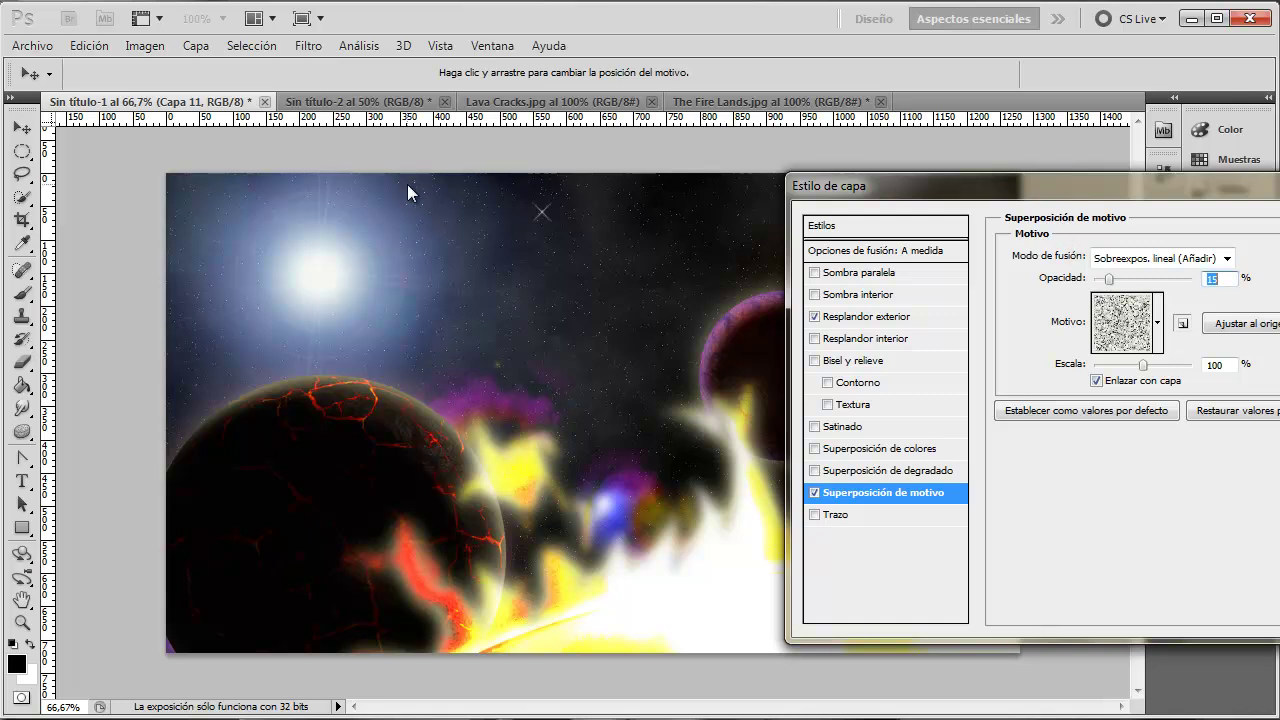
left_click_drag(990, 185, 297, 179)
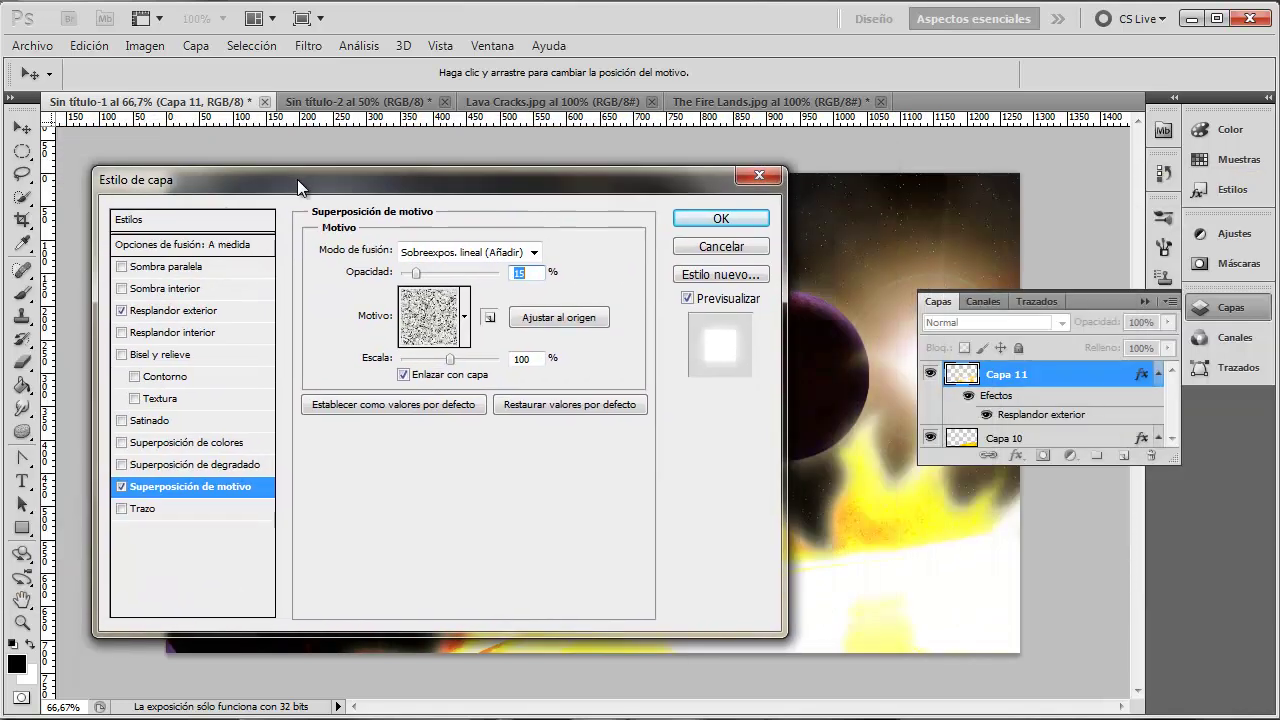
Step: Apply the layer style and drag Capa 11 lower in the scene
left_click(722, 220)
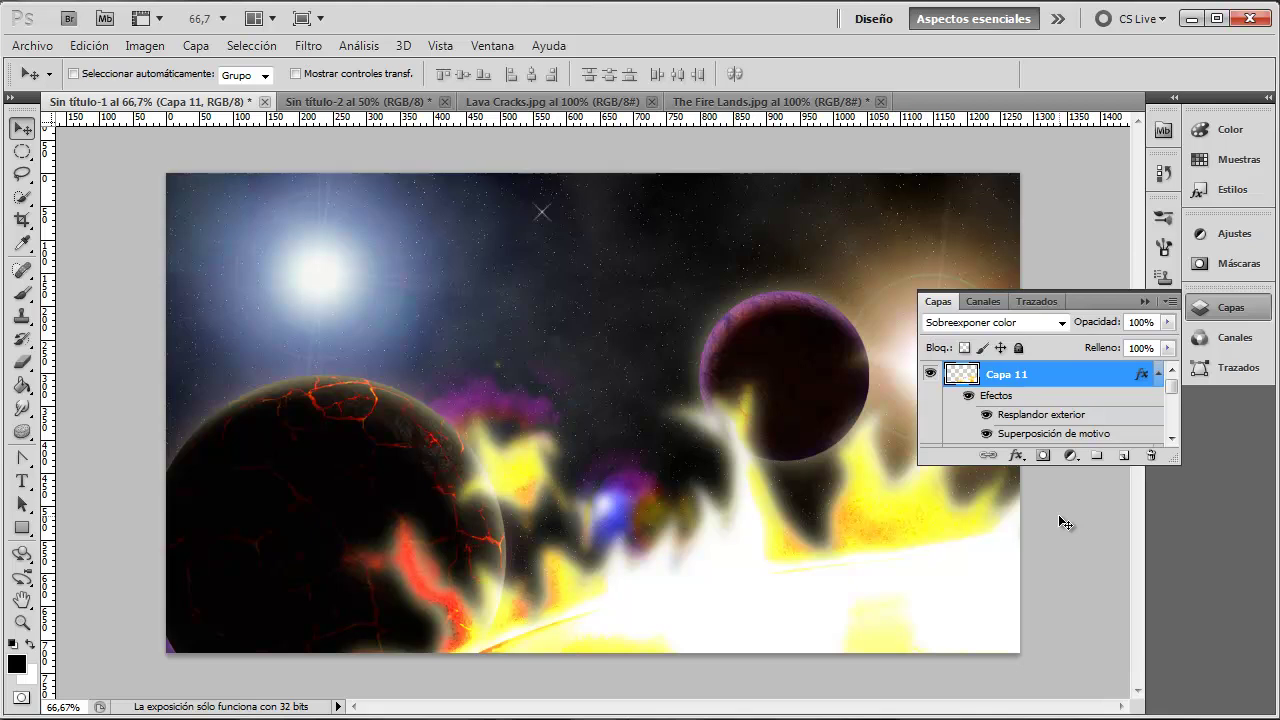
left_click(875, 523)
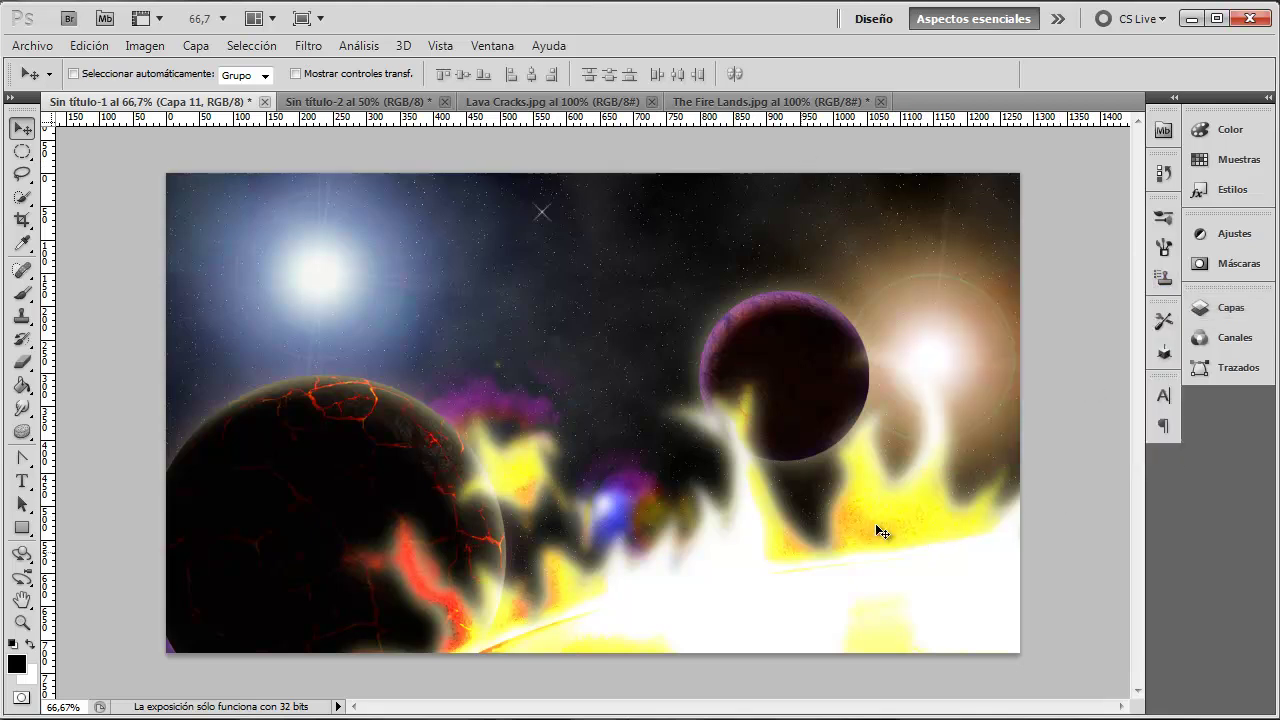
mouse_move(690, 523)
left_mouse_down()
mouse_move(763, 654)
mouse_move(766, 591)
left_mouse_up()
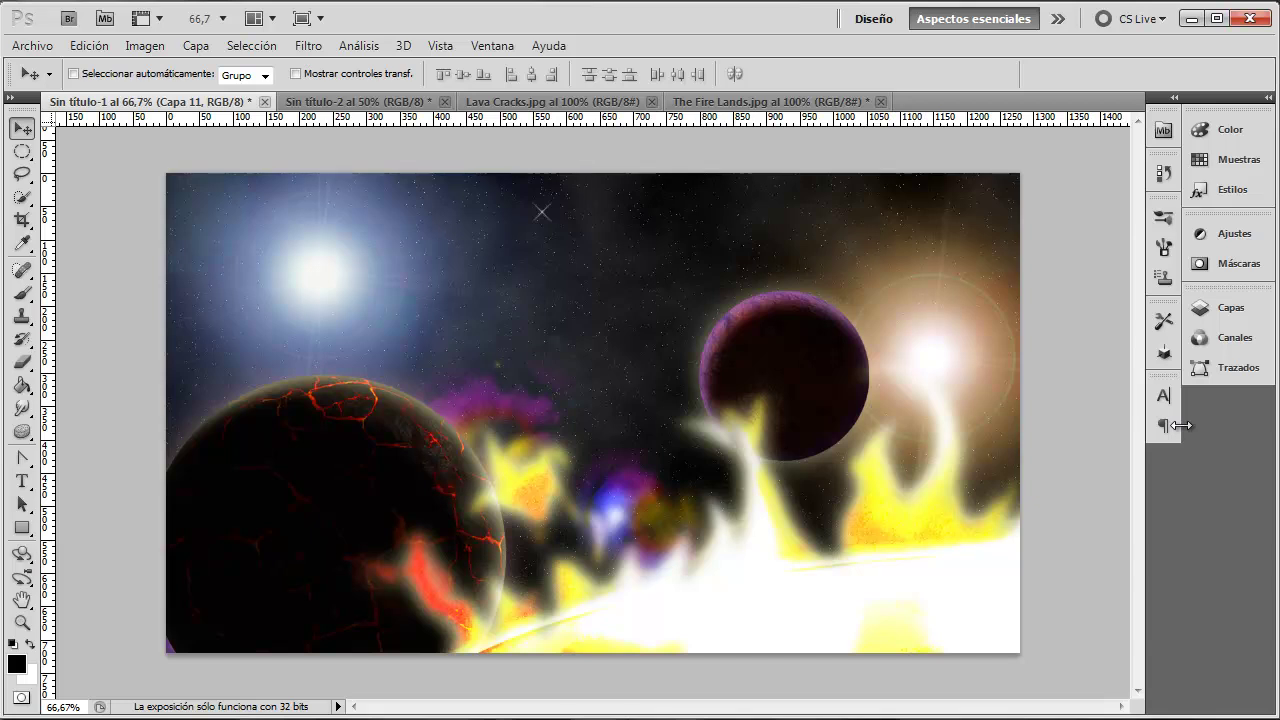
Step: Erase the stray flame wisps near the purple planet, blue glow and lava planet
left_click(18, 364)
mouse_move(750, 425)
left_mouse_down()
mouse_move(715, 430)
mouse_move(770, 470)
mouse_move(793, 516)
mouse_move(775, 525)
mouse_move(786, 466)
mouse_move(791, 479)
mouse_move(742, 407)
left_mouse_up()
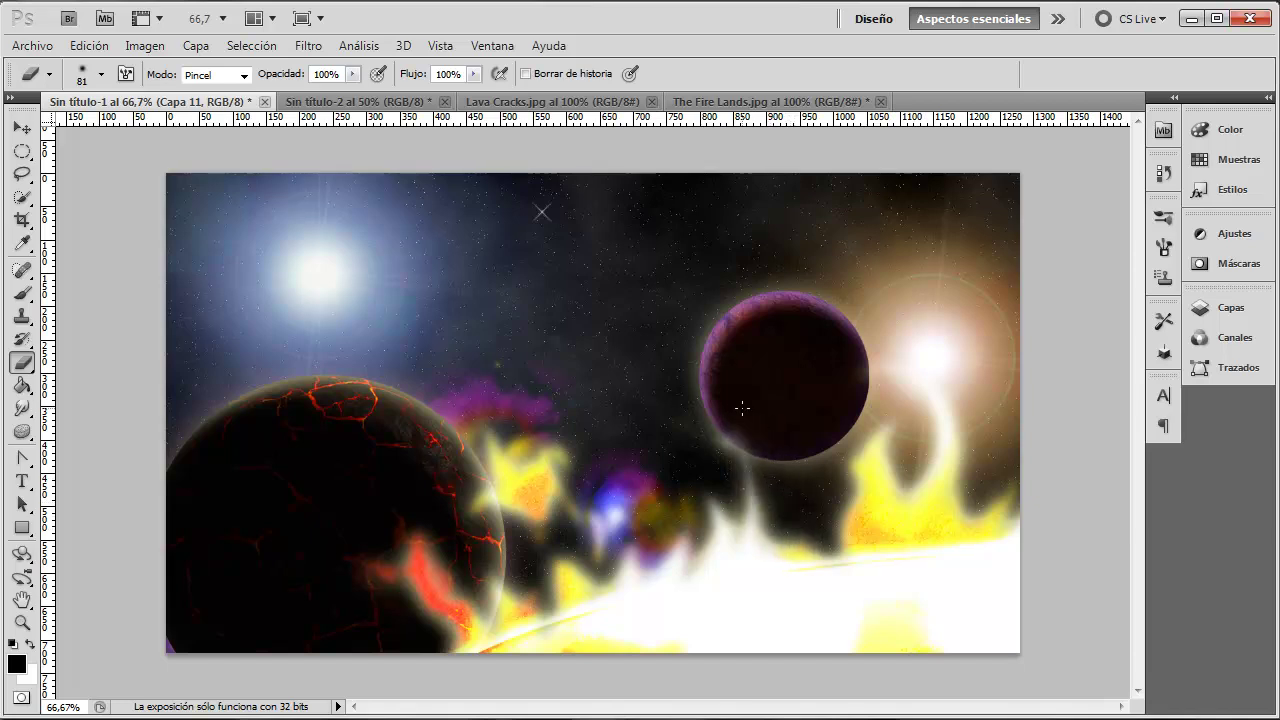
mouse_move(515, 516)
left_mouse_down()
mouse_move(485, 470)
mouse_move(540, 500)
mouse_move(552, 488)
left_mouse_up()
mouse_move(400, 601)
left_mouse_down()
mouse_move(445, 585)
mouse_move(418, 535)
left_mouse_up()
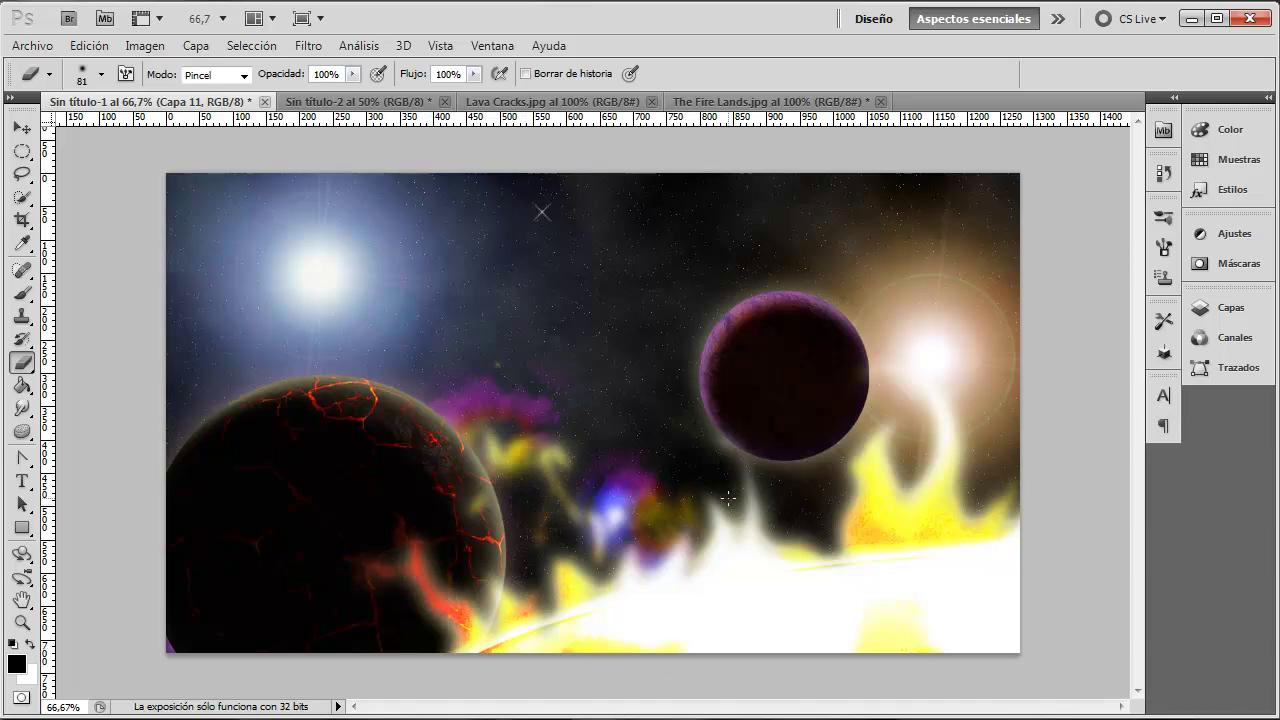
mouse_move(875, 494)
left_mouse_down()
mouse_move(895, 450)
mouse_move(850, 530)
mouse_move(903, 466)
mouse_move(930, 515)
mouse_move(953, 473)
mouse_move(985, 500)
mouse_move(914, 529)
mouse_move(890, 515)
left_mouse_up()
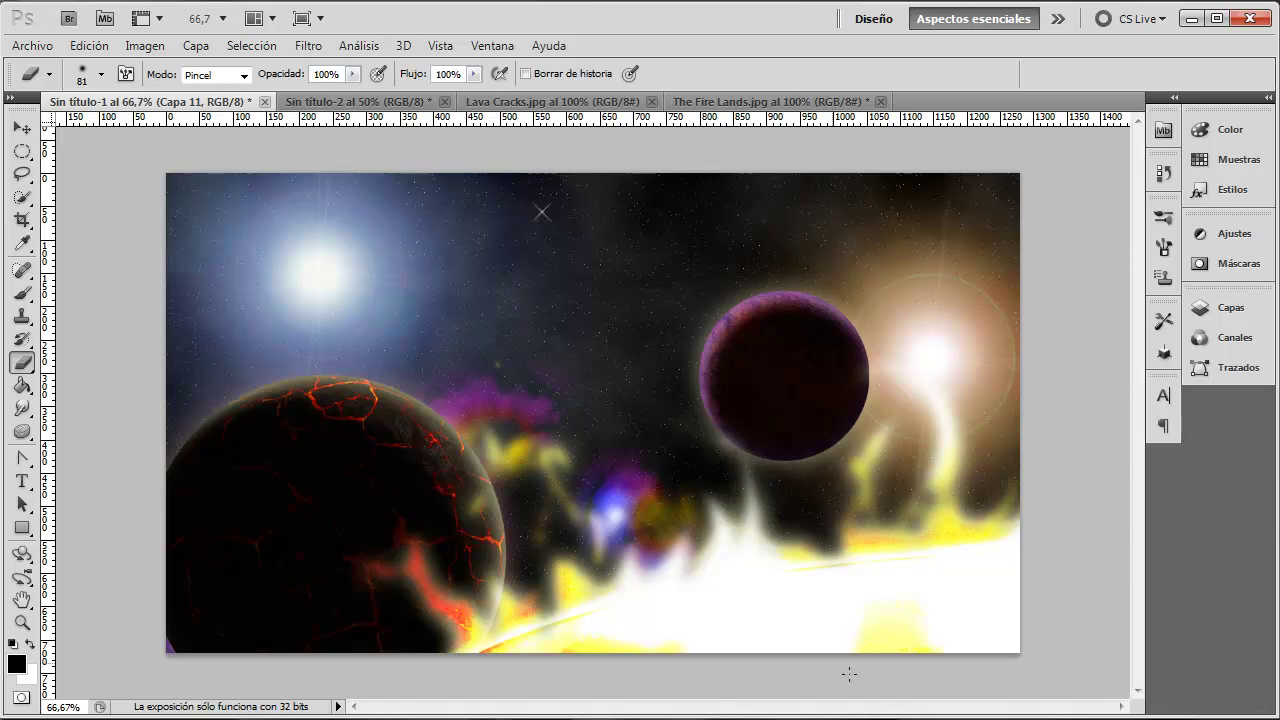
left_click_drag(732, 537, 731, 486)
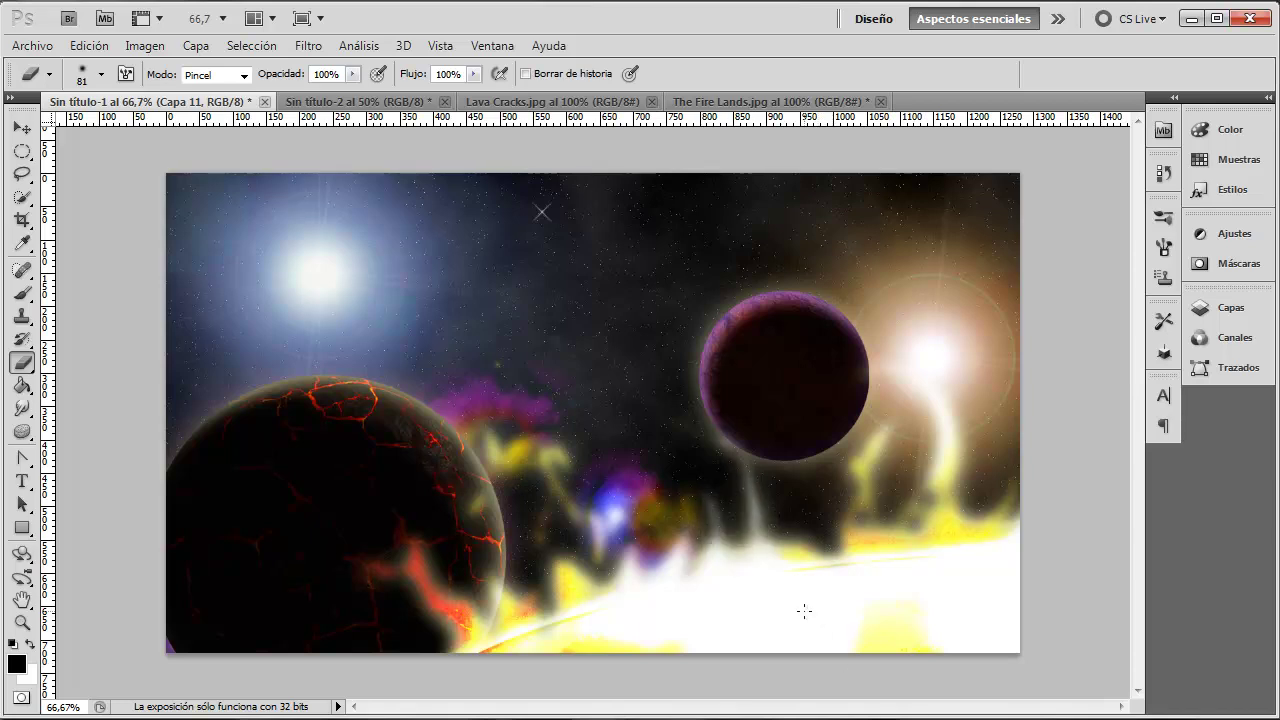
mouse_move(665, 571)
left_mouse_down()
mouse_move(660, 550)
mouse_move(608, 597)
left_mouse_up()
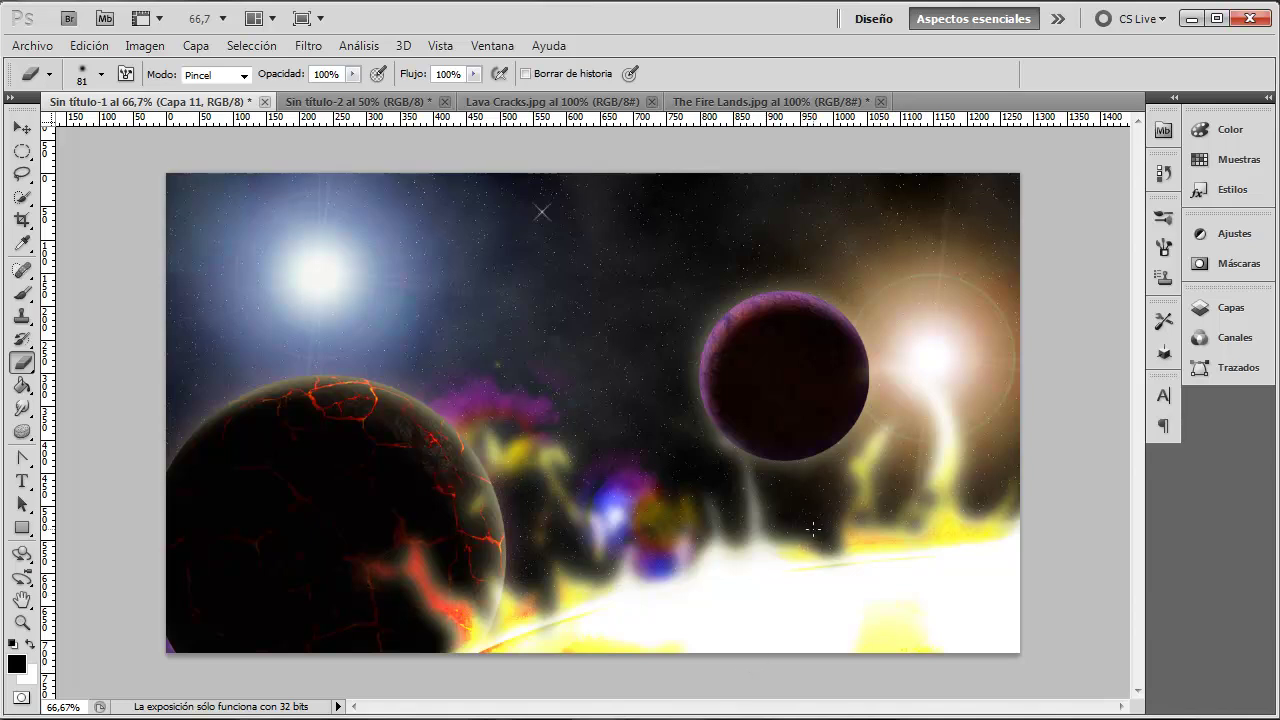
left_click_drag(733, 455, 737, 483)
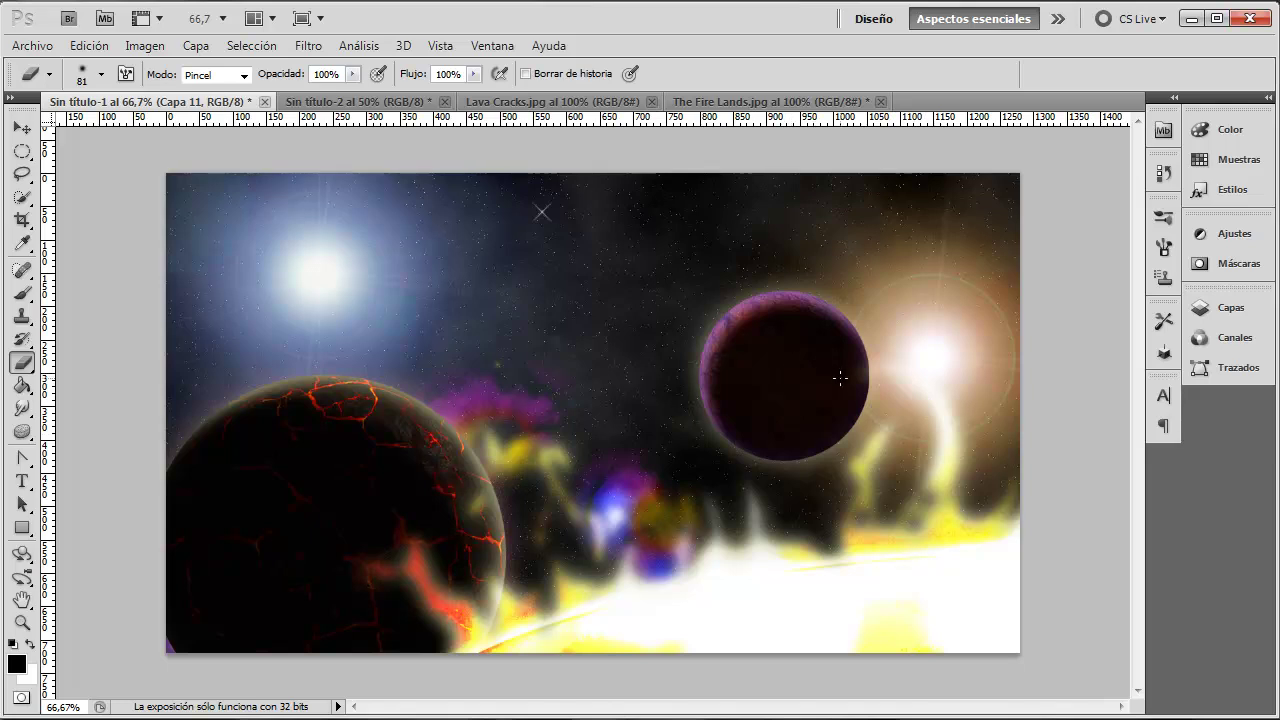
left_click(1232, 309)
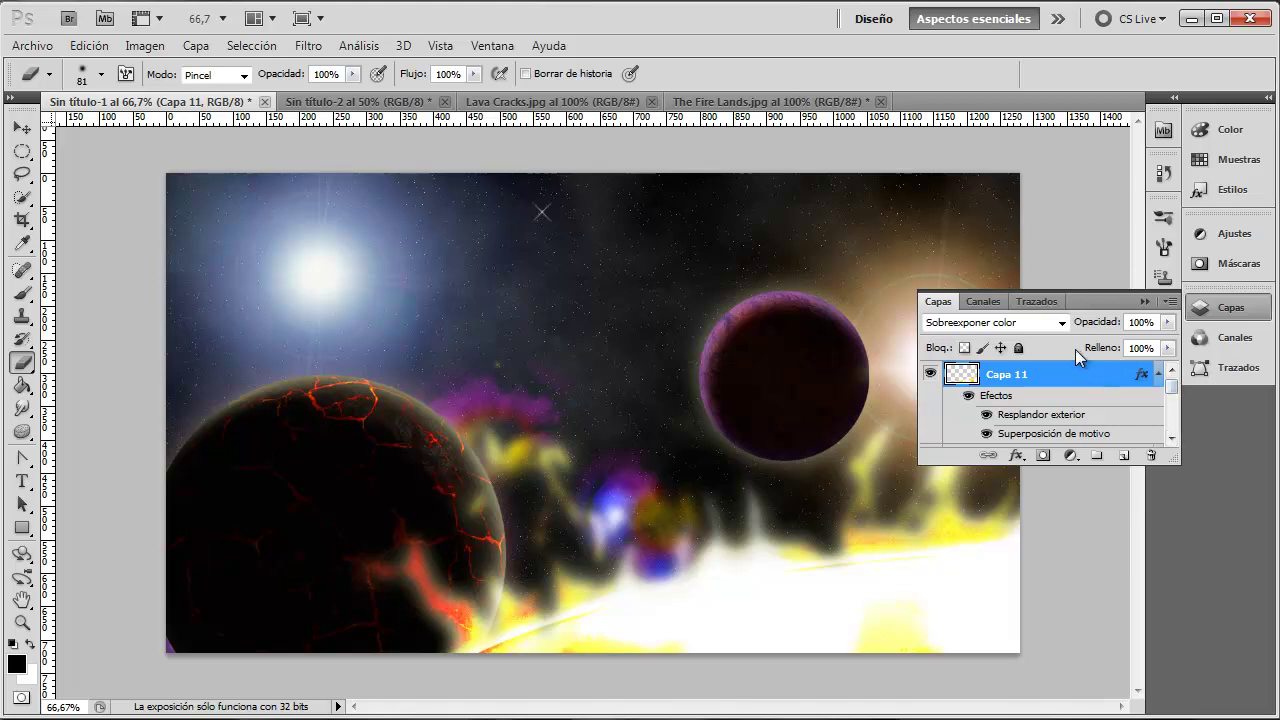
left_click_drag(1170, 385, 1173, 400)
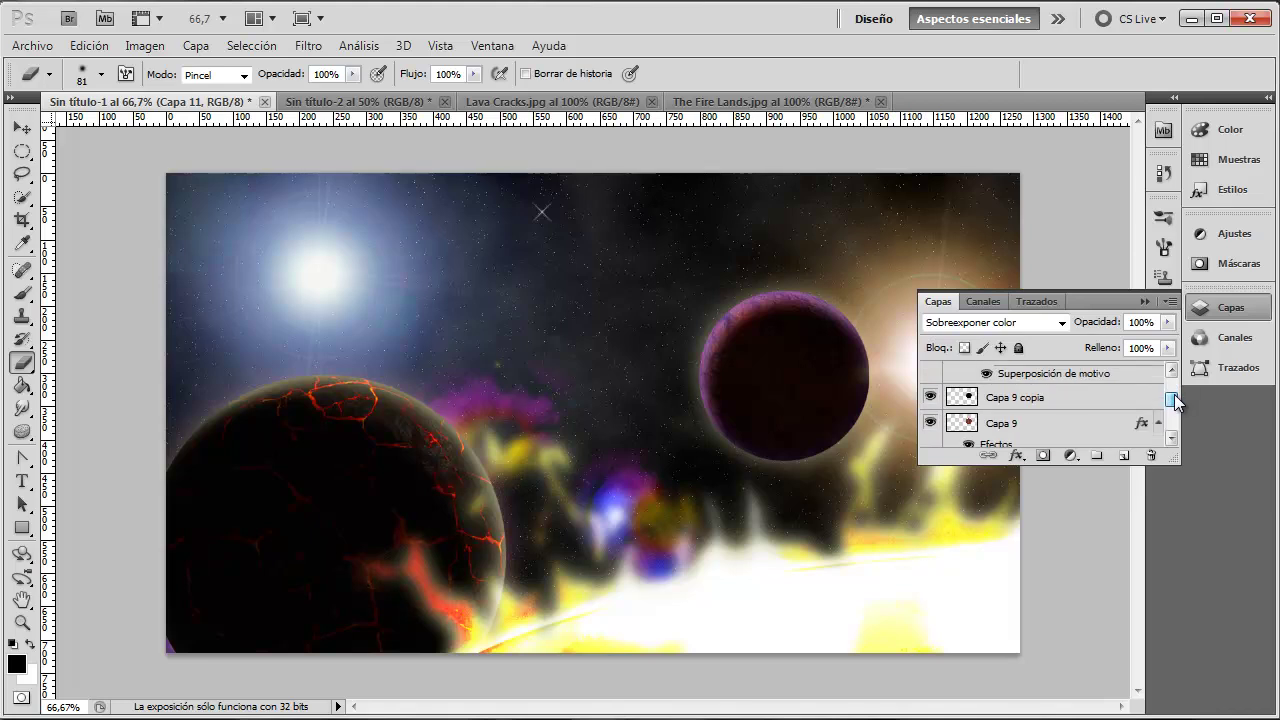
left_click(933, 398)
left_click(933, 398)
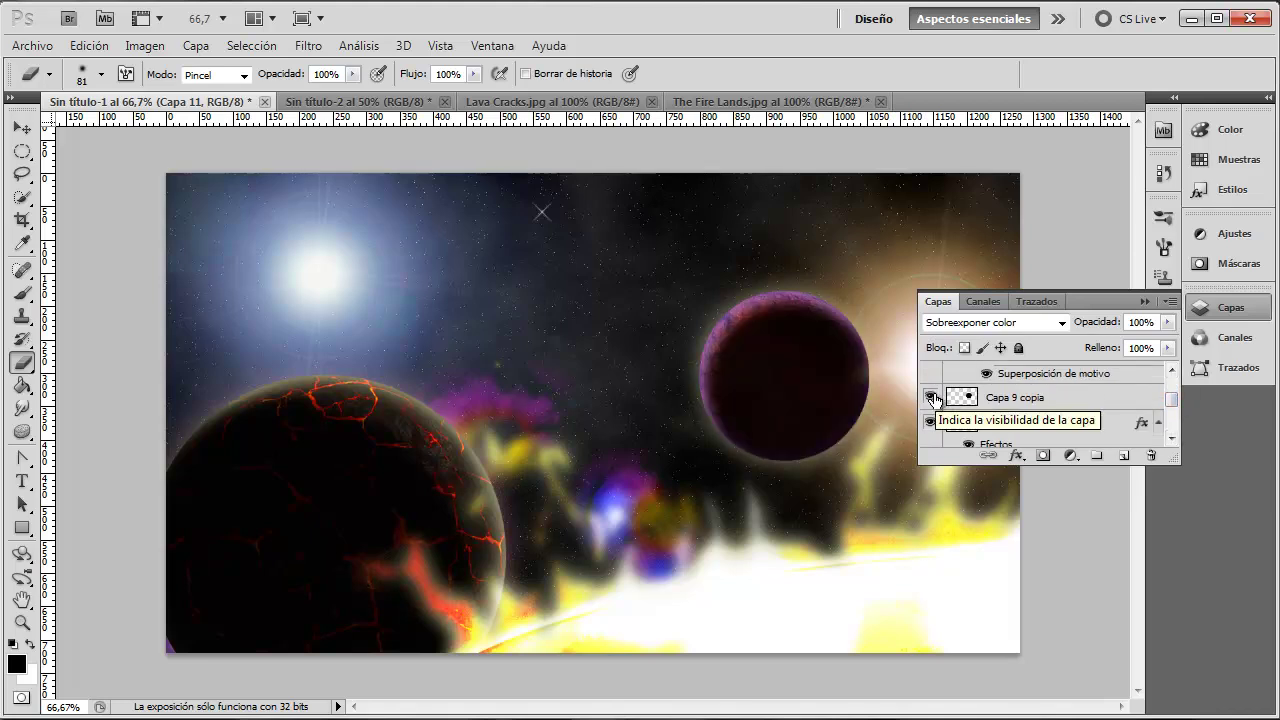
left_click(1005, 400)
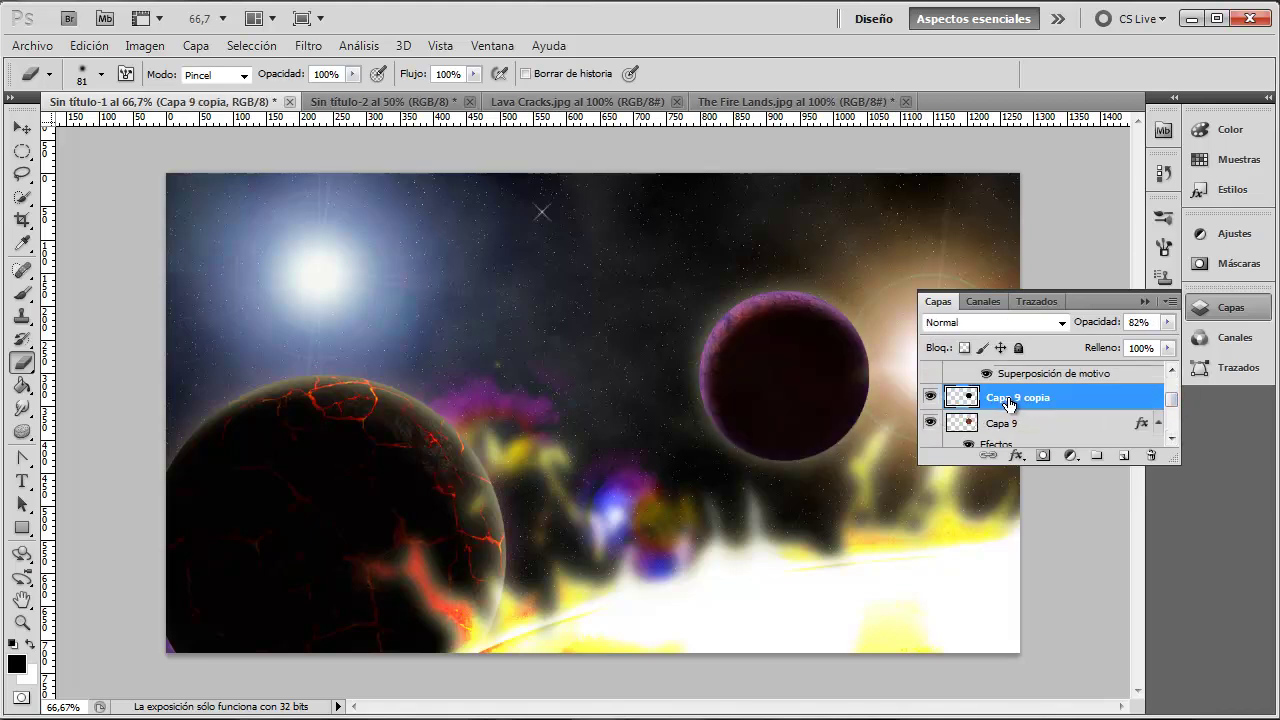
left_click(932, 424)
left_click(932, 425)
left_click(1061, 322)
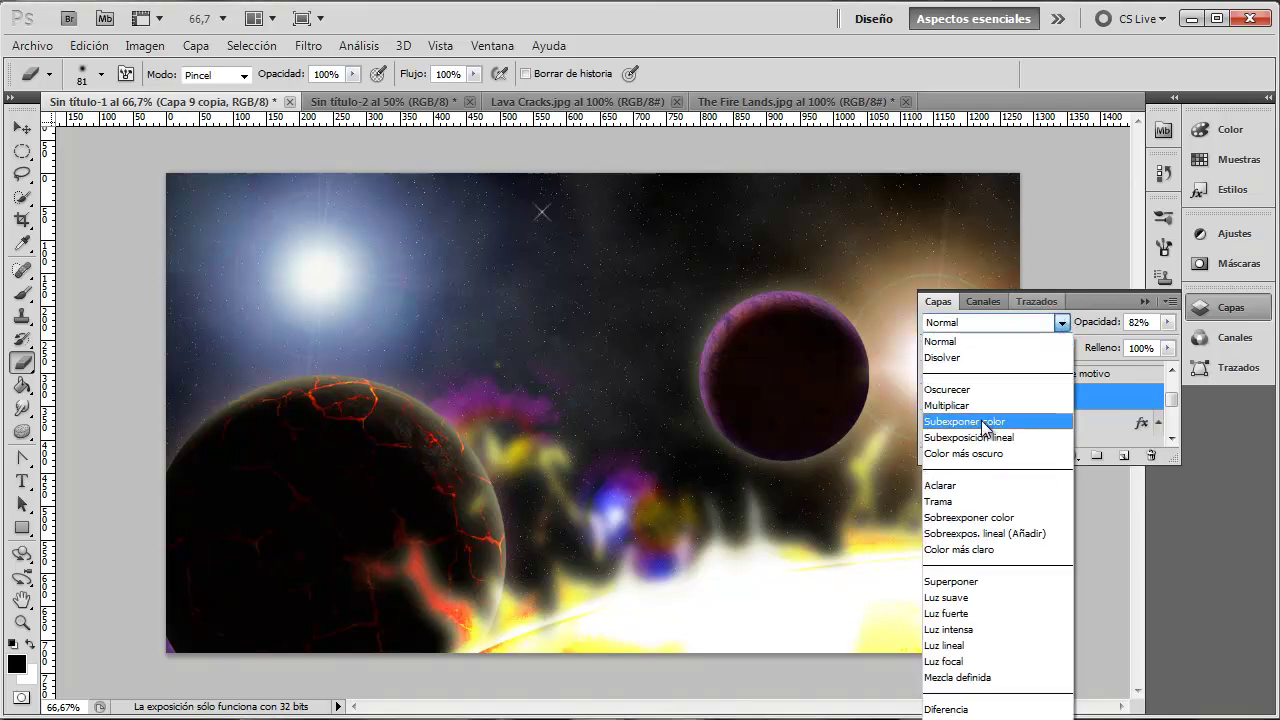
left_click(965, 533)
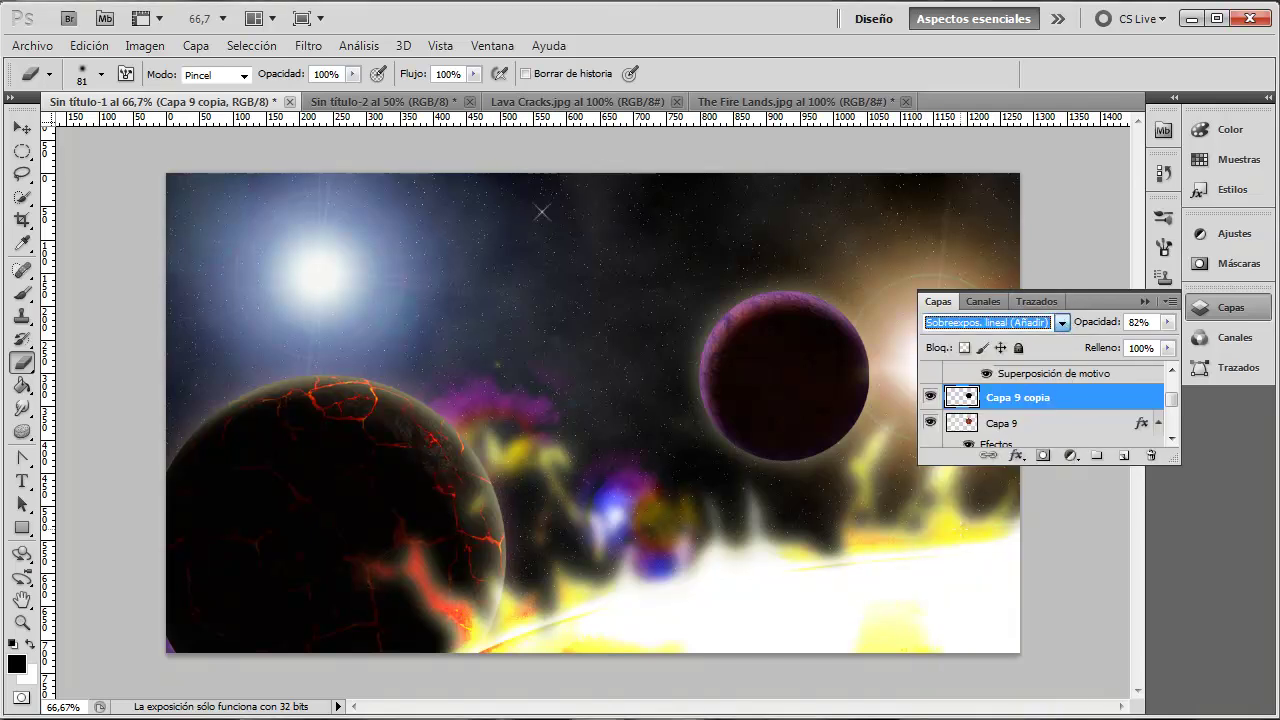
left_click(1006, 425)
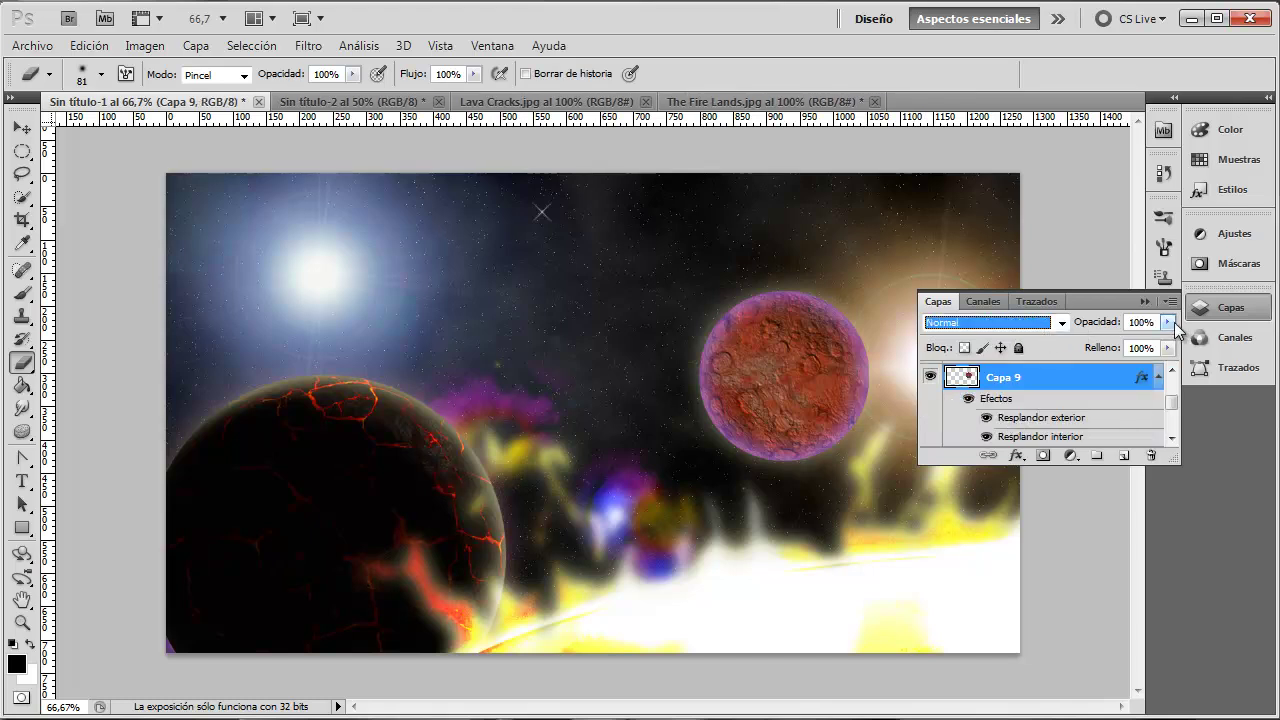
left_click(1167, 322)
mouse_move(1168, 344)
left_mouse_down()
mouse_move(1096, 350)
mouse_move(1198, 360)
left_mouse_up()
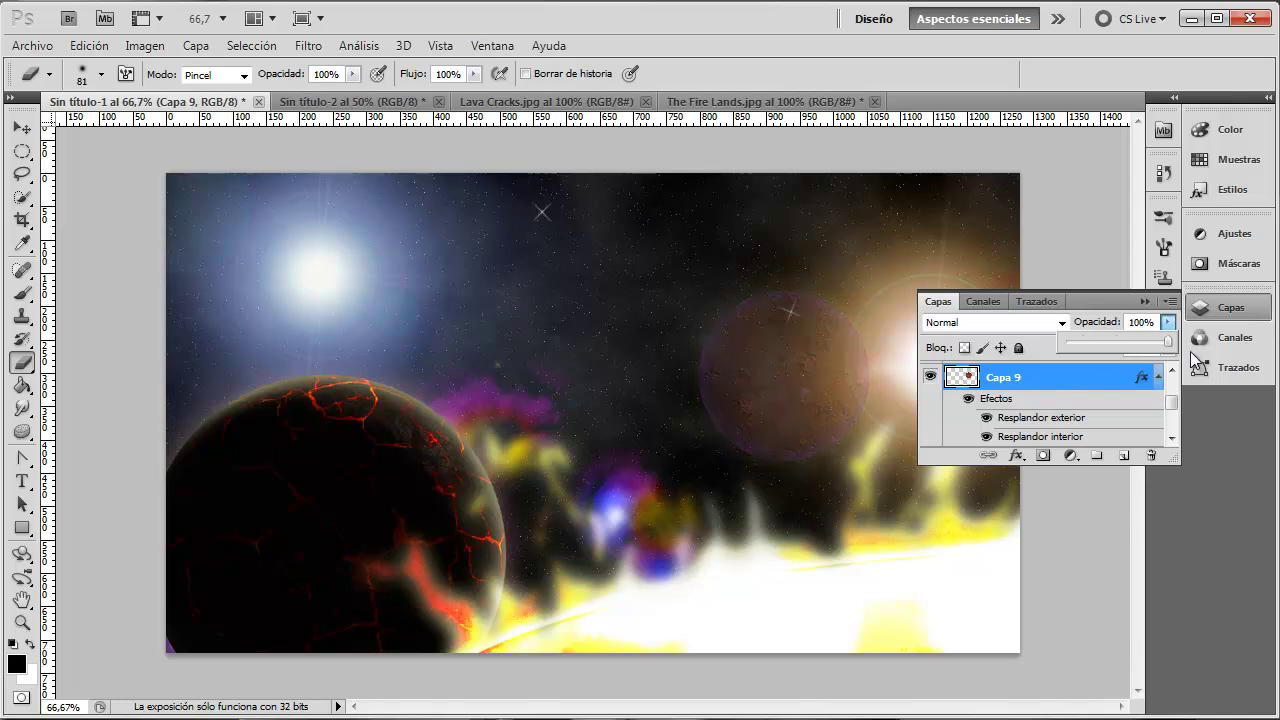
left_click(1145, 307)
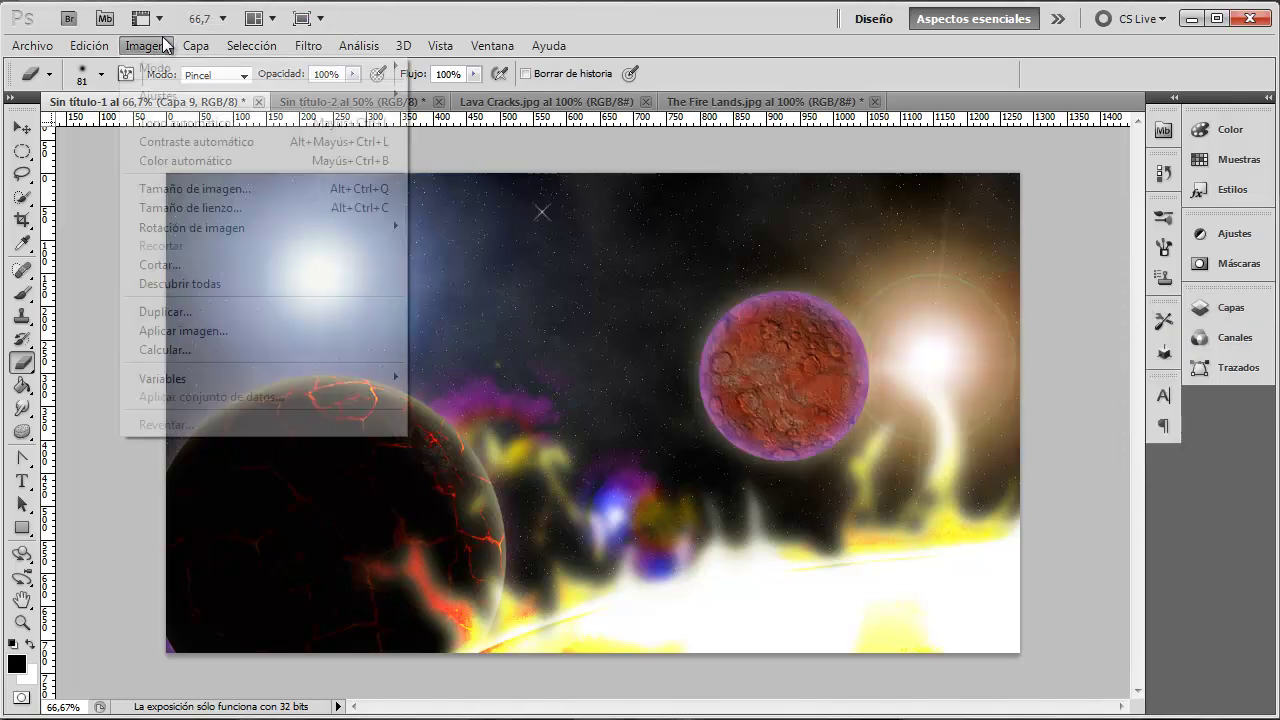
left_click(160, 45)
mouse_move(160, 95)
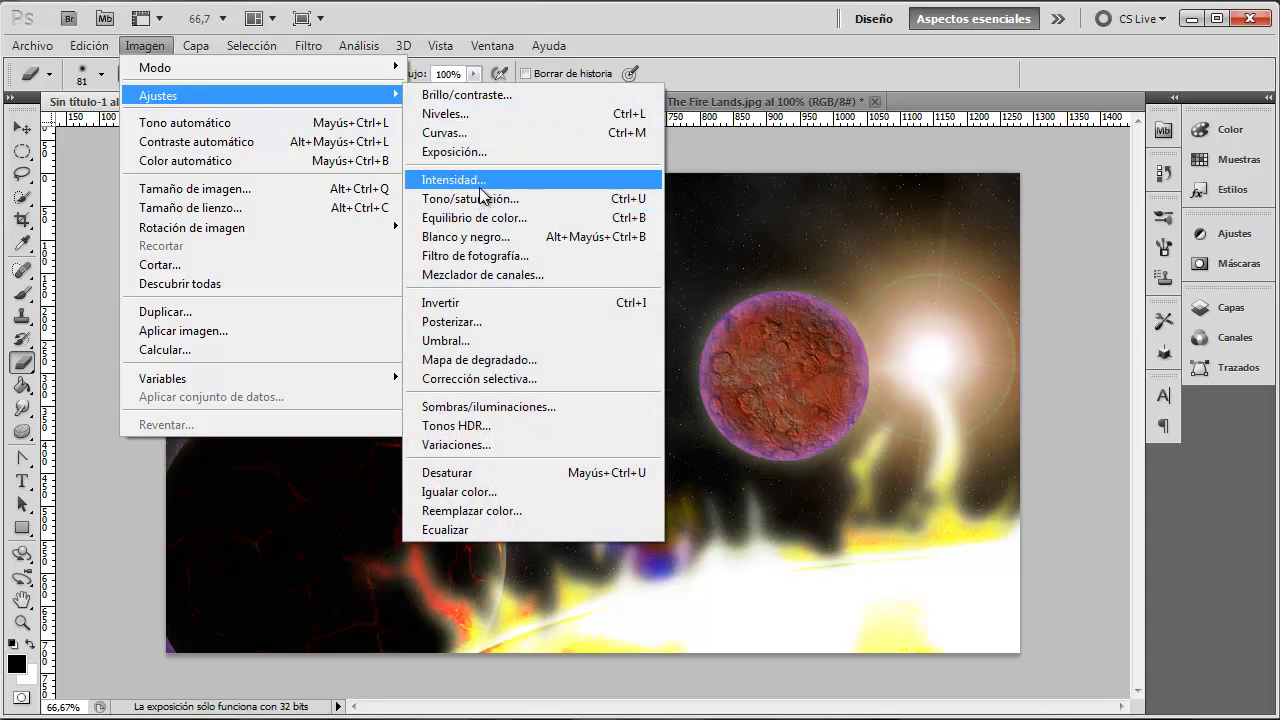
left_click(484, 114)
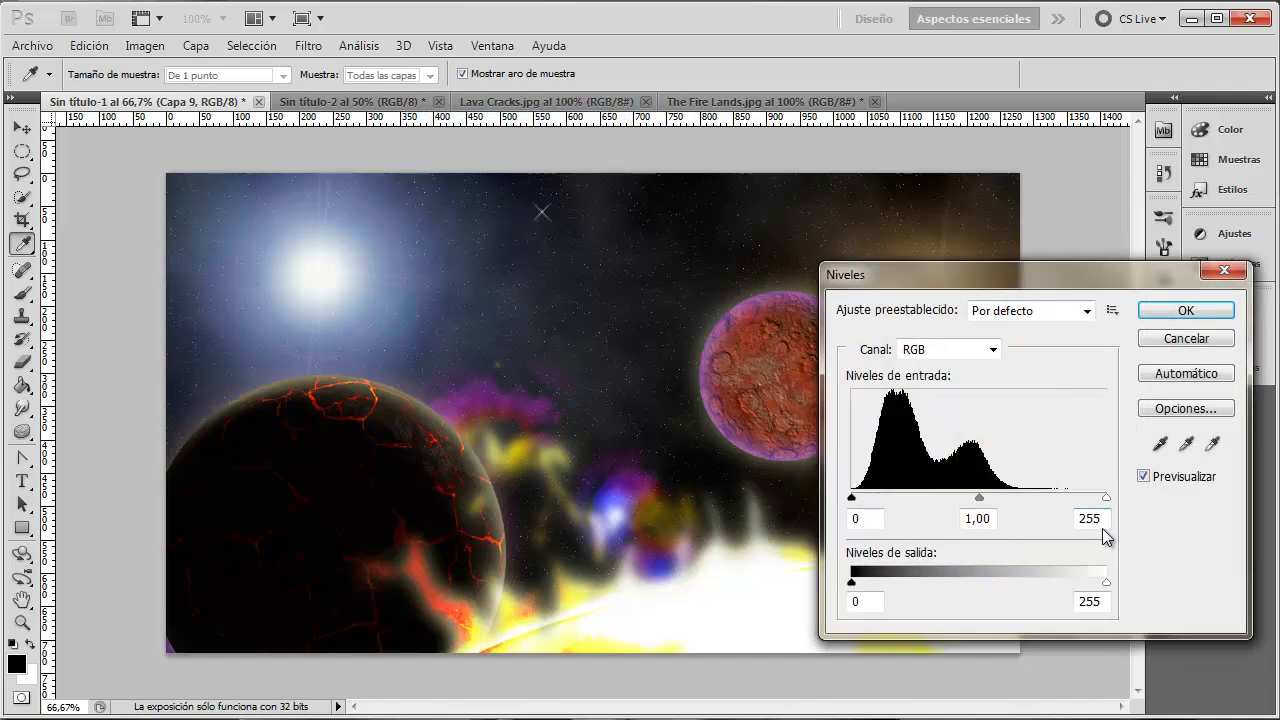
mouse_move(1111, 498)
left_mouse_down()
mouse_move(1049, 497)
mouse_move(1124, 496)
left_mouse_up()
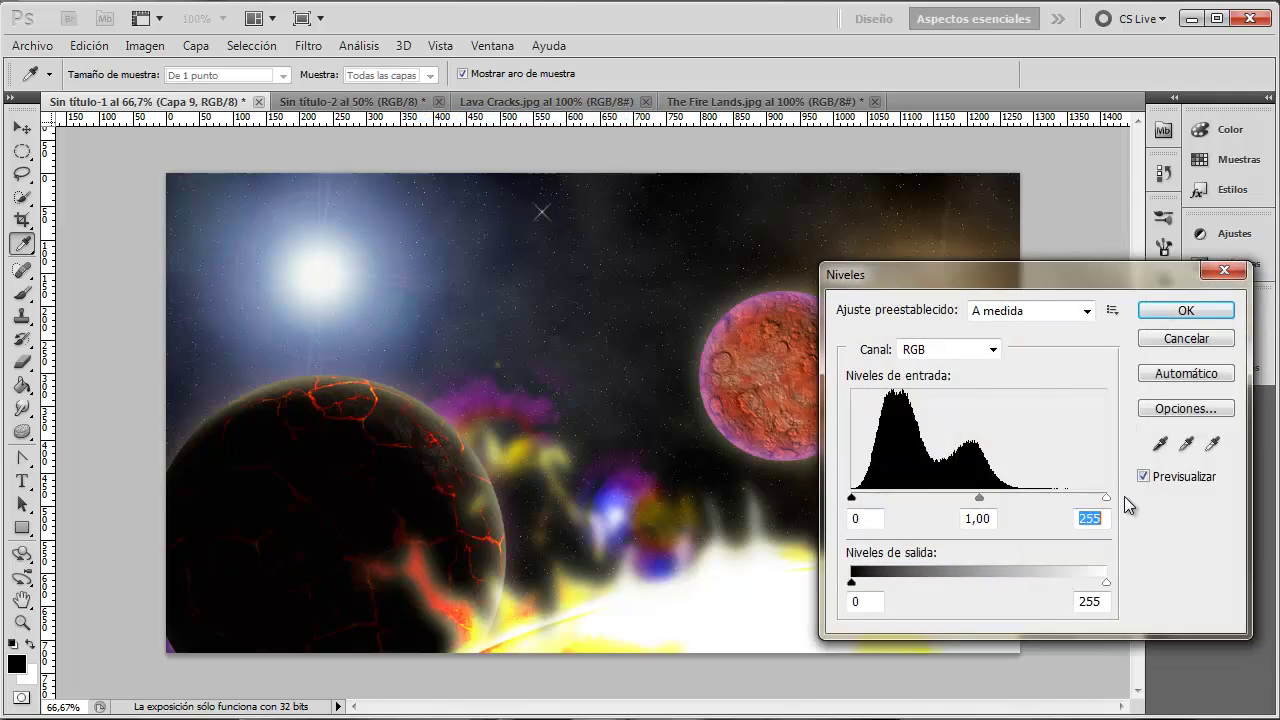
mouse_move(864, 497)
left_mouse_down()
mouse_move(971, 507)
mouse_move(950, 499)
left_mouse_up()
mouse_move(1028, 497)
left_mouse_down()
mouse_move(998, 505)
mouse_move(1063, 503)
mouse_move(1042, 500)
left_mouse_up()
left_click(1184, 340)
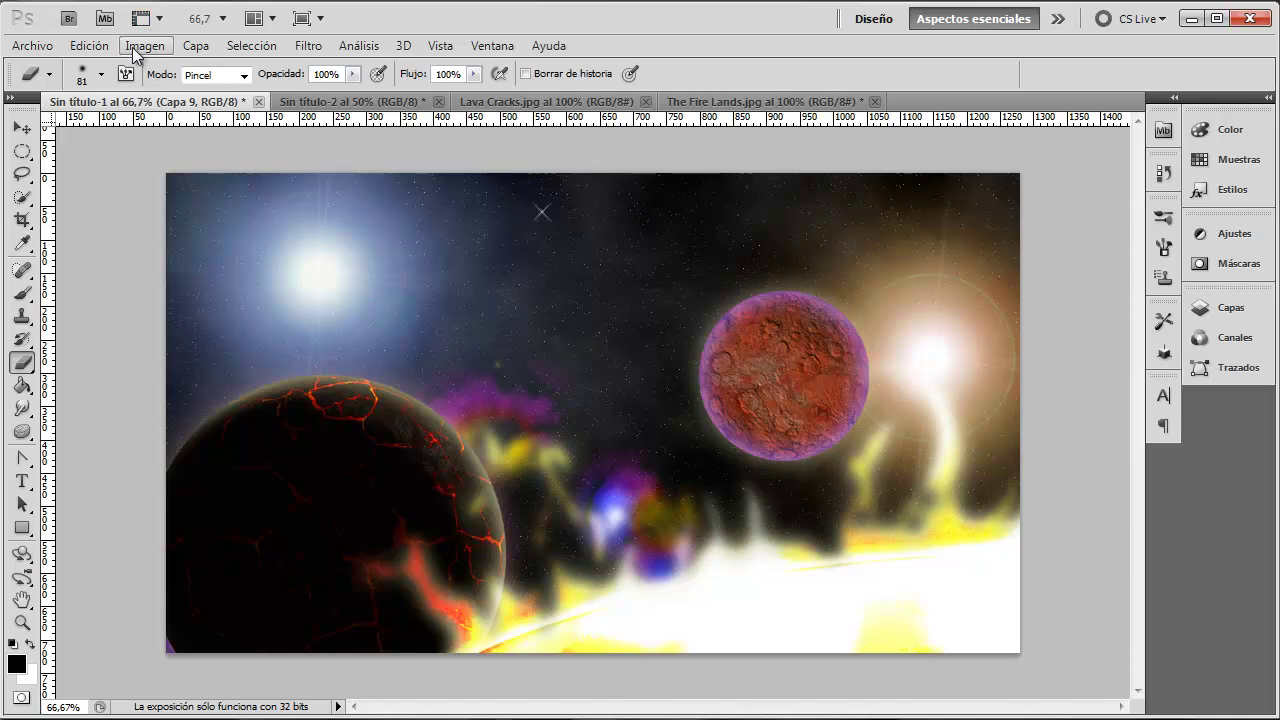
Step: Preview a Curvas adjustment on the image, then cancel it
left_click(158, 45)
mouse_move(158, 95)
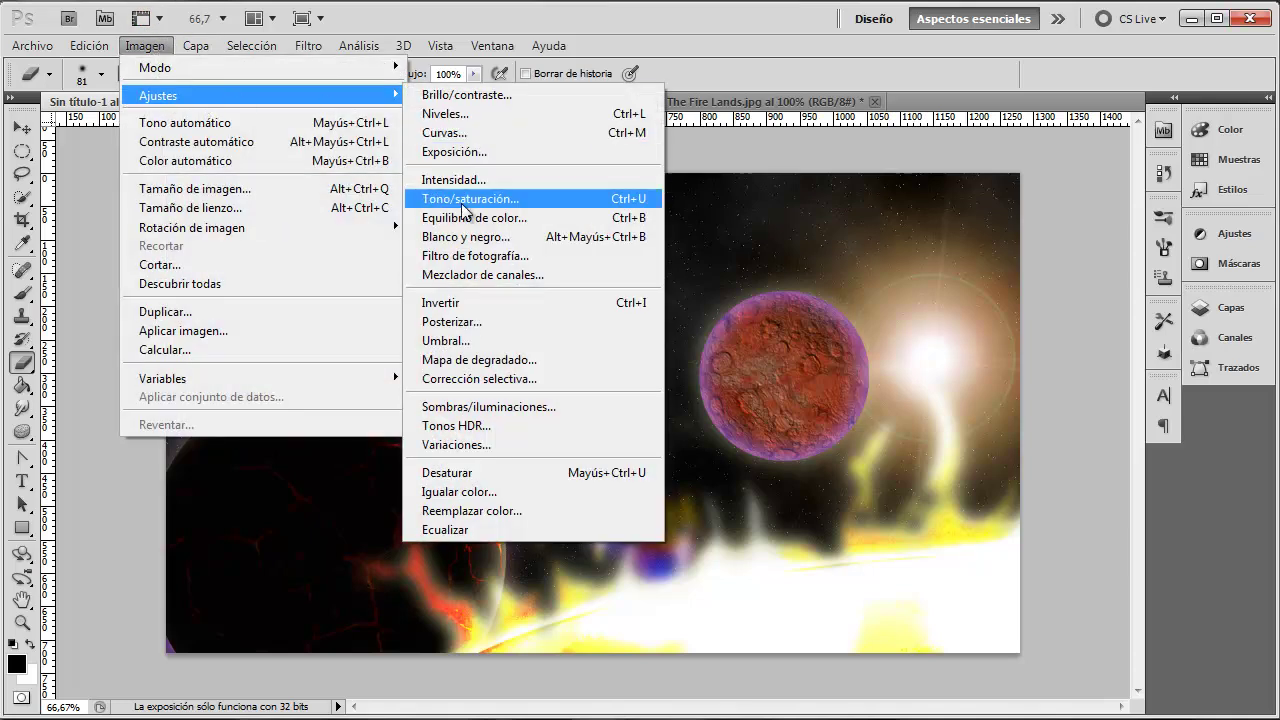
left_click(444, 132)
left_click_drag(910, 140, 1076, 142)
mouse_move(1100, 352)
left_mouse_down()
mouse_move(1115, 393)
mouse_move(1154, 386)
mouse_move(1074, 294)
mouse_move(1041, 293)
left_mouse_up()
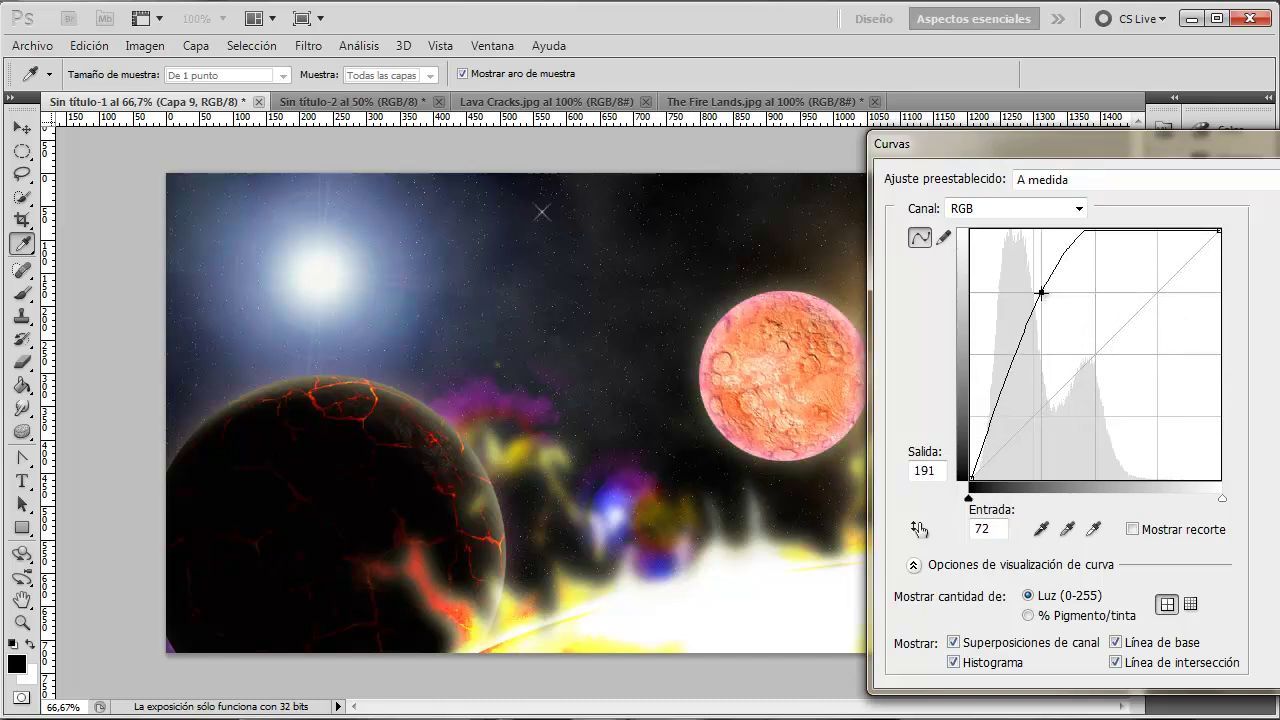
left_click_drag(889, 143, 335, 130)
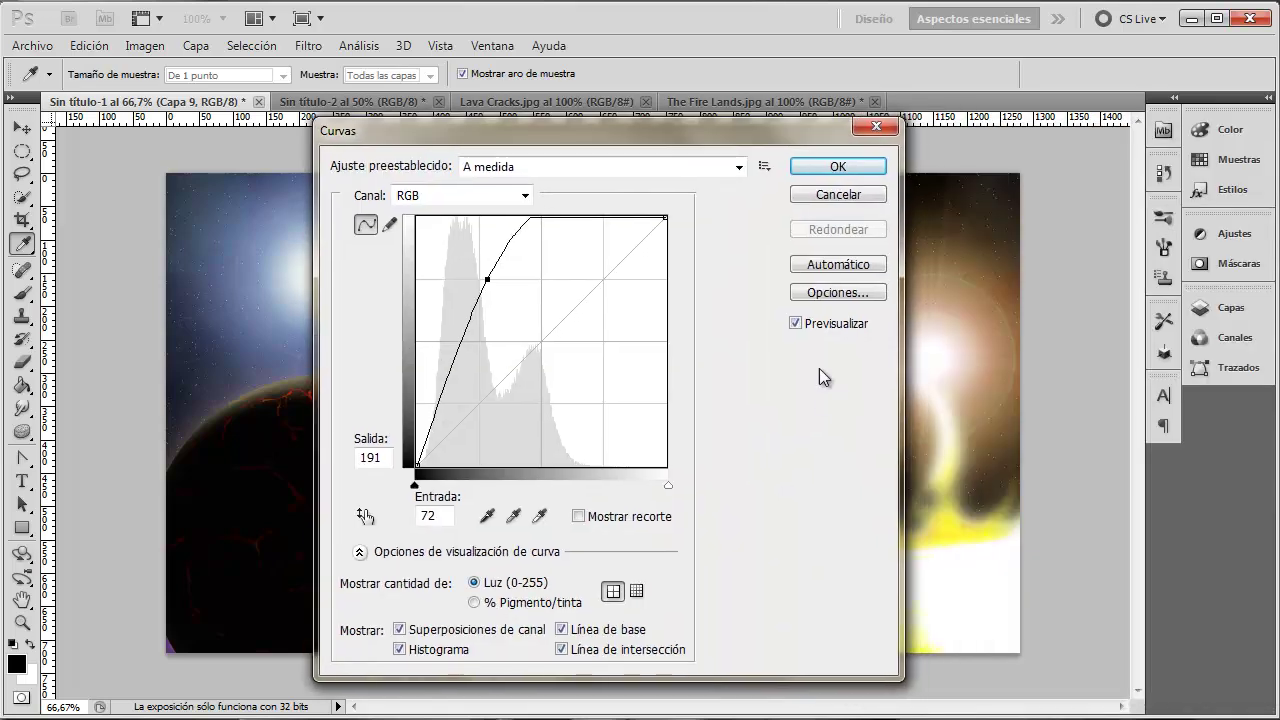
left_click(848, 194)
Step: Change Capa 9 copia from Sobreexpos. lineal to Normal blending at 84% opacity
left_click(1215, 307)
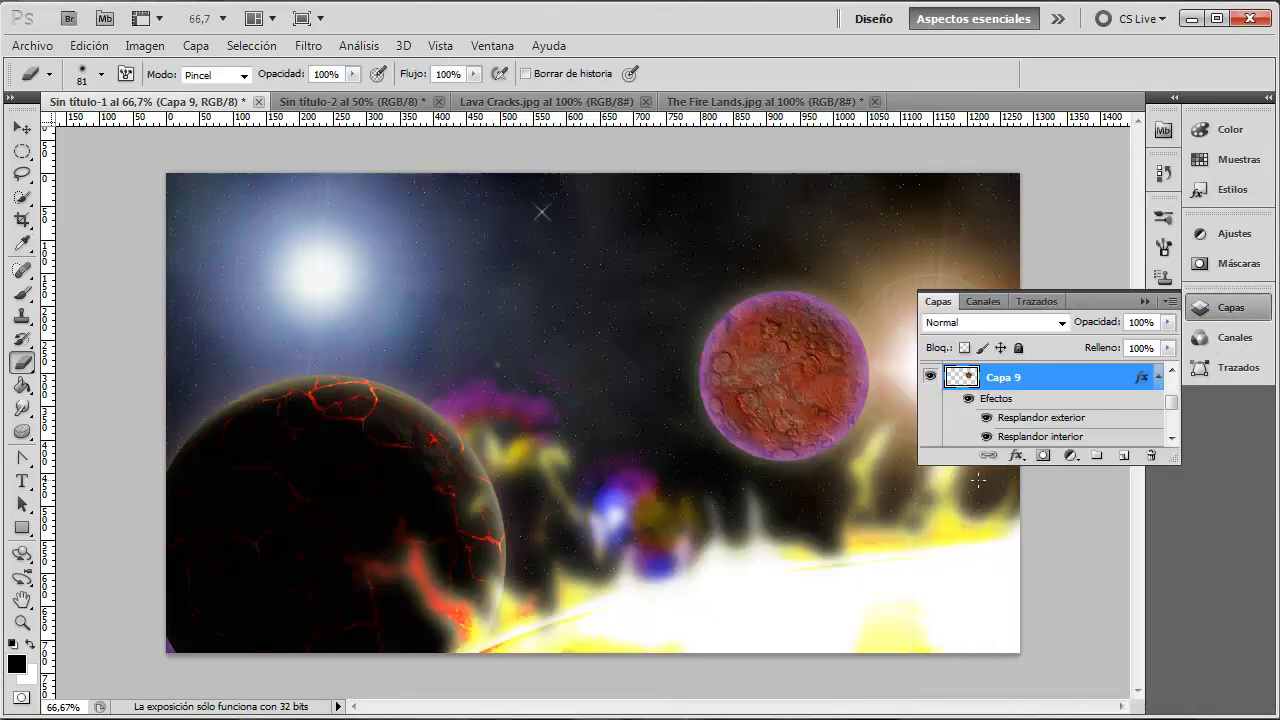
mouse_move(1171, 402)
left_mouse_down()
mouse_move(1185, 389)
mouse_move(1187, 403)
mouse_move(1190, 381)
mouse_move(1190, 396)
left_mouse_up()
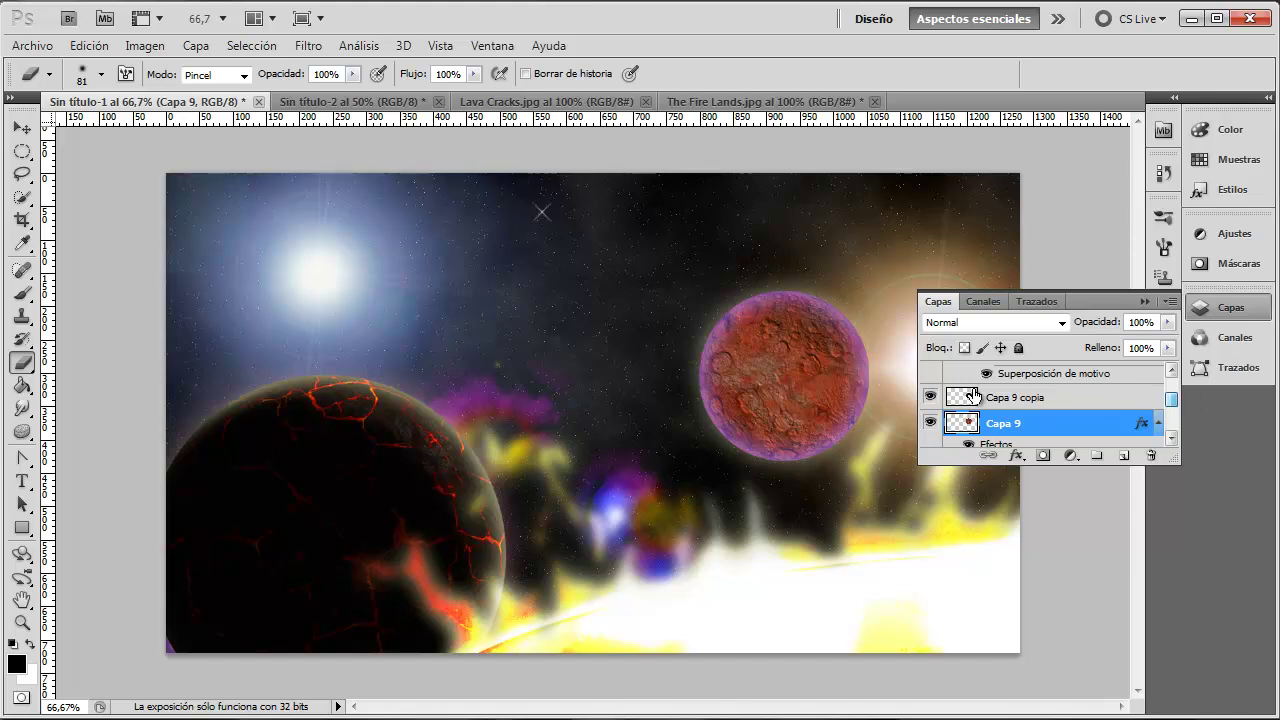
left_click(1036, 402)
left_click(1062, 322)
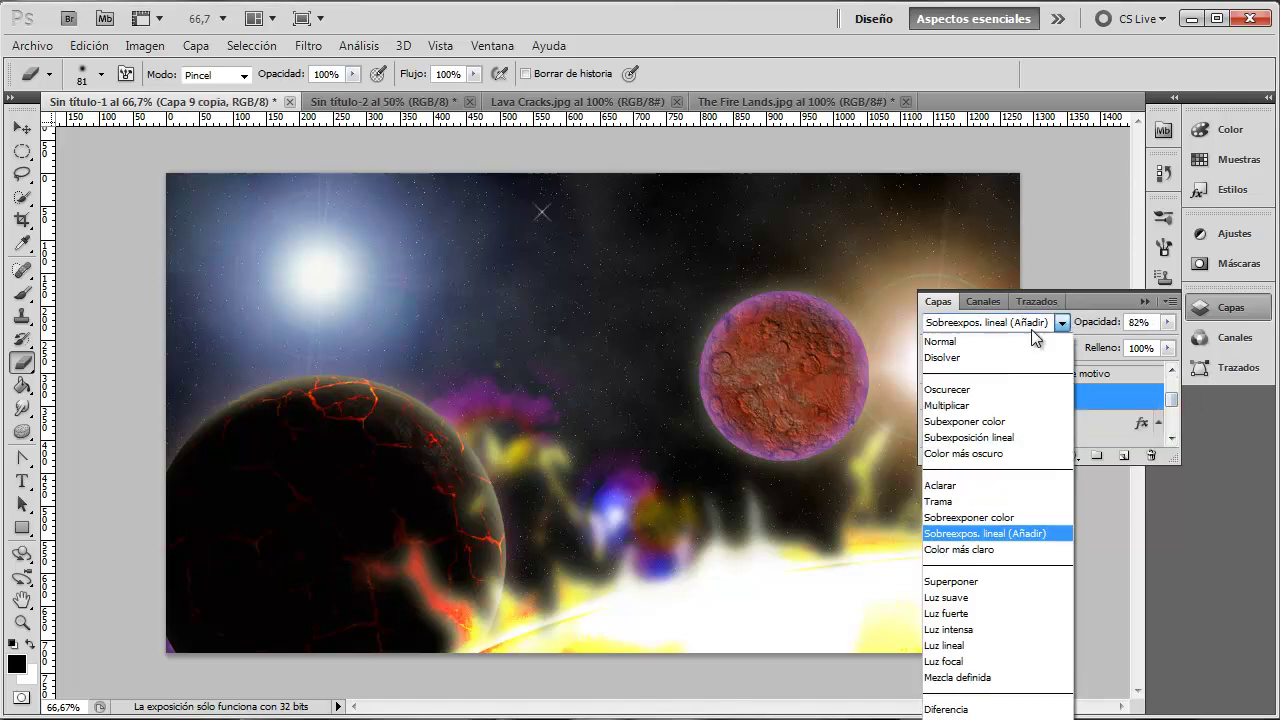
left_click(985, 316)
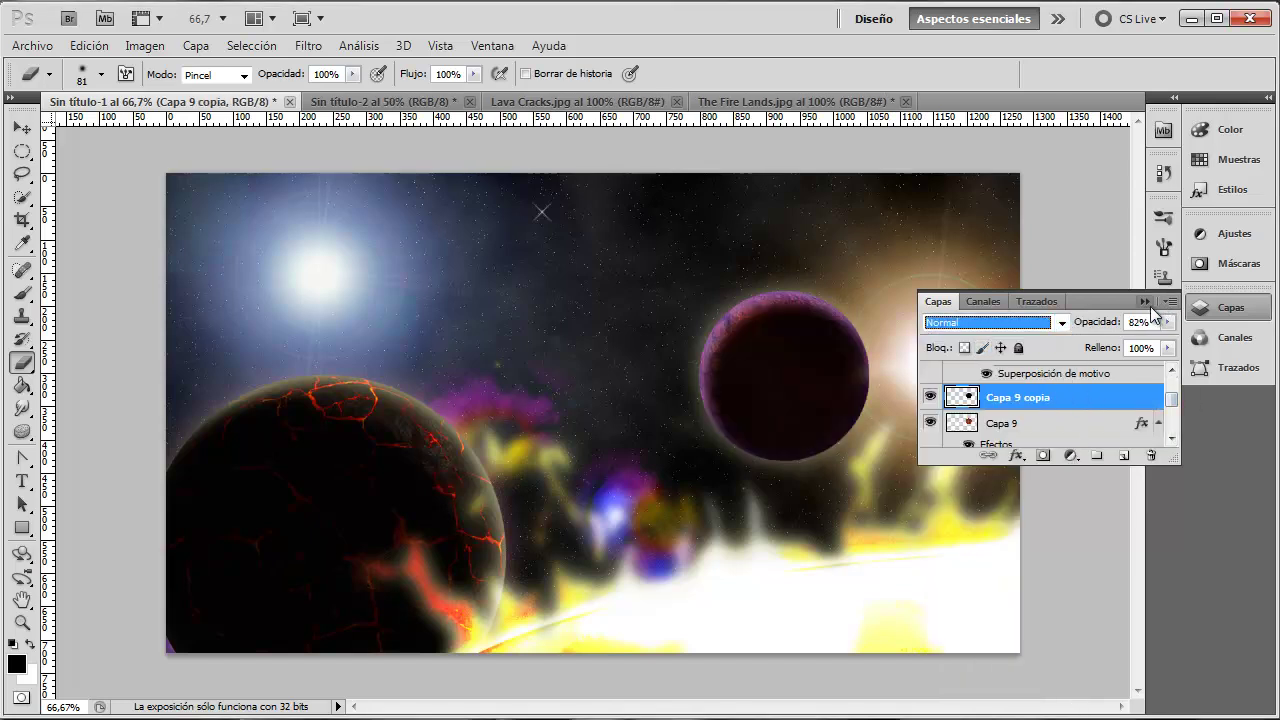
left_click(1166, 322)
mouse_move(1152, 343)
left_mouse_down()
mouse_move(1133, 343)
mouse_move(1155, 343)
left_mouse_up()
left_click(1145, 301)
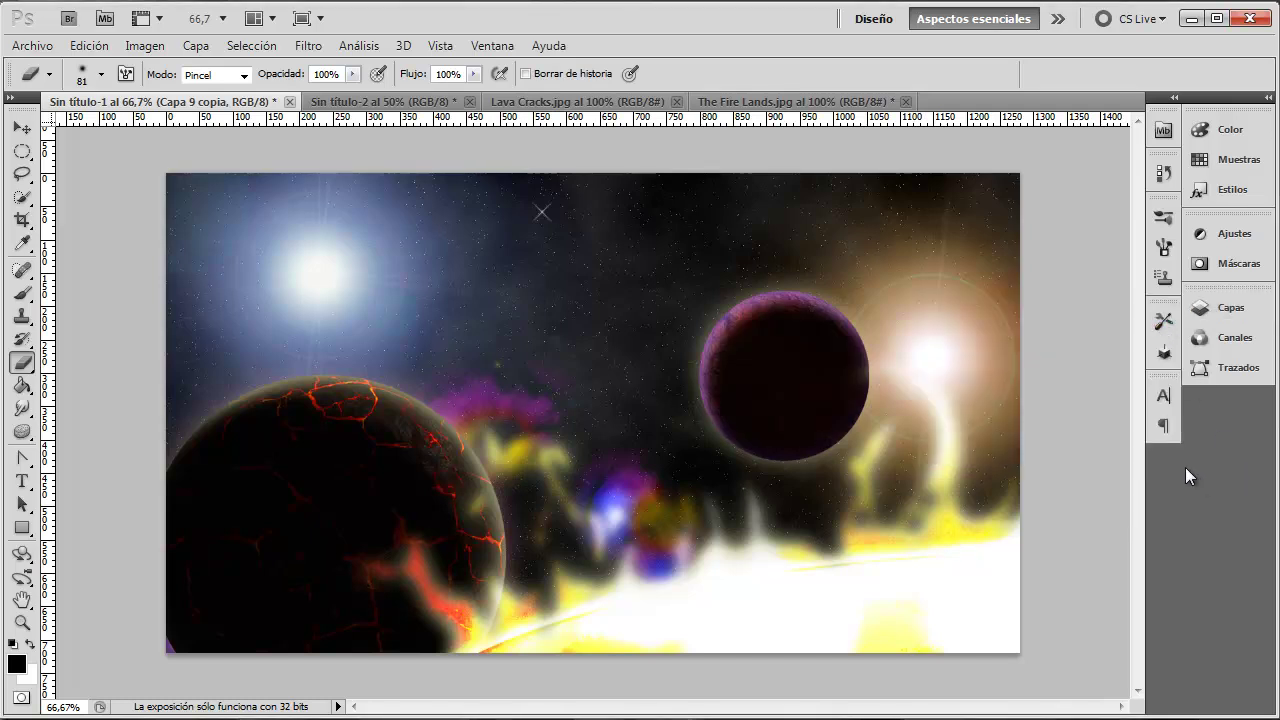
left_click(1225, 307)
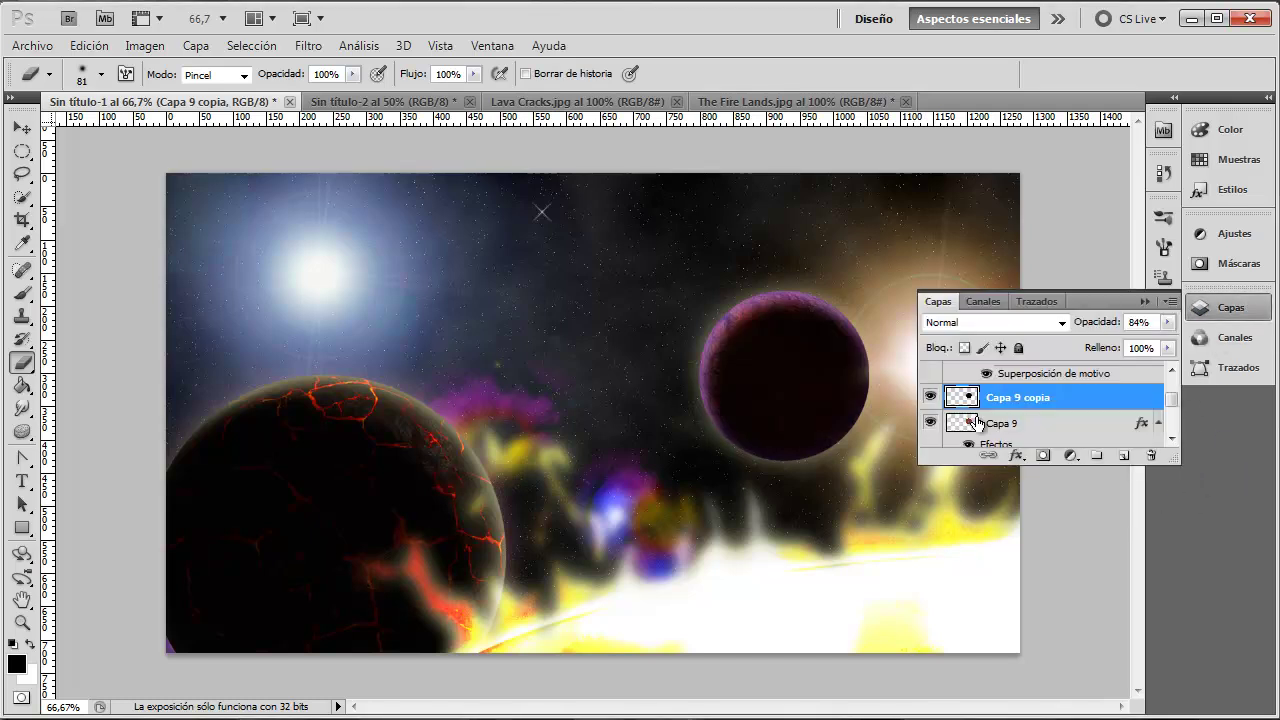
scroll(1175, 398, "up", 3)
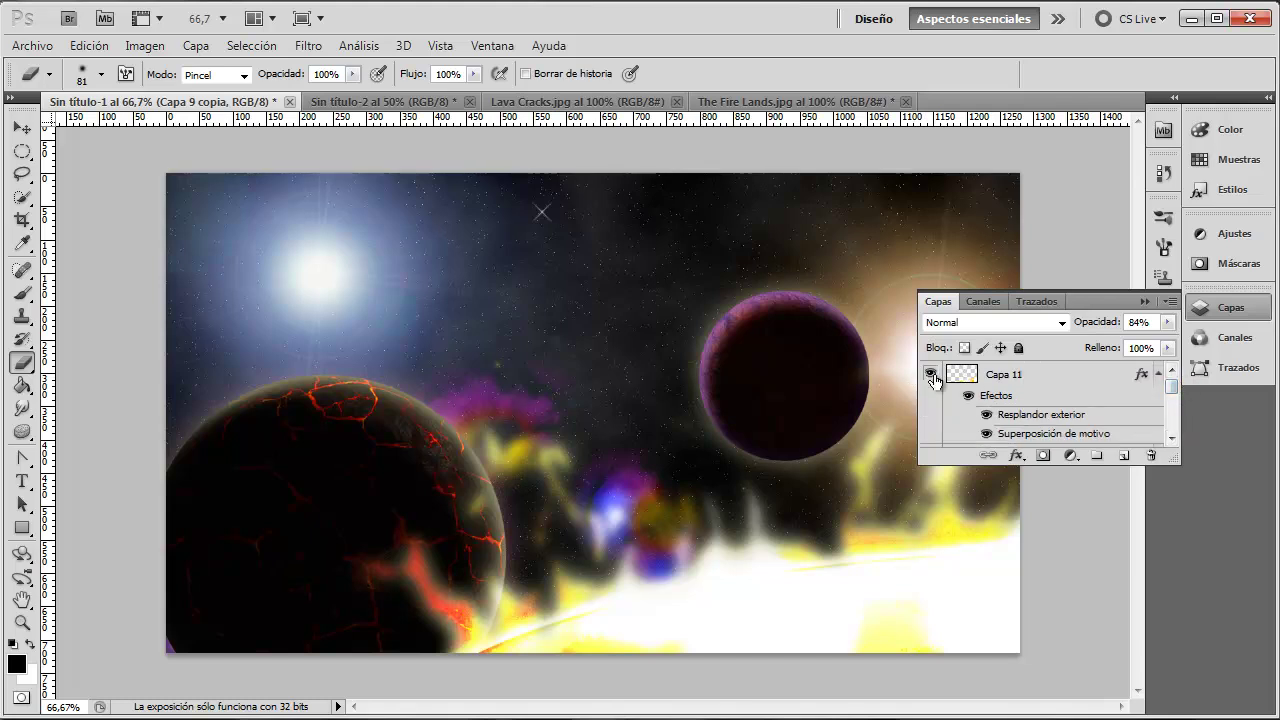
Step: Hide Capa 11 and Capa 10, then select the Horizontal Type tool
left_click(930, 374)
left_click_drag(1176, 381, 1186, 388)
left_click(1171, 438)
left_click(1172, 371)
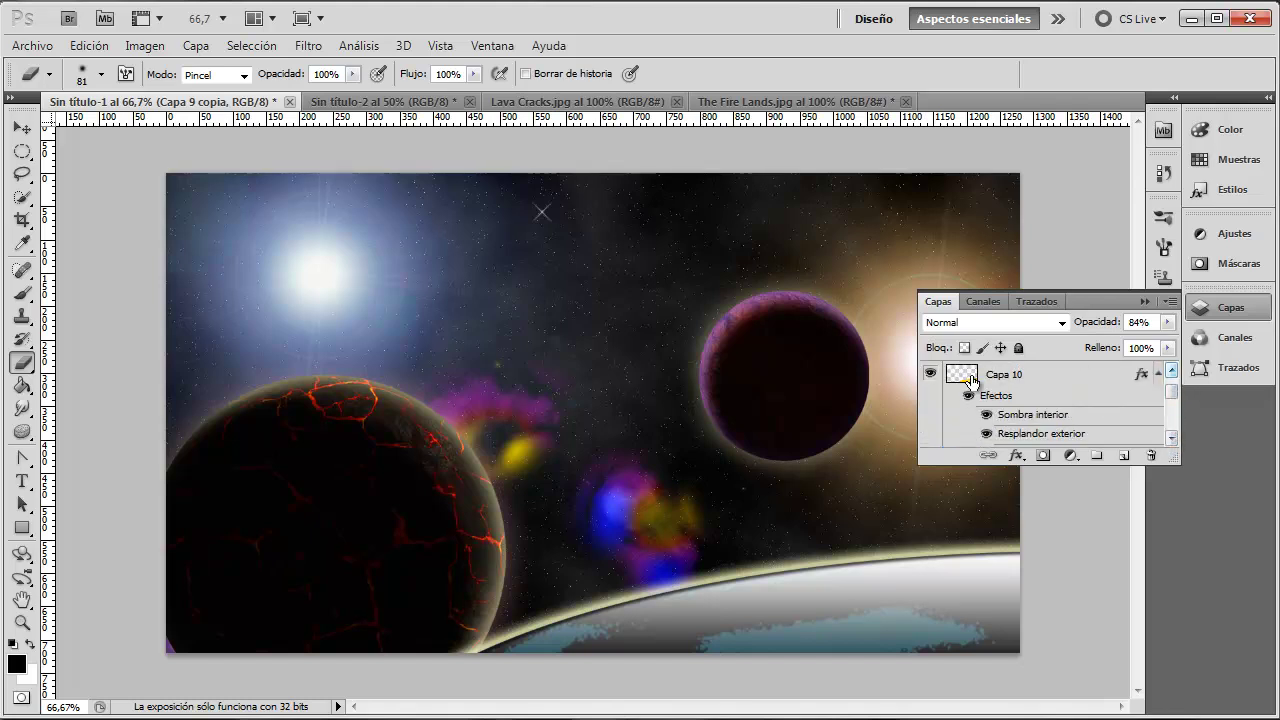
left_click(931, 374)
left_click(1145, 301)
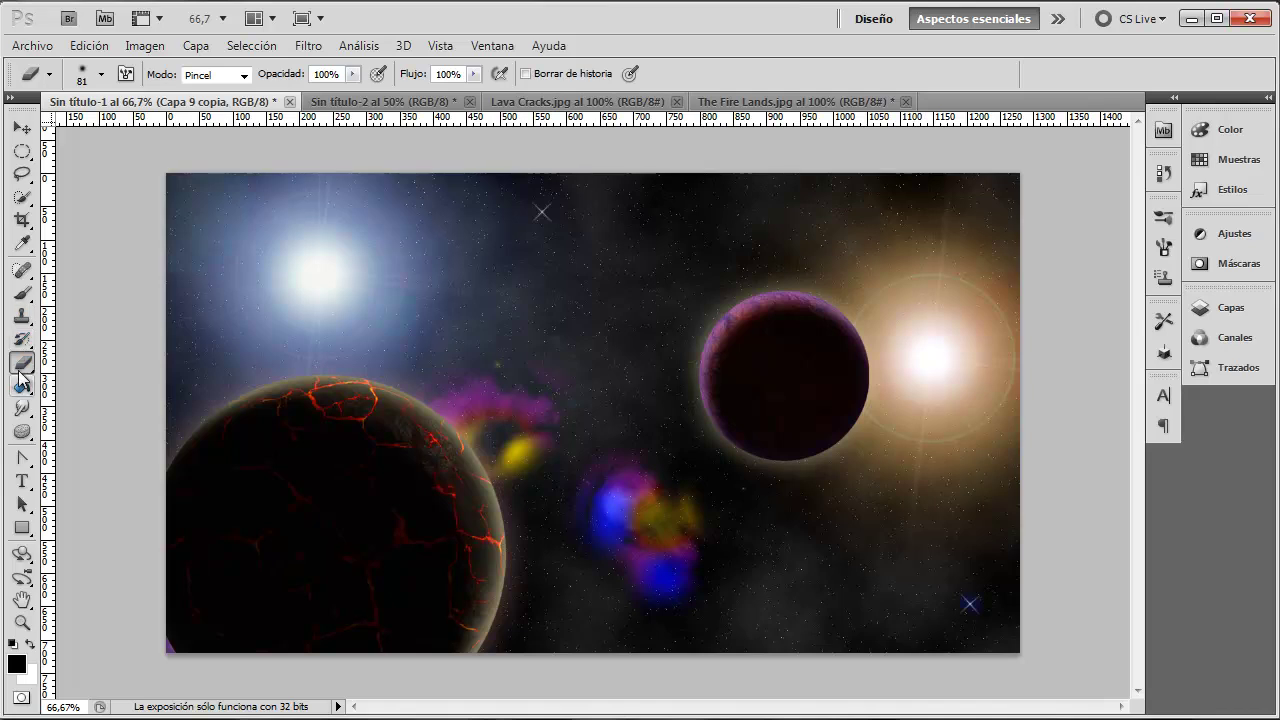
left_click(21, 484)
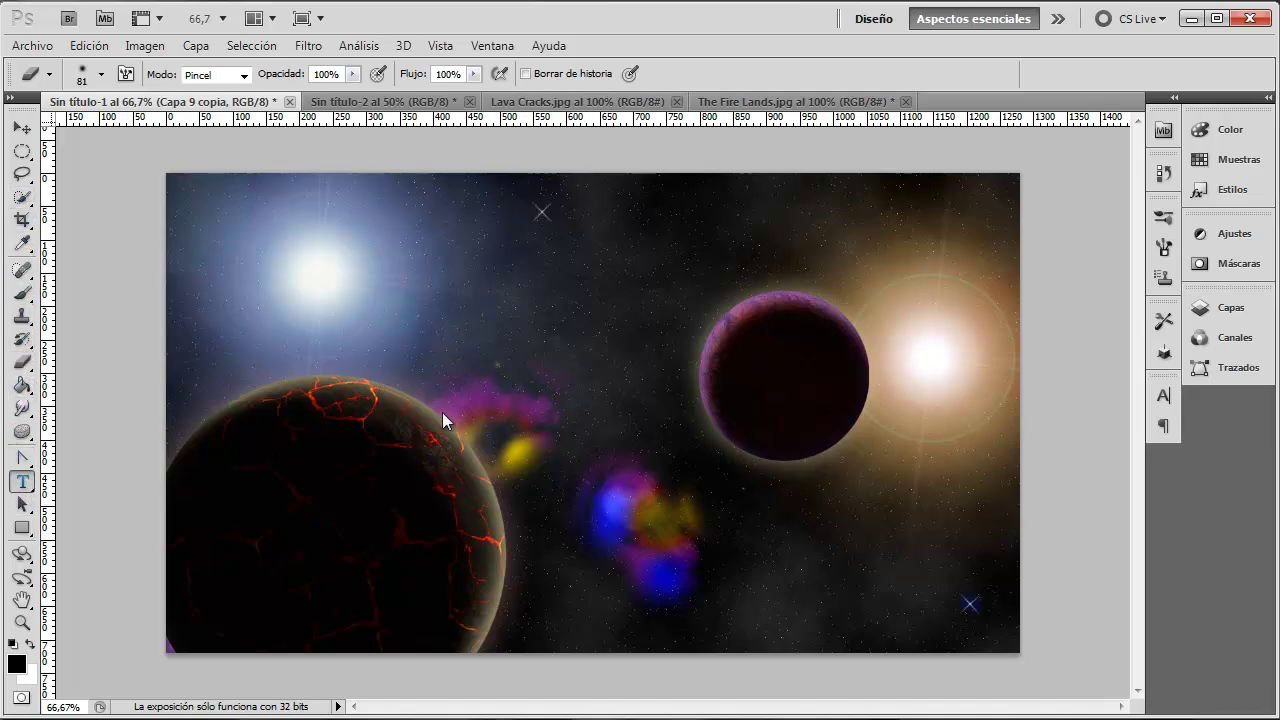
Step: Move Capa 12 above Capa 11 to the top, then start typing near the canvas centre
left_click(1231, 310)
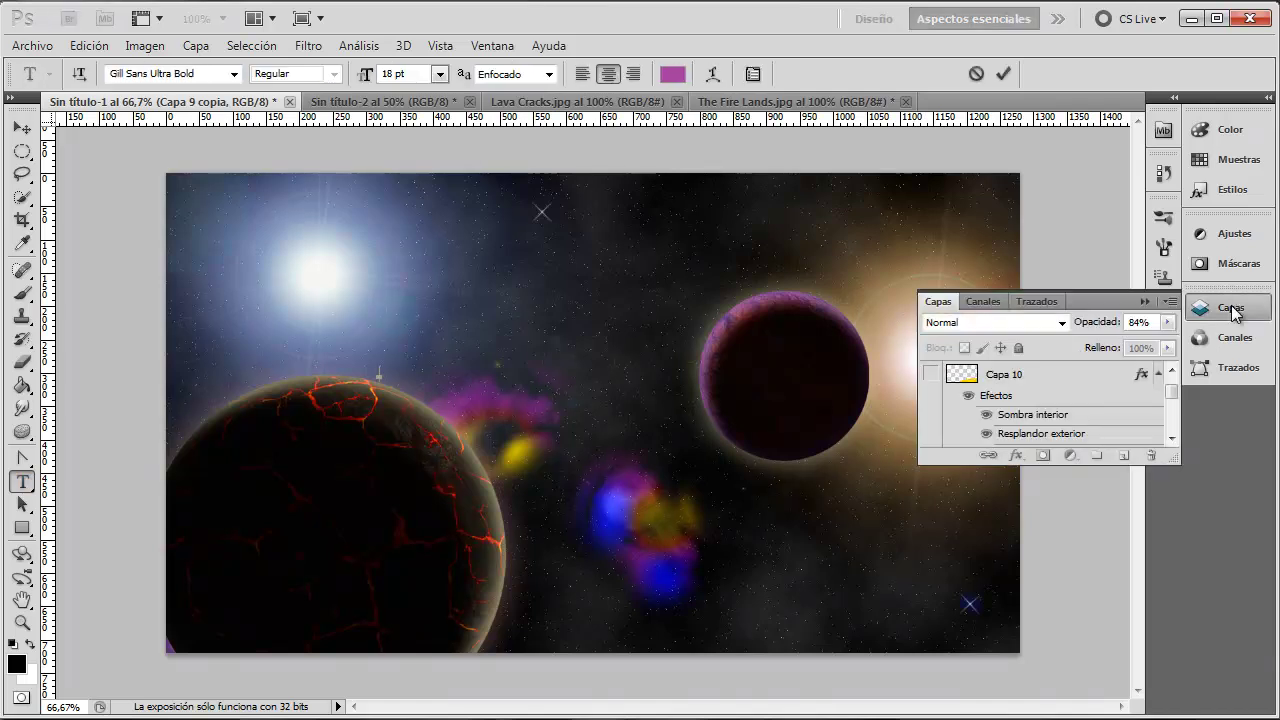
scroll(1176, 378, "up", 1)
left_click_drag(1176, 385, 1181, 400)
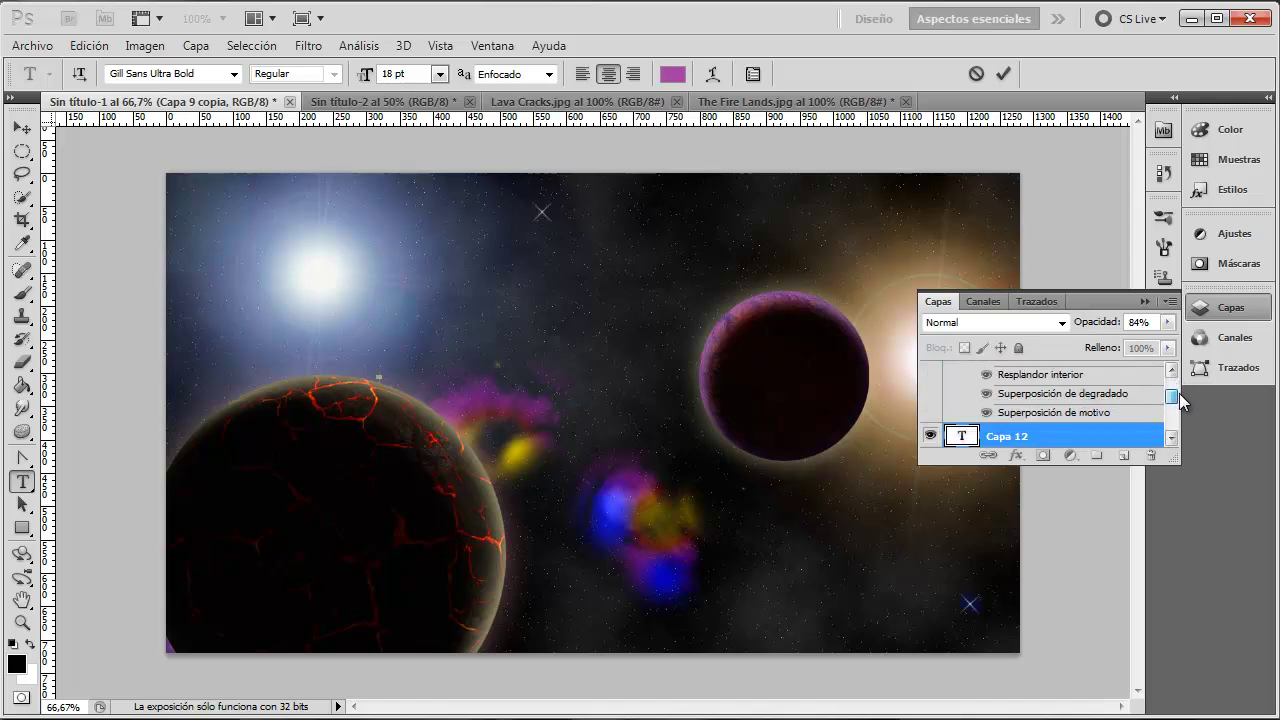
left_click_drag(1082, 436, 1090, 350)
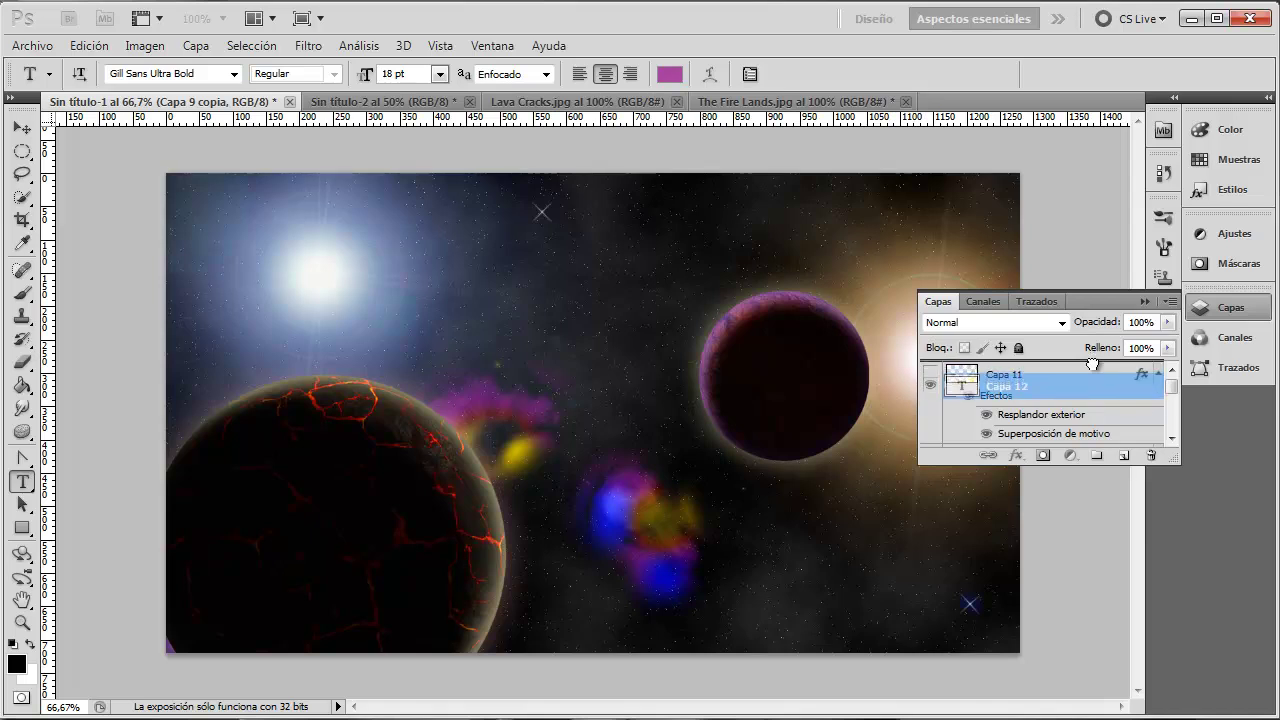
left_click_drag(1090, 350, 1118, 320)
left_click(1143, 301)
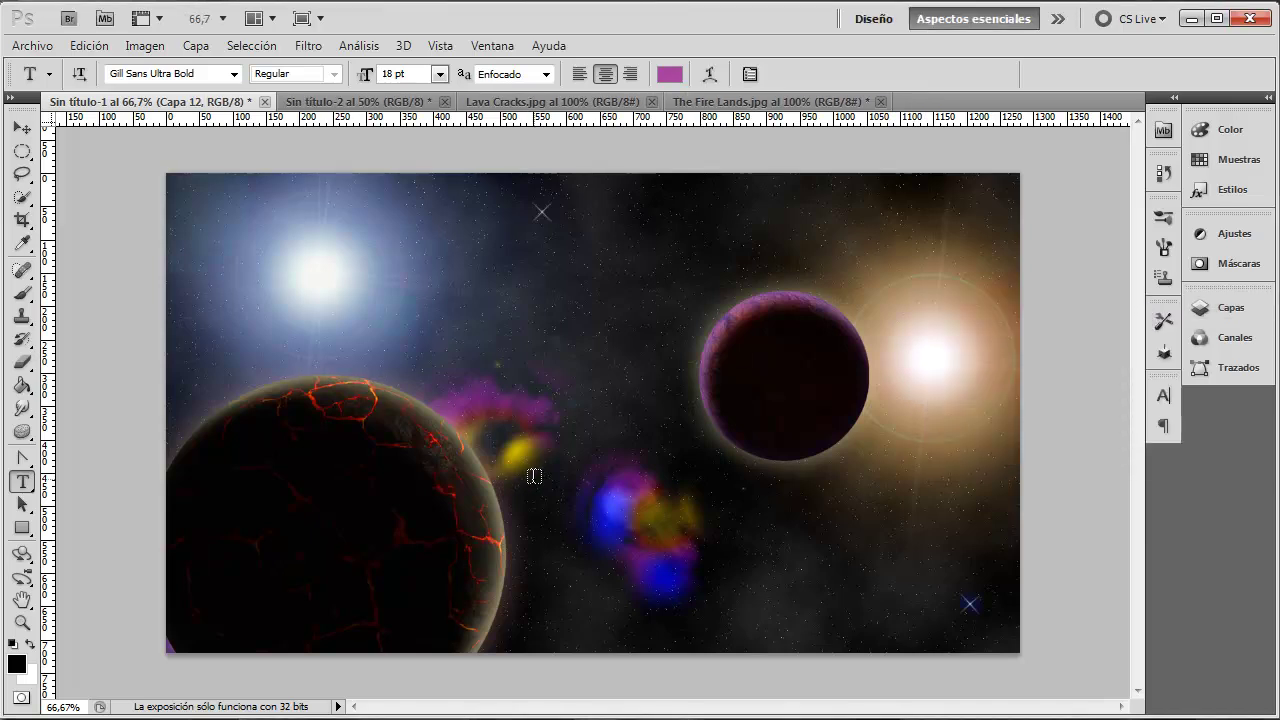
key("v")
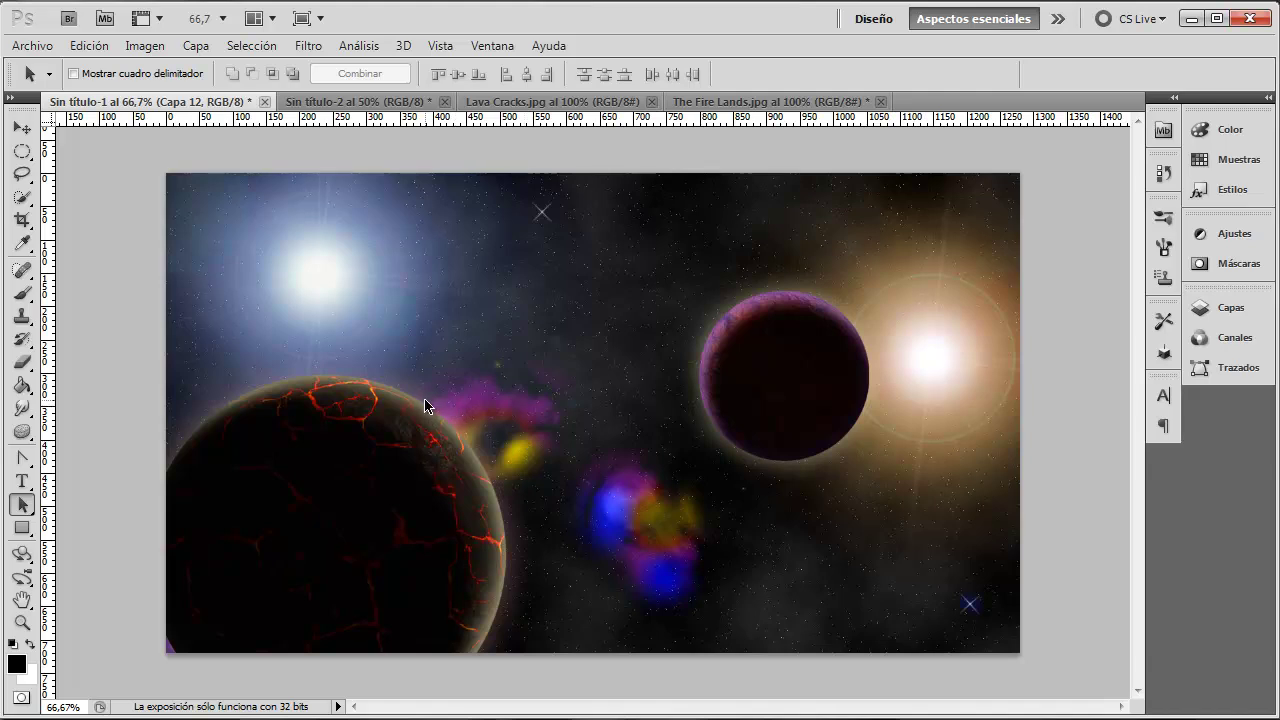
left_click(1215, 307)
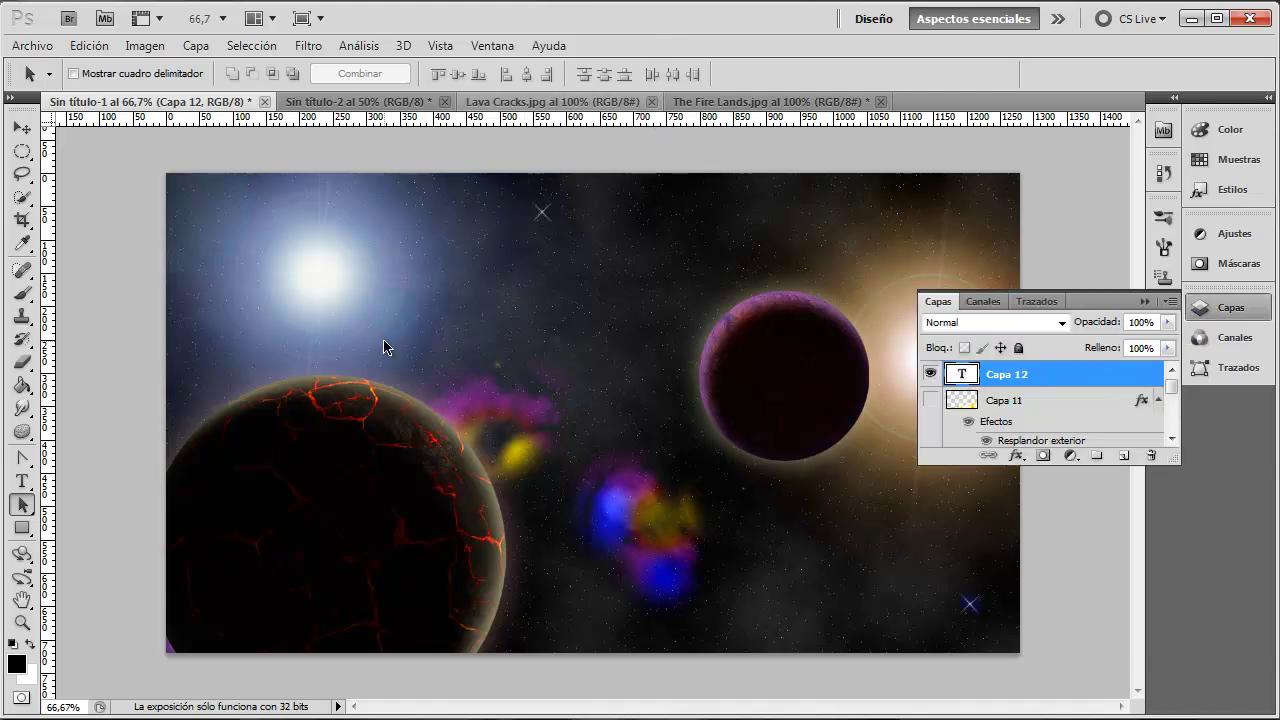
left_click(1144, 301)
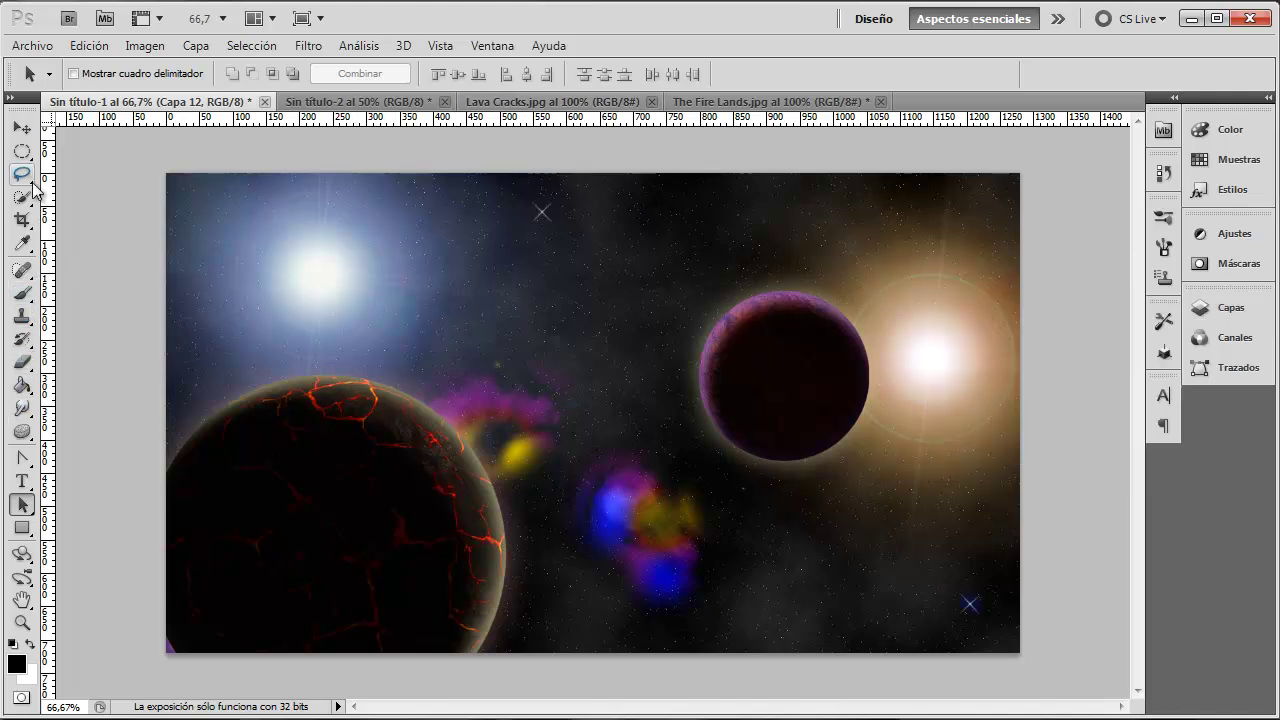
left_click(22, 481)
left_click(350, 377)
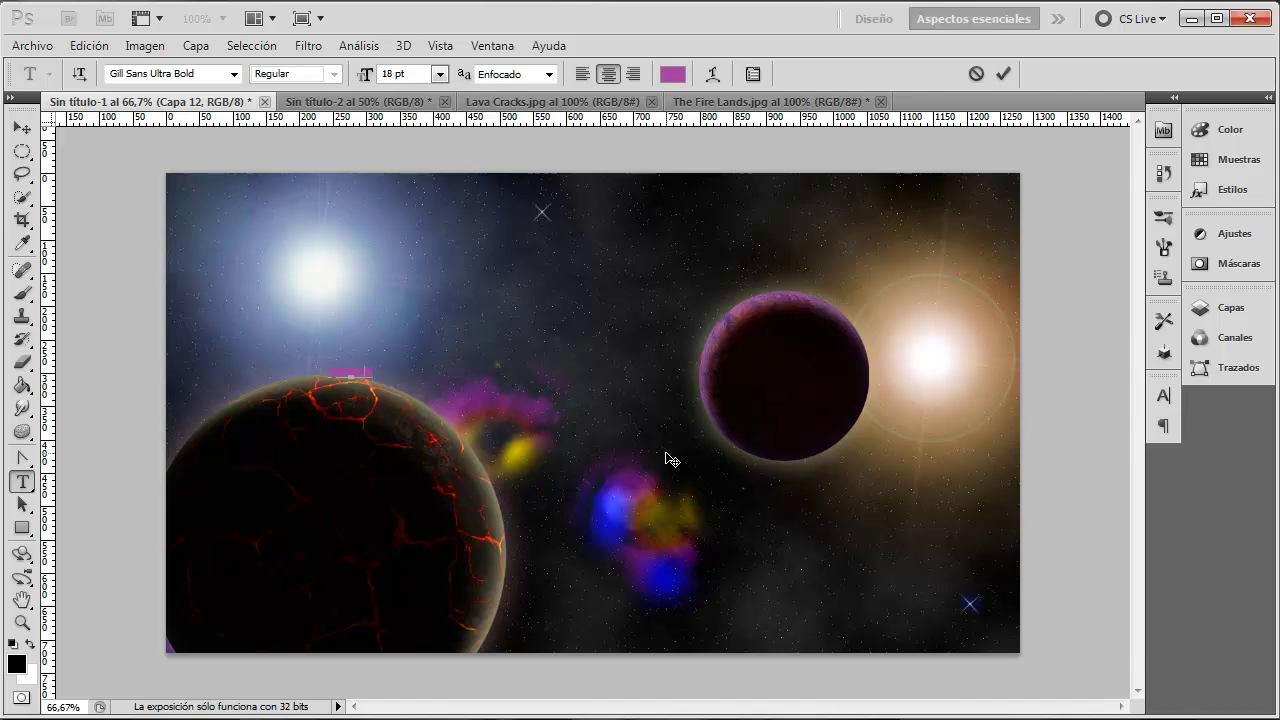
Step: Break the title into two lines, DEEP and SPACE, and set it to 150 pt
key("Return")
left_click_drag(380, 394, 275, 345)
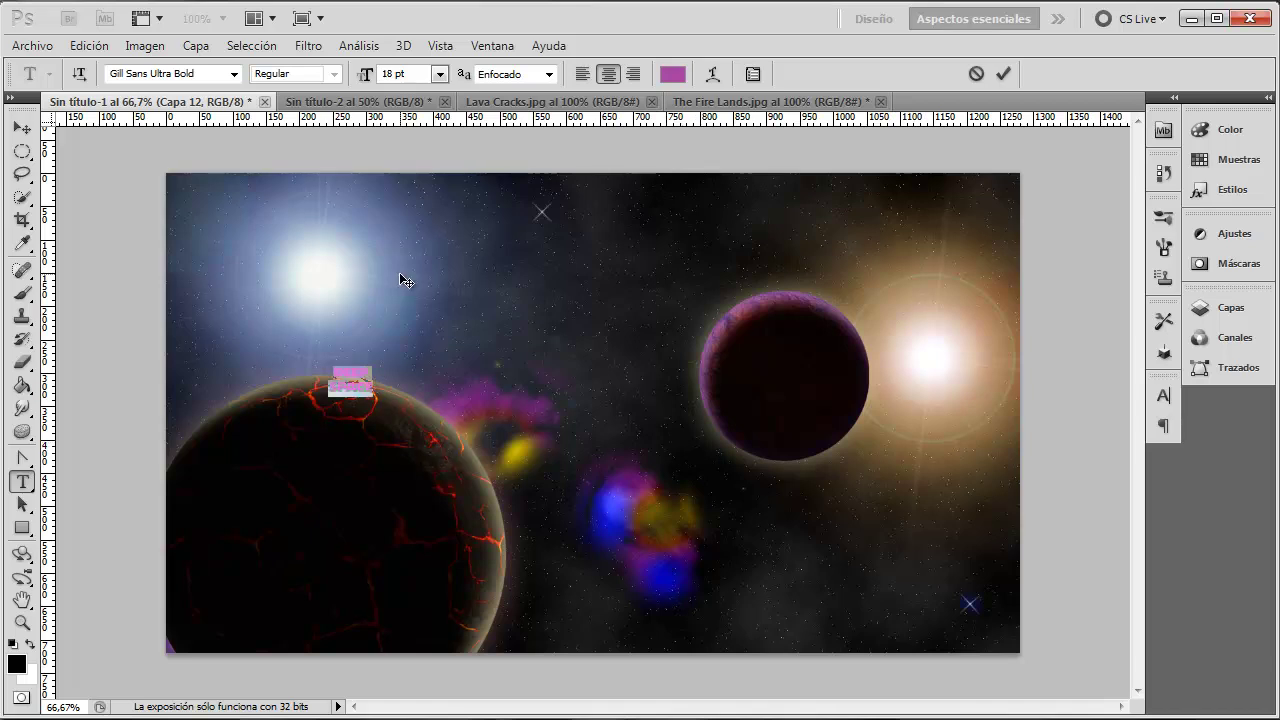
left_click(439, 74)
left_click(447, 414)
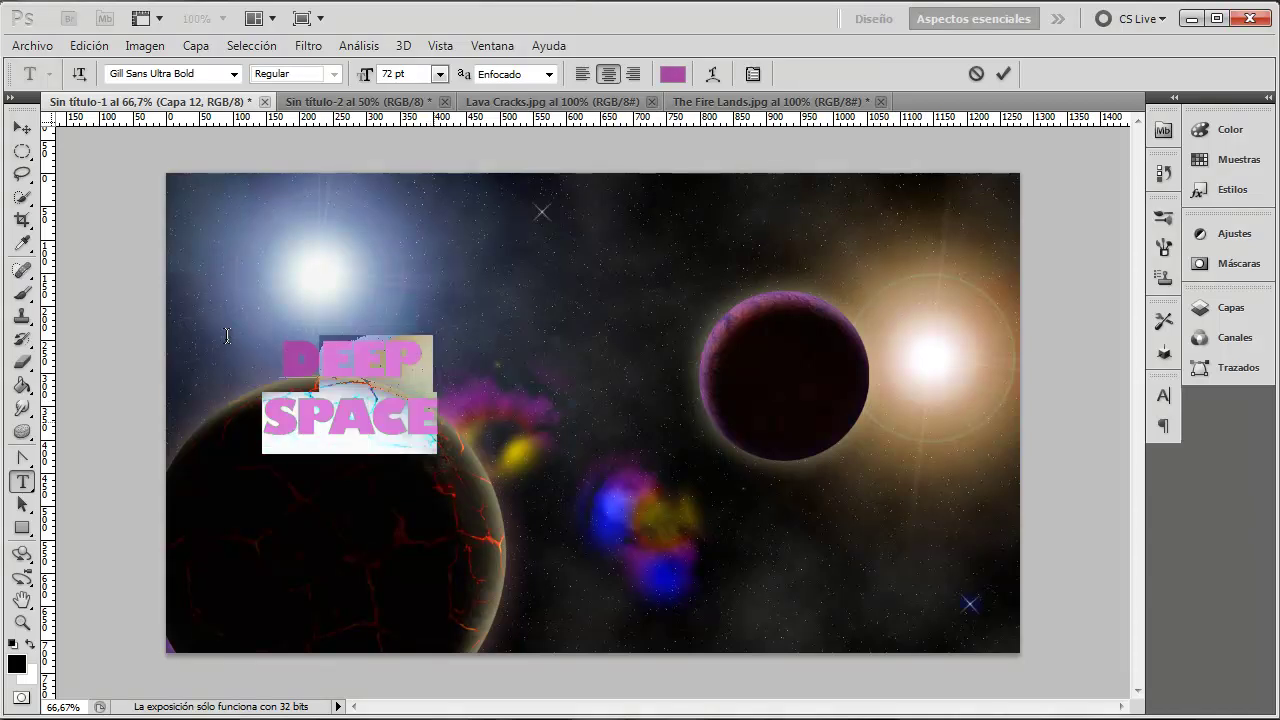
left_click(412, 73)
type("150")
key("Return")
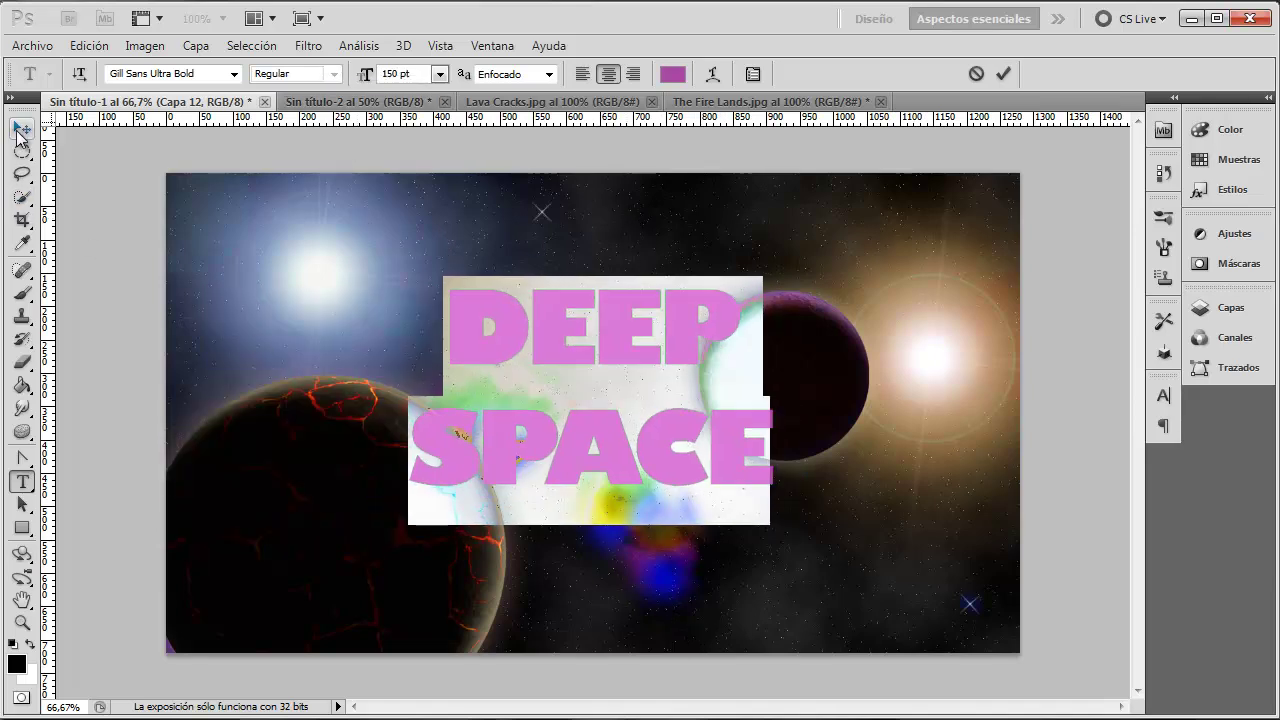
Step: Change the whole DEEP SPACE title's font to Magneto Bold
left_click(761, 337)
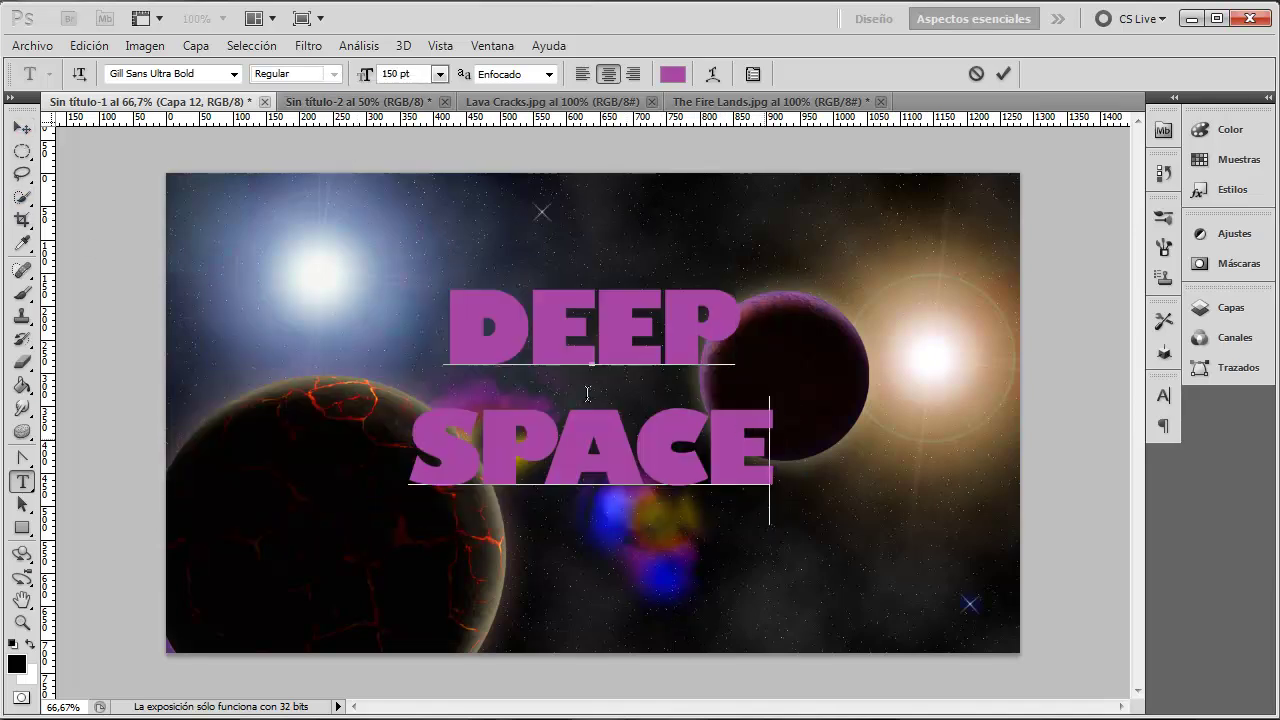
key("ctrl+a")
left_click(241, 77)
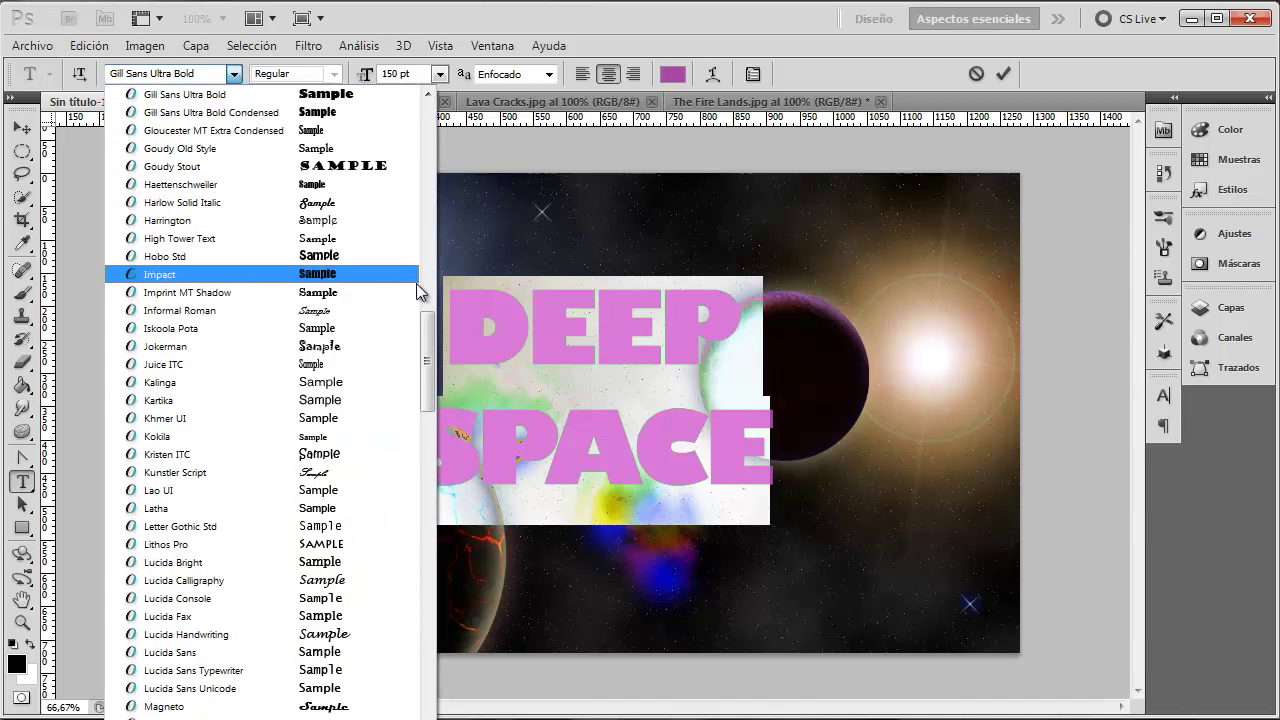
scroll(430, 385, "down", 3)
left_click_drag(430, 385, 430, 395)
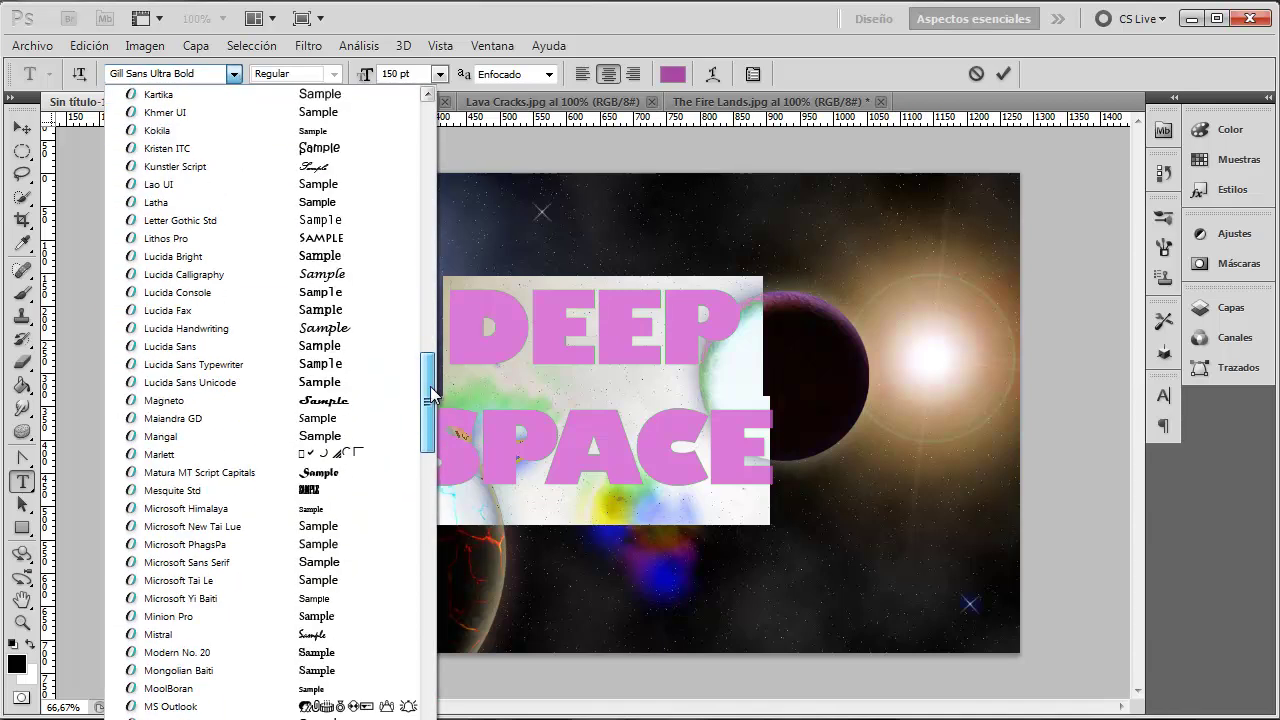
left_click(352, 399)
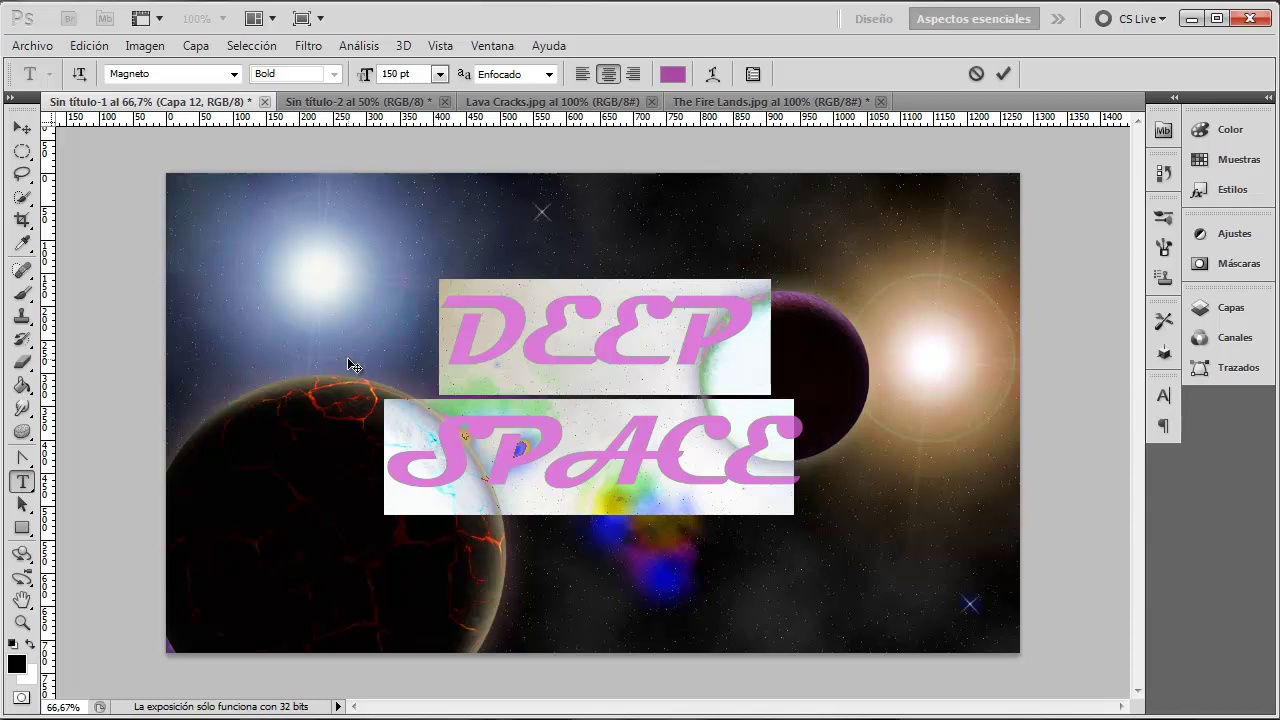
left_click(807, 445)
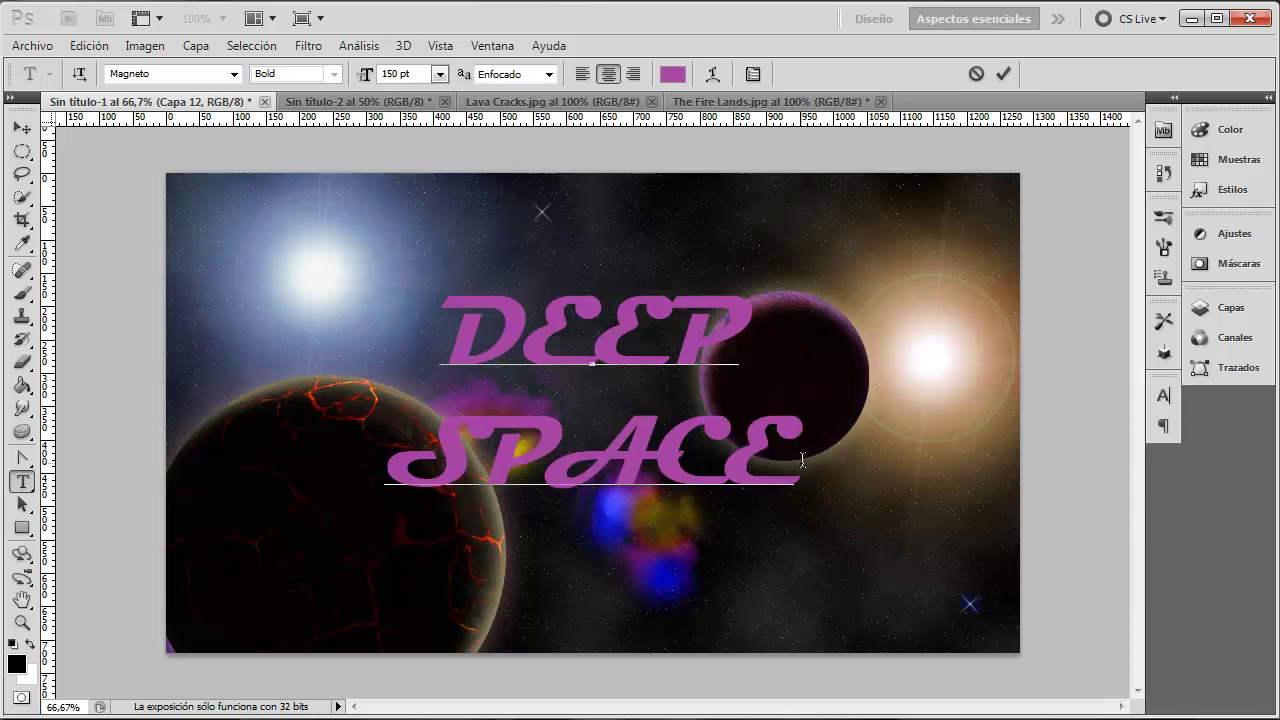
left_click_drag(803, 460, 245, 228)
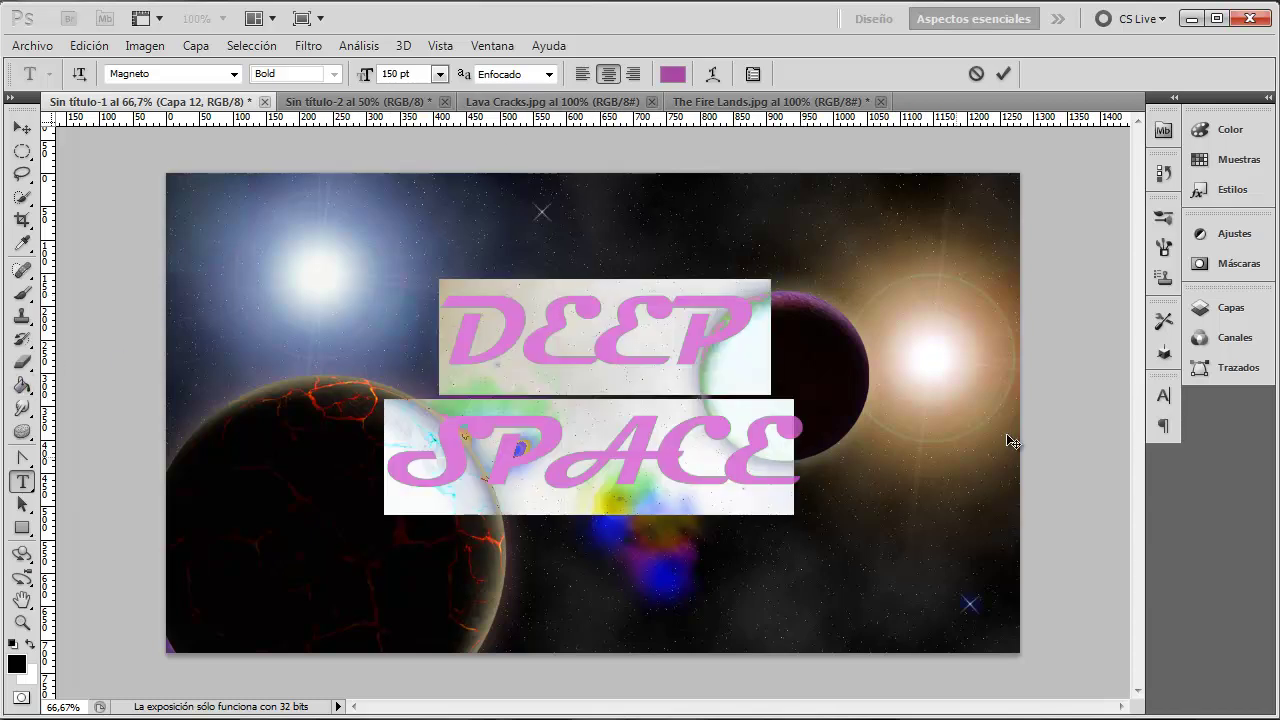
left_click(1232, 316)
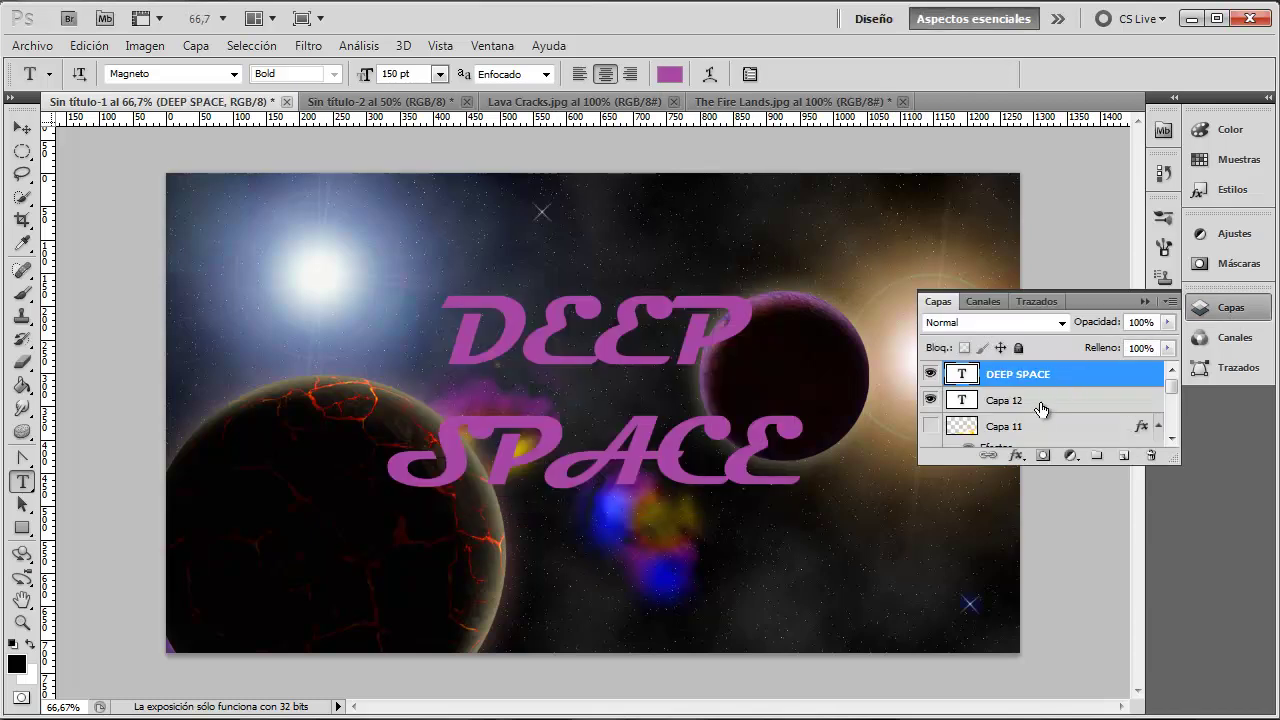
Step: Delete the Capa 12 layer and select the DEEP SPACE text layer
left_click(1038, 402)
right_click(1032, 400)
left_click(1080, 400)
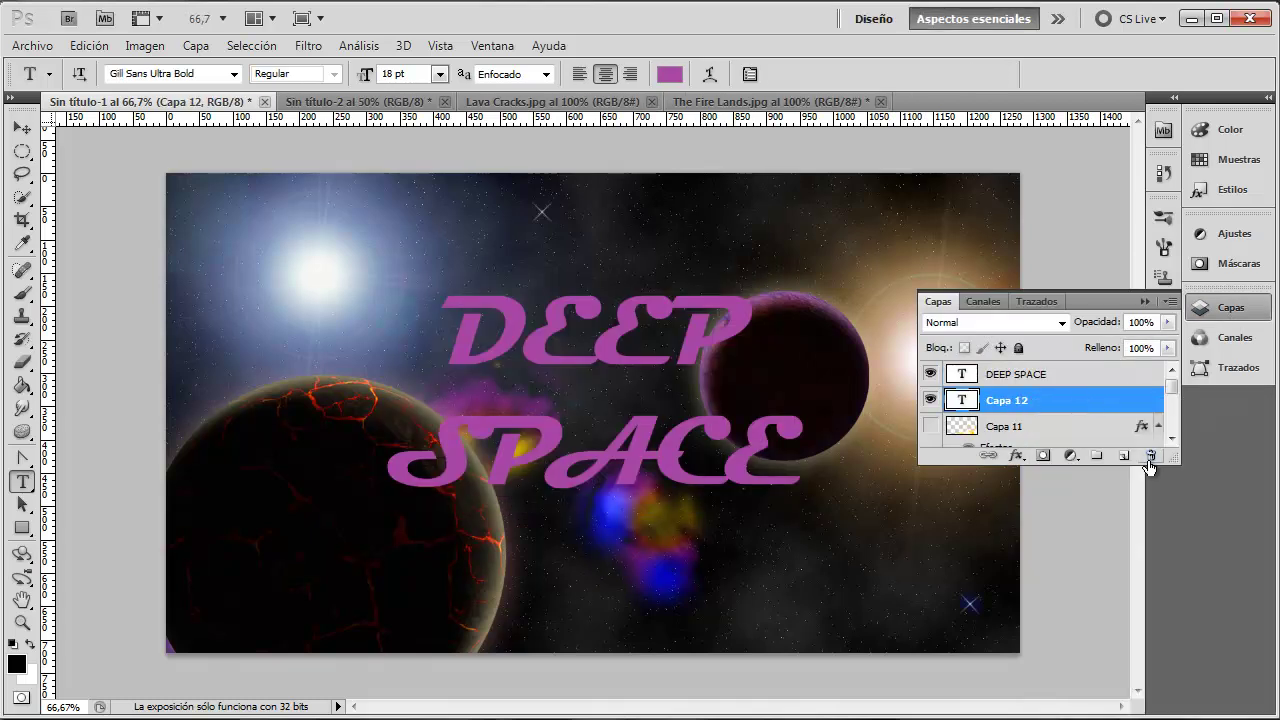
left_click(1151, 456)
left_click(589, 295)
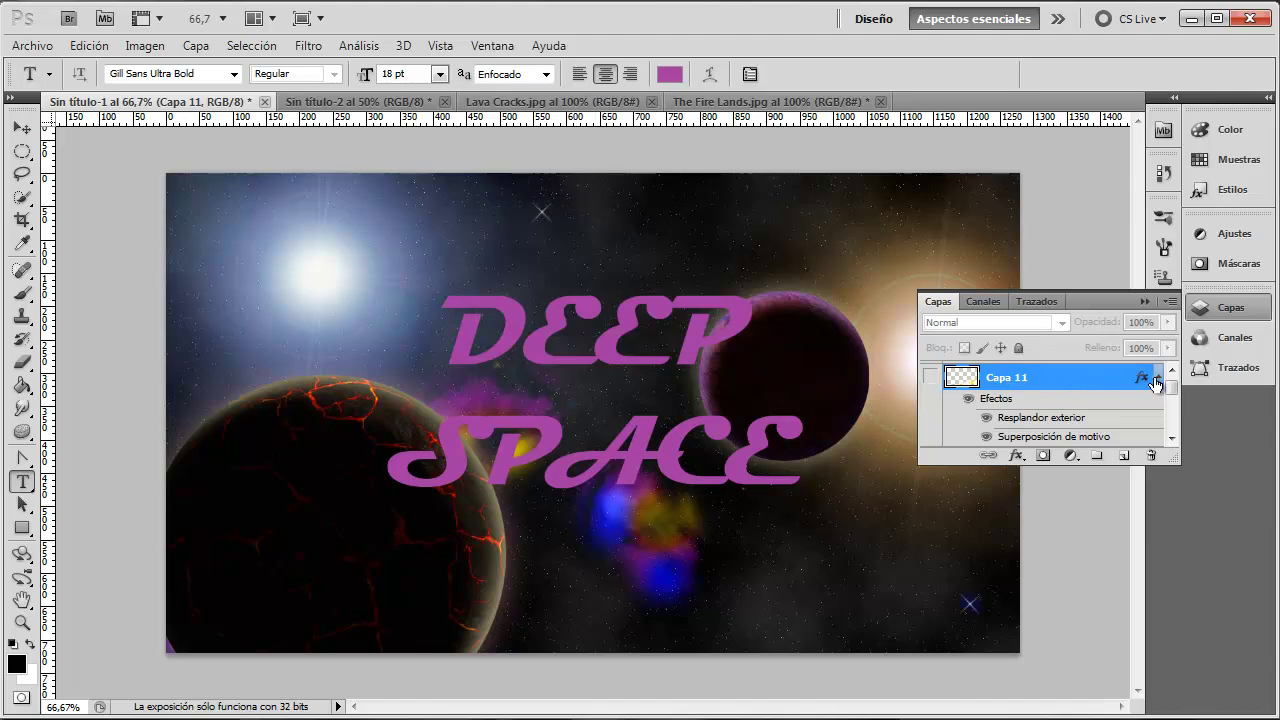
scroll(1160, 385, "up", 1)
left_click(1066, 378)
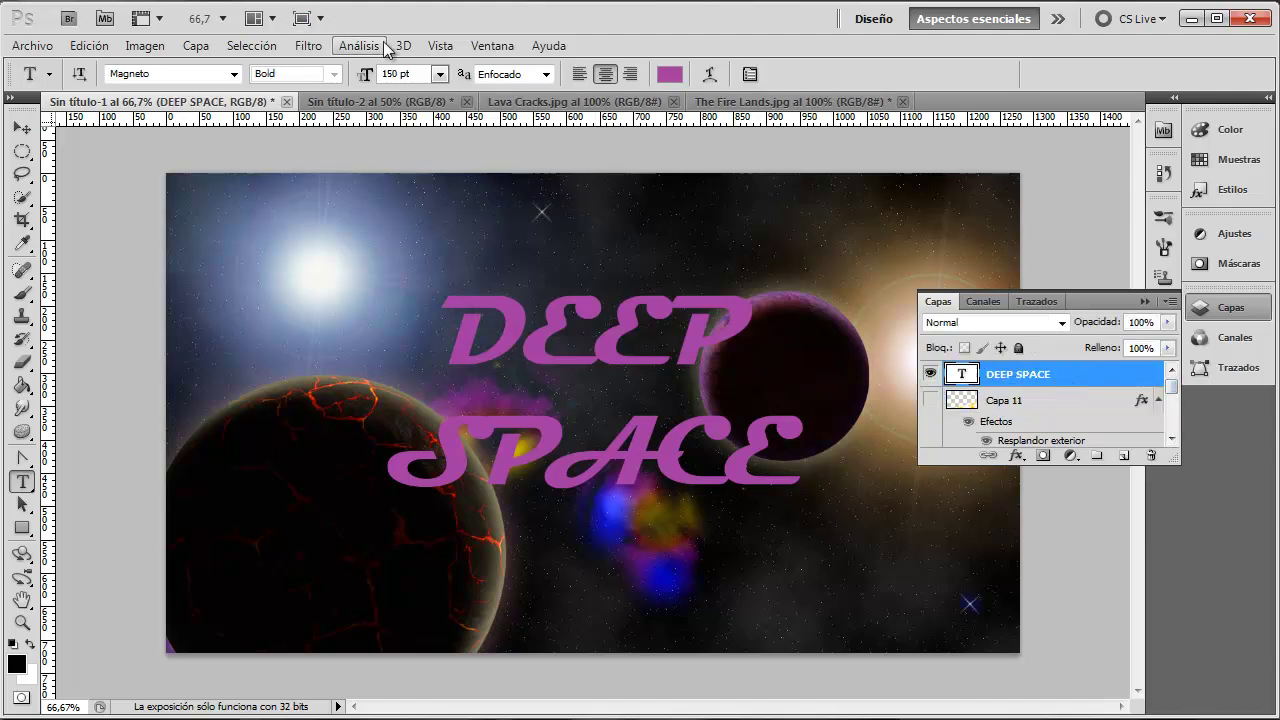
Step: Commit the DEEP SPACE text edit and reach 3D > Repujado
left_click(403, 45)
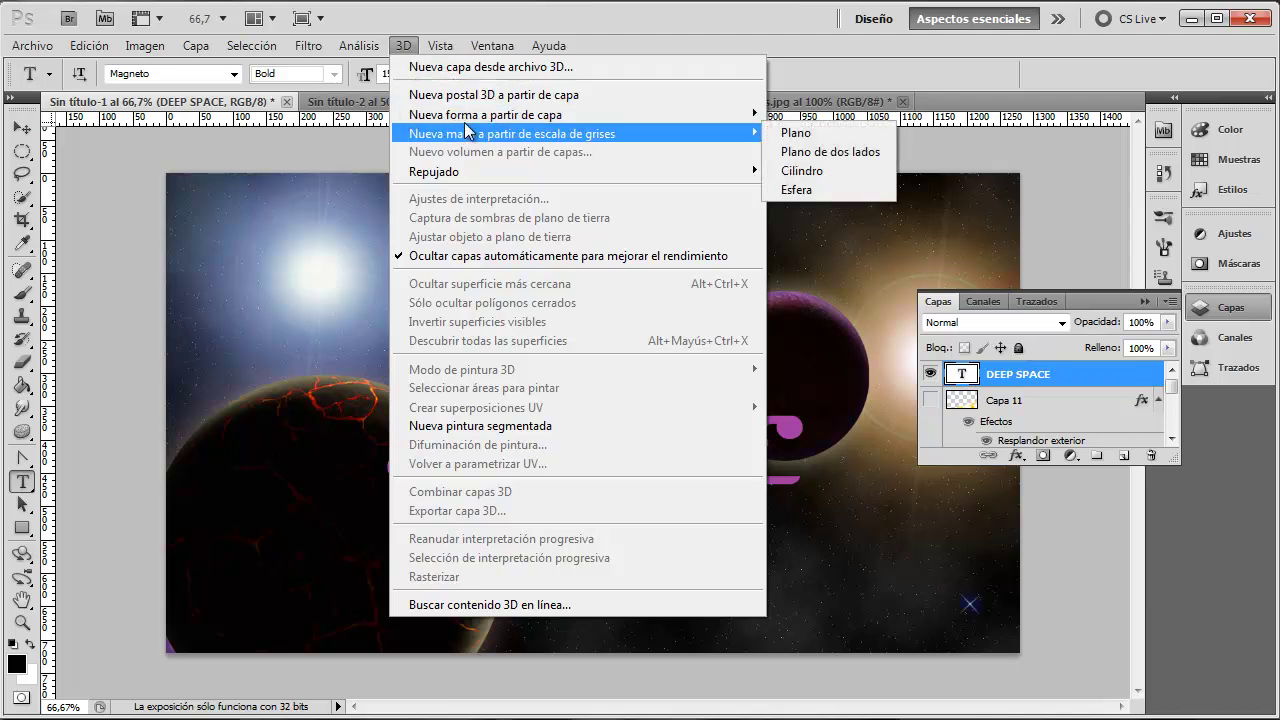
mouse_move(485, 114)
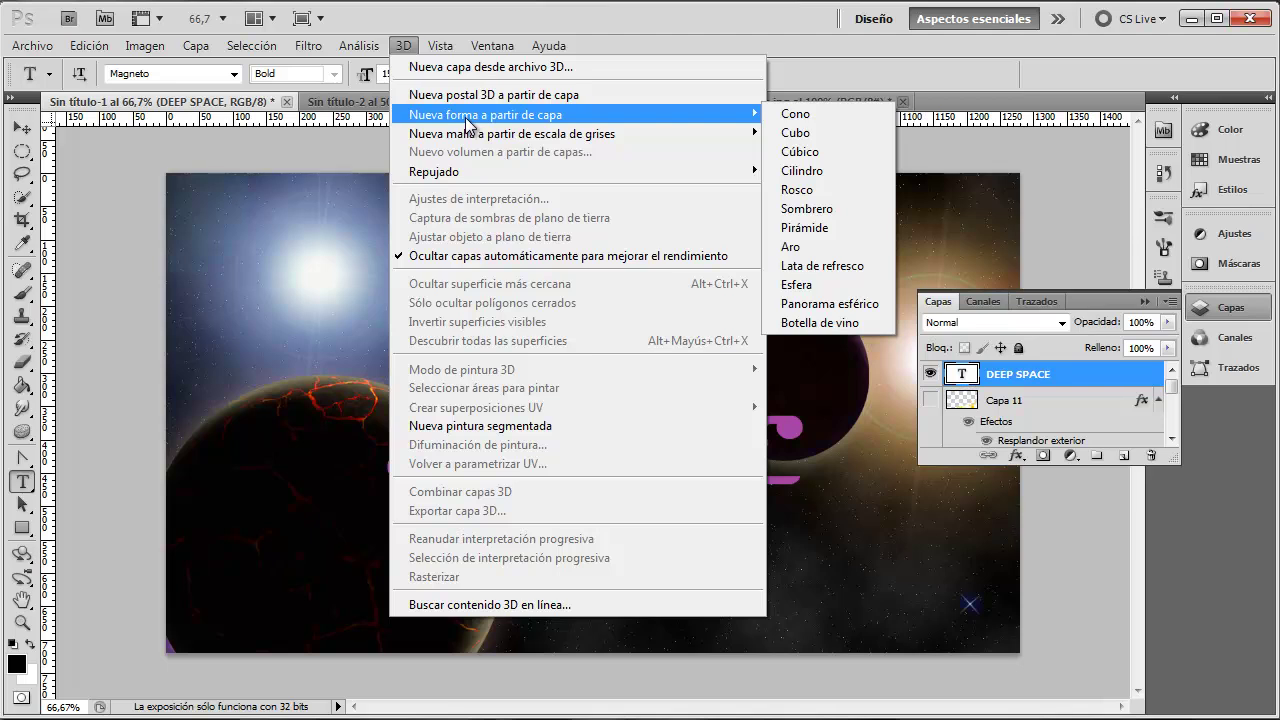
left_click(893, 405)
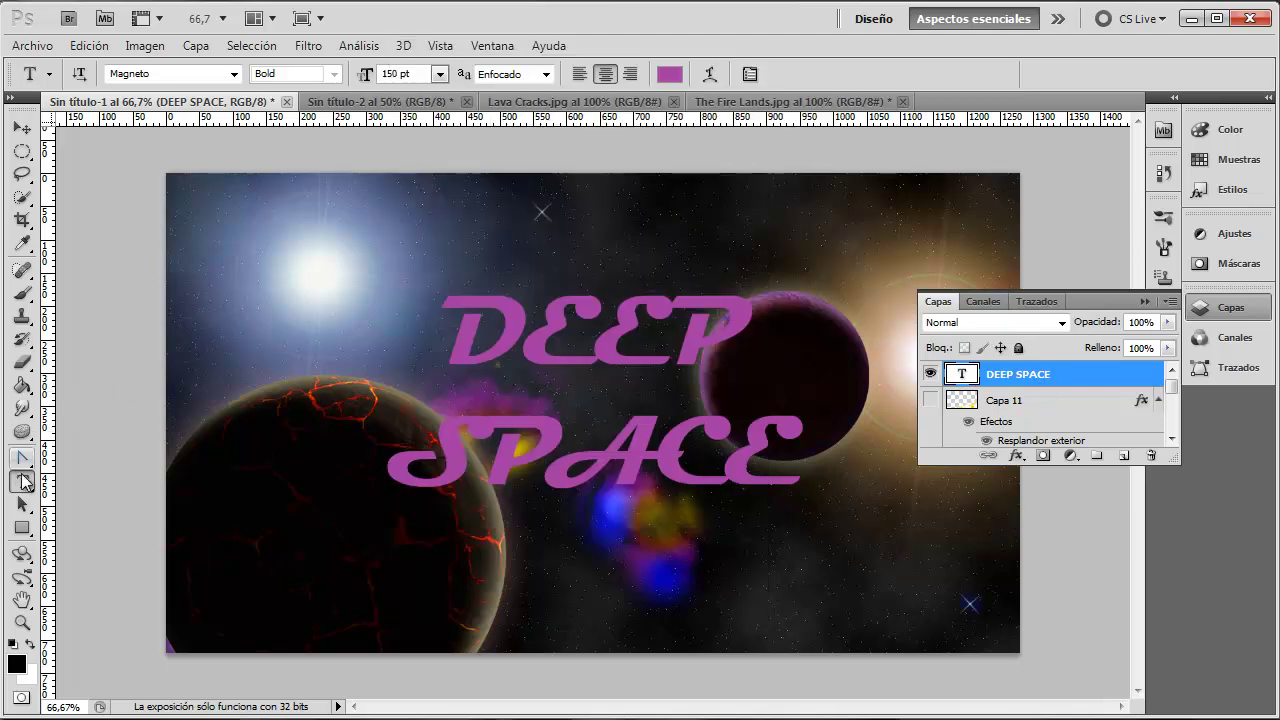
left_click(733, 430)
key("ctrl+a")
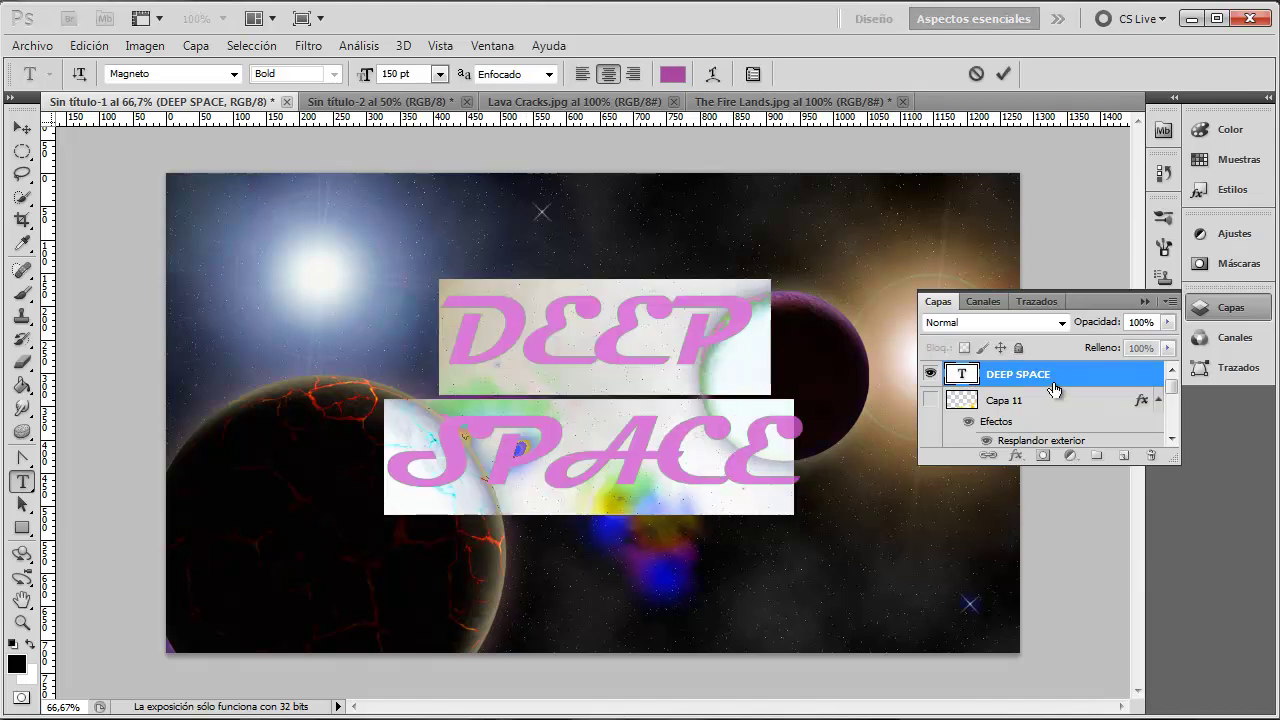
left_click(1056, 386)
left_click(762, 414)
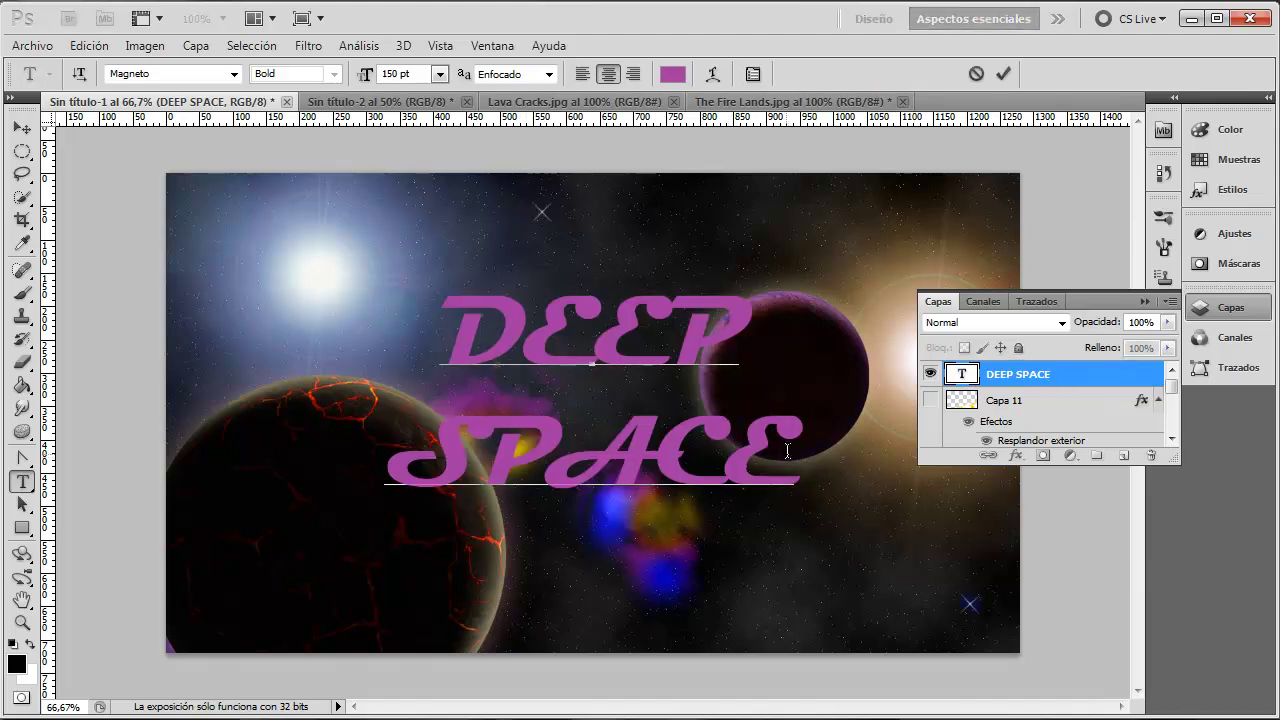
left_click(404, 46)
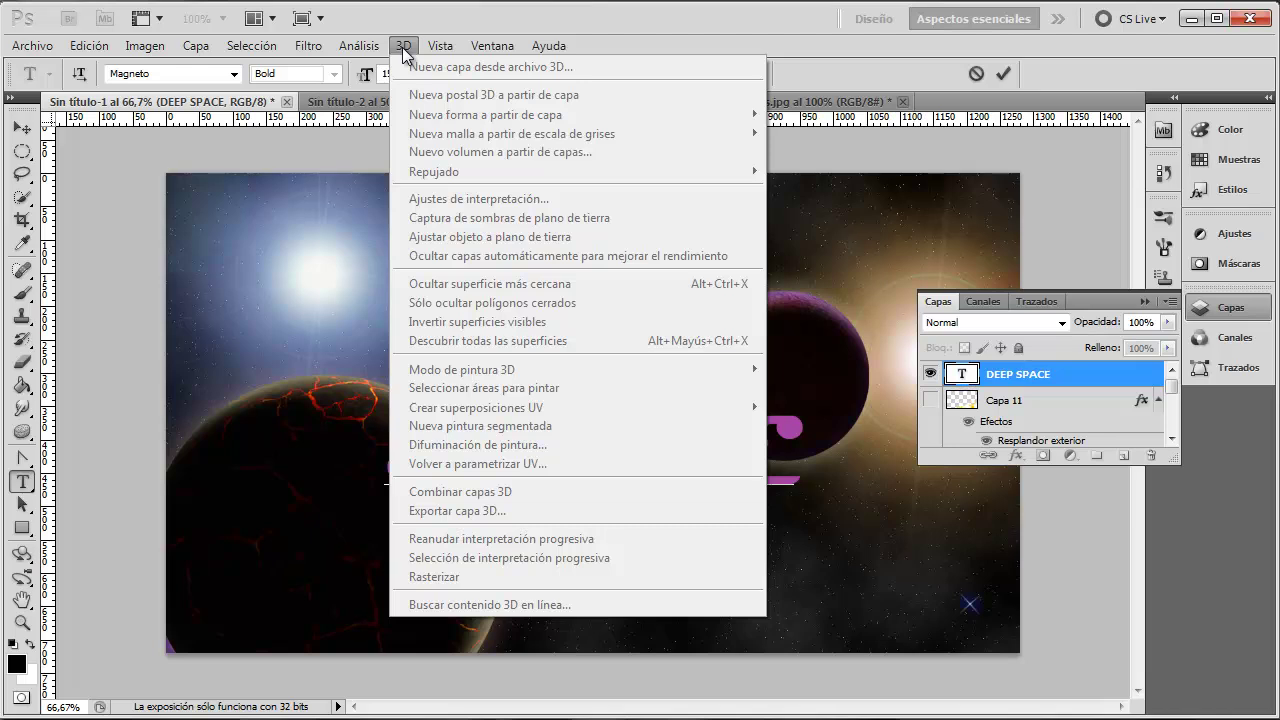
key("Escape")
key("ctrl+a")
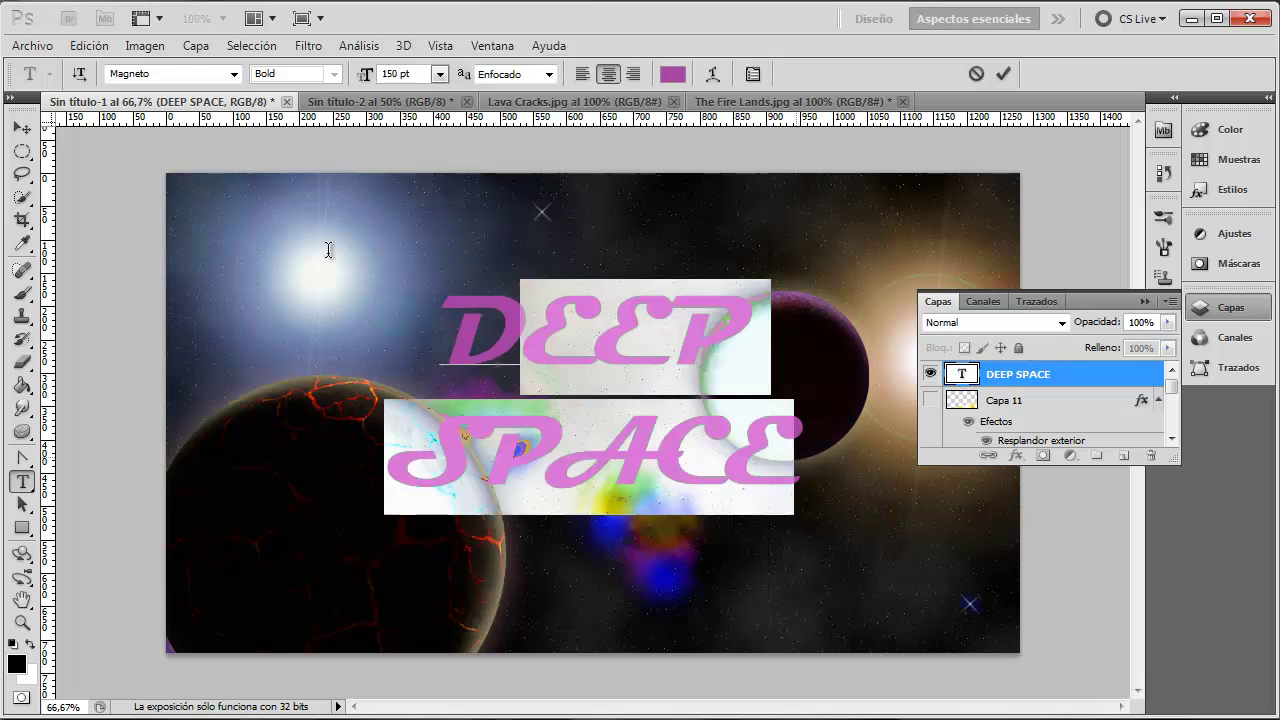
left_click(1026, 380)
left_click(402, 48)
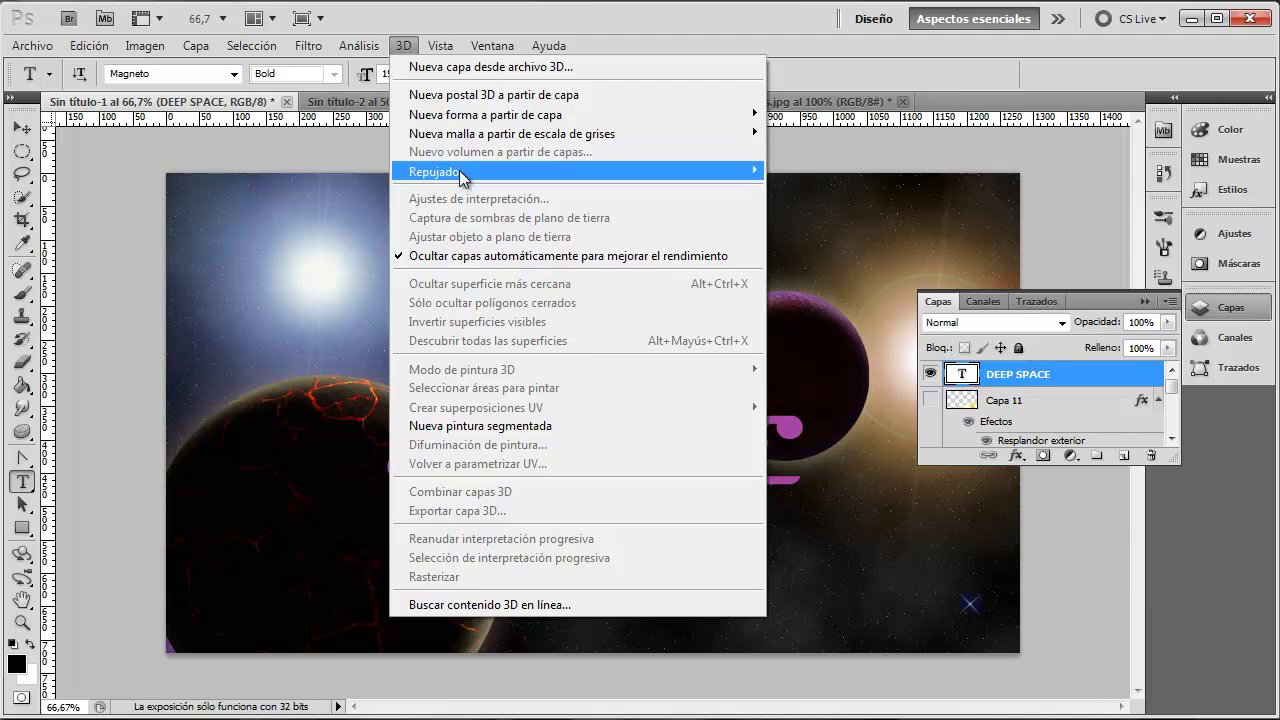
Step: Rasterize DEEP SPACE into a Repoussé extrusion, rotate and deepen it, and confirm
mouse_move(434, 171)
left_click(799, 169)
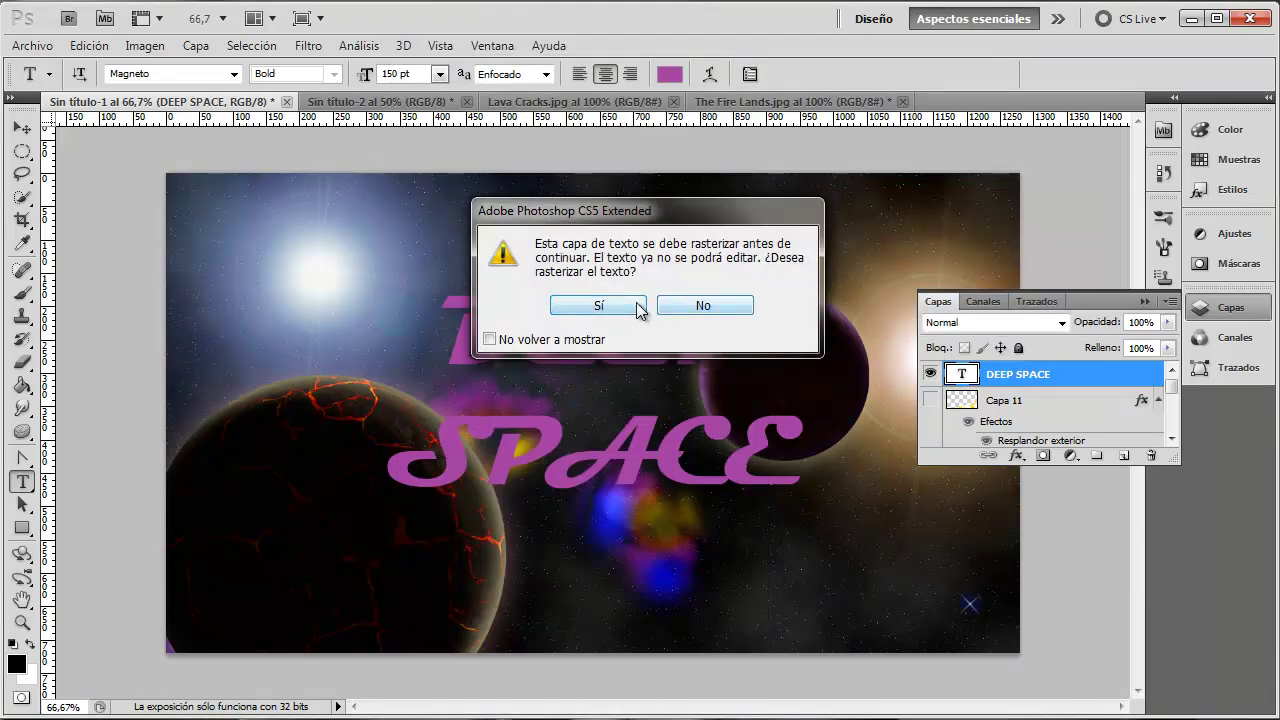
left_click(599, 305)
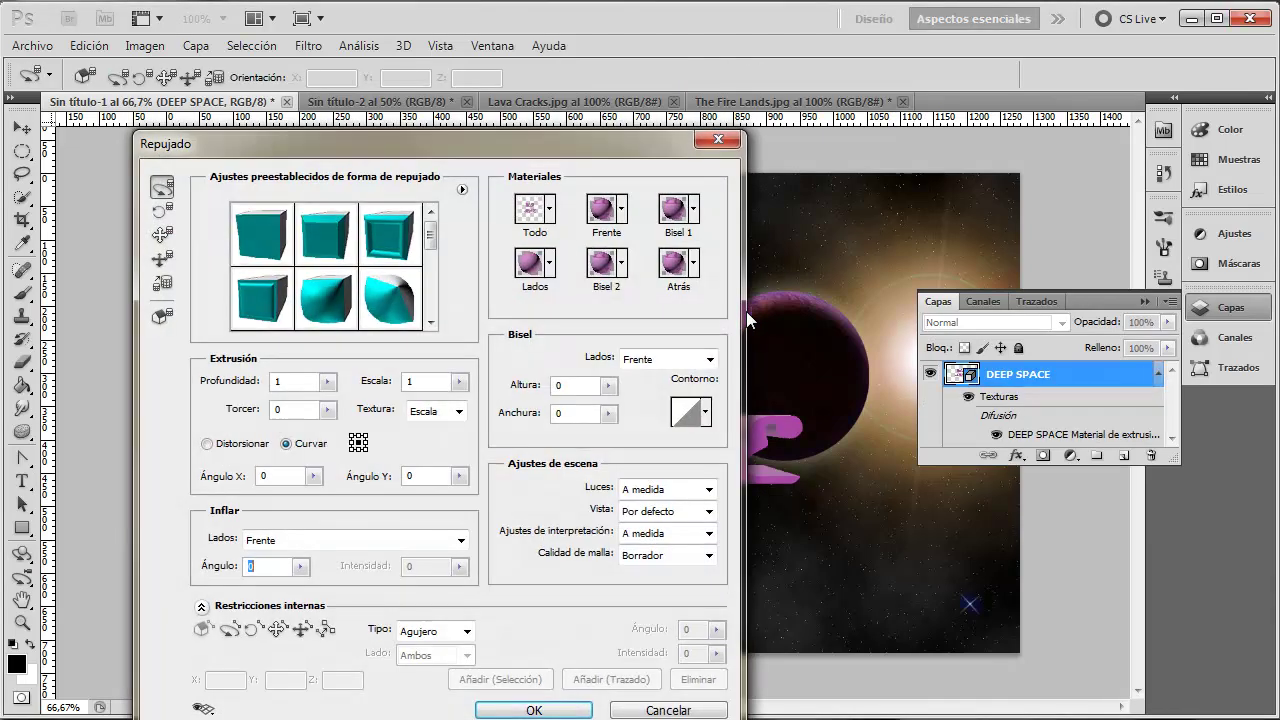
left_click_drag(468, 146, 1085, 96)
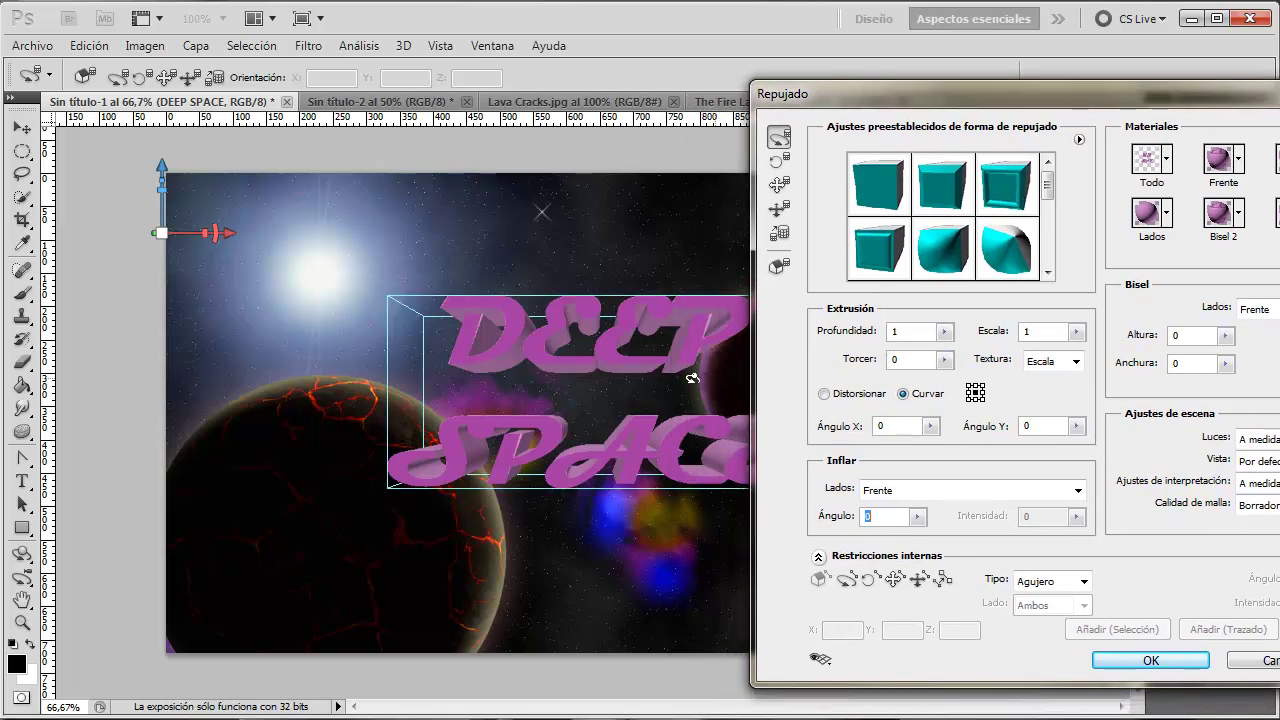
left_click_drag(669, 379, 580, 378)
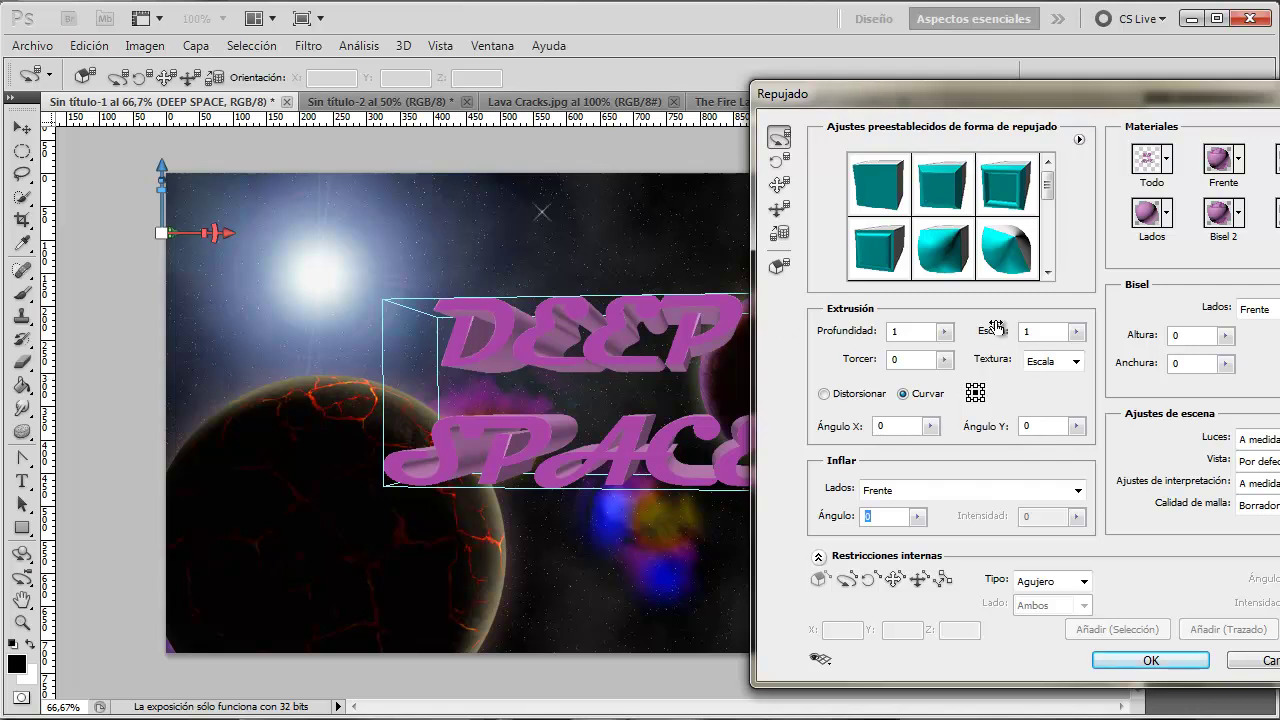
mouse_move(944, 331)
left_mouse_down()
mouse_move(966, 357)
mouse_move(987, 357)
left_mouse_up()
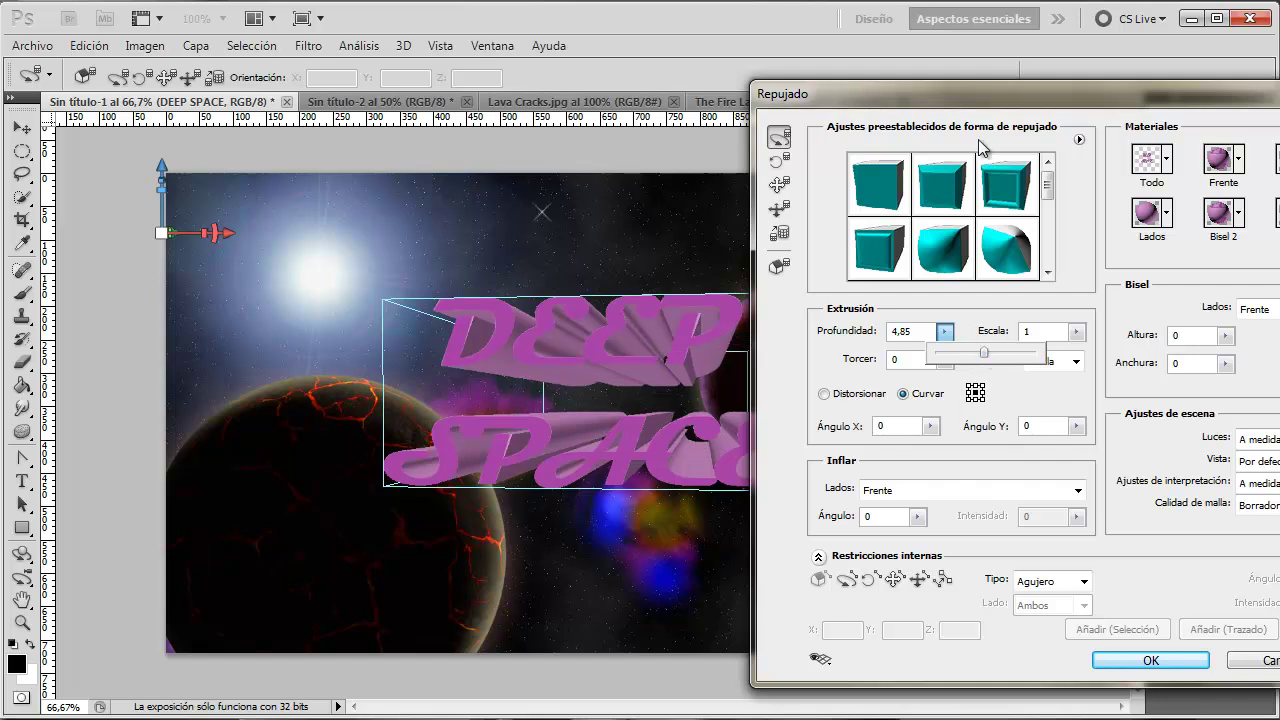
left_click_drag(984, 100, 1141, 113)
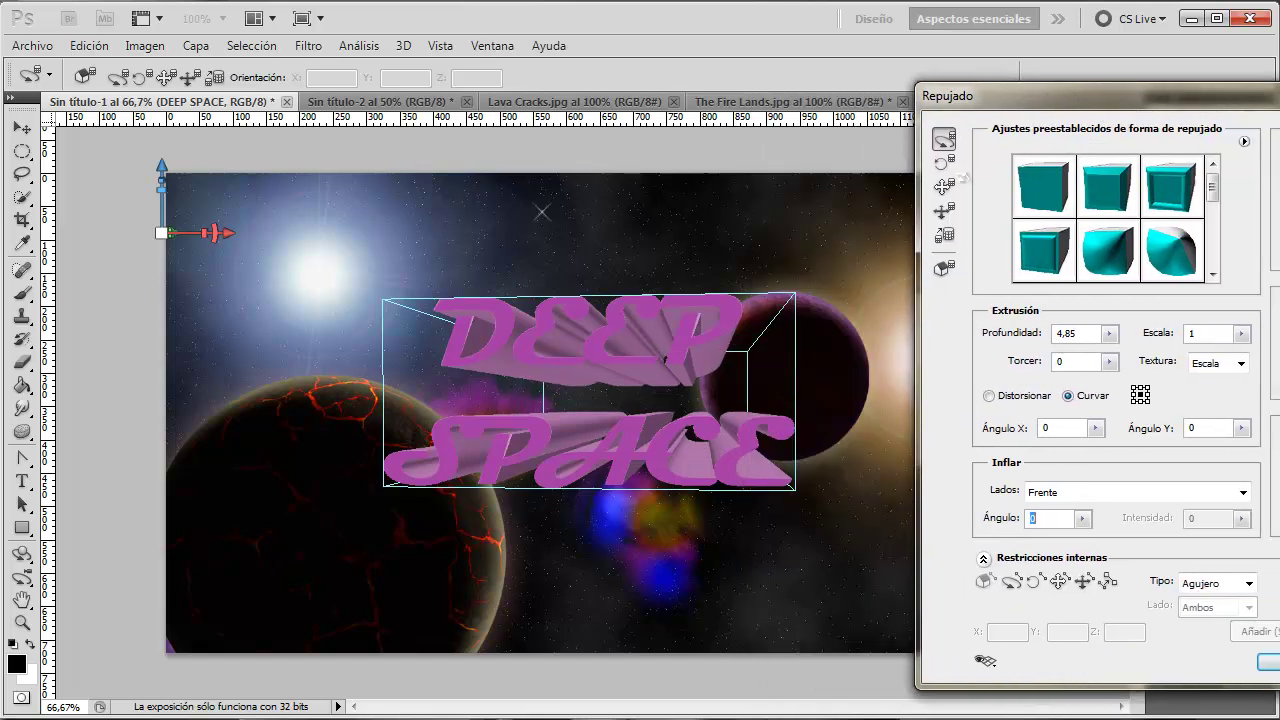
left_click_drag(641, 345, 636, 357)
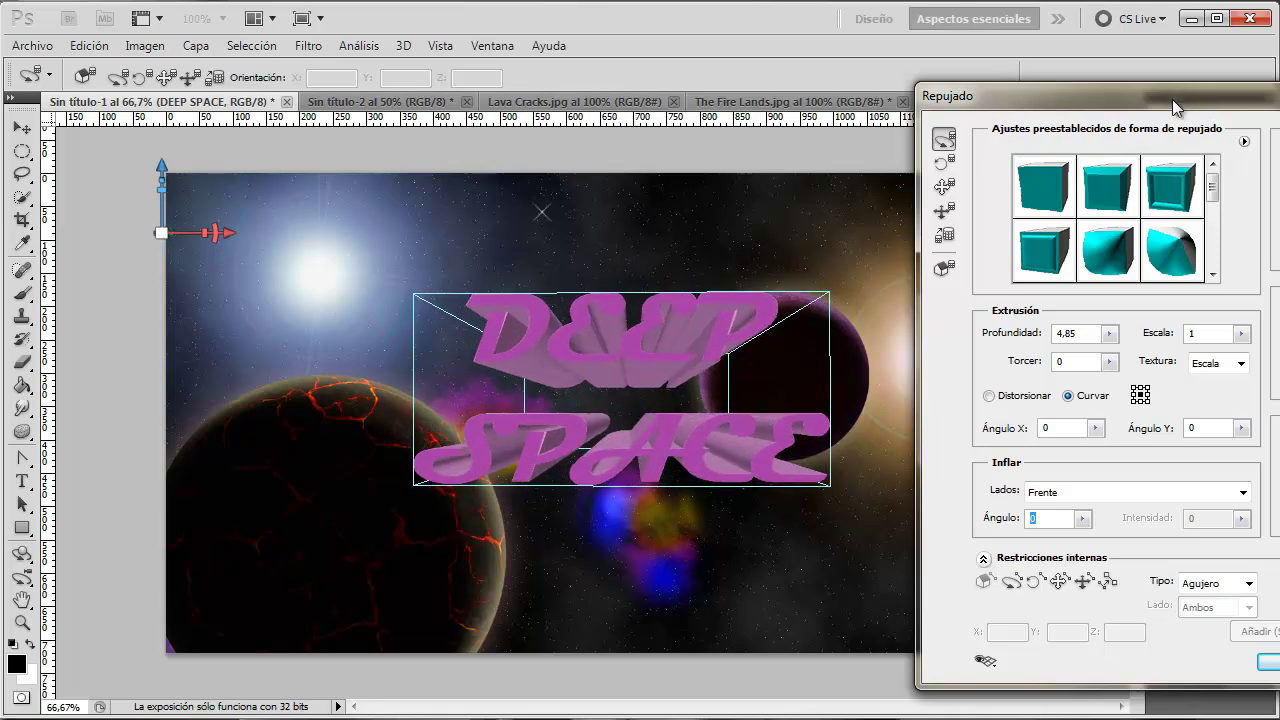
left_click_drag(1175, 108, 1018, 78)
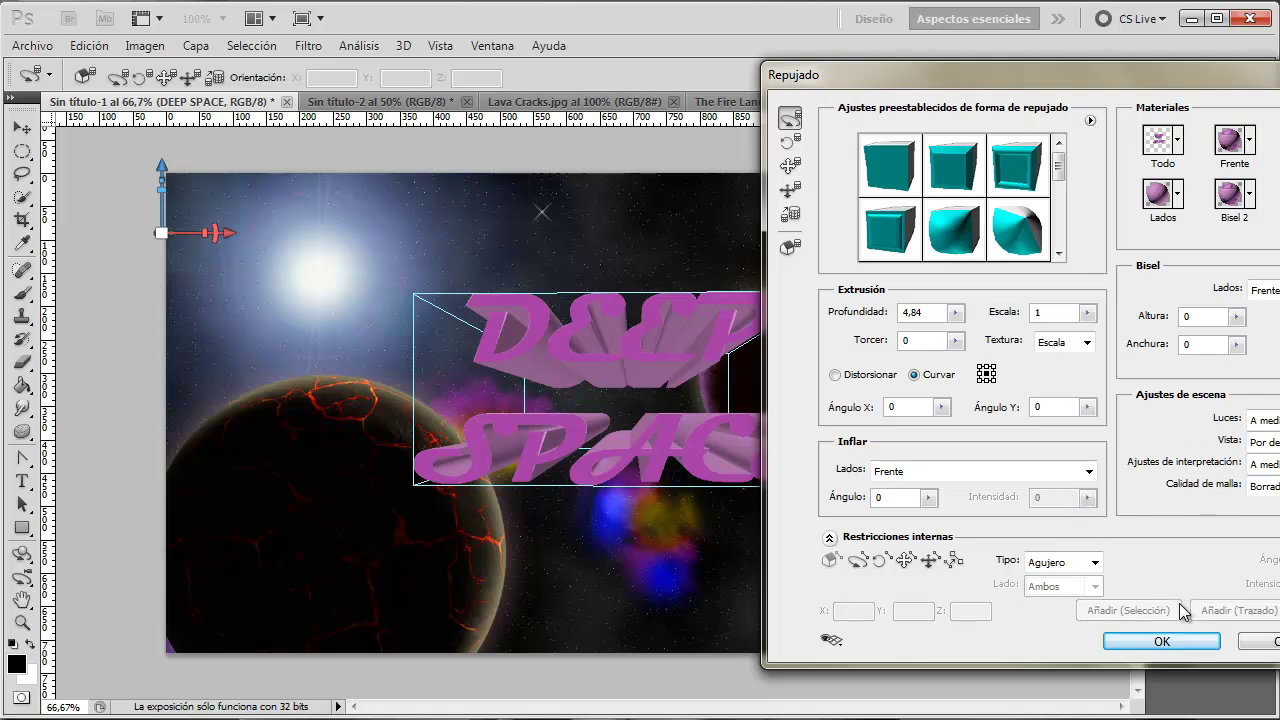
left_click(1162, 642)
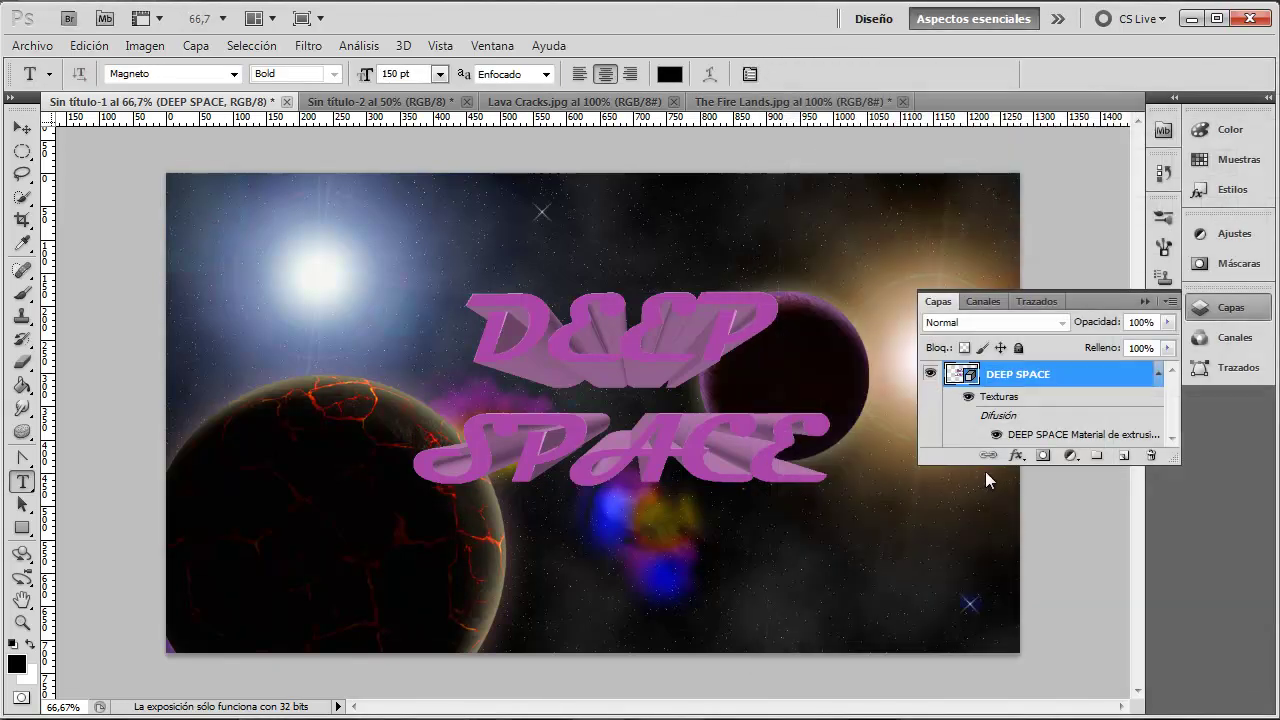
right_click(1066, 377)
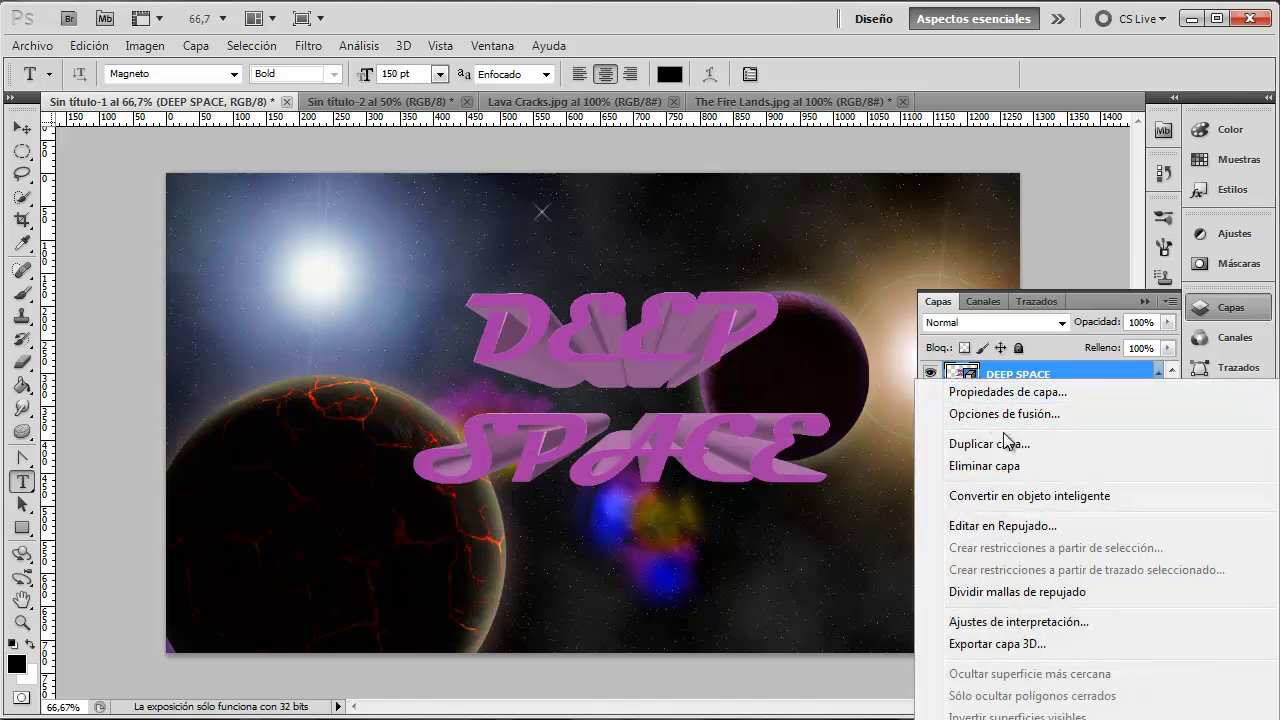
left_click(1010, 621)
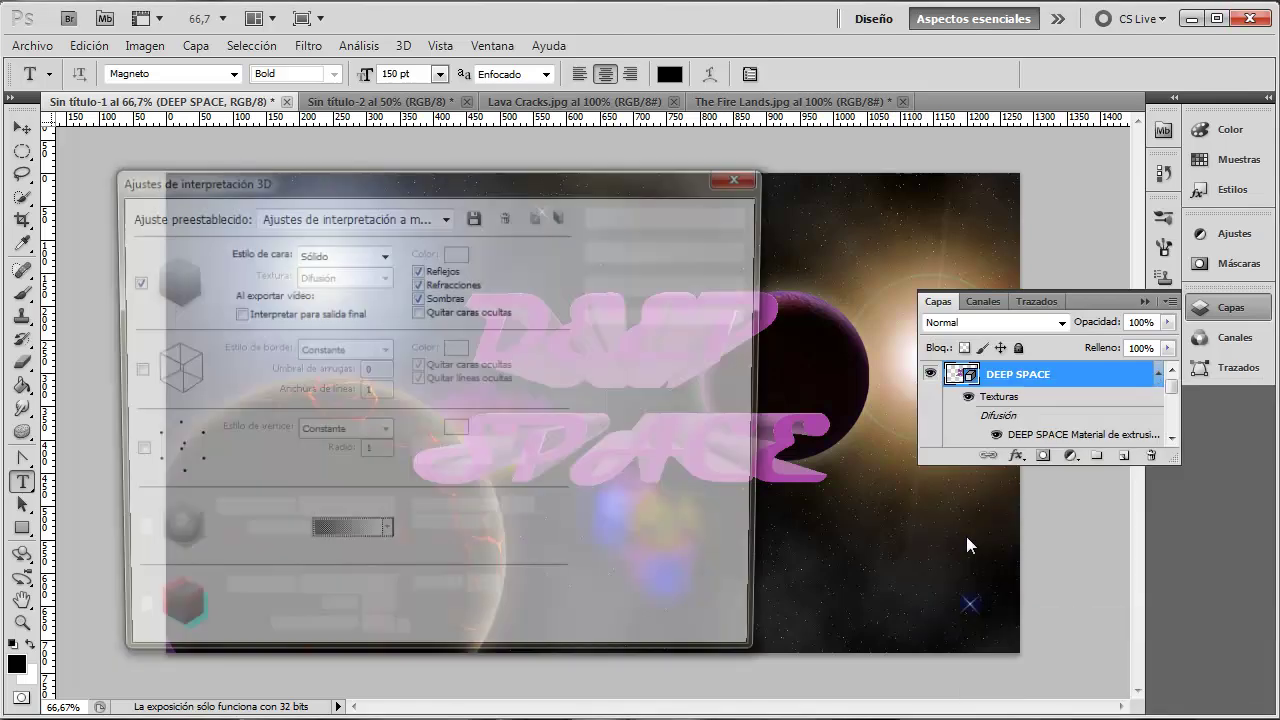
mouse_move(420, 178)
left_mouse_down()
mouse_move(959, 177)
mouse_move(820, 173)
left_mouse_up()
left_click(1048, 214)
right_click(1018, 382)
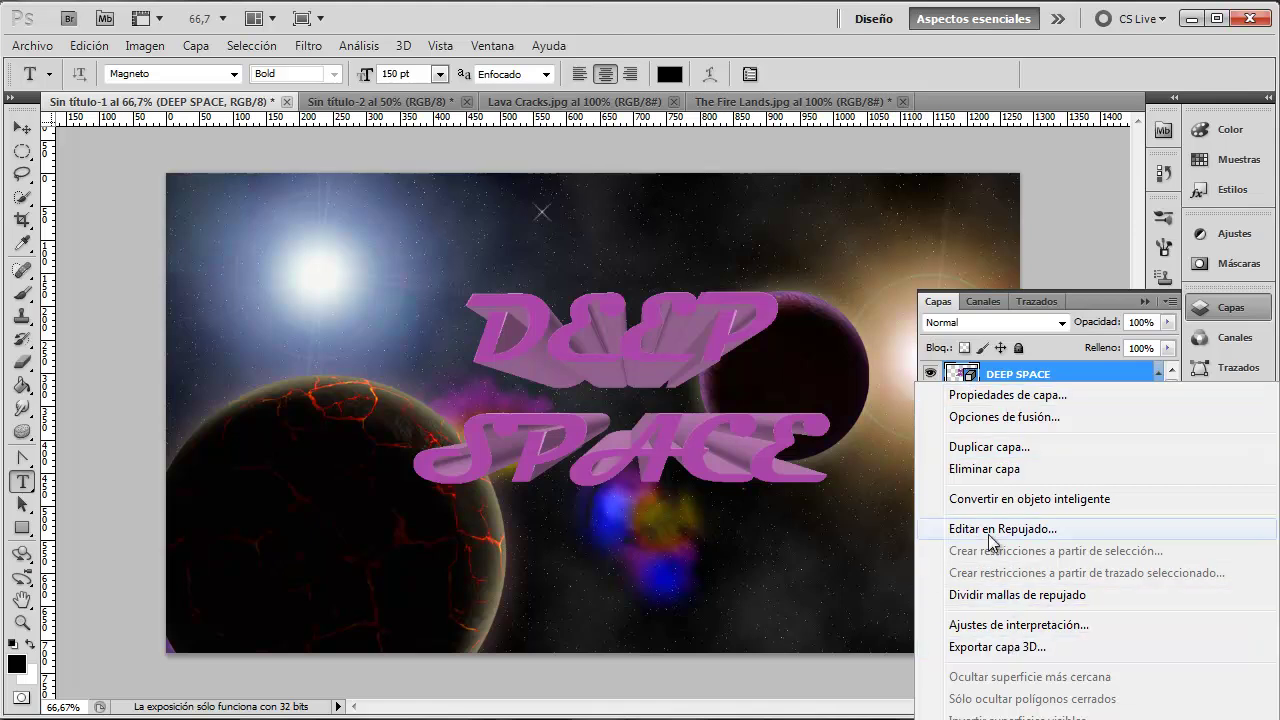
left_click(872, 535)
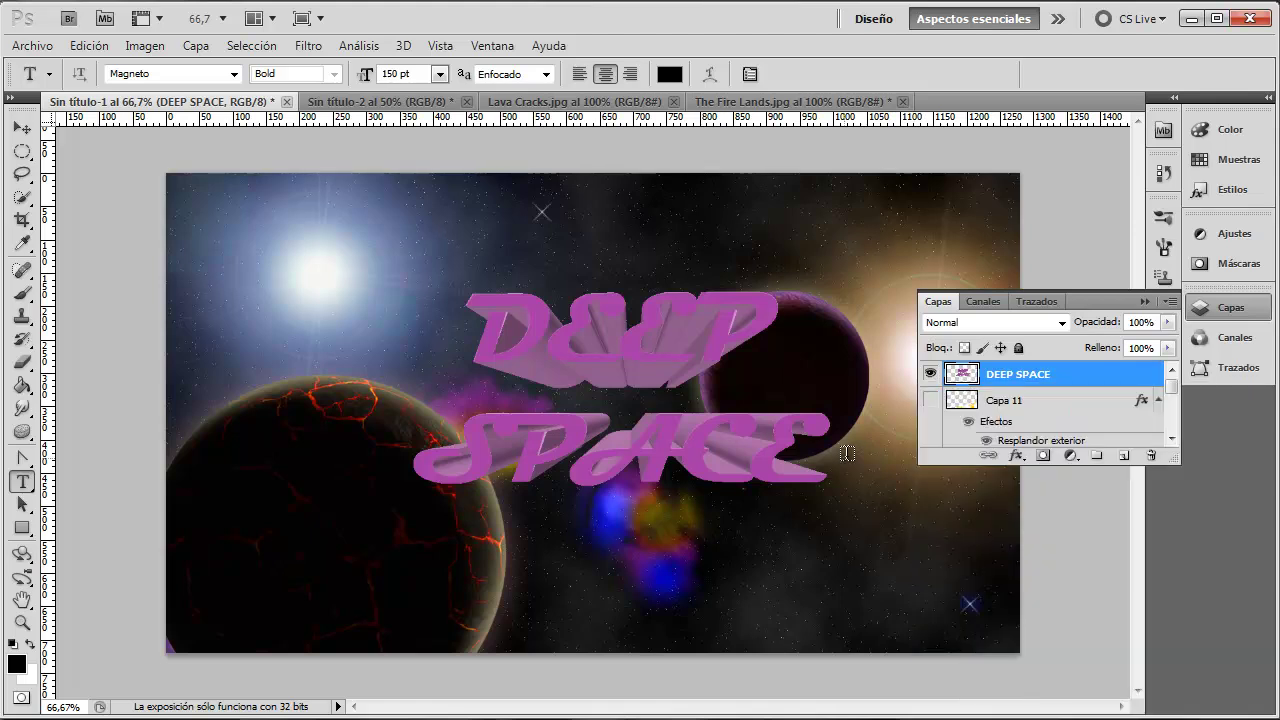
left_click(88, 45)
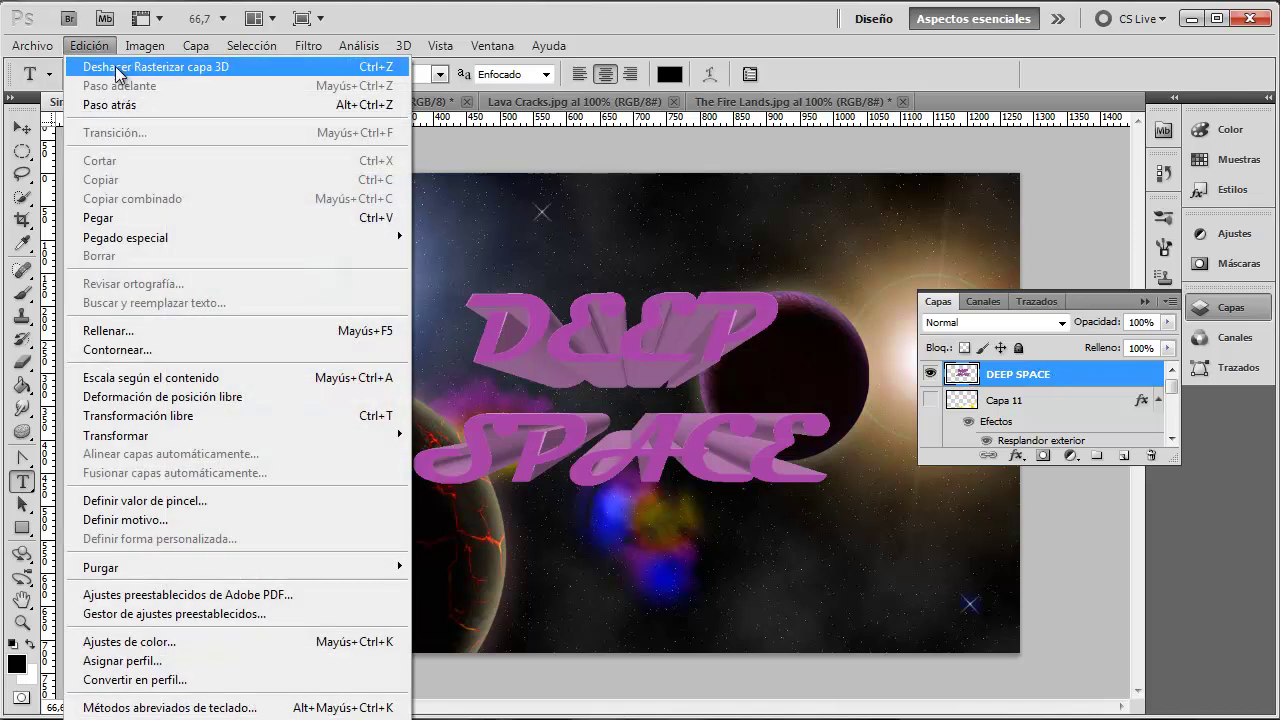
left_click(150, 66)
right_click(960, 378)
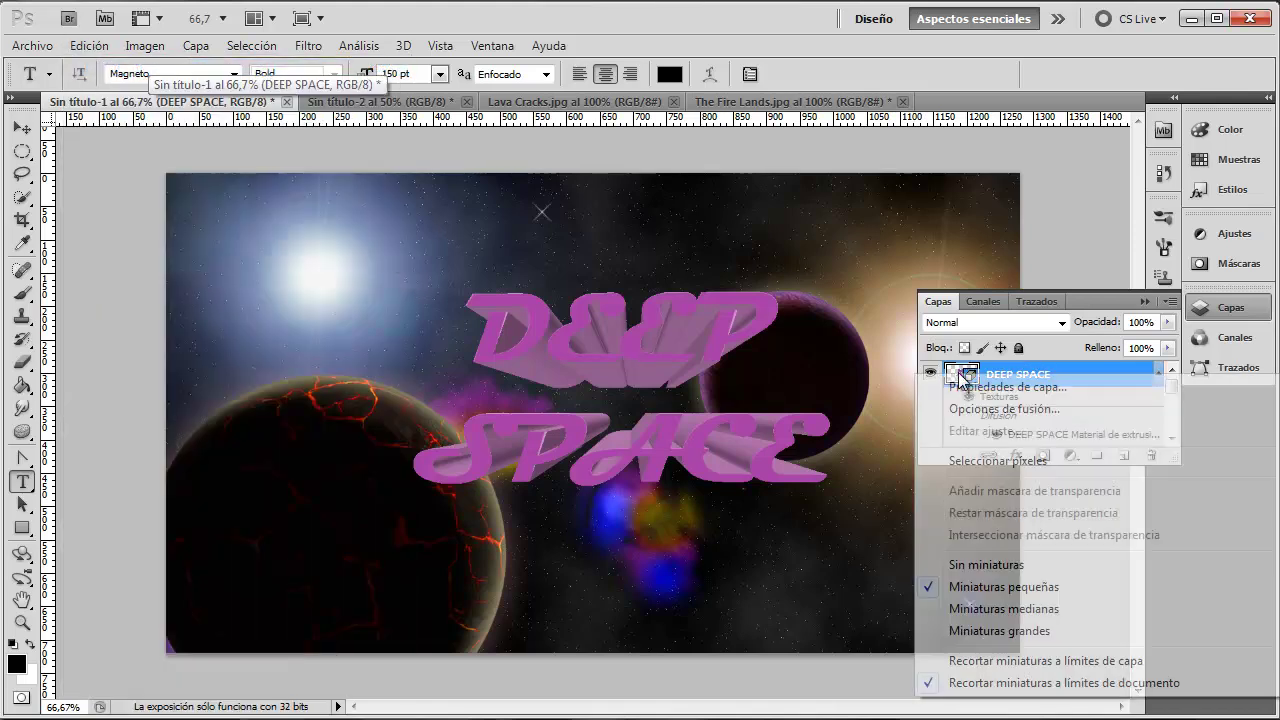
left_click(974, 372)
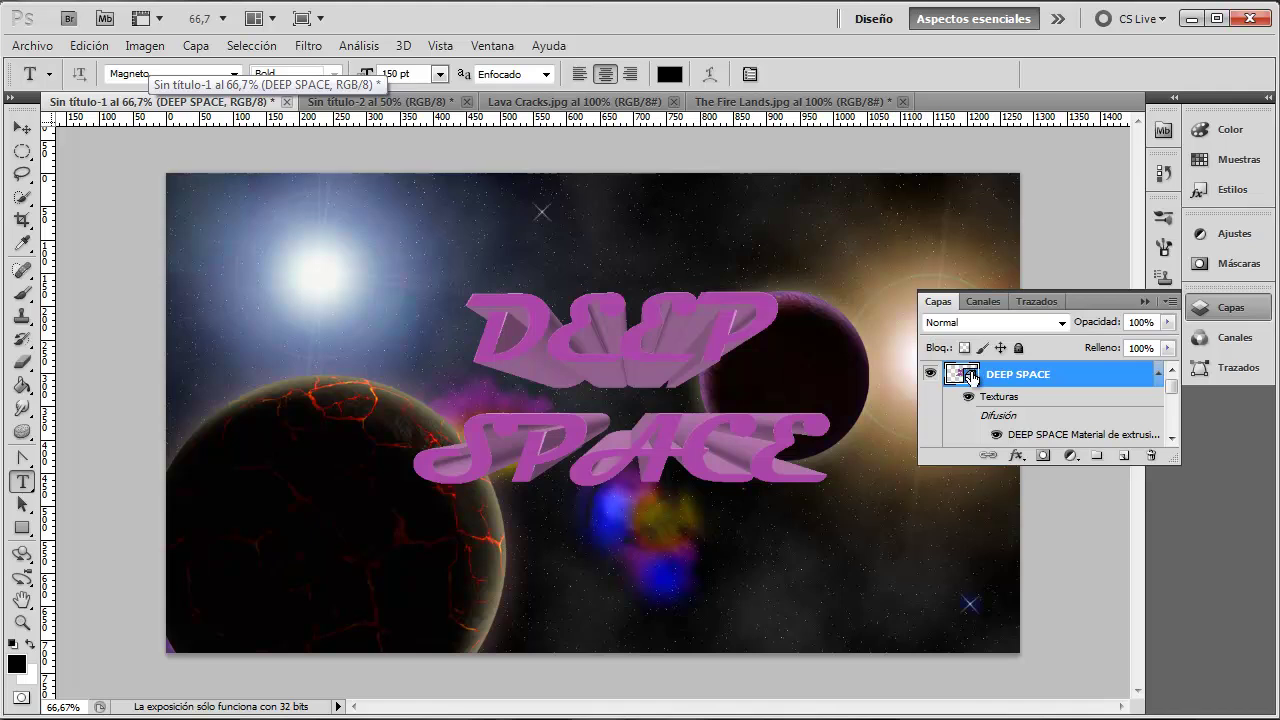
Step: Set the DEEP SPACE 3D scene Quality to Ray Traced Final, then return to Layers
double_click(971, 377)
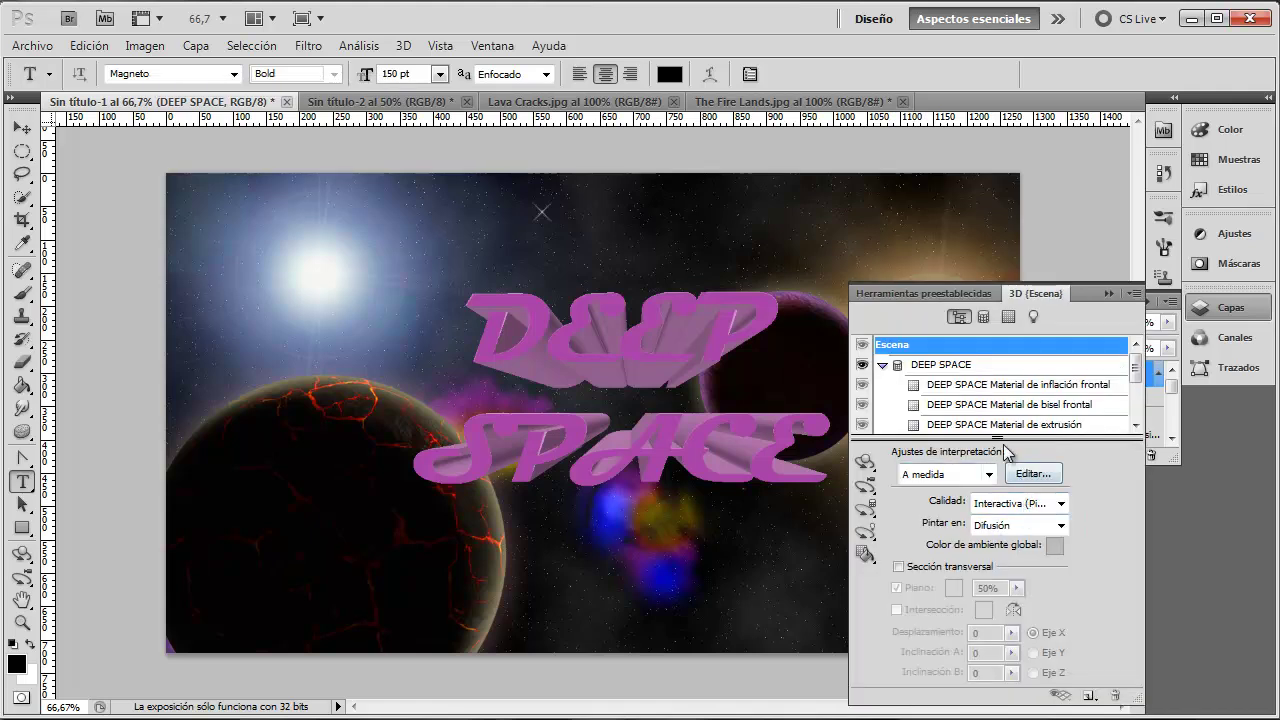
left_click(1061, 503)
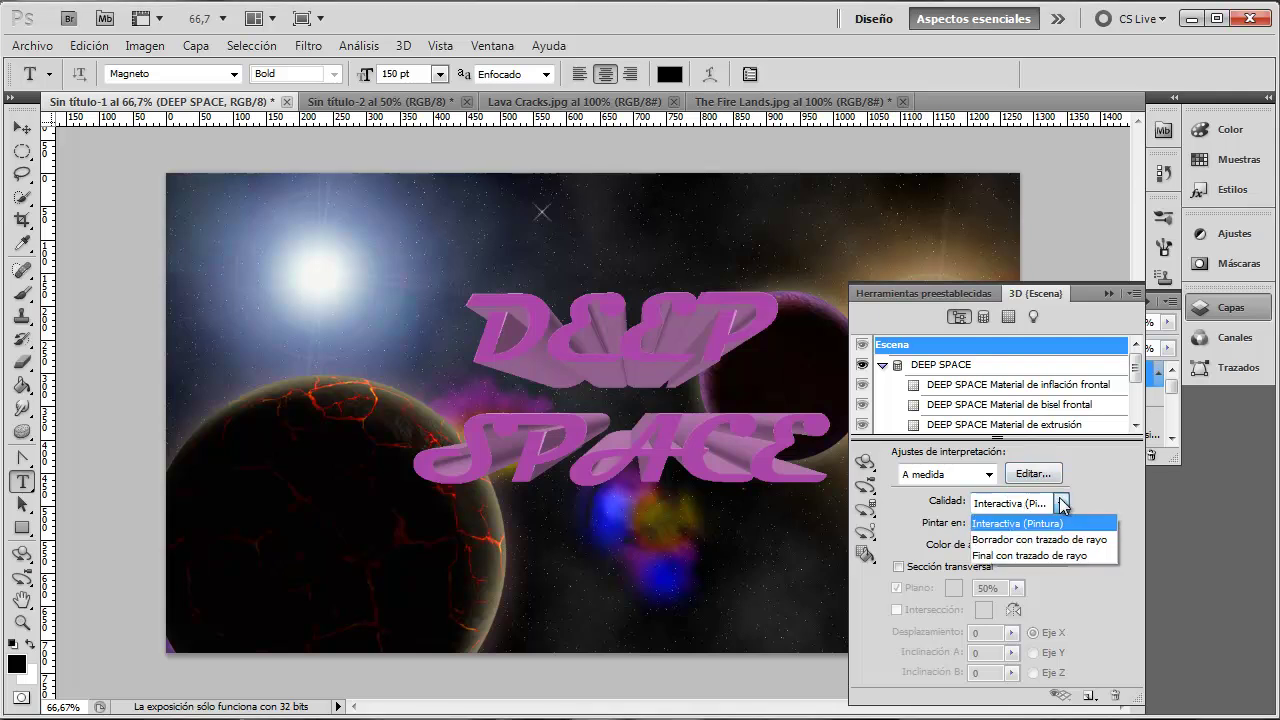
left_click(1033, 541)
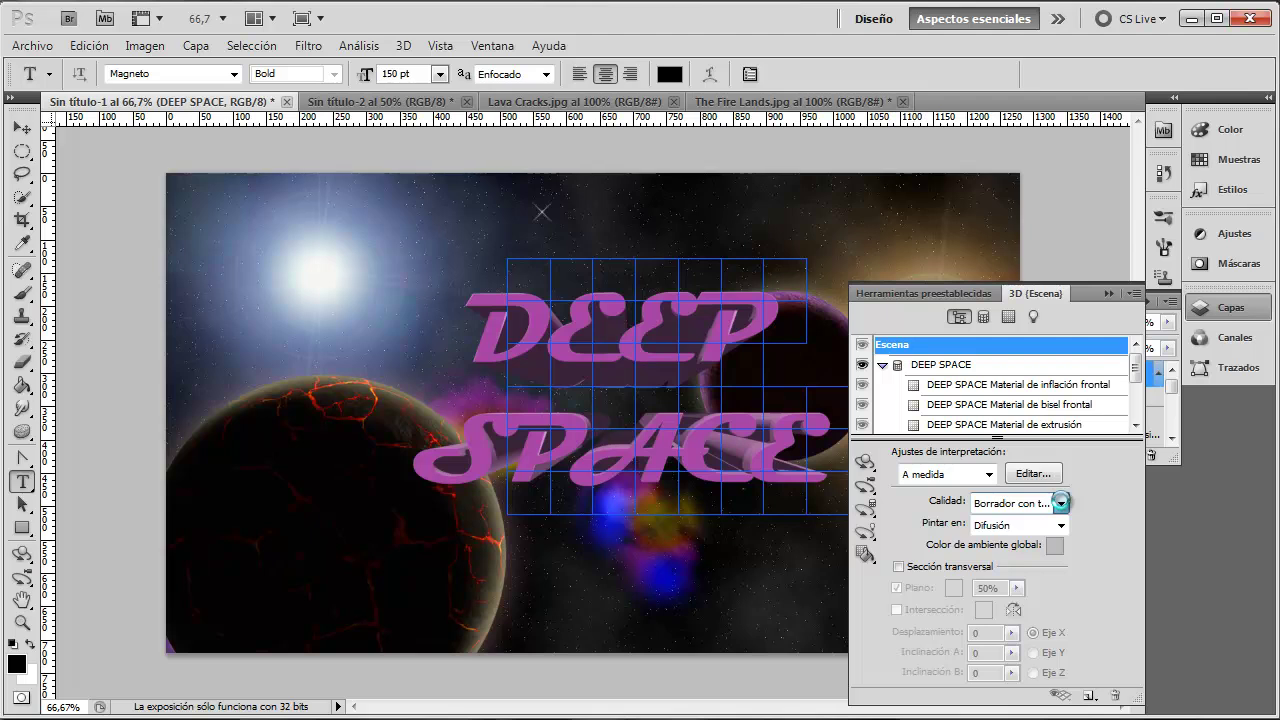
left_click(1060, 503)
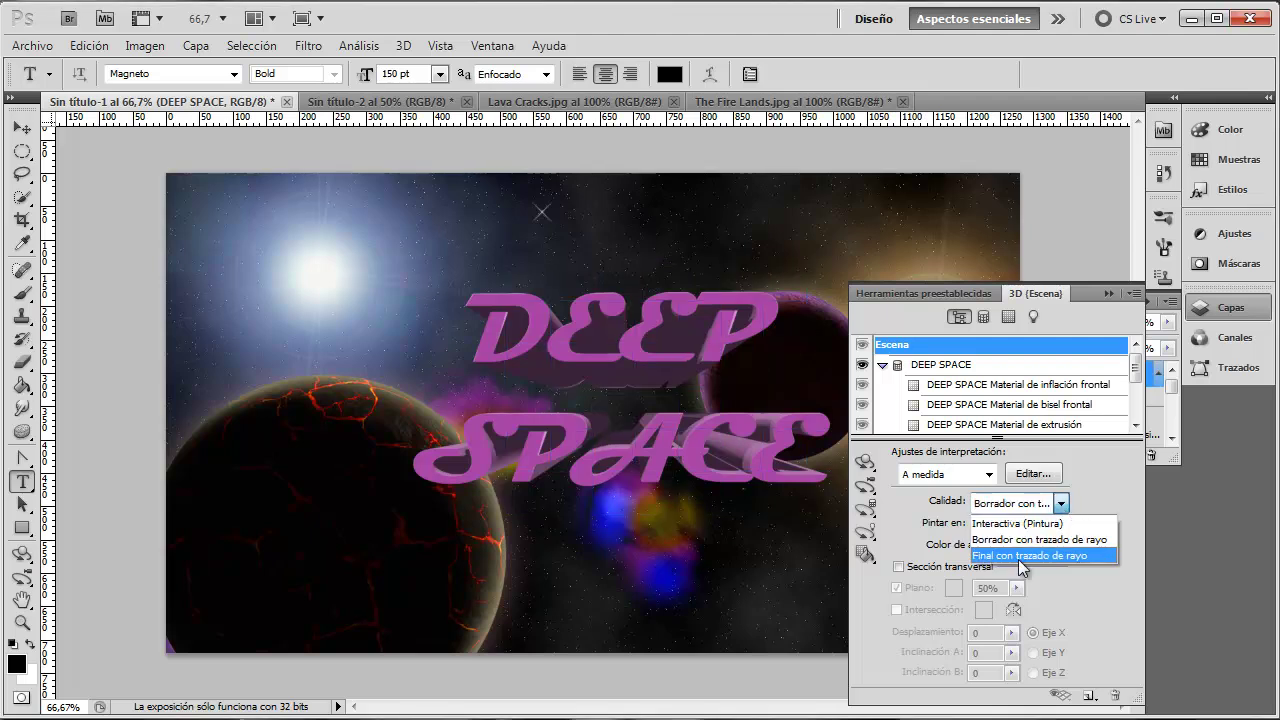
left_click(1020, 558)
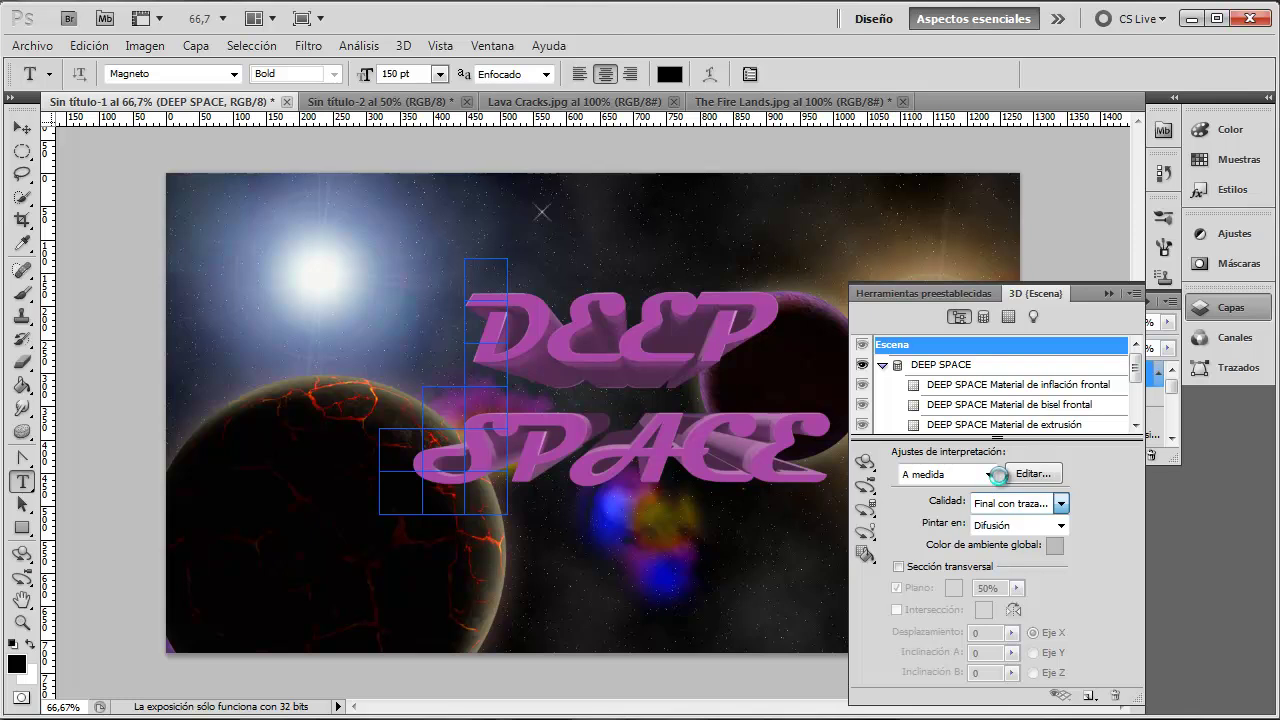
left_click(1109, 288)
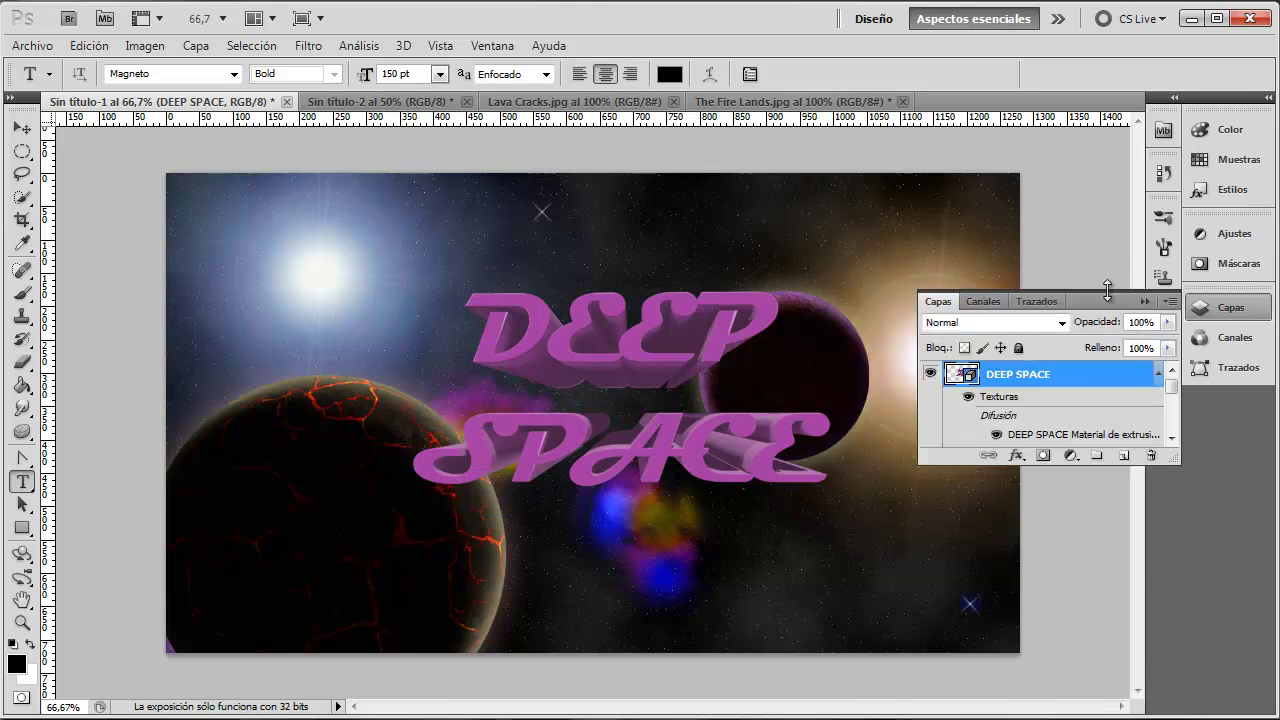
Step: Add a large Outer Glow to the DEEP SPACE layer
key("h")
double_click(1073, 387)
left_click_drag(420, 195, 1190, 205)
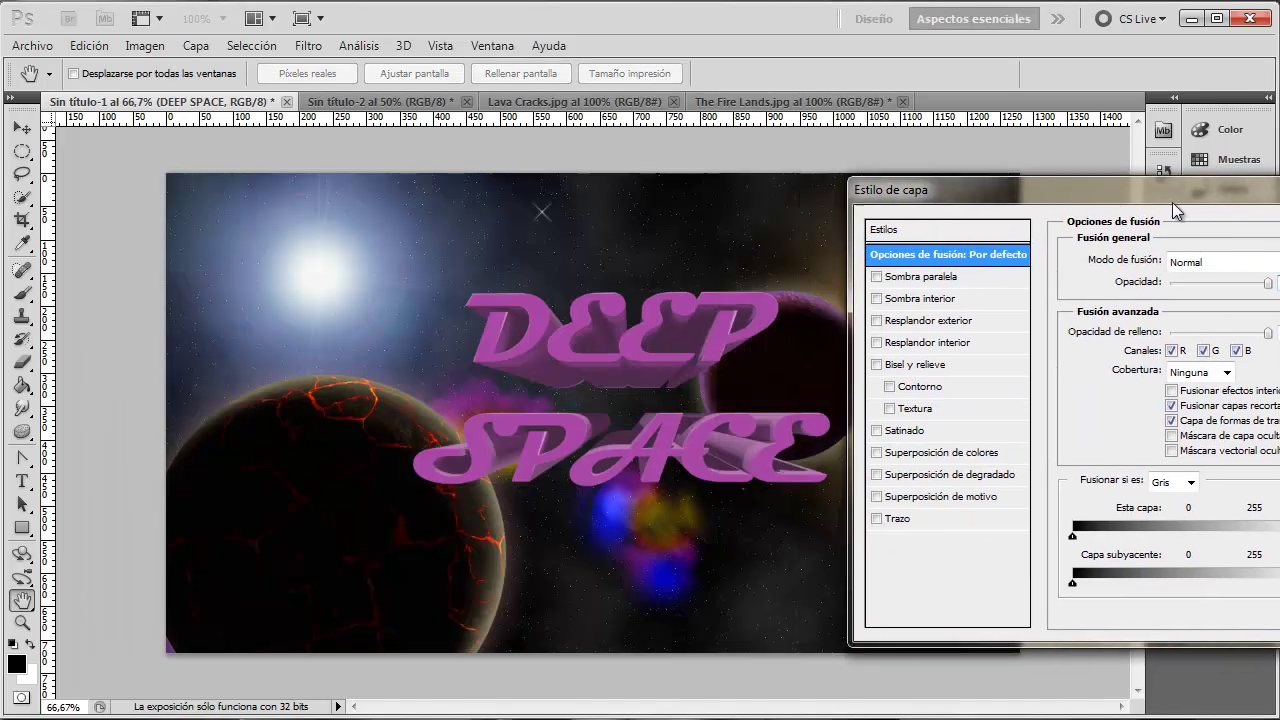
left_click(925, 322)
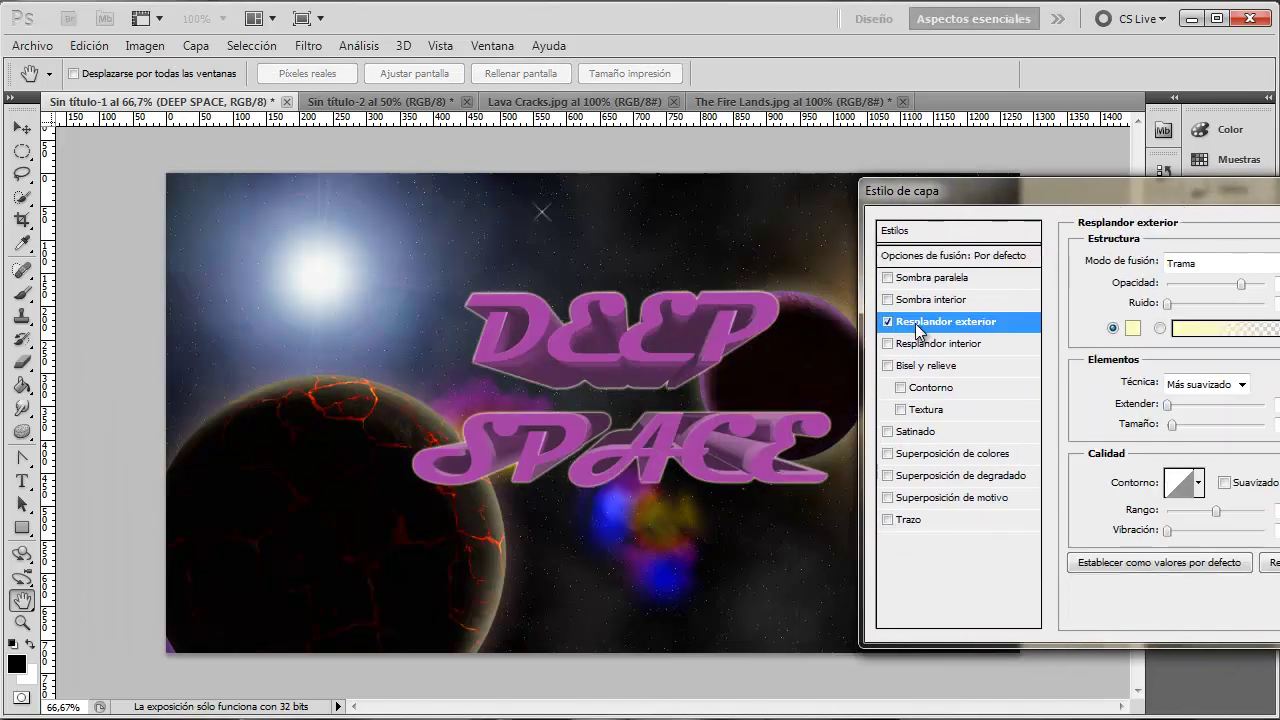
left_click_drag(1103, 193, 1063, 190)
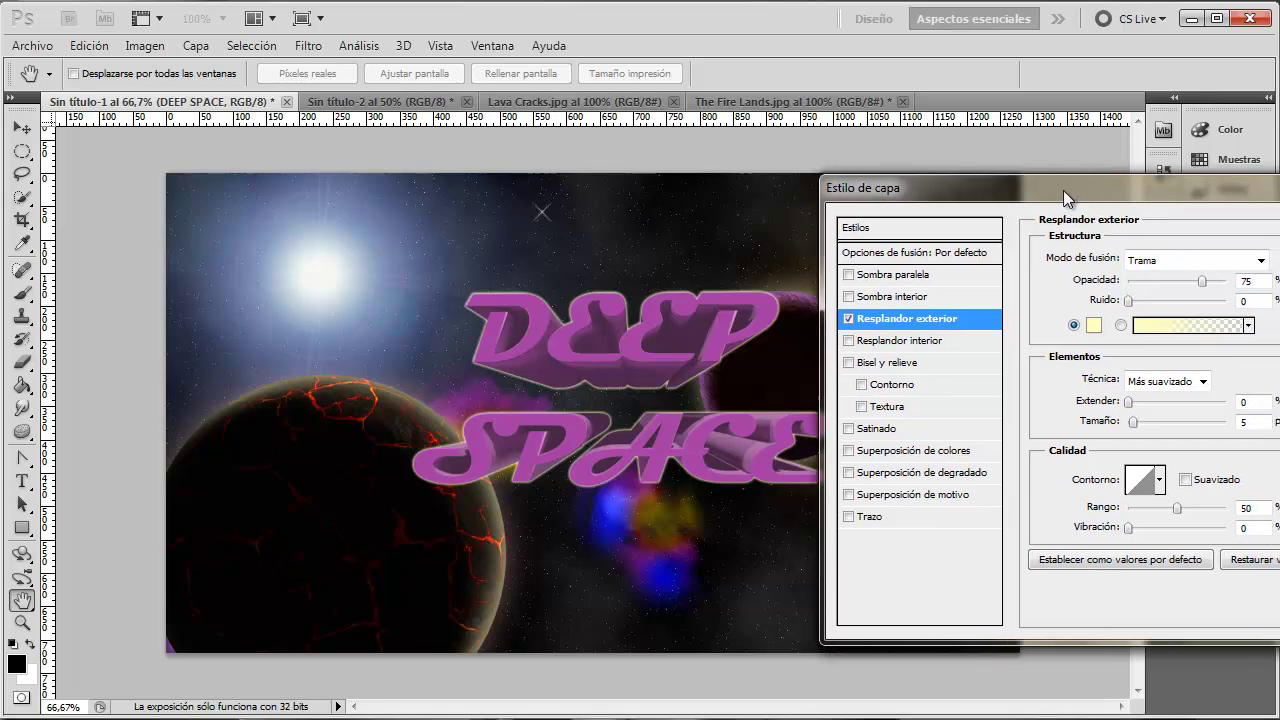
mouse_move(1133, 422)
left_mouse_down()
mouse_move(1155, 422)
mouse_move(1143, 407)
left_mouse_up()
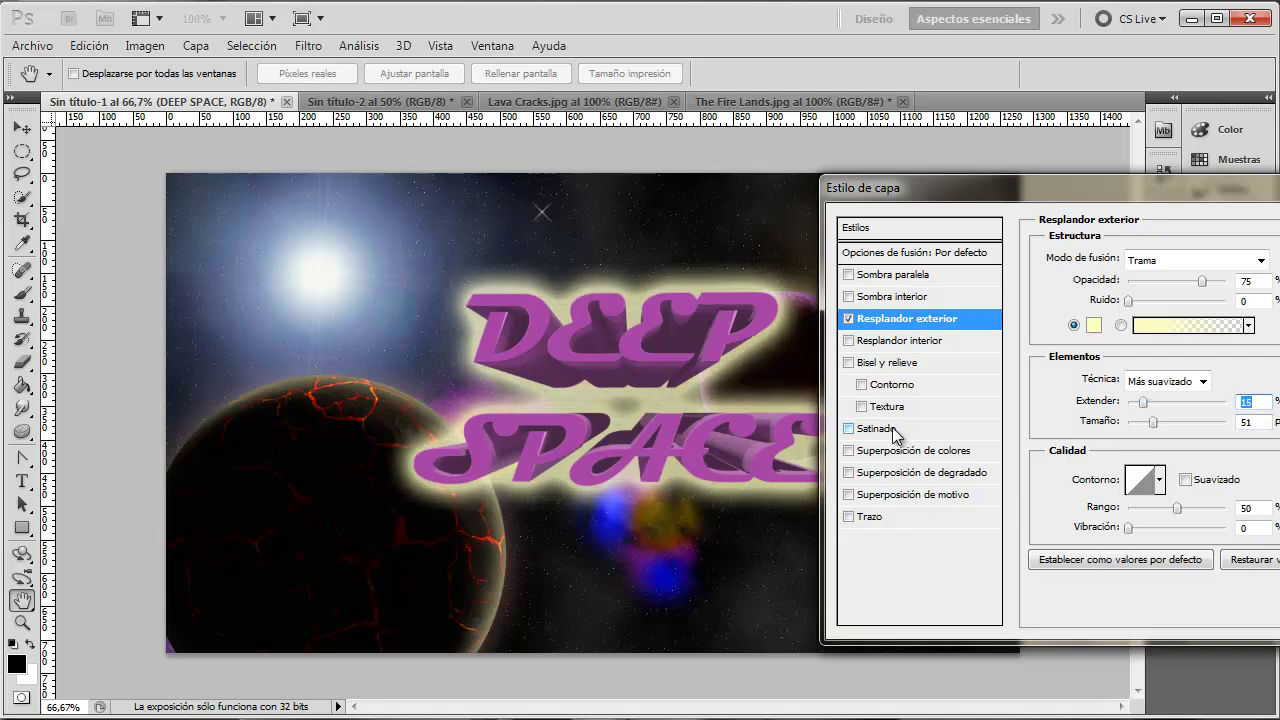
Step: Add Bevel and Emboss with Contour and deeper Depth, leave Stroke off, and apply
left_click(862, 386)
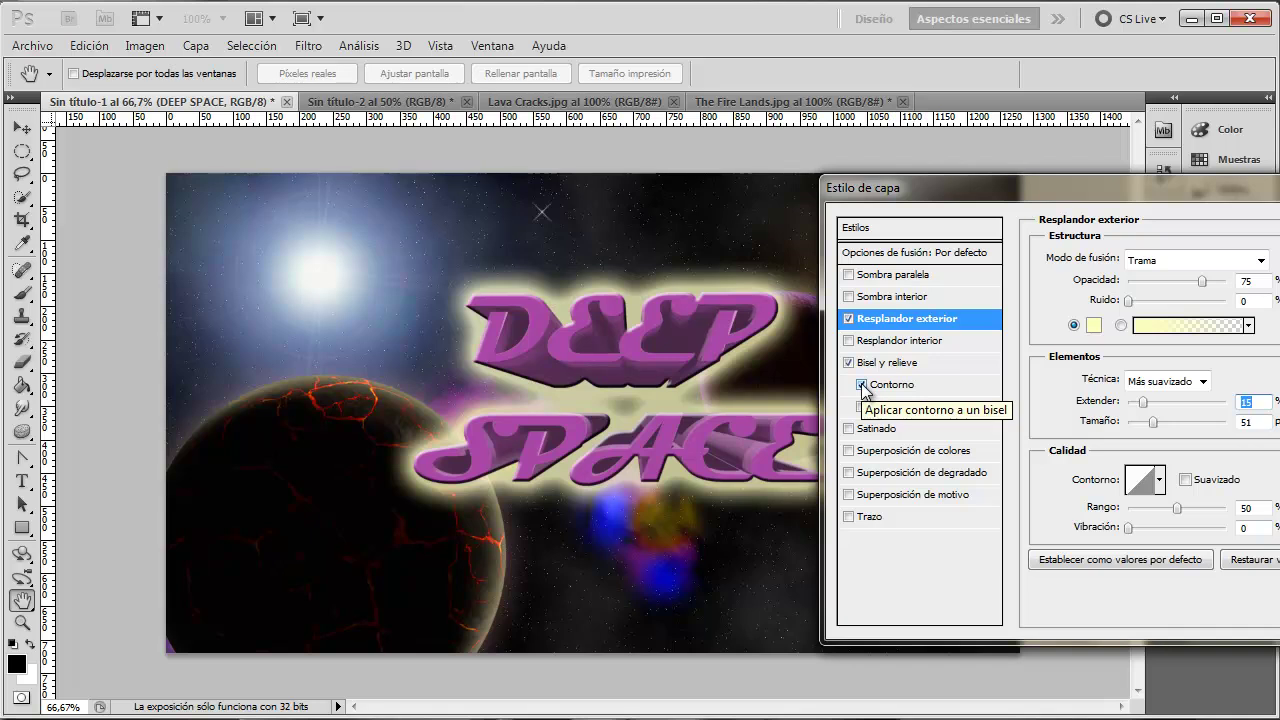
left_click(885, 385)
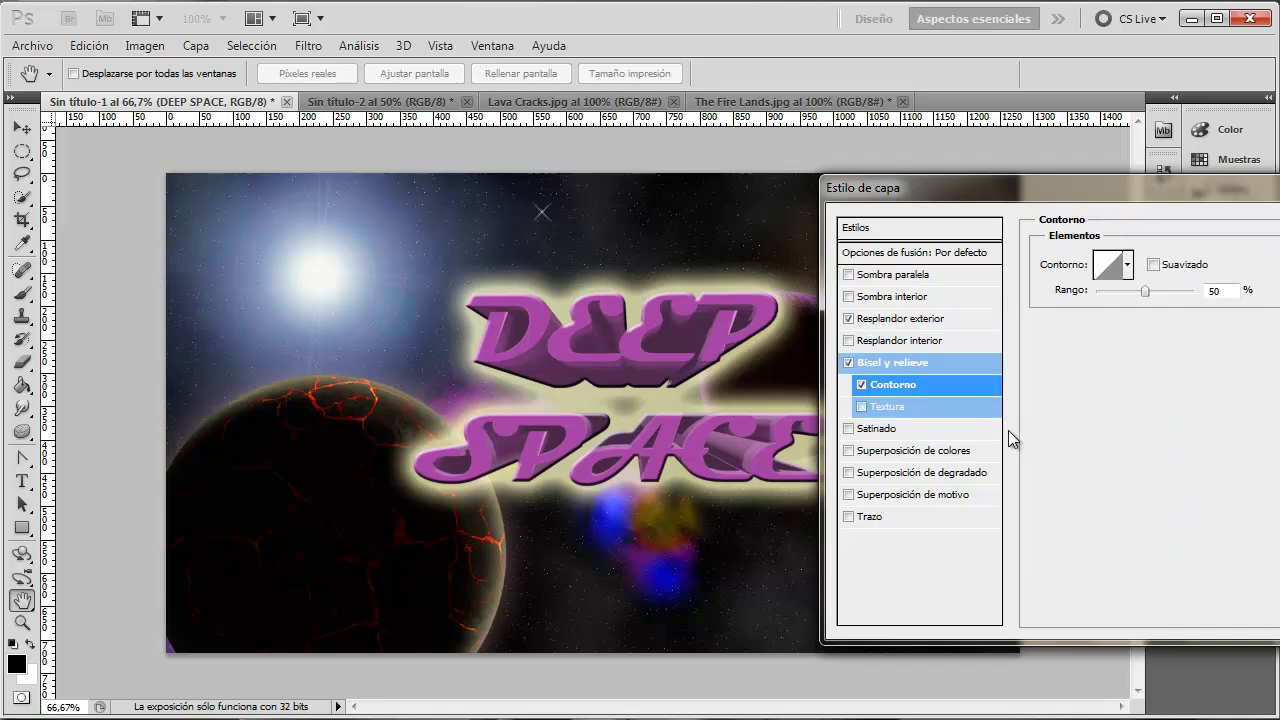
left_click(891, 363)
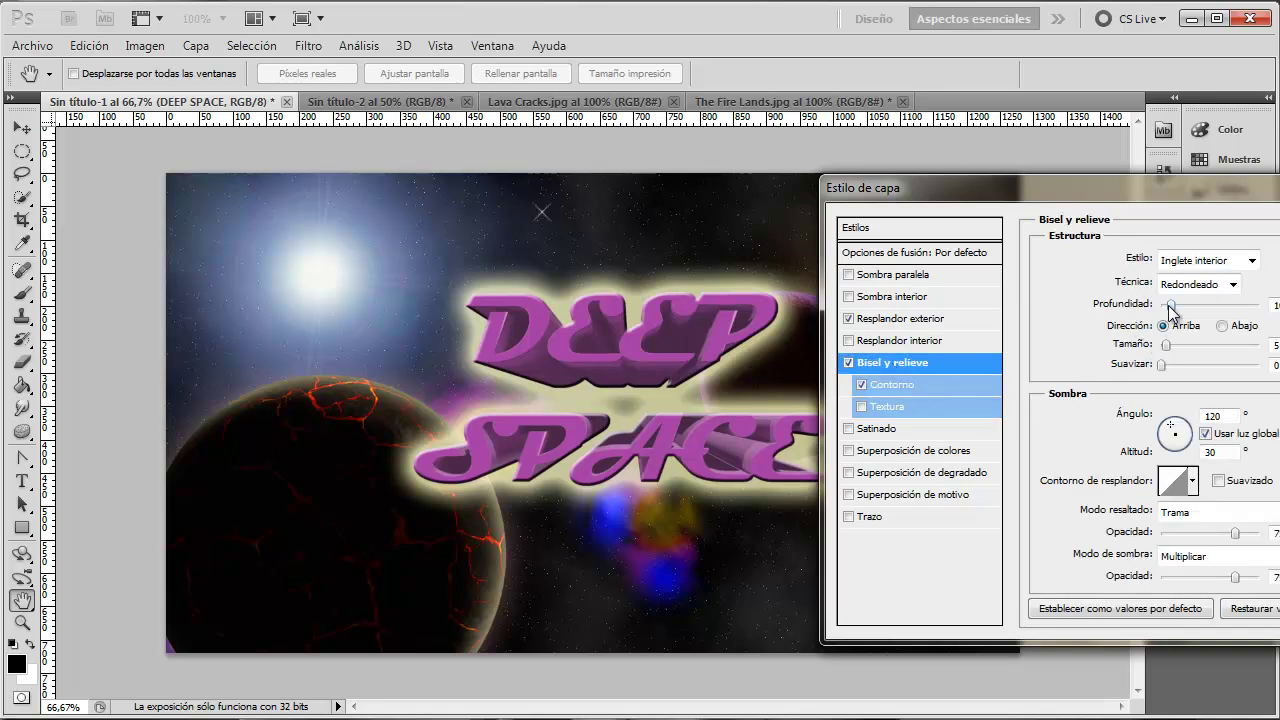
mouse_move(1180, 304)
left_mouse_down()
mouse_move(1191, 306)
mouse_move(1160, 306)
mouse_move(1182, 305)
mouse_move(1158, 346)
left_mouse_up()
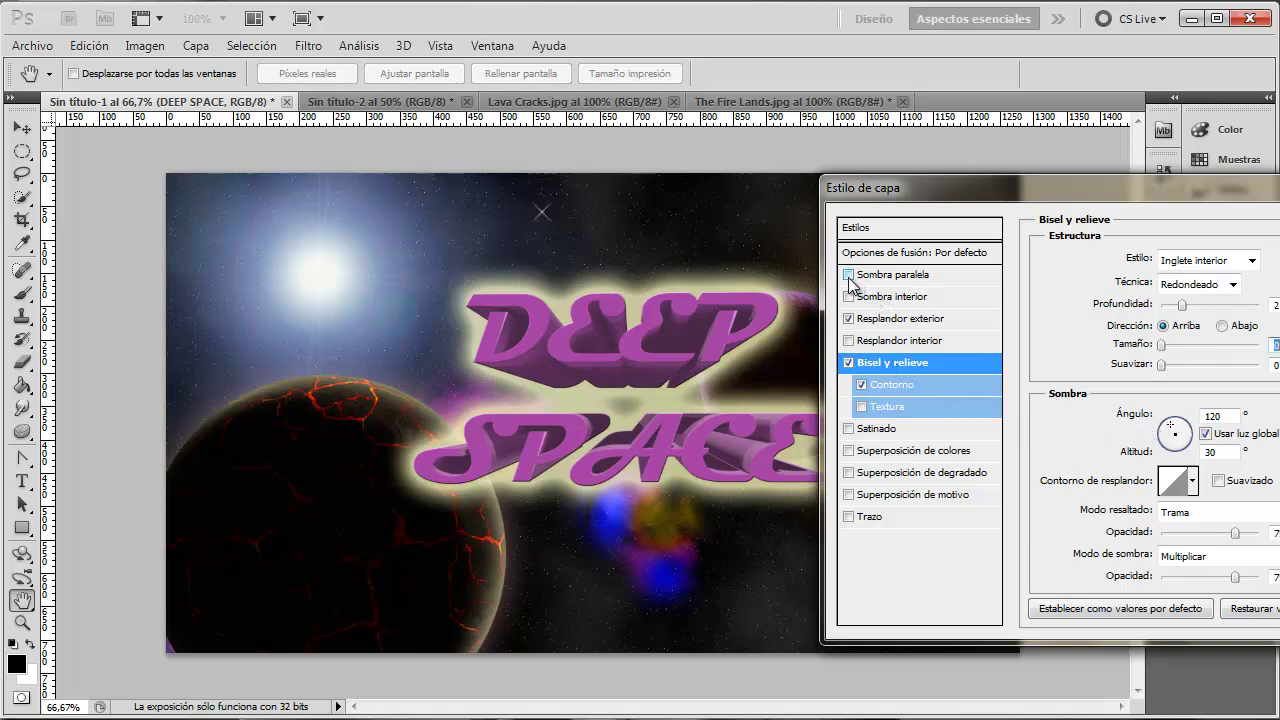
left_click(869, 518)
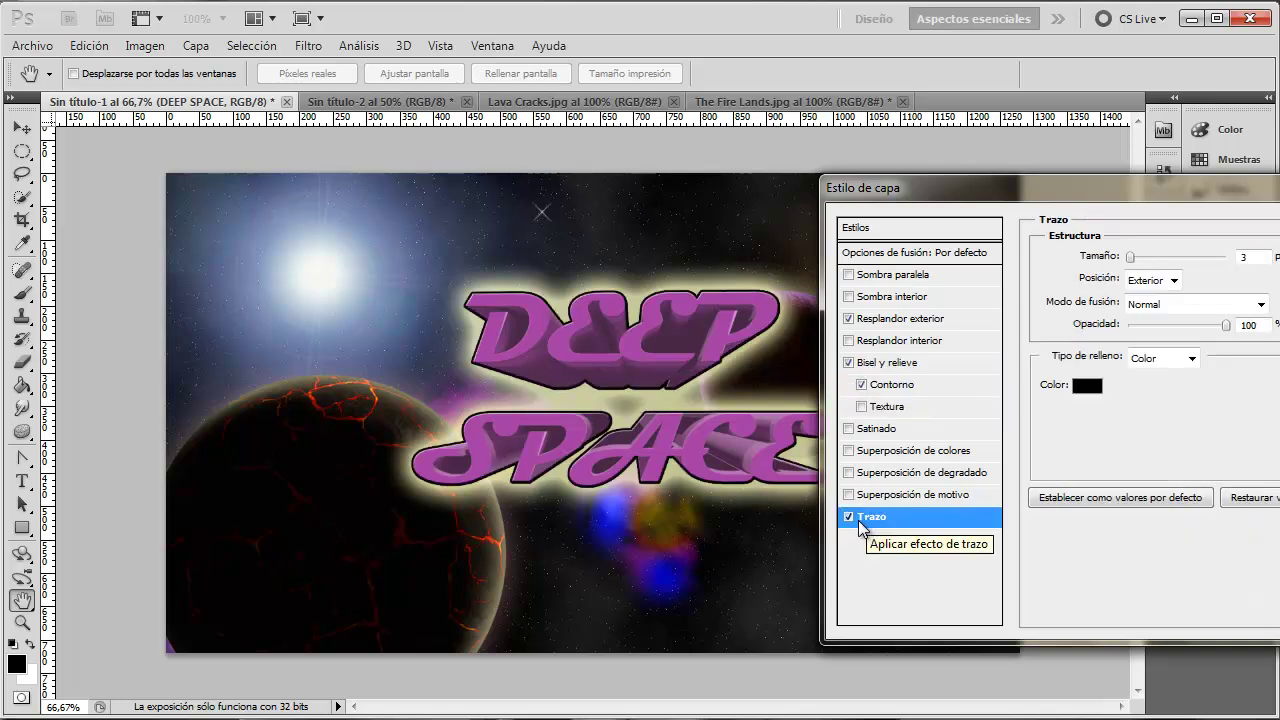
left_click(849, 517)
left_click_drag(1057, 199, 808, 193)
left_click(1180, 222)
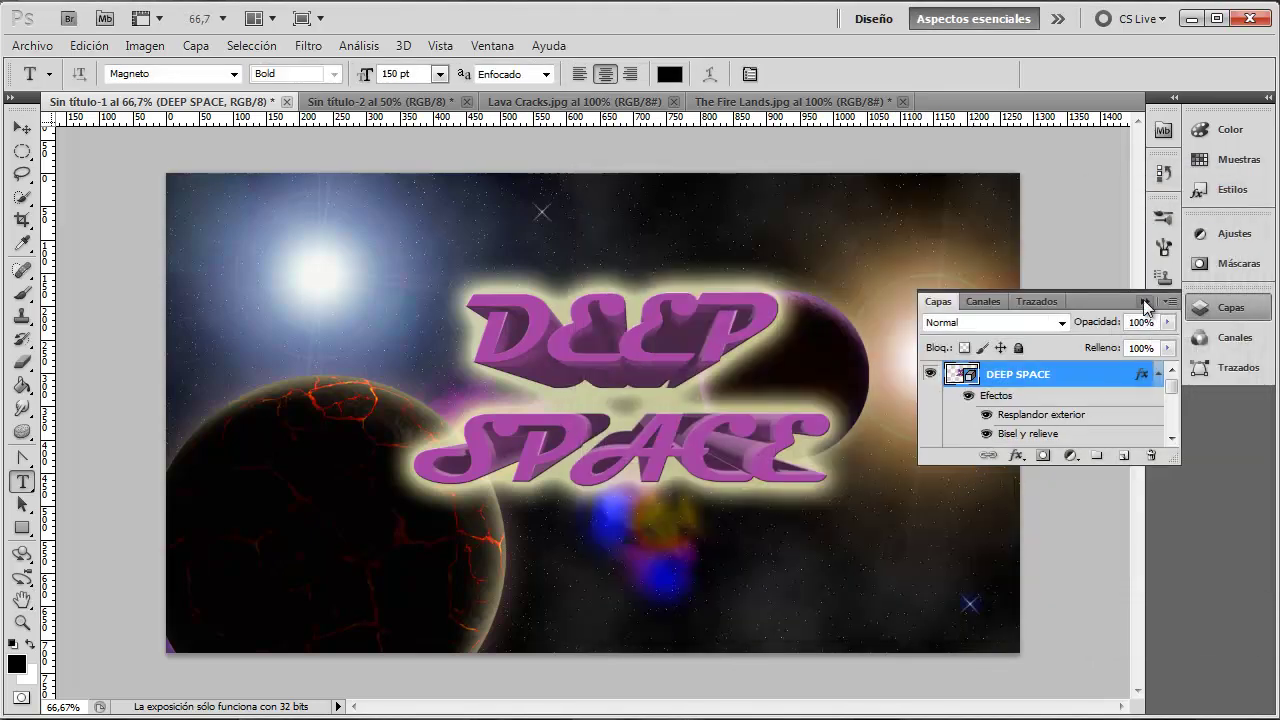
Step: Reopen and close the DEEP SPACE layer style and 3D scene settings without changes
left_click(1146, 304)
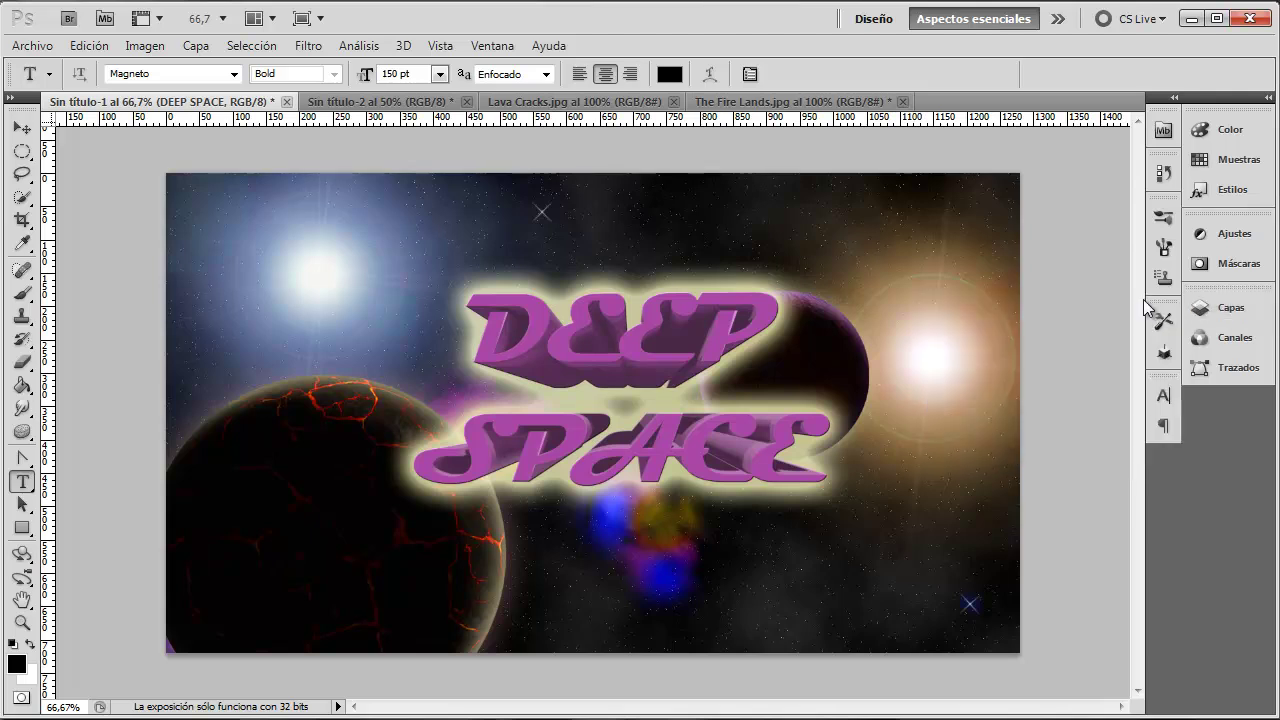
left_click(1222, 307)
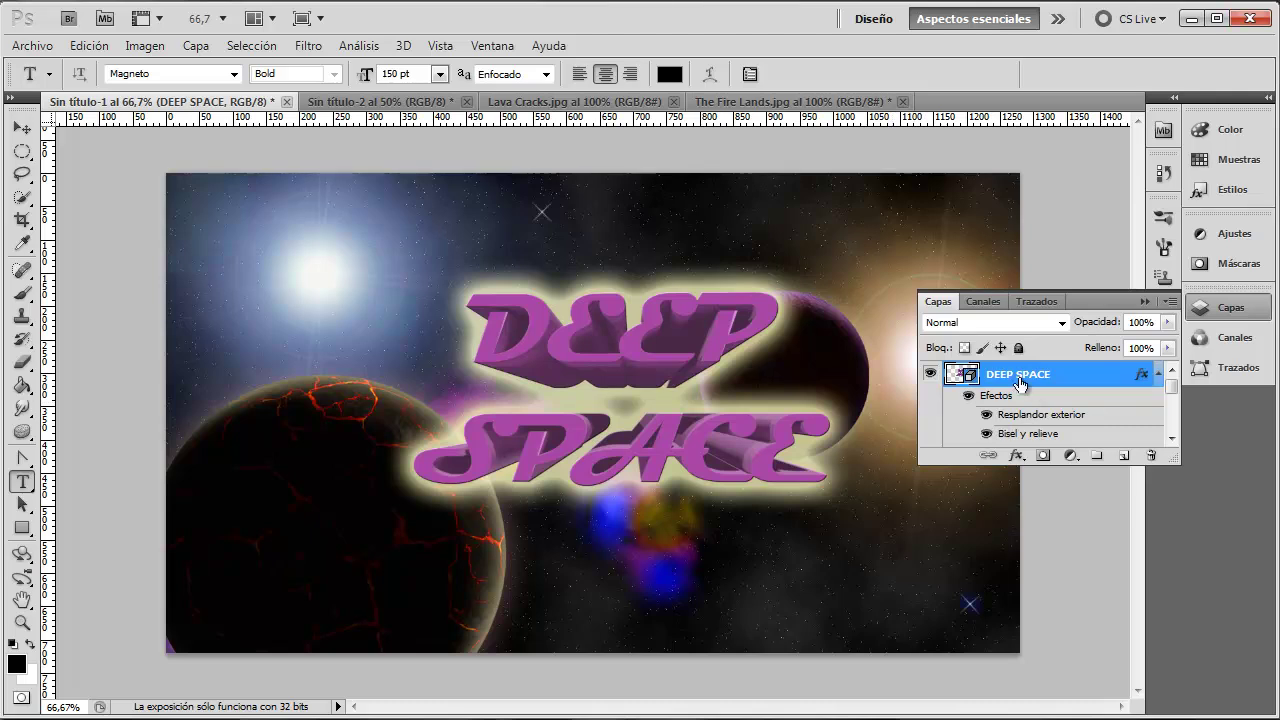
double_click(1085, 382)
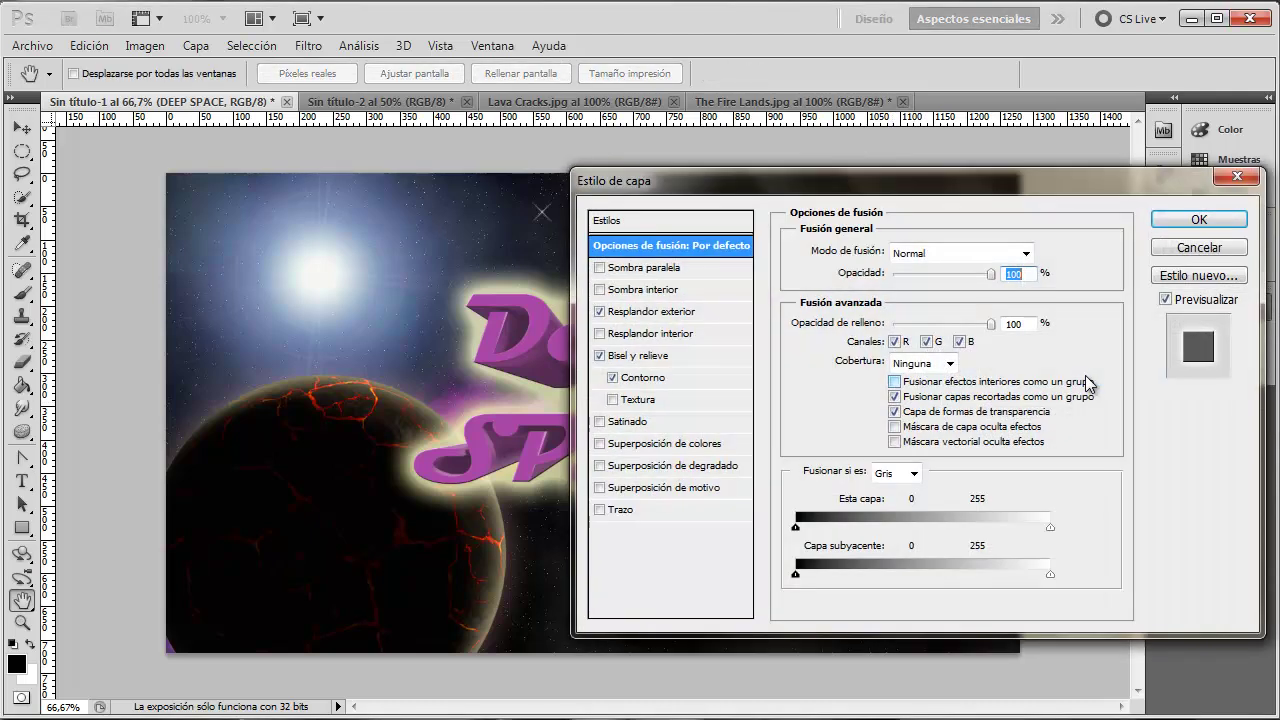
left_click(1155, 224)
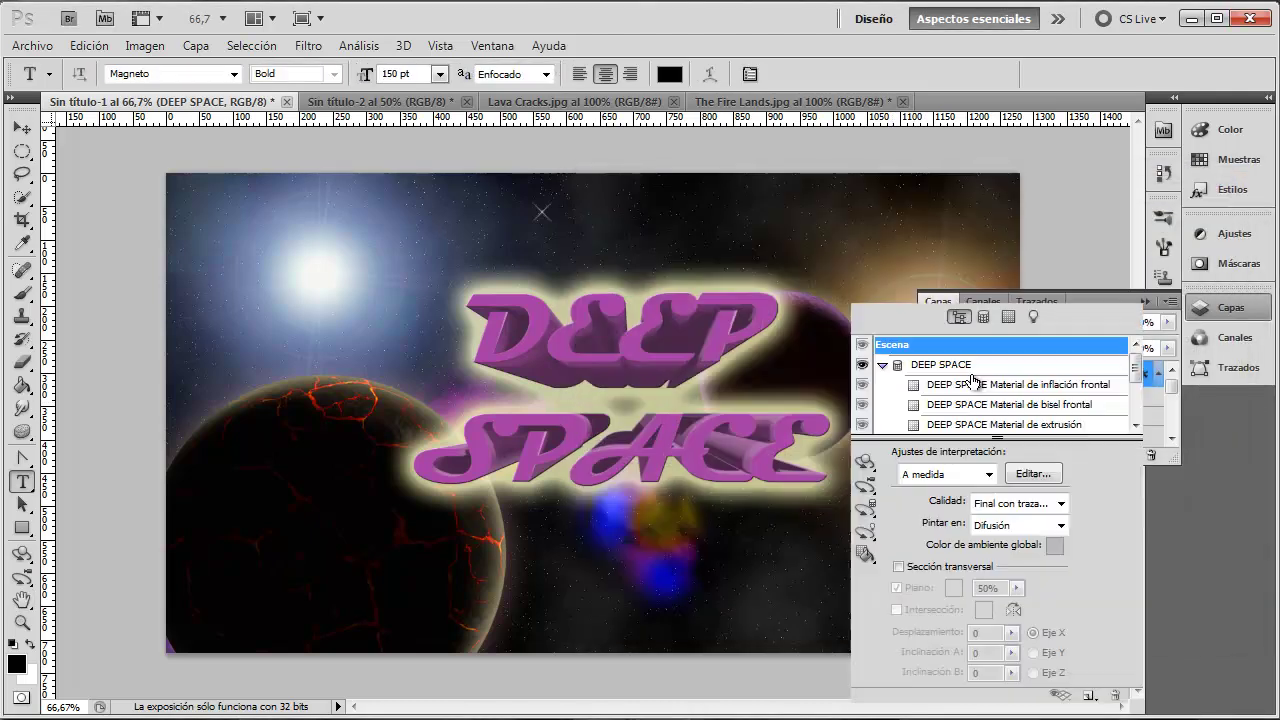
double_click(970, 378)
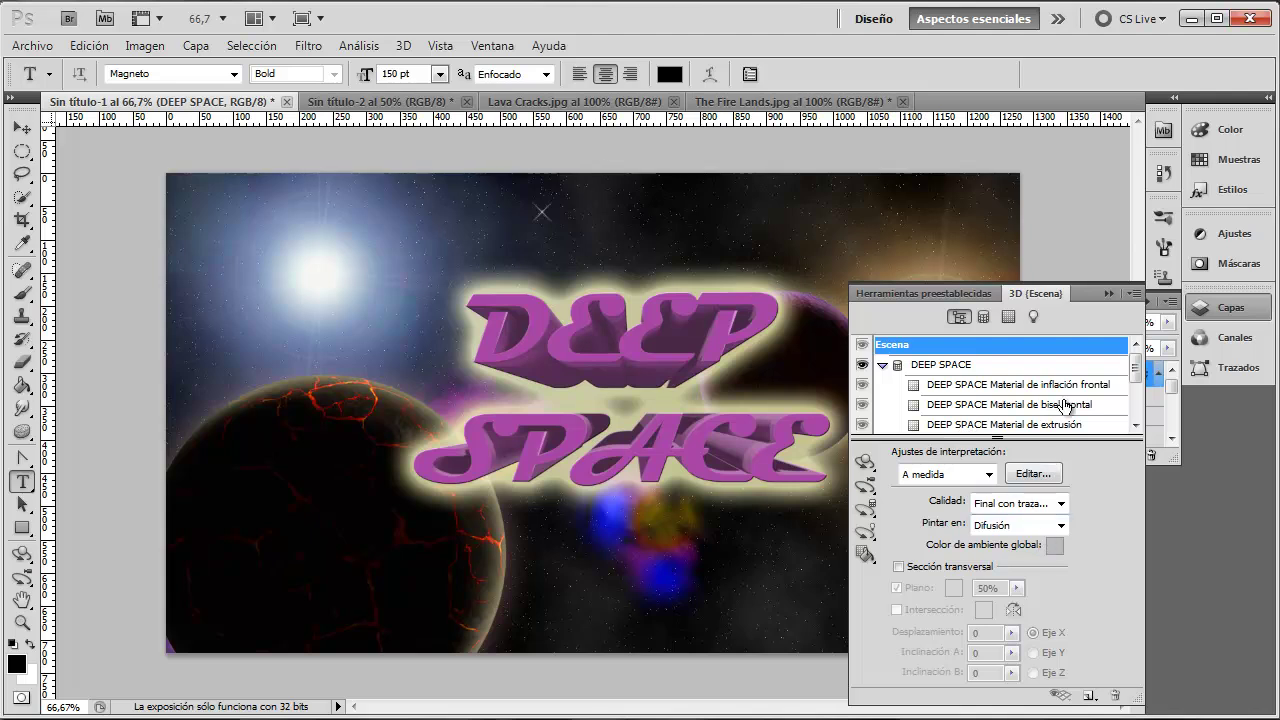
left_click(1110, 294)
right_click(675, 349)
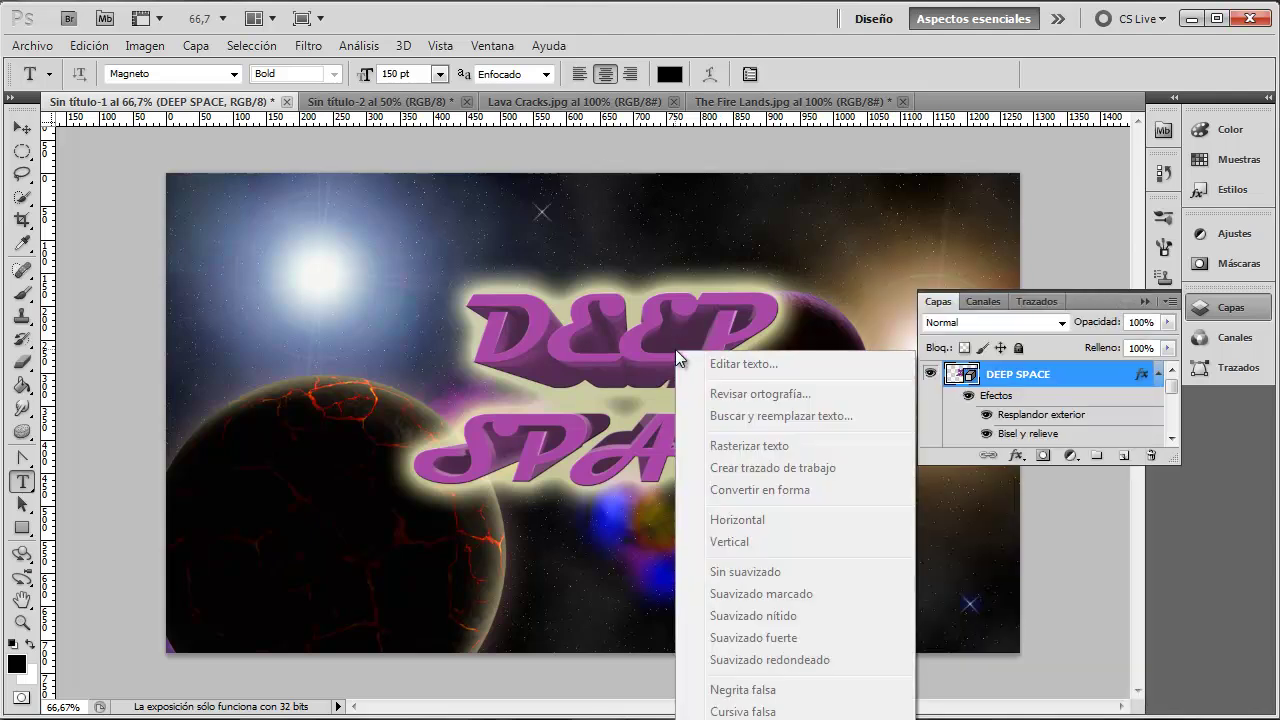
left_click(1033, 375)
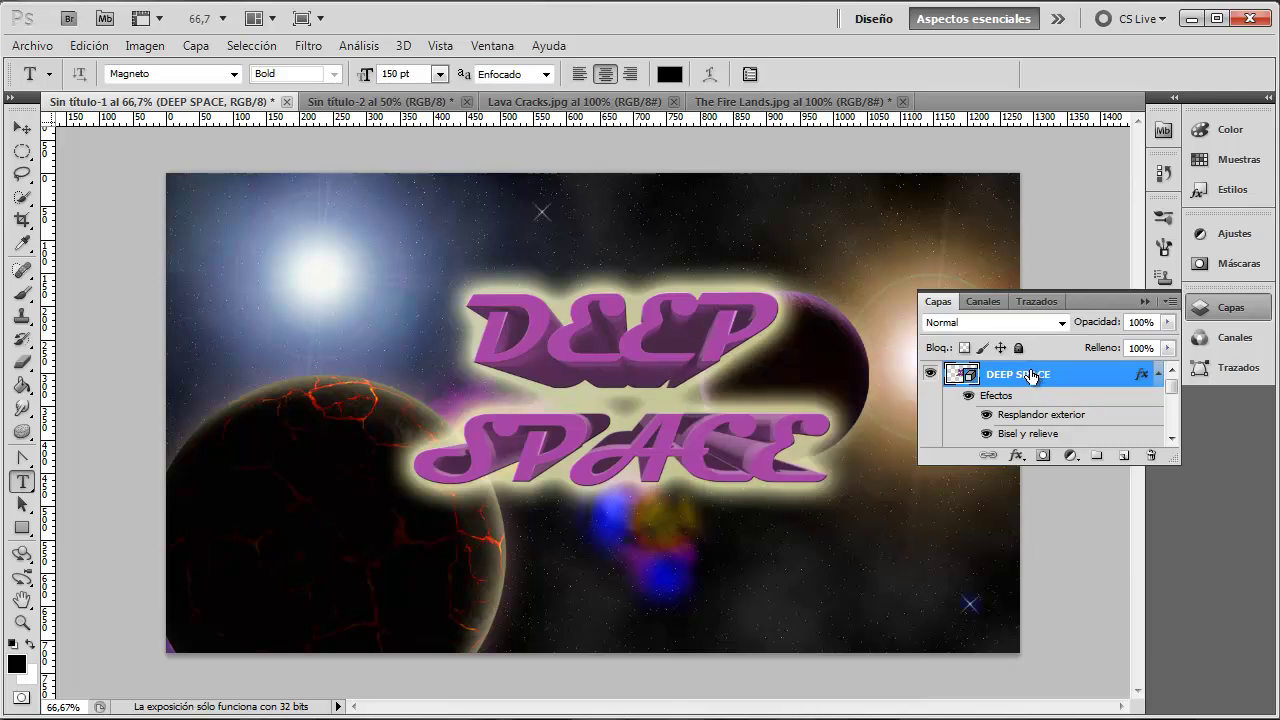
Step: Move DEEP SPACE down and left, toggle its effects off and on, and open its layer menu
left_click(22, 128)
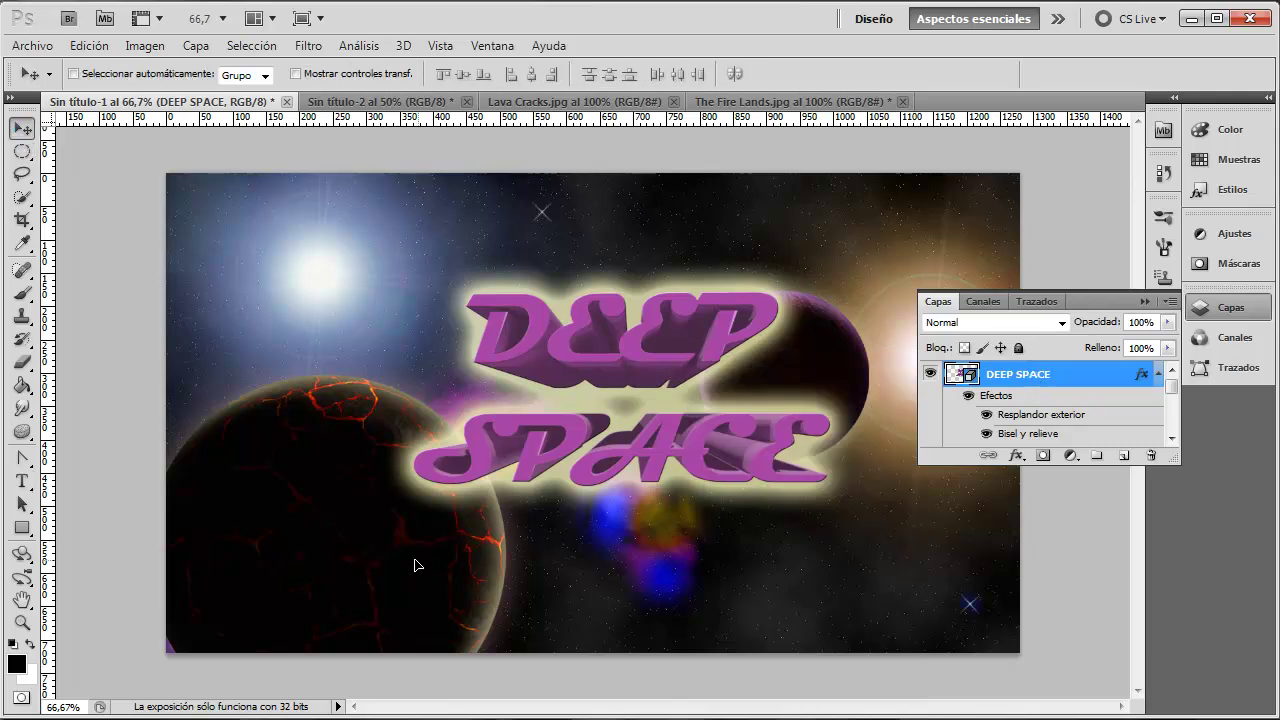
mouse_move(530, 498)
left_mouse_down()
mouse_move(410, 568)
mouse_move(736, 583)
mouse_move(345, 379)
mouse_move(545, 452)
left_mouse_up()
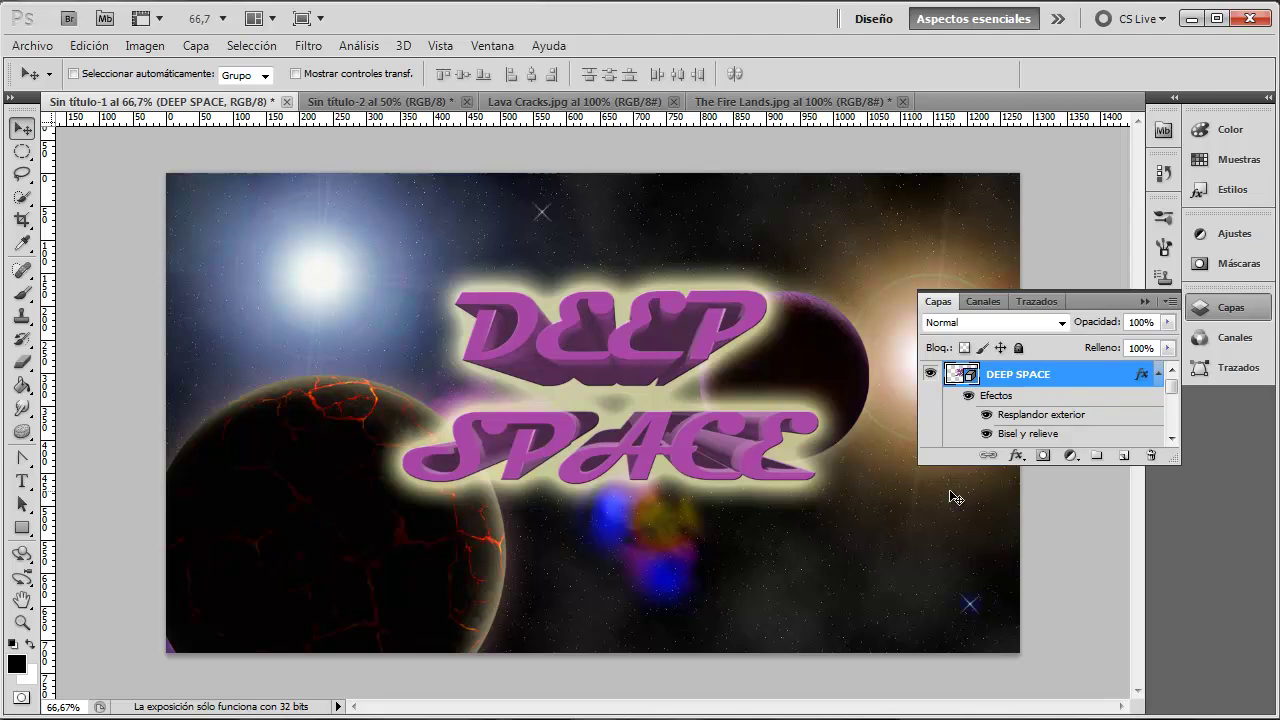
left_click_drag(706, 380, 708, 400)
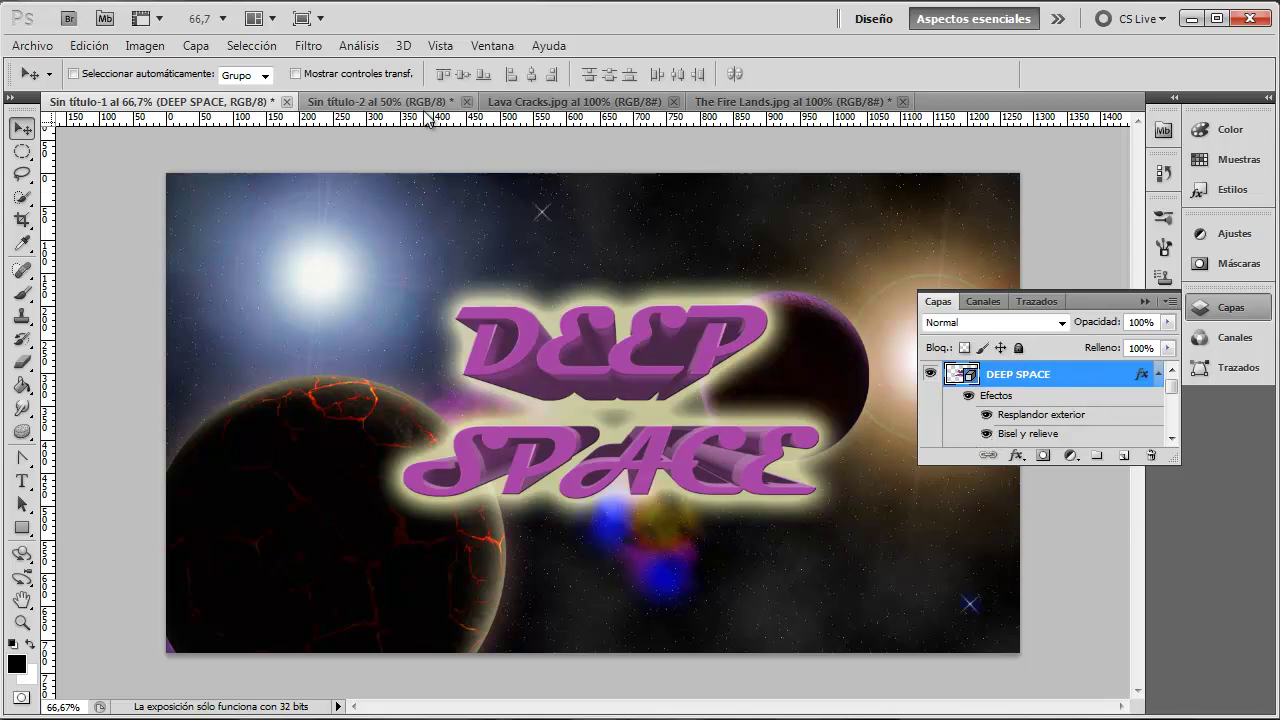
left_click(310, 46)
left_click(1078, 408)
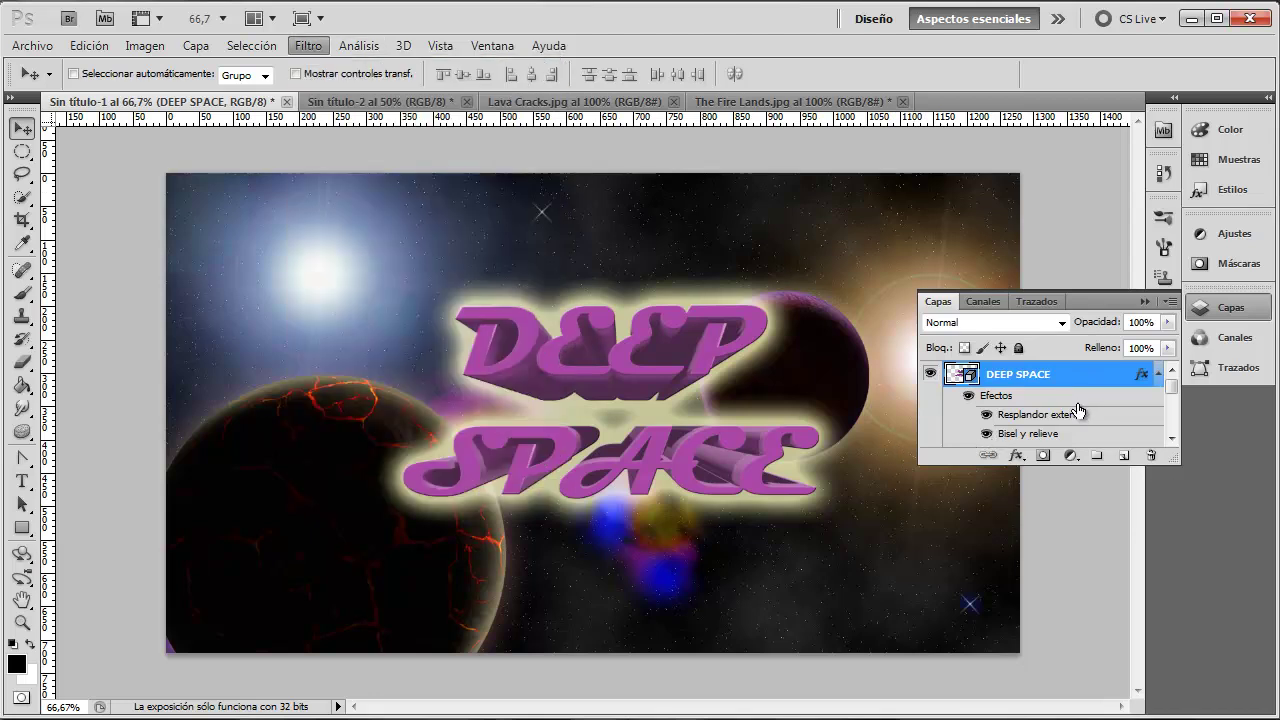
left_click(968, 398)
left_click(968, 398)
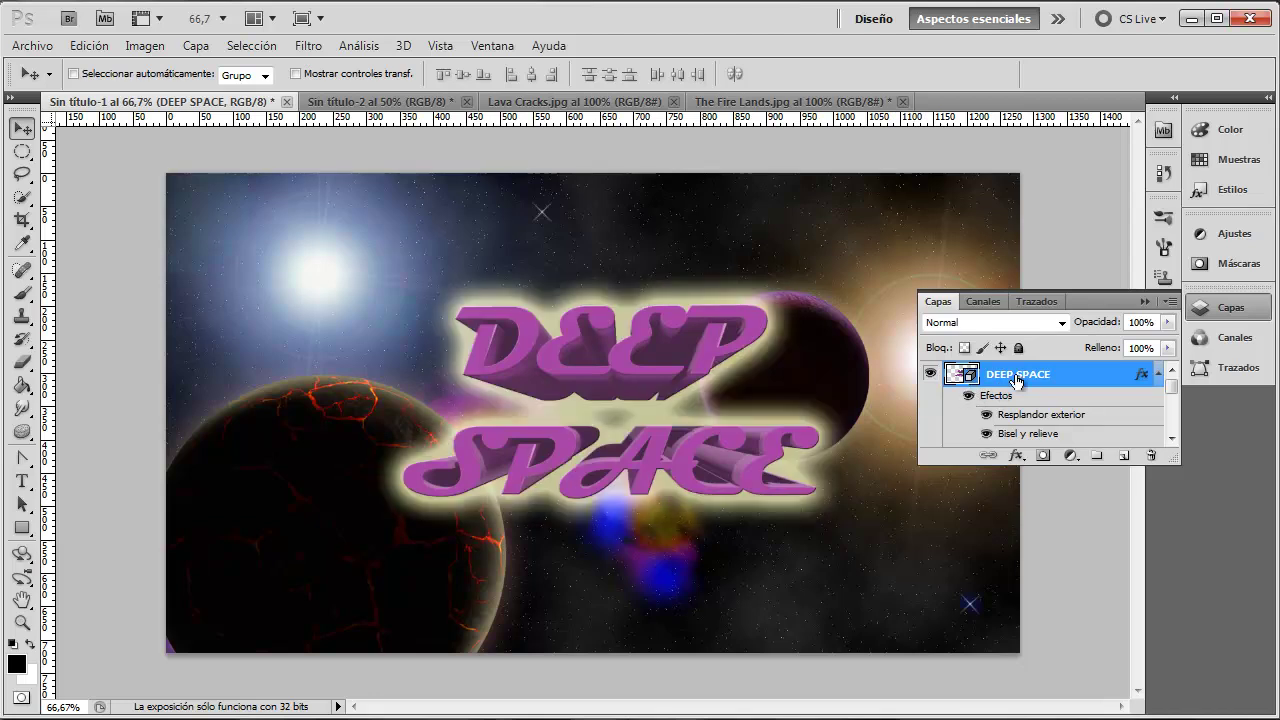
right_click(973, 378)
key("Escape")
right_click(1020, 378)
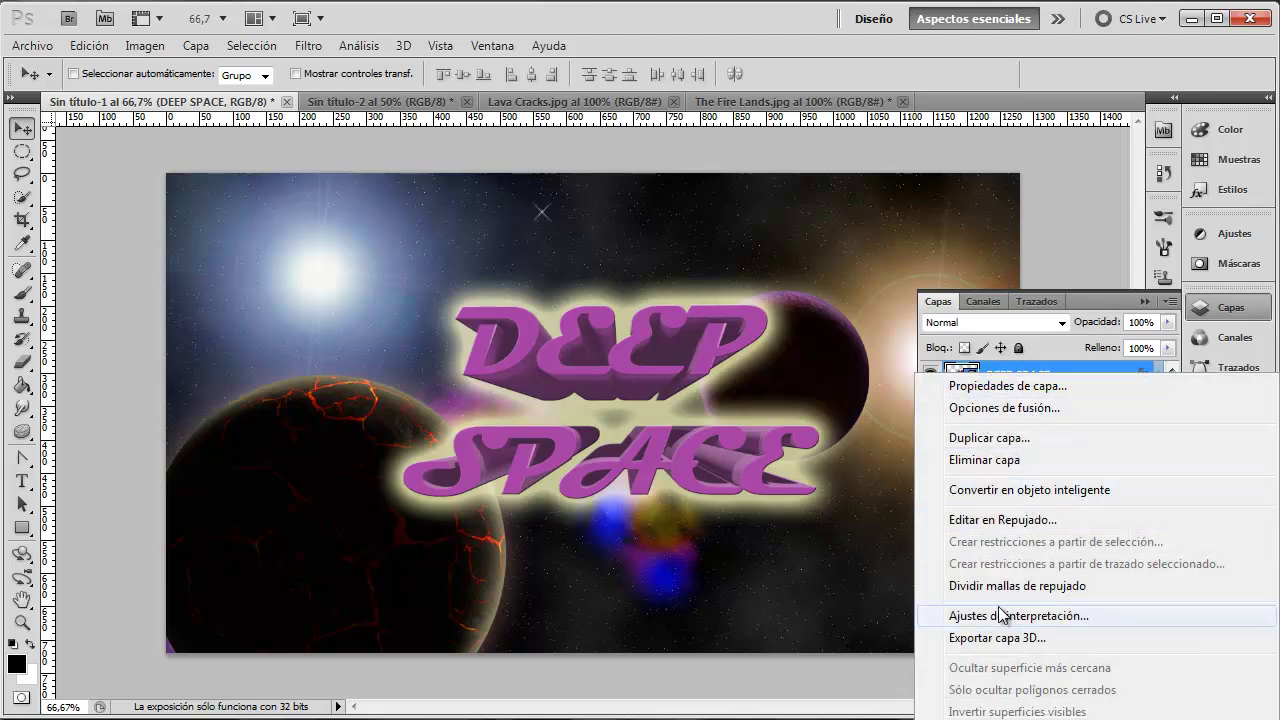
left_click(1003, 617)
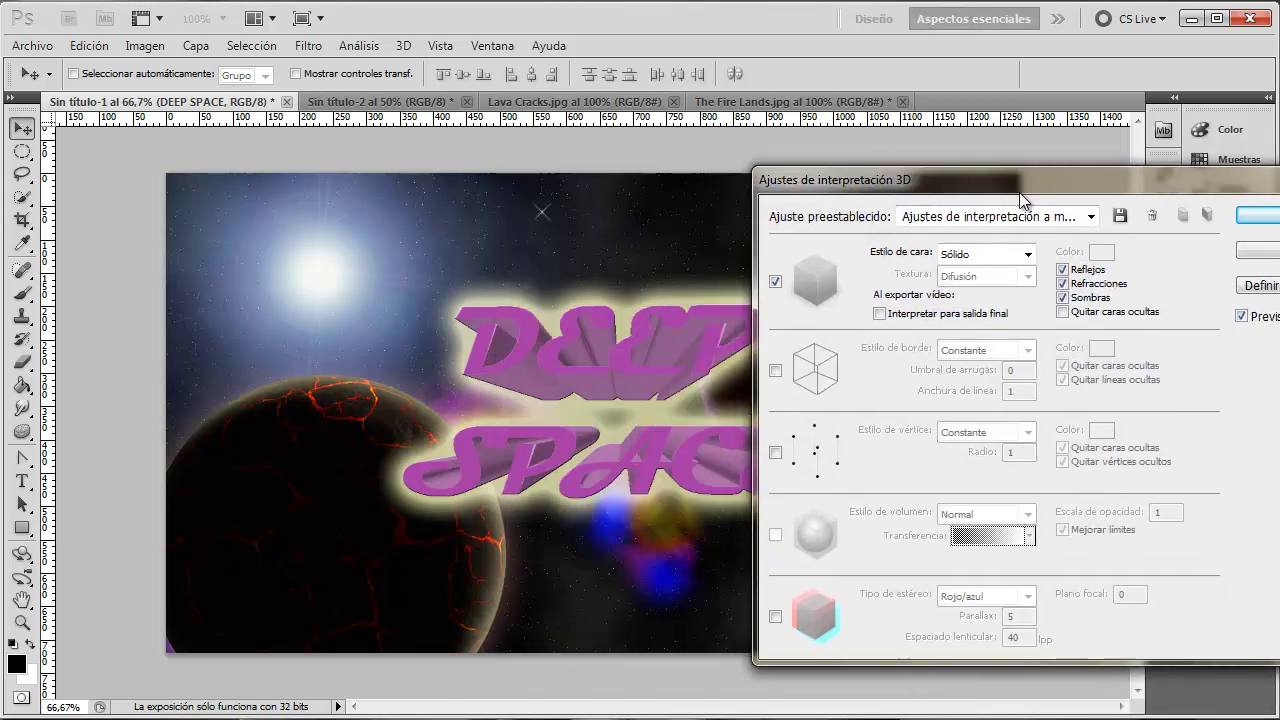
left_click_drag(777, 188, 1057, 185)
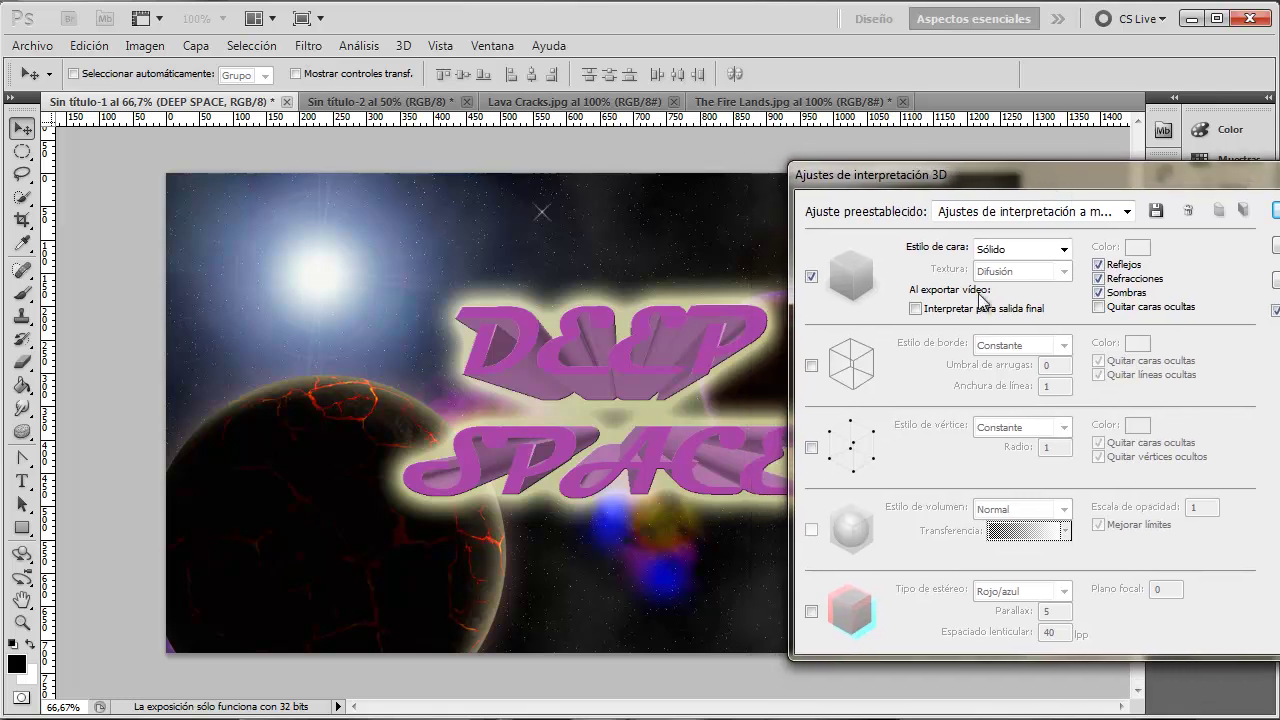
left_click(810, 366)
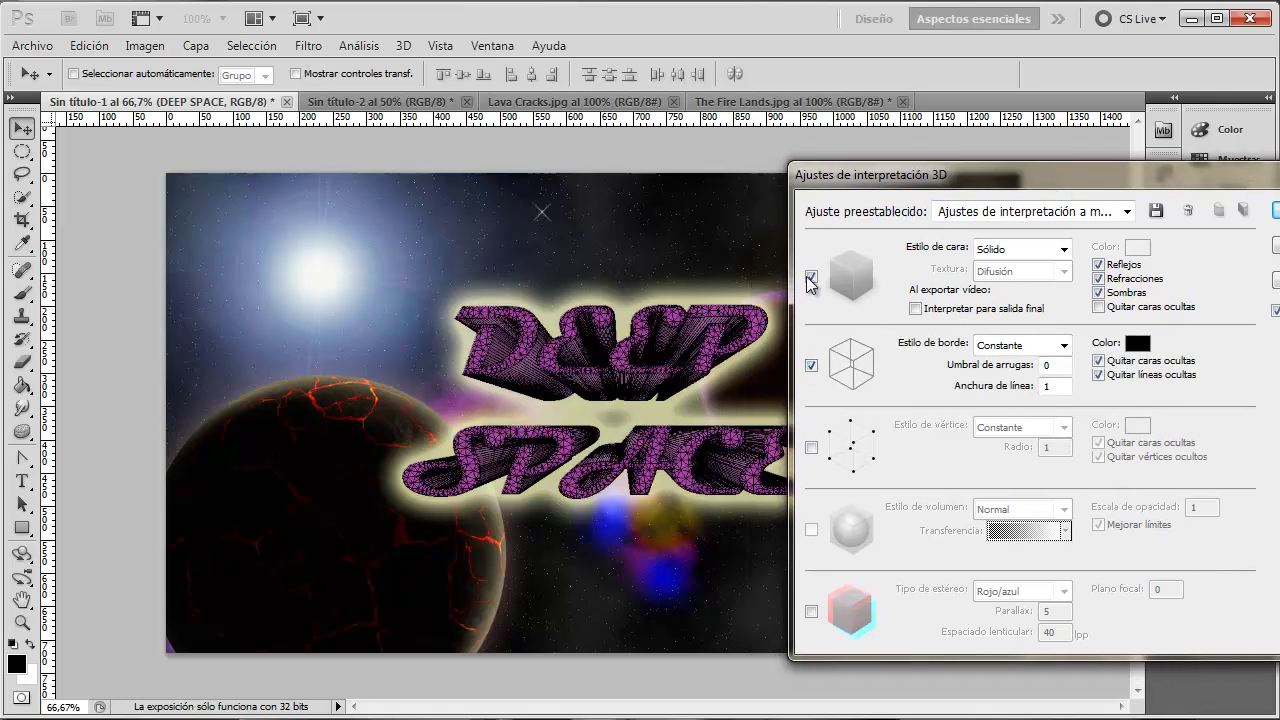
left_click(811, 366)
left_click(812, 448)
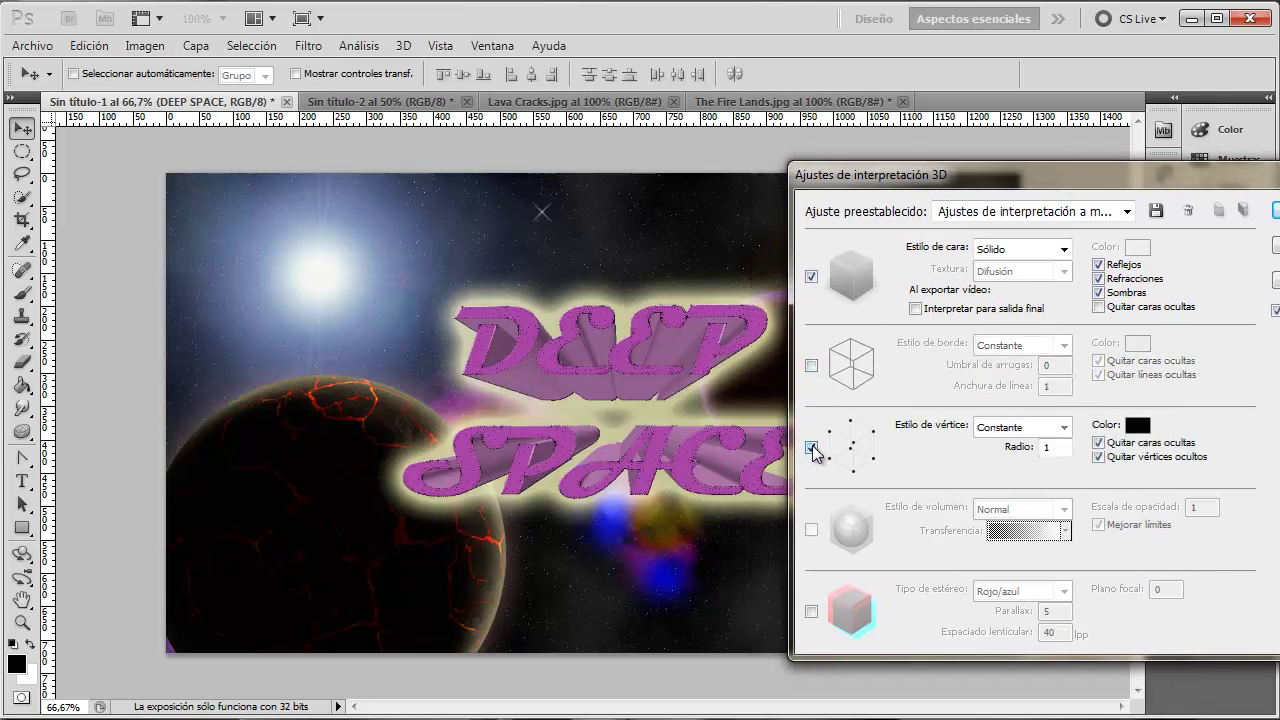
left_click(812, 448)
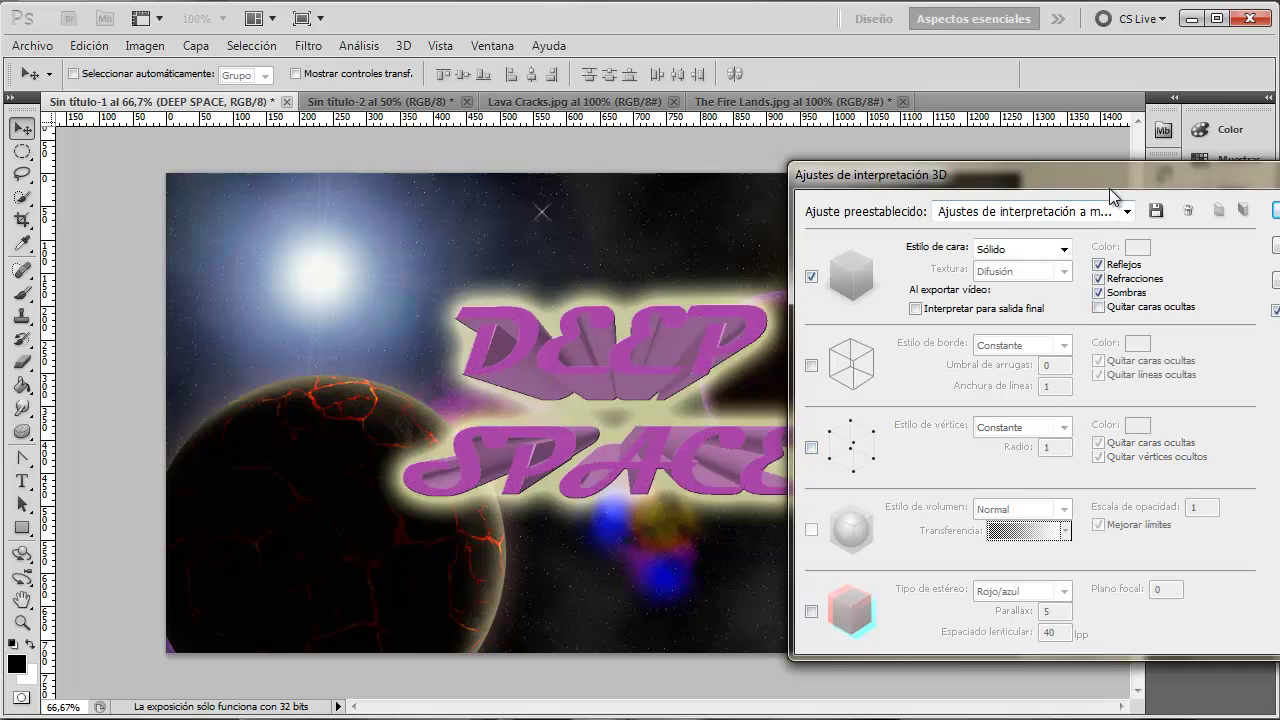
left_click_drag(1108, 180, 935, 175)
left_click(1168, 206)
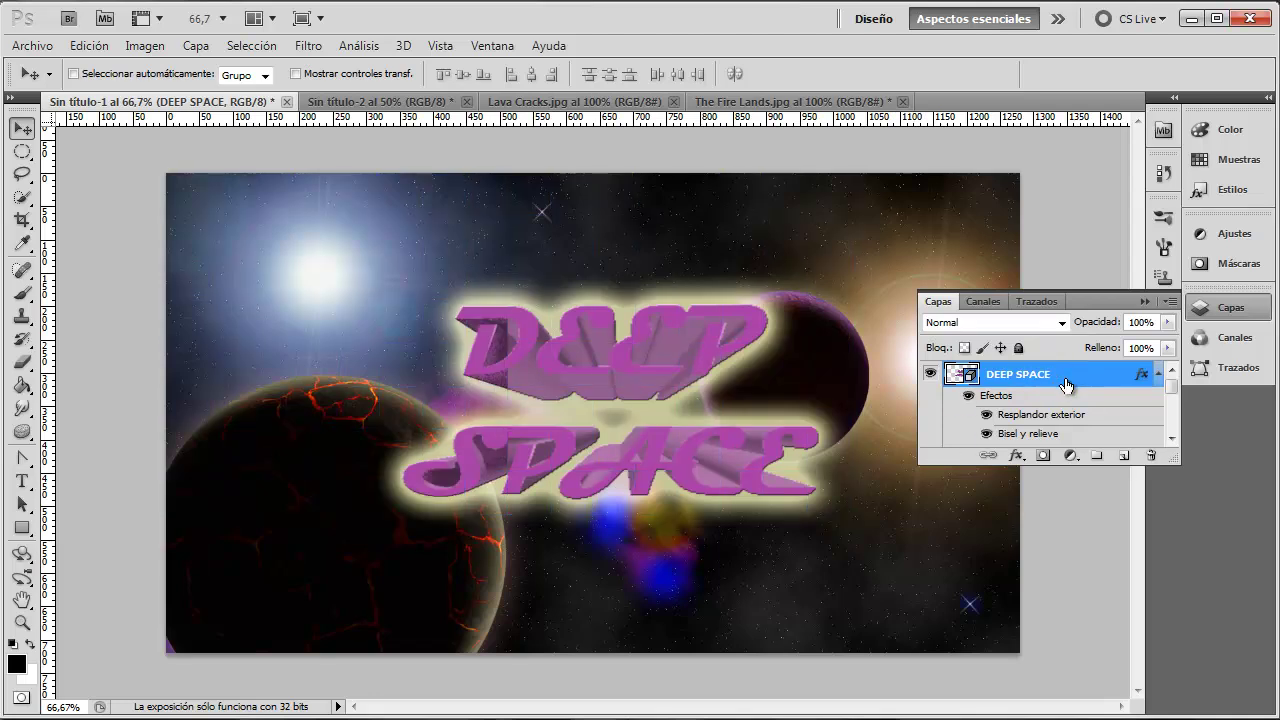
Step: Reopen the Repoussé settings and taper the extrusion scale to 0,40
double_click(1066, 385)
left_click(1163, 248)
right_click(1024, 369)
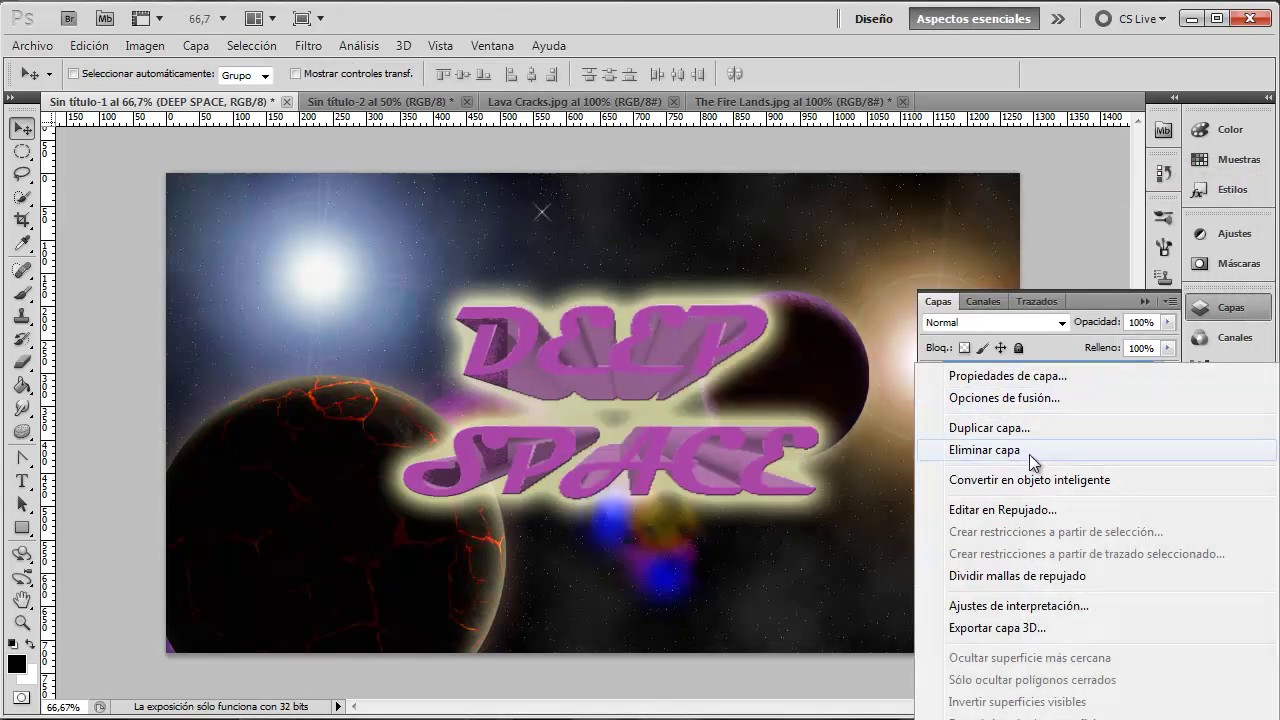
left_click(862, 405)
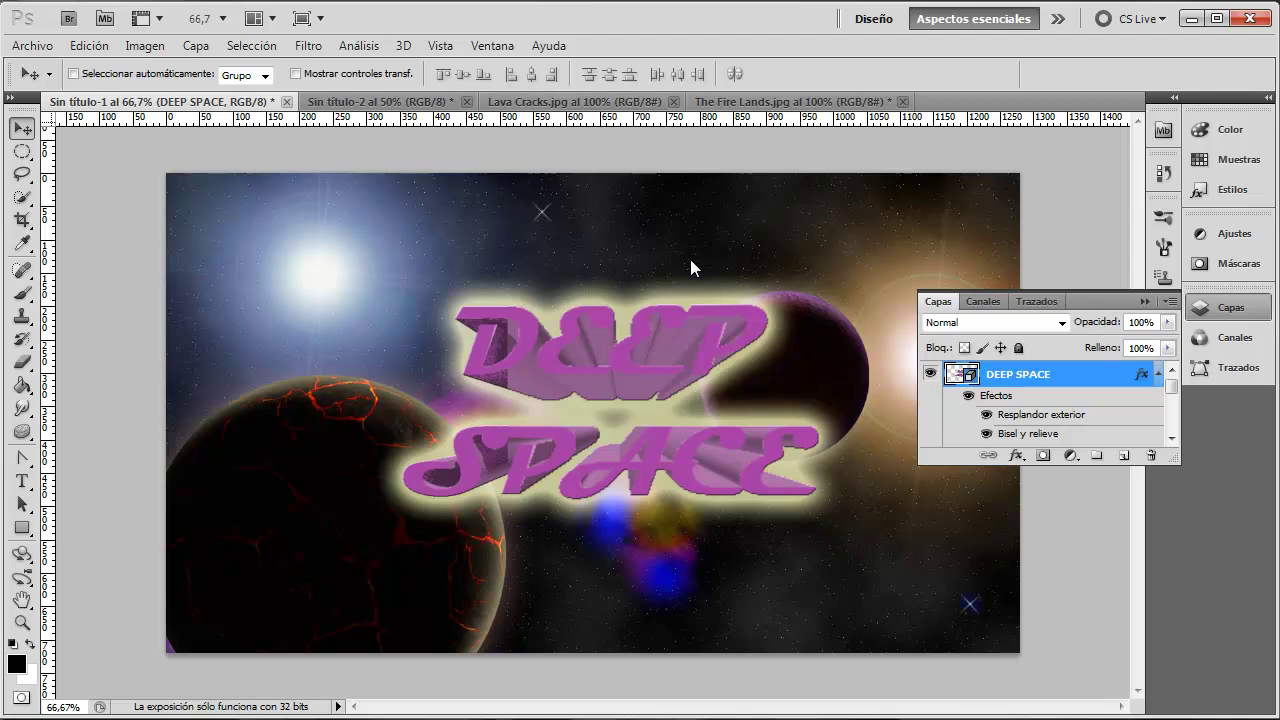
double_click(1040, 373)
left_click_drag(973, 40, 1042, 140)
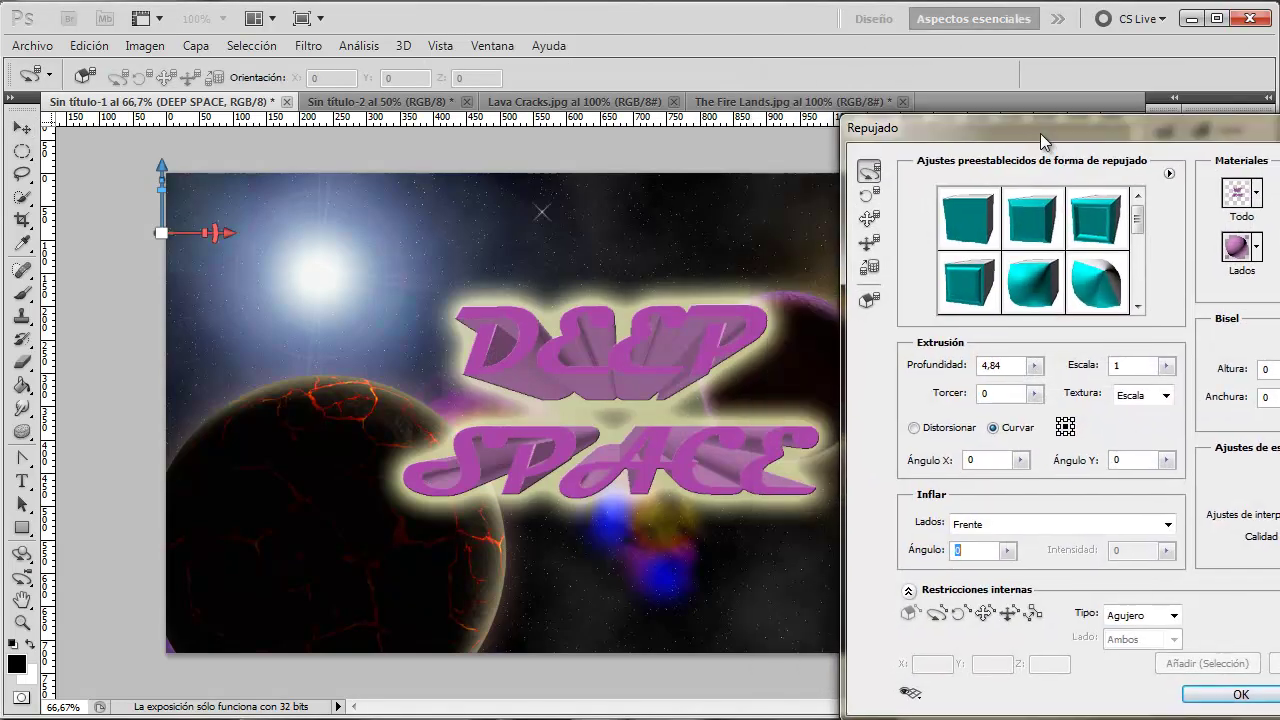
left_click_drag(1142, 134, 974, 113)
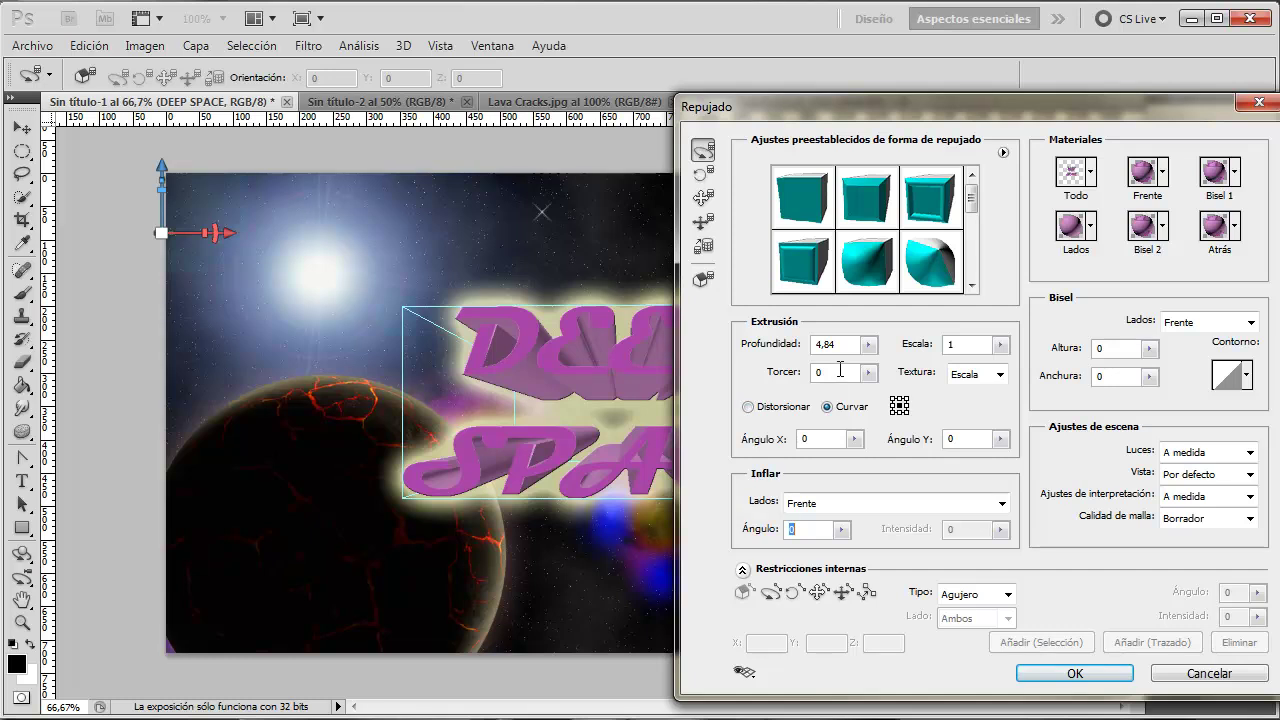
left_click(1000, 345)
left_click_drag(1004, 368, 995, 366)
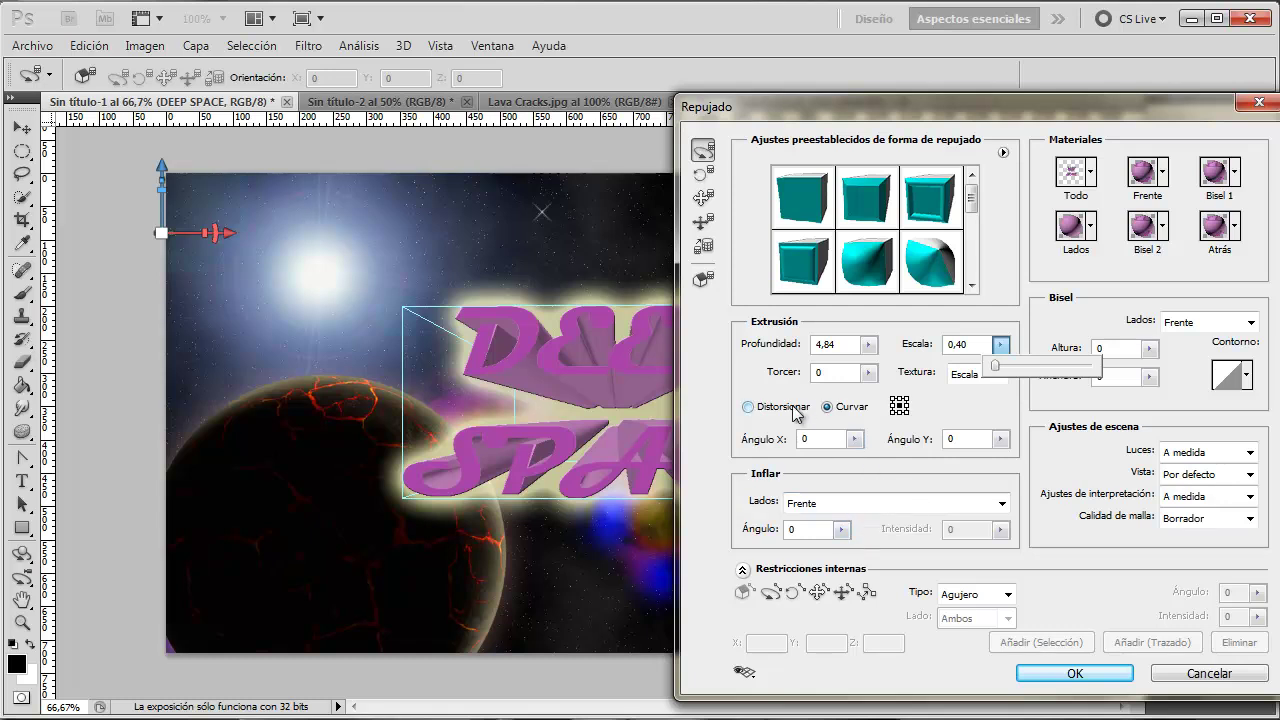
Step: Twist the extrusion to -106,9 and raise the bevel height to 18,81
left_click(868, 372)
left_click_drag(872, 396, 871, 398)
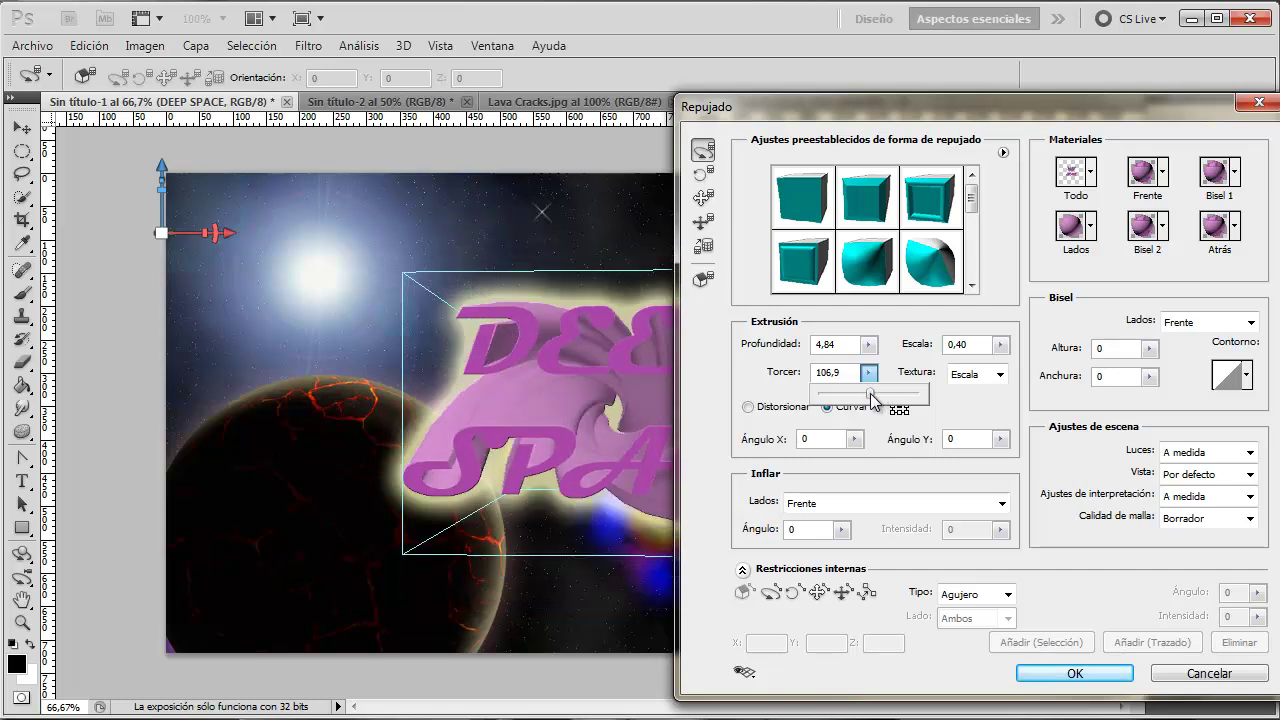
left_click_drag(871, 398, 869, 398)
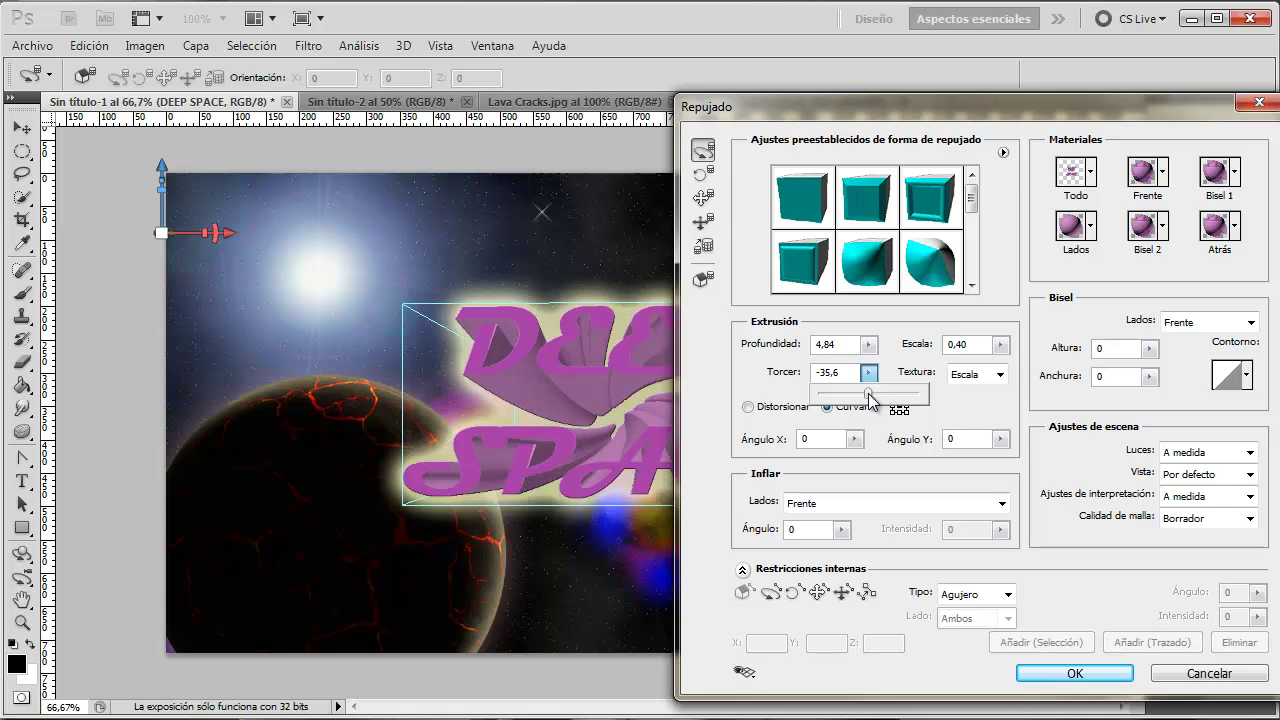
left_click_drag(869, 396, 868, 396)
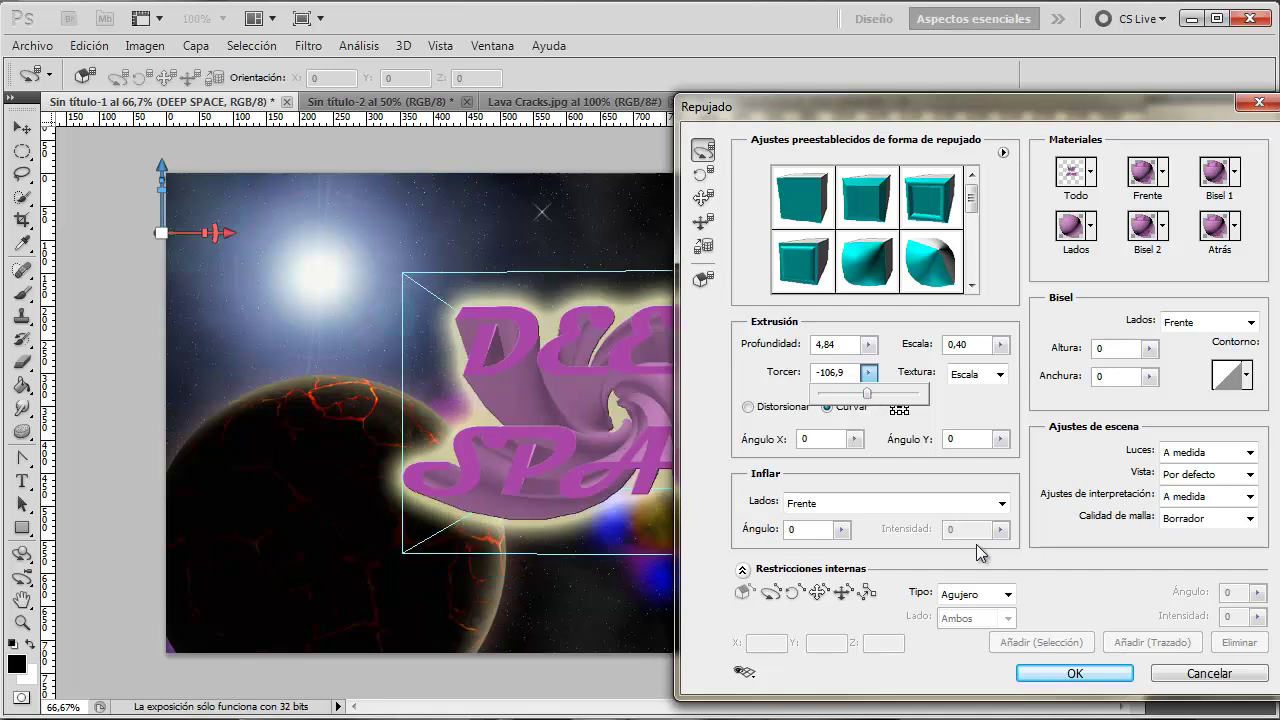
left_click_drag(955, 106, 921, 104)
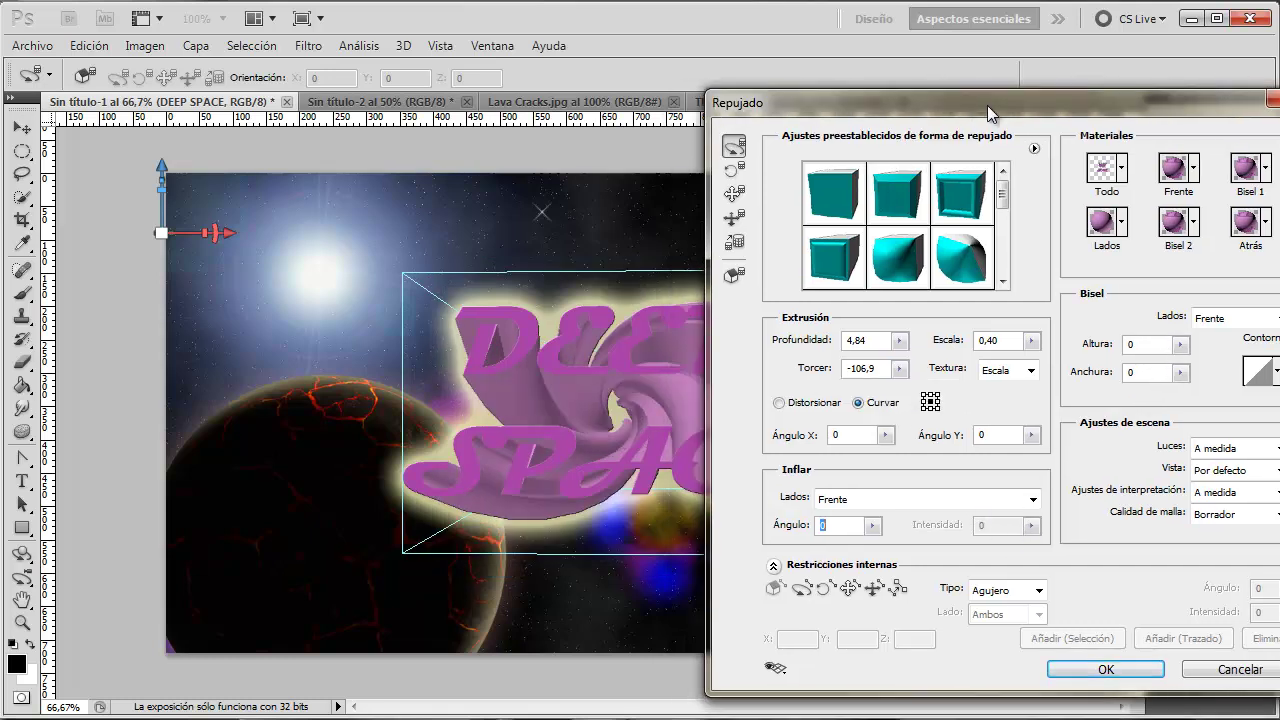
left_click(1124, 344)
left_click_drag(1122, 368, 1134, 372)
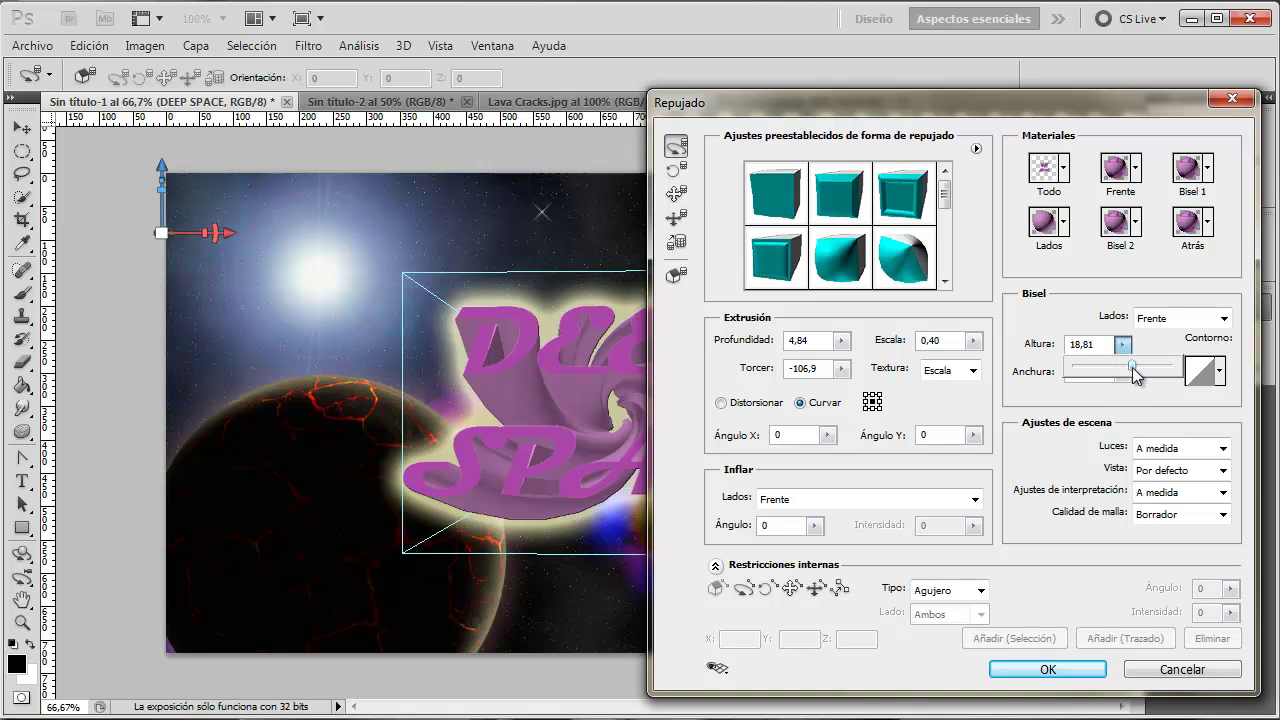
Step: Lower the bevel height to 4,95 and choose the second bevel contour
left_click_drag(1132, 367, 1127, 373)
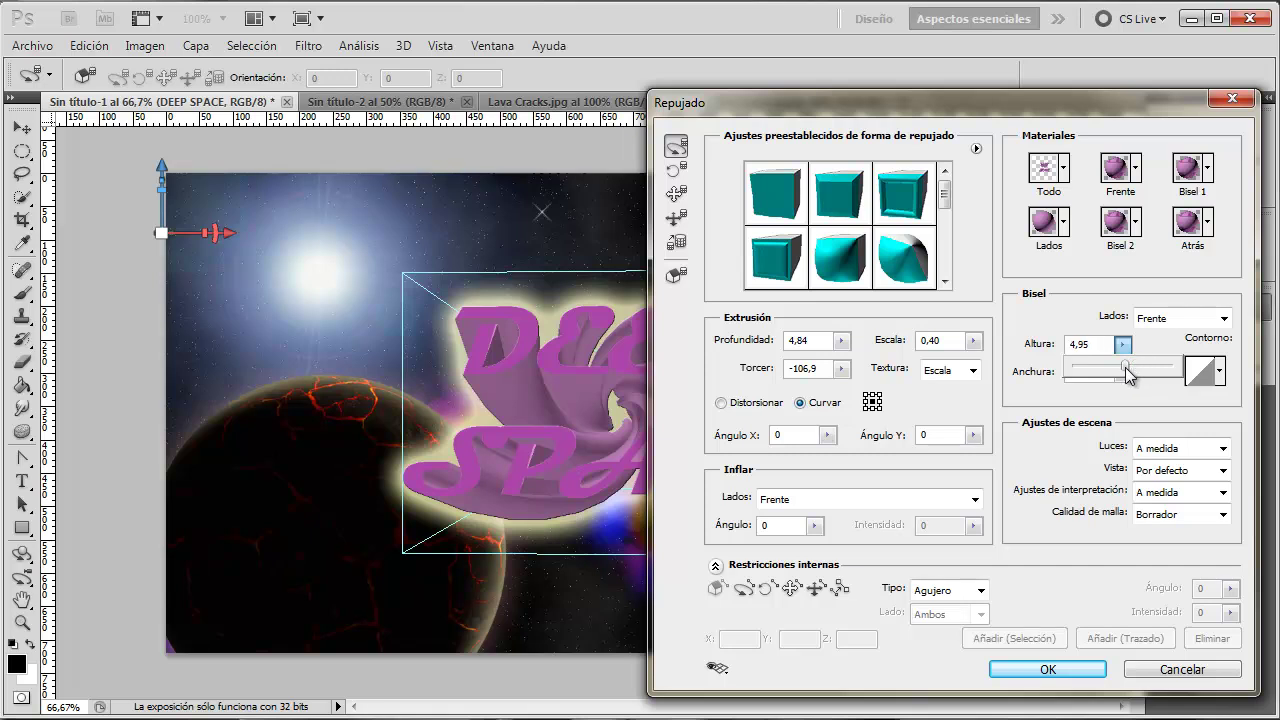
left_click(1220, 372)
left_click(1076, 424)
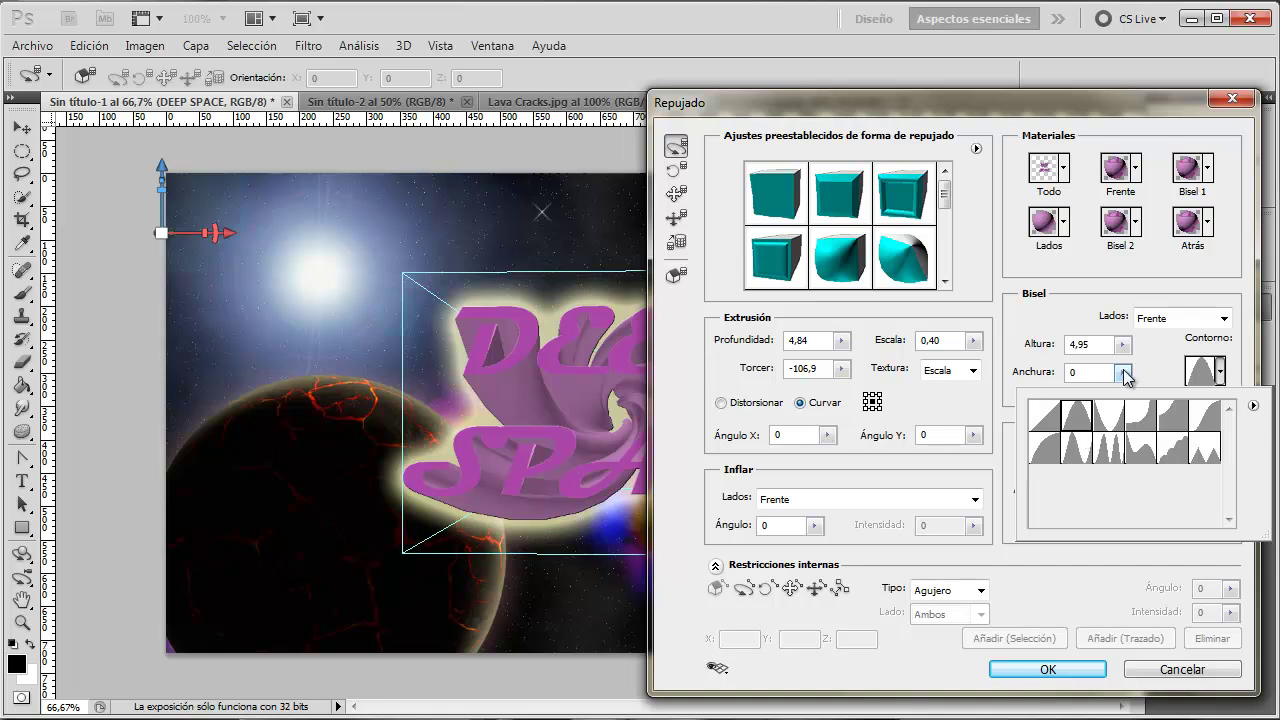
left_click(1124, 373)
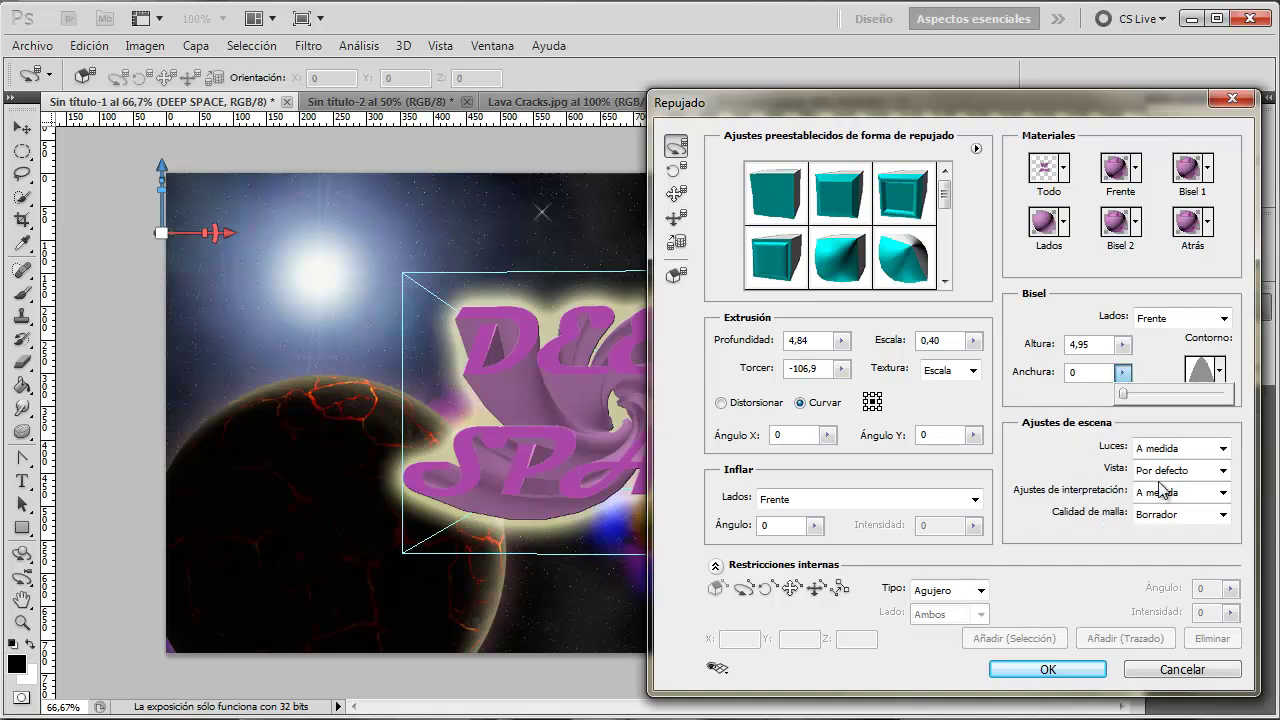
Step: Light the text with Amanecer, set mesh quality to Óptimo, and apply Repoussé
left_click(1223, 448)
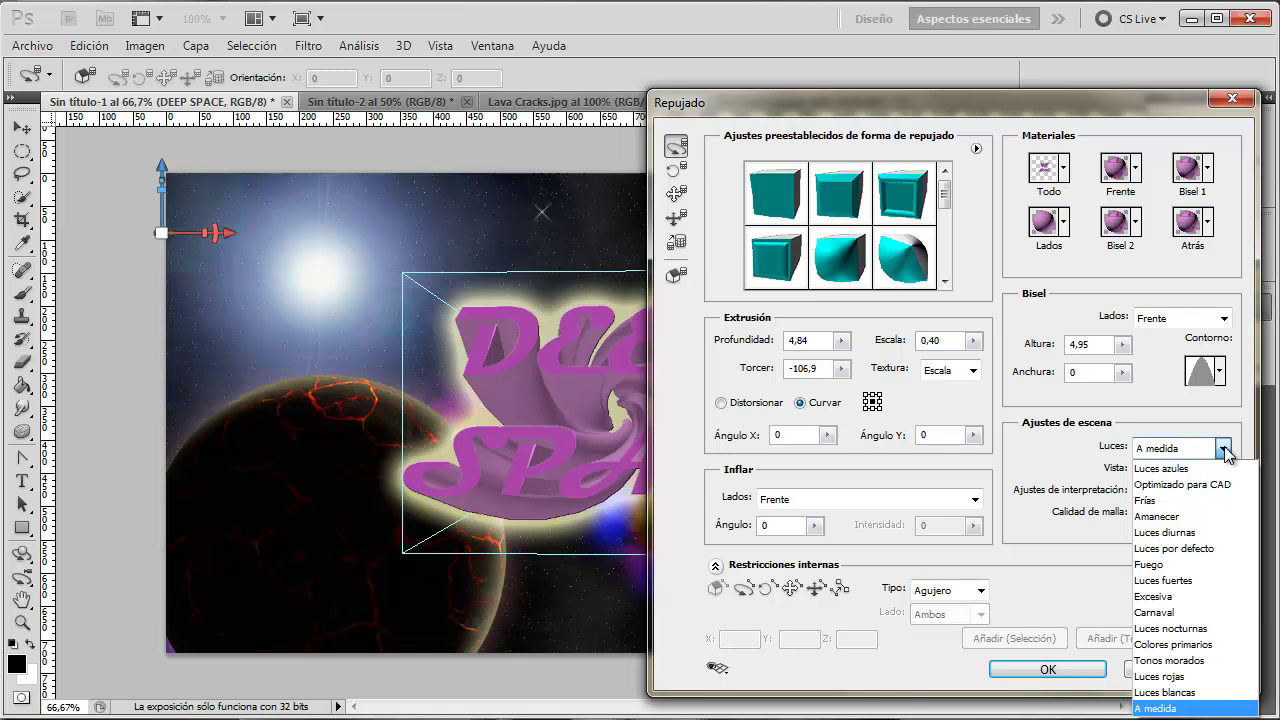
left_click(1160, 516)
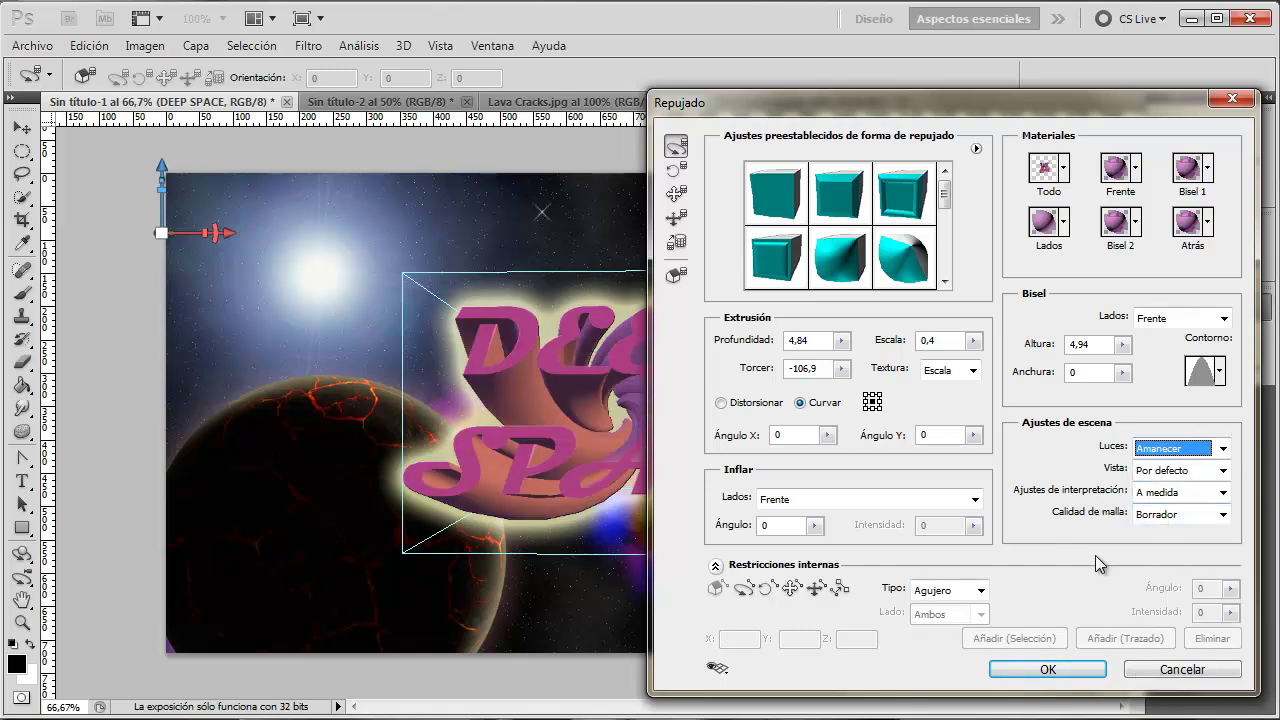
left_click(1222, 516)
left_click(1160, 568)
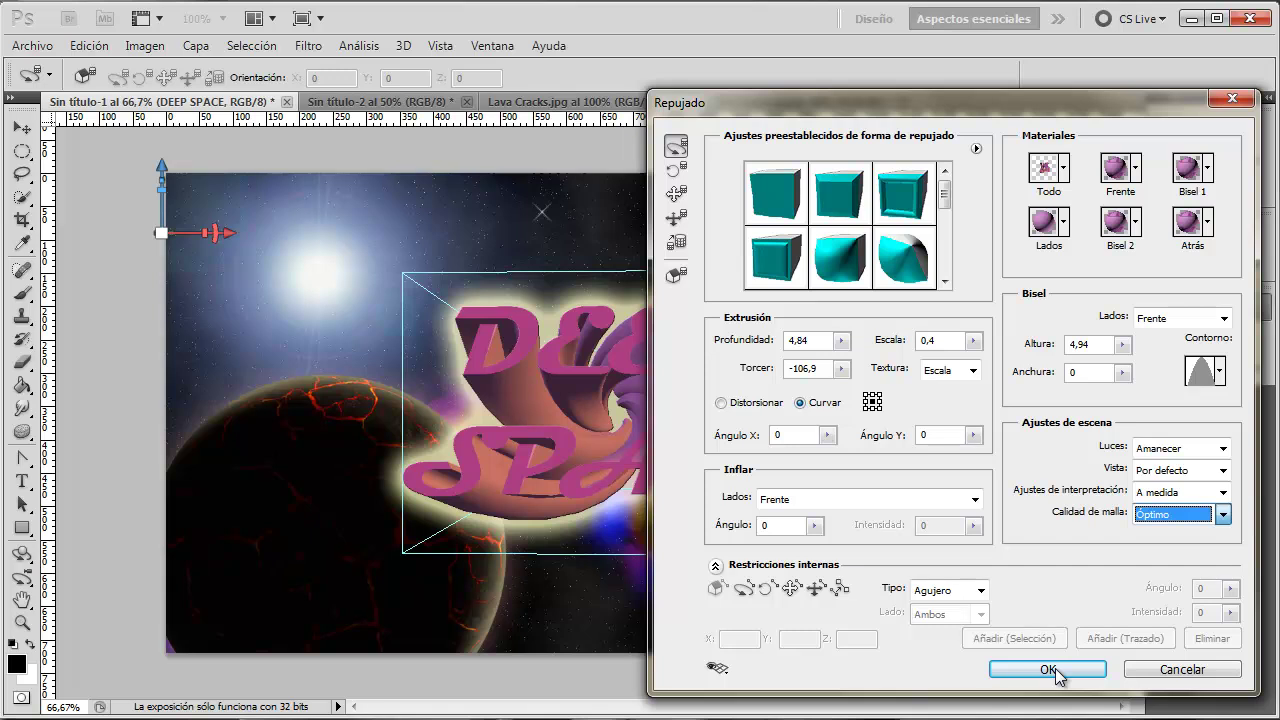
left_click(1050, 670)
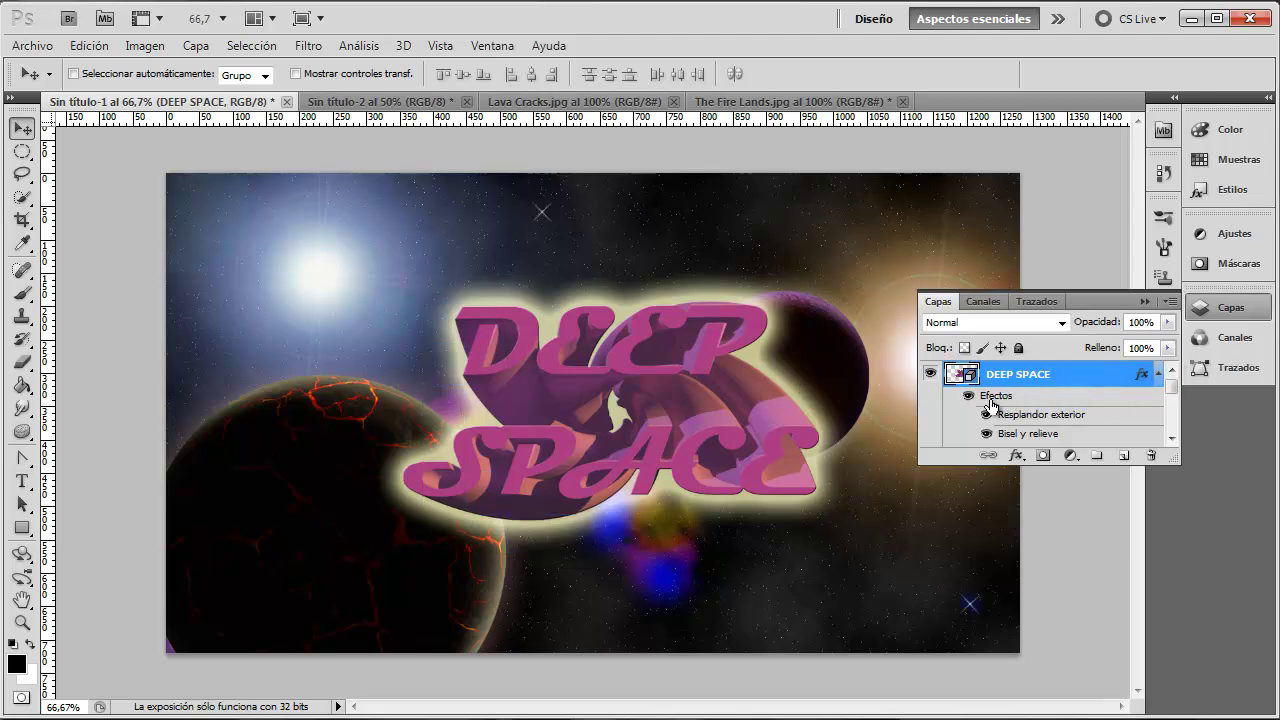
Step: Hide the DEEP SPACE layer effects and open its 3D (Escena) panel
left_click(968, 396)
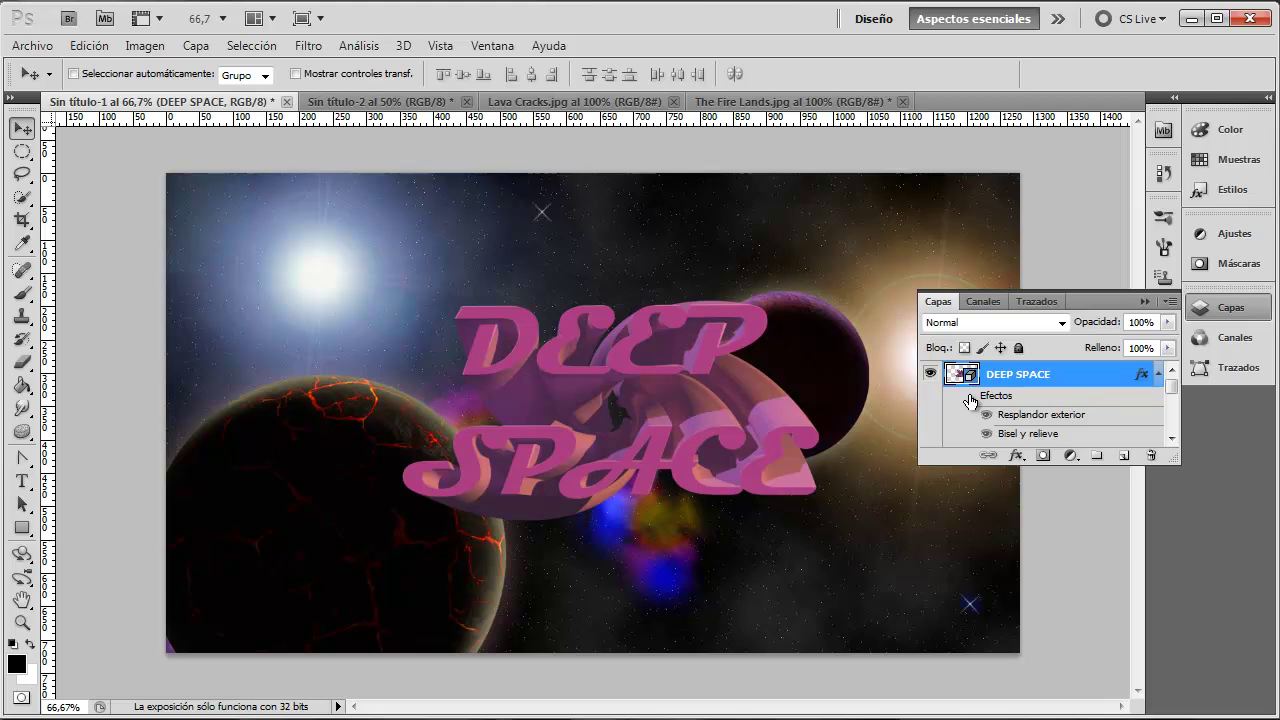
right_click(1102, 374)
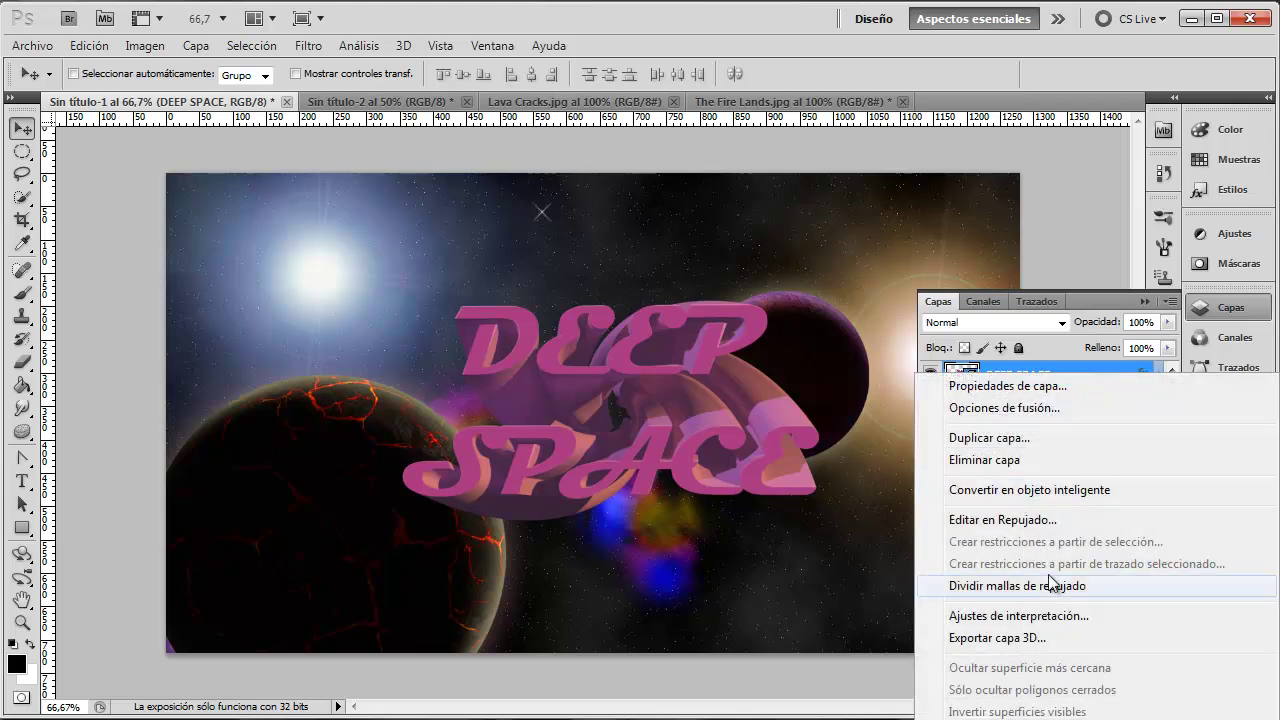
left_click(1006, 616)
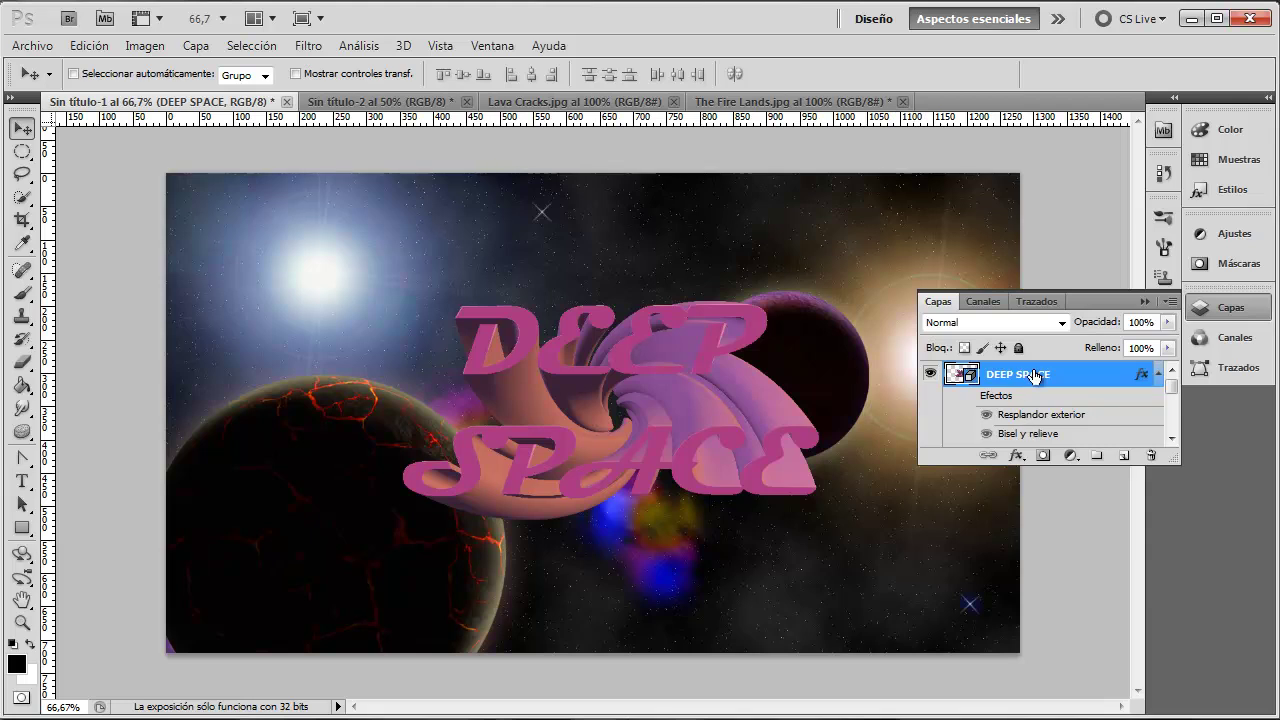
right_click(1034, 372)
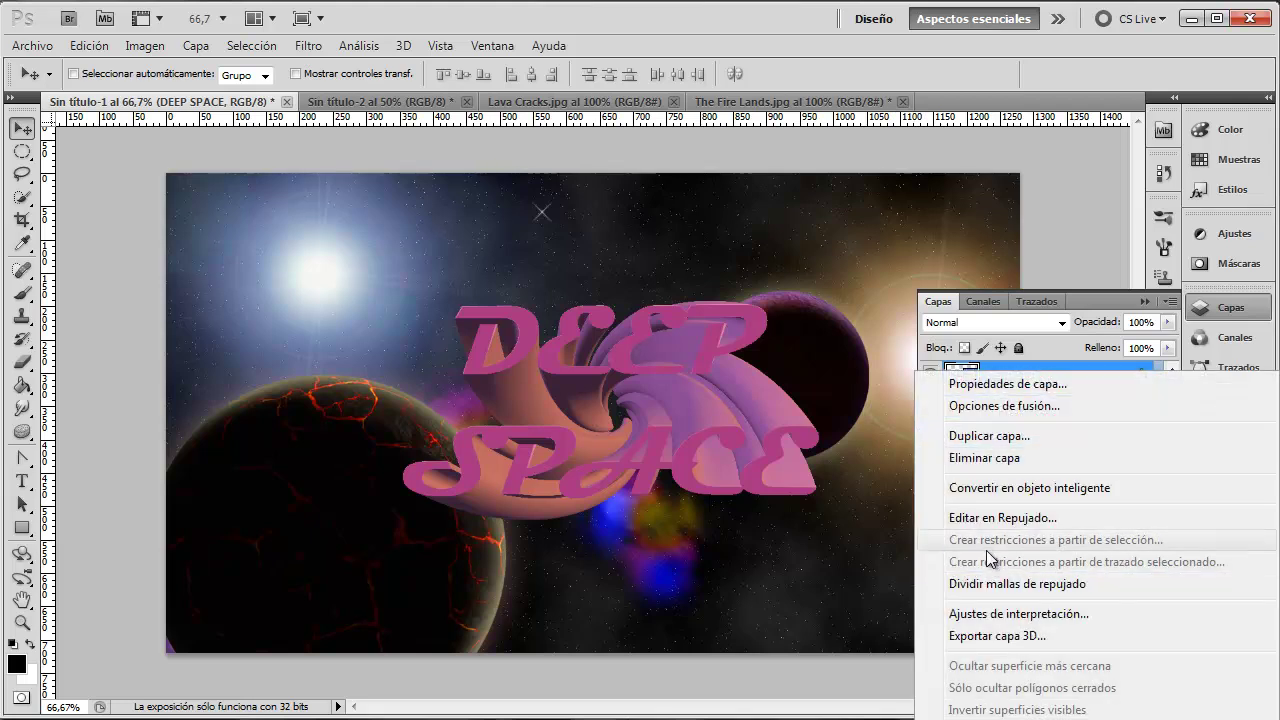
left_click(1112, 297)
double_click(971, 375)
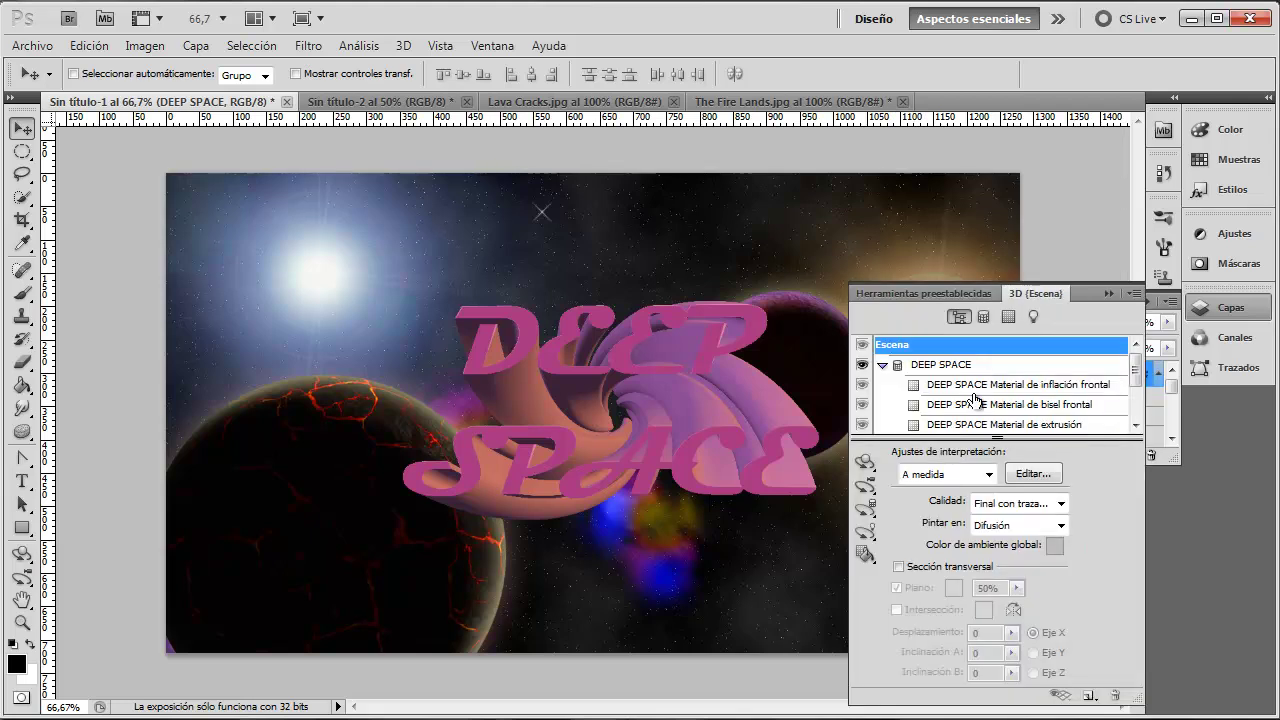
left_click(1061, 526)
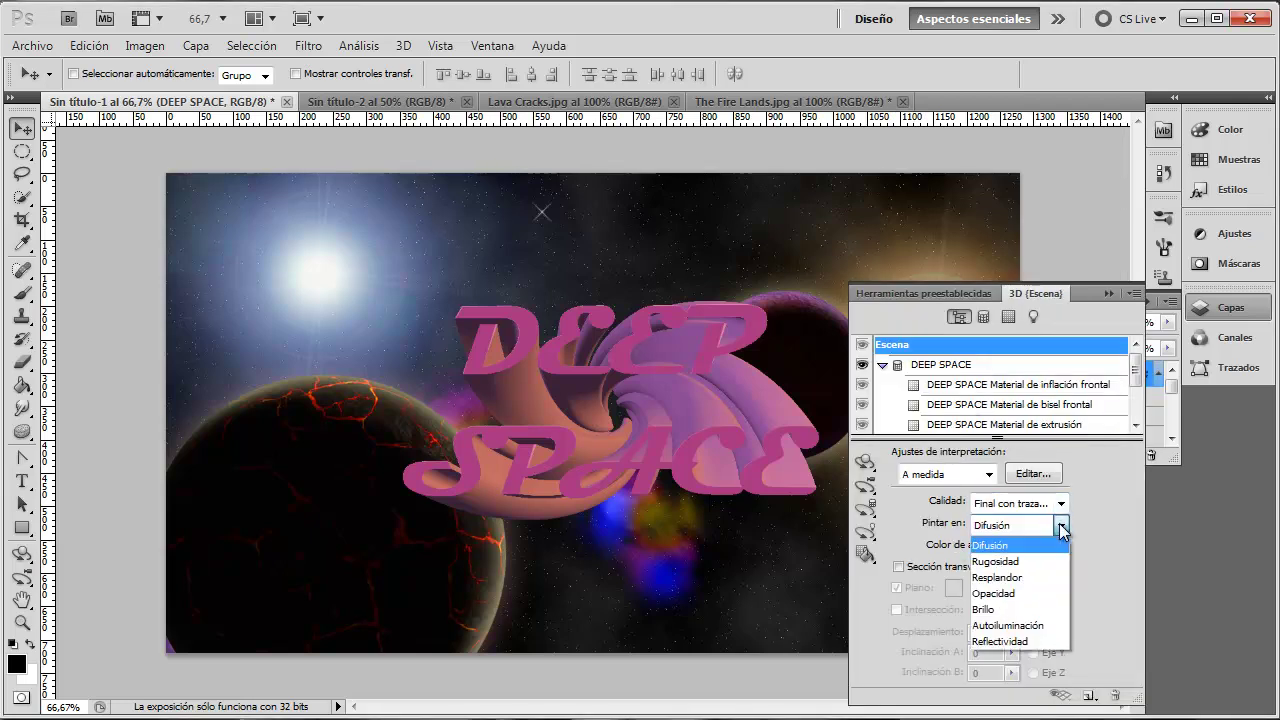
left_click(1062, 528)
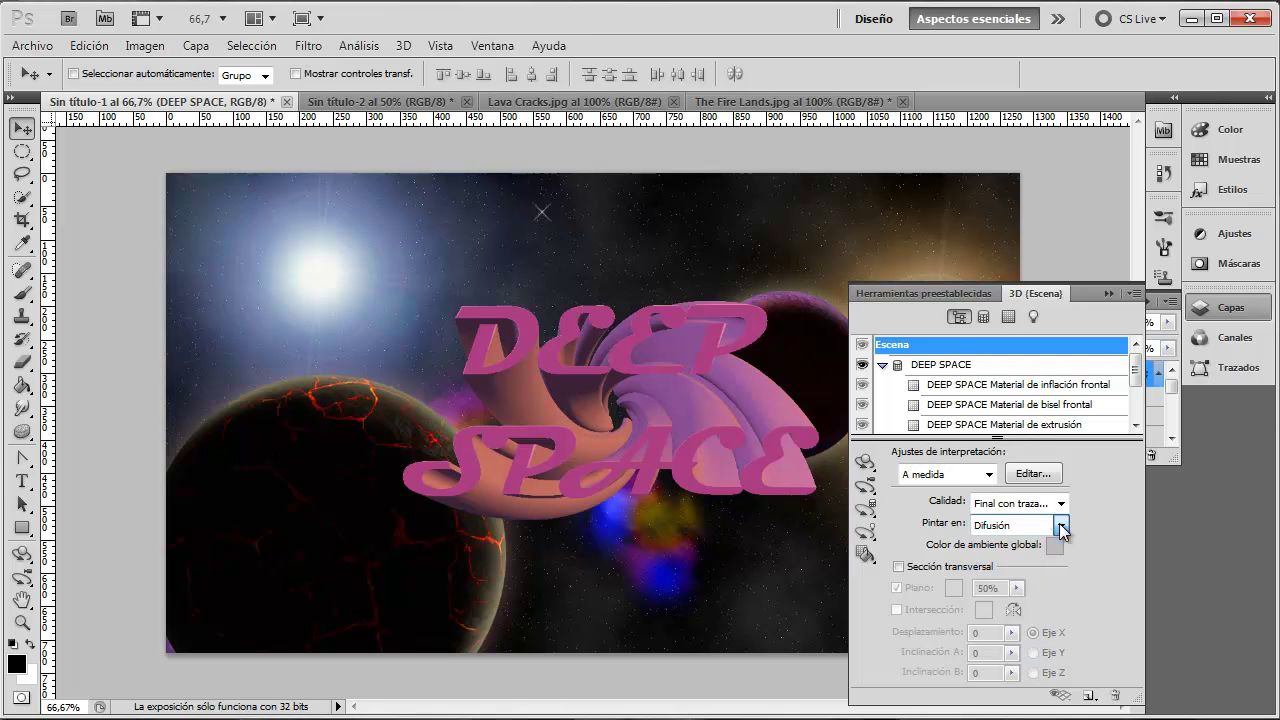
left_click(1062, 503)
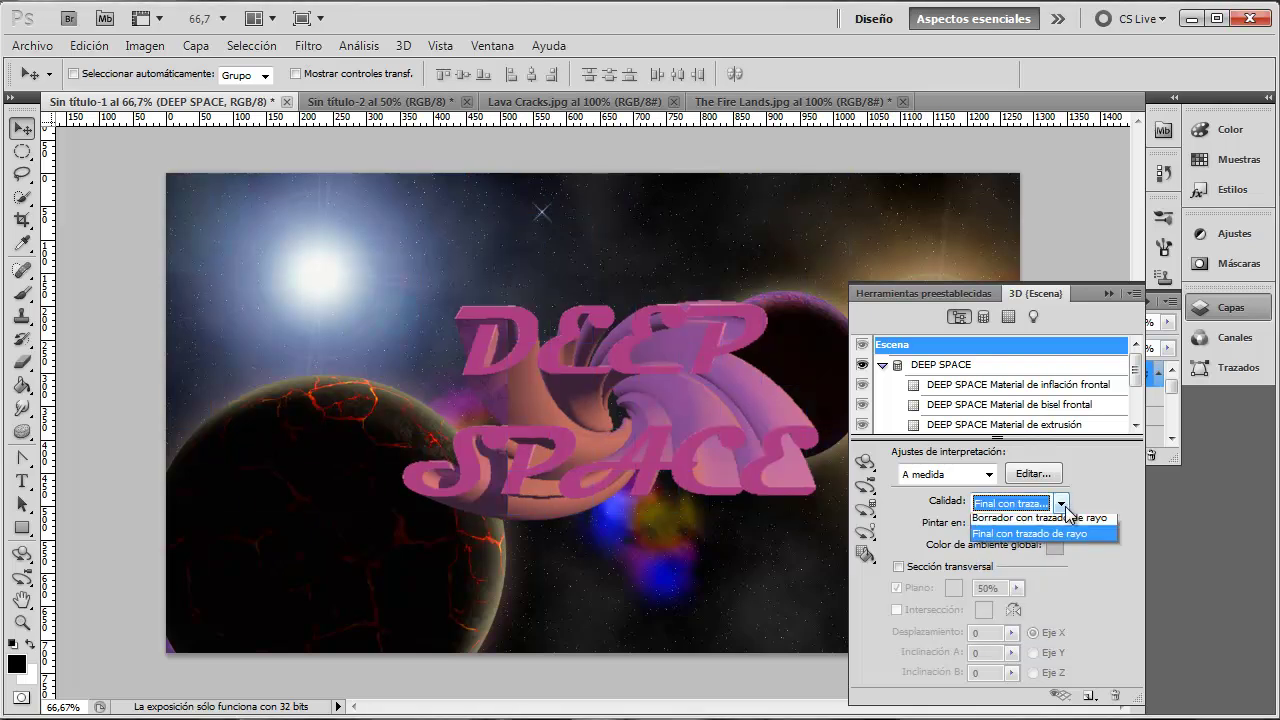
left_click(1045, 536)
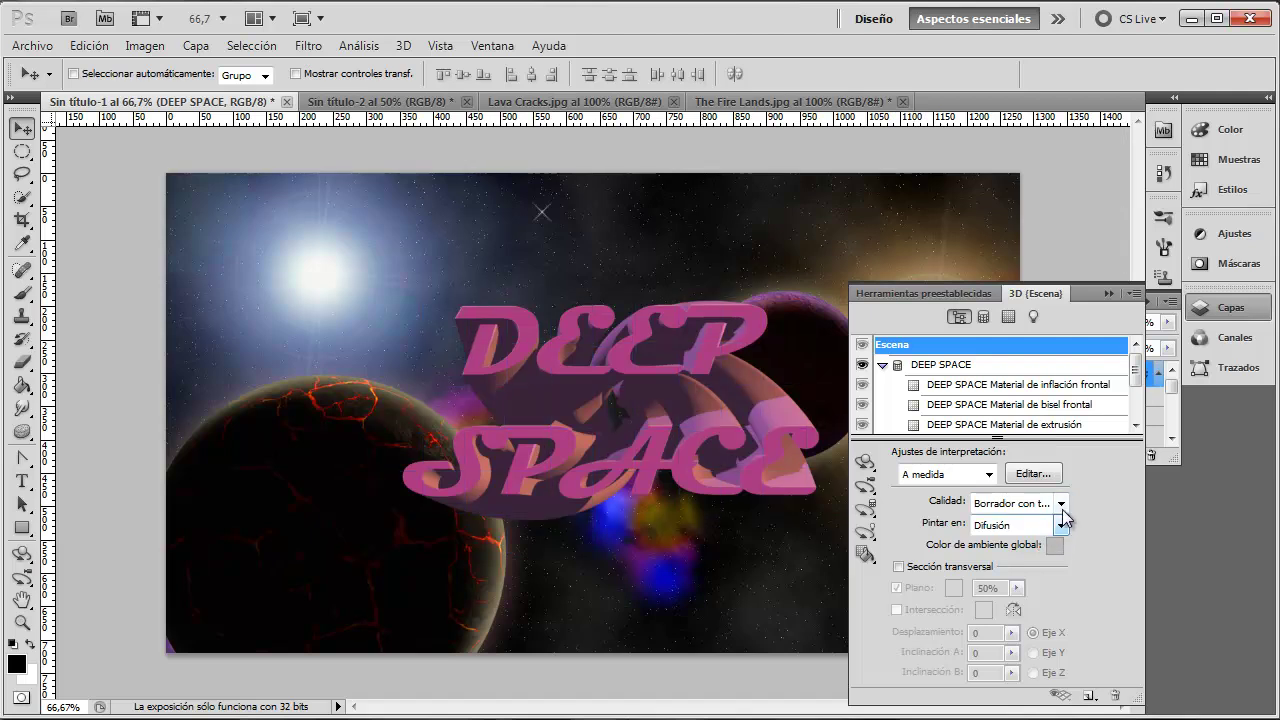
left_click(1061, 503)
left_click(1052, 556)
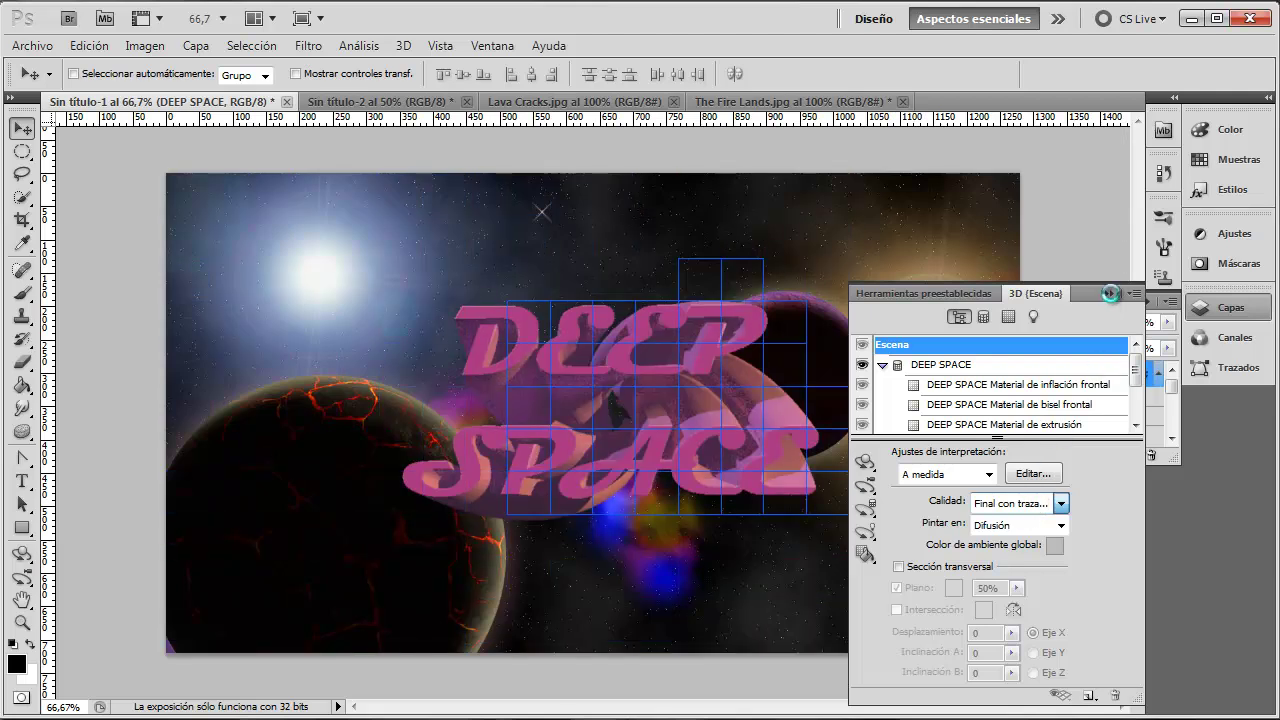
left_click(1109, 293)
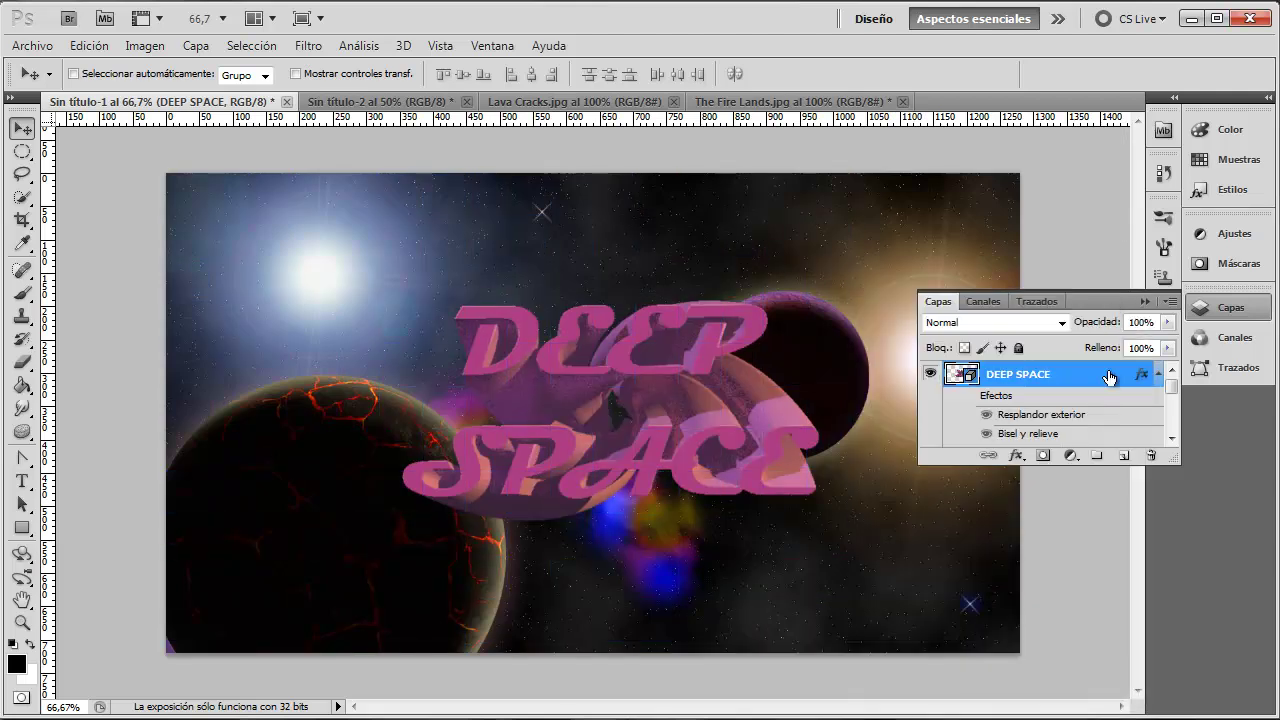
left_click(930, 373)
left_click(968, 396)
double_click(970, 376)
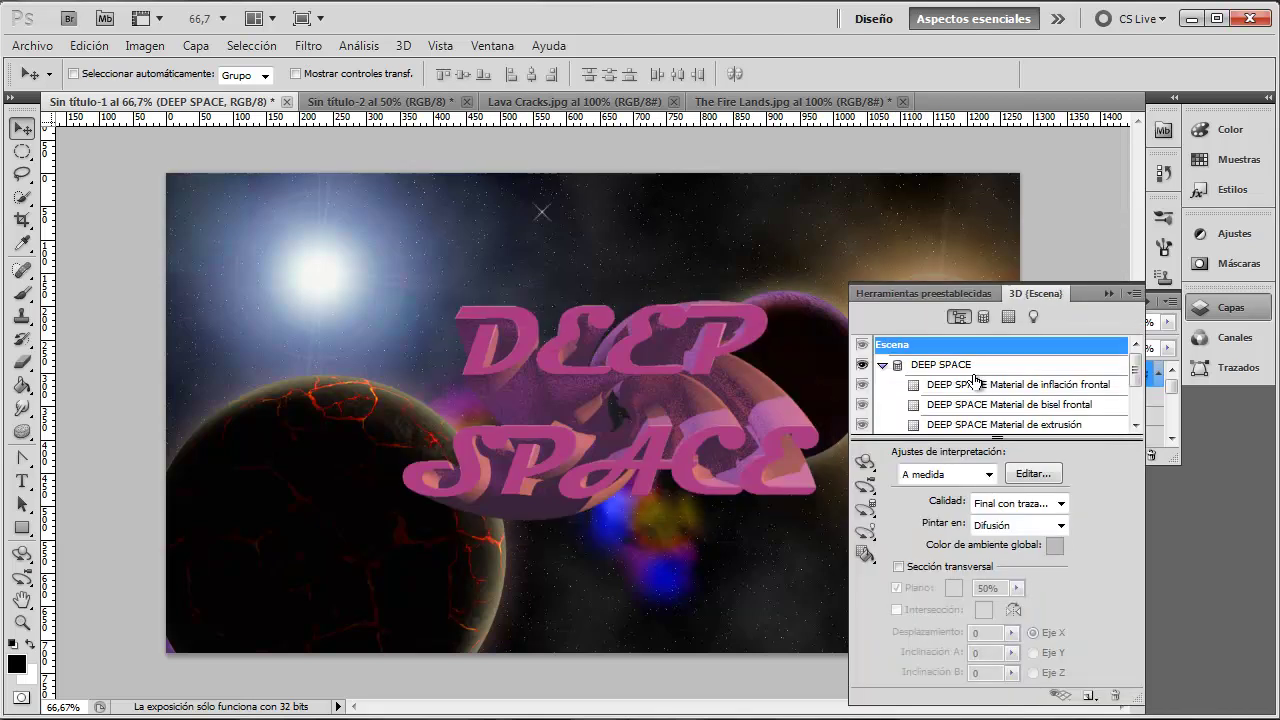
left_click(1060, 503)
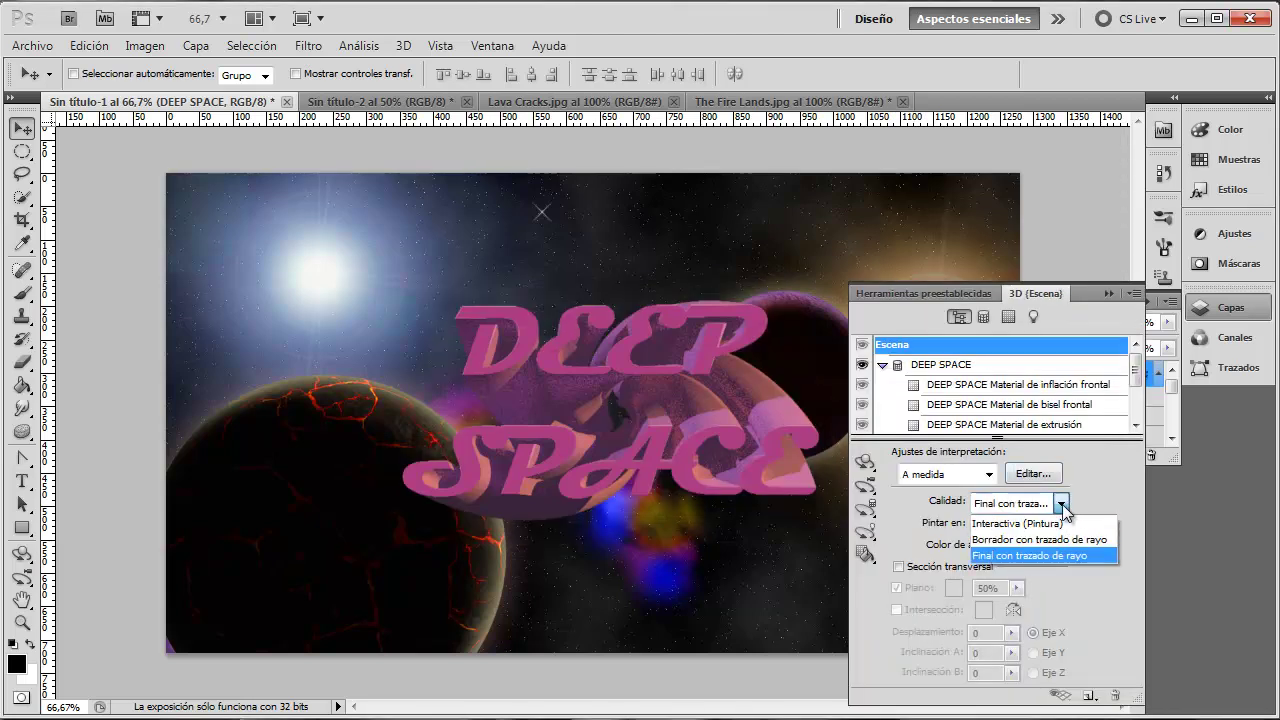
left_click(1034, 552)
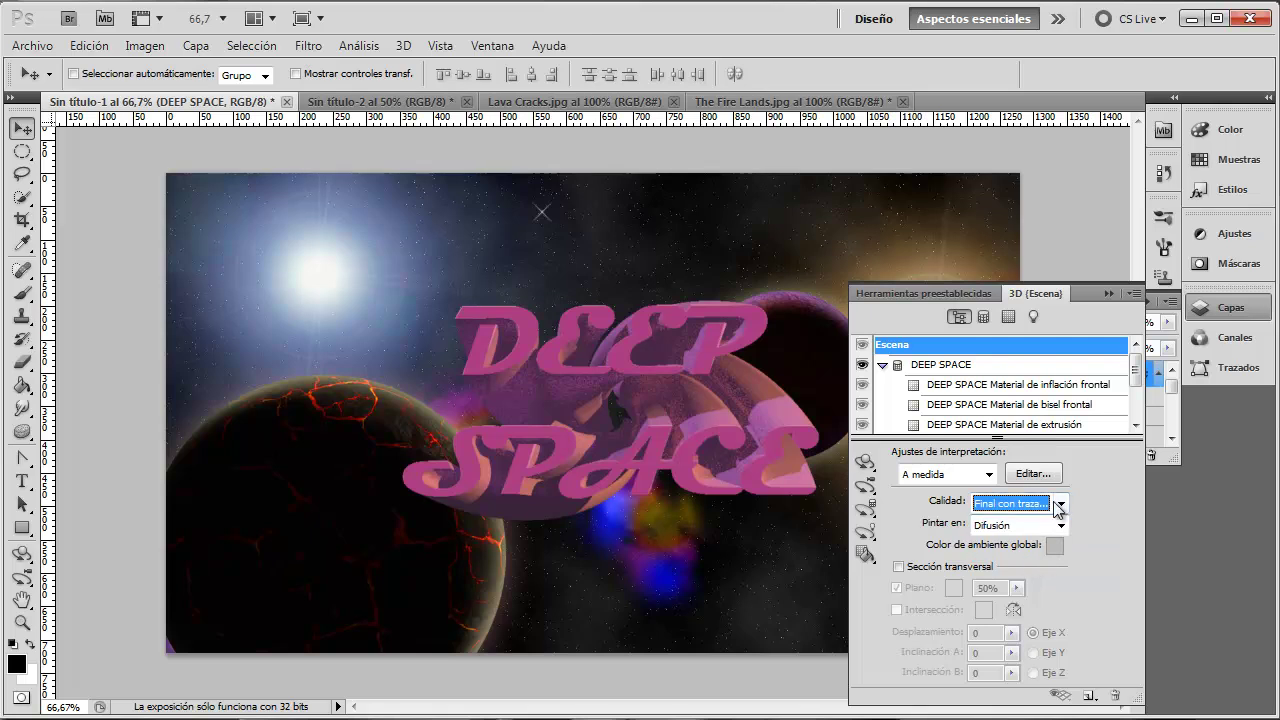
left_click(1060, 503)
left_click(1040, 535)
Step: Set the 3D scene Calidad to Final con trazado de rayo
left_click(1060, 505)
left_click(1034, 552)
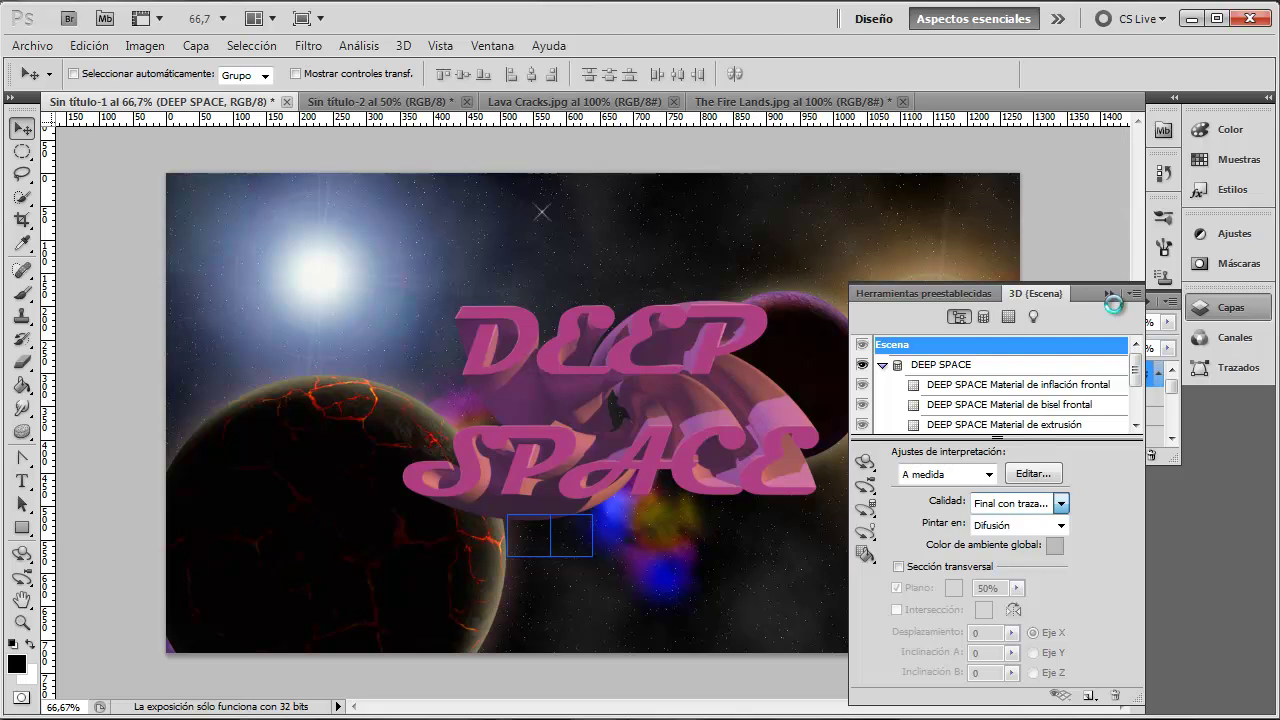
Step: Give the Material de extrusión a deep yellow Difusión colour, d6bd15
left_click(1057, 425)
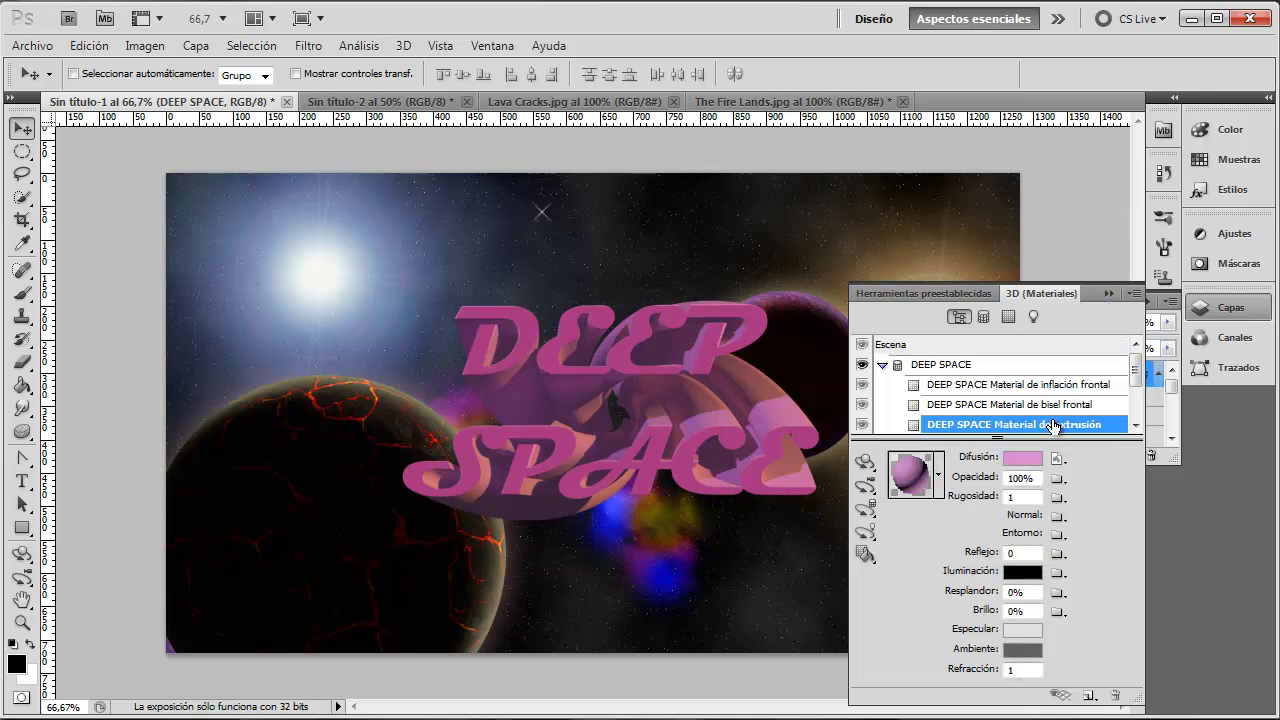
left_click(1136, 392)
left_click_drag(1136, 392, 1136, 398)
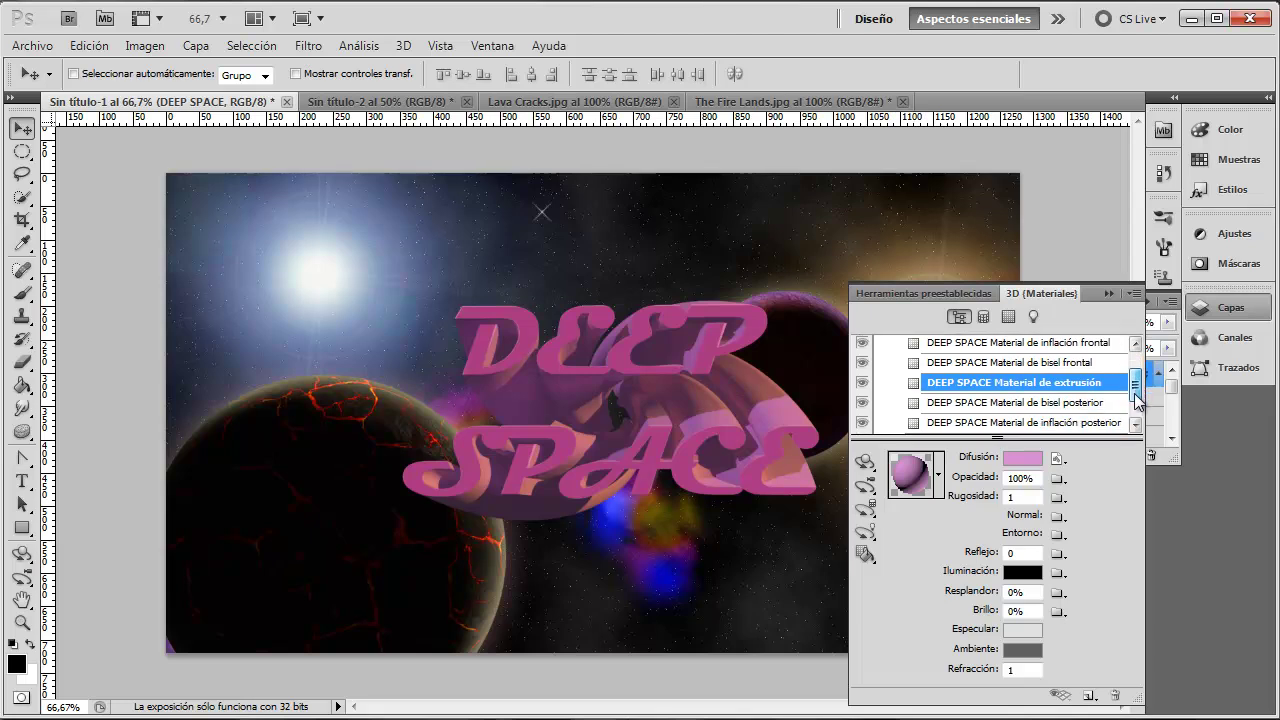
scroll(1136, 398, "up", 1)
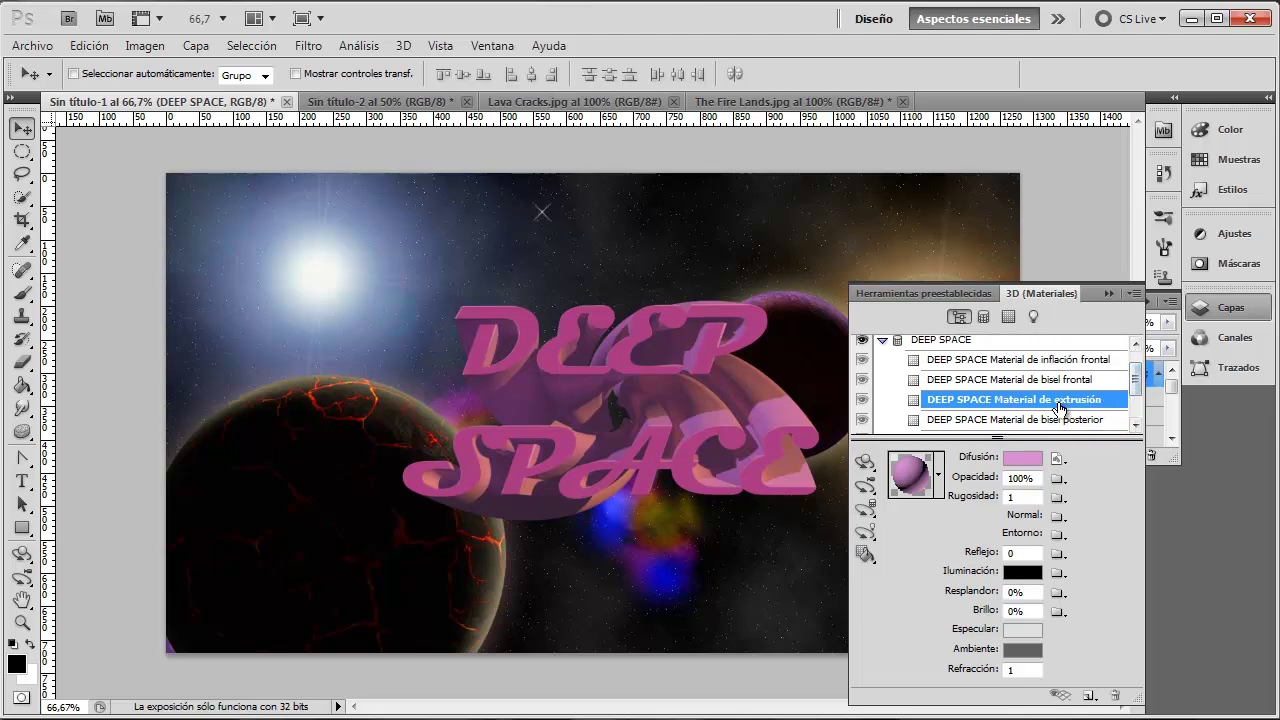
left_click(1036, 460)
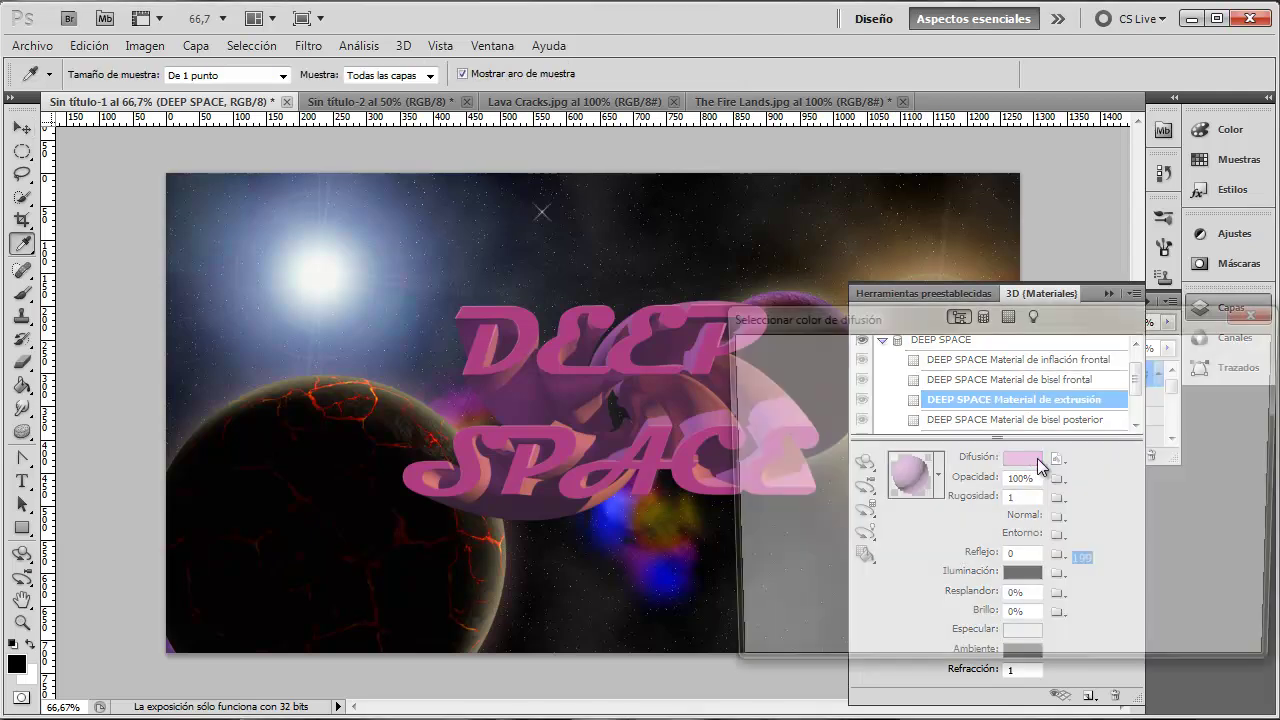
mouse_move(1005, 470)
left_mouse_down()
mouse_move(1013, 598)
mouse_move(1016, 581)
left_mouse_up()
left_click(883, 415)
left_click_drag(923, 419, 965, 403)
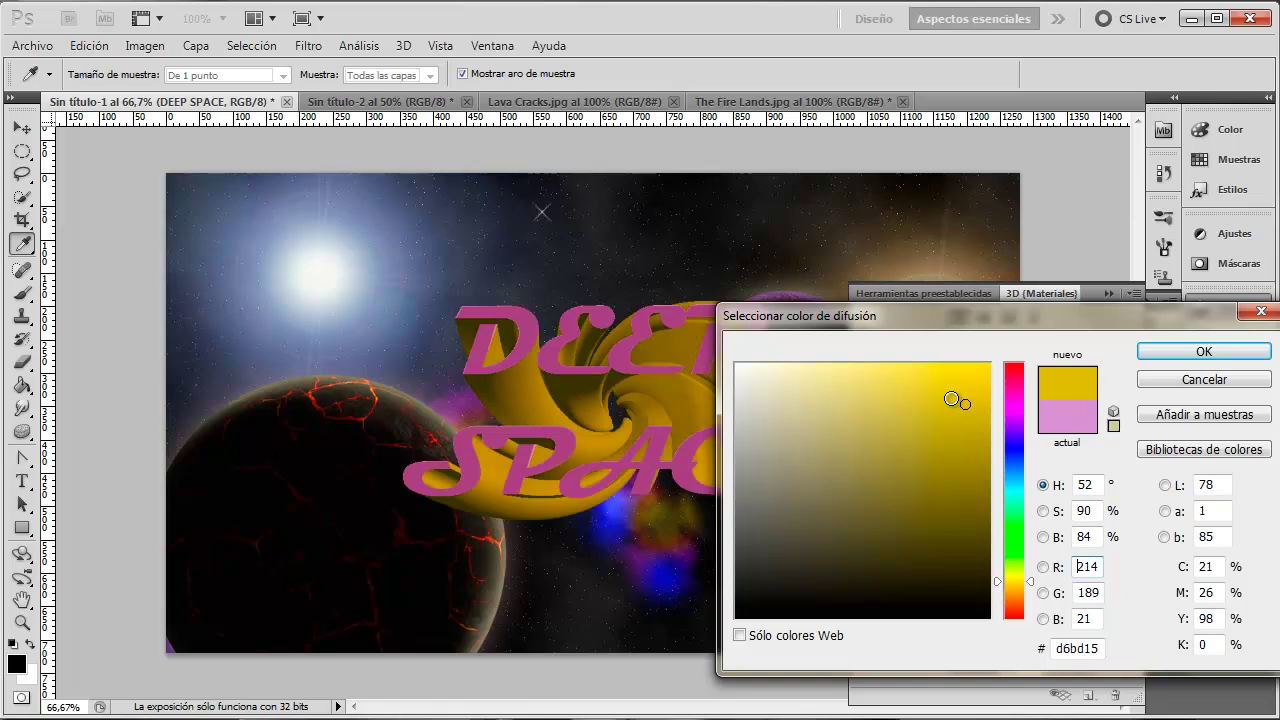
left_click(1186, 352)
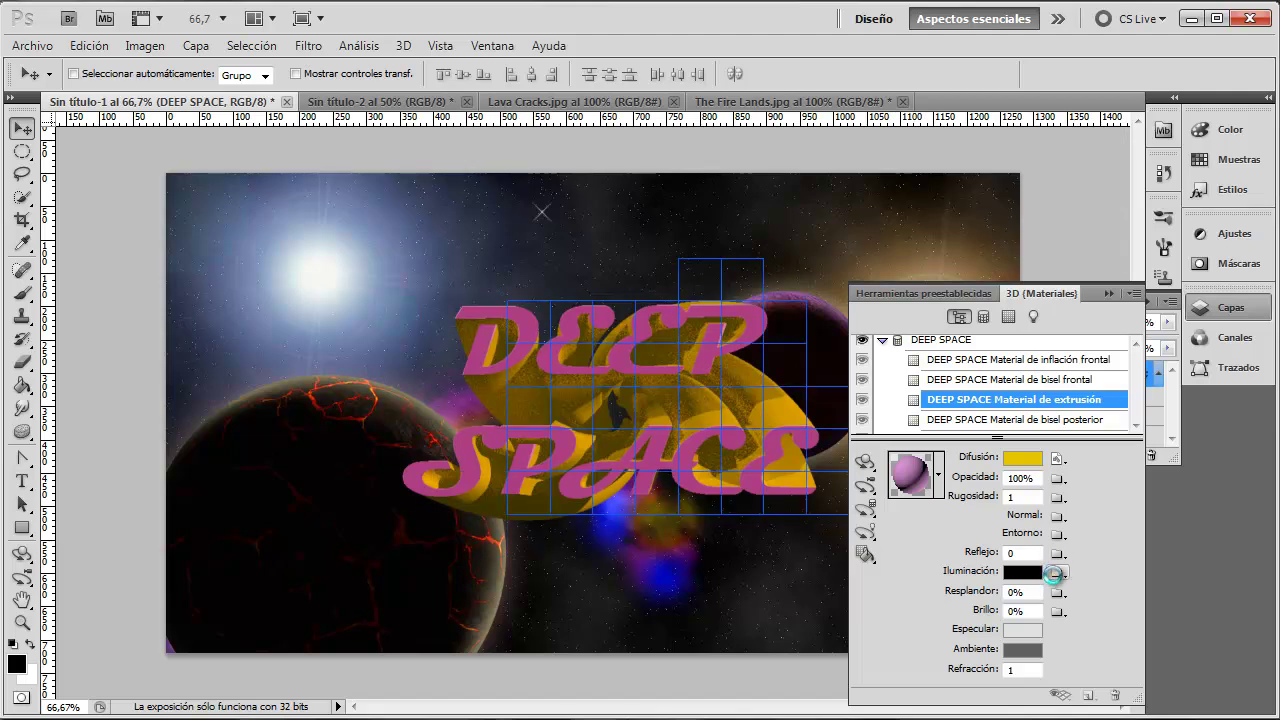
Step: Set the extrusion material's Iluminación colour to a muted red
left_click(1030, 572)
mouse_move(979, 504)
left_mouse_down()
mouse_move(817, 406)
mouse_move(877, 440)
left_mouse_up()
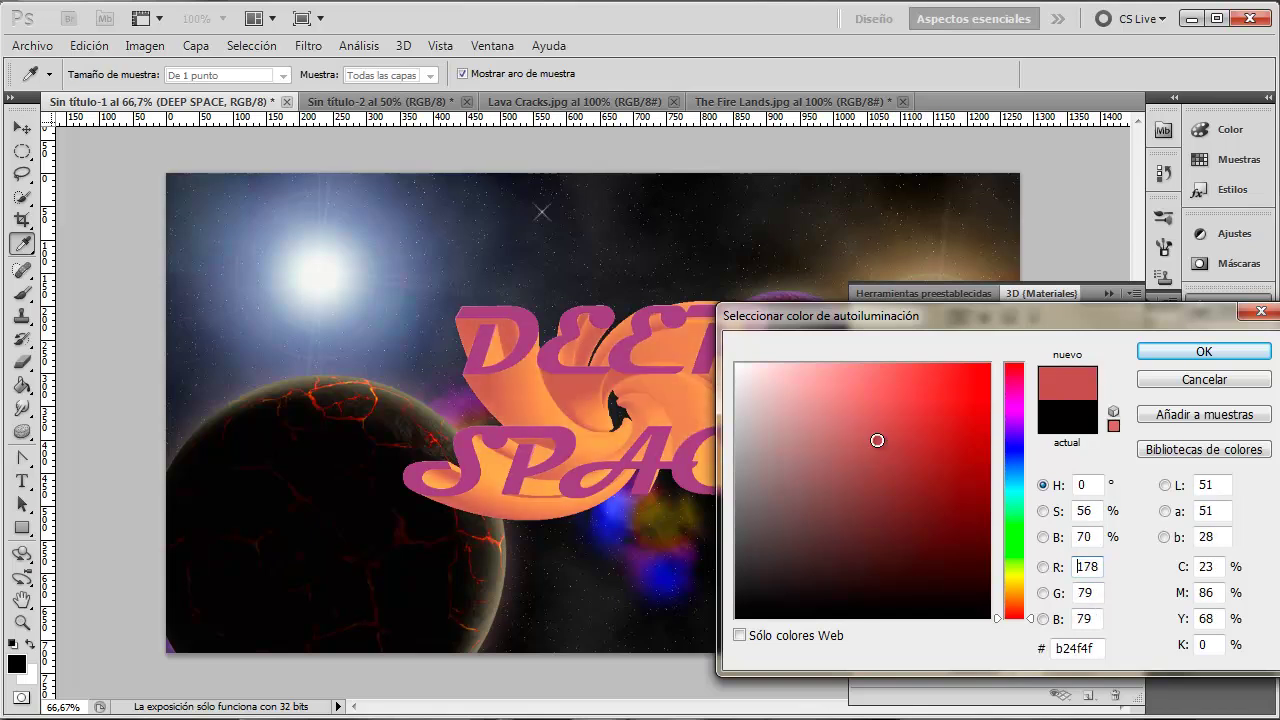
left_click(1150, 354)
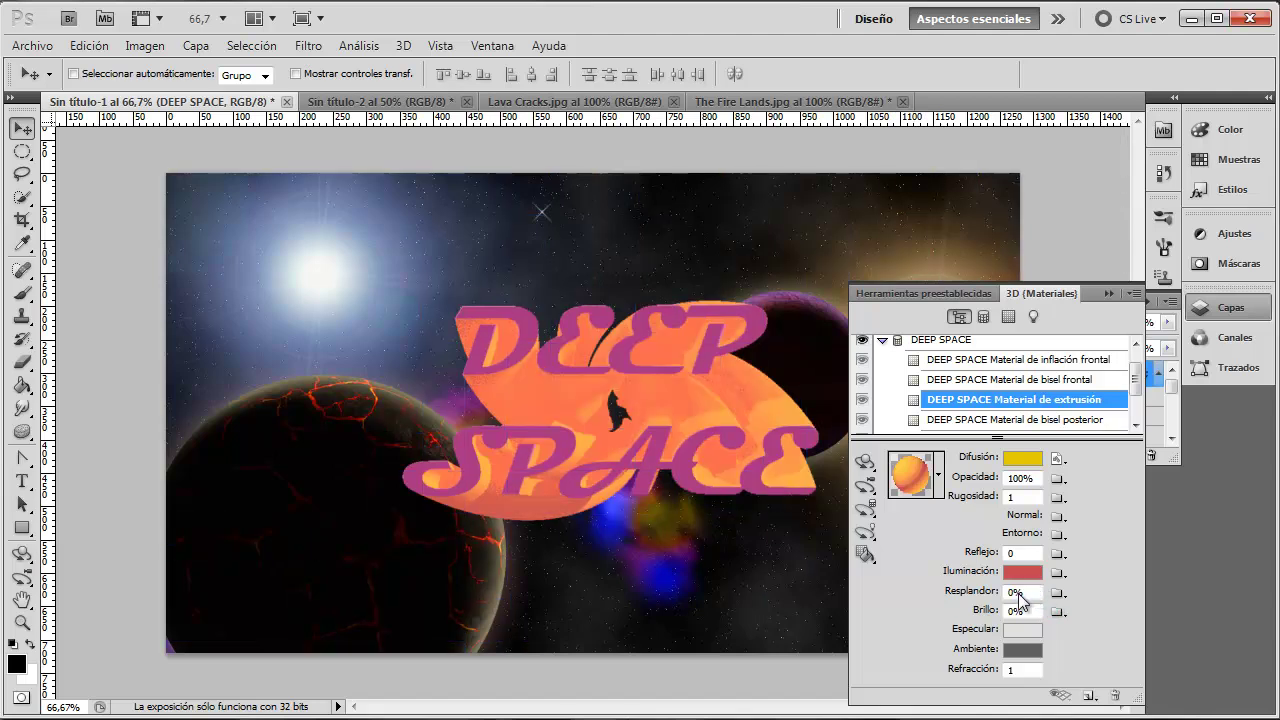
Step: Try extrusion glow and shine values of 20% and 10%
left_click(1016, 592)
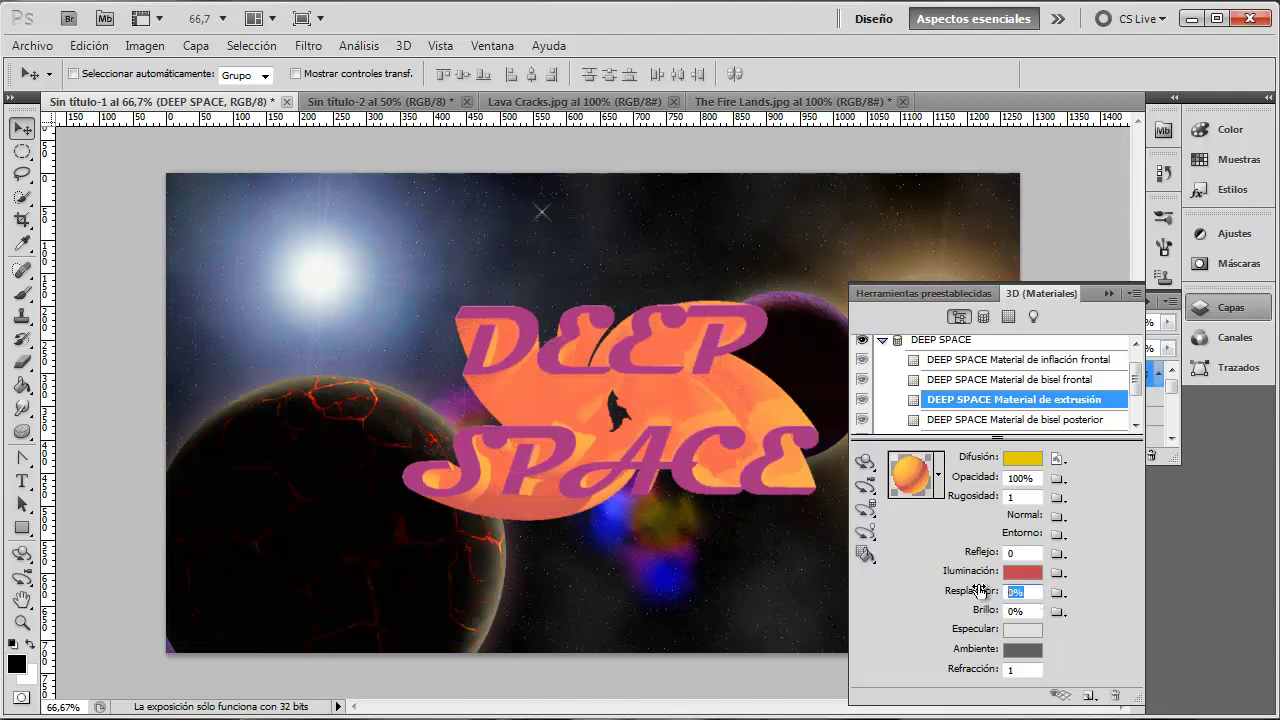
type("20")
left_click(1033, 611)
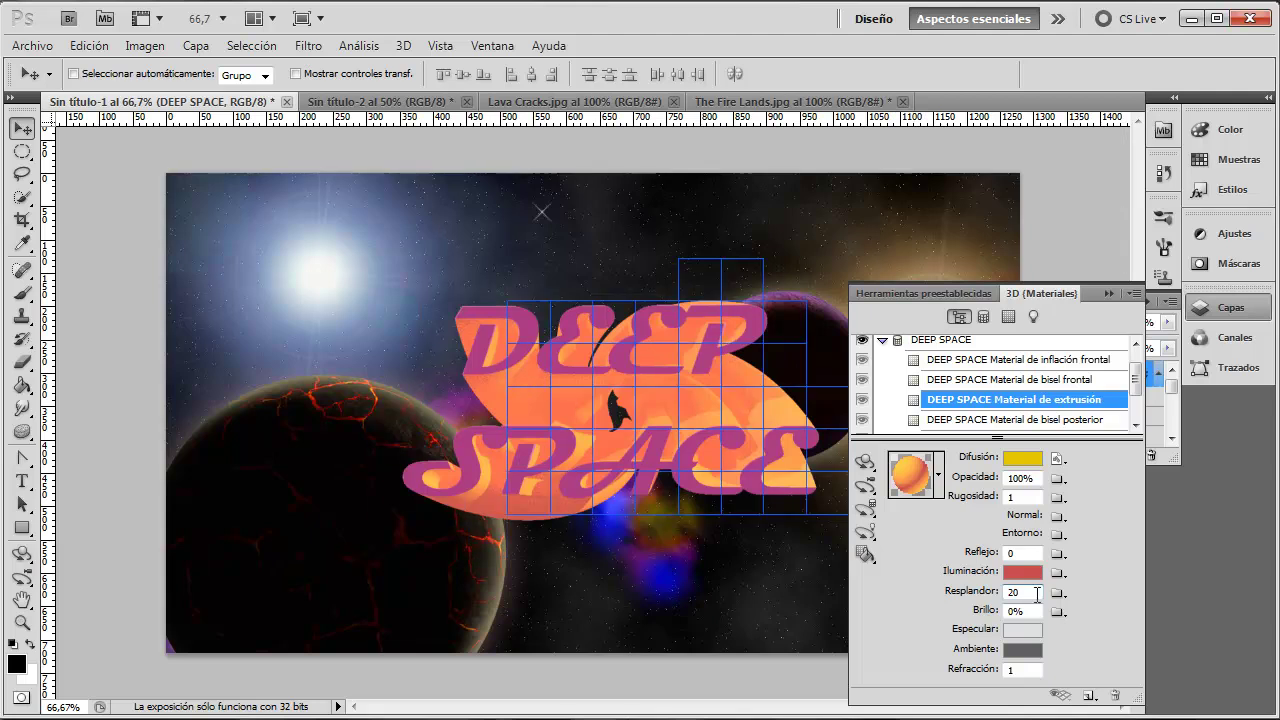
left_click(1037, 596)
type("10")
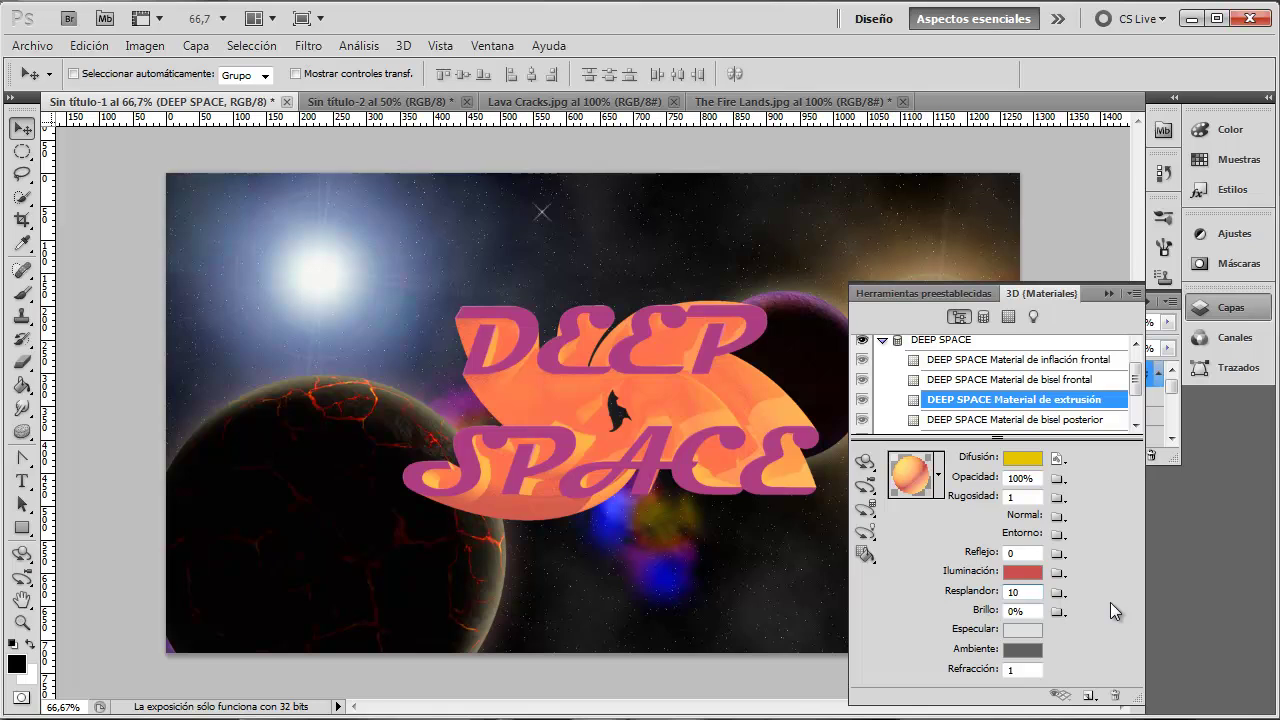
left_click(1035, 611)
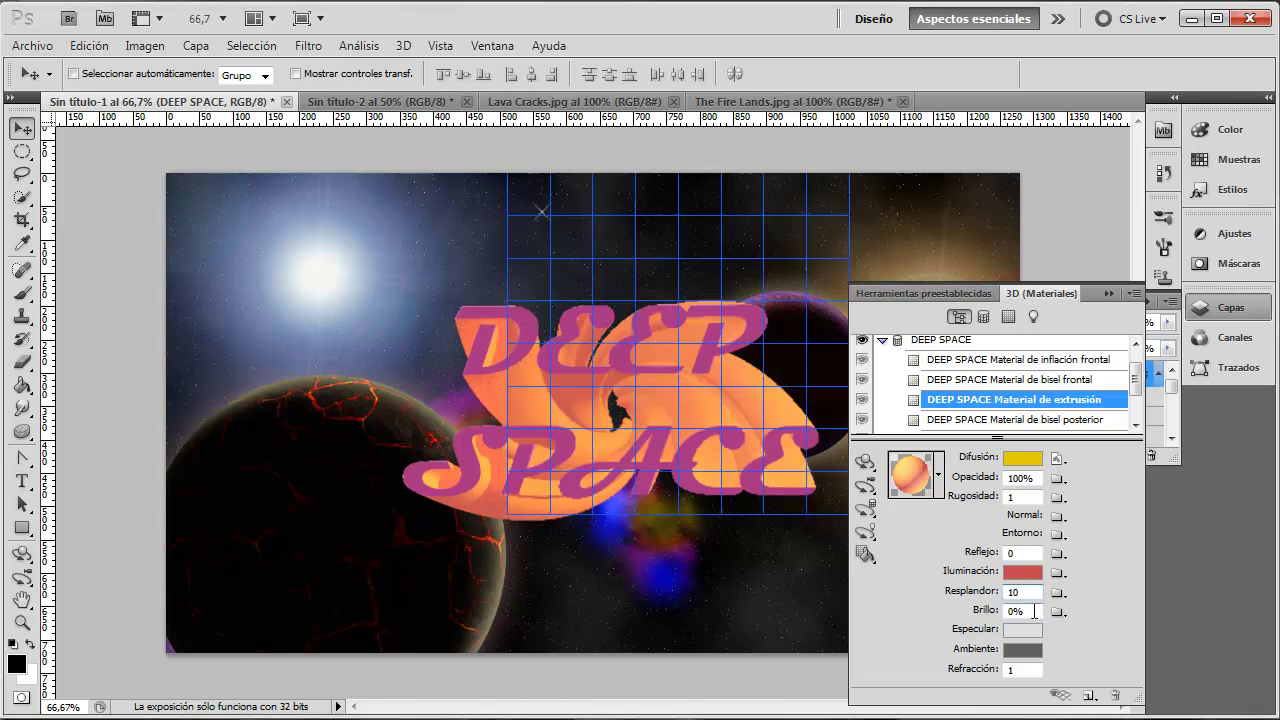
type("10")
key("Return")
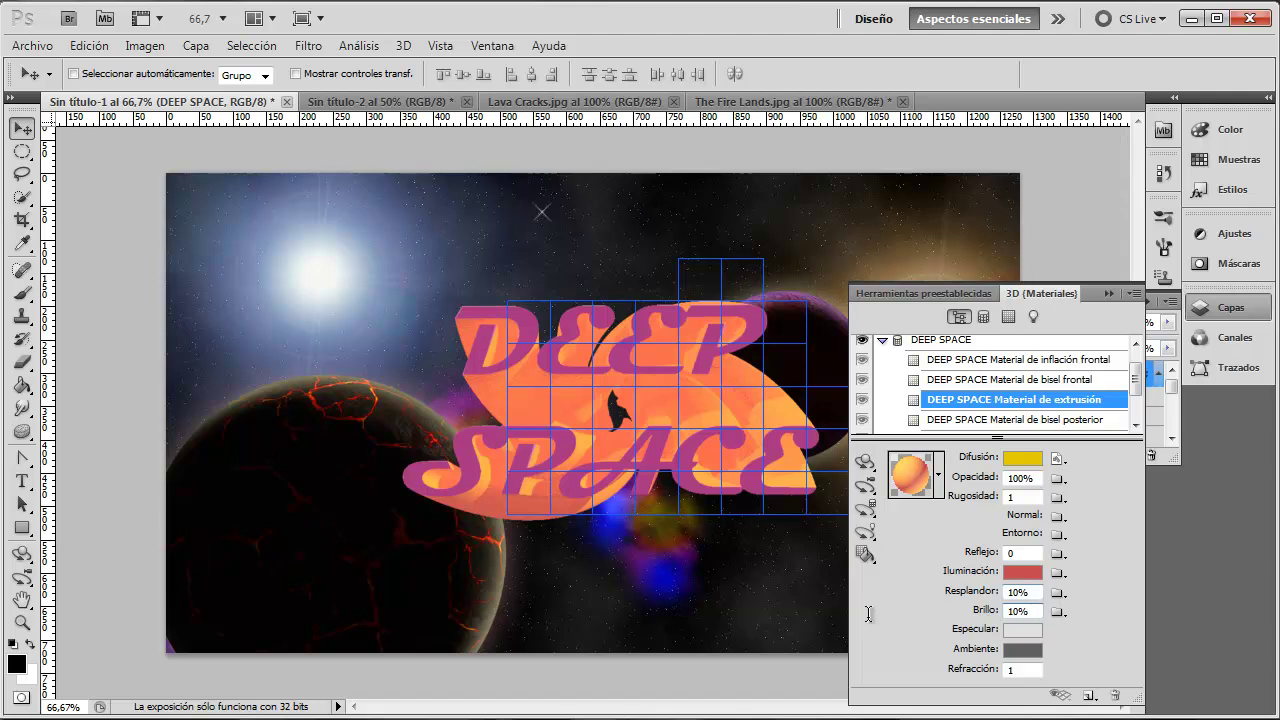
Step: Set the extrusion's Resplandor and Brillo both to 5%
double_click(1018, 611)
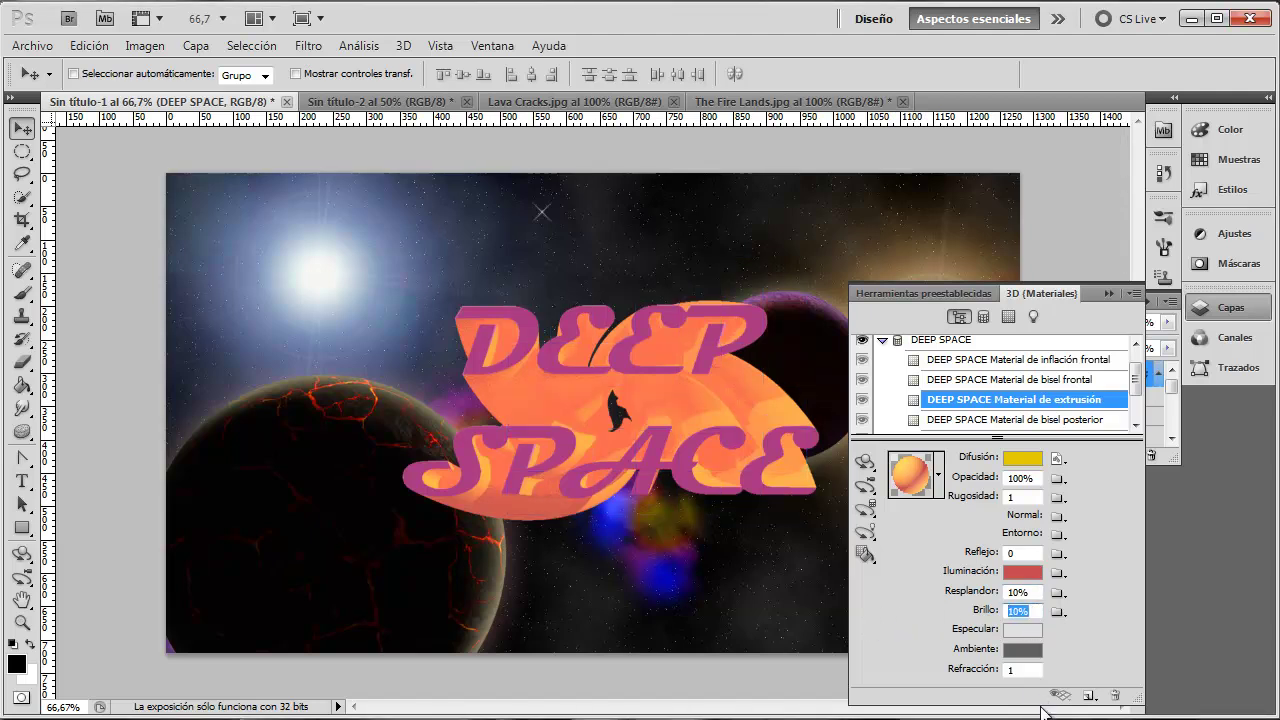
type("5")
double_click(1033, 590)
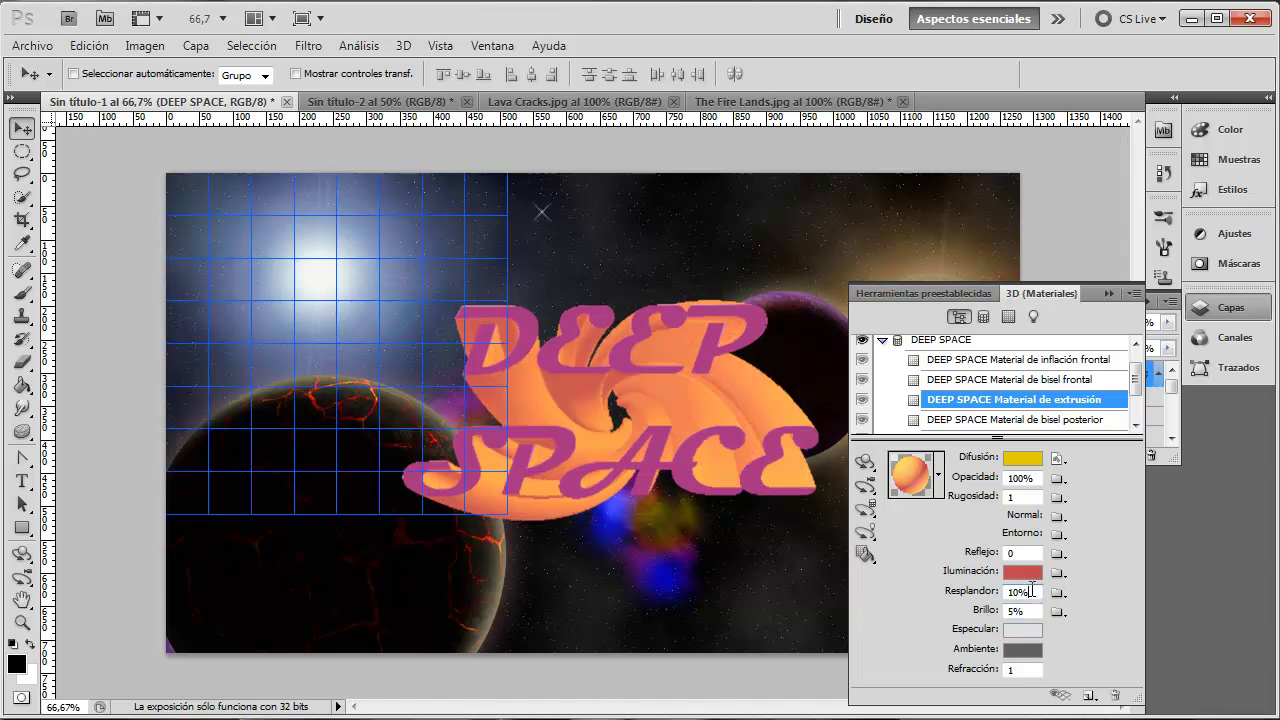
type("5")
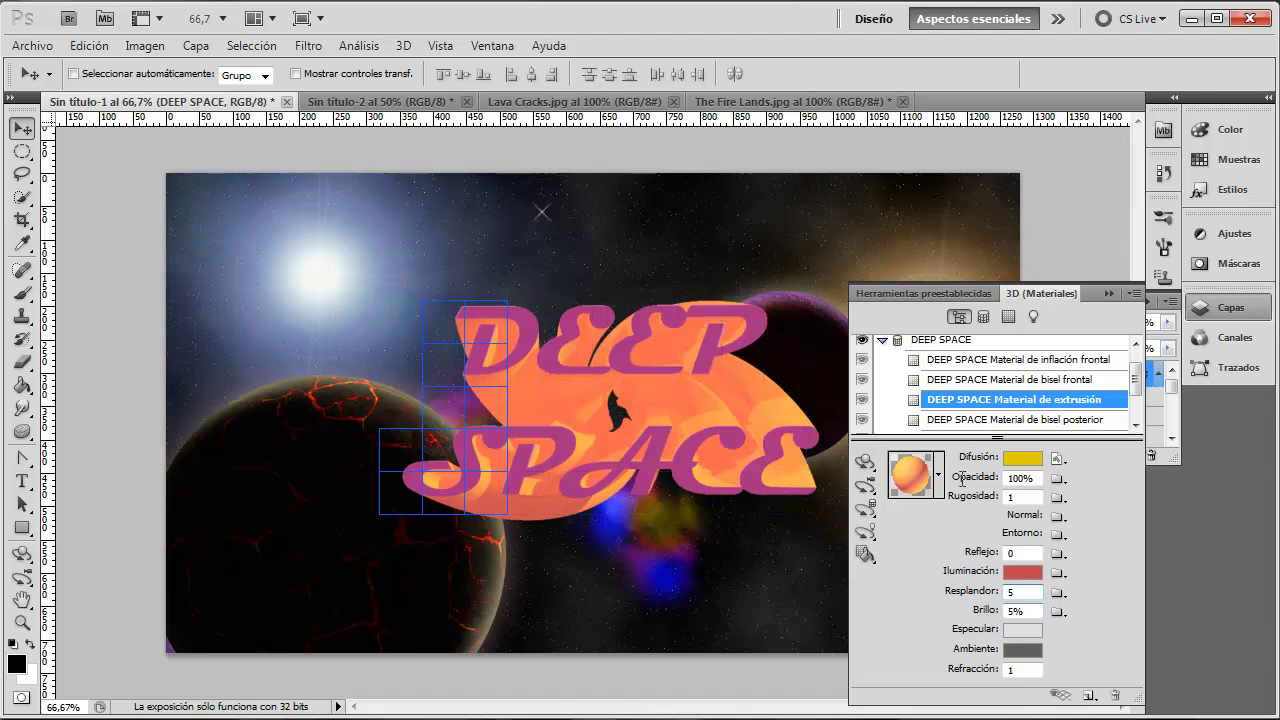
Step: Try a yellow diffuse colour on the front inflation material, then discard it
left_click(1075, 360)
left_click(1040, 467)
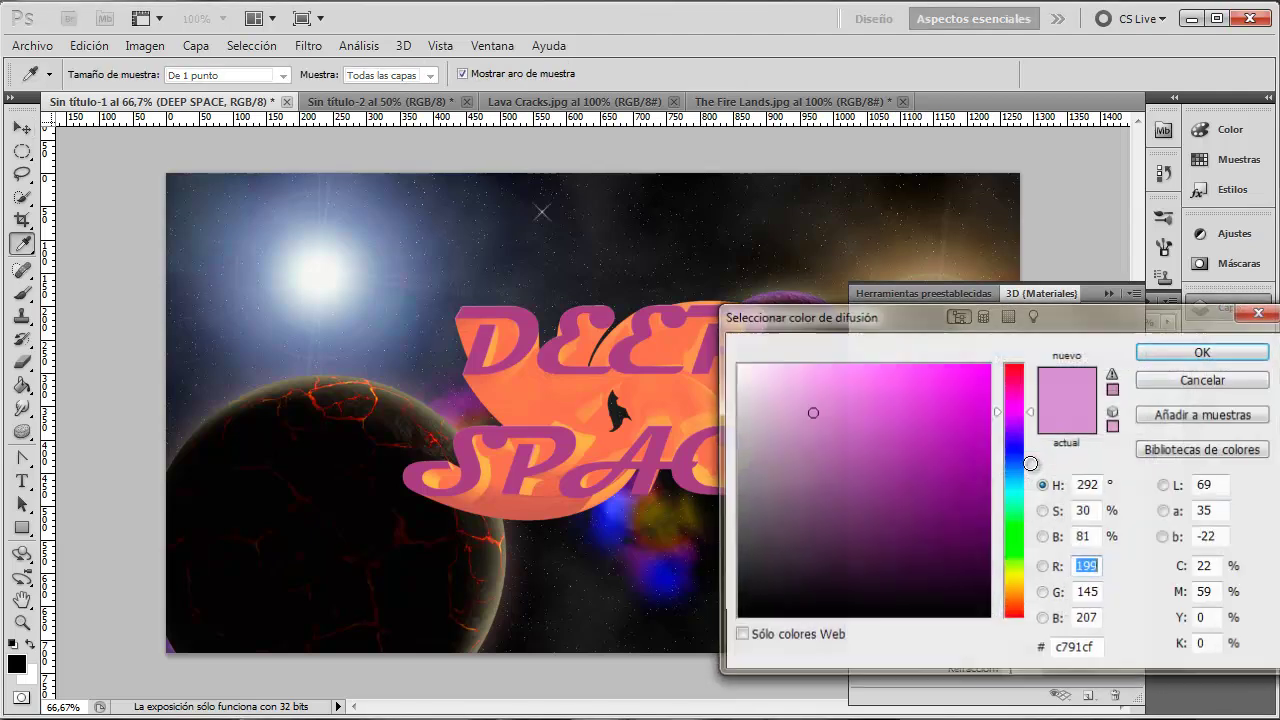
mouse_move(1014, 468)
left_mouse_down()
mouse_move(1003, 571)
mouse_move(1024, 598)
mouse_move(1018, 568)
left_mouse_up()
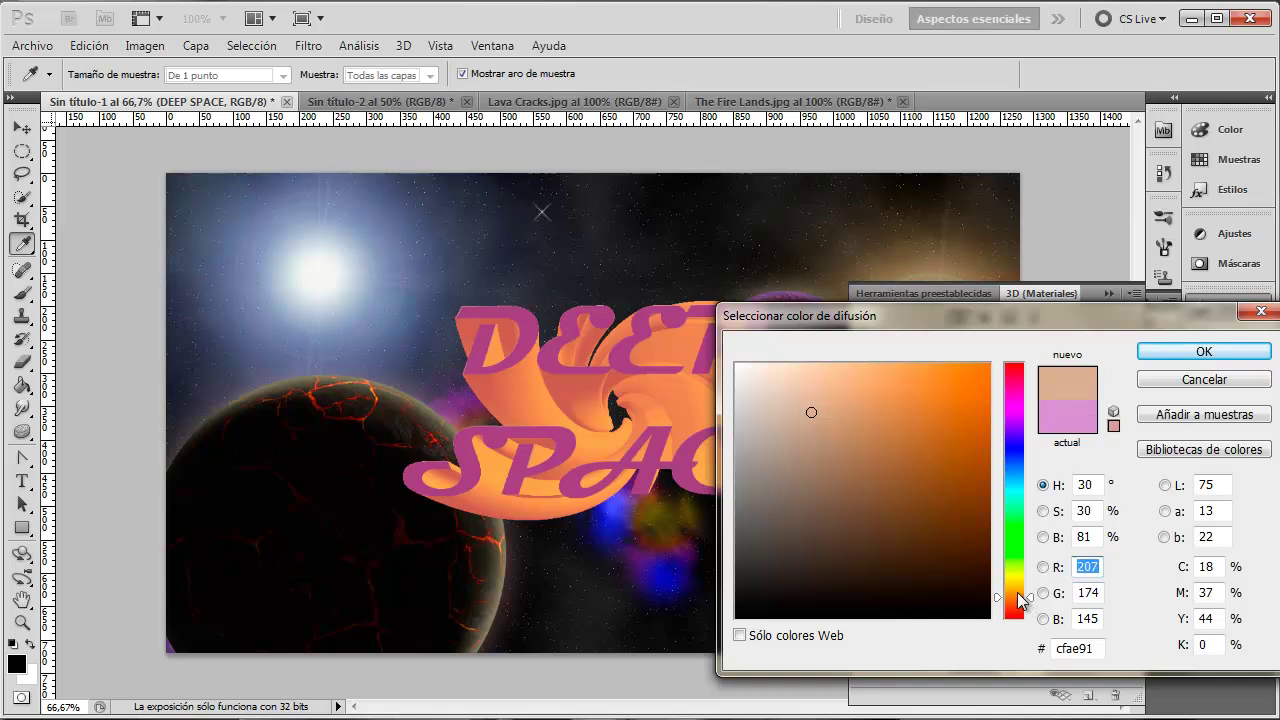
left_click(1190, 381)
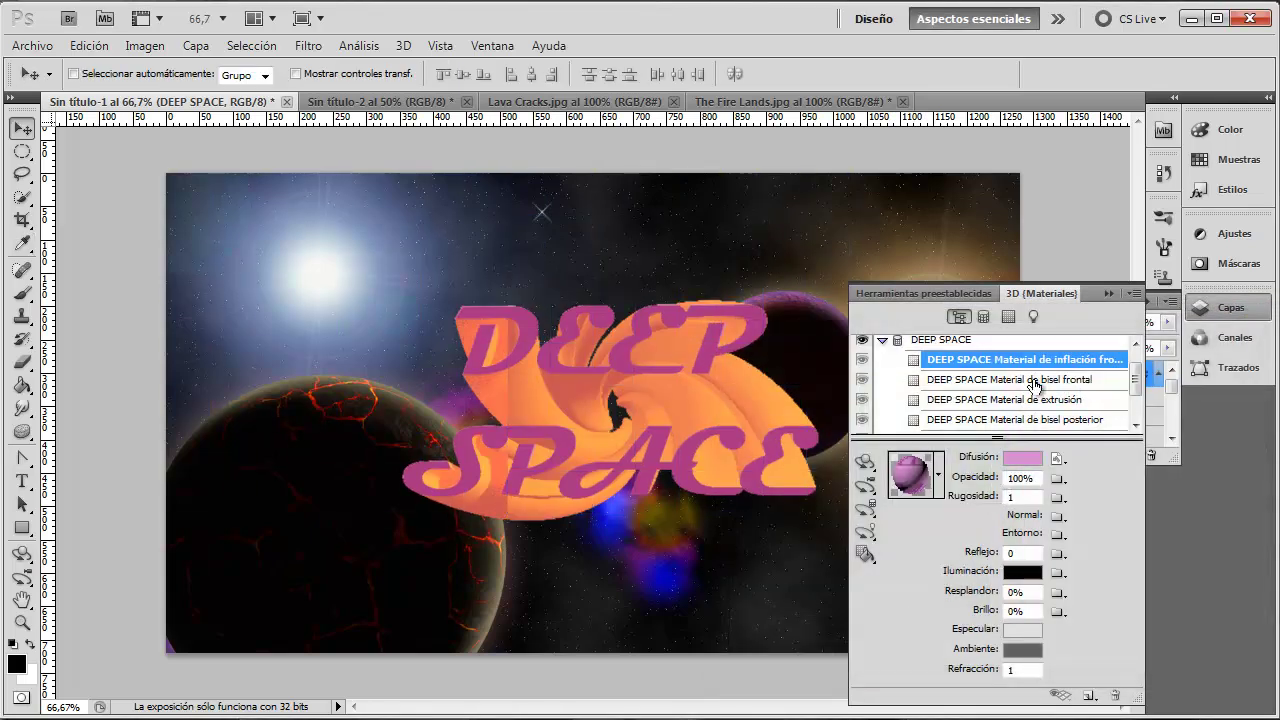
Step: Give the front bevel material a darker yellow-green diffuse colour
left_click(1035, 385)
left_click(1028, 459)
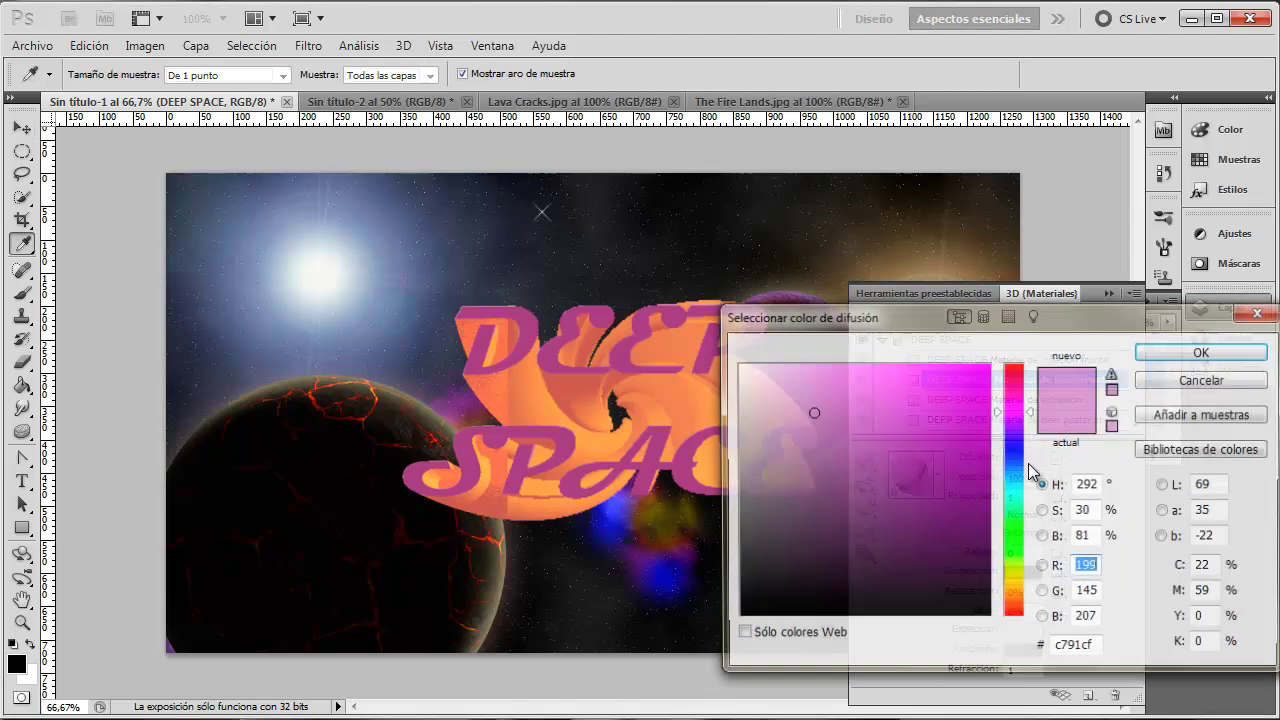
left_click_drag(1010, 528, 1020, 560)
left_click(929, 505)
left_click(907, 437)
left_click(1185, 382)
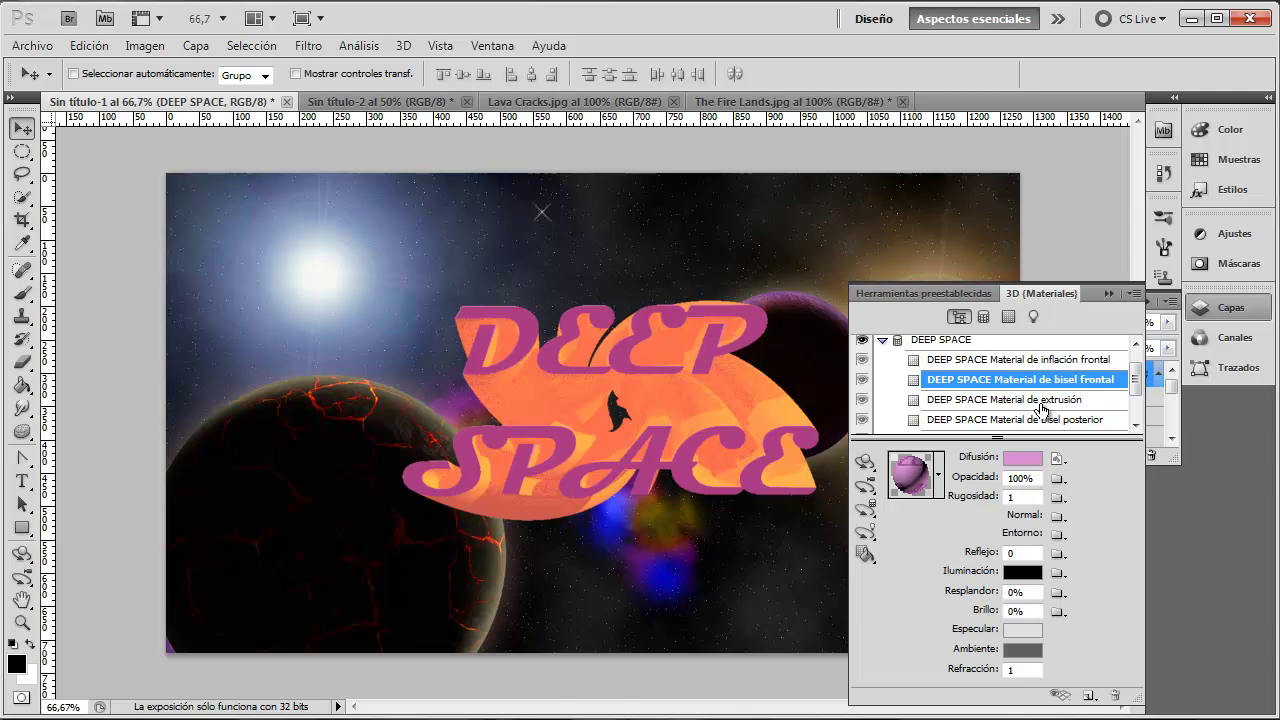
left_click_drag(1136, 382, 1137, 415)
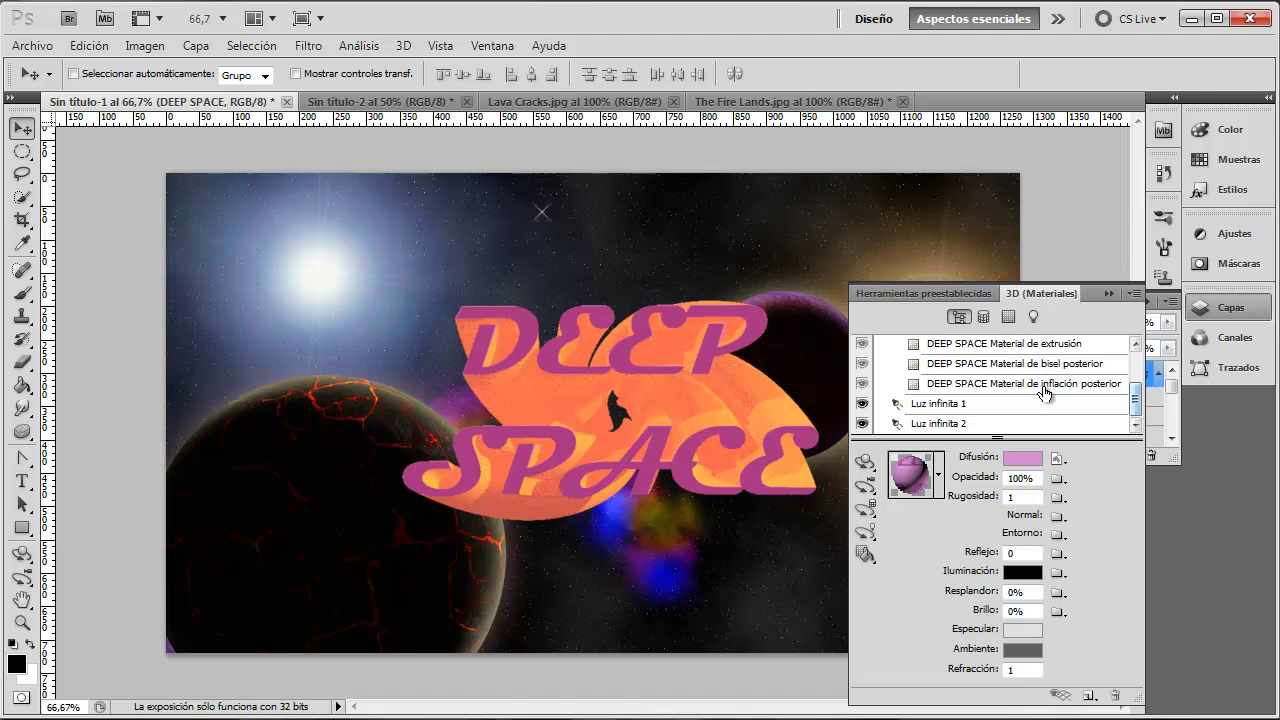
Step: Try a green diffuse colour on the back inflation material, then discard it
left_click(1044, 384)
left_click(1023, 459)
left_click_drag(1012, 463, 1012, 520)
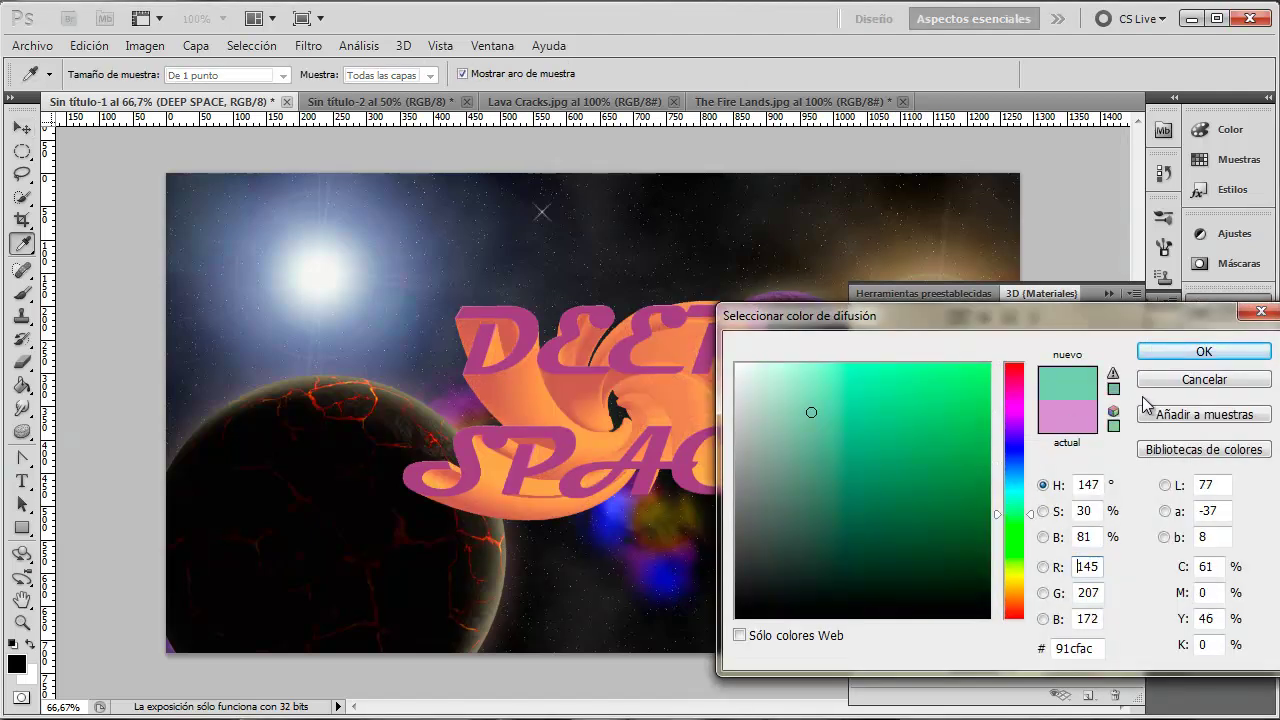
left_click(1168, 383)
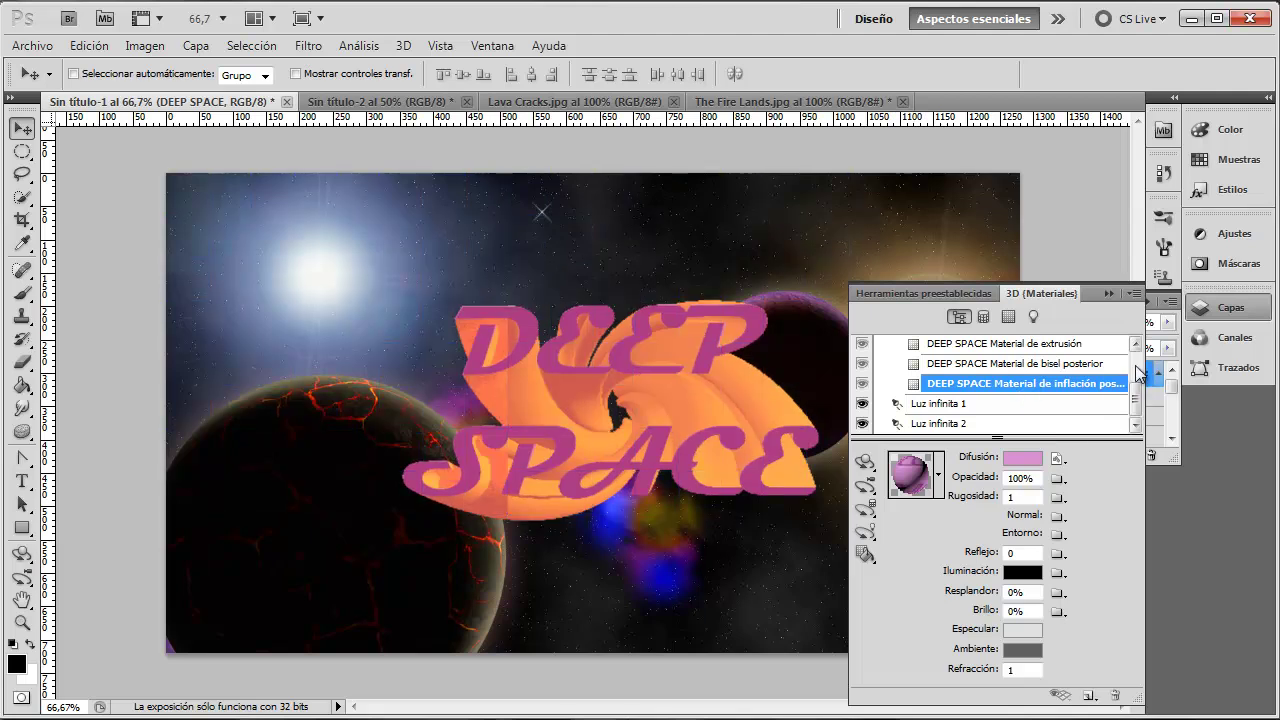
left_click_drag(1137, 388, 1137, 365)
Step: Try a blue-cyan diffuse colour on the front inflation without applying it
left_click(1031, 390)
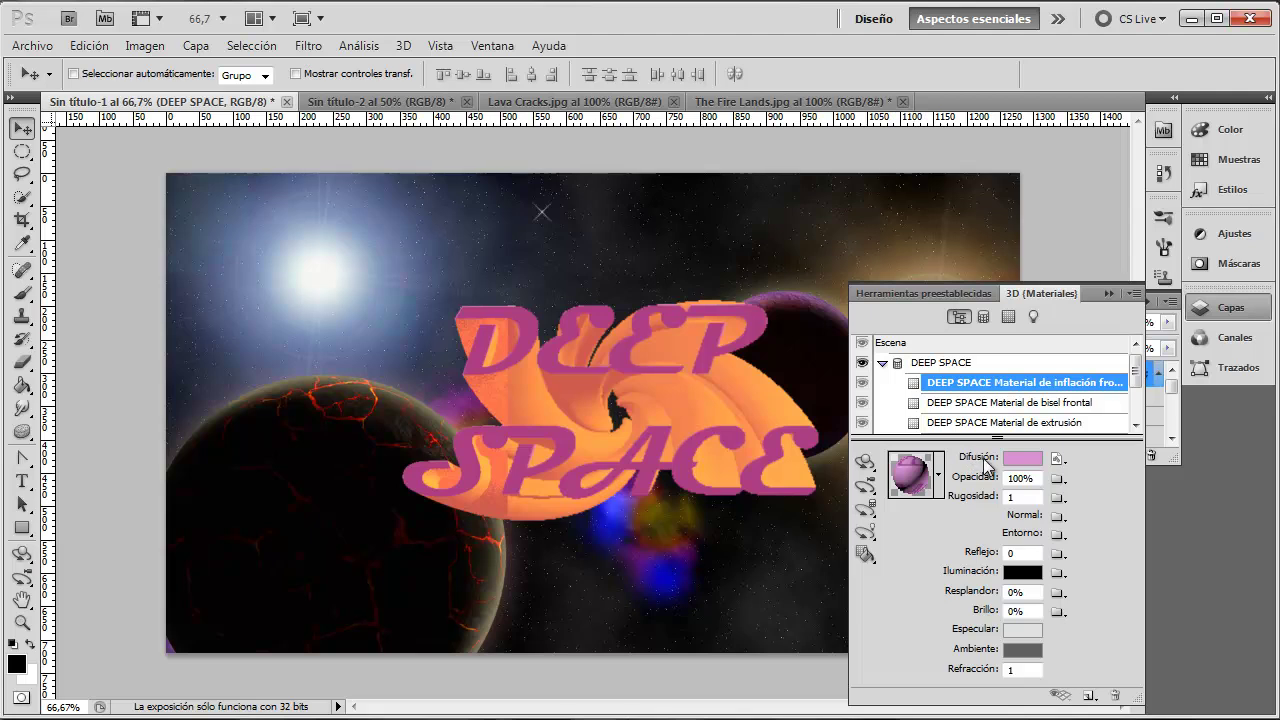
left_click(1021, 461)
left_click(1012, 460)
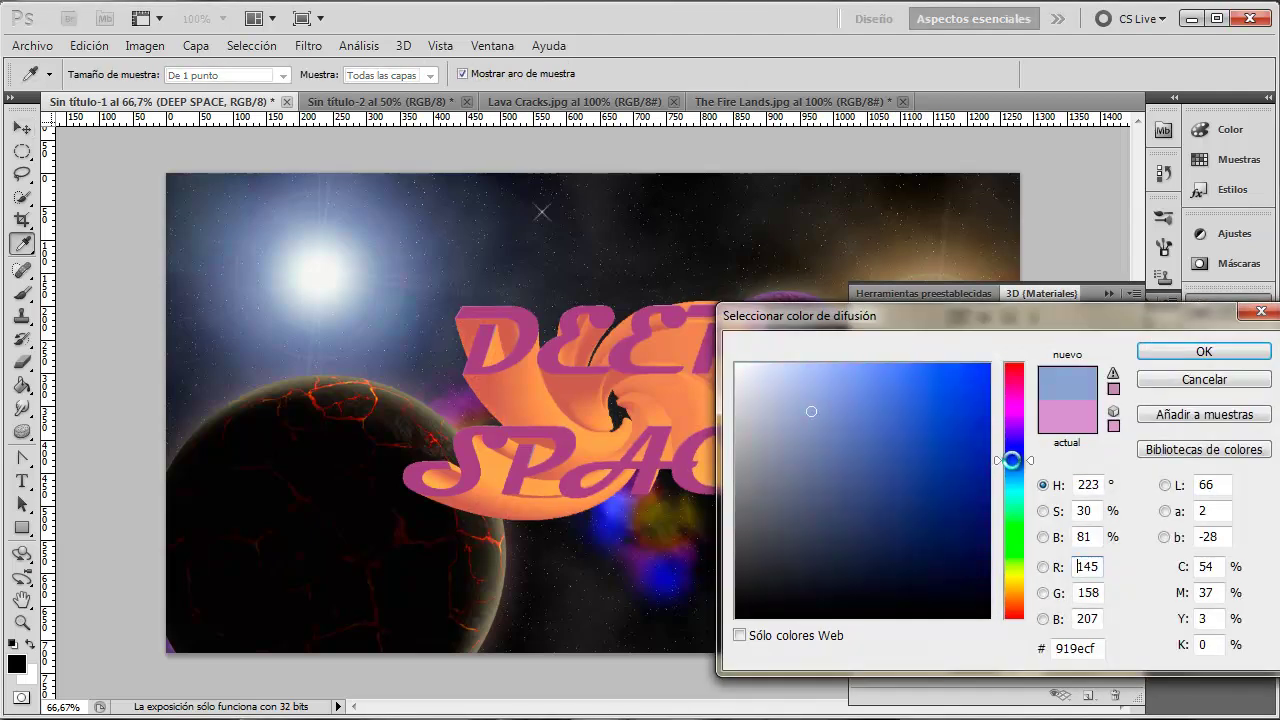
left_click_drag(1013, 463, 1013, 472)
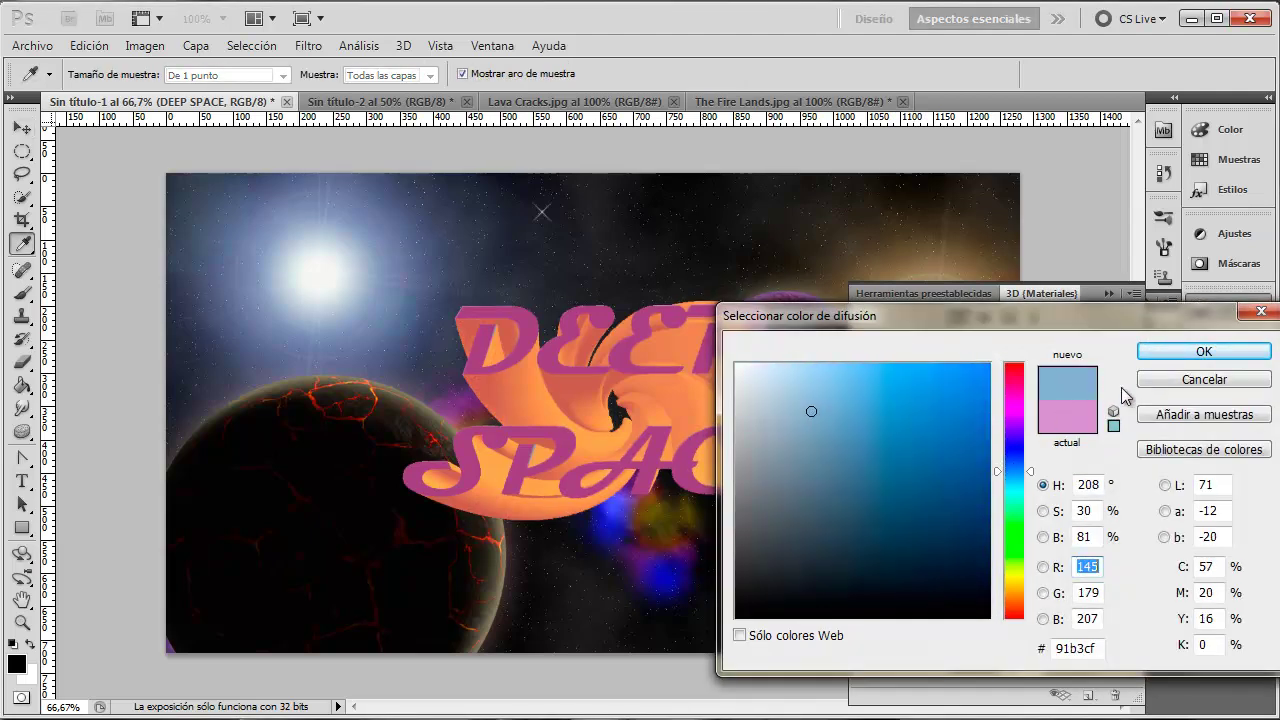
left_click(1200, 352)
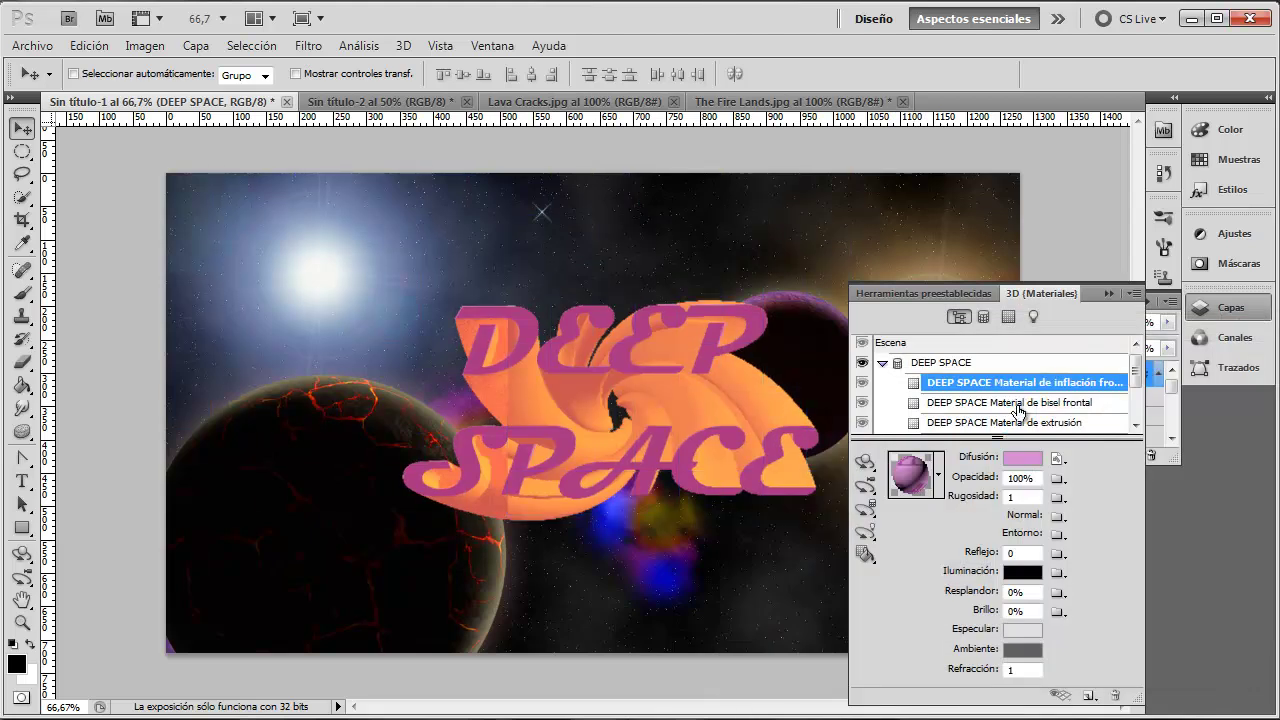
Step: Set the front bevel material's diffuse colour to dark gold bb9e2a
left_click(1014, 404)
left_click(1026, 465)
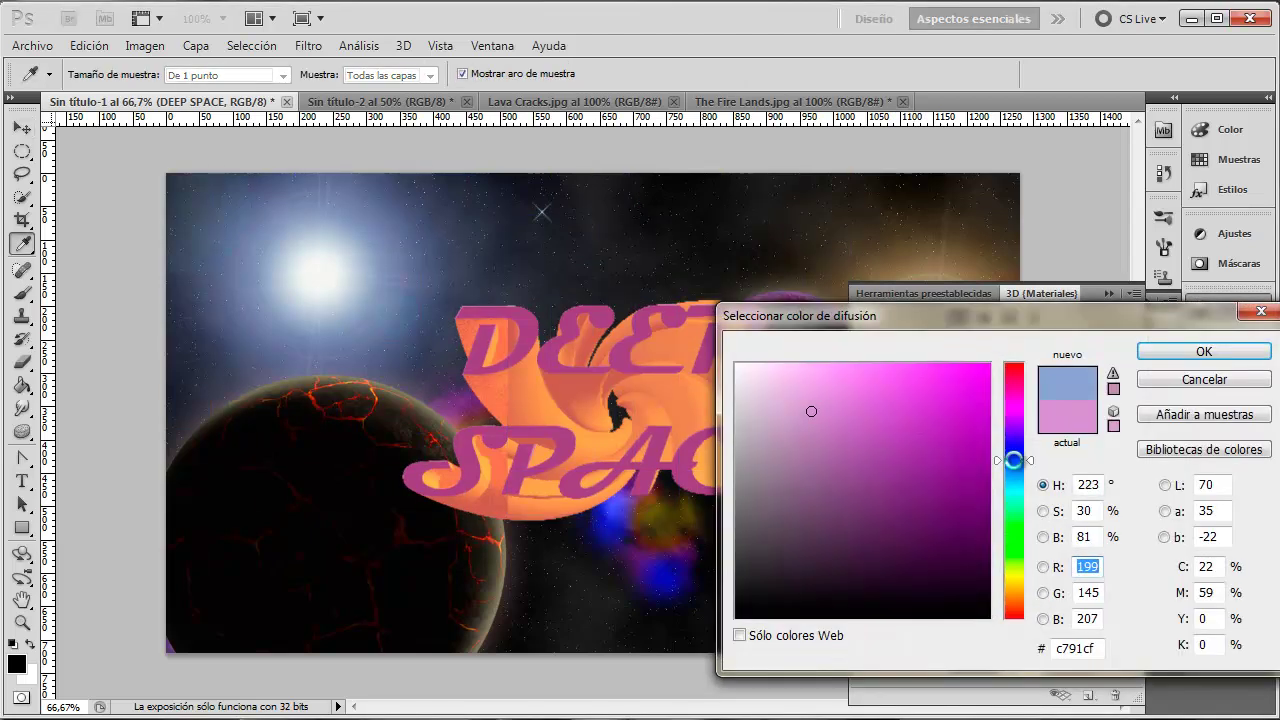
left_click_drag(1011, 547, 1014, 584)
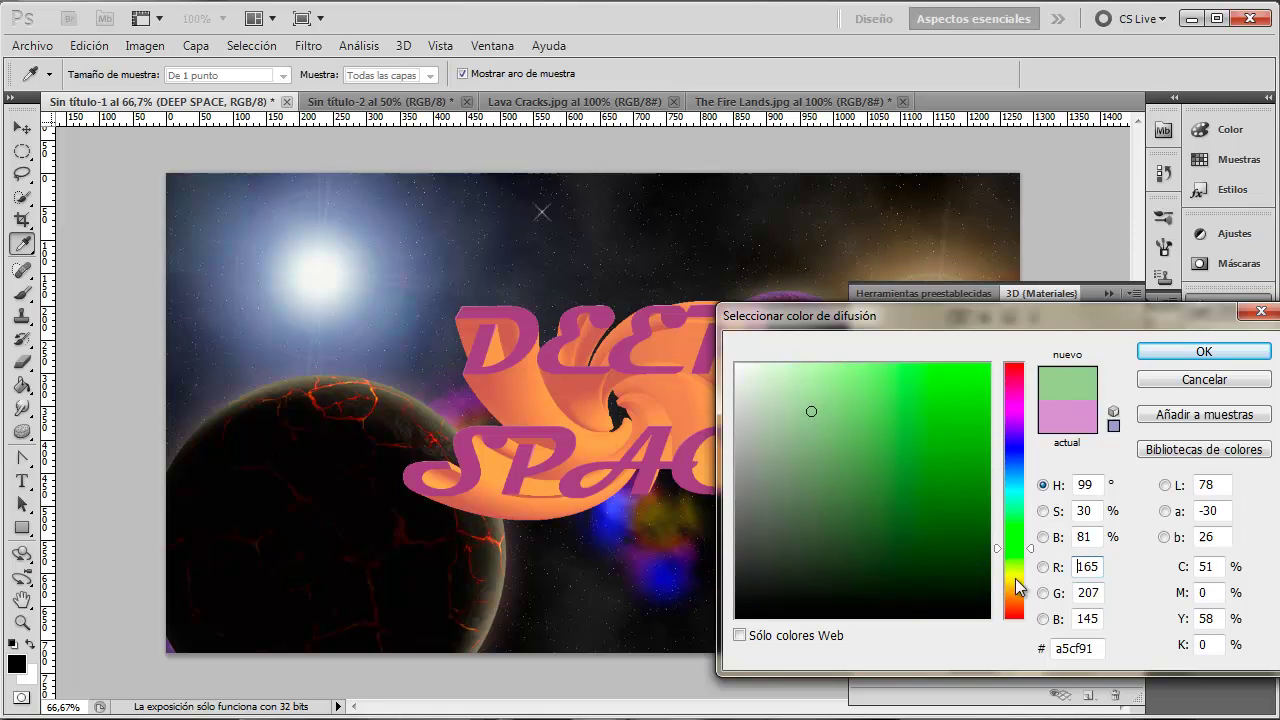
left_click_drag(928, 454, 933, 431)
mouse_move(908, 331)
left_mouse_down()
mouse_move(915, 597)
mouse_move(316, 249)
left_mouse_up()
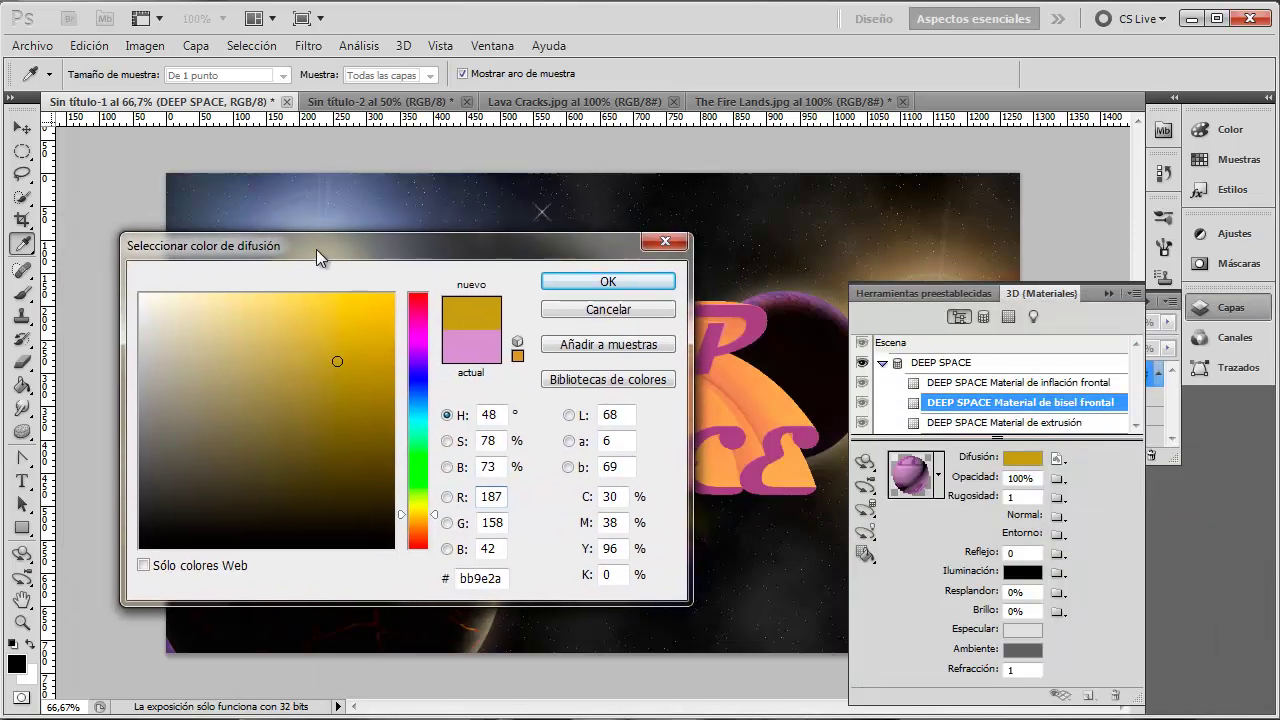
left_click(578, 280)
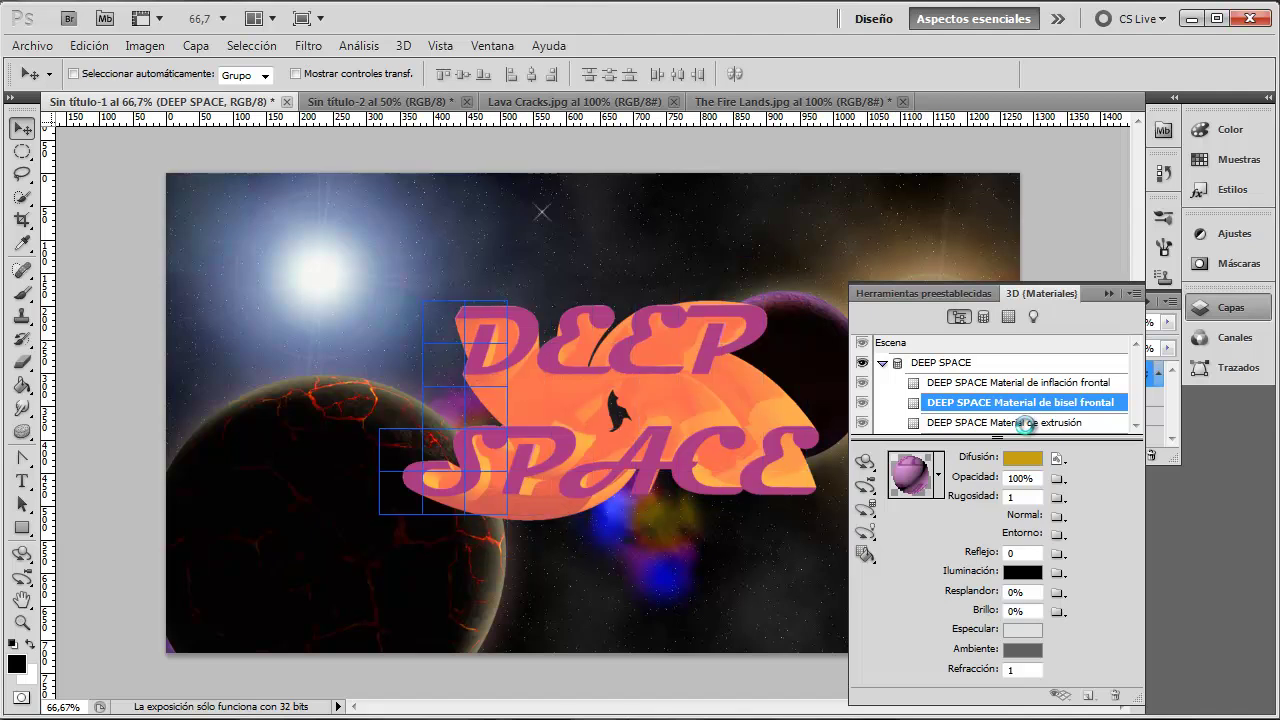
left_click(977, 370)
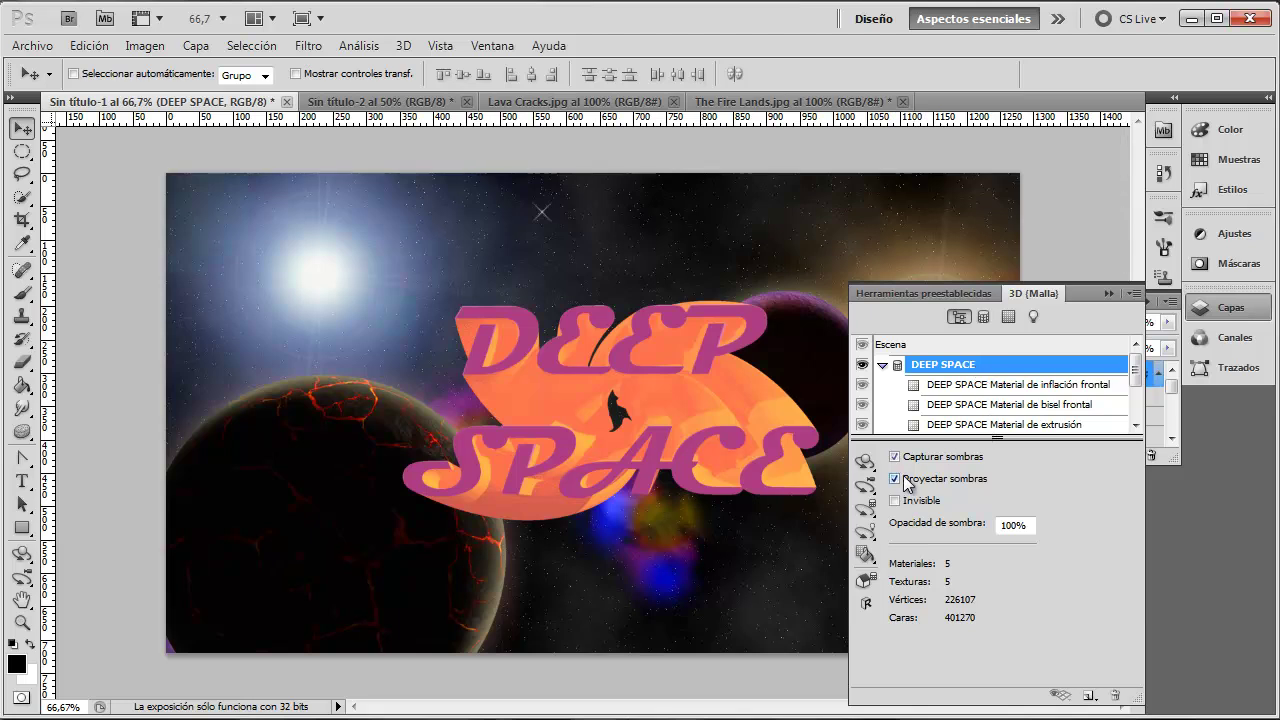
left_click(895, 479)
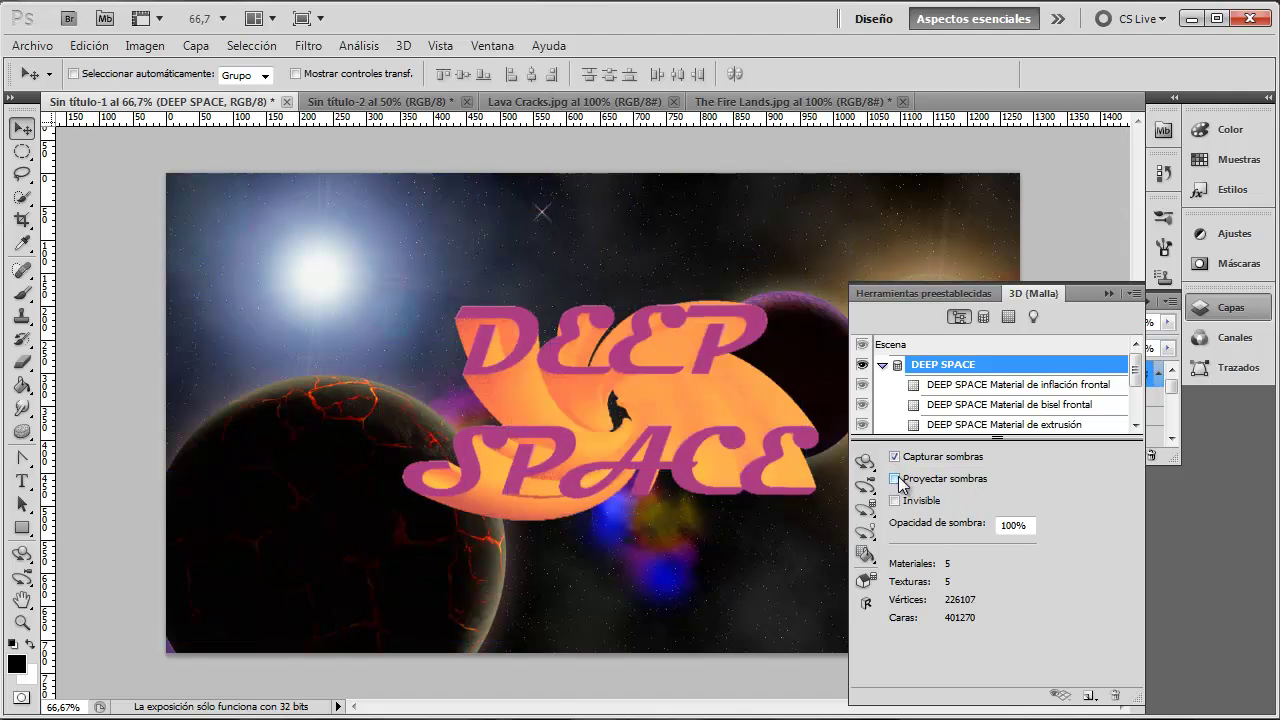
left_click(895, 479)
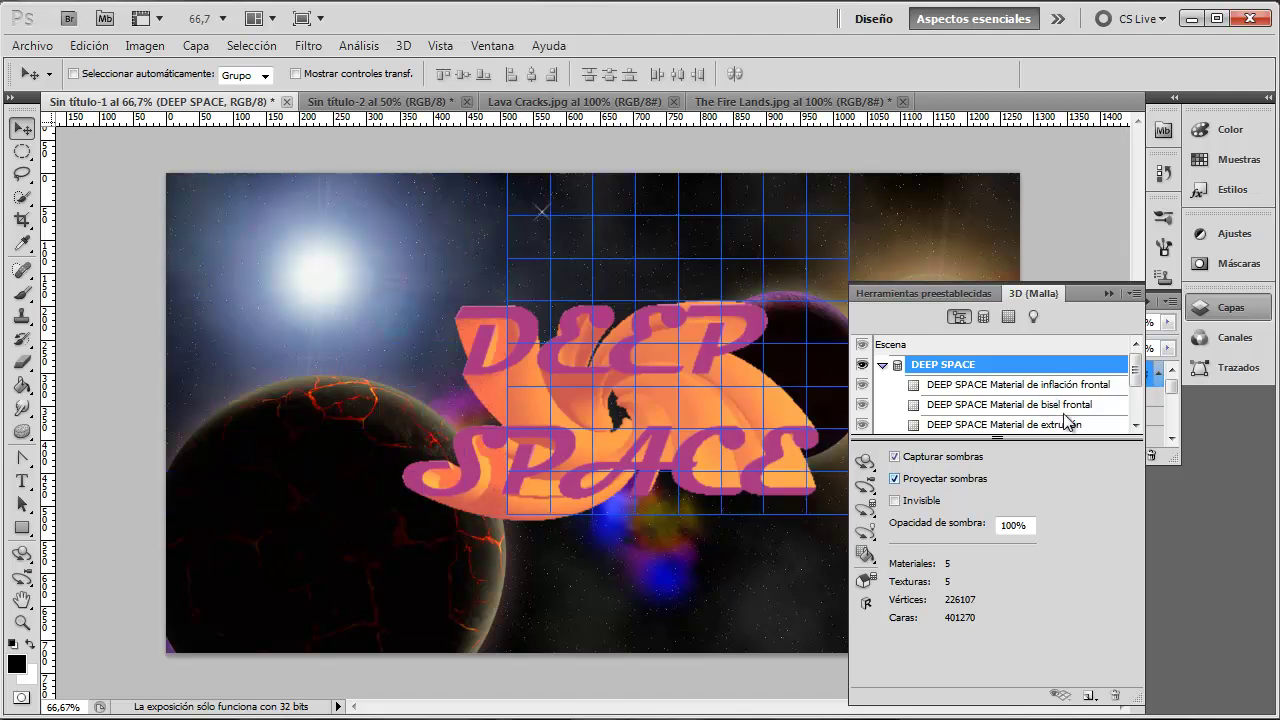
left_click(1072, 427)
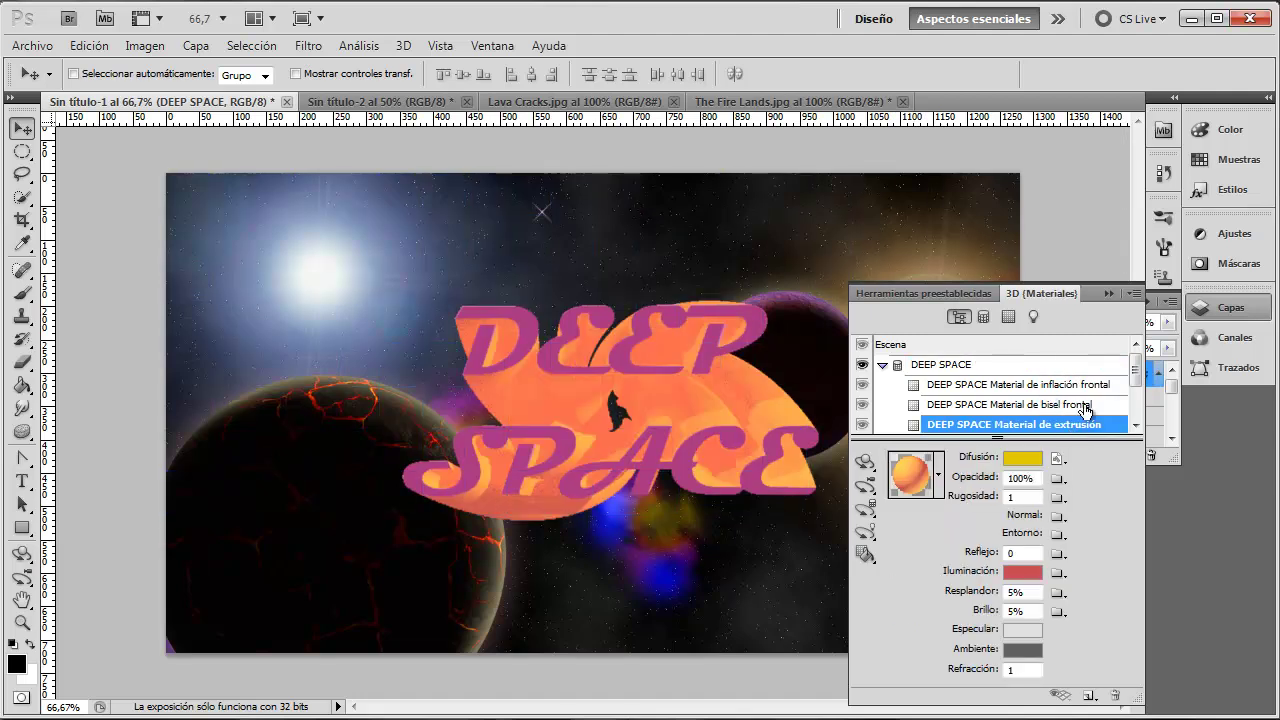
scroll(1131, 388, "down", 1)
scroll(1131, 388, "down", 2)
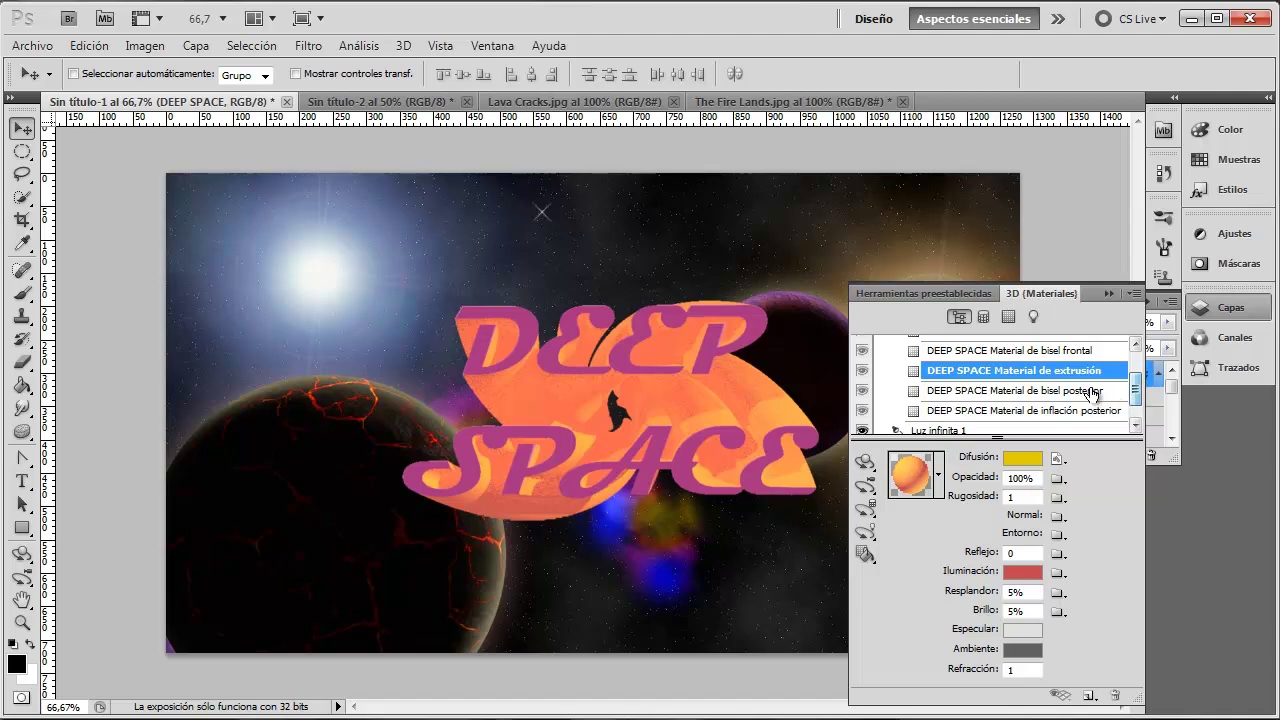
left_click(1092, 394)
left_click(1022, 458)
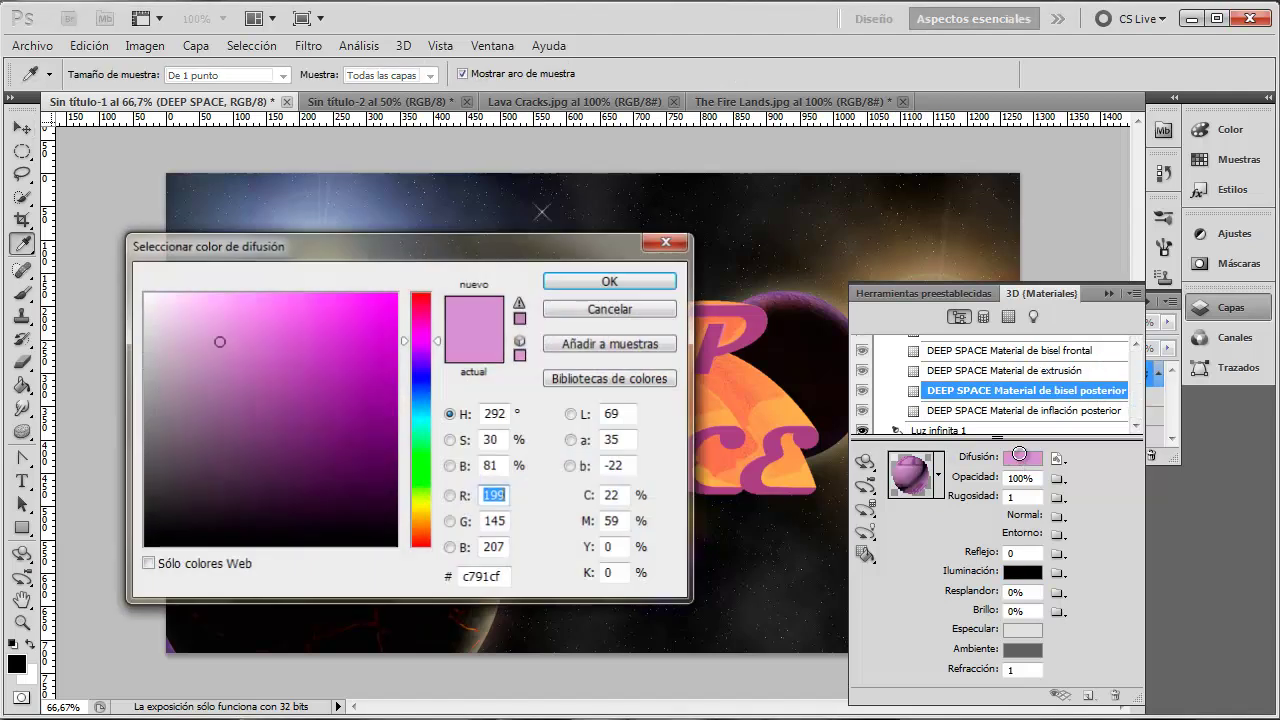
left_click_drag(388, 248, 913, 259)
left_click_drag(946, 362, 948, 480)
left_click(1135, 319)
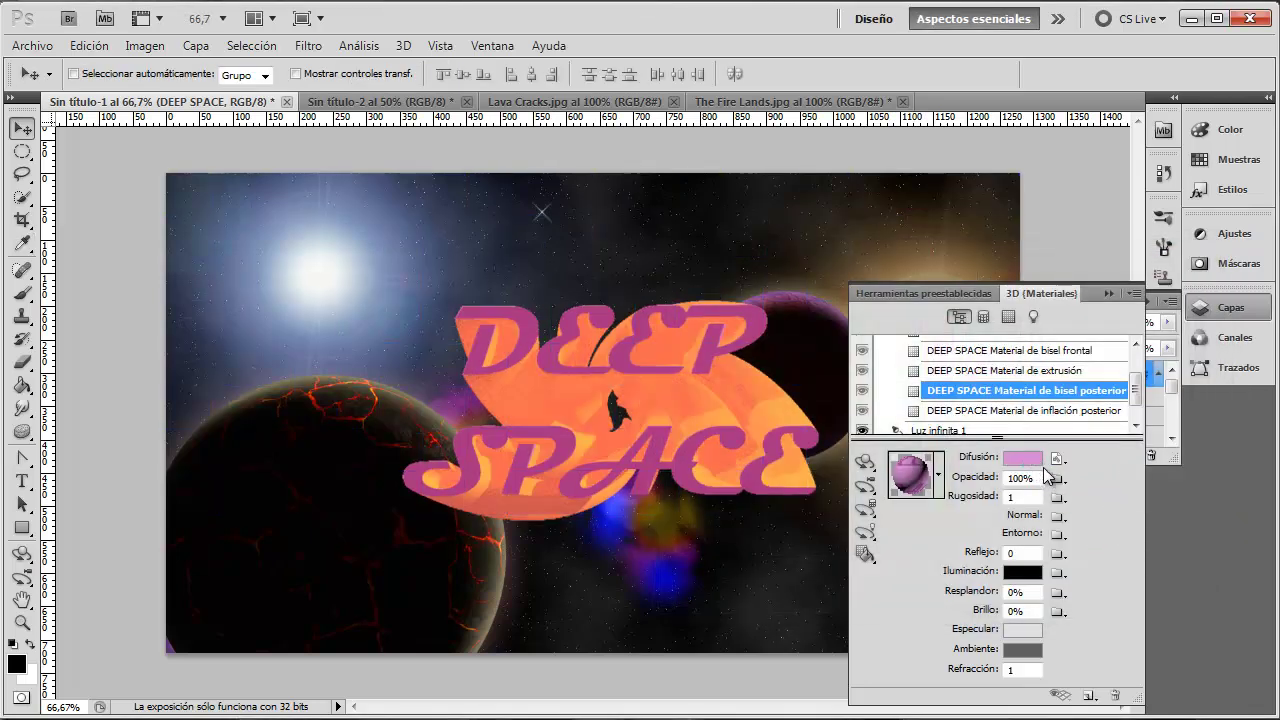
left_click(1073, 412)
left_click(1022, 458)
left_click_drag(932, 440, 934, 513)
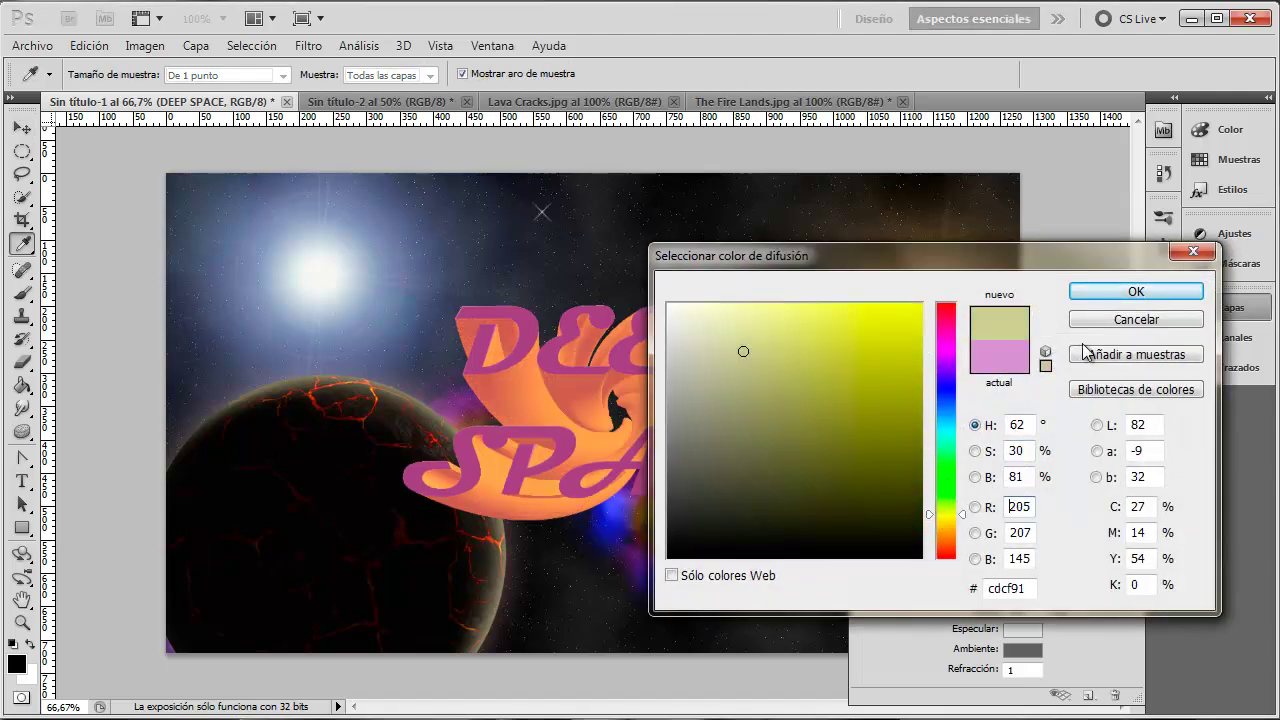
left_click(1108, 320)
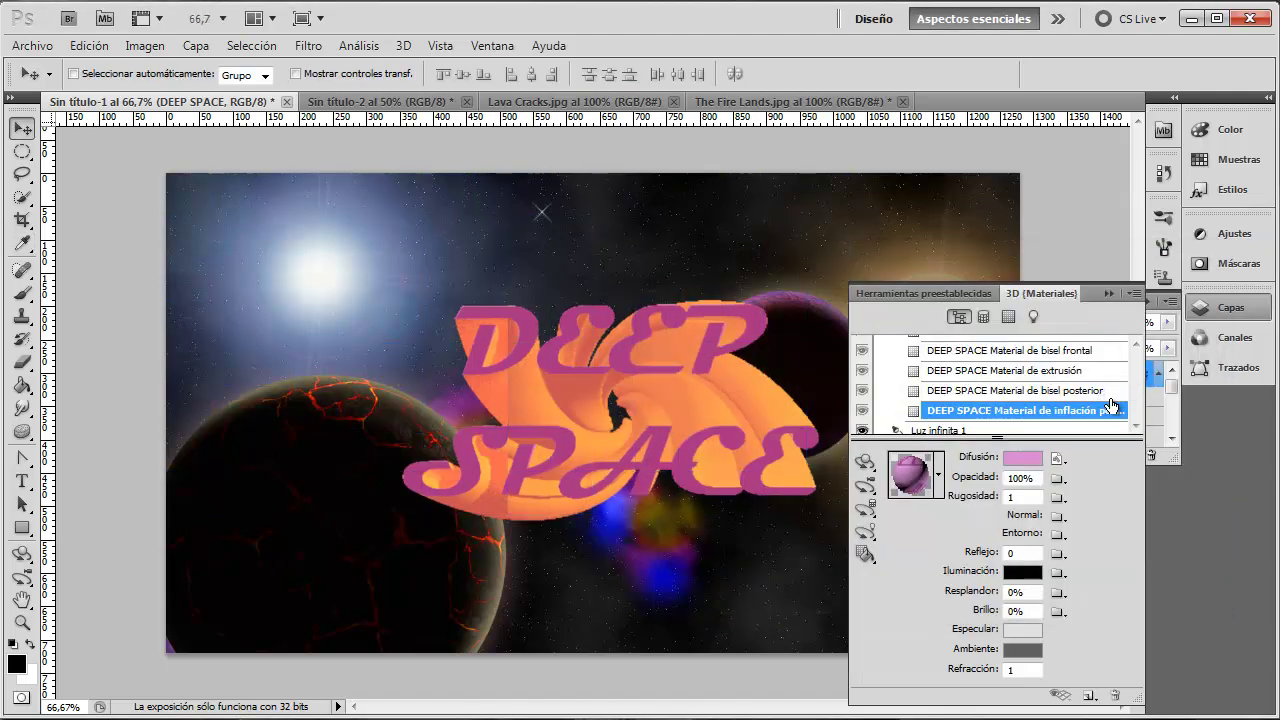
left_click_drag(1137, 393, 1136, 352)
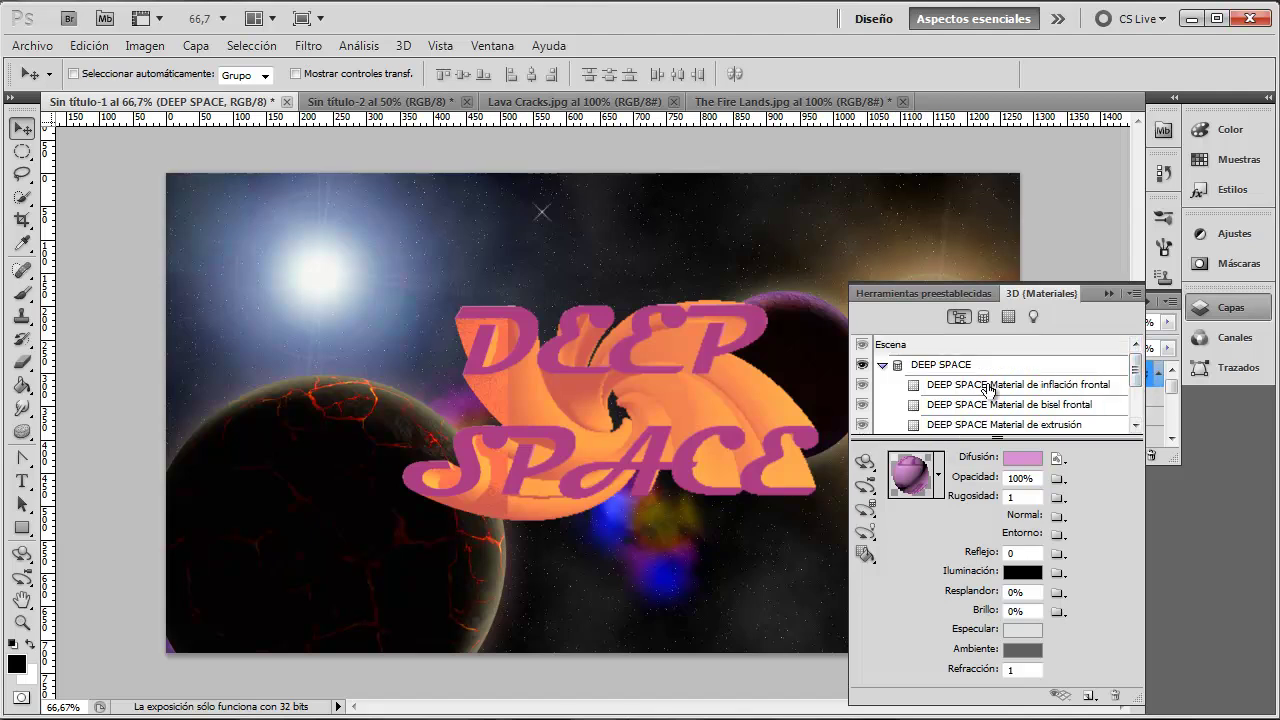
left_click(987, 386)
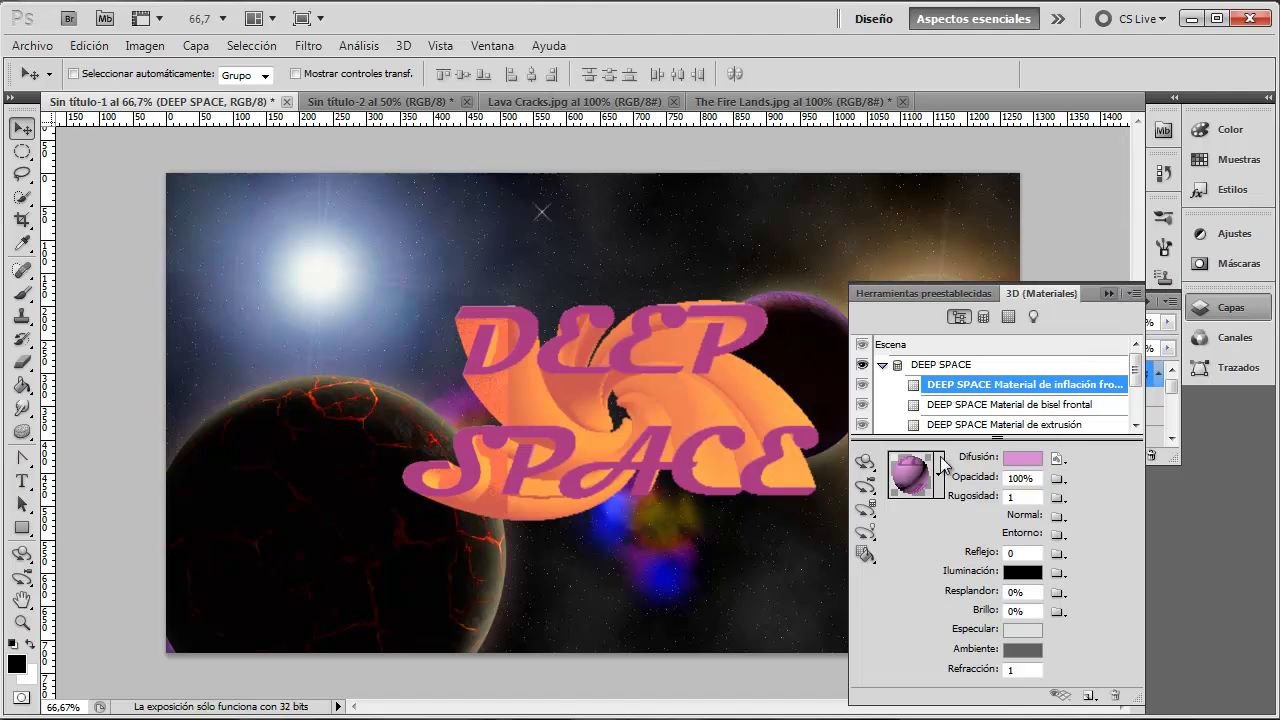
Step: Select the DEEP SPACE mesh and toggle Proyectar sombras off and back on
left_click(960, 366)
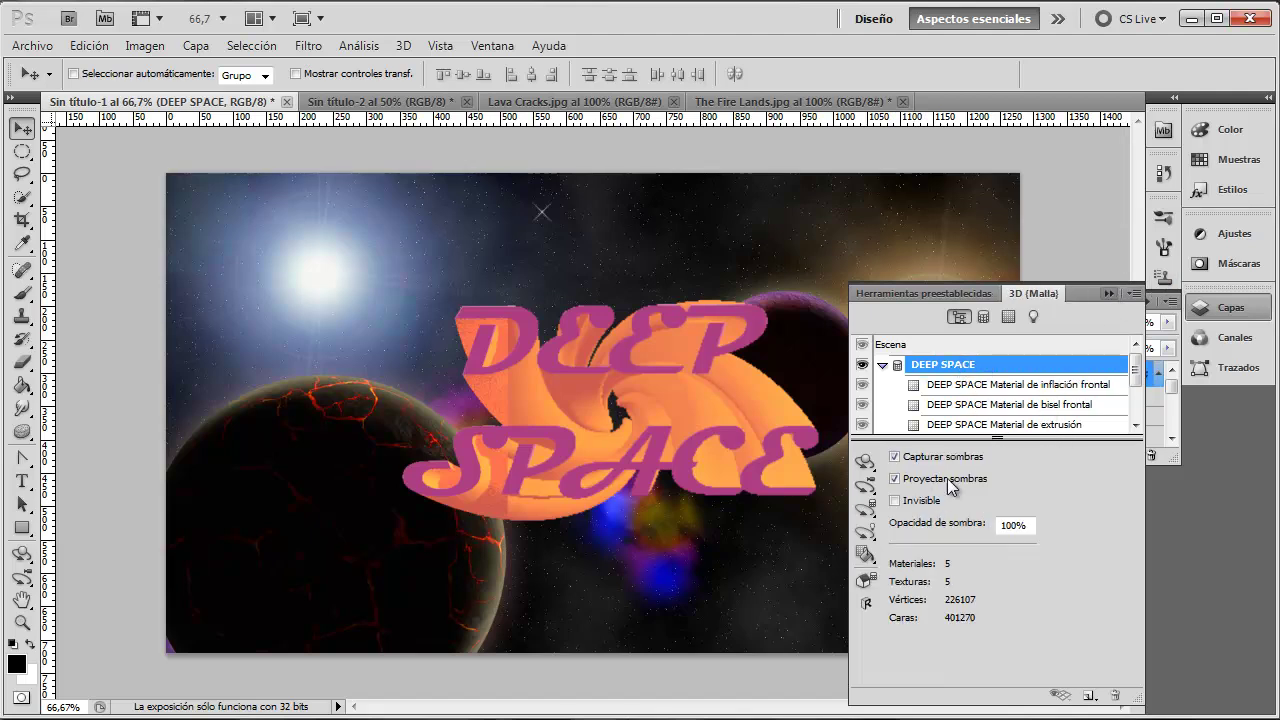
left_click(893, 478)
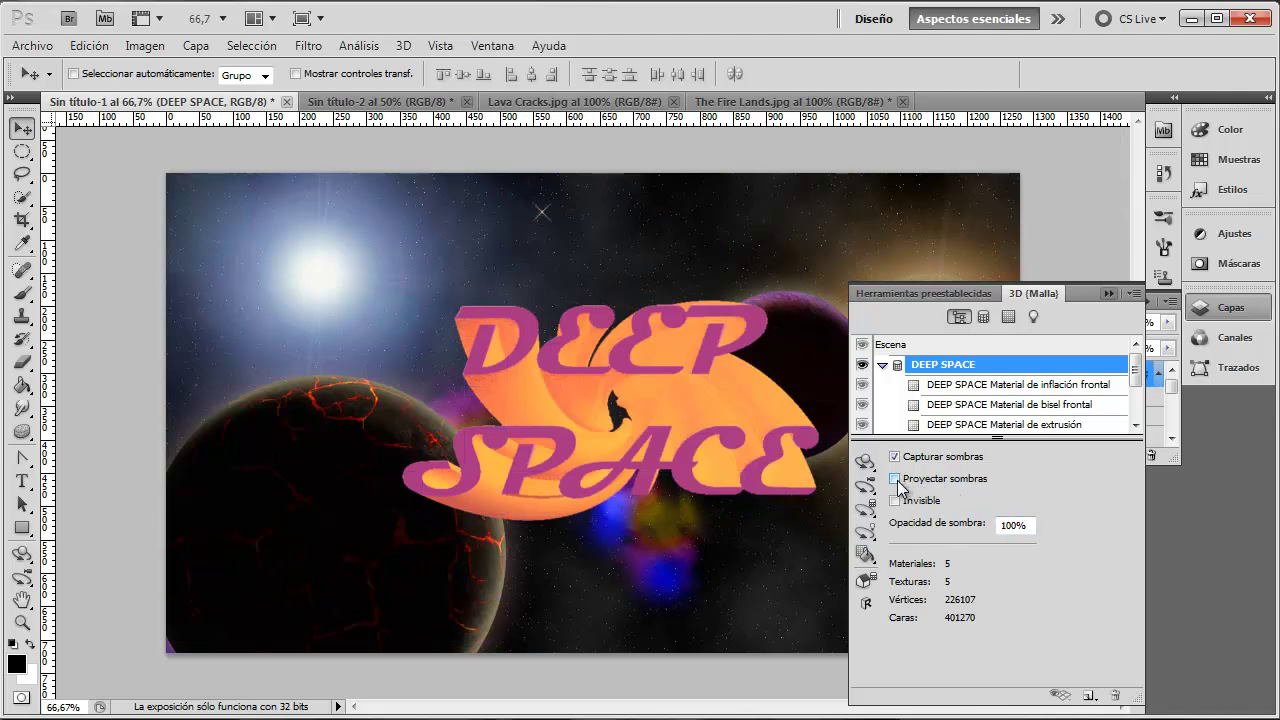
left_click(894, 478)
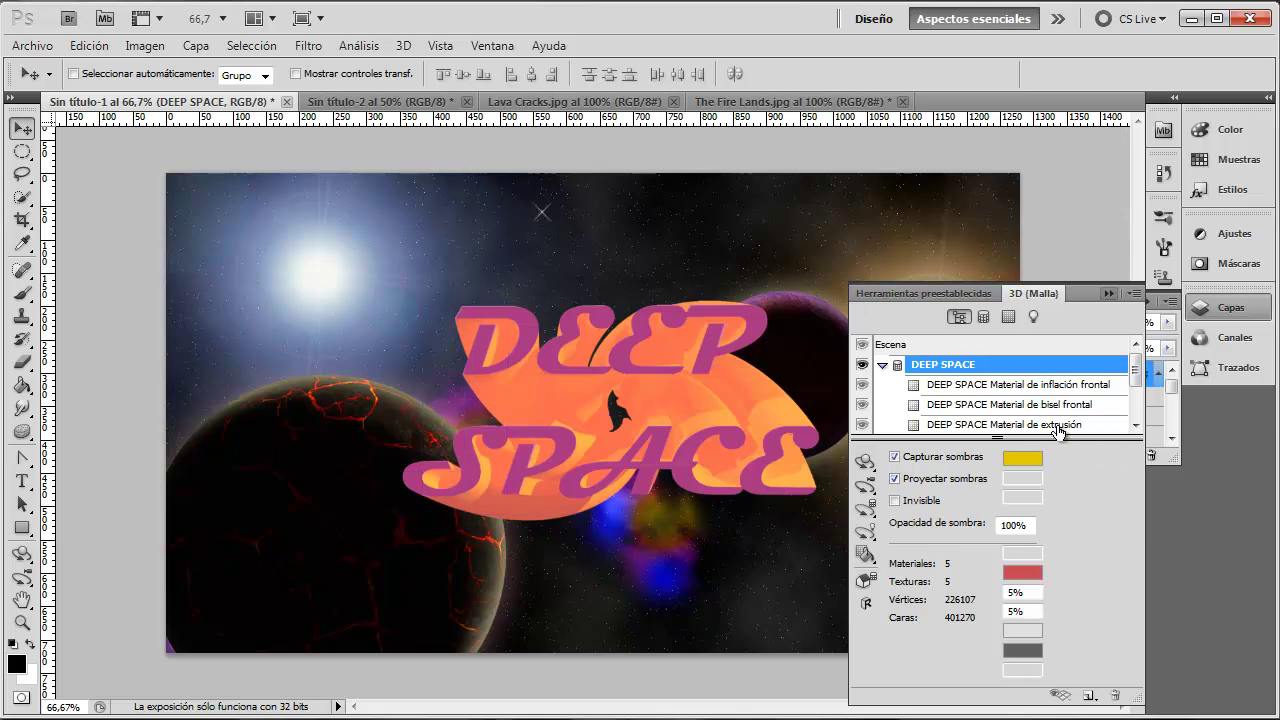
Step: Set the extrusion material's Iluminación colour to dark red 963737
left_click(1058, 428)
left_click(1026, 577)
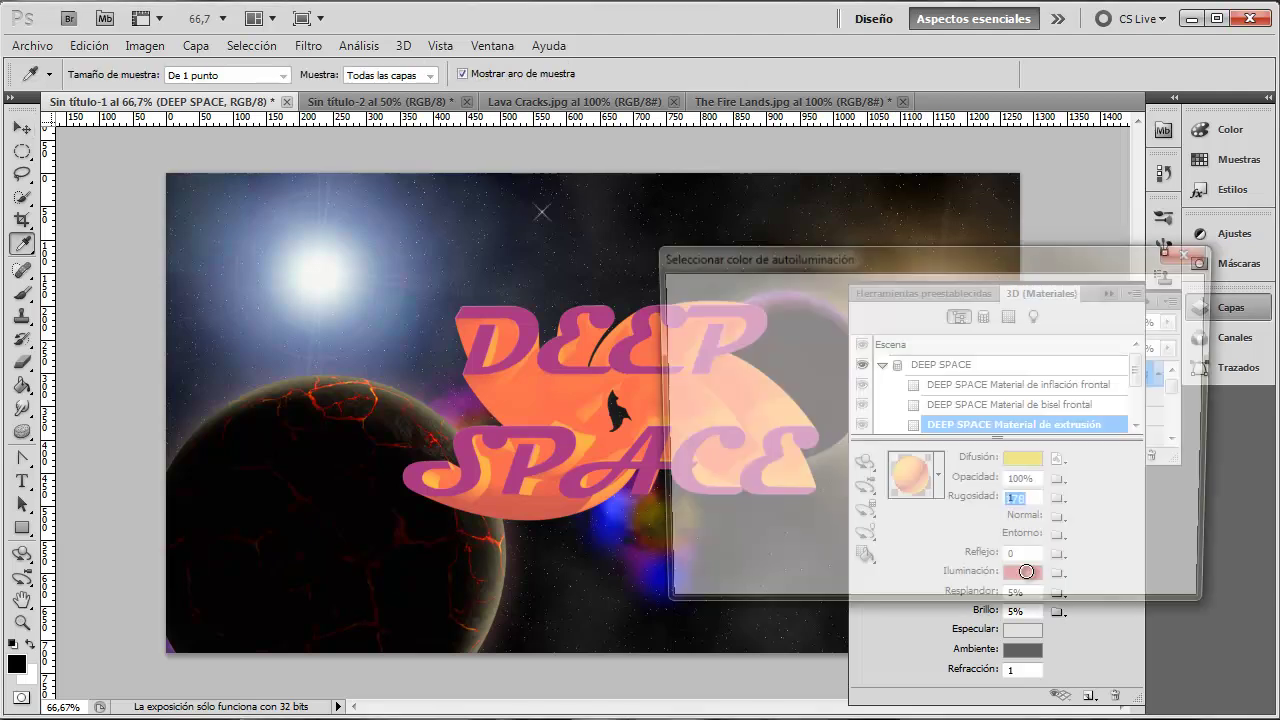
left_click(820, 414)
left_click_drag(797, 457, 829, 408)
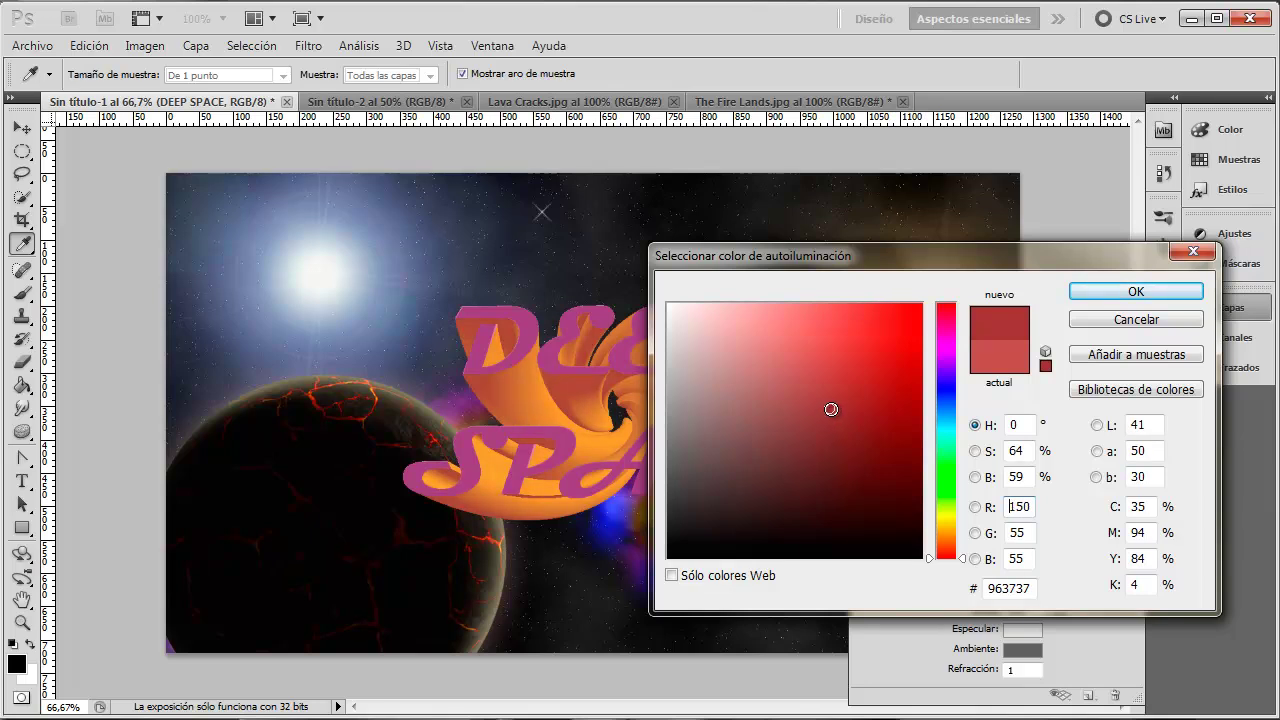
left_click(1136, 291)
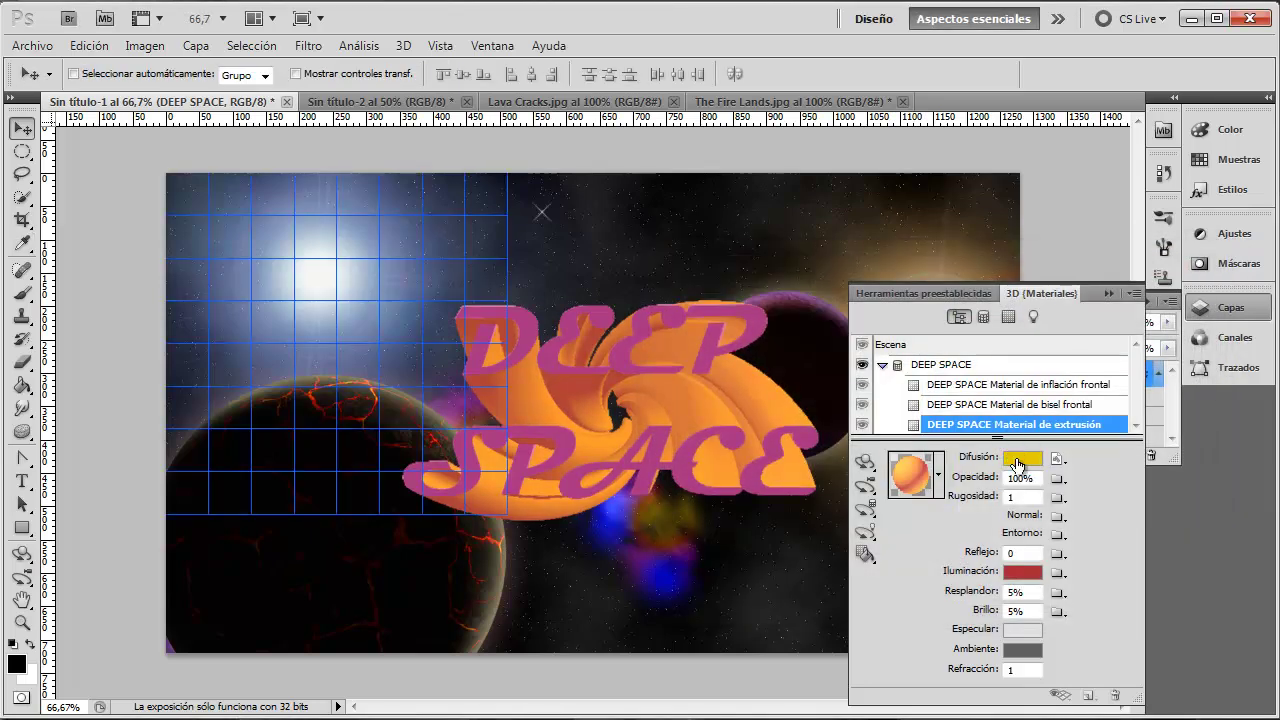
Step: Set the extrusion's Difusión colour to bright yellow e9d233
left_click(1017, 462)
left_click_drag(868, 259, 942, 260)
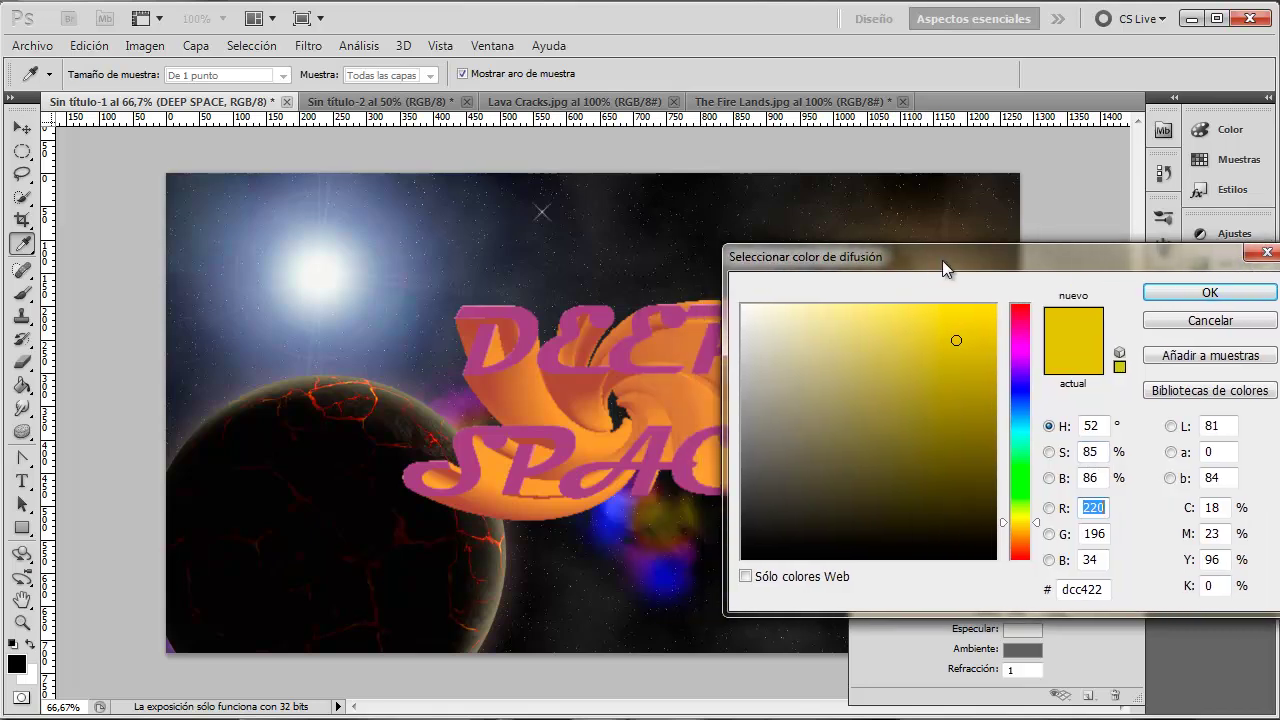
left_click(948, 408)
left_click_drag(947, 409, 900, 453)
left_click(866, 446)
left_click_drag(874, 388, 850, 361)
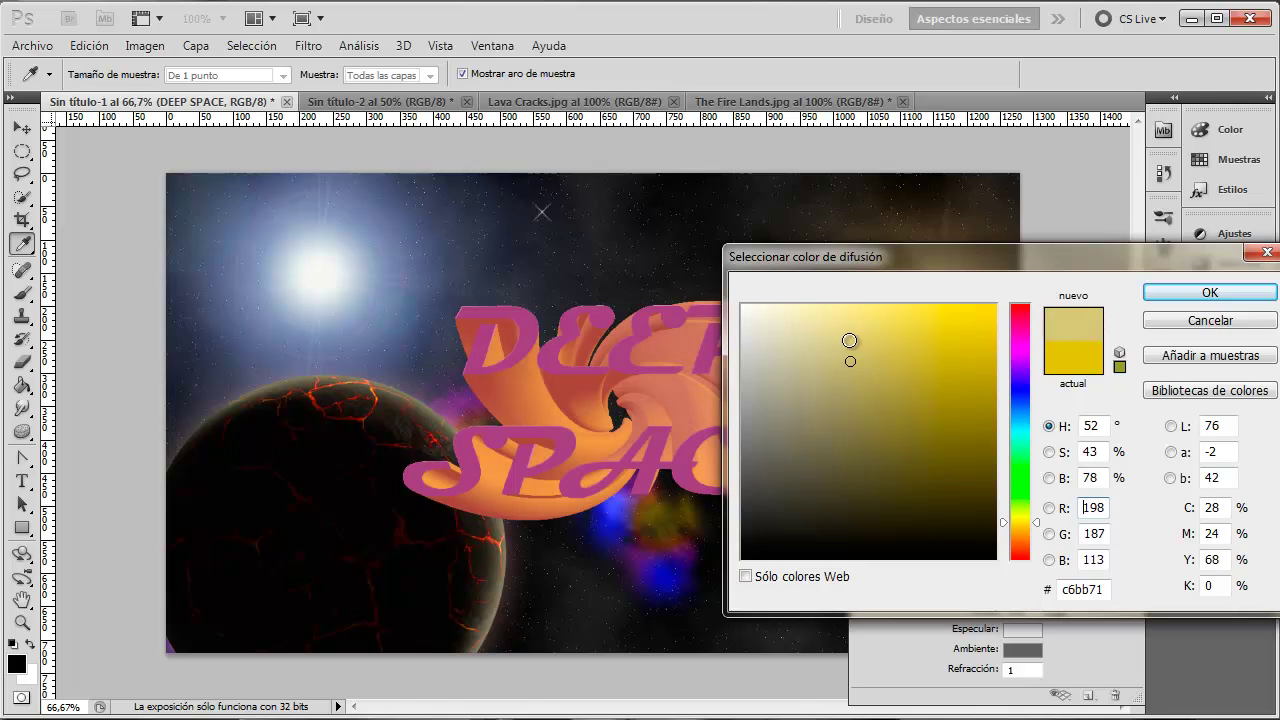
left_click(849, 327)
left_click(925, 321)
left_click_drag(925, 321, 956, 330)
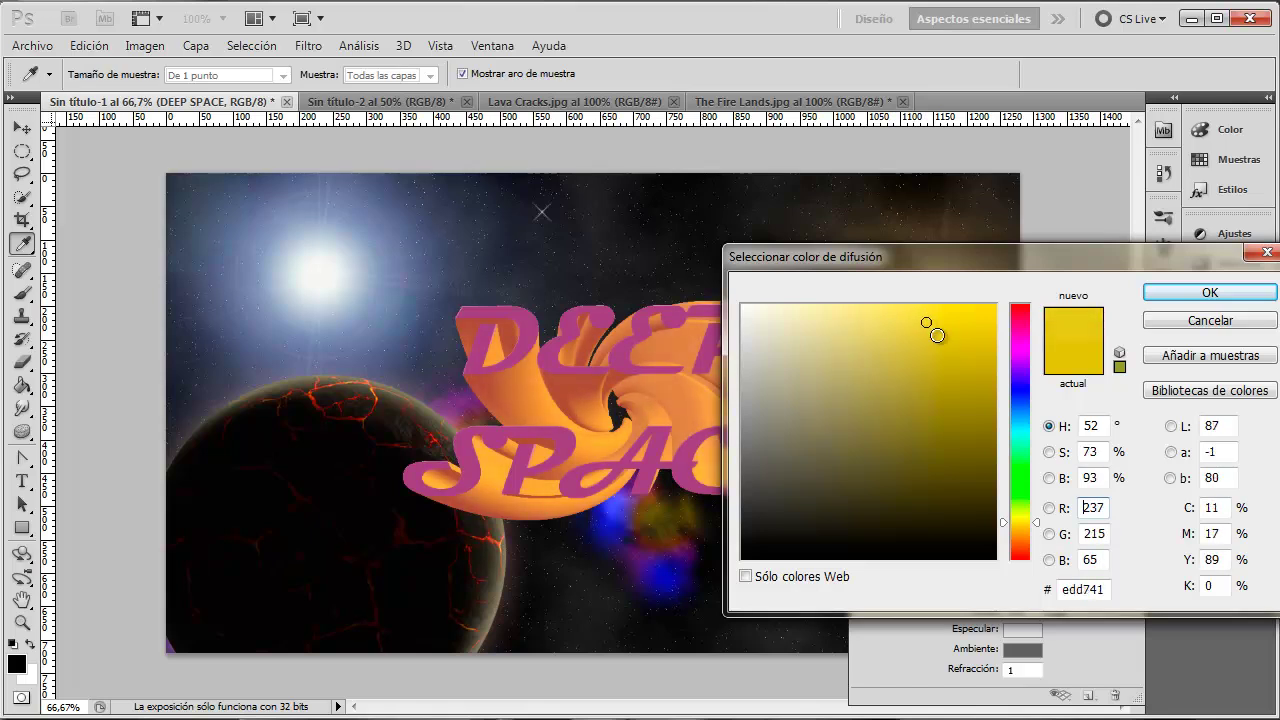
left_click(1210, 292)
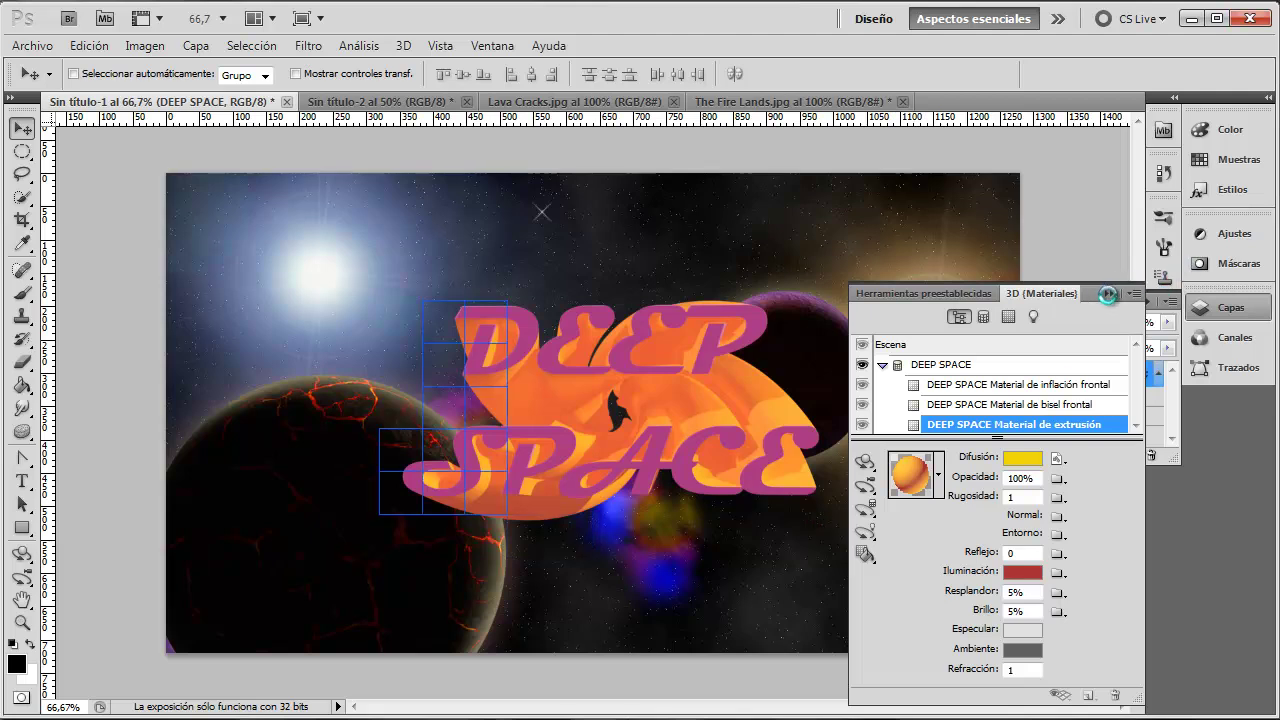
Step: Collapse the 3D Materiales panel
left_click(1111, 295)
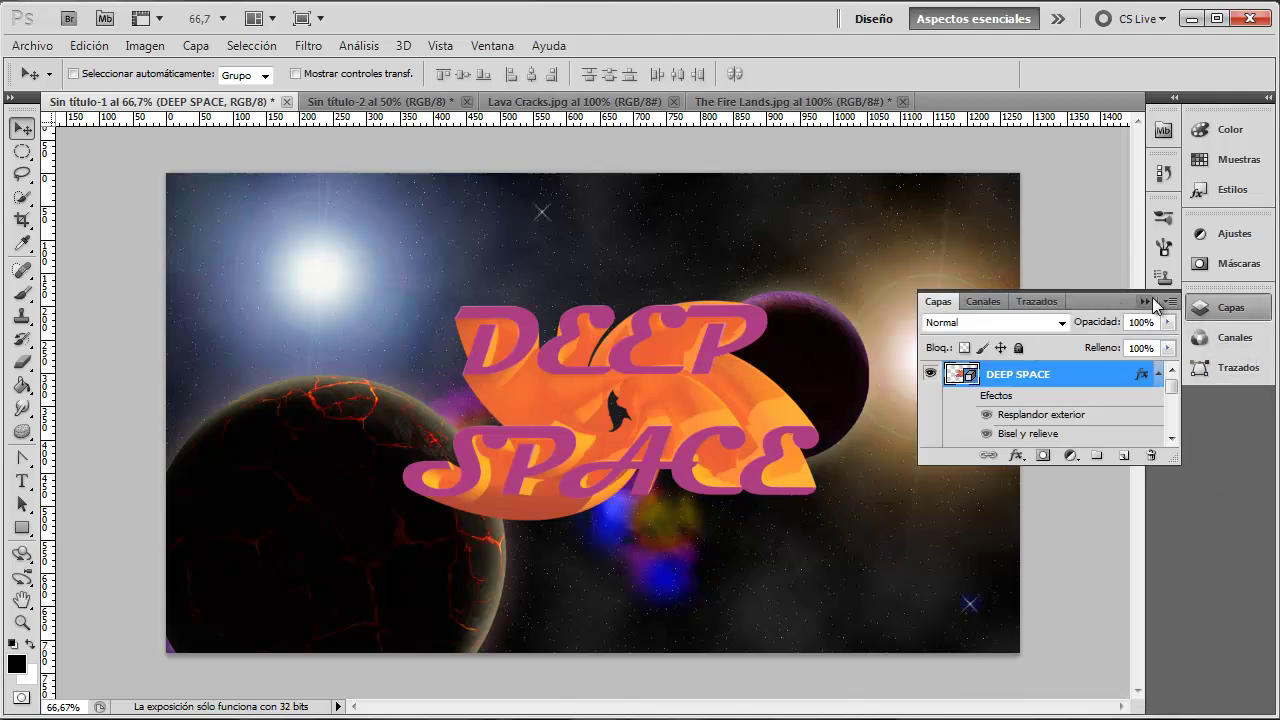
Step: Rasterize the DEEP SPACE layer via Capa > Rasterizar > 3D in the Layers panel
left_click(1155, 298)
left_click(1230, 308)
right_click(1049, 372)
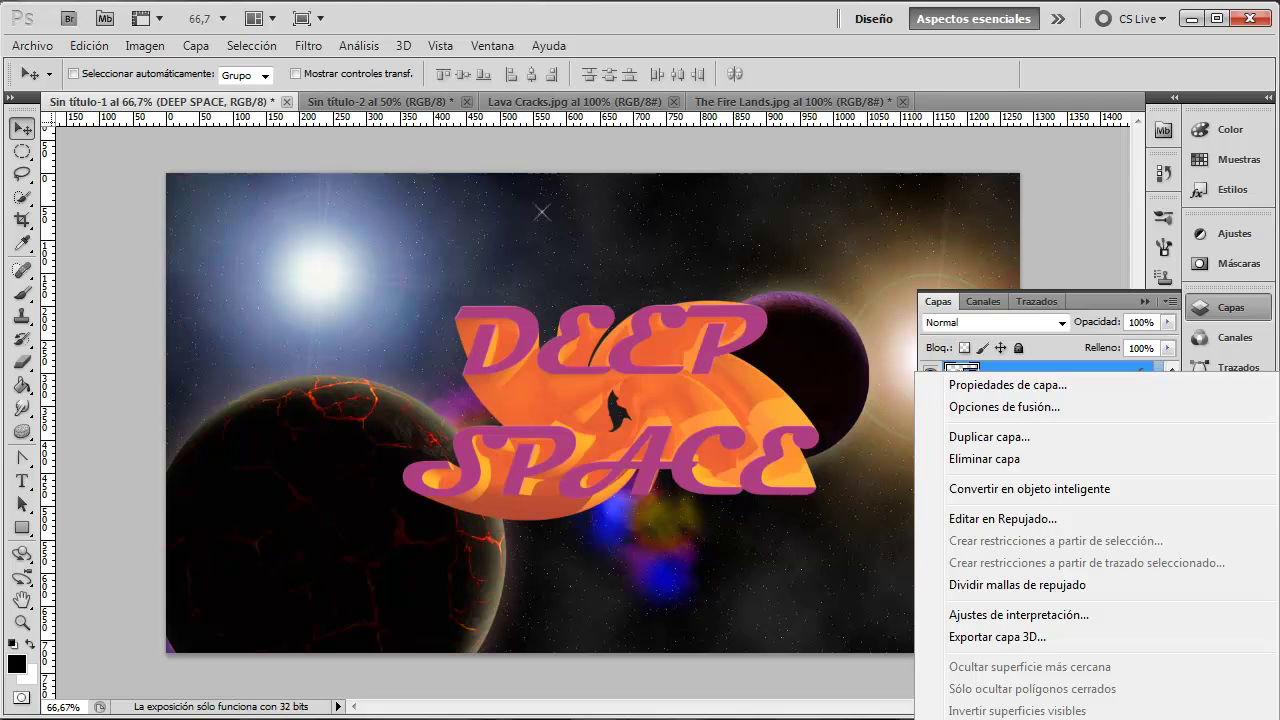
left_click(203, 48)
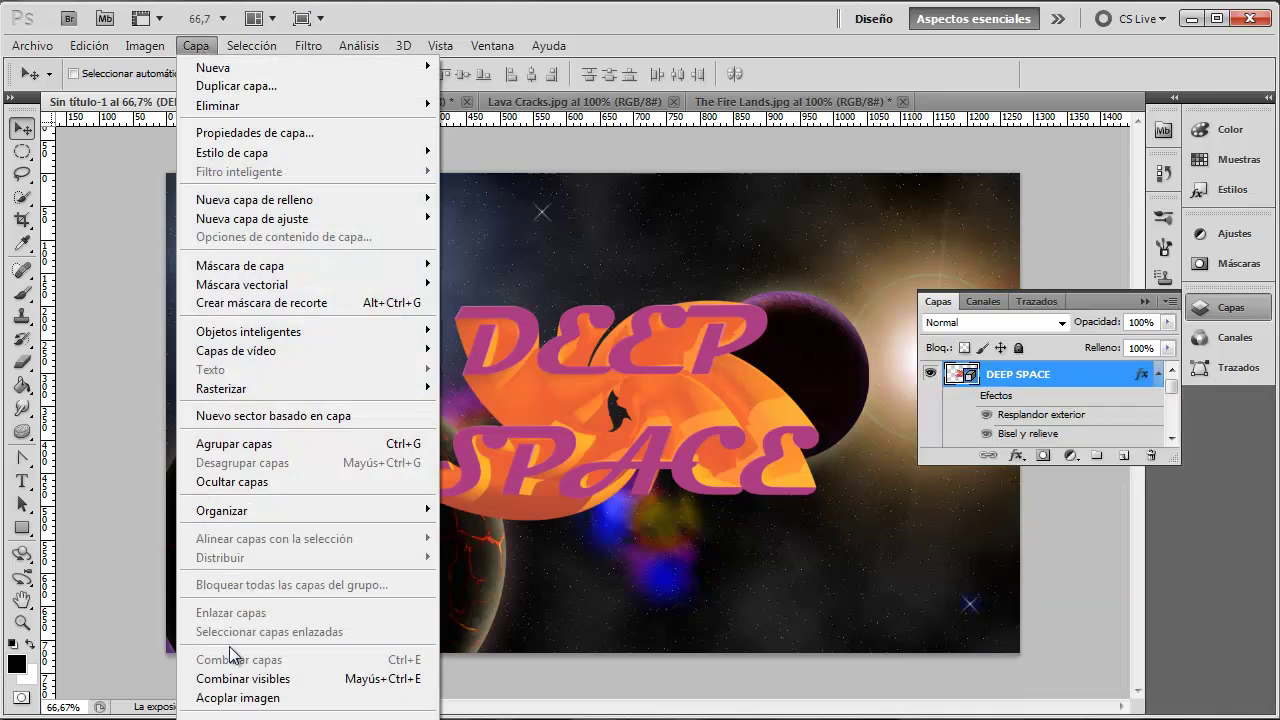
mouse_move(222, 389)
left_click(467, 501)
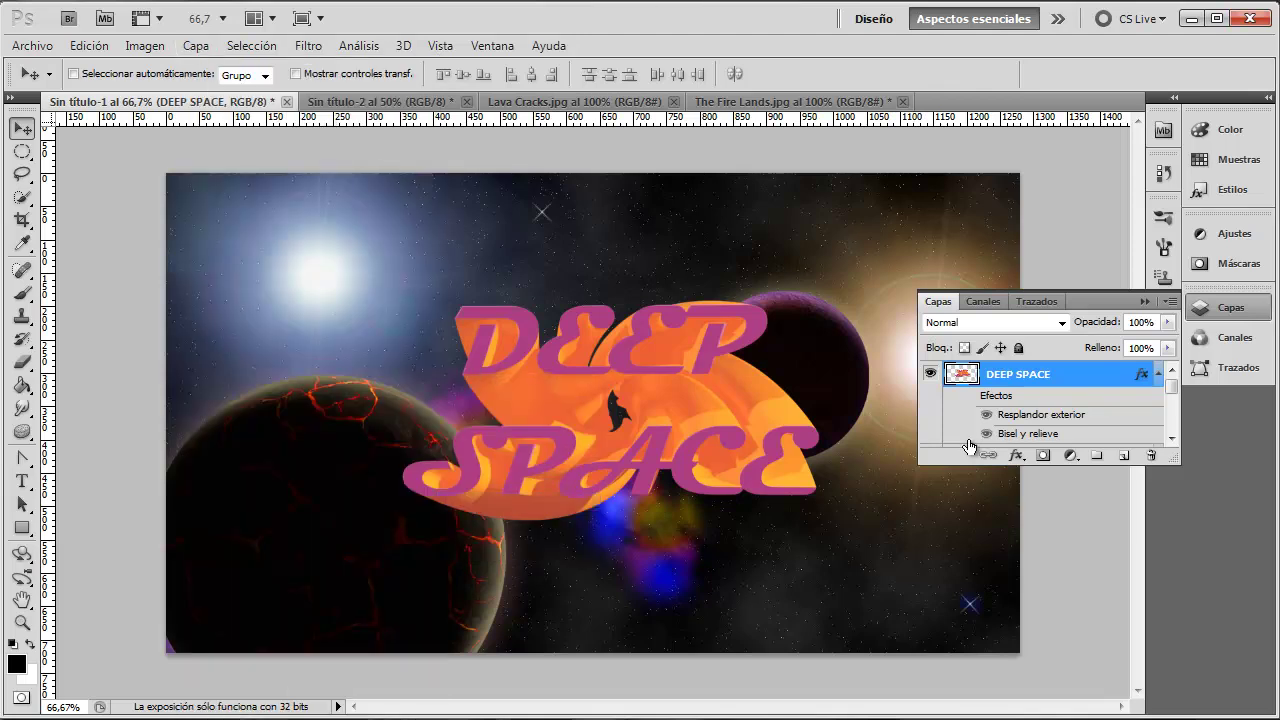
left_click(930, 373)
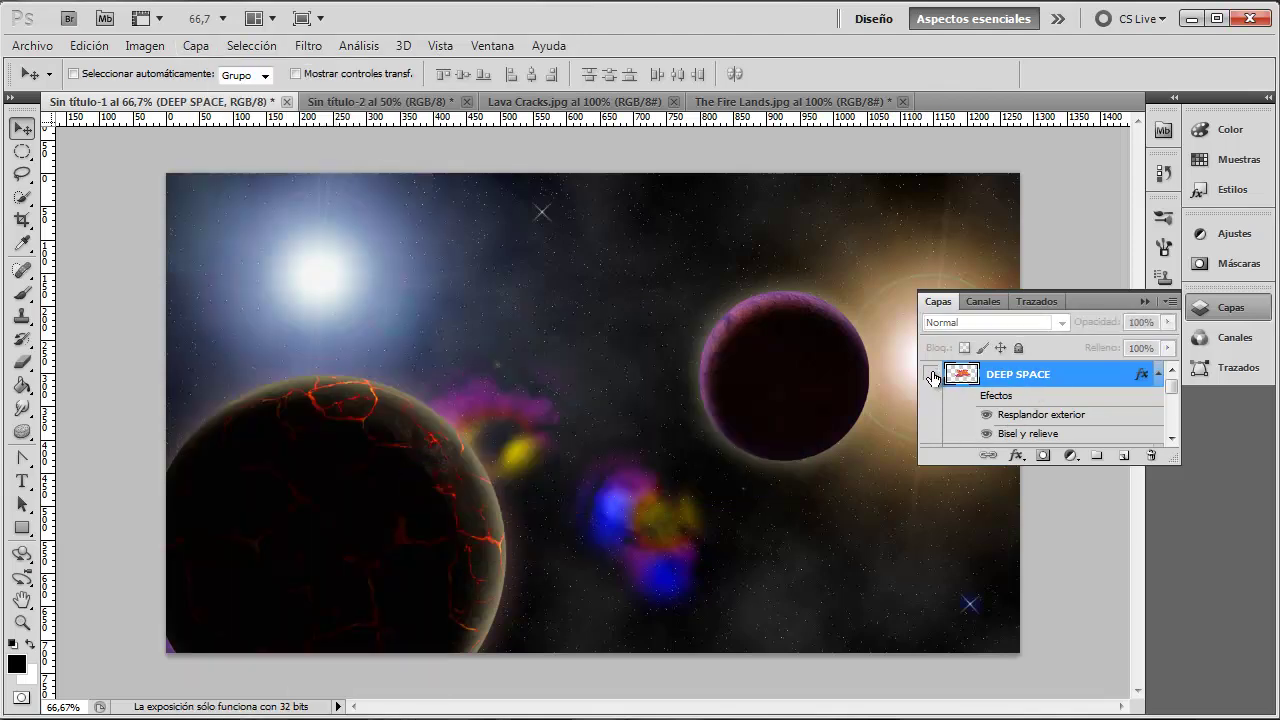
Step: Widen the DEEP SPACE outer glow's spread, leaving inner glow off
double_click(1083, 374)
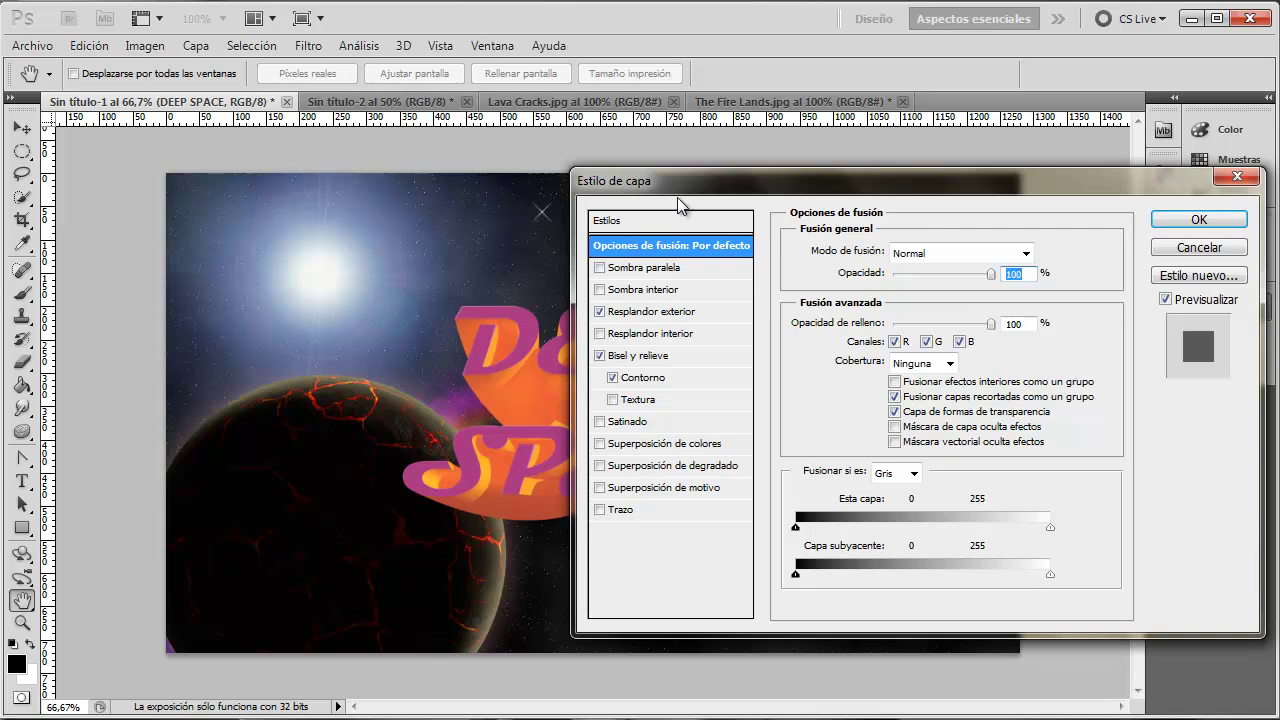
left_click_drag(677, 198, 805, 207)
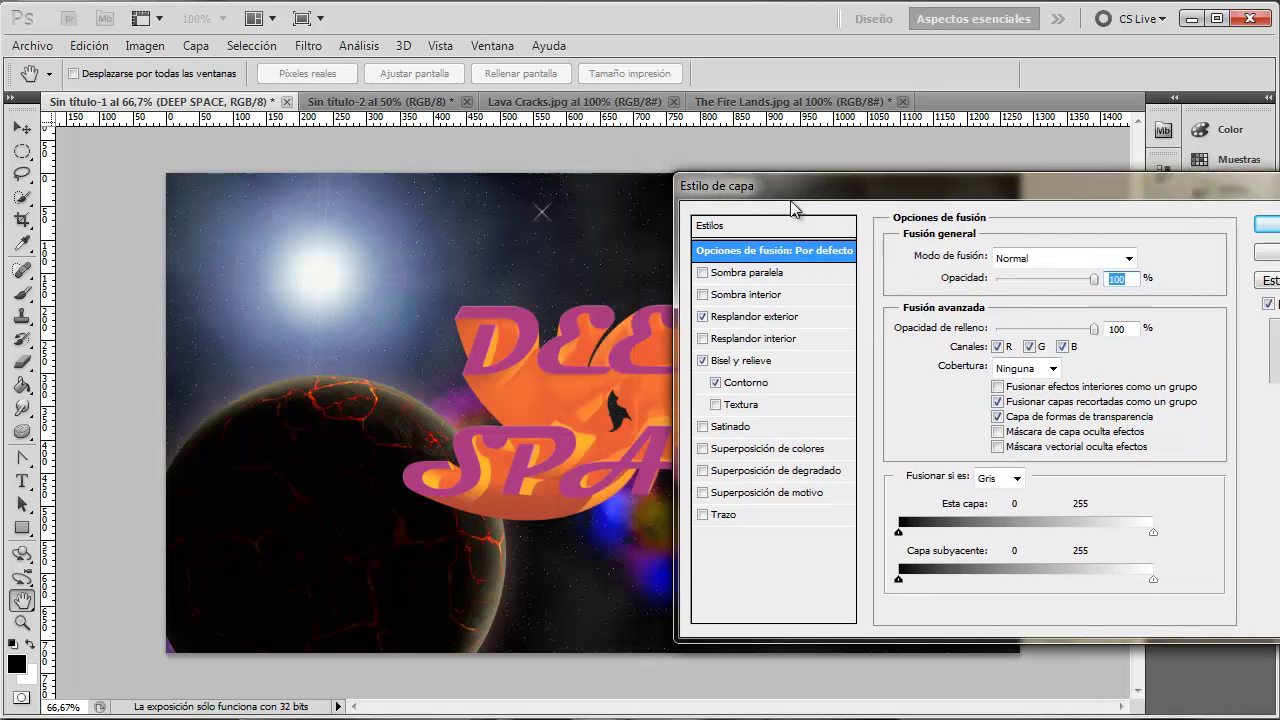
left_click(712, 341)
left_click(712, 340)
left_click(713, 318)
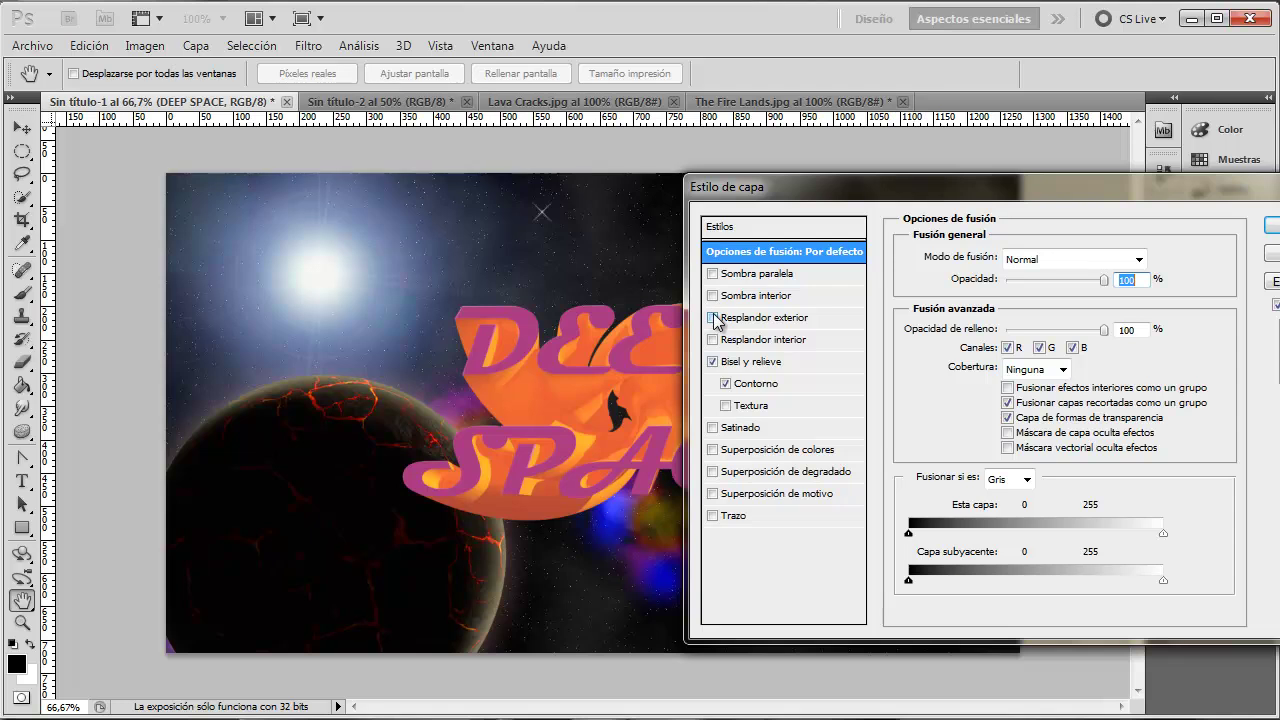
left_click(792, 318)
left_click_drag(1007, 401, 1030, 404)
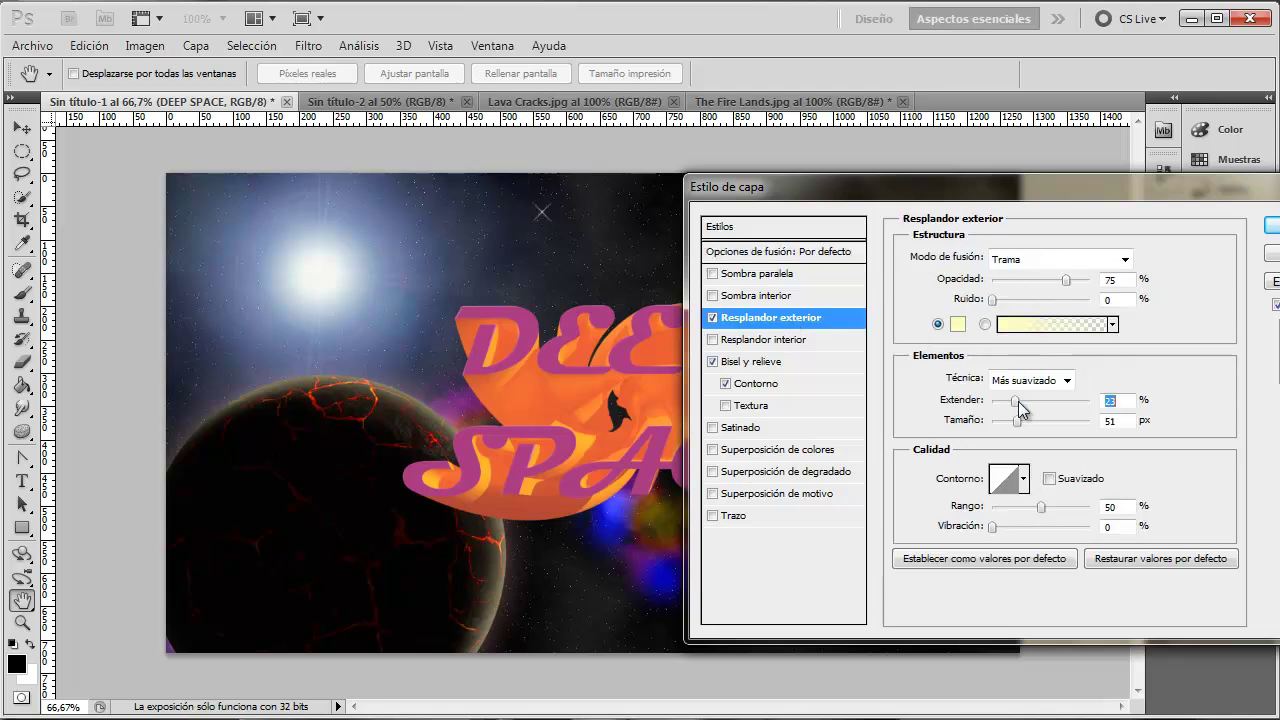
left_click(1272, 226)
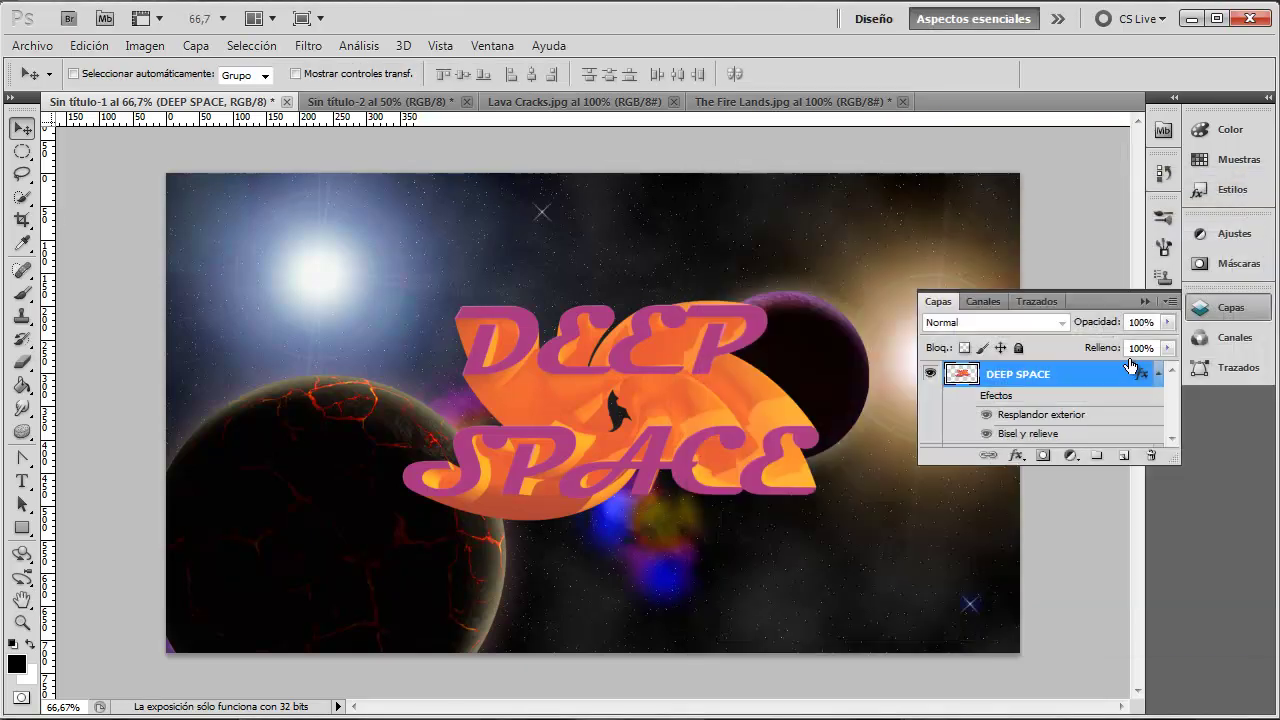
left_click(966, 398)
Step: Turn off Bevel and Emboss and fade the outer glow to 16% opacity
double_click(1040, 375)
double_click(1092, 378)
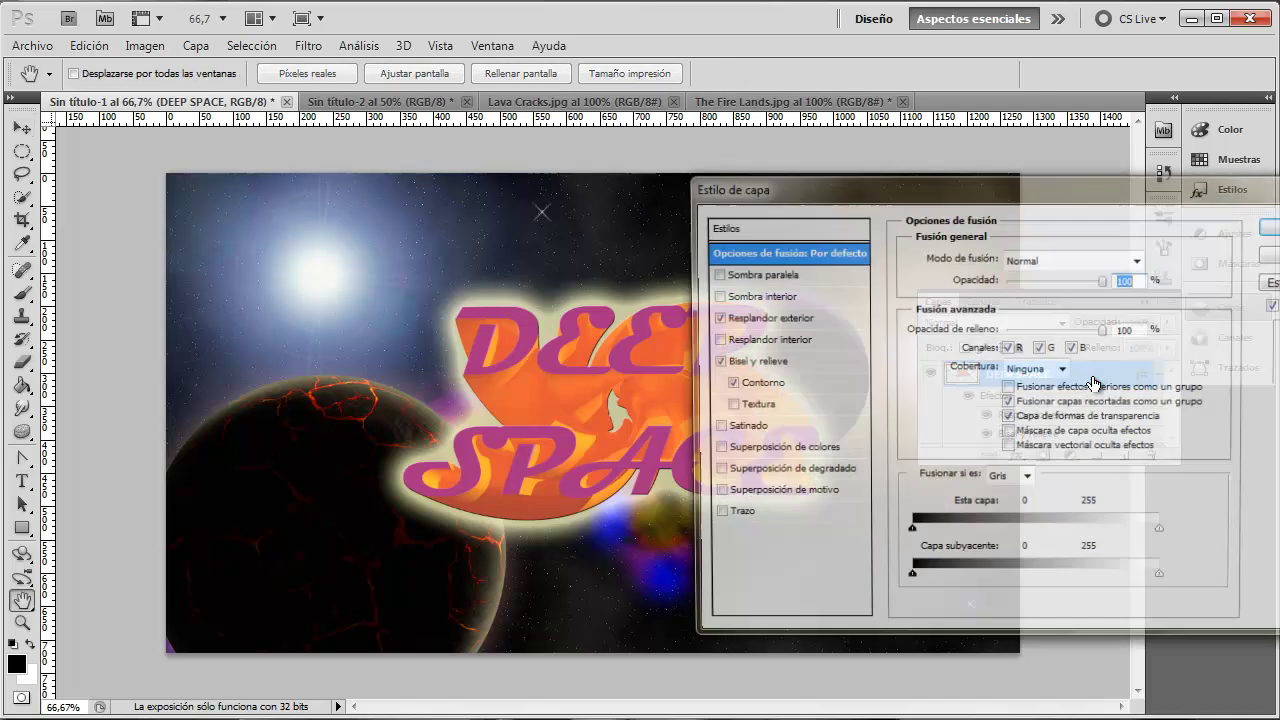
left_click(712, 516)
left_click(712, 516)
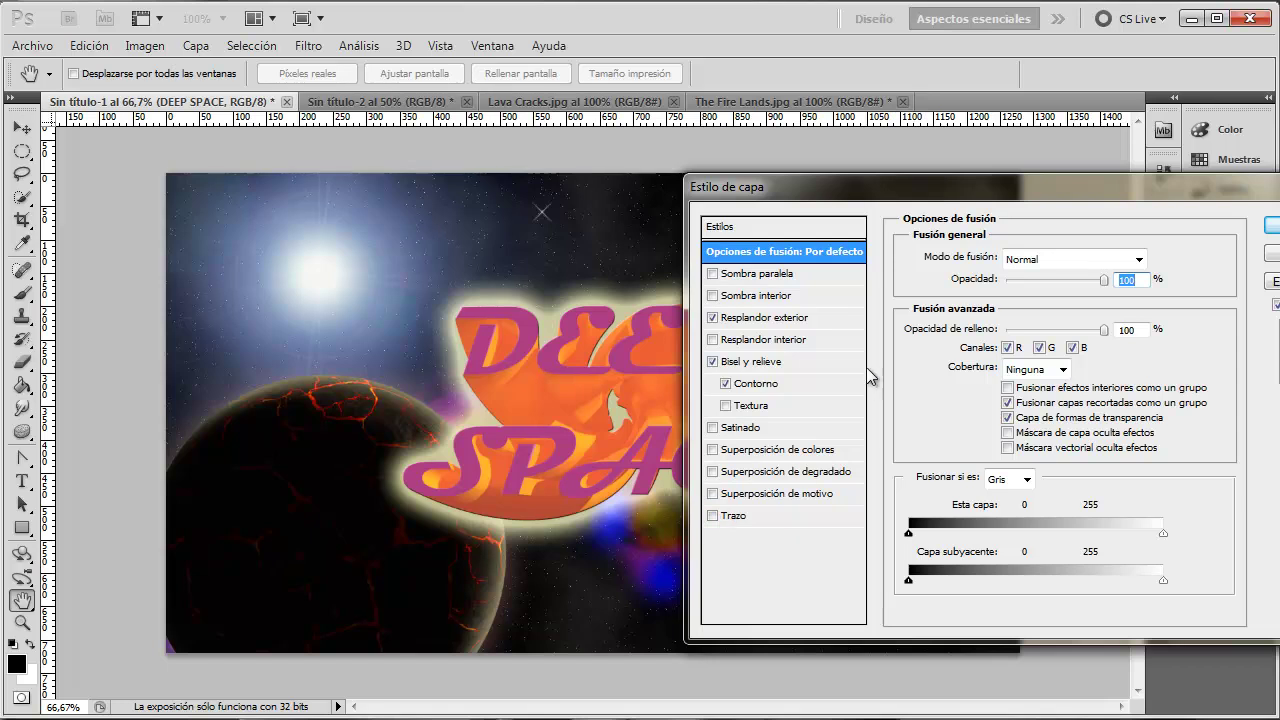
left_click(712, 361)
left_click(713, 362)
left_click(712, 361)
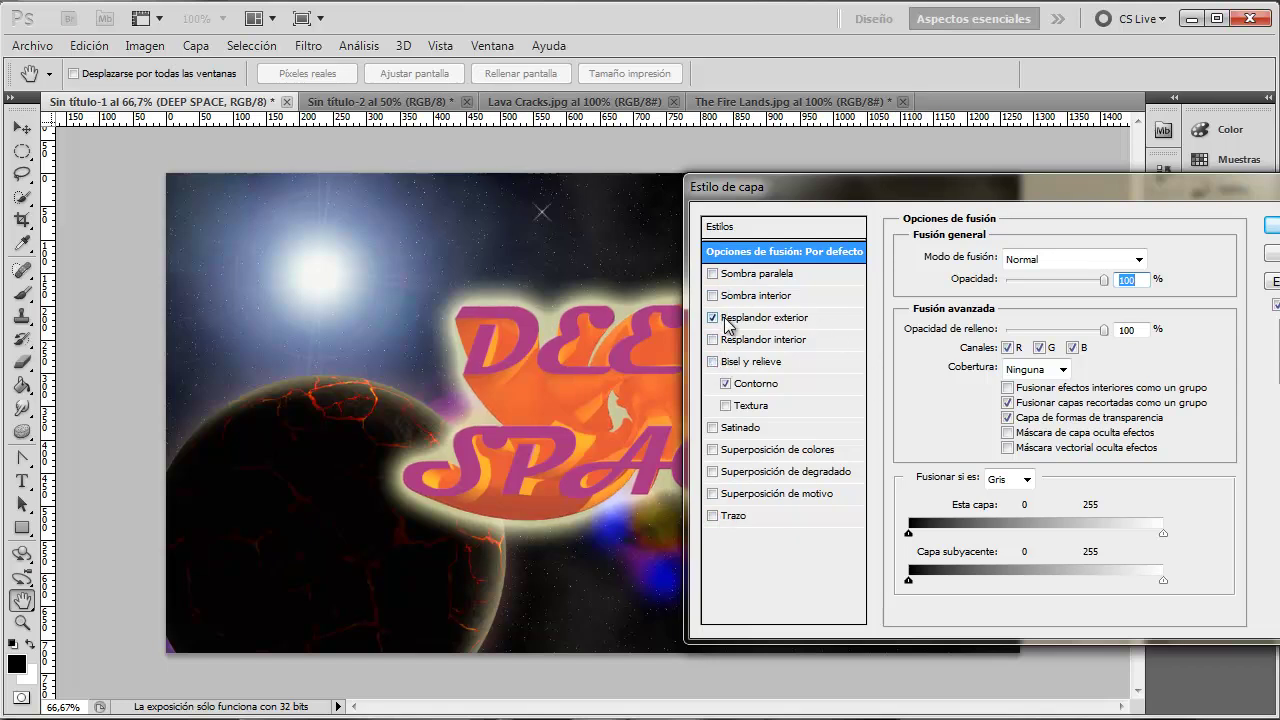
left_click(750, 318)
left_click_drag(1066, 281, 1010, 289)
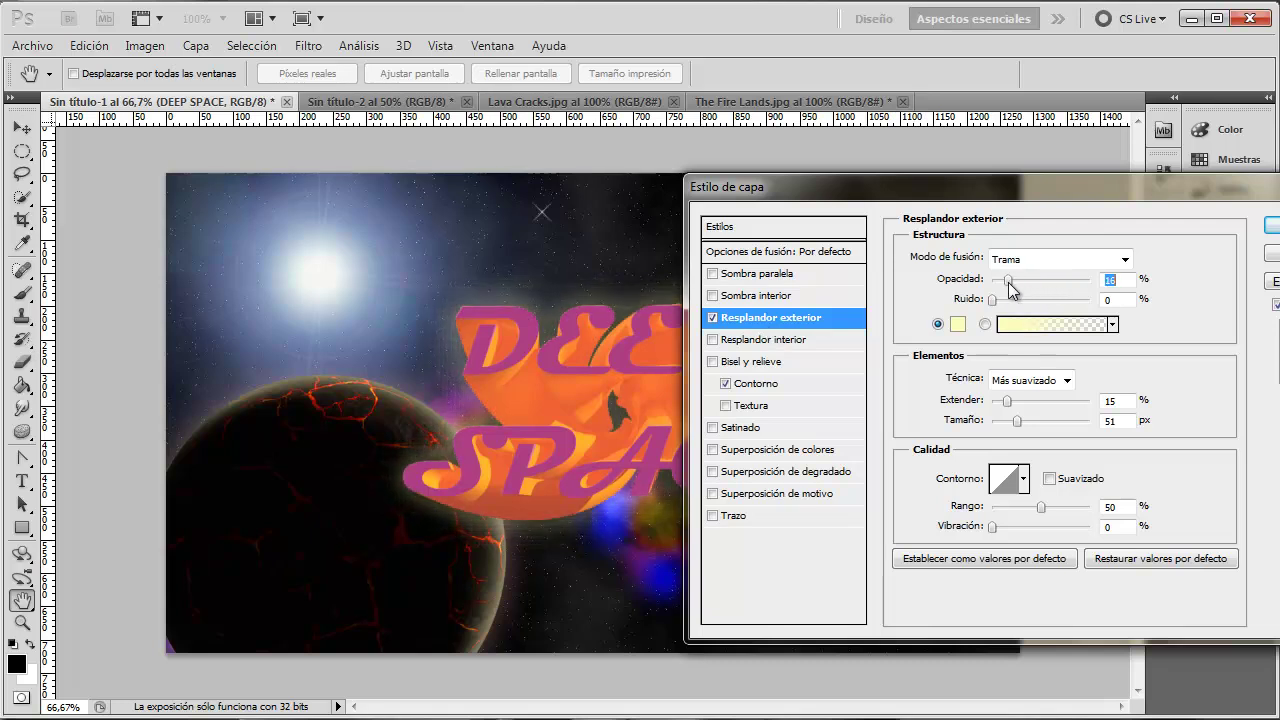
Step: Enable inner glow, try and remove Satin, confirm the style, and open Image > Adjustments
left_click(713, 340)
left_click(712, 428)
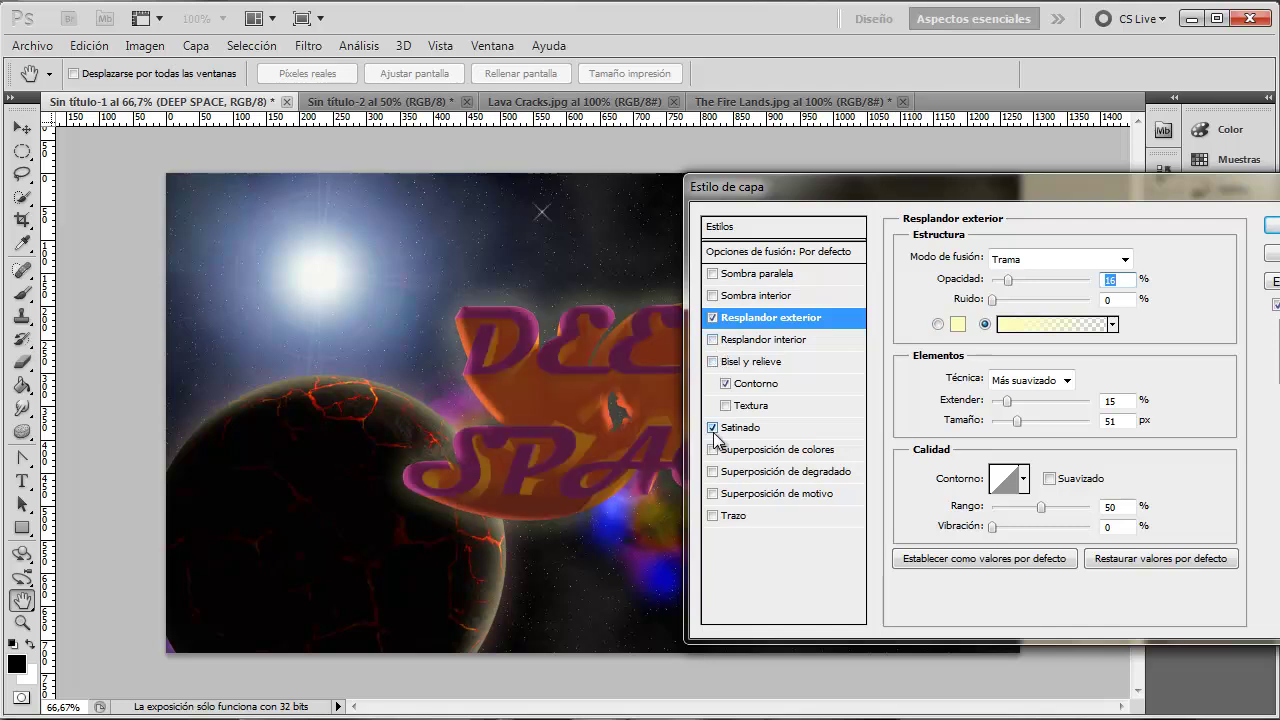
left_click(712, 428)
left_click(1268, 226)
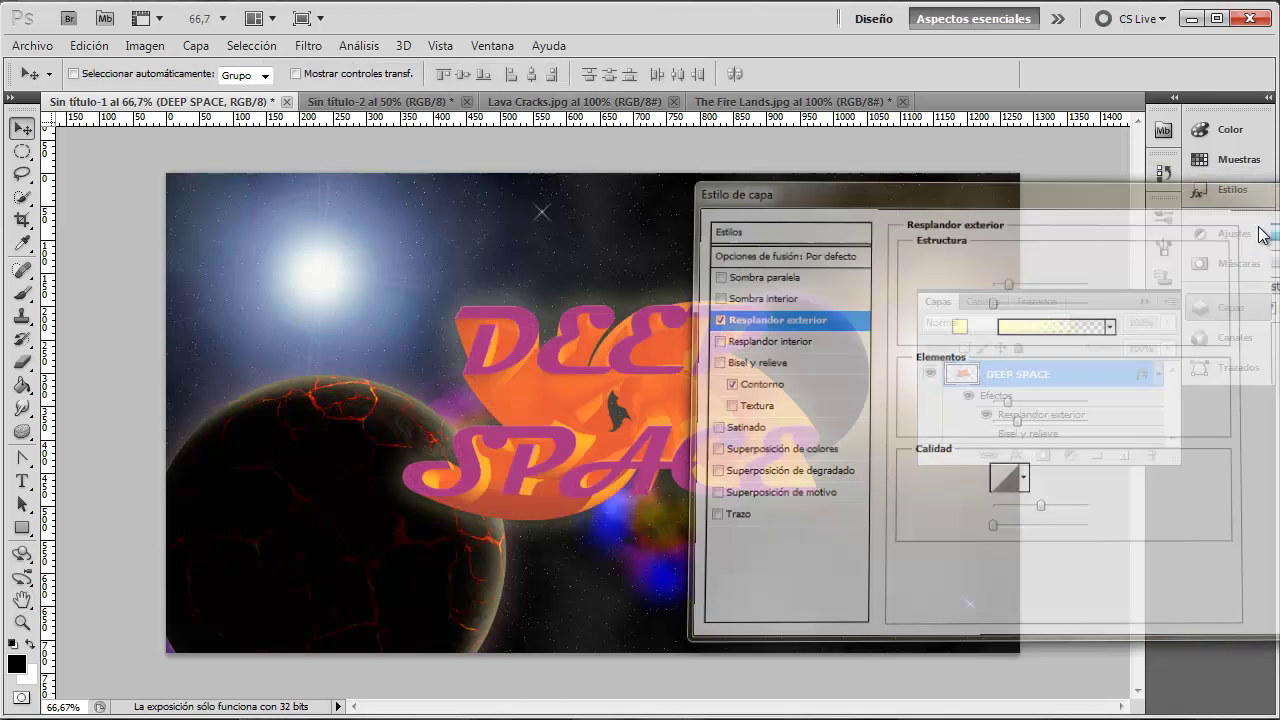
left_click(145, 46)
mouse_move(158, 96)
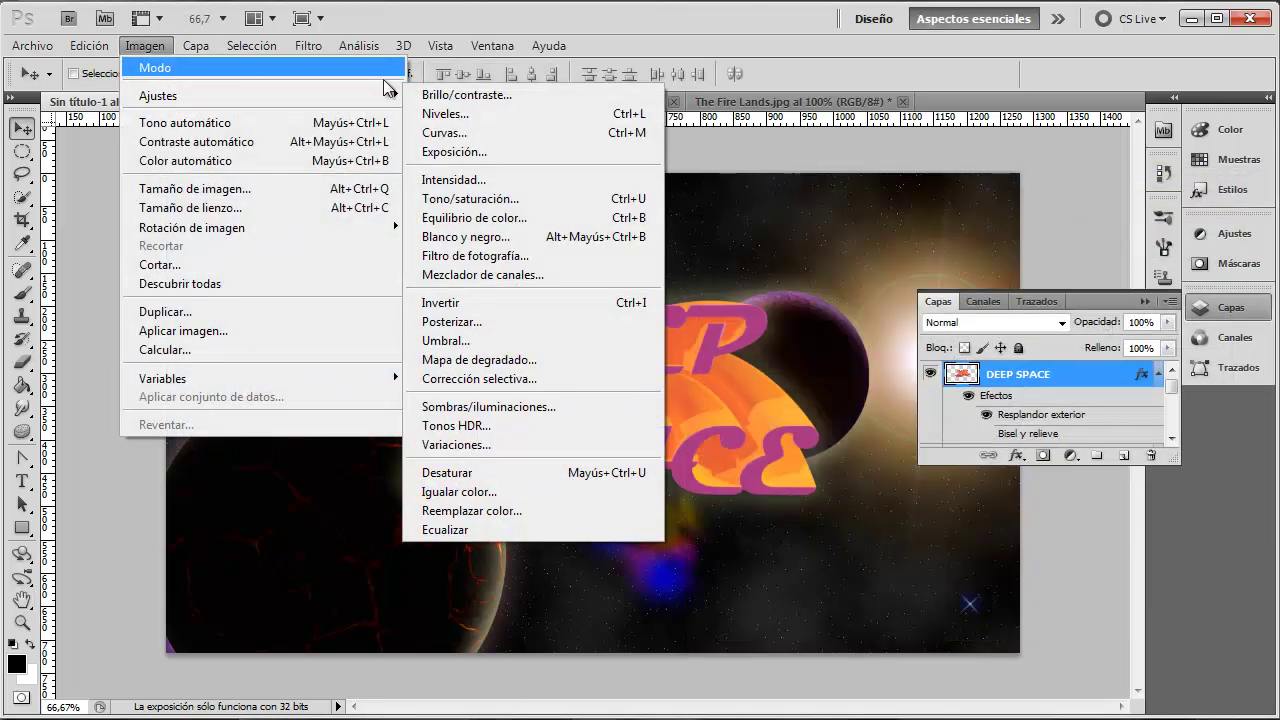
left_click(470, 199)
left_click_drag(860, 441, 920, 441)
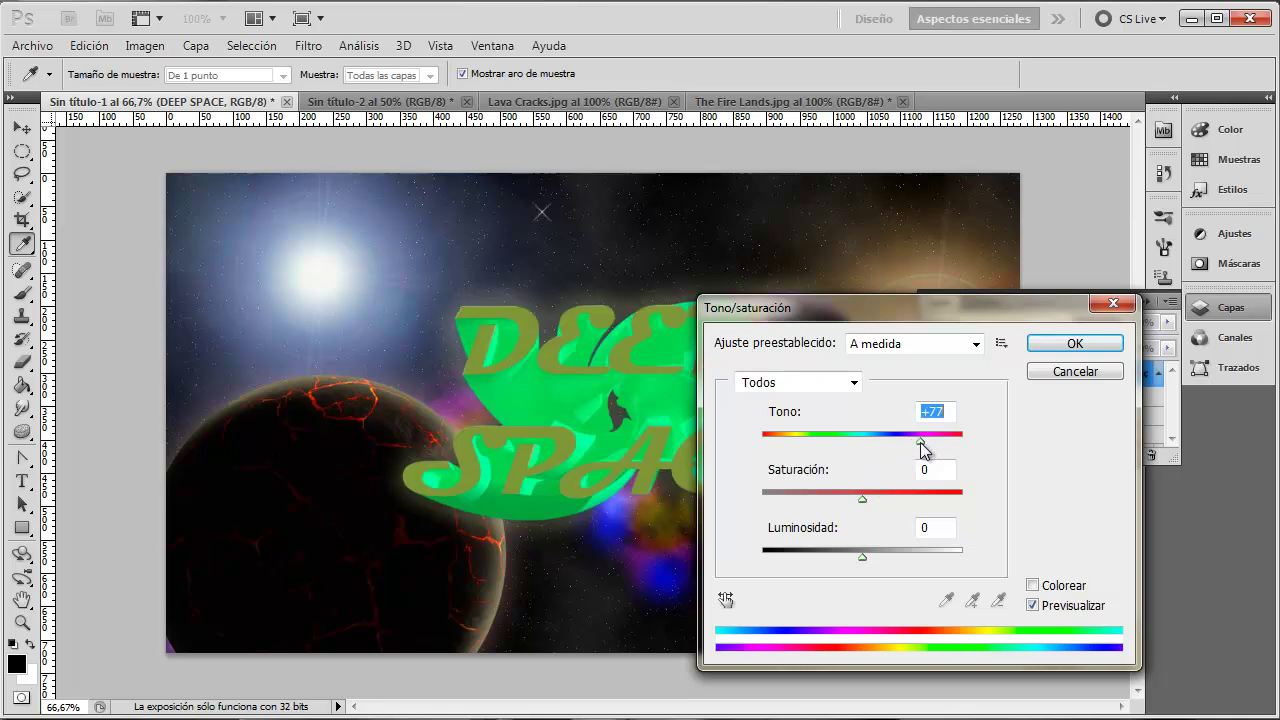
mouse_move(920, 441)
left_mouse_down()
mouse_move(836, 441)
mouse_move(912, 441)
left_mouse_up()
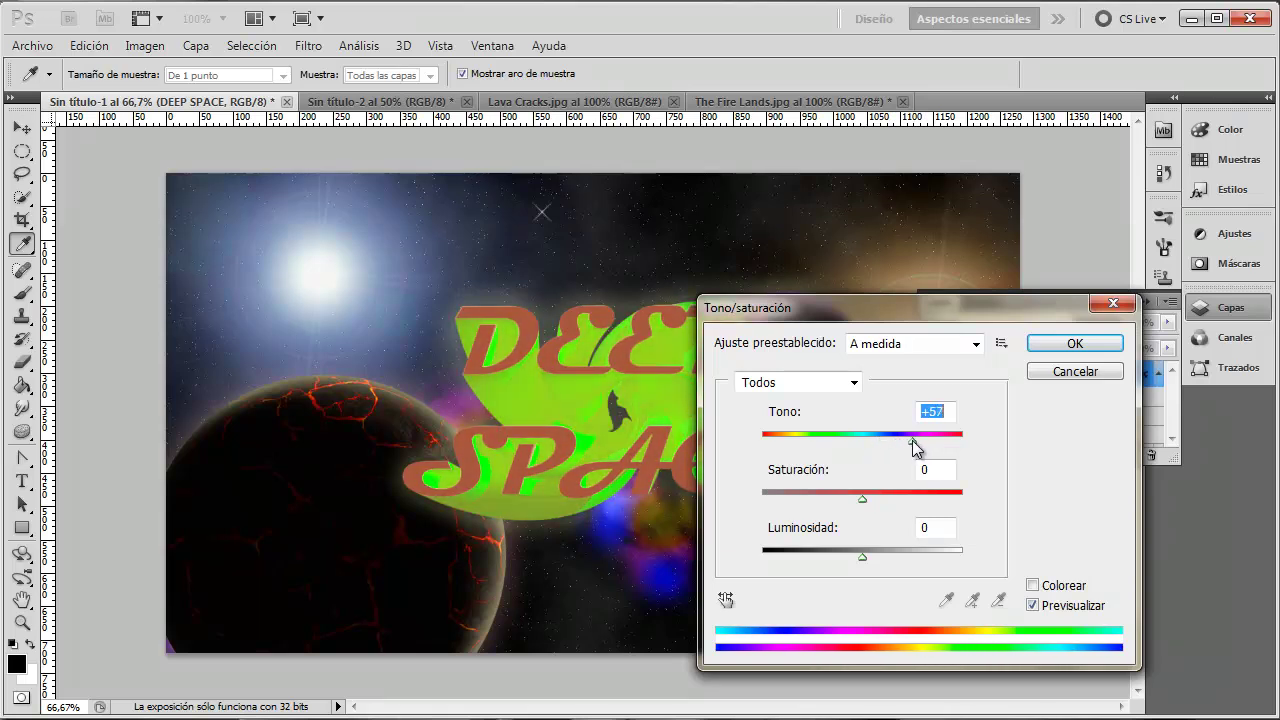
left_click_drag(862, 495, 928, 495)
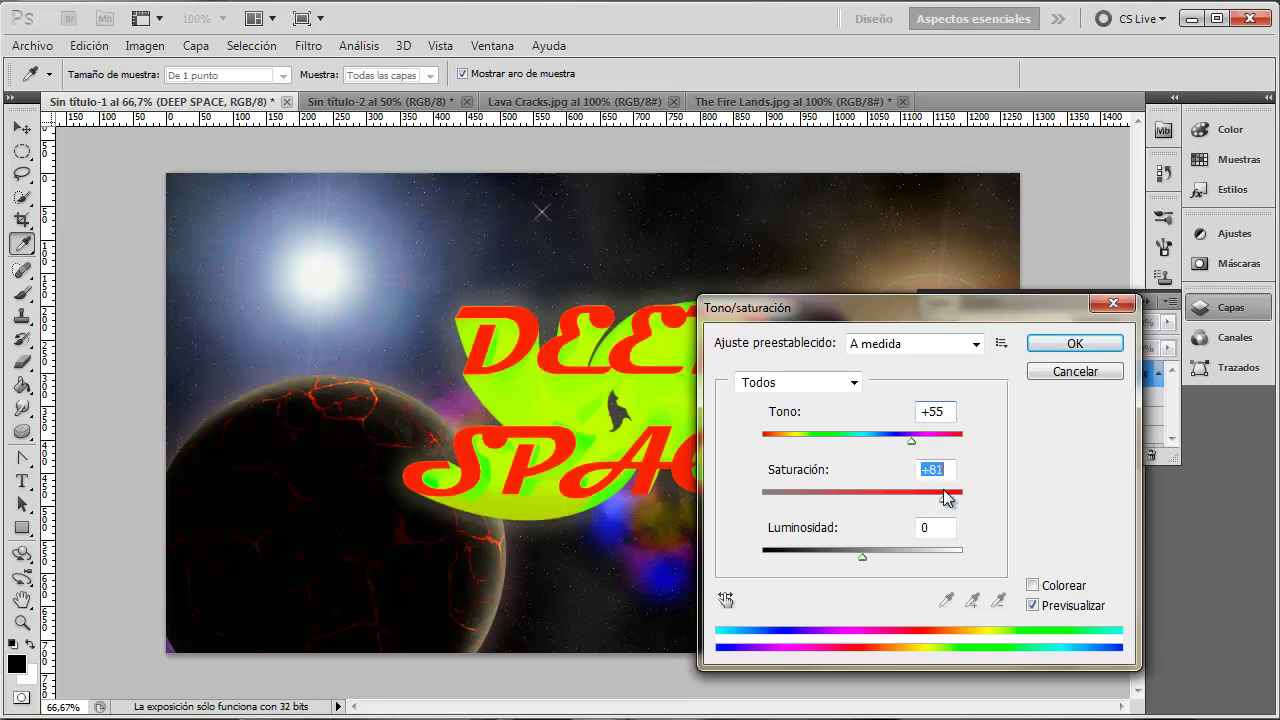
left_click(1087, 374)
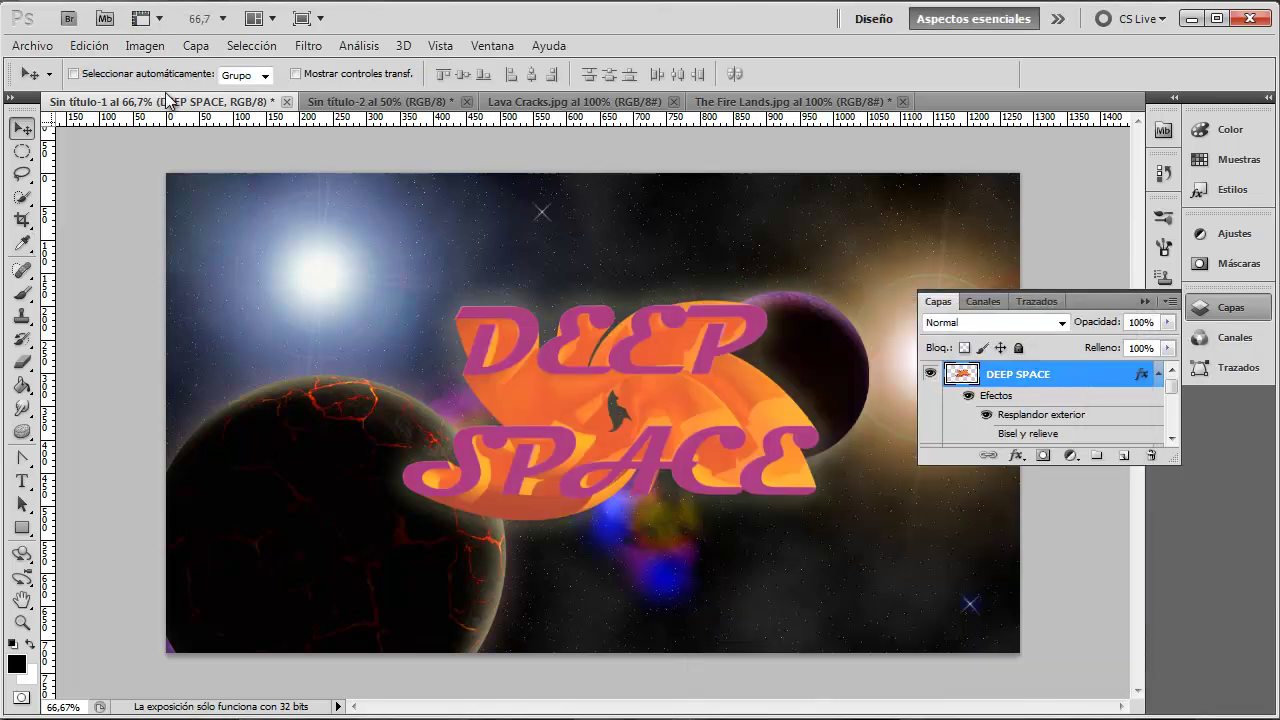
Step: Apply Levels to DEEP SPACE with the midtone input at about 0,91
left_click(145, 45)
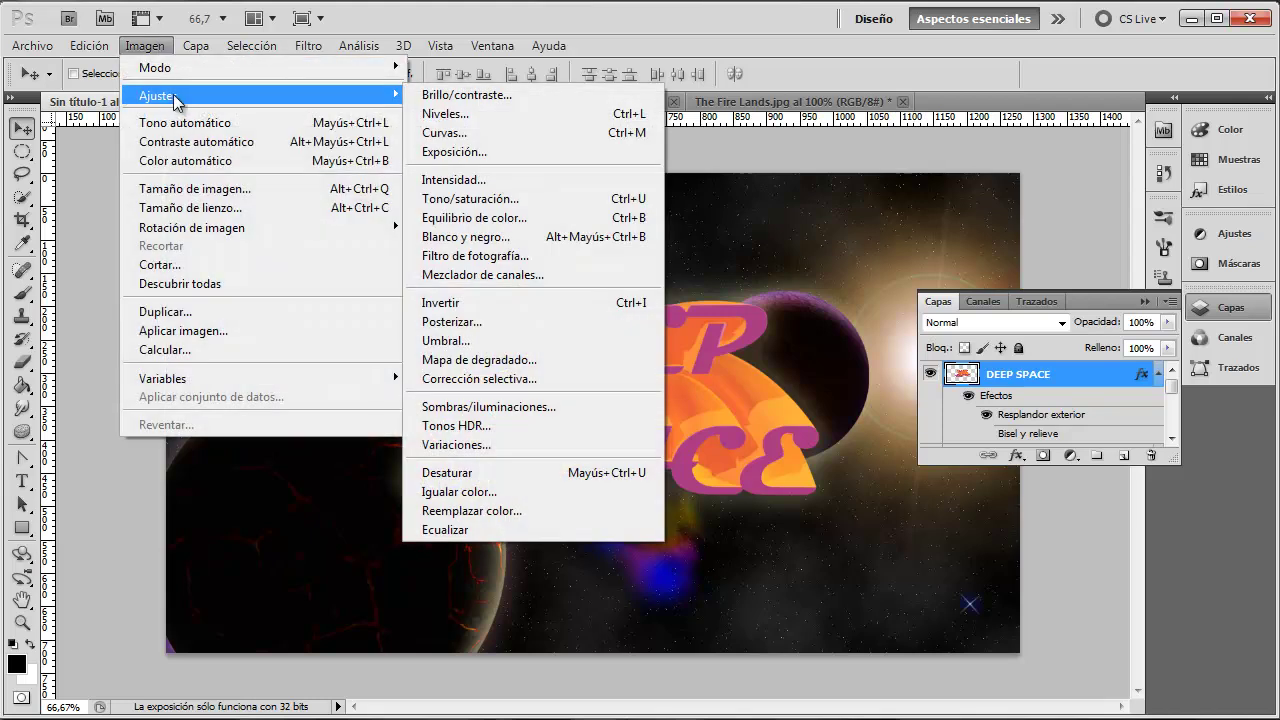
mouse_move(158, 95)
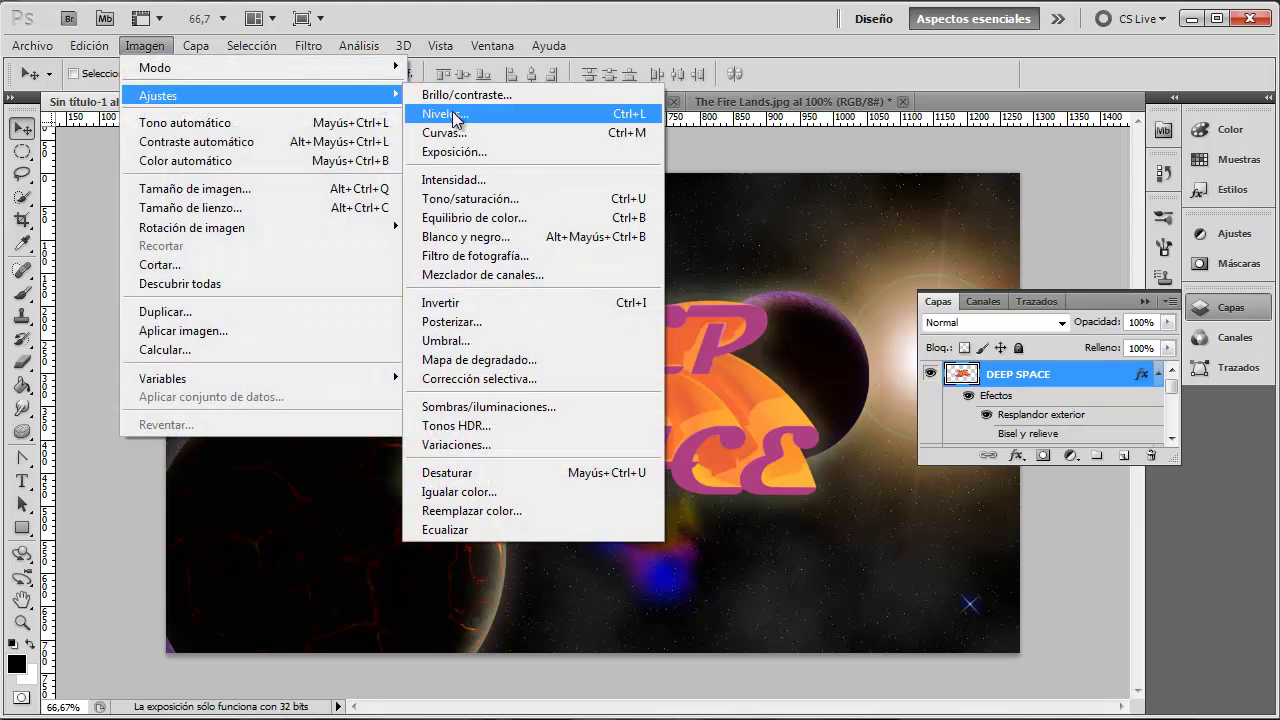
left_click(456, 117)
left_click_drag(1106, 497, 1107, 499)
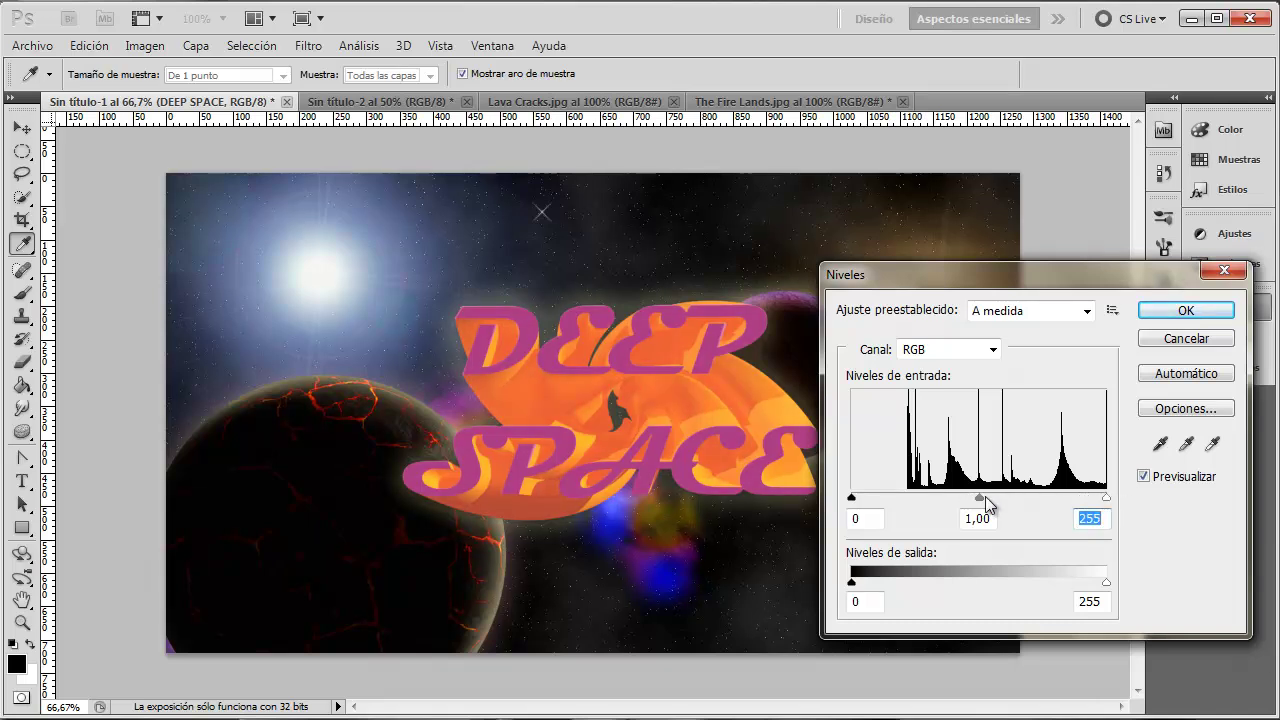
mouse_move(1006, 499)
left_mouse_down()
mouse_move(1018, 497)
mouse_move(988, 493)
left_mouse_up()
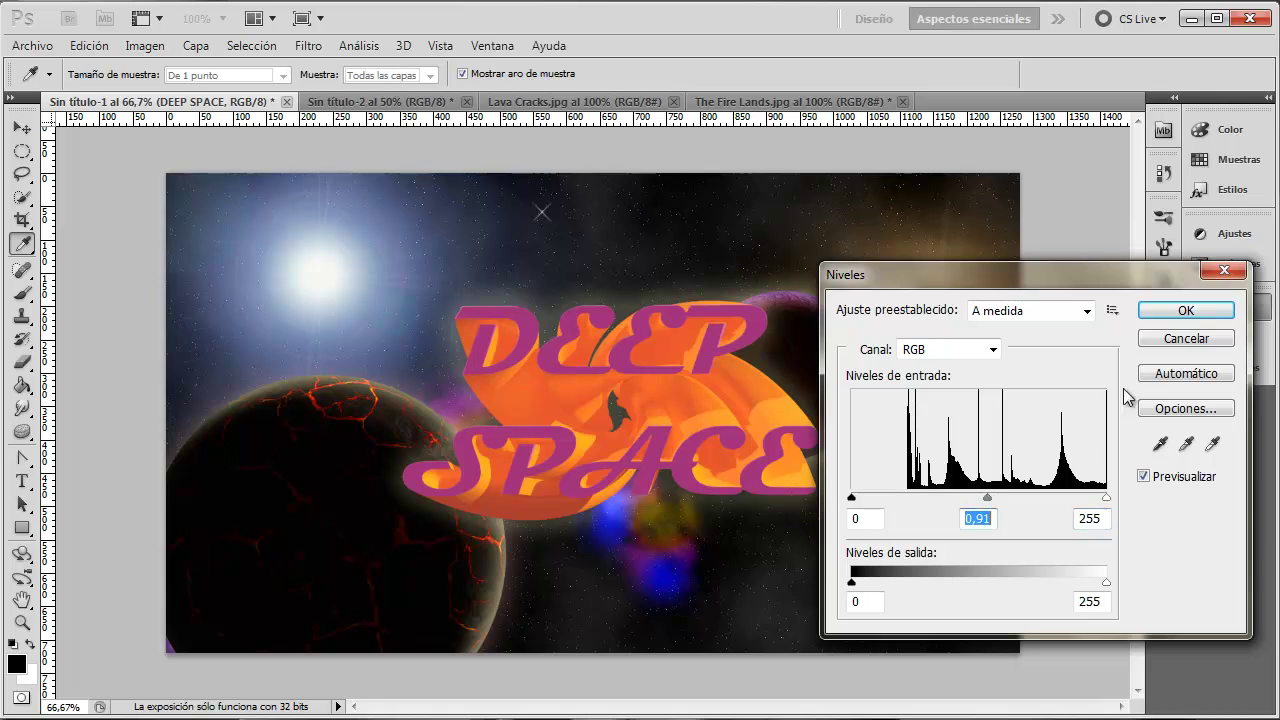
left_click(1192, 309)
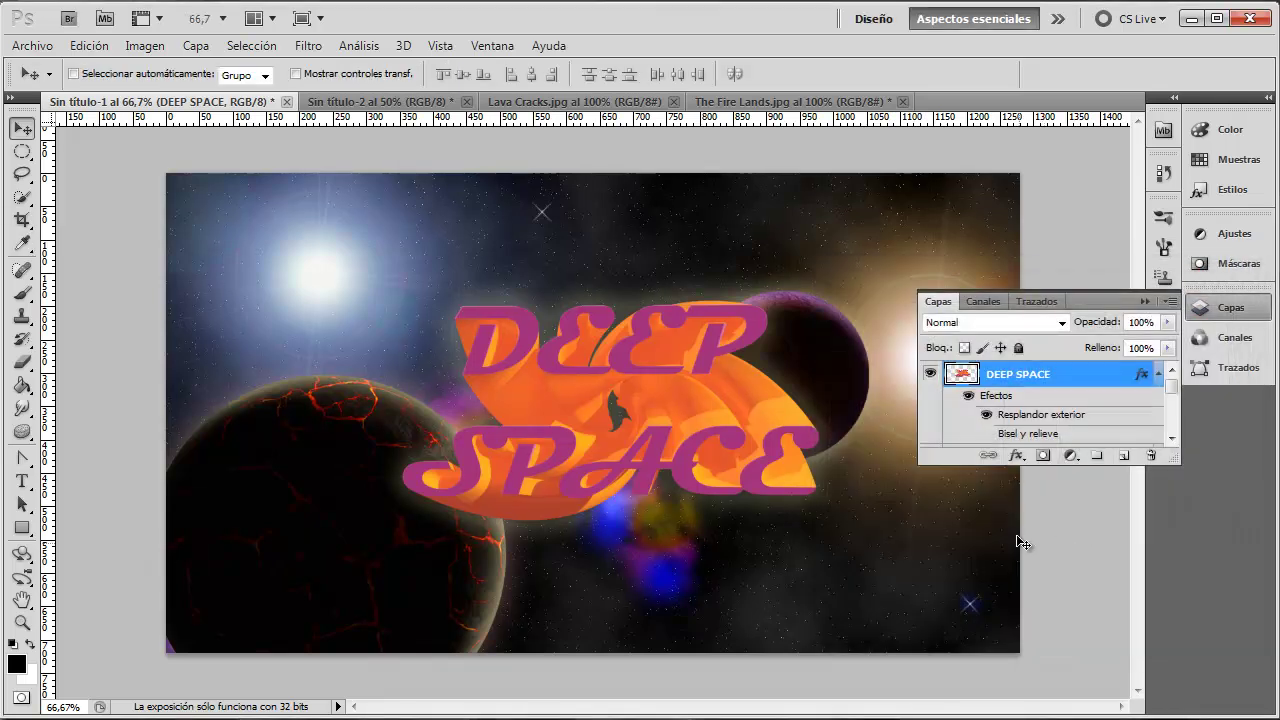
Step: Raise outer glow opacity to 30% and enable inner glow with choke 2
double_click(1077, 385)
left_click(763, 318)
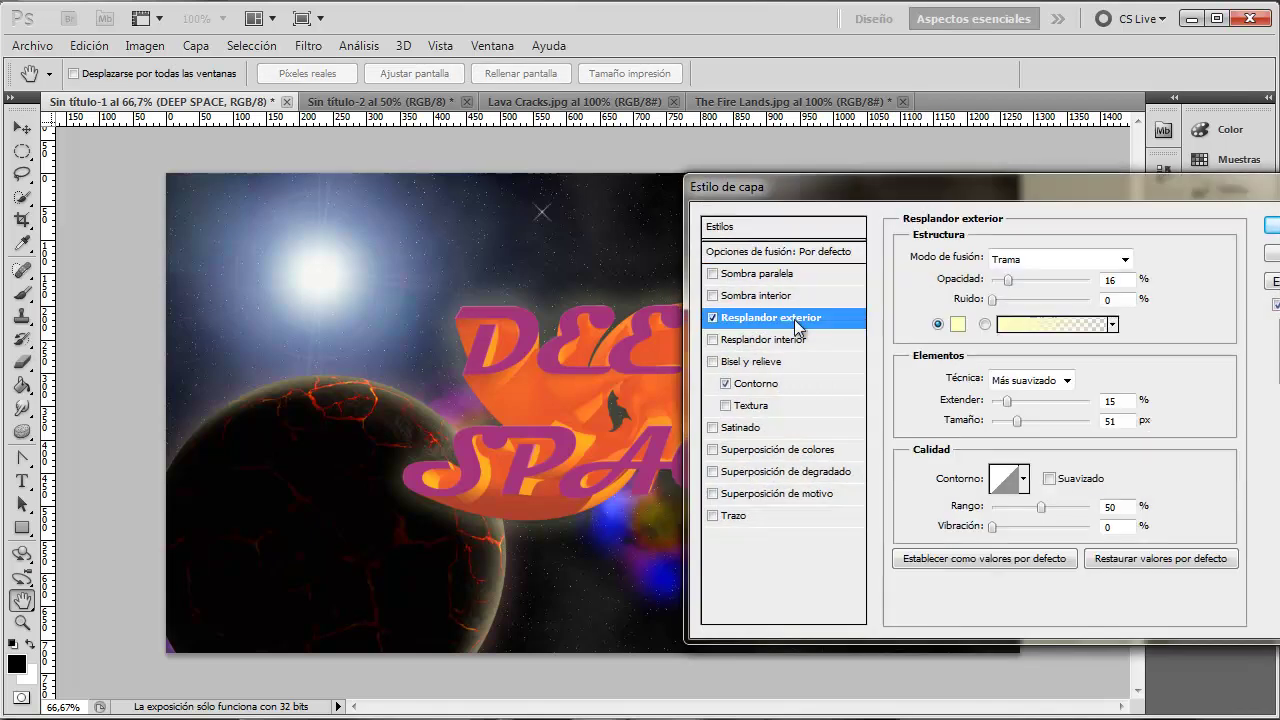
left_click_drag(1012, 283, 1022, 283)
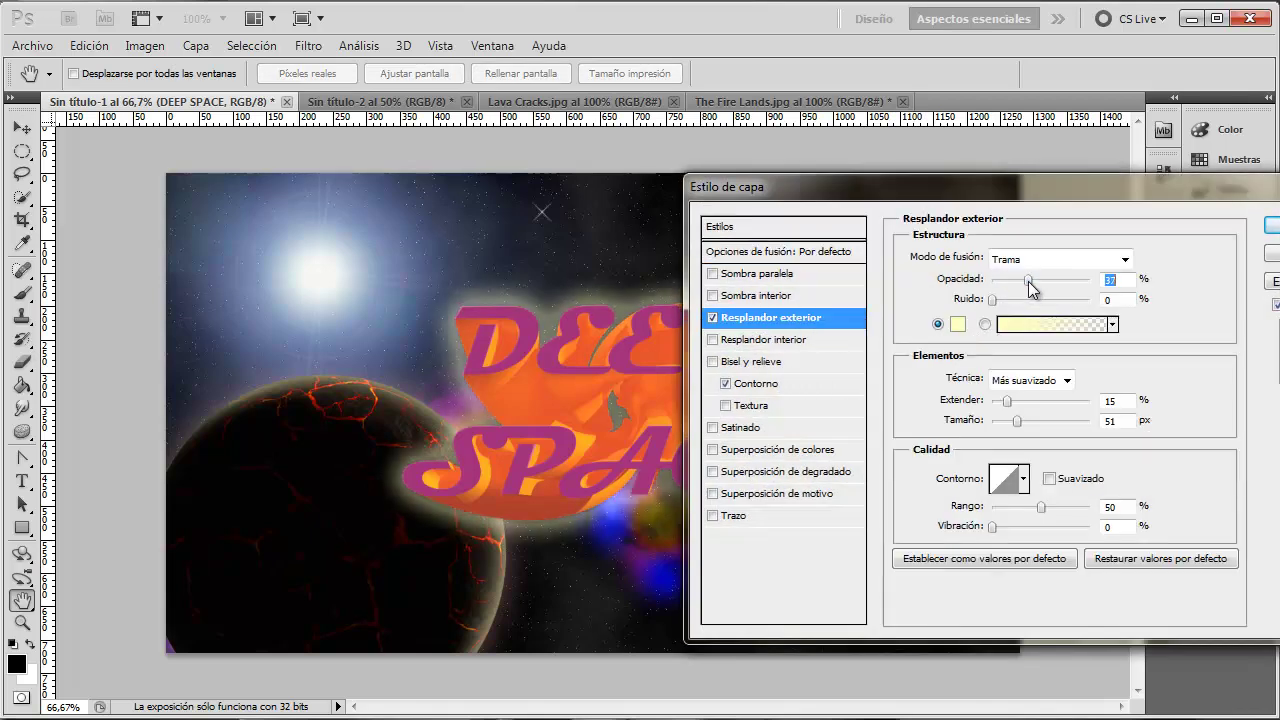
left_click(764, 340)
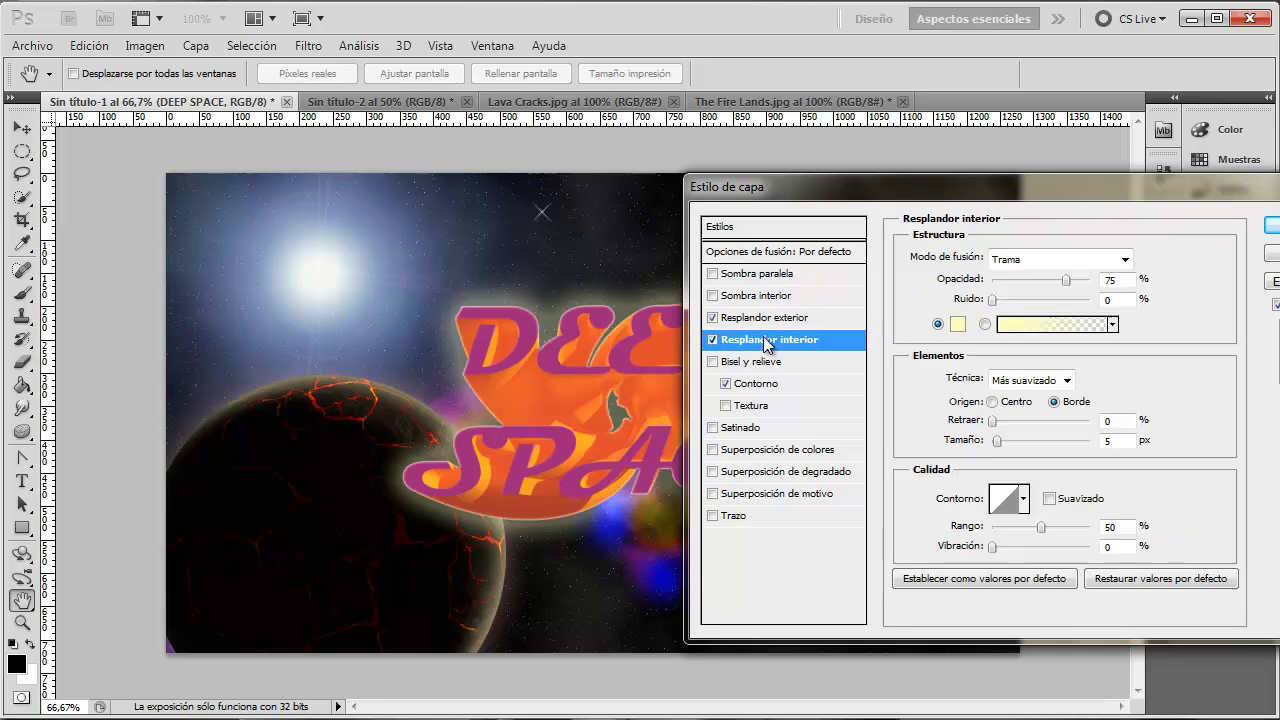
left_click(995, 421)
left_click_drag(996, 421, 1007, 437)
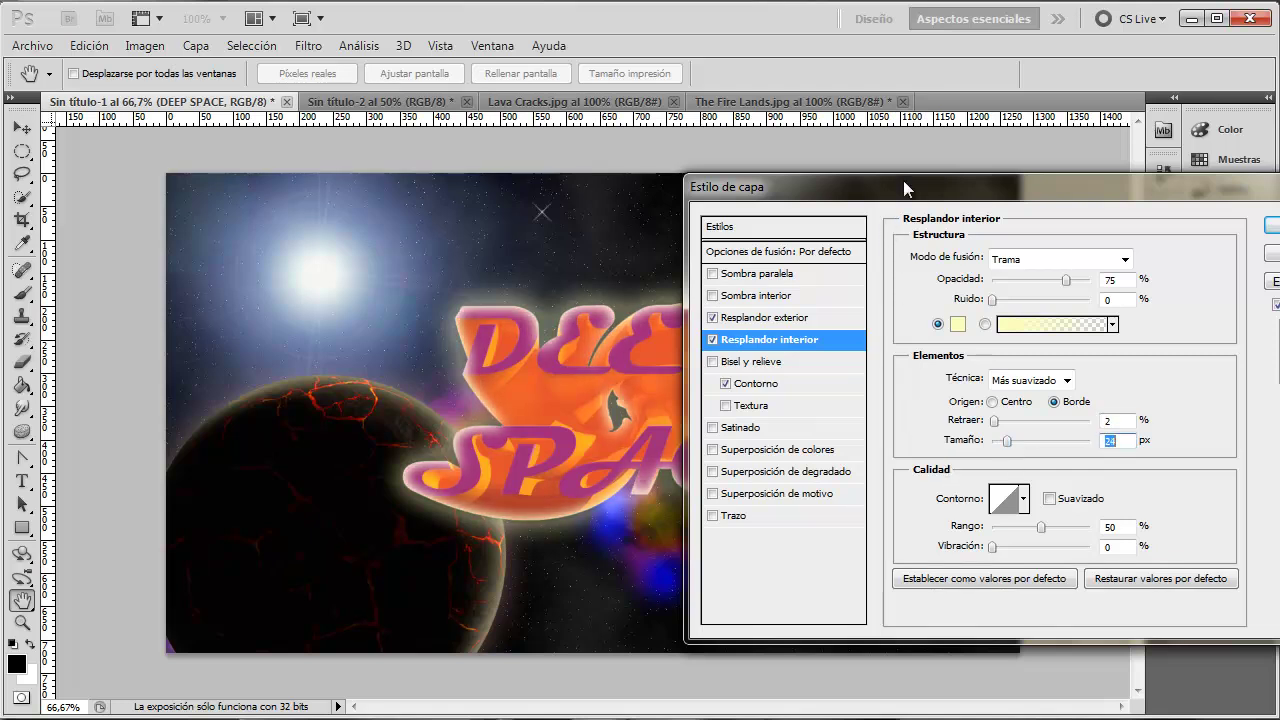
Step: Review the glow effects and turn off Bevel and Emboss
left_click_drag(903, 187, 1012, 187)
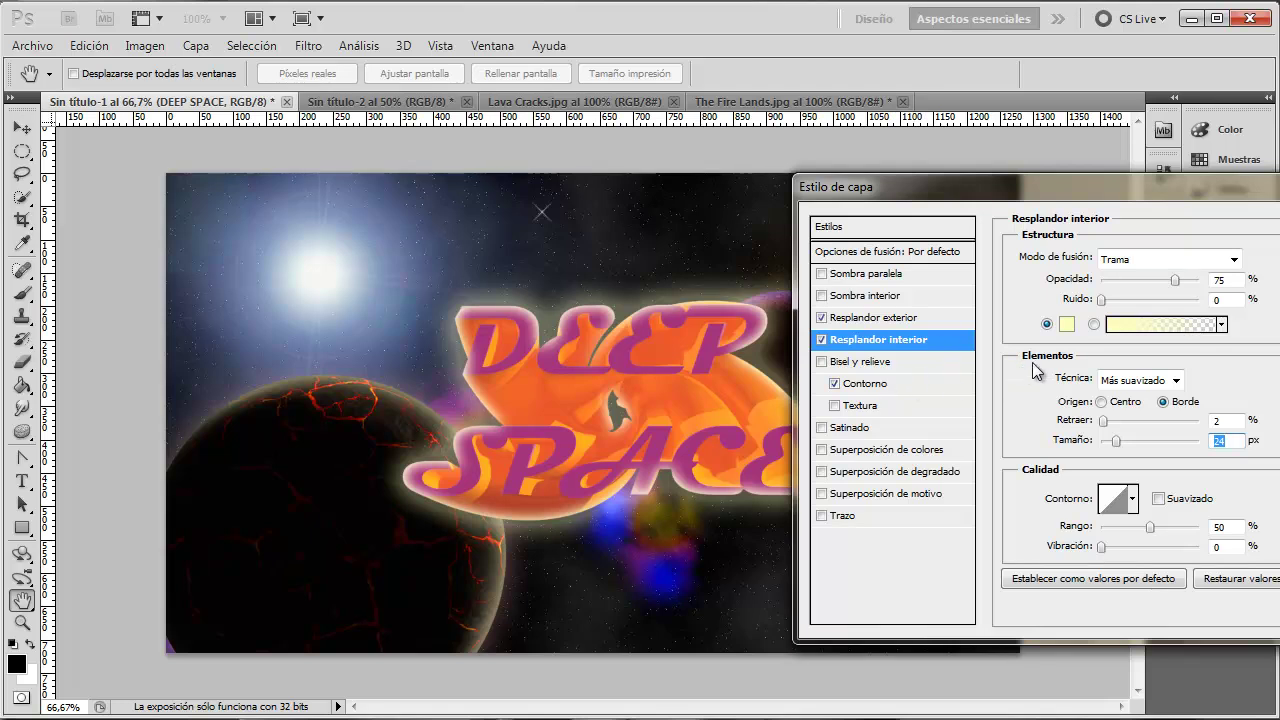
left_click(876, 320)
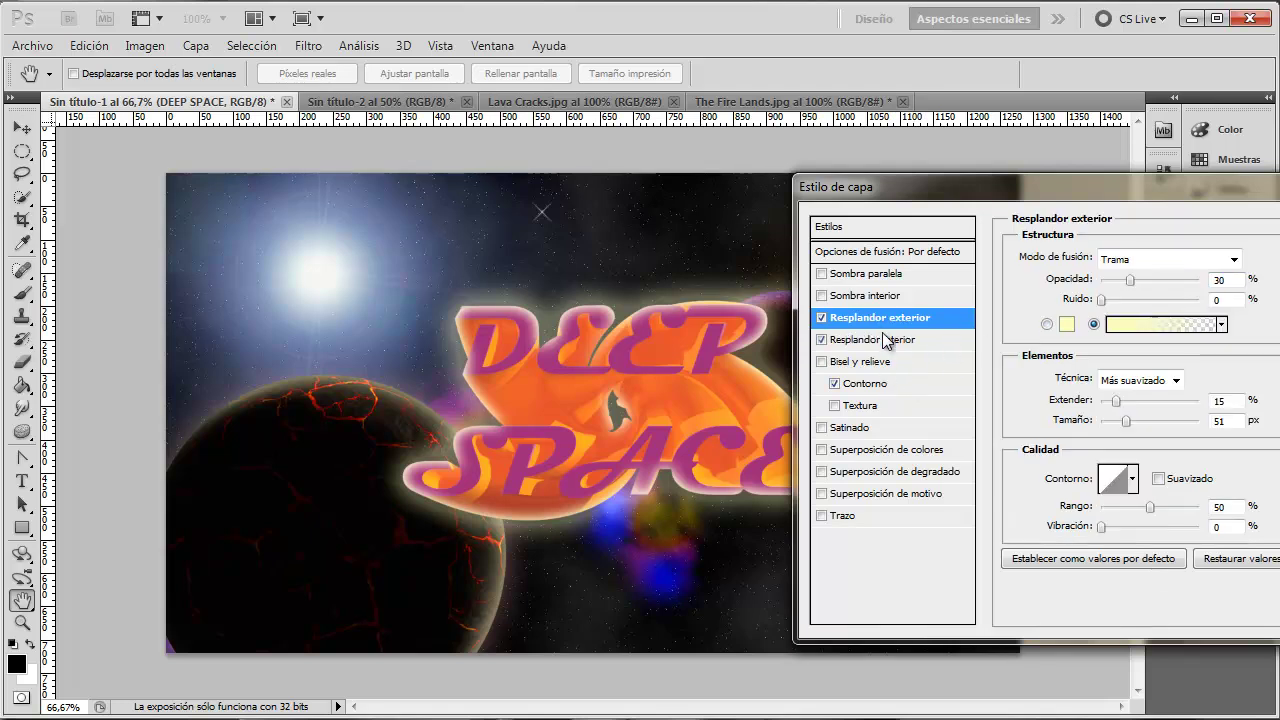
left_click(834, 384)
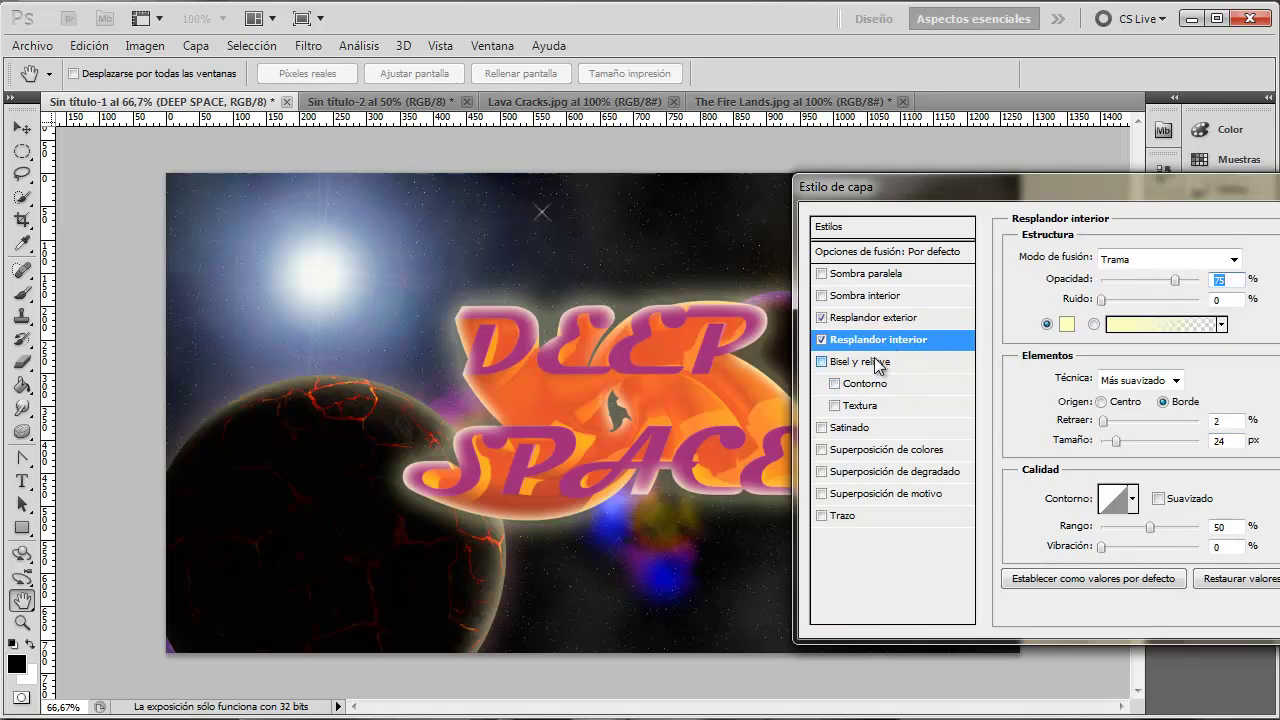
left_click(878, 362)
left_click(821, 361)
left_click(882, 342)
Step: Make the inner glow blue 175ea6 at 35 px size and apply the style
left_click(1066, 323)
left_click(951, 389)
mouse_move(951, 389)
left_mouse_down()
mouse_move(952, 465)
mouse_move(1026, 418)
left_mouse_up()
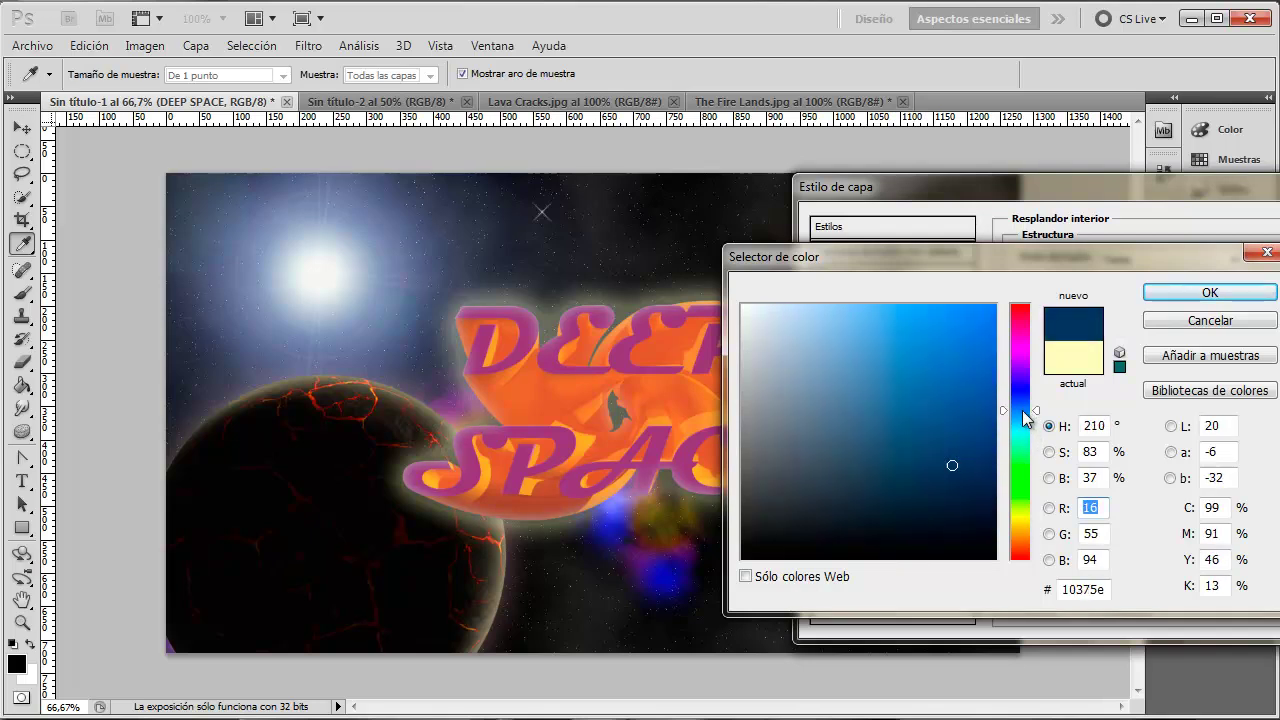
left_click_drag(957, 448, 973, 370)
left_click(1170, 292)
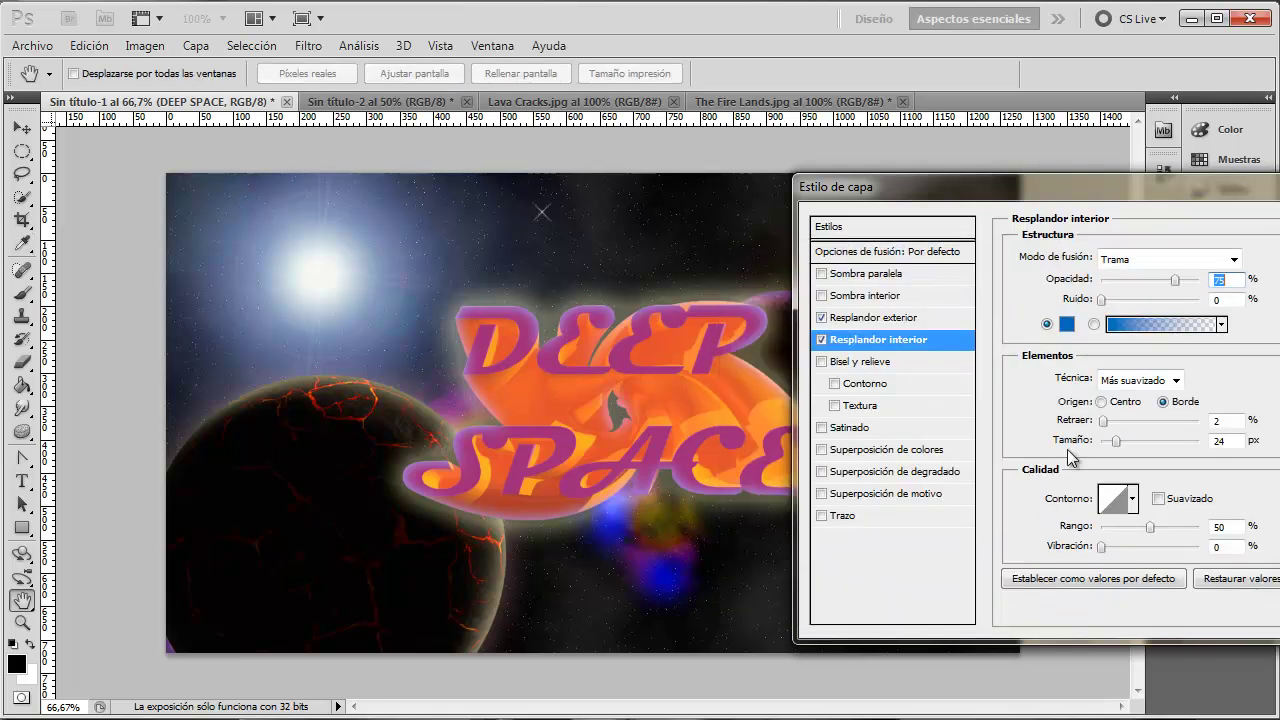
left_click_drag(1117, 442, 1123, 450)
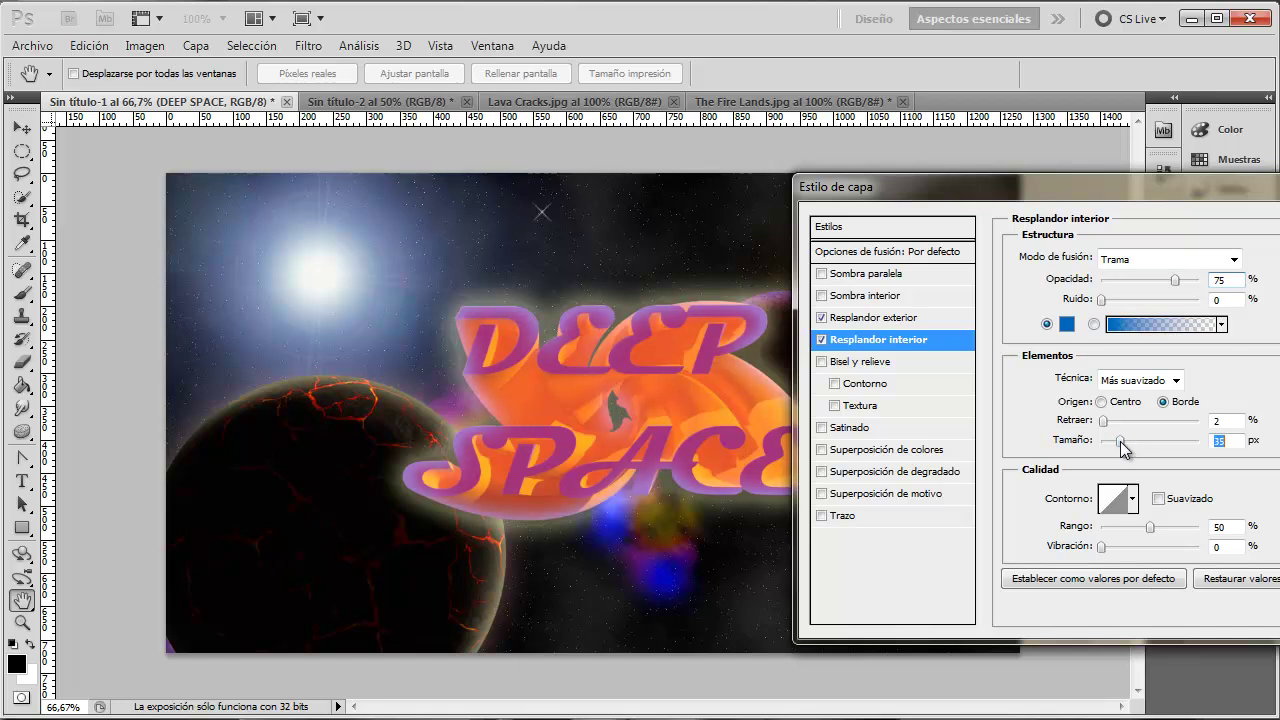
left_click_drag(1179, 187, 1037, 175)
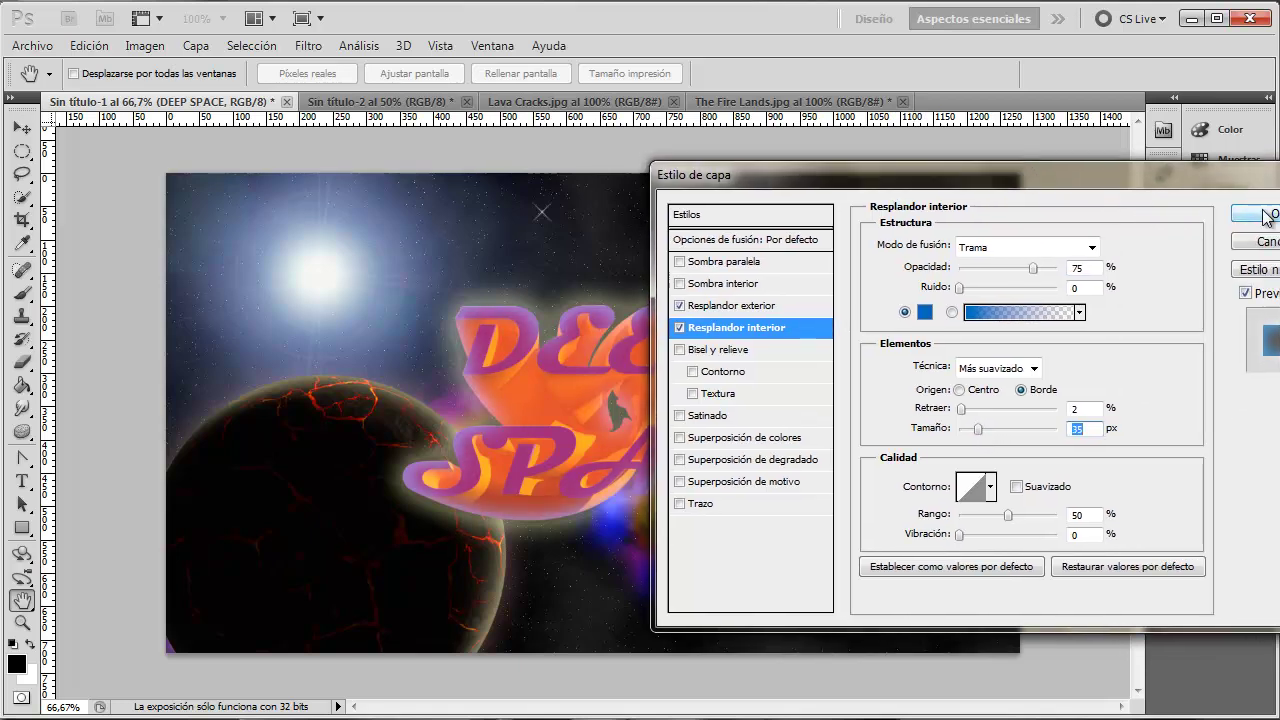
left_click(1266, 215)
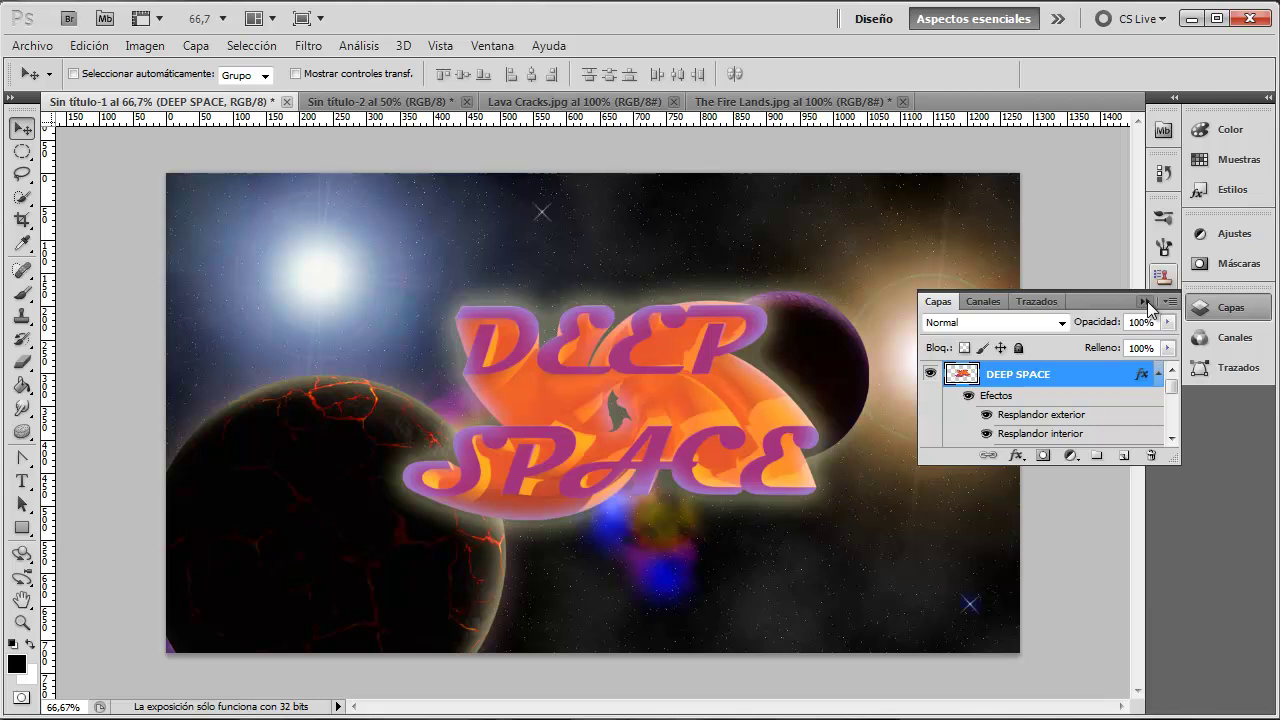
Step: Drag the DEEP SPACE layer's opacity down to 86%, then collapse the Layers panel
left_click_drag(1167, 322, 1157, 345)
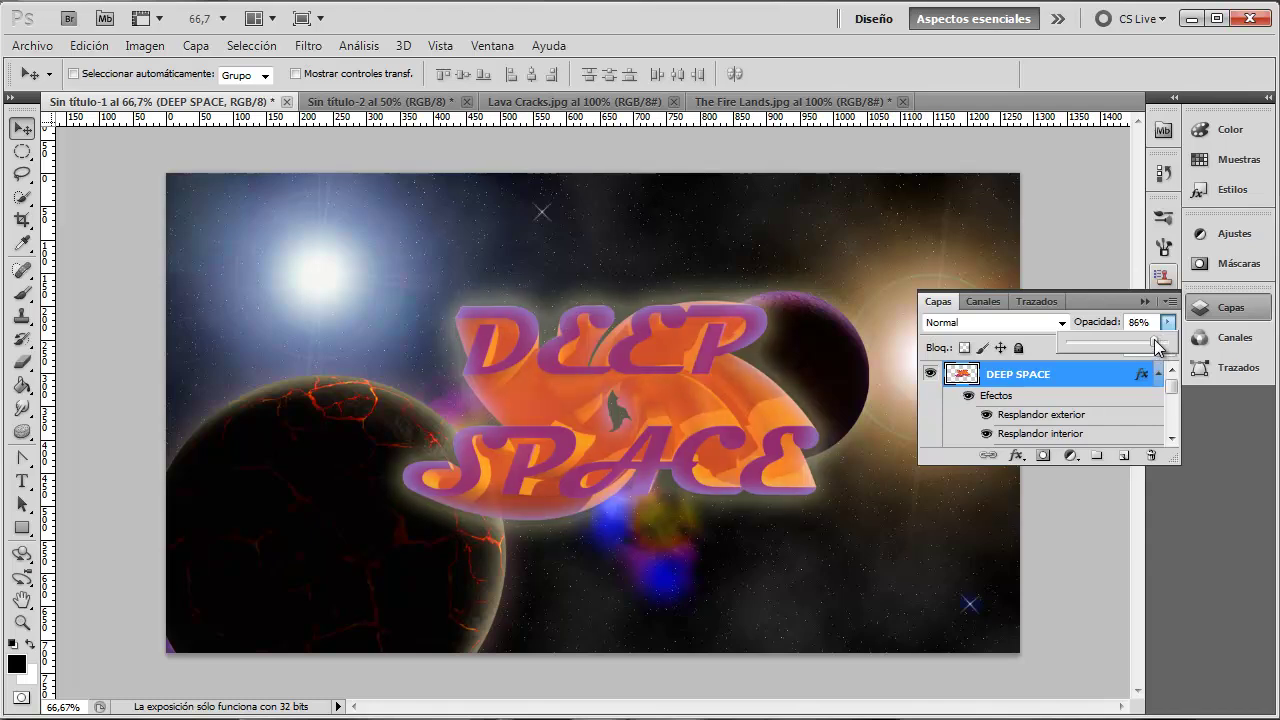
left_click(1145, 301)
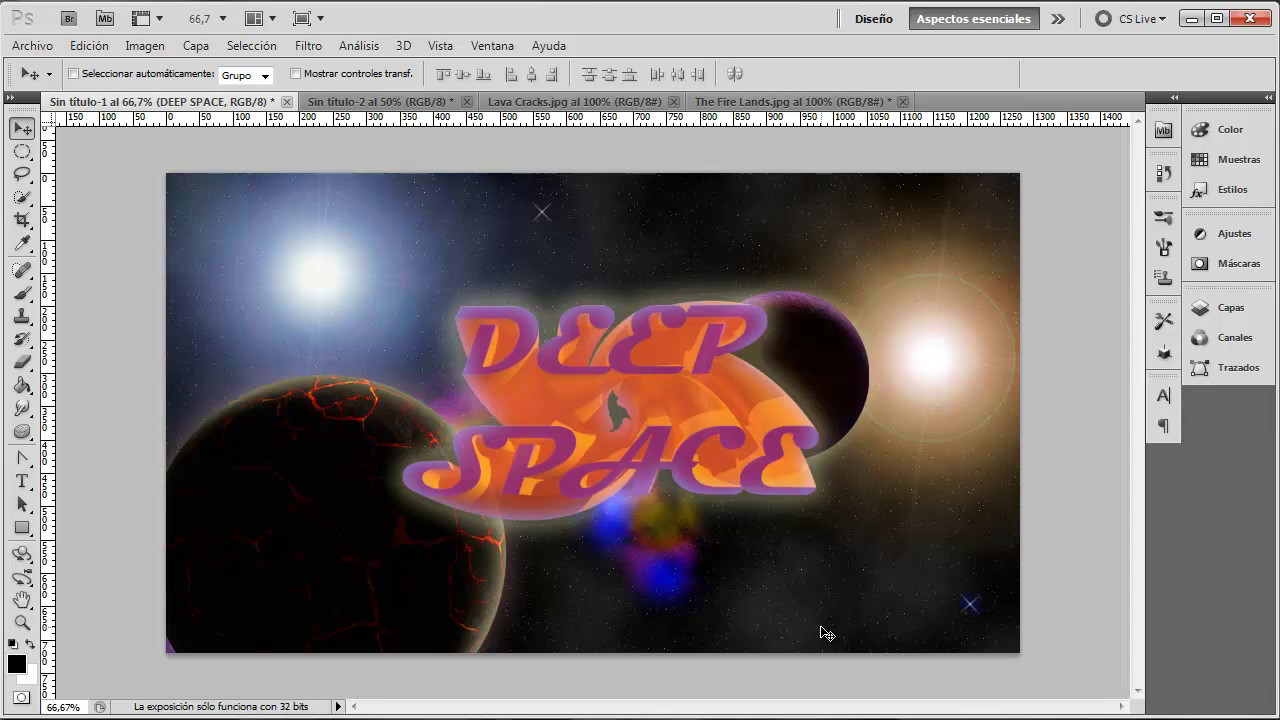